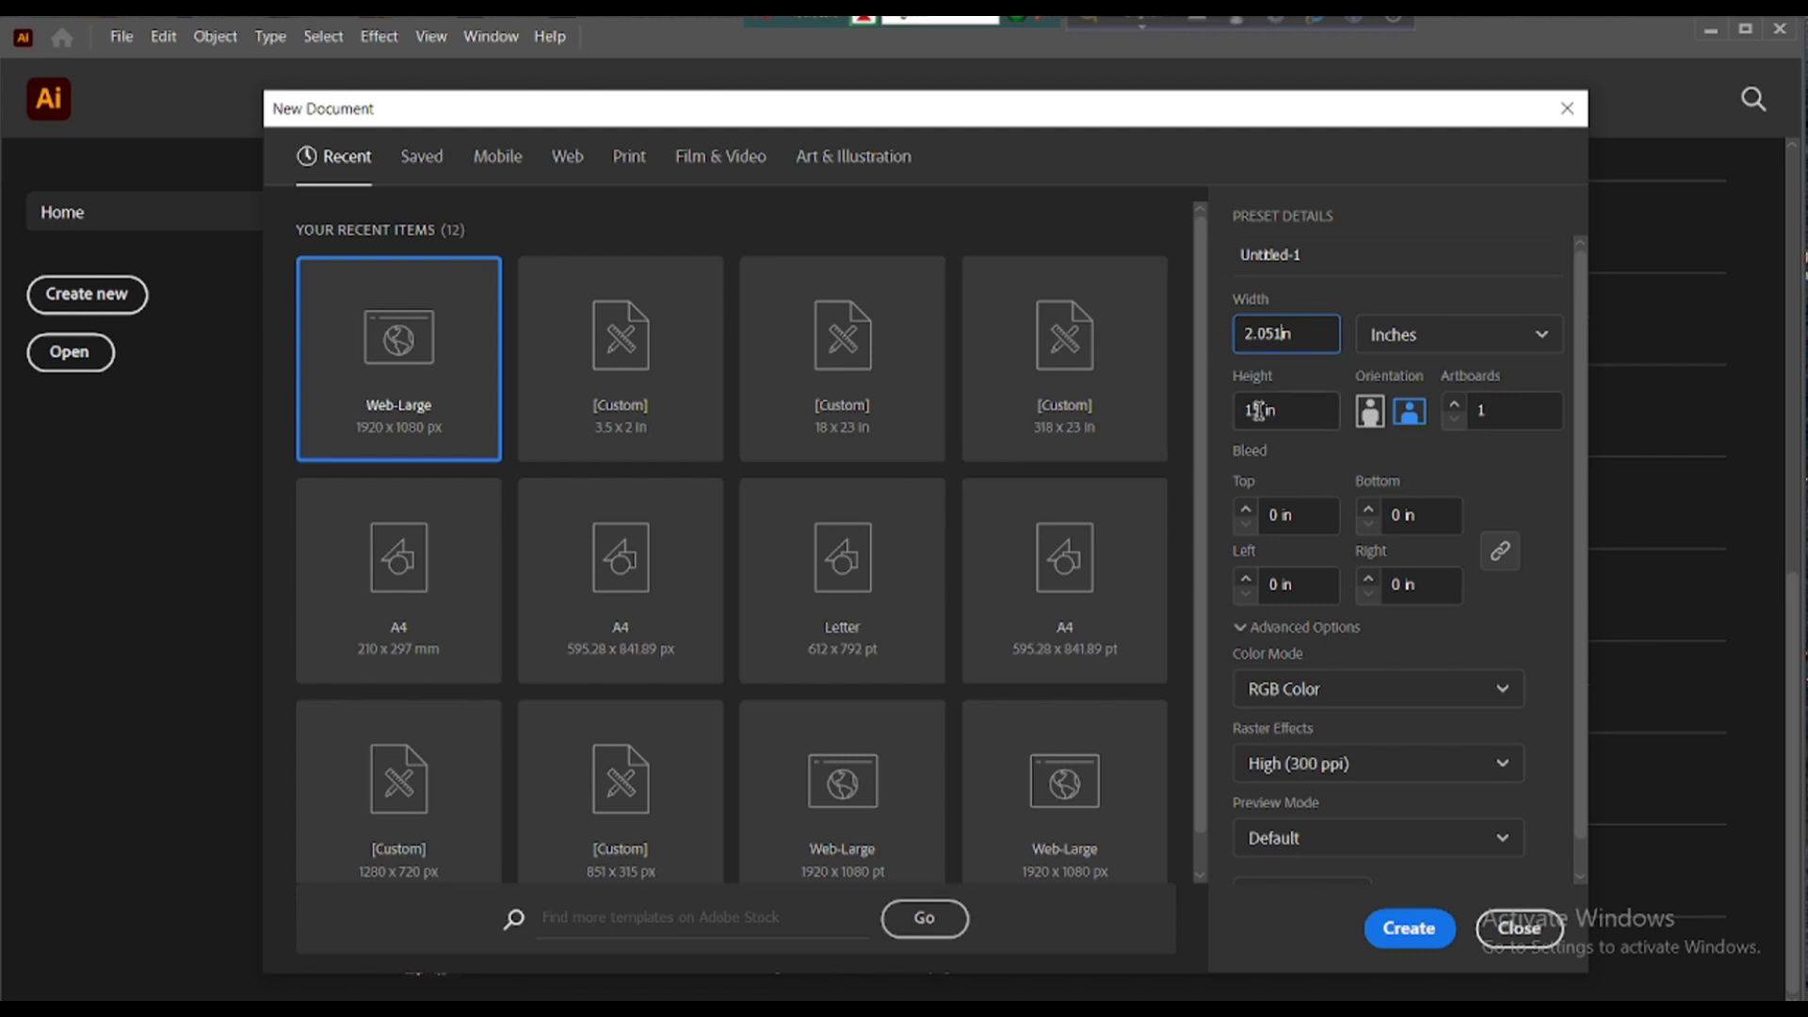
- Create a 2.051 × 3.303 in portrait CMYK document with 0.125 in bleed on every side
{"action": "key", "text": "Tab"}
{"action": "type", "text": "1"}
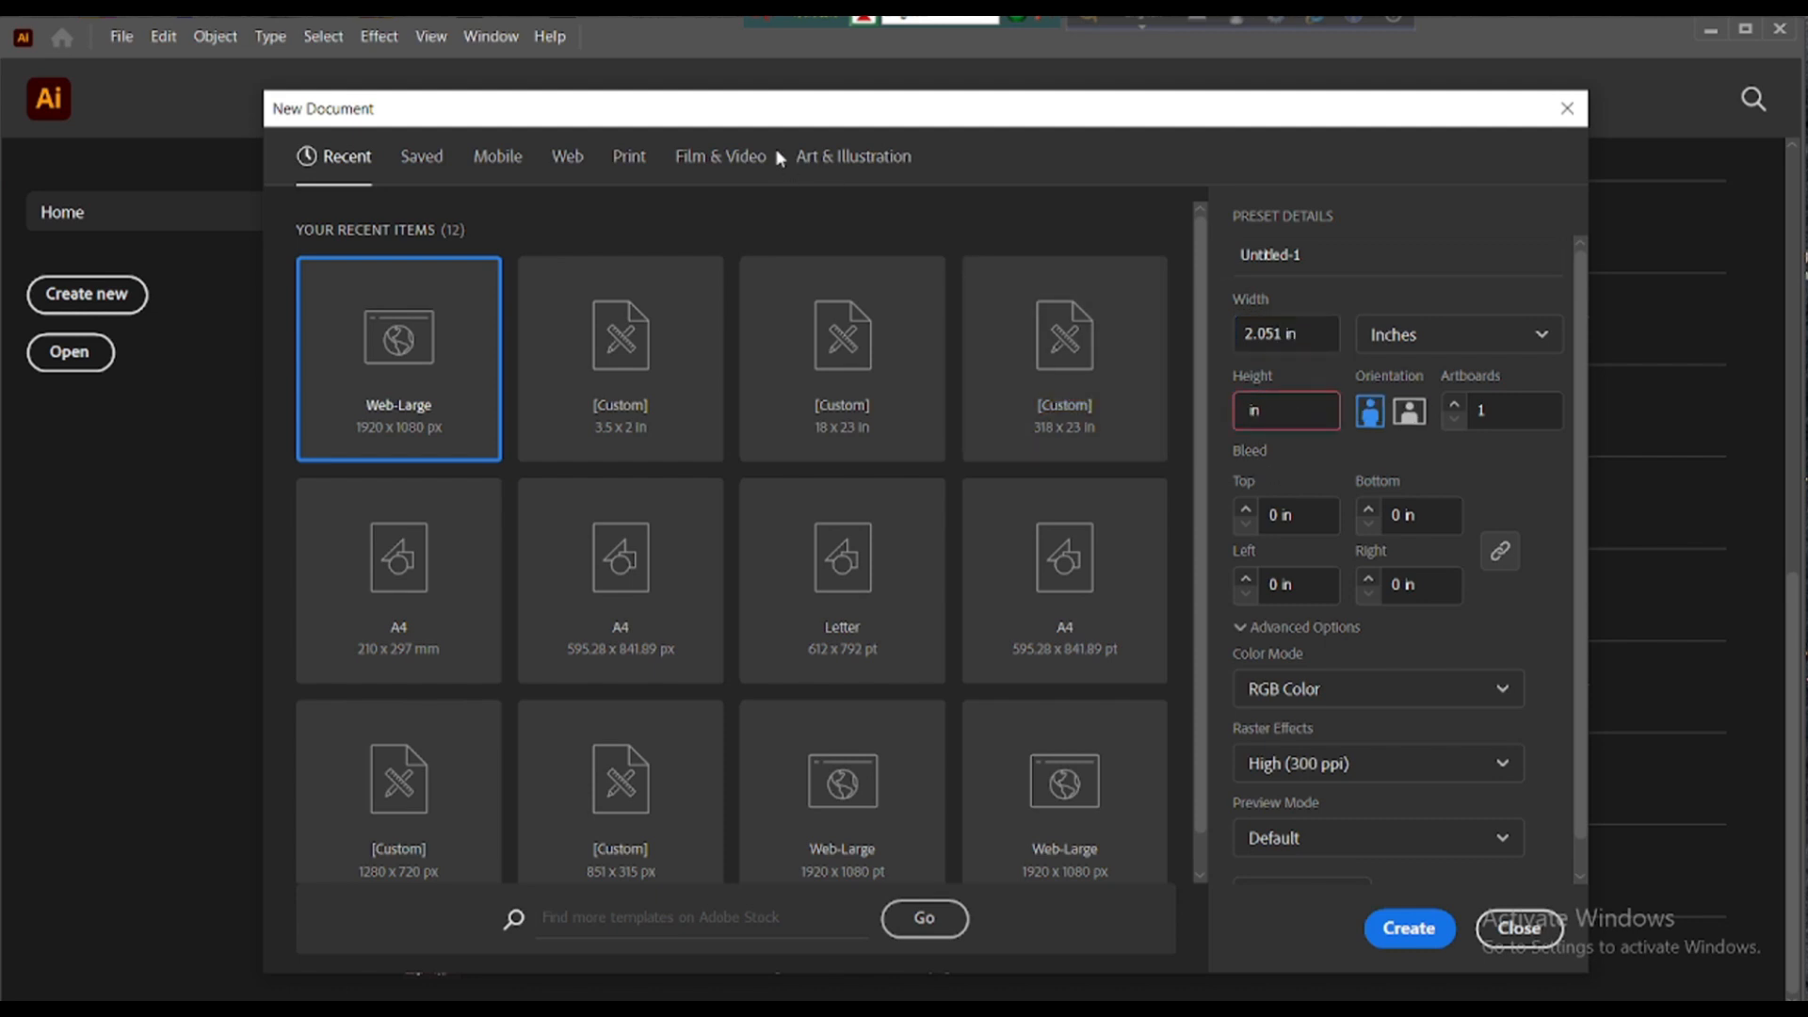
{"action": "type", "text": "3.303"}
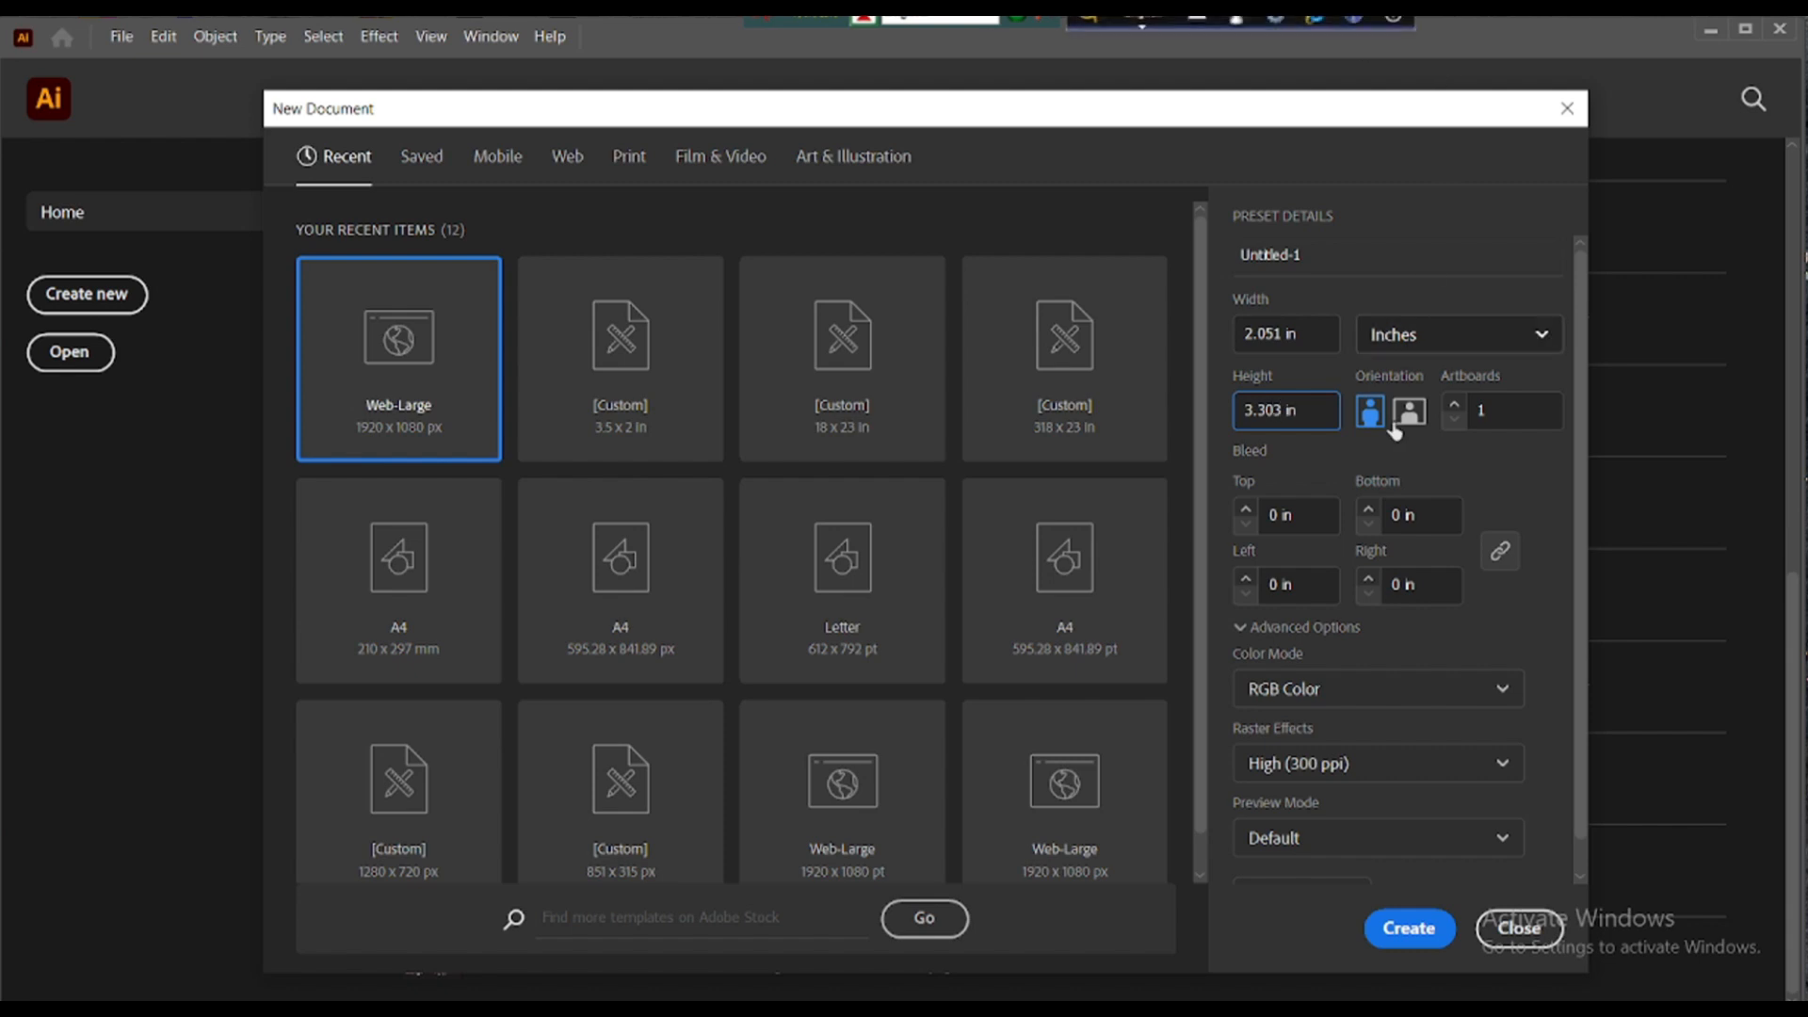
{"action": "left_click", "coordinate": [1245, 509]}
{"action": "left_click", "coordinate": [1313, 692]}
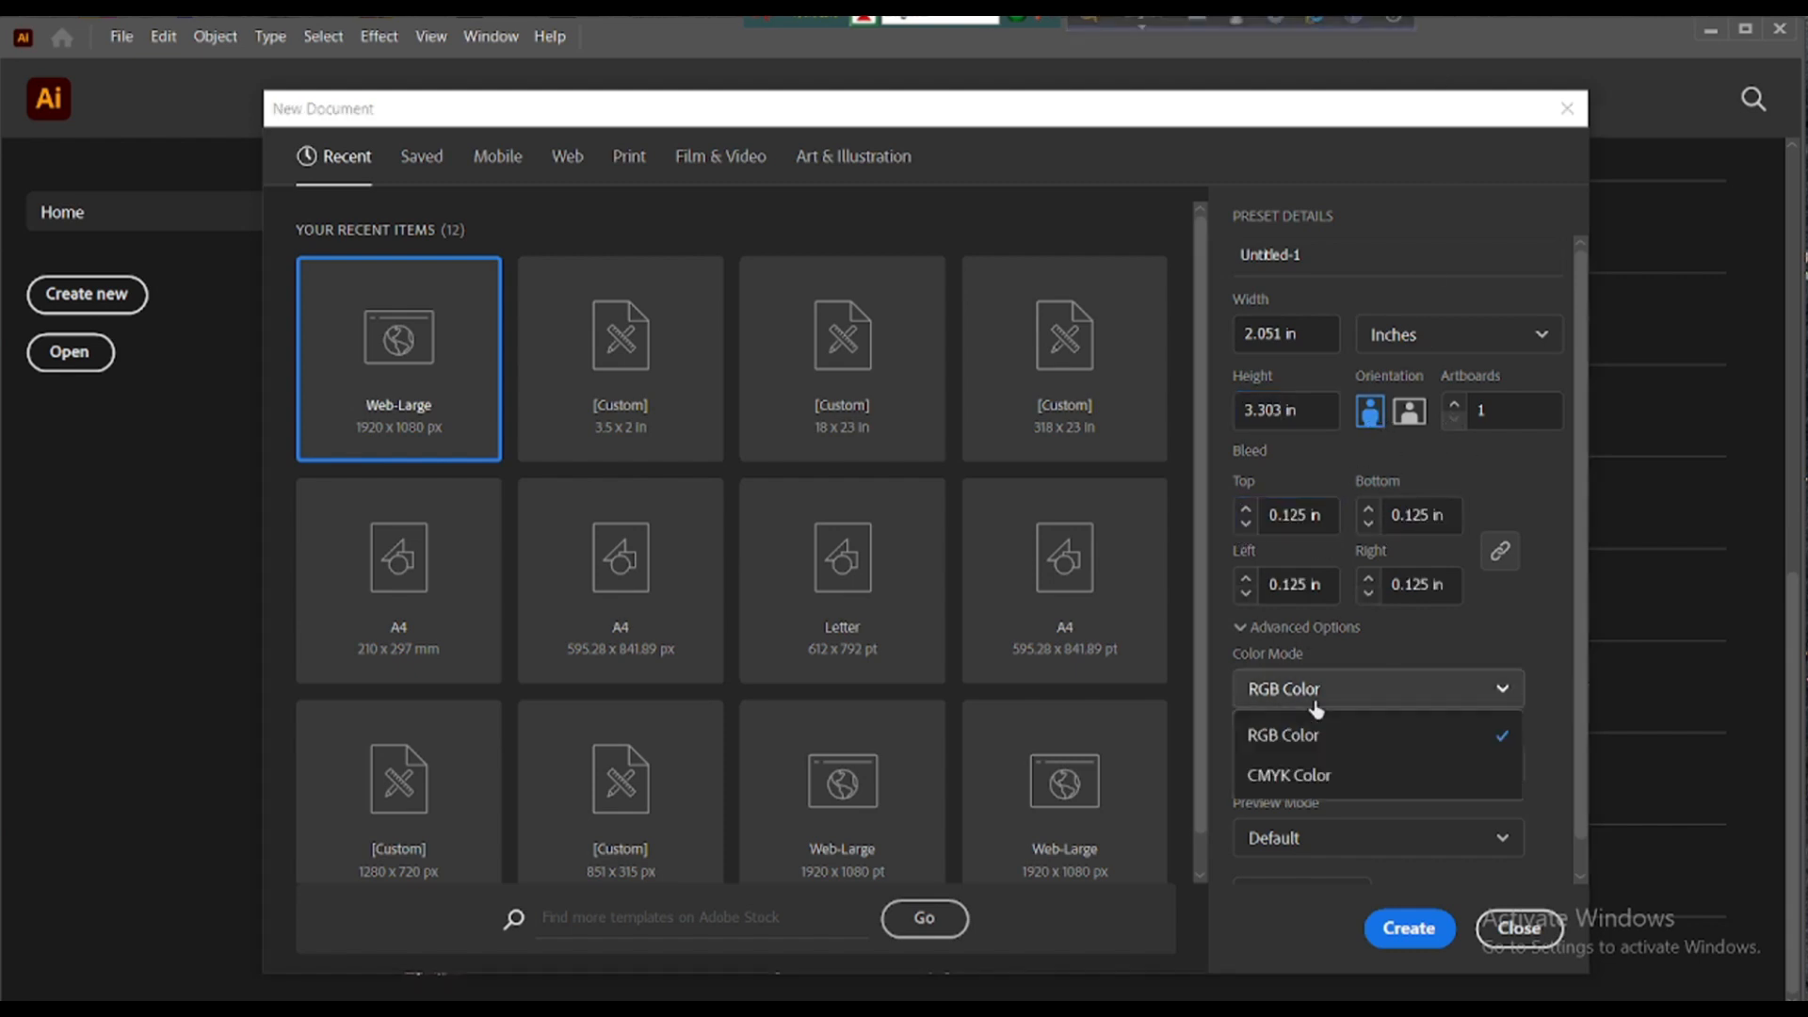
{"action": "left_click", "coordinate": [1299, 772]}
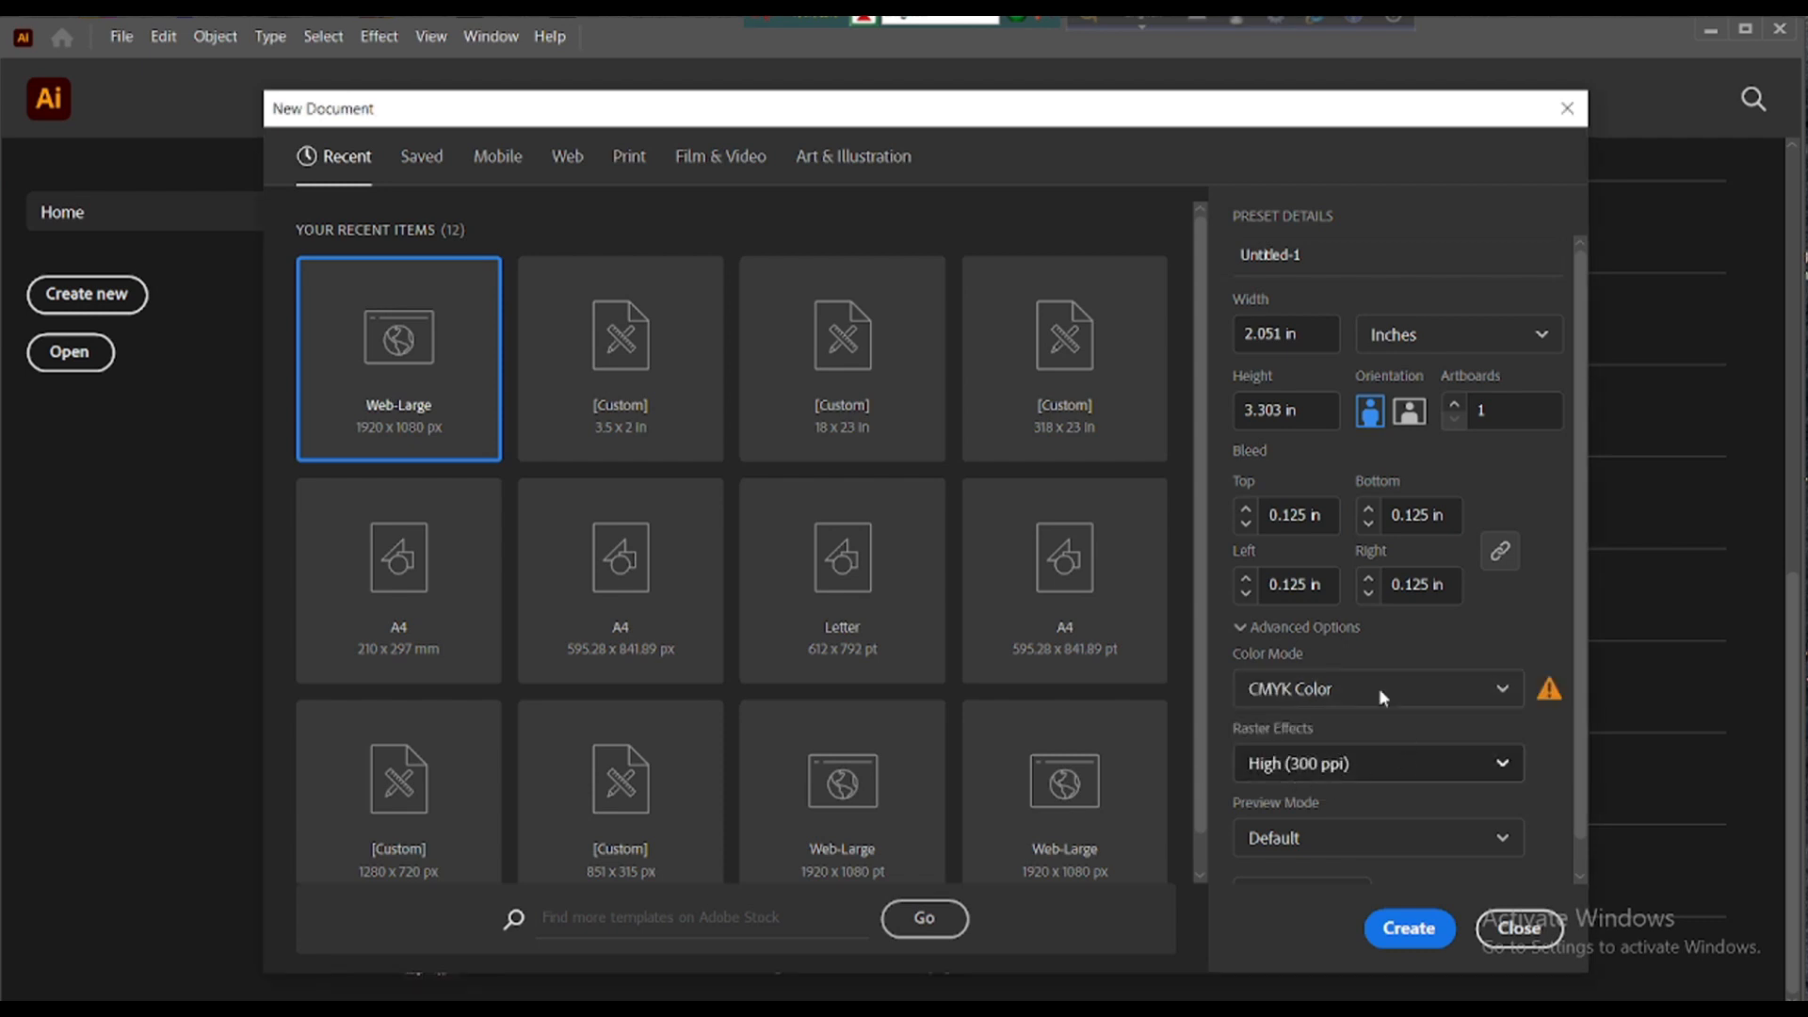
{"action": "left_click", "coordinate": [1404, 930]}
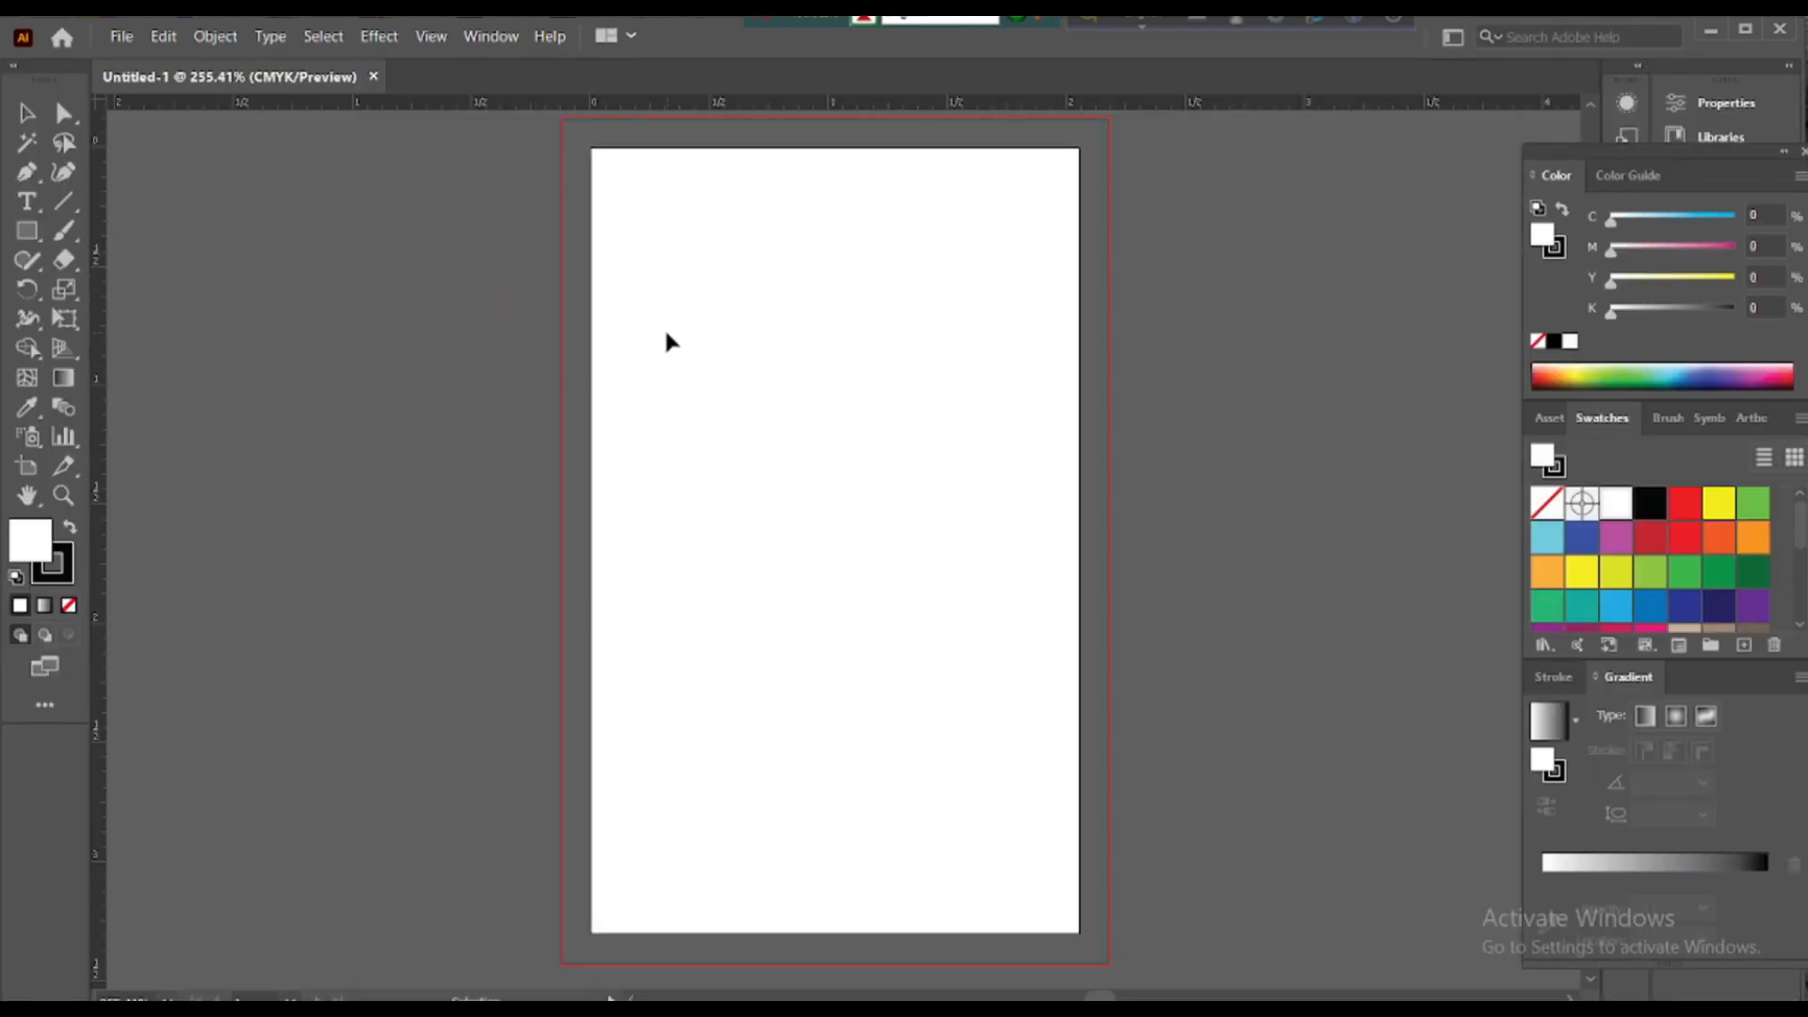
- Draw a rectangle covering the card's whole bleed area
{"action": "scroll", "coordinate": [666, 332], "scroll_direction": "down", "scroll_amount": 5}
{"action": "scroll", "coordinate": [665, 333], "scroll_direction": "up", "scroll_amount": 3}
{"action": "scroll", "coordinate": [665, 333], "scroll_direction": "down", "scroll_amount": 1}
{"action": "scroll", "coordinate": [666, 332], "scroll_direction": "up", "scroll_amount": 2}
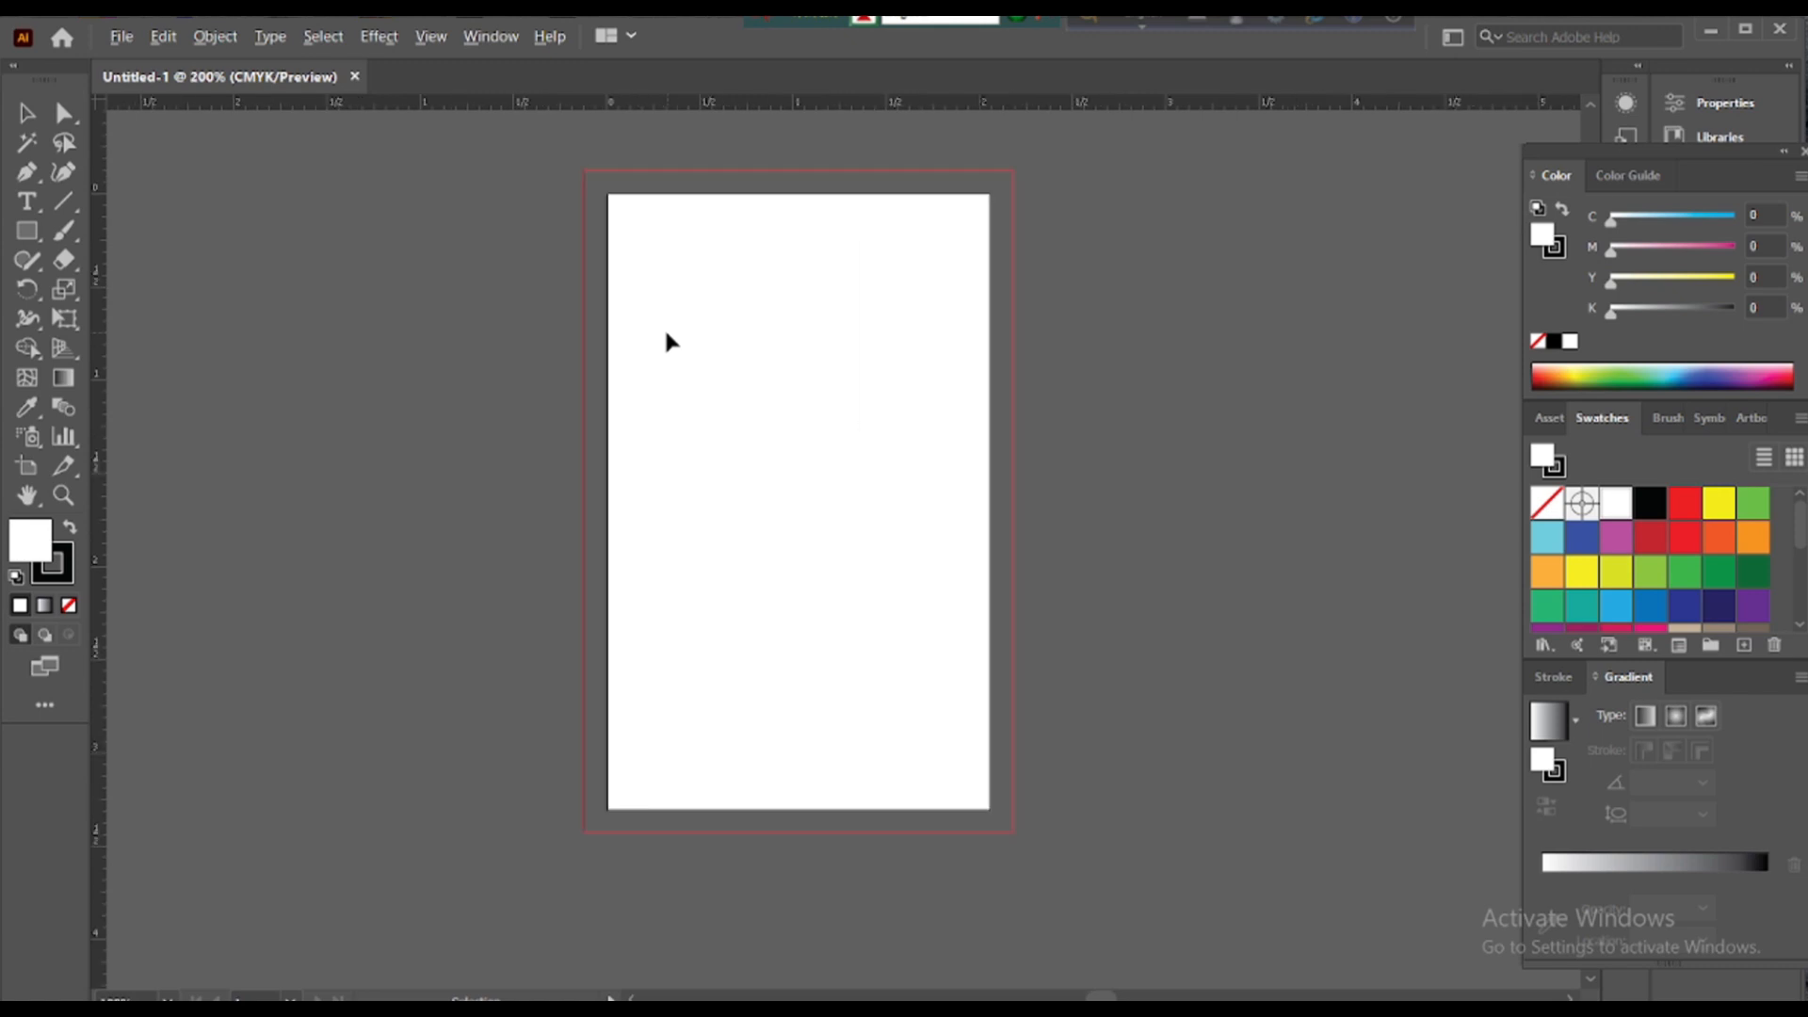
{"action": "left_click", "coordinate": [21, 230]}
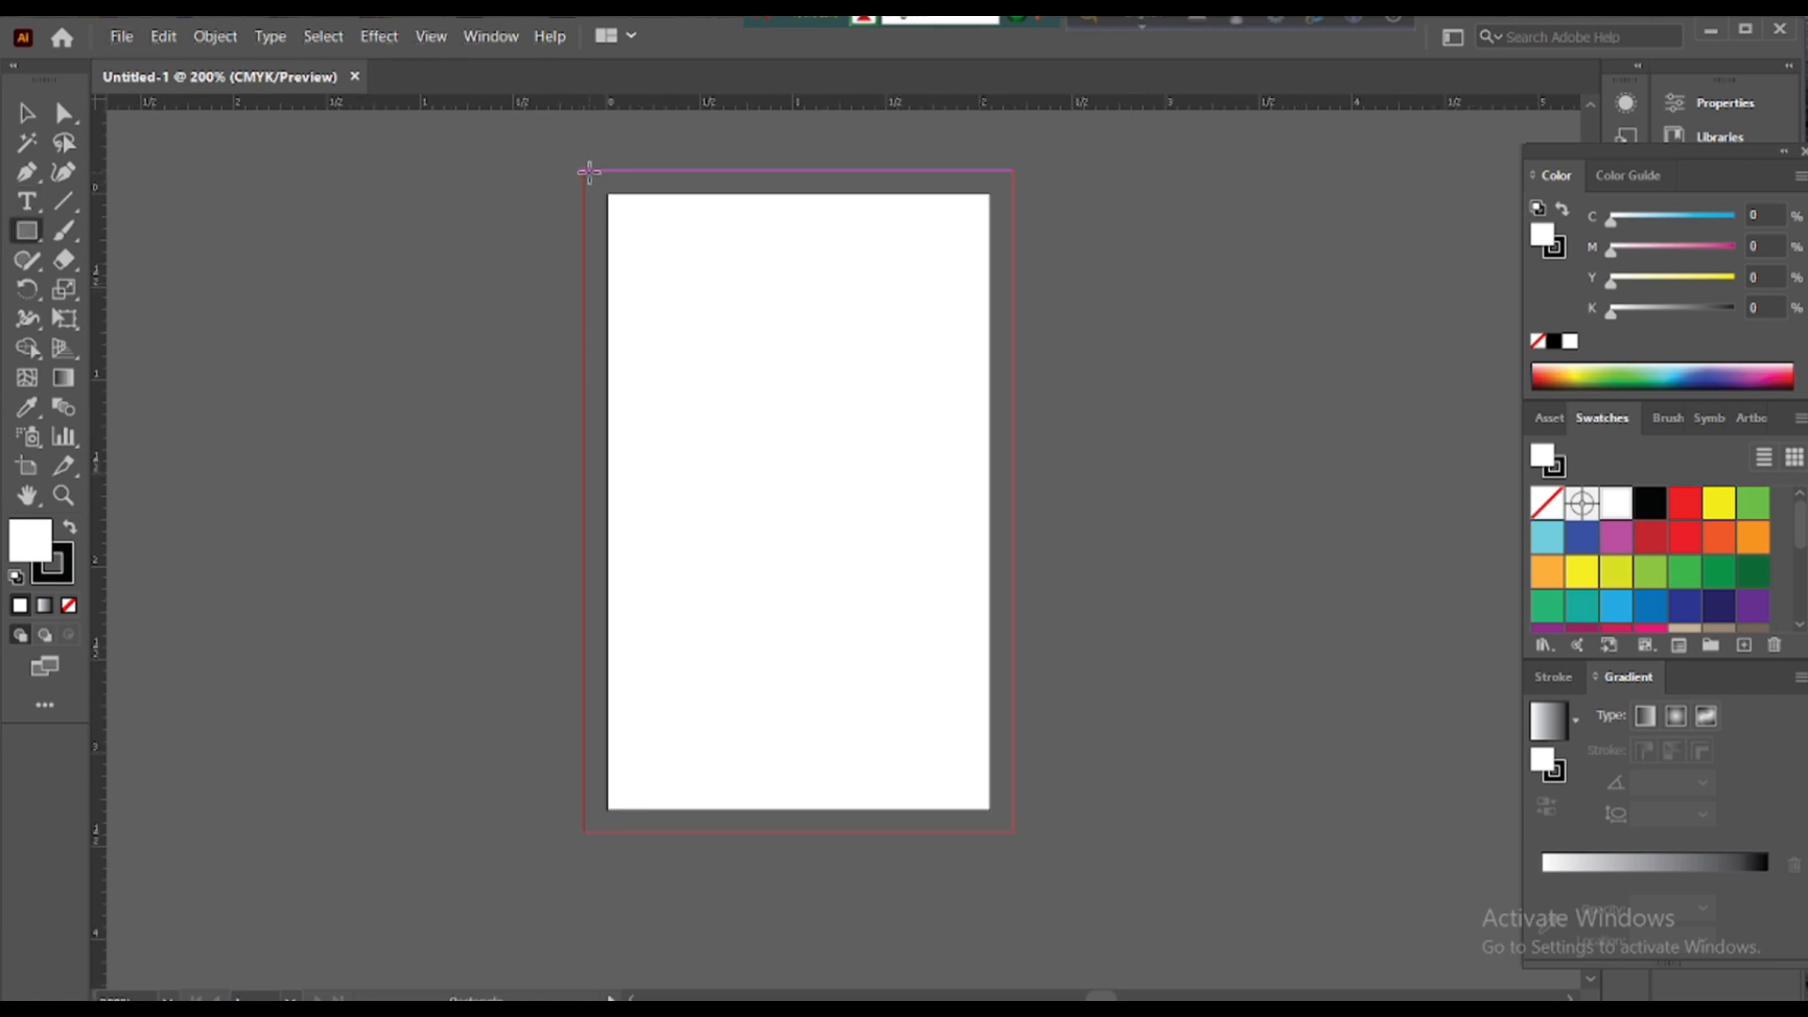
{"action": "left_click_drag", "start_coordinate": [588, 171], "coordinate": [1011, 835]}
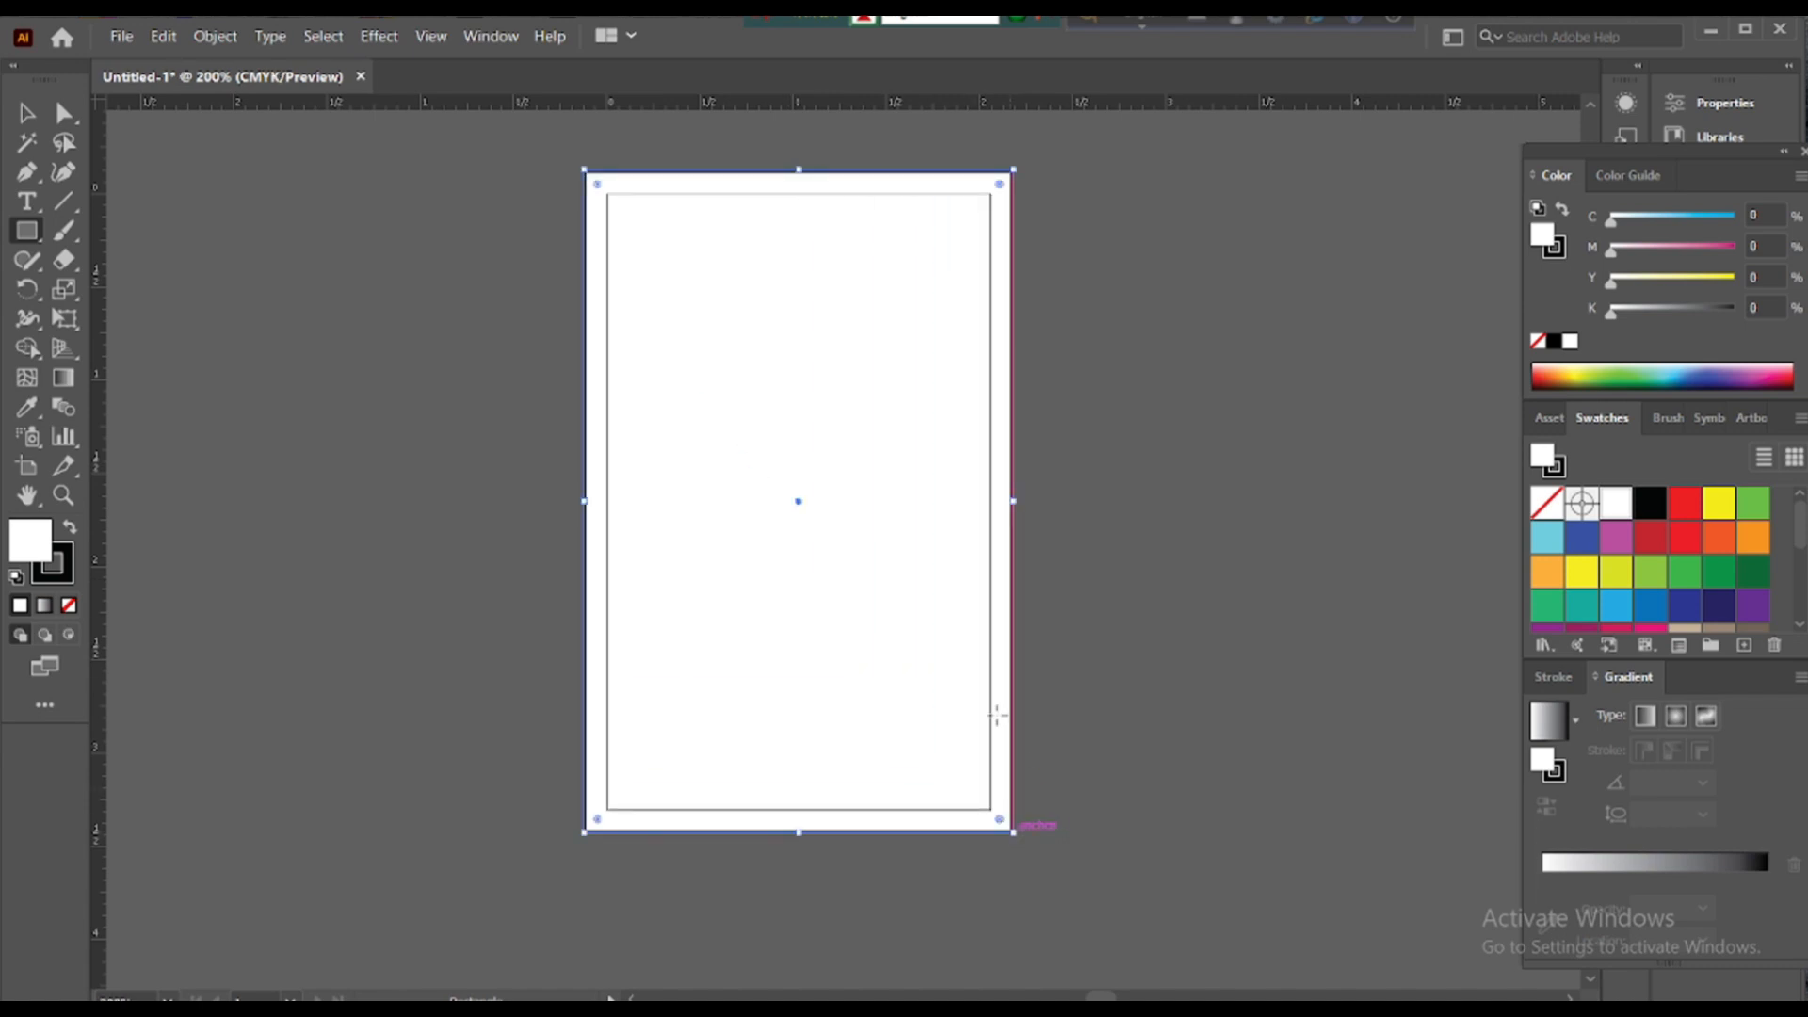
- Offset the rectangle's path inward by -0.25 in with miter joins
{"action": "left_click", "coordinate": [217, 38]}
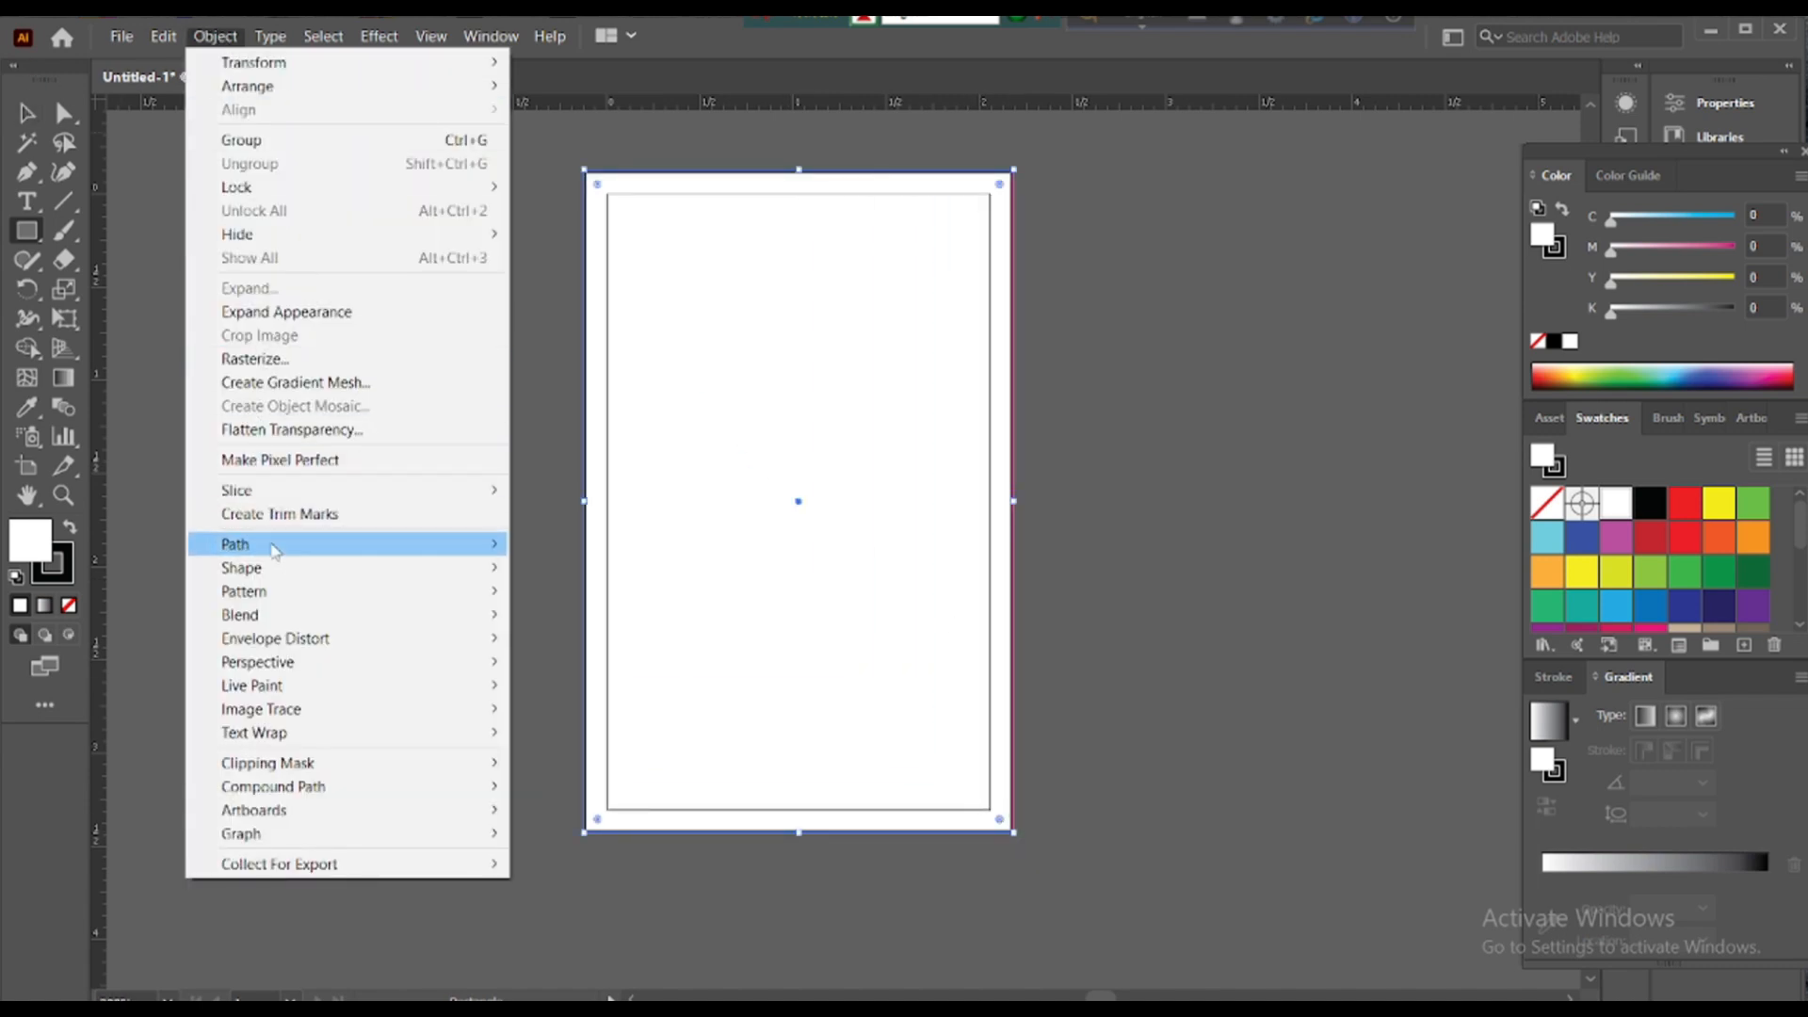
{"action": "mouse_move", "coordinate": [278, 556]}
{"action": "left_click", "coordinate": [579, 622]}
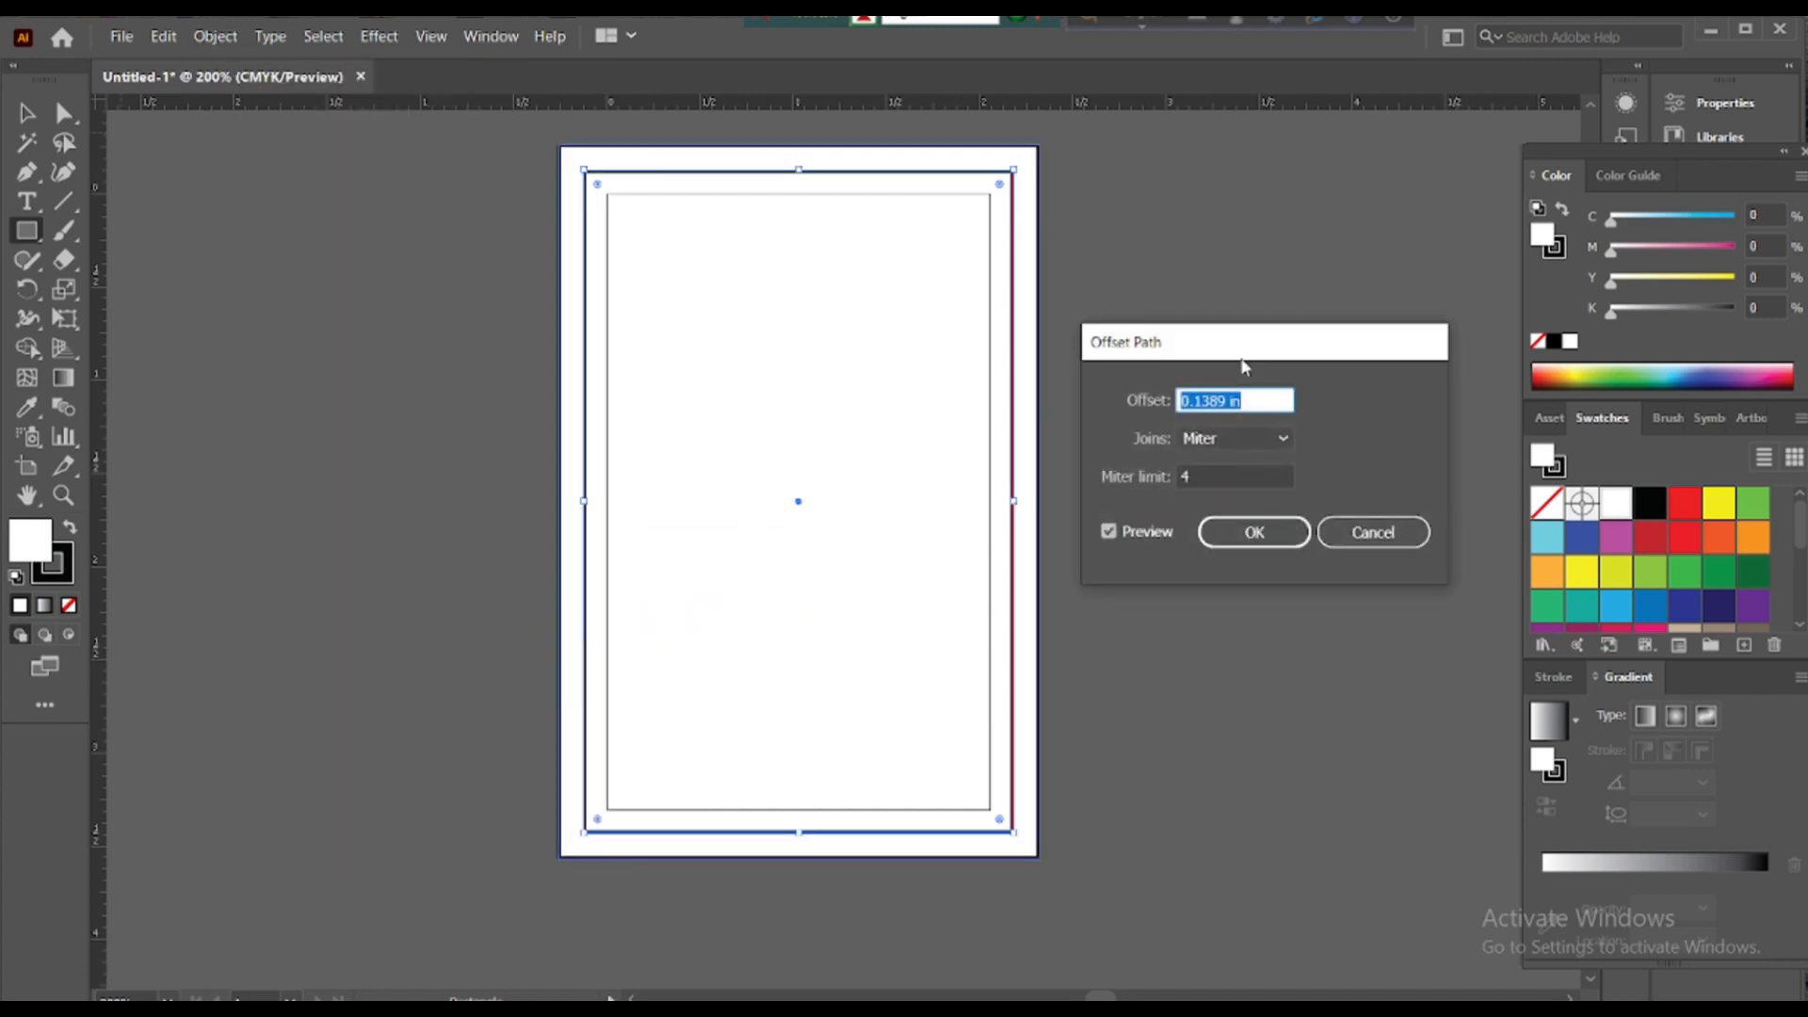
{"action": "left_click_drag", "start_coordinate": [1244, 353], "coordinate": [1249, 314]}
{"action": "left_click", "coordinate": [1290, 397]}
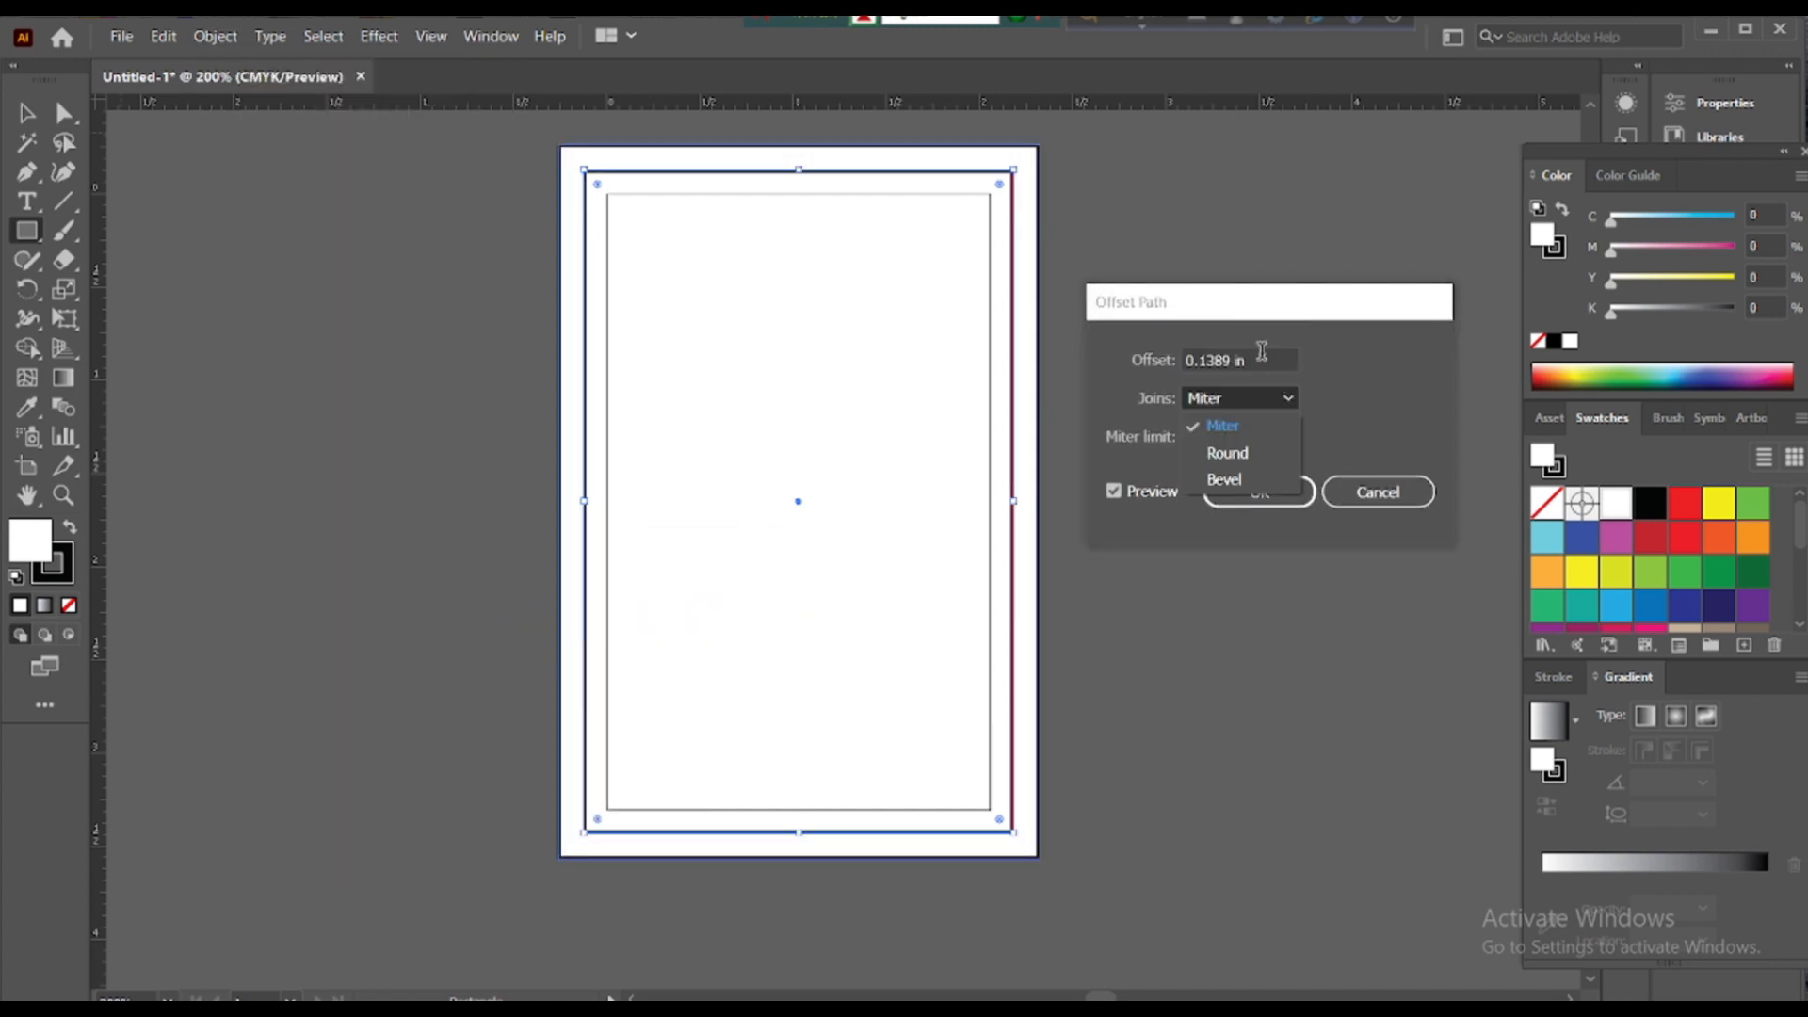
{"action": "left_click", "coordinate": [1262, 351]}
{"action": "double_click", "coordinate": [1251, 359]}
{"action": "type", "text": "0.125"}
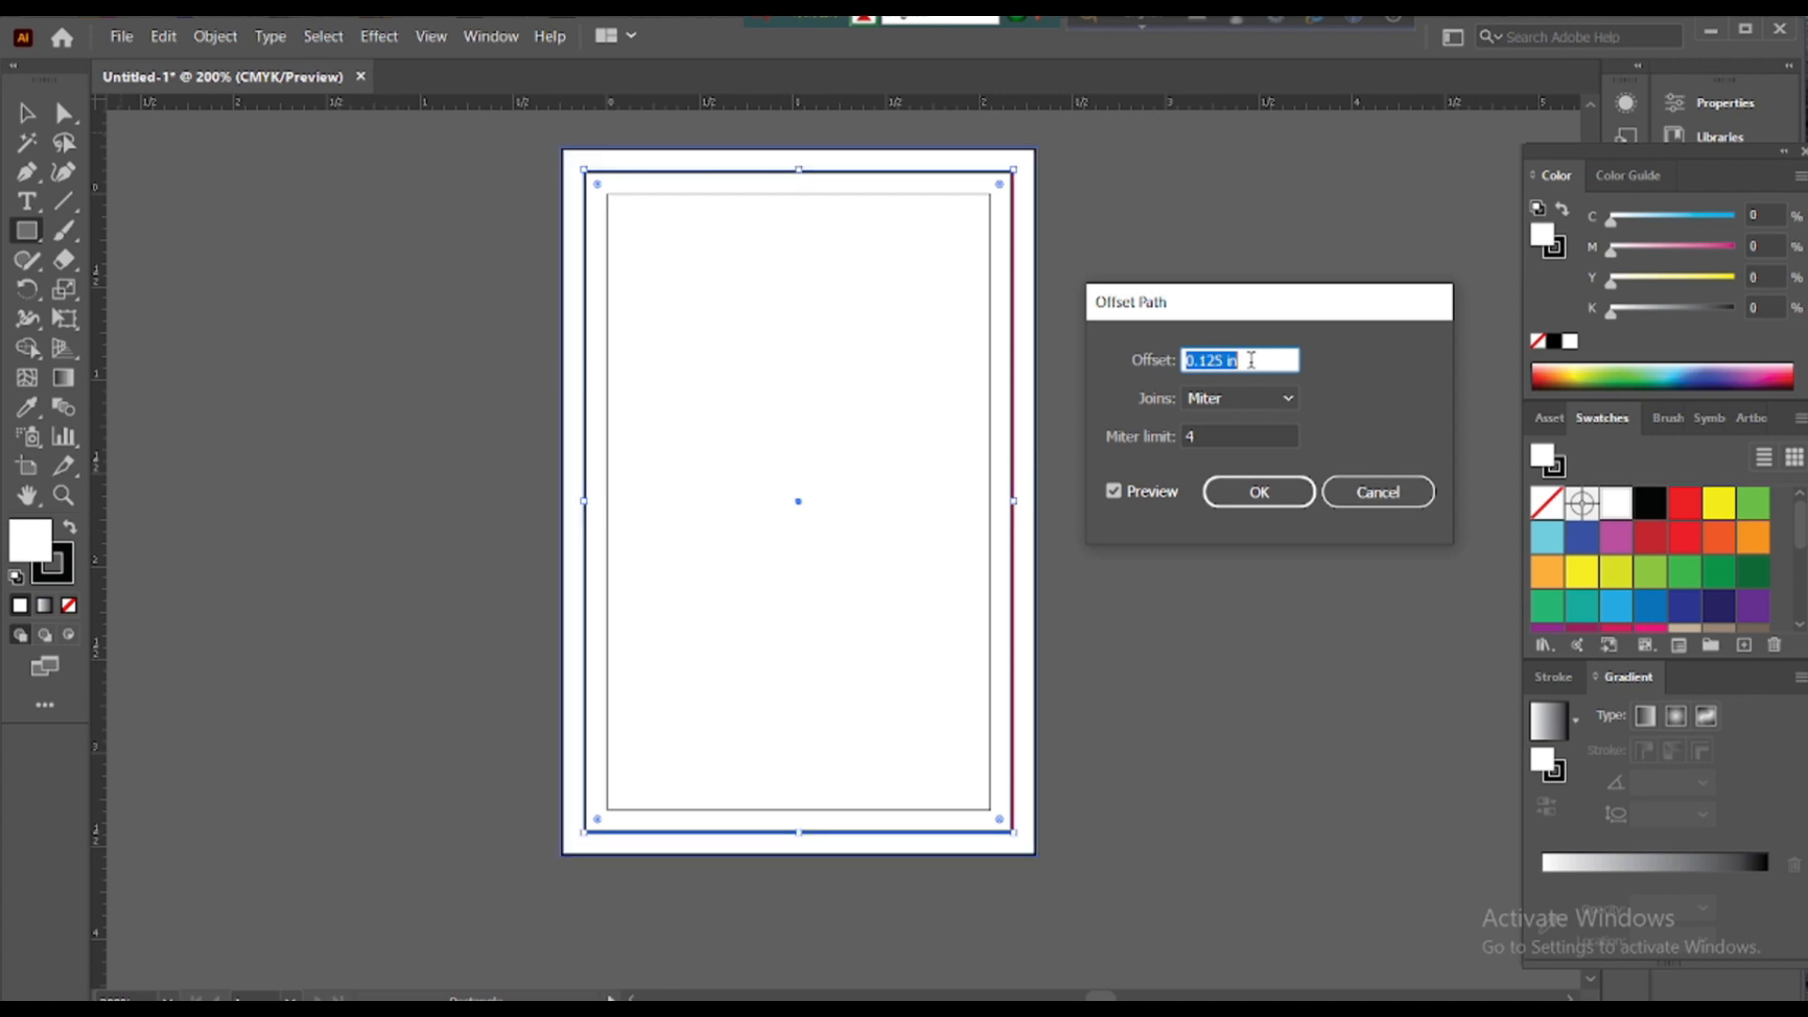
{"action": "type", "text": "-0.25"}
{"action": "key", "text": "Tab"}
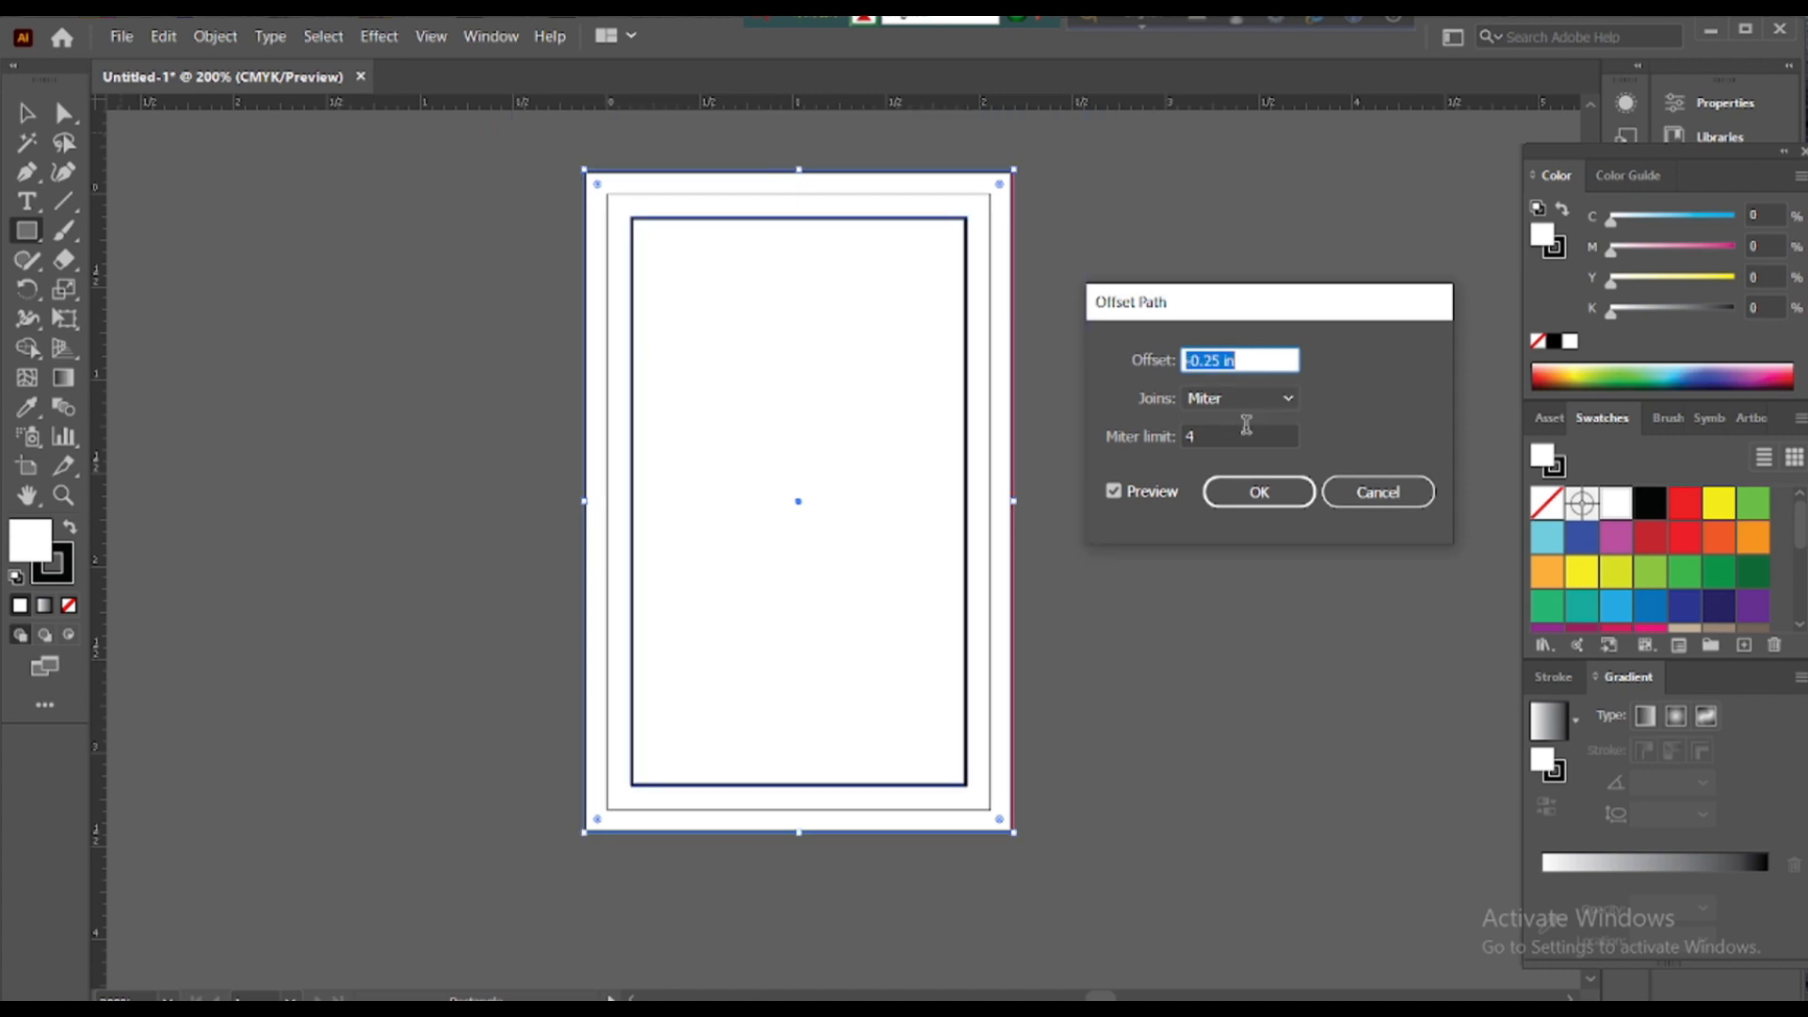
{"action": "left_click", "coordinate": [1255, 492]}
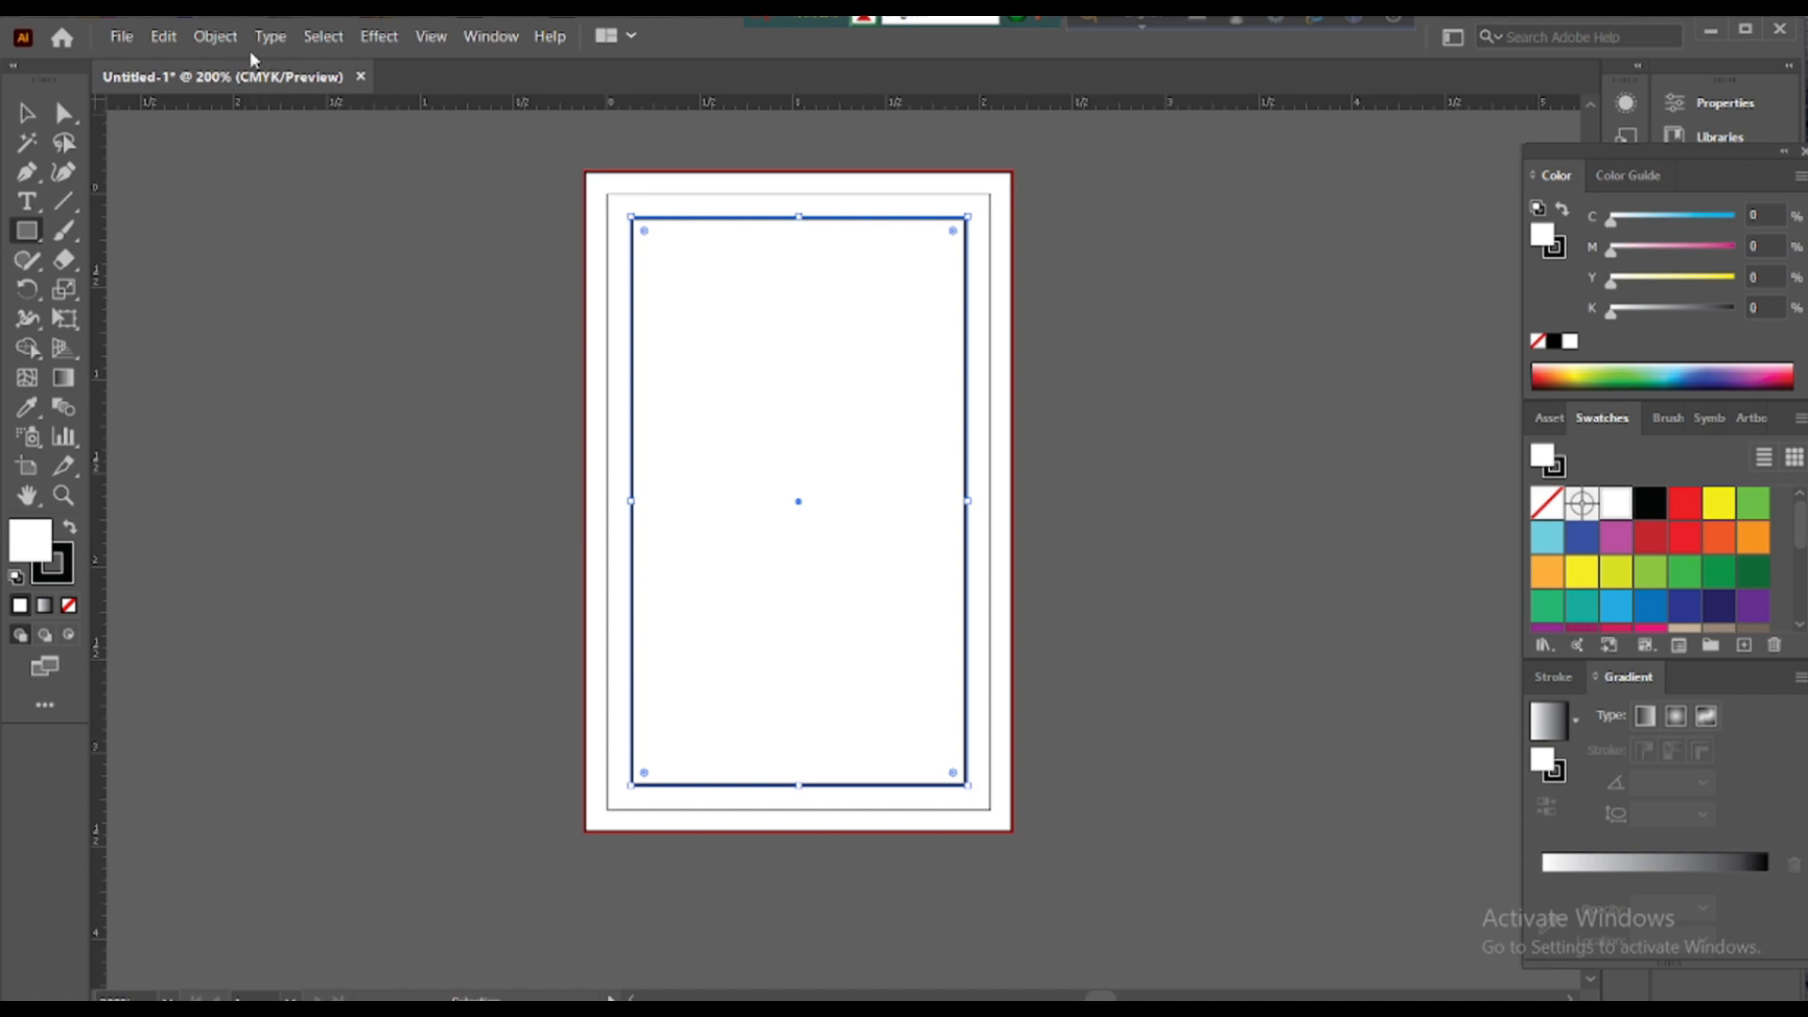
- Turn the inner offset rectangle into guides marking the safe margin
{"action": "left_click", "coordinate": [212, 42]}
{"action": "mouse_move", "coordinate": [379, 35]}
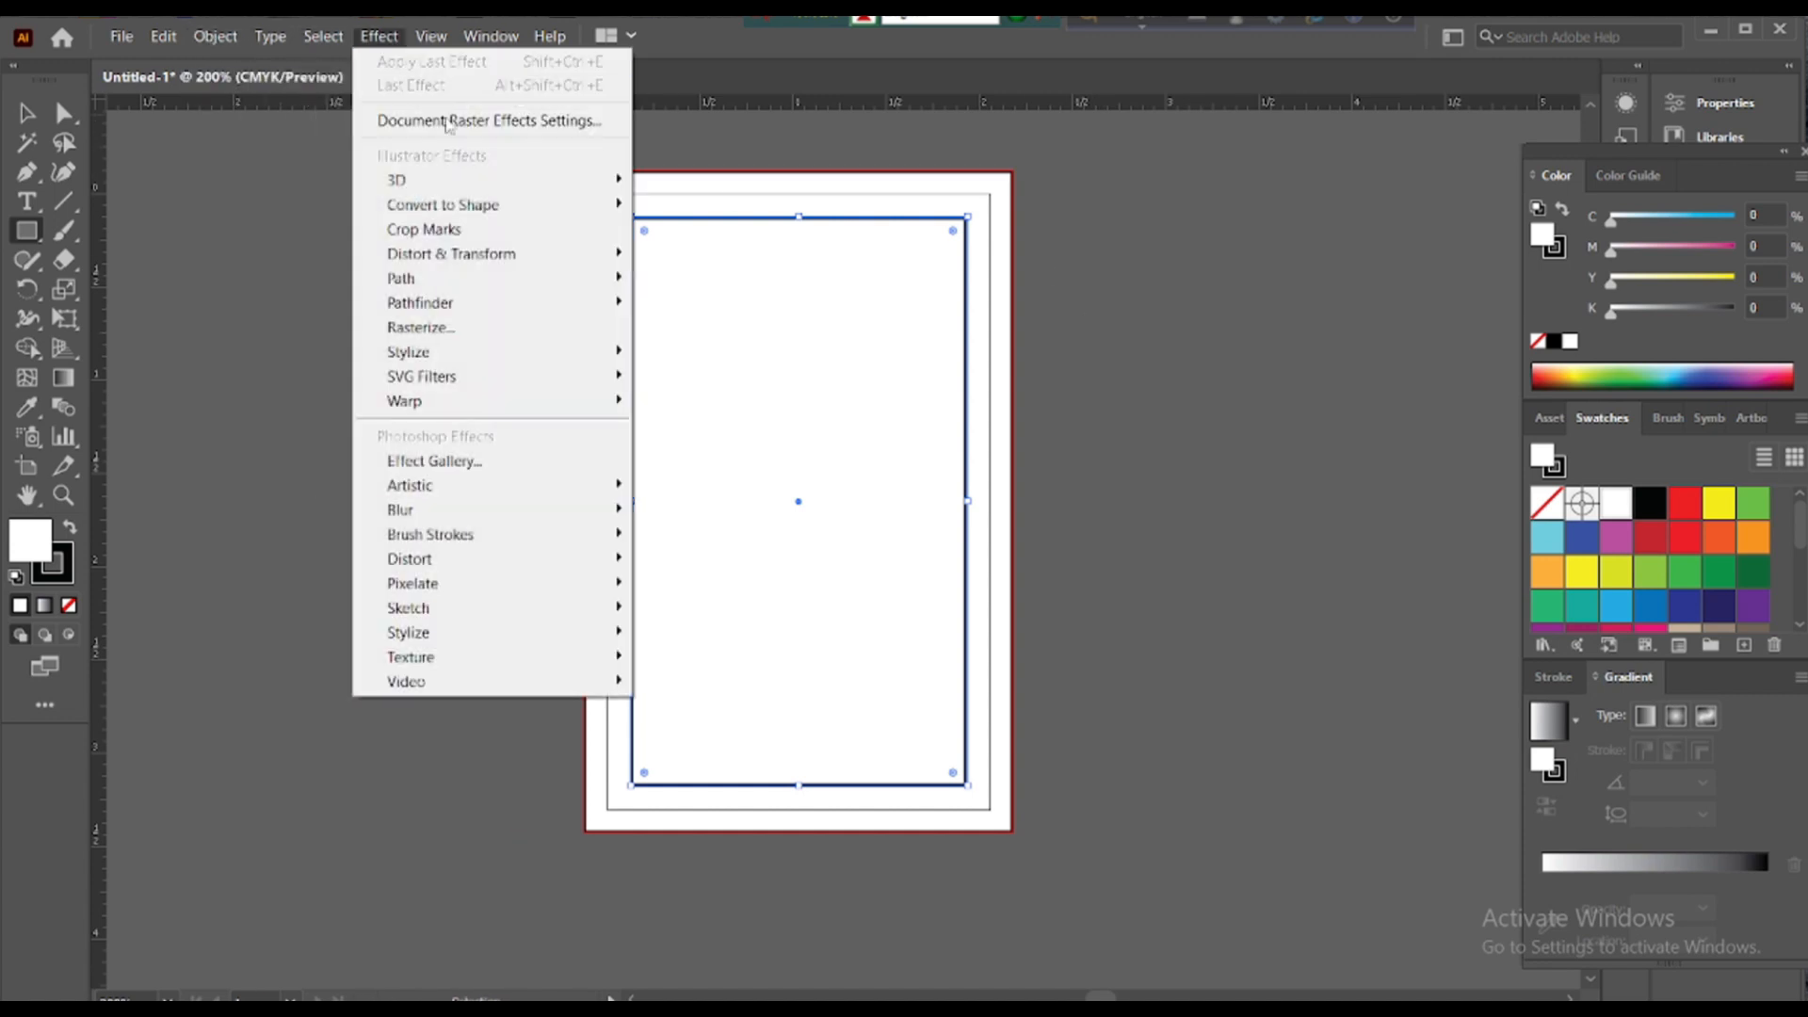
{"action": "left_click", "coordinate": [839, 233]}
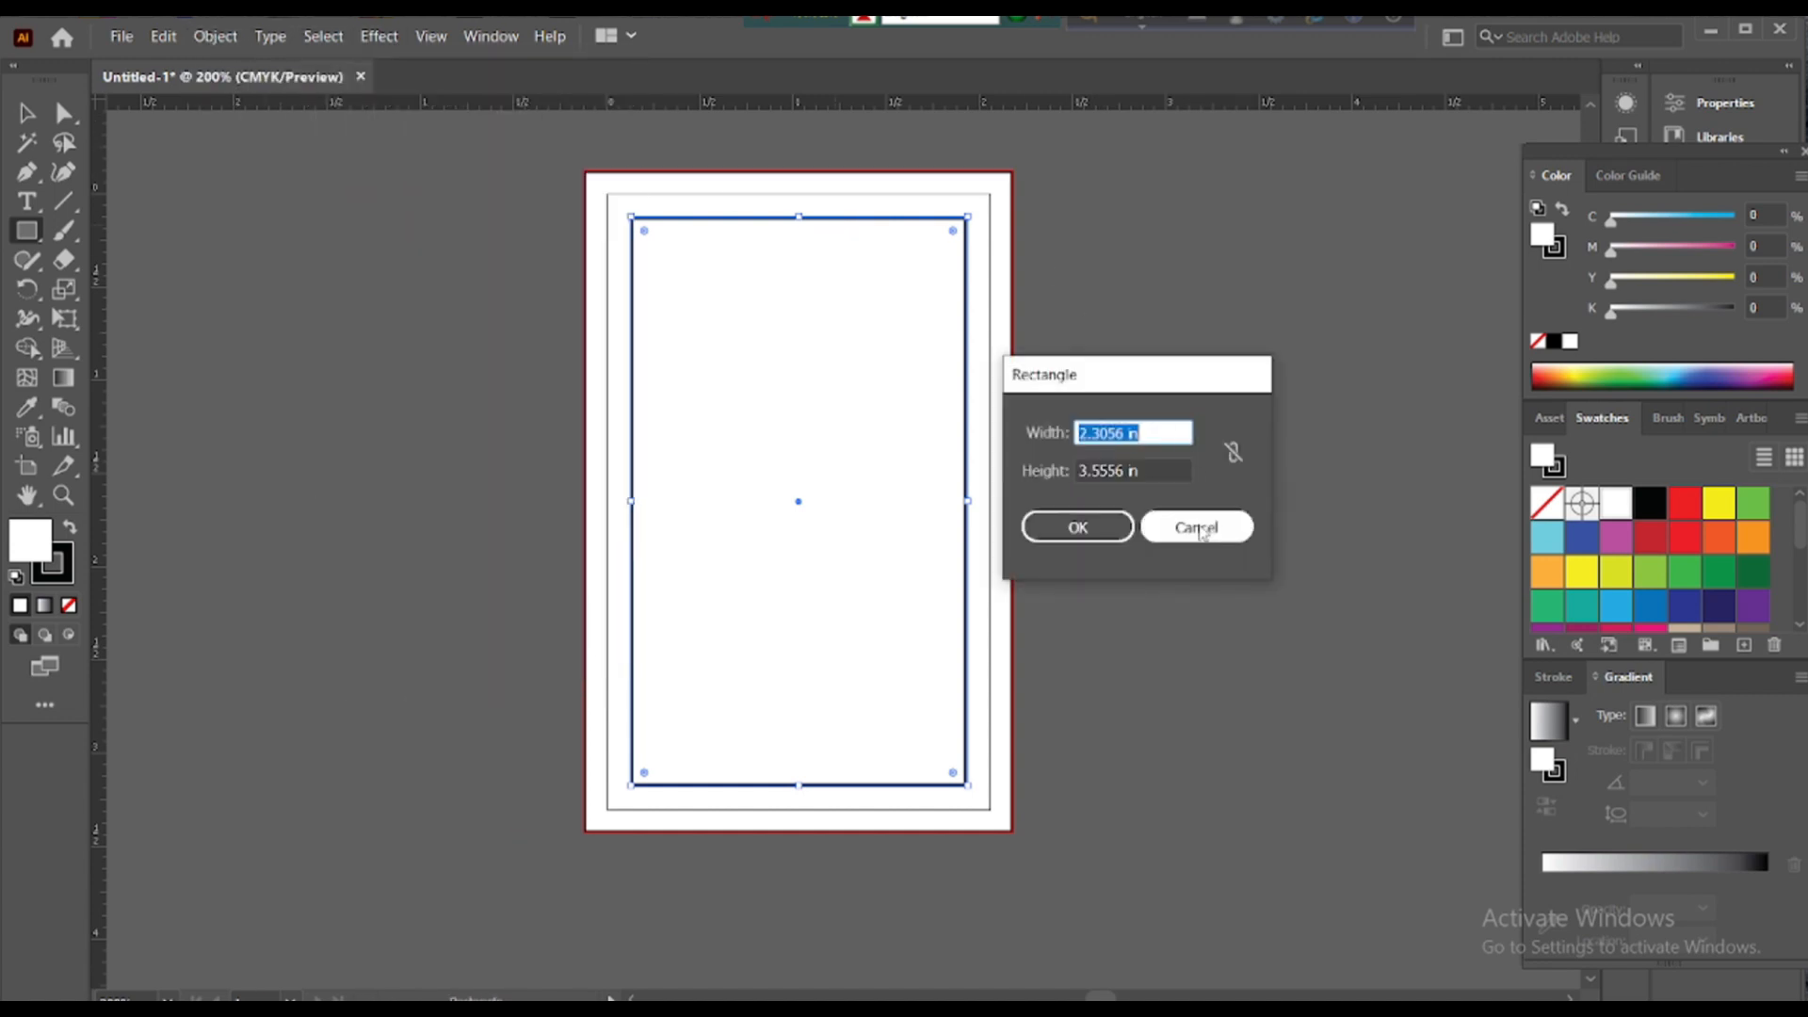
{"action": "key", "text": "Escape"}
{"action": "right_click", "coordinate": [930, 230]}
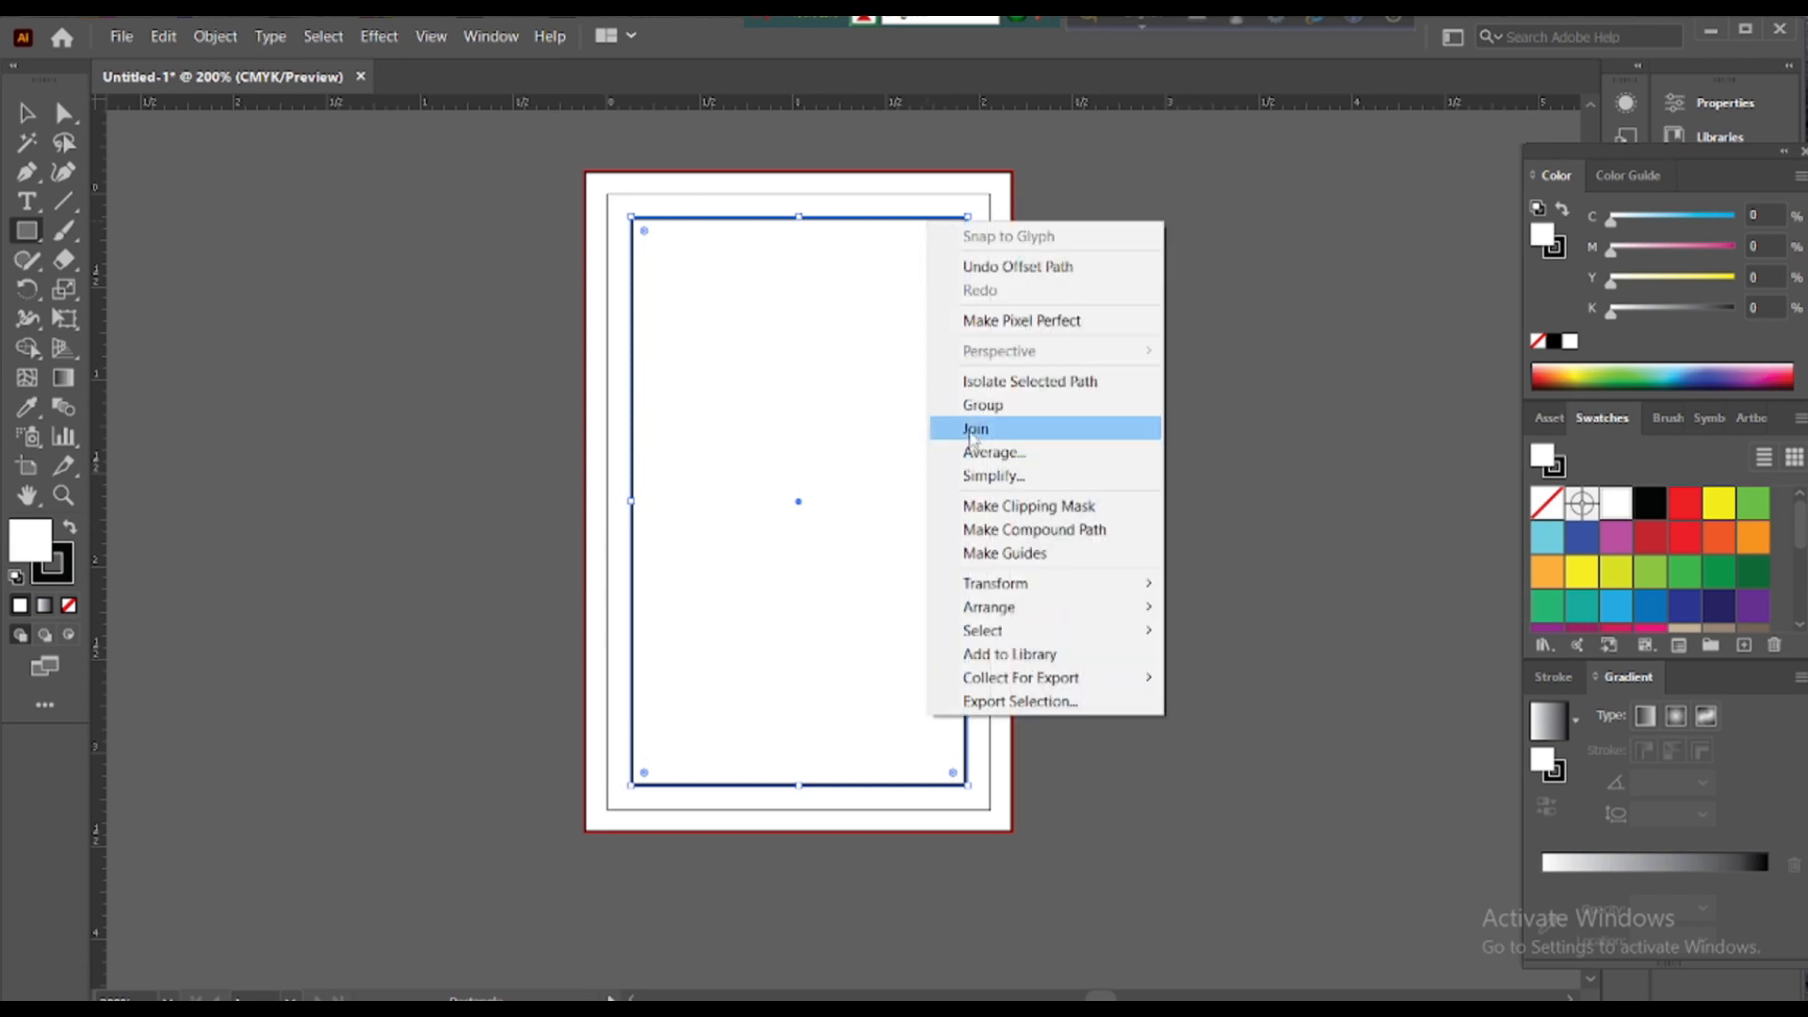
{"action": "left_click", "coordinate": [1003, 550]}
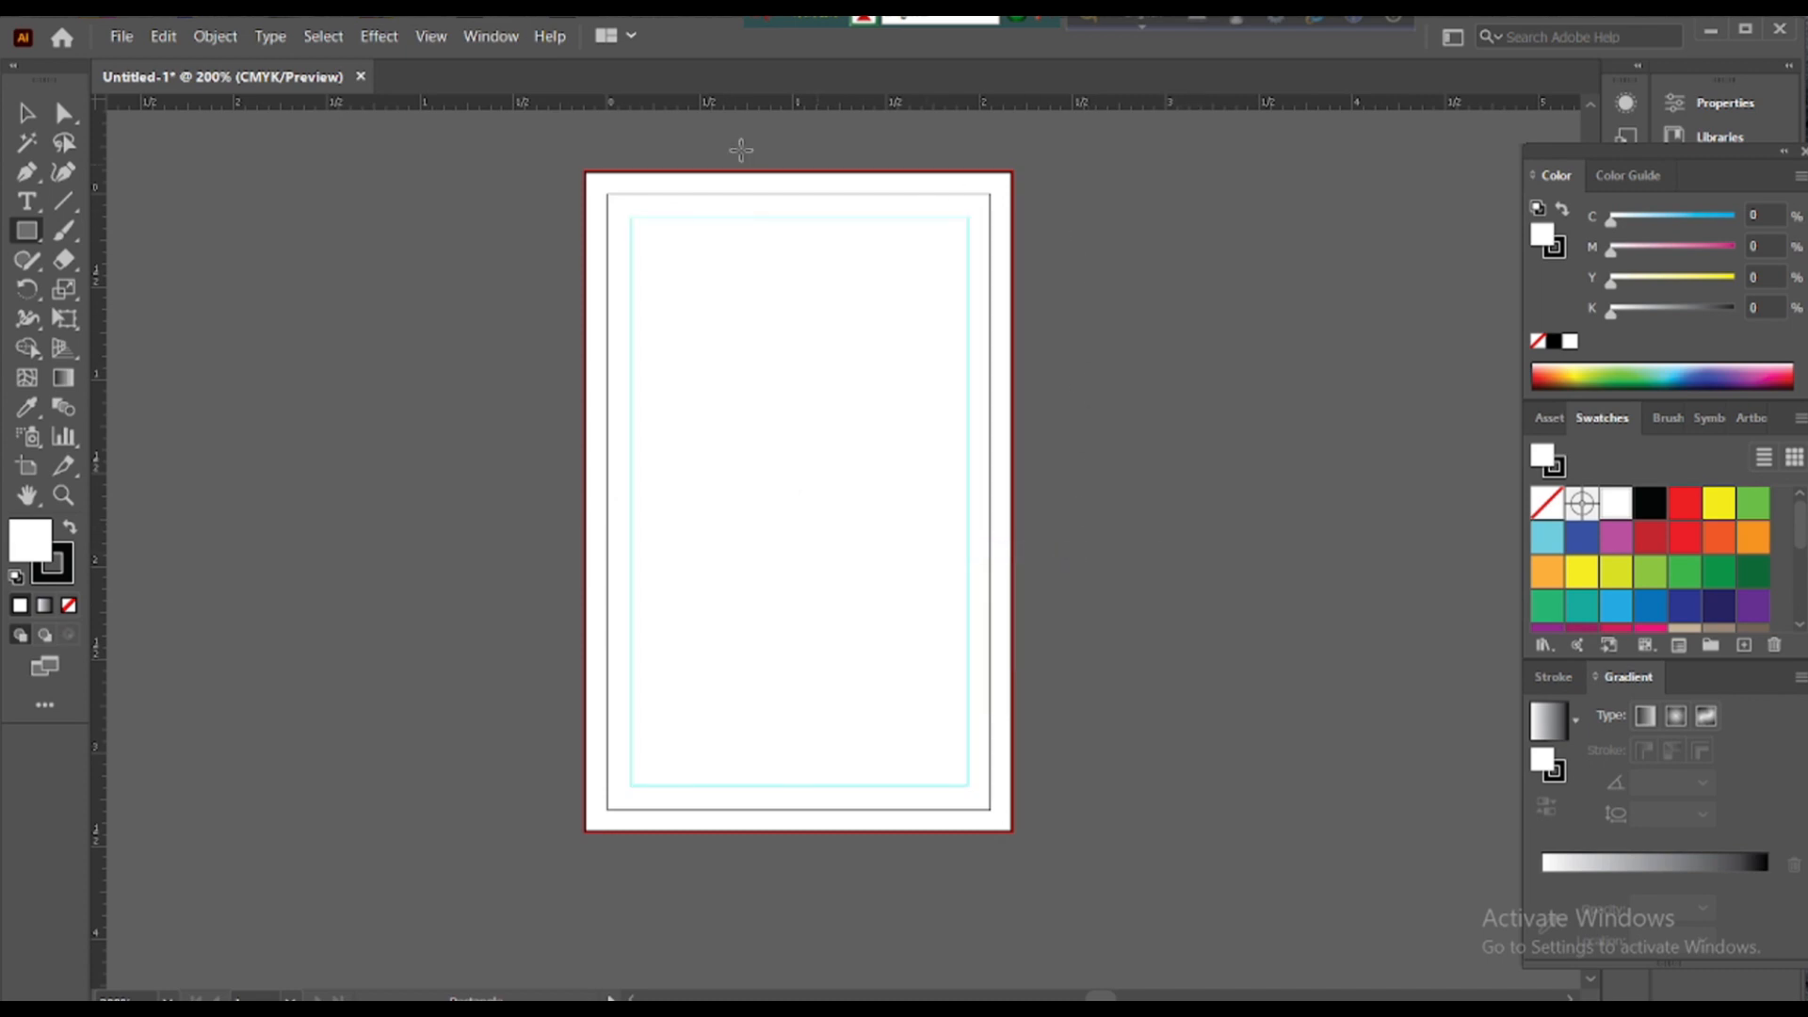
{"action": "left_click", "coordinate": [27, 113]}
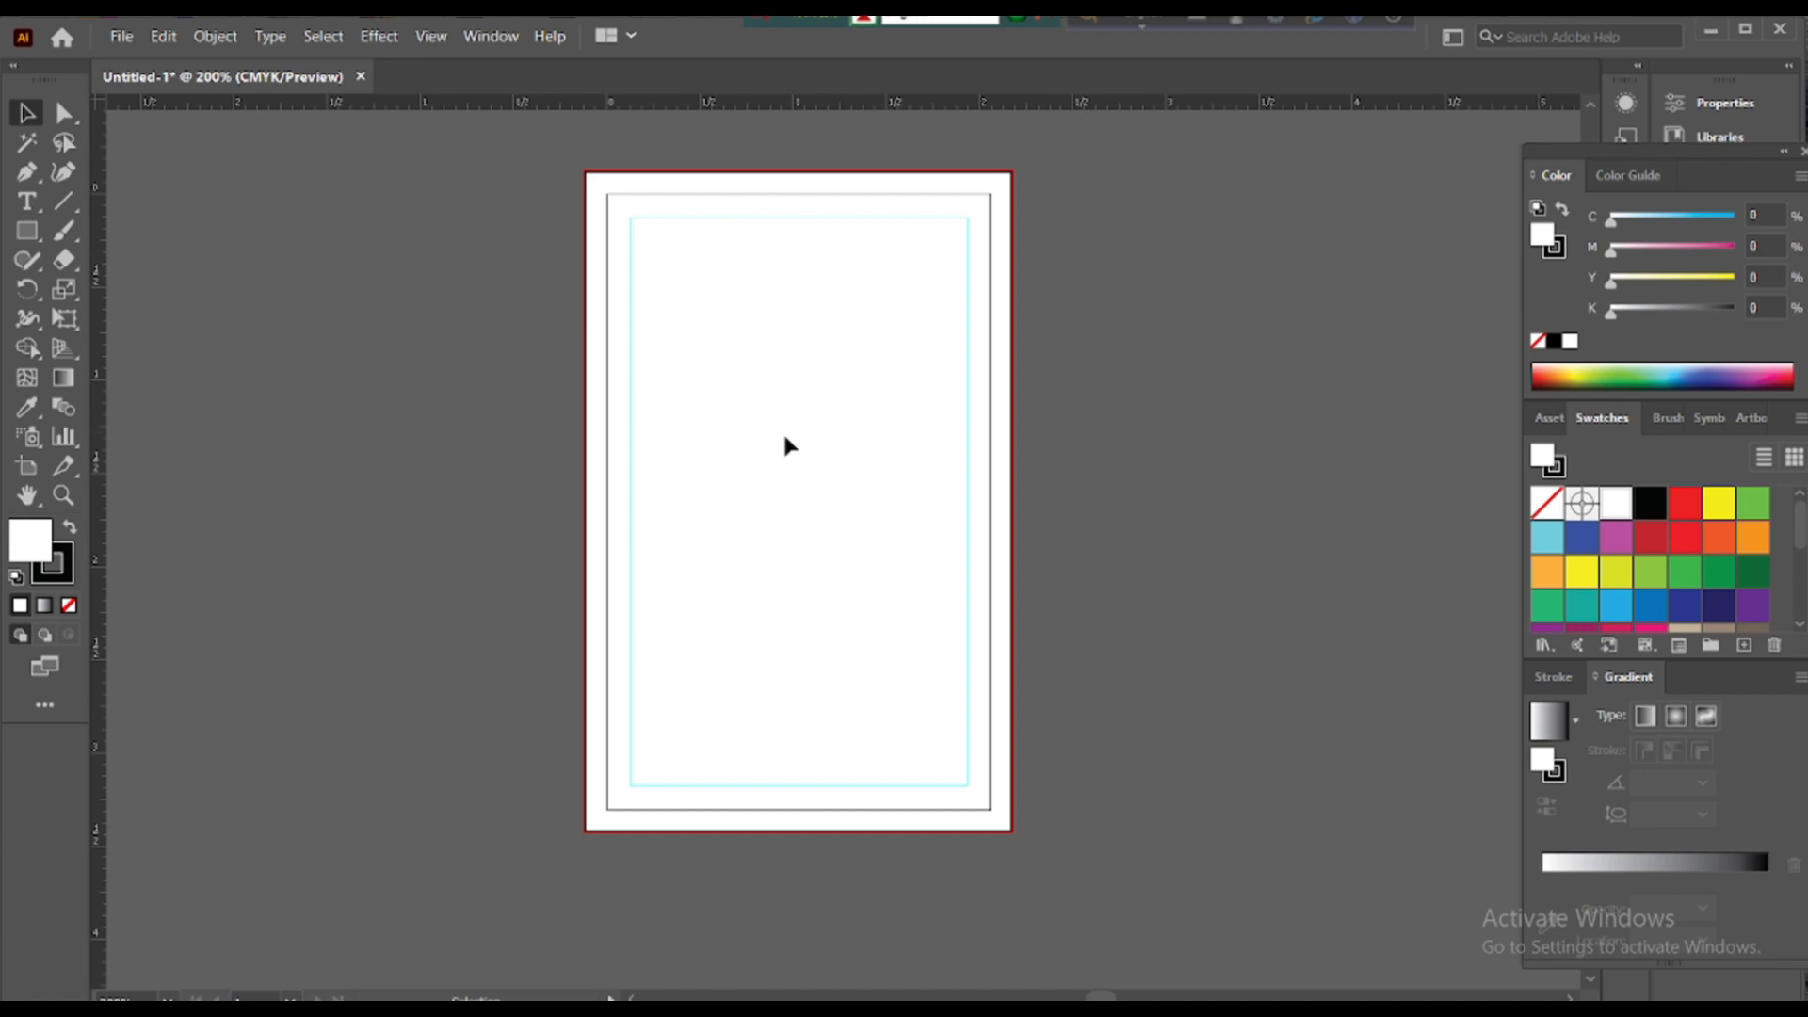
- Draw a narrow rectangle at the card's top centre and round it into a tall pill
{"action": "left_click", "coordinate": [28, 231]}
{"action": "left_click_drag", "start_coordinate": [722, 121], "coordinate": [880, 438]}
{"action": "left_click", "coordinate": [27, 113]}
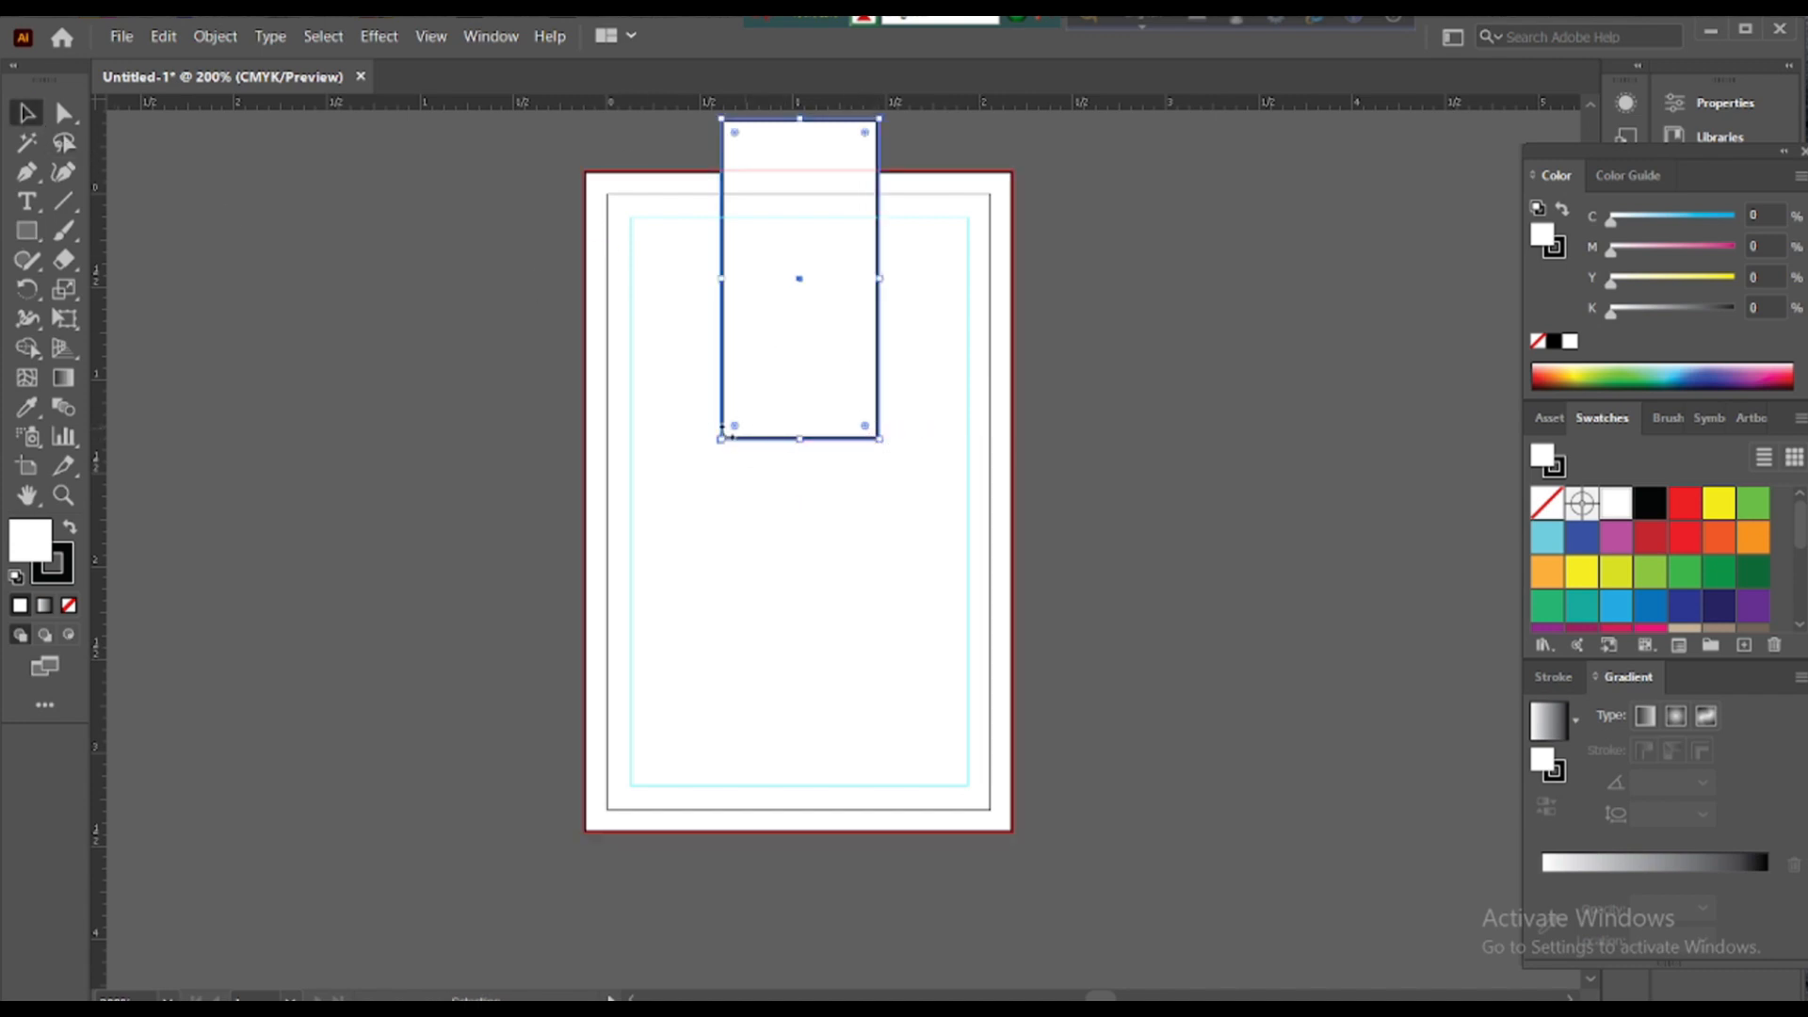
{"action": "left_click_drag", "start_coordinate": [734, 427], "coordinate": [799, 298]}
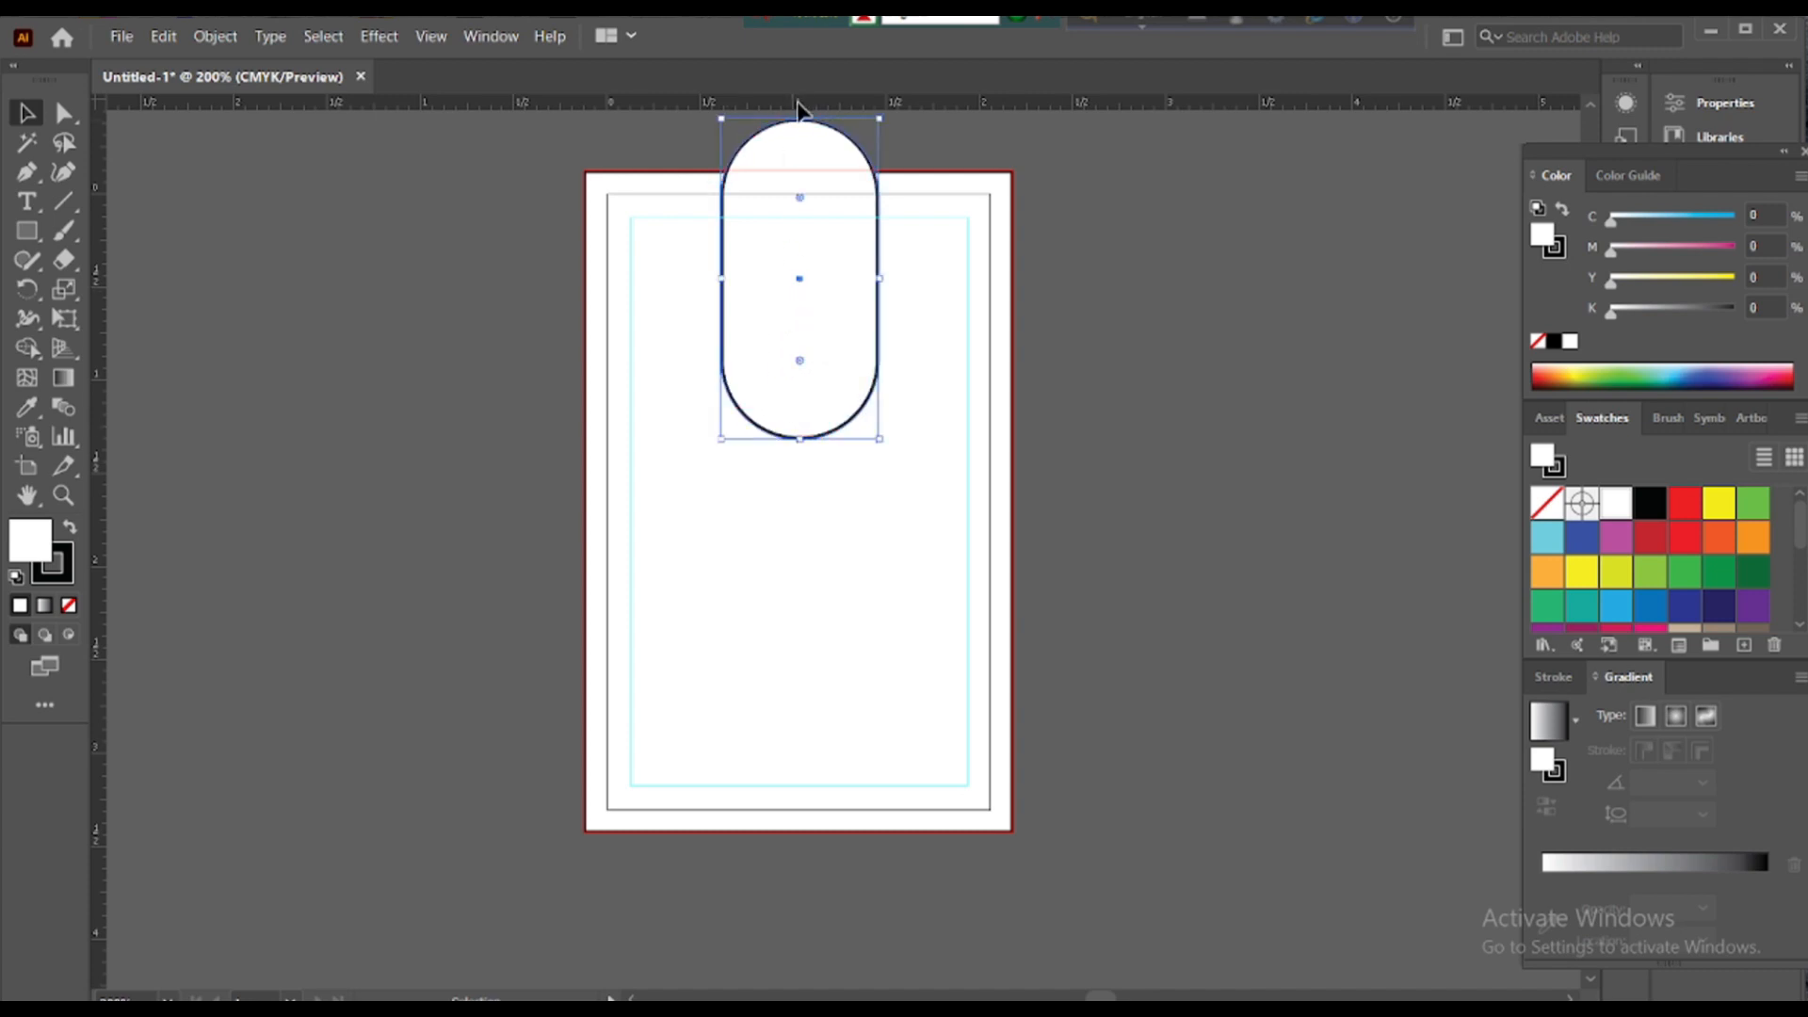
{"action": "left_click_drag", "start_coordinate": [802, 115], "coordinate": [799, 71]}
{"action": "left_click", "coordinate": [1039, 230]}
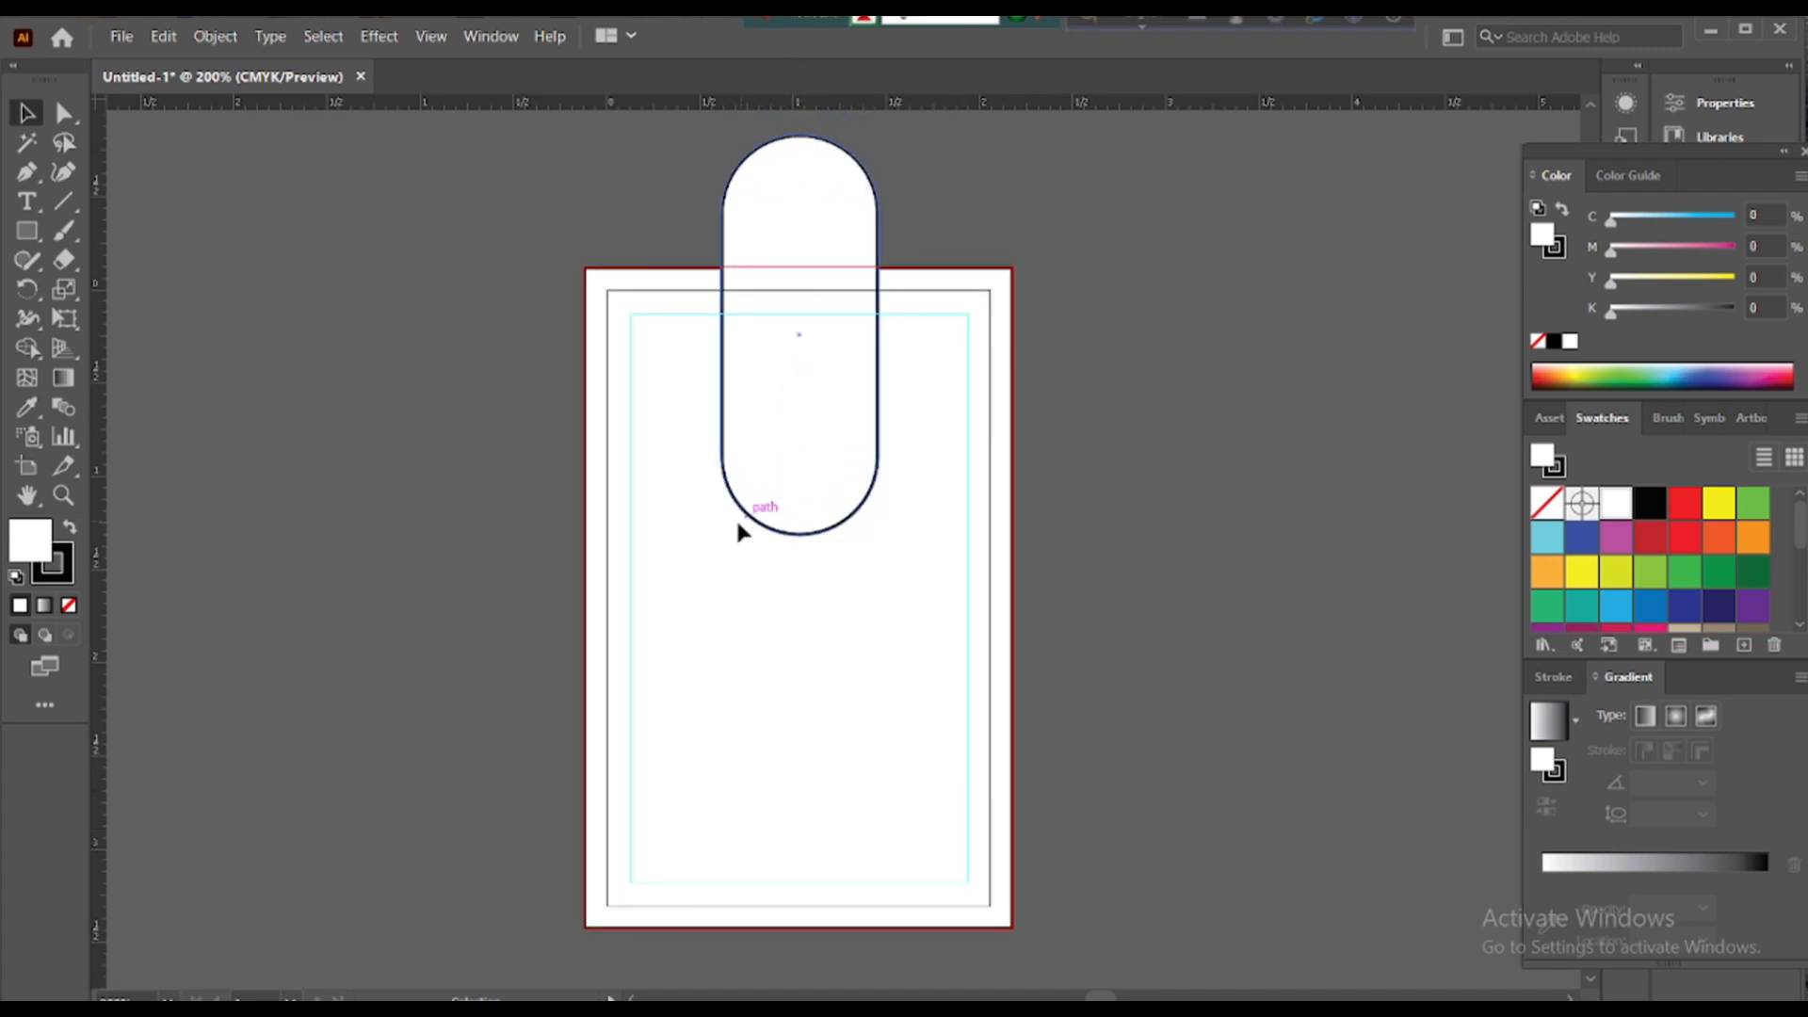
{"action": "left_click", "coordinate": [778, 533]}
{"action": "left_click_drag", "start_coordinate": [798, 456], "coordinate": [806, 435]}
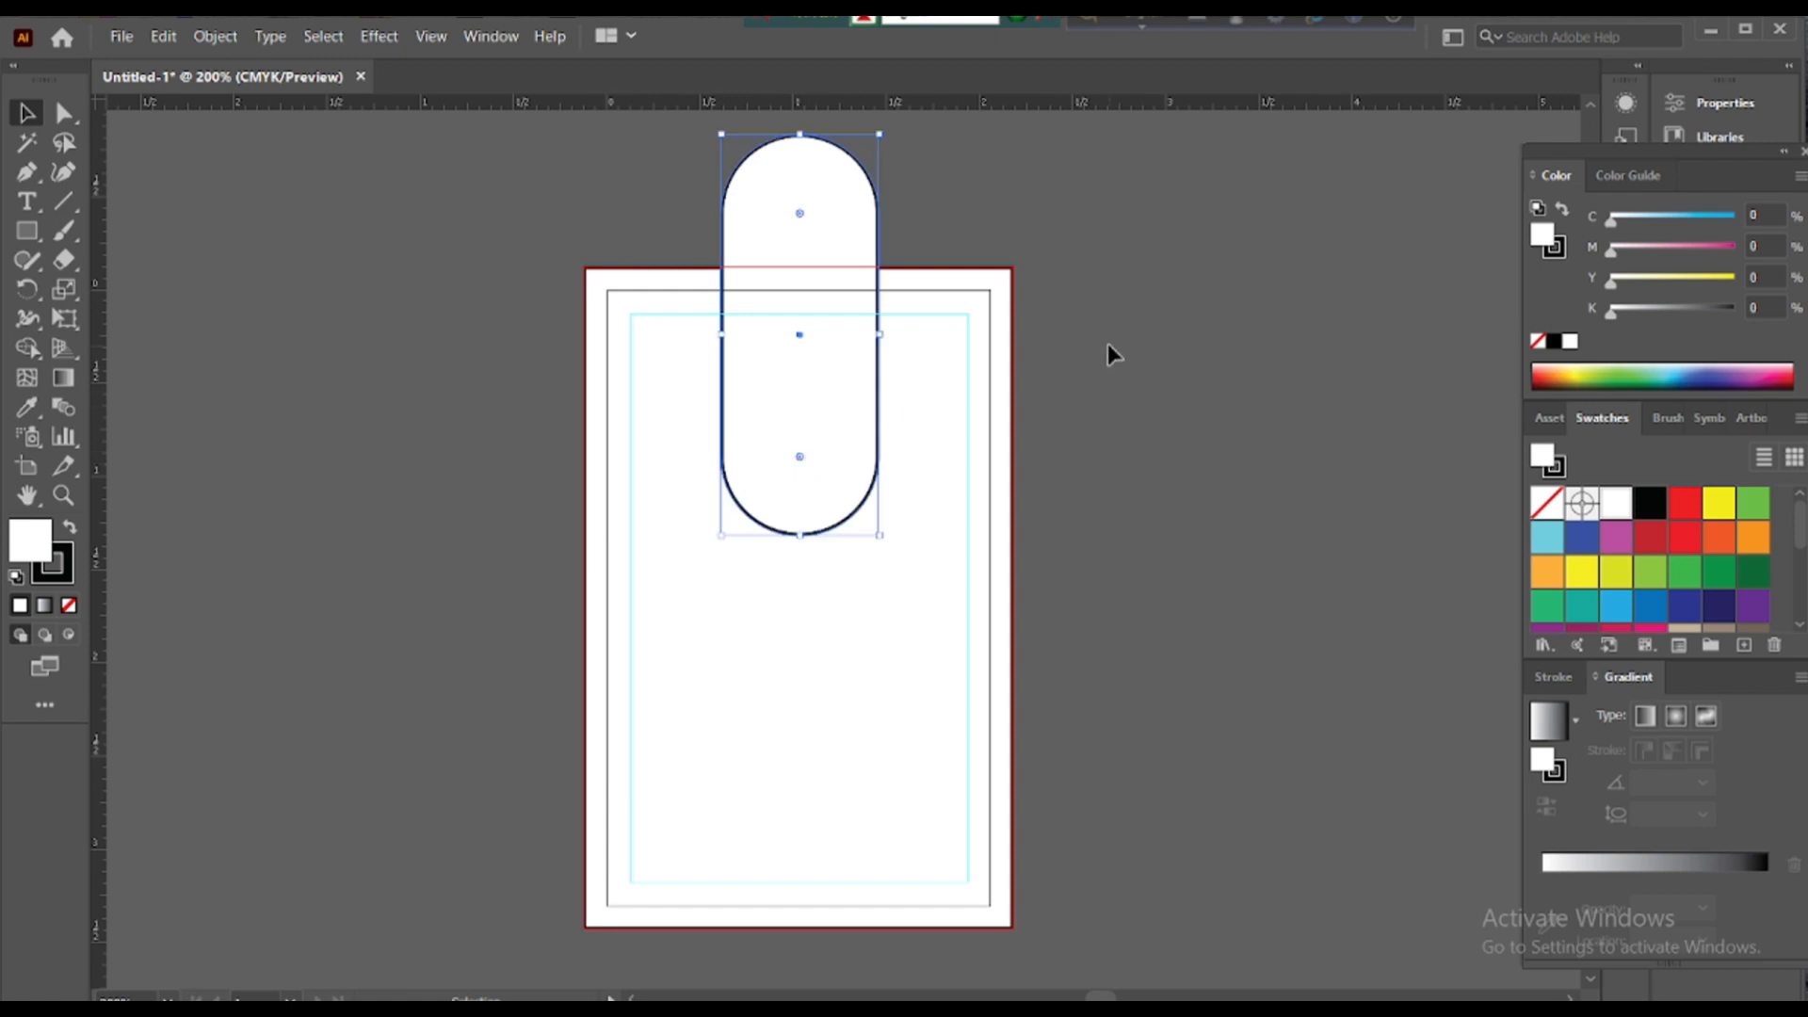
{"action": "left_click", "coordinate": [1108, 344]}
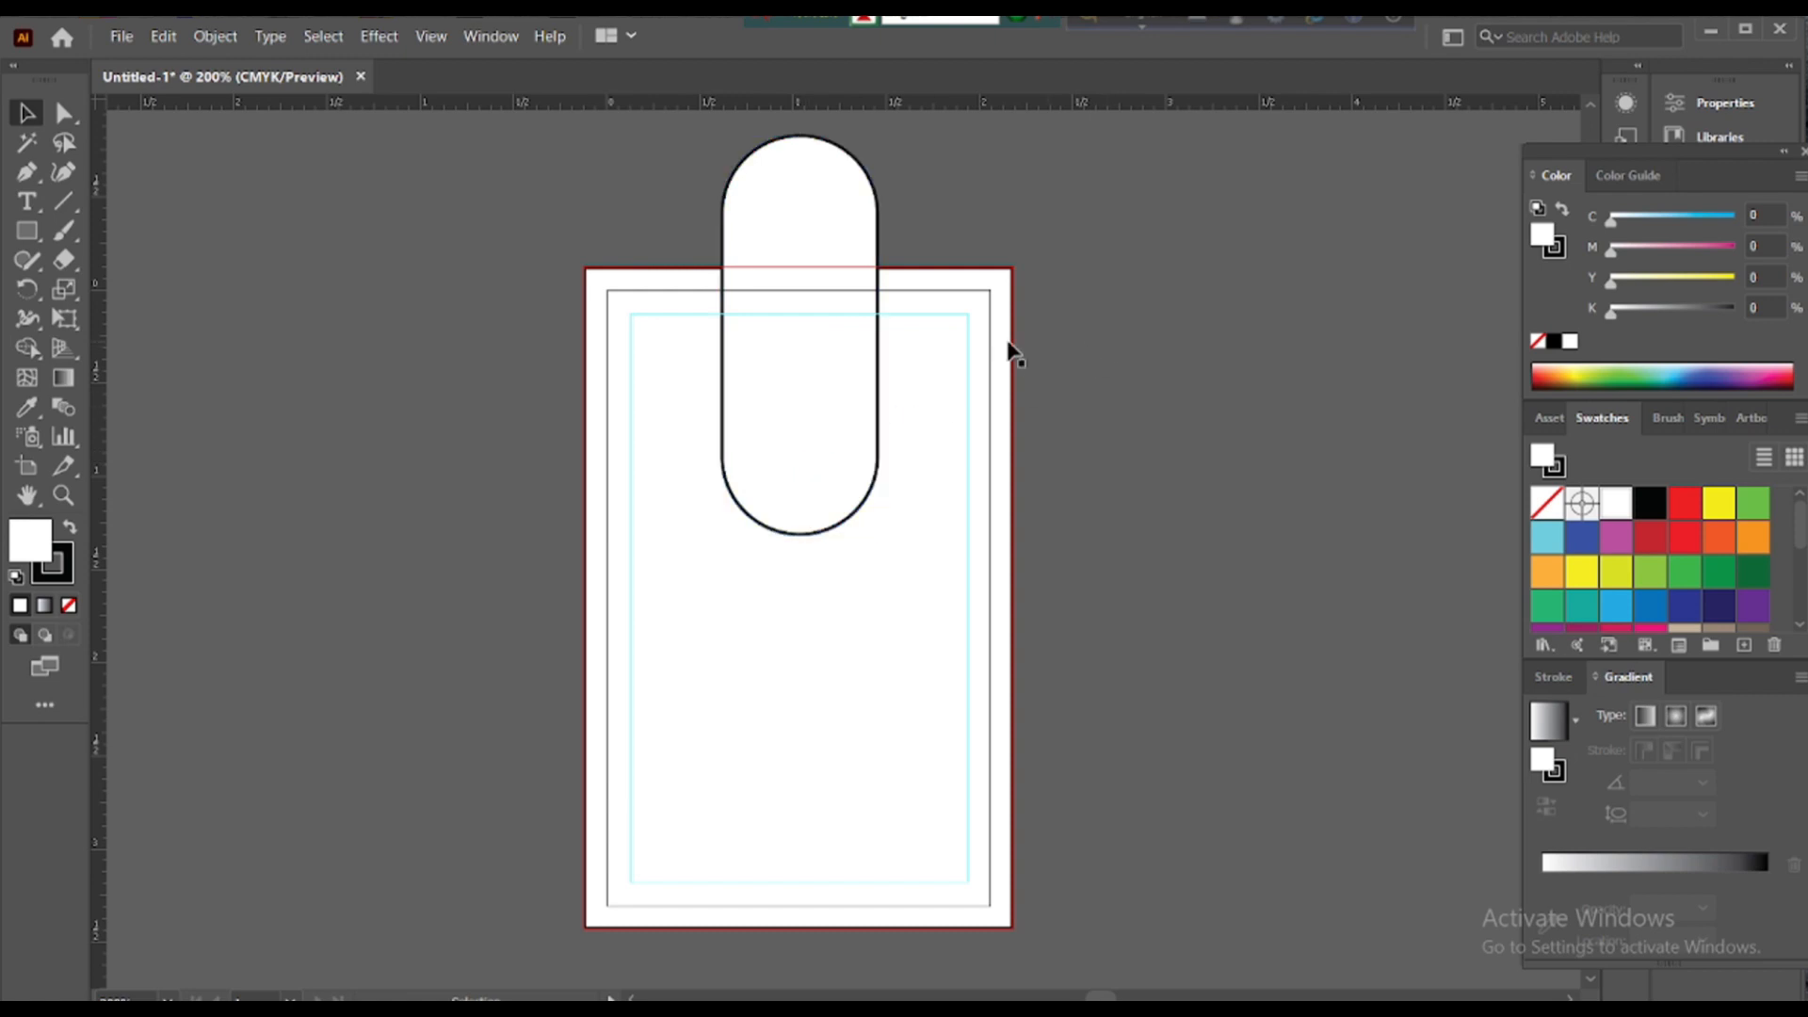
- Make a copy of the pill rotated 90° around its bottom end
{"action": "left_click", "coordinate": [809, 534]}
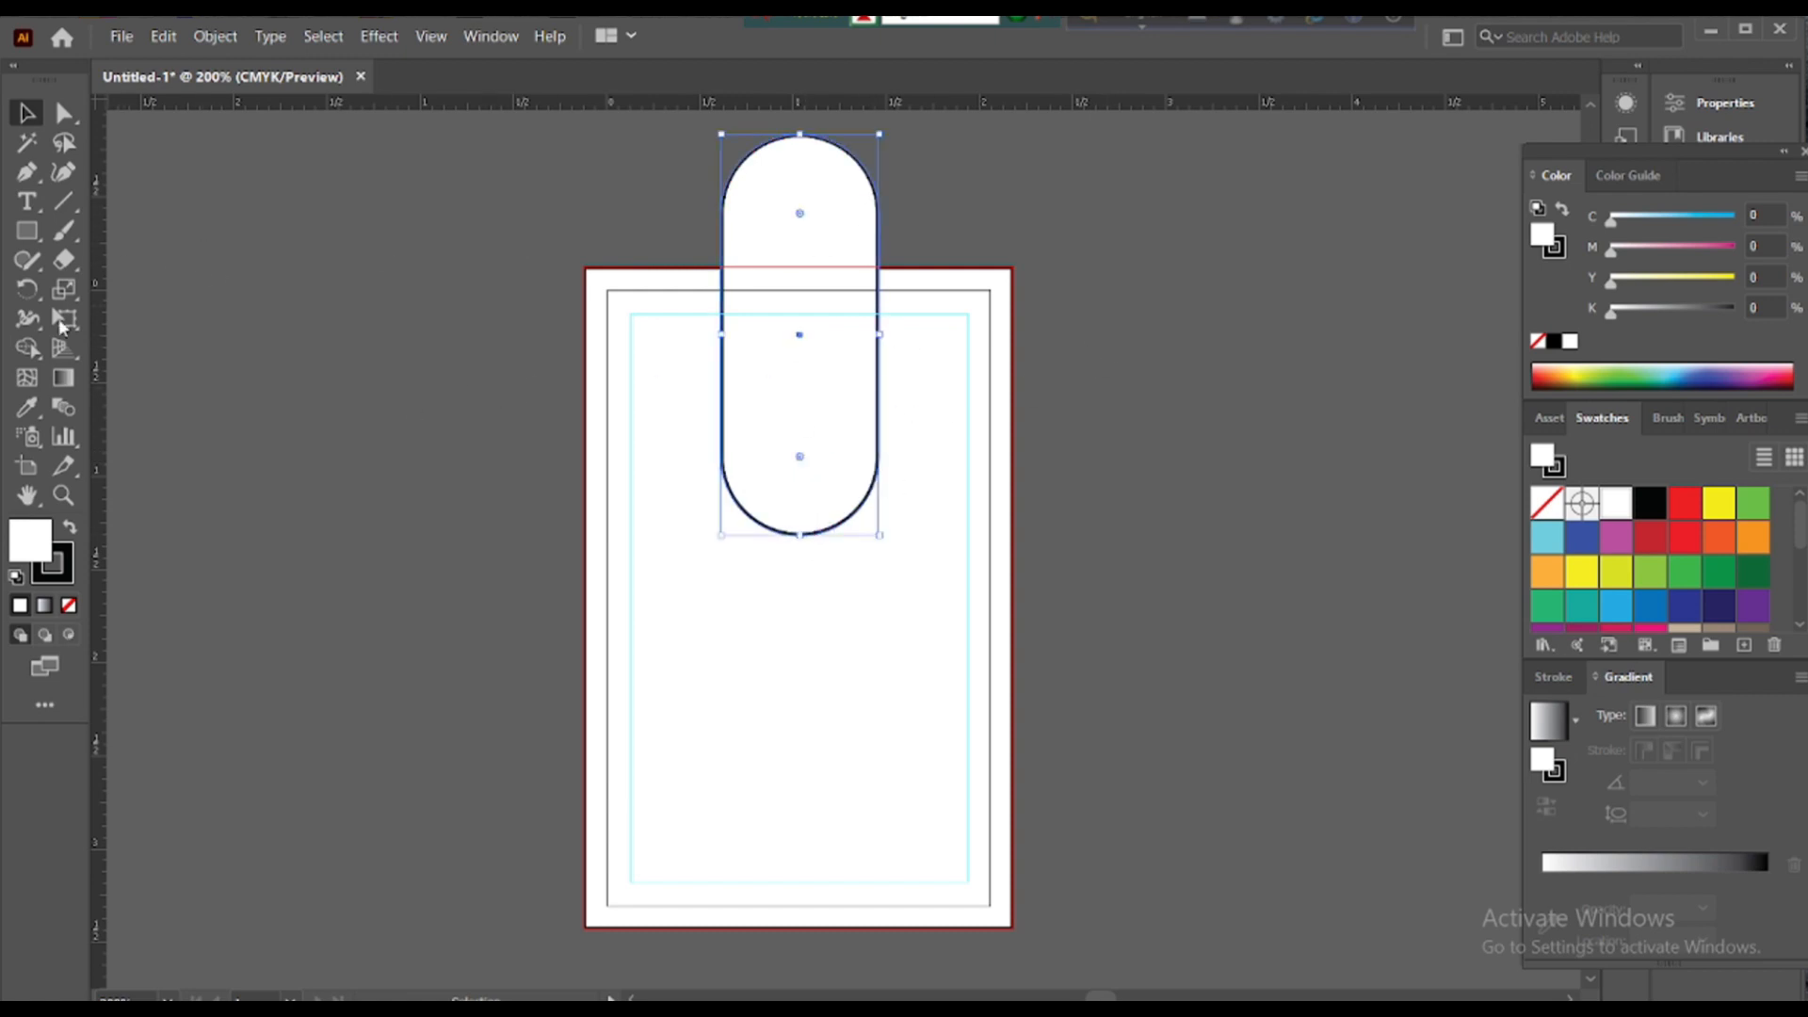
{"action": "left_click", "coordinate": [27, 289]}
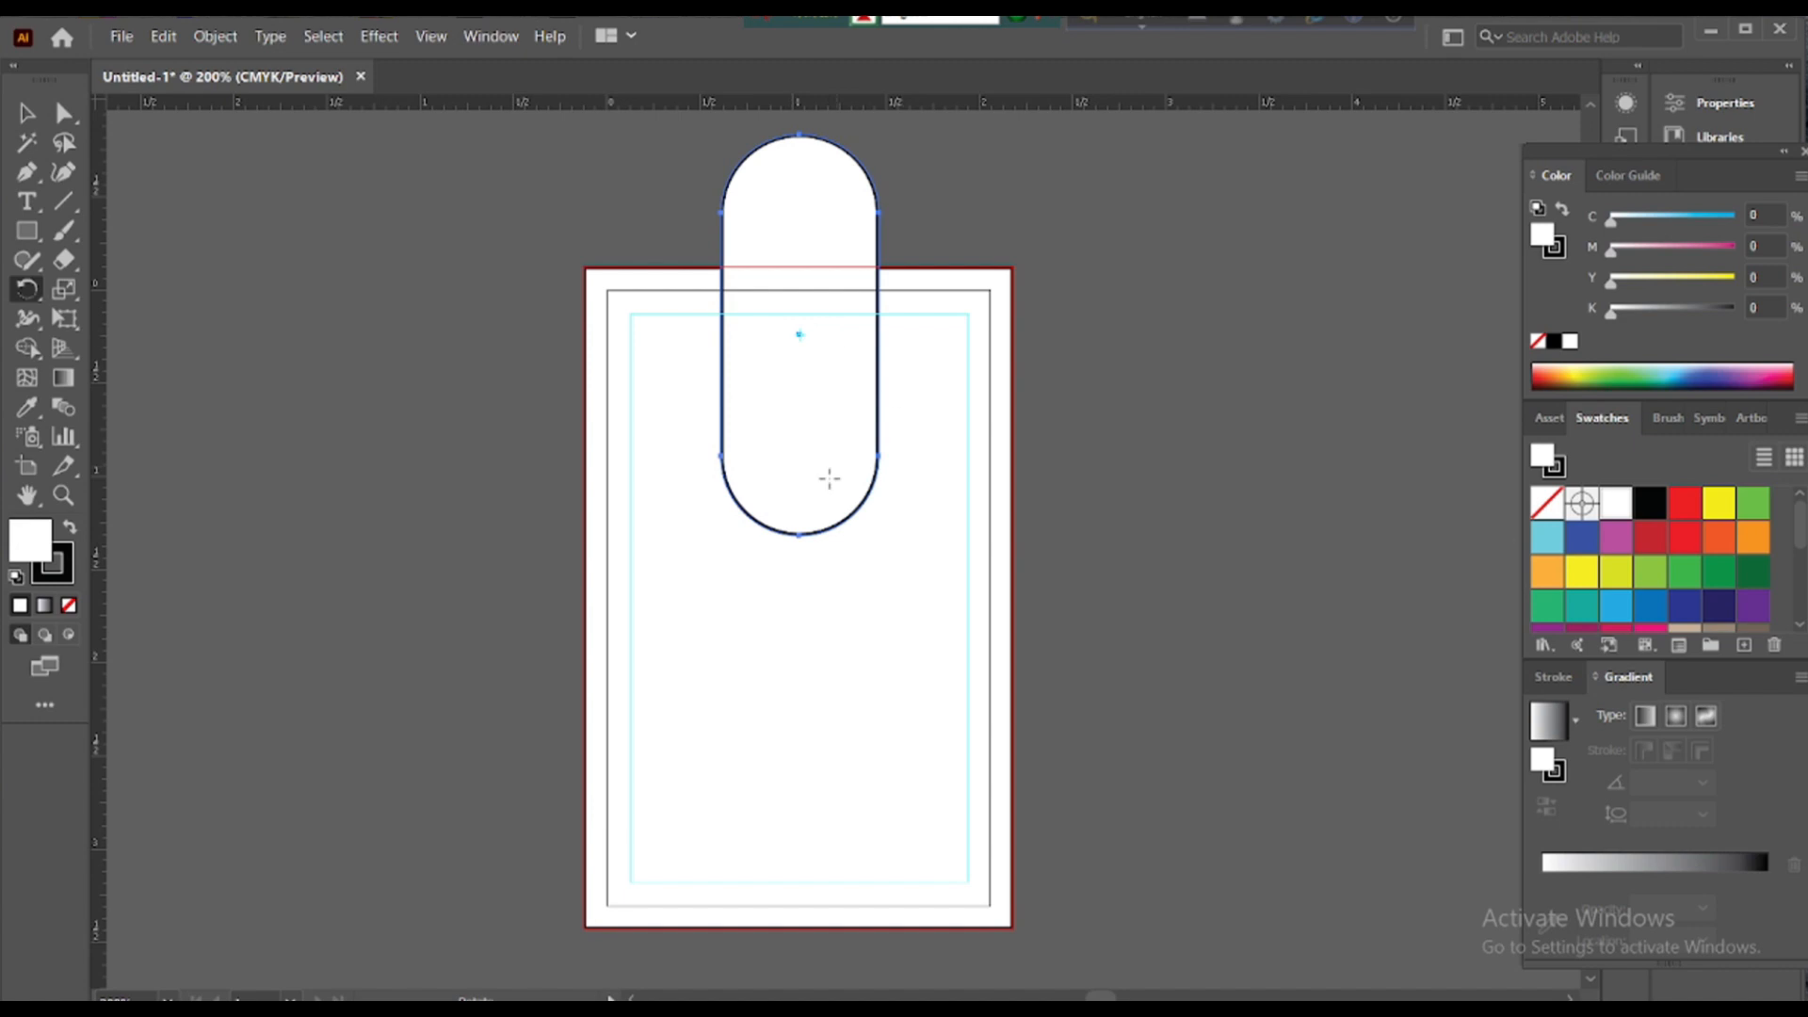
{"action": "left_click", "coordinate": [800, 535], "text": "alt"}
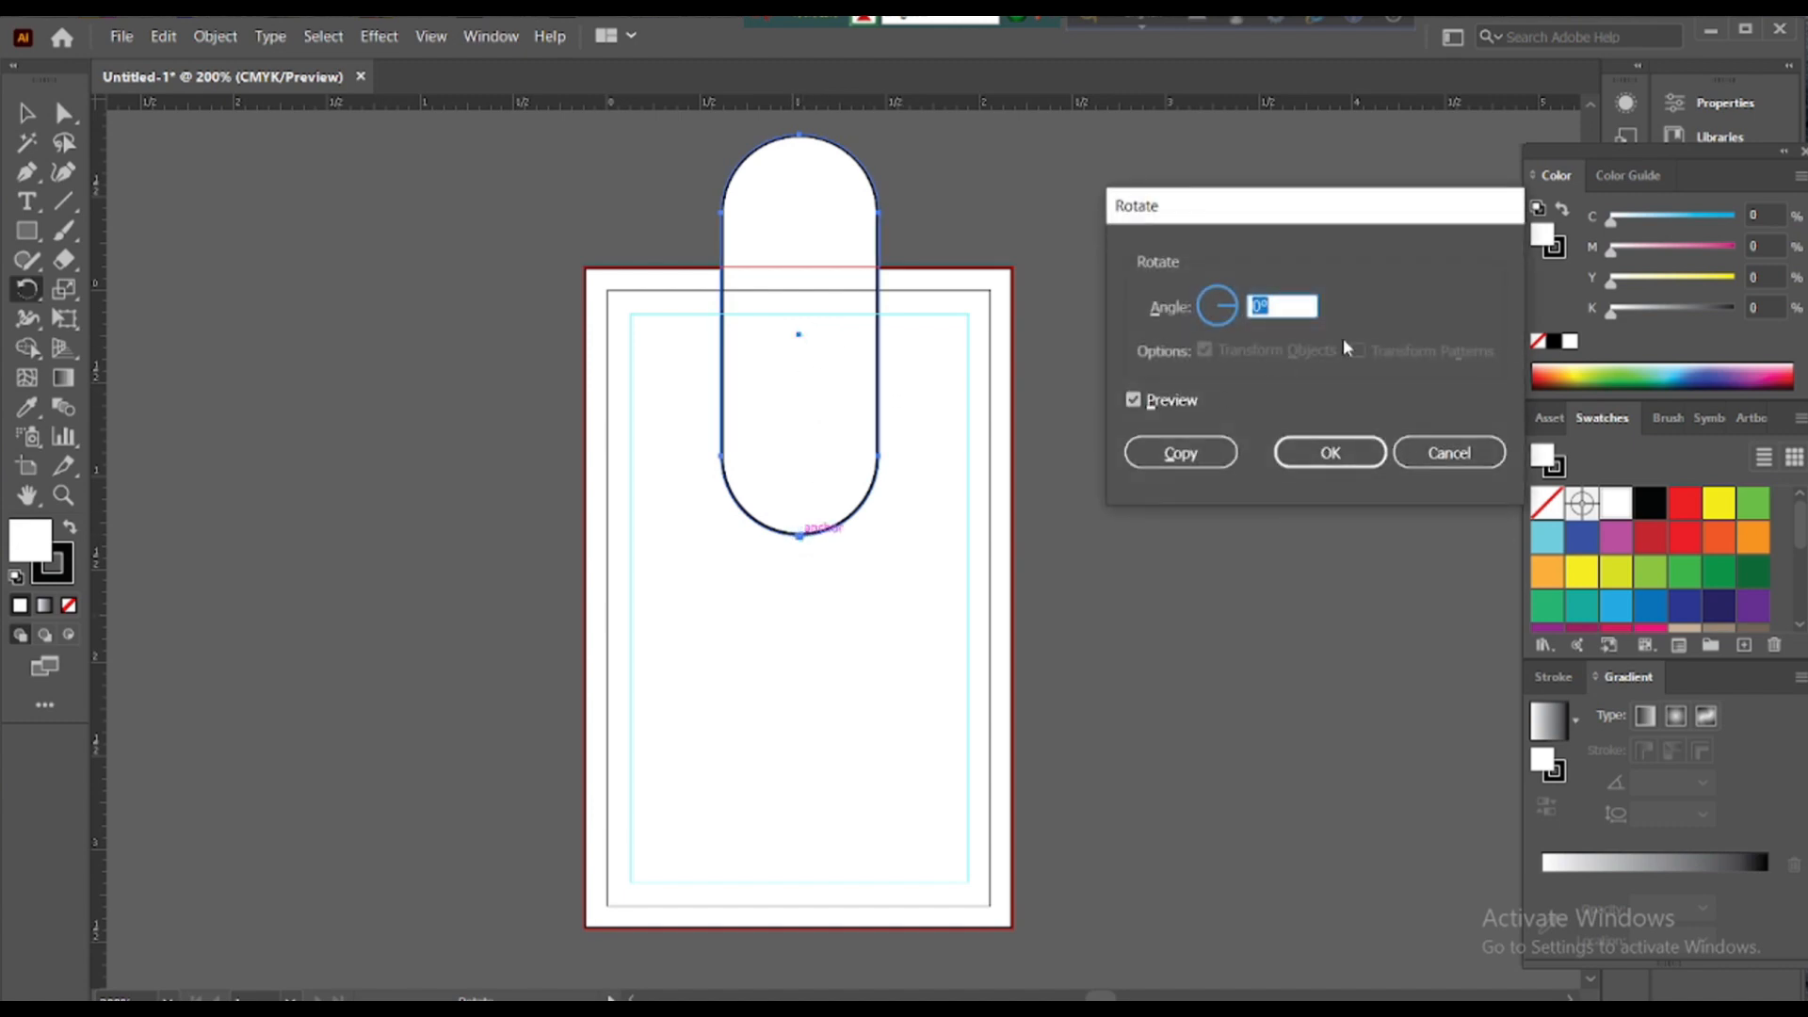
{"action": "type", "text": "90"}
{"action": "left_click", "coordinate": [1135, 404]}
{"action": "left_click", "coordinate": [1134, 403]}
{"action": "left_click", "coordinate": [1135, 404]}
{"action": "left_click", "coordinate": [1134, 404]}
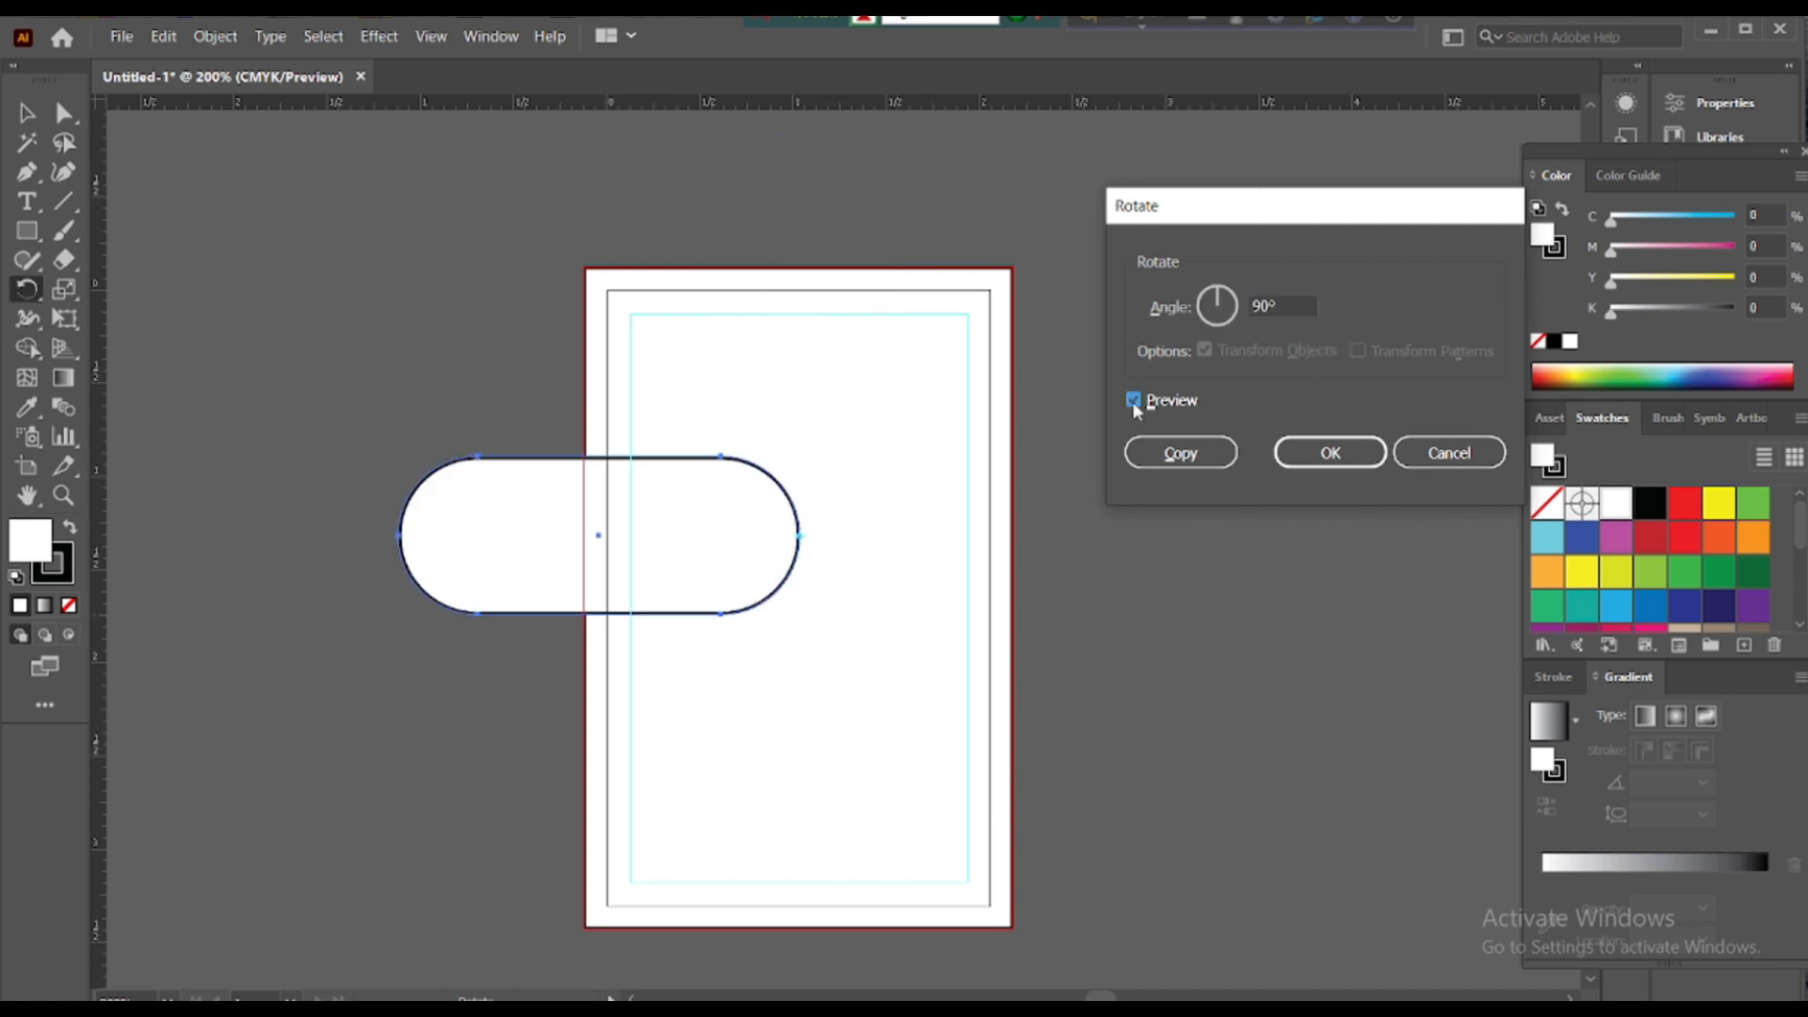
{"action": "left_click", "coordinate": [1168, 453]}
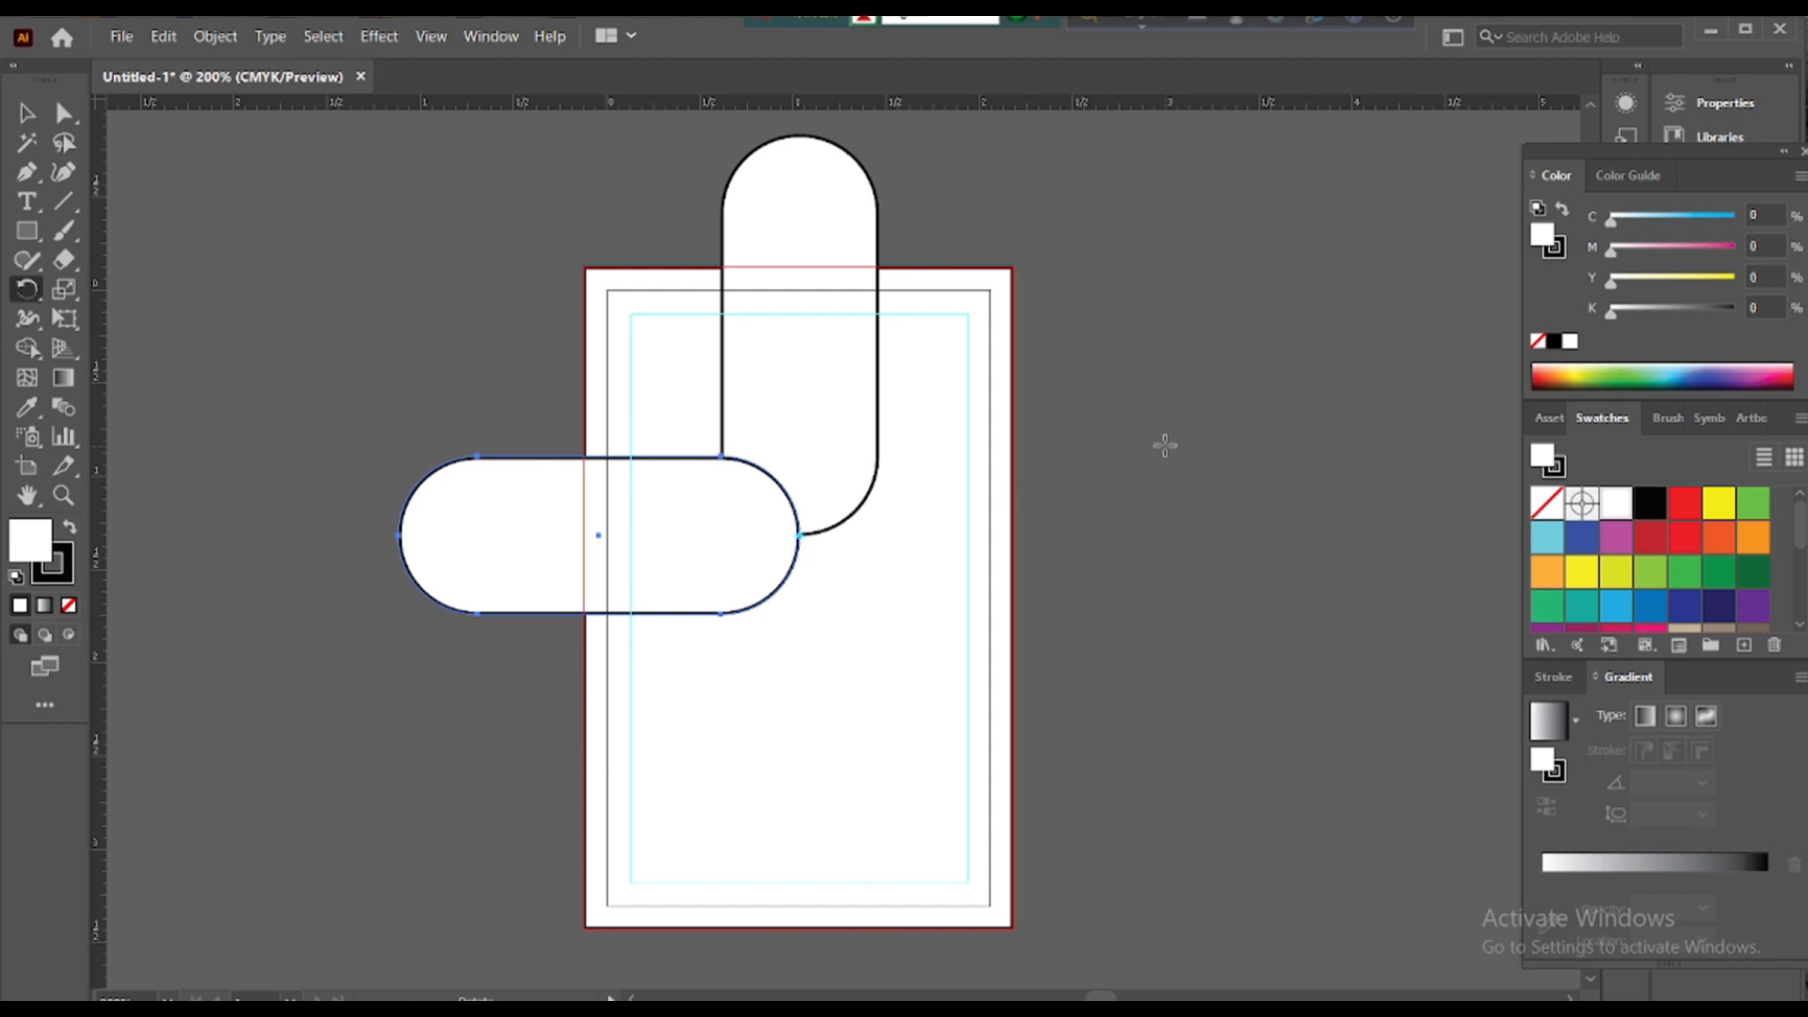
- Repeat the rotated copy with Ctrl+D and delete the bottom vertical pill
{"action": "key", "text": "ctrl+d"}
{"action": "key", "text": "ctrl+d"}
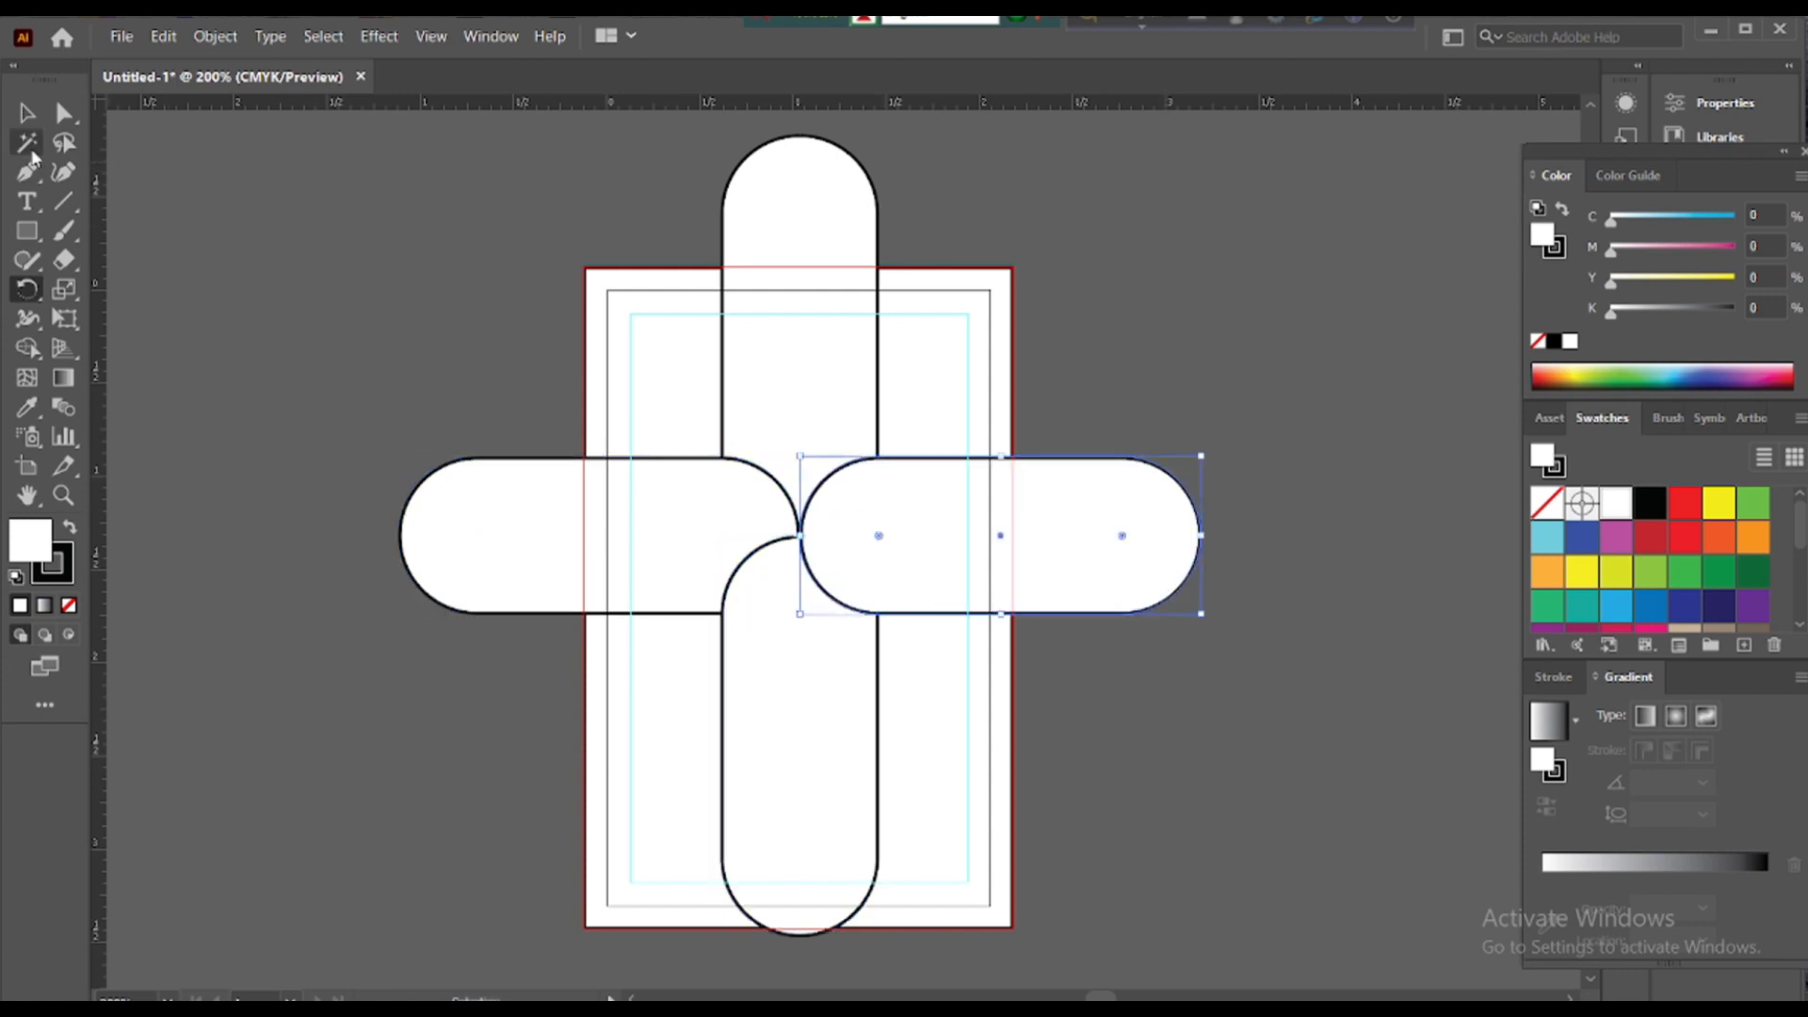
{"action": "left_click", "coordinate": [27, 112]}
{"action": "left_click", "coordinate": [917, 646]}
{"action": "left_click", "coordinate": [752, 789]}
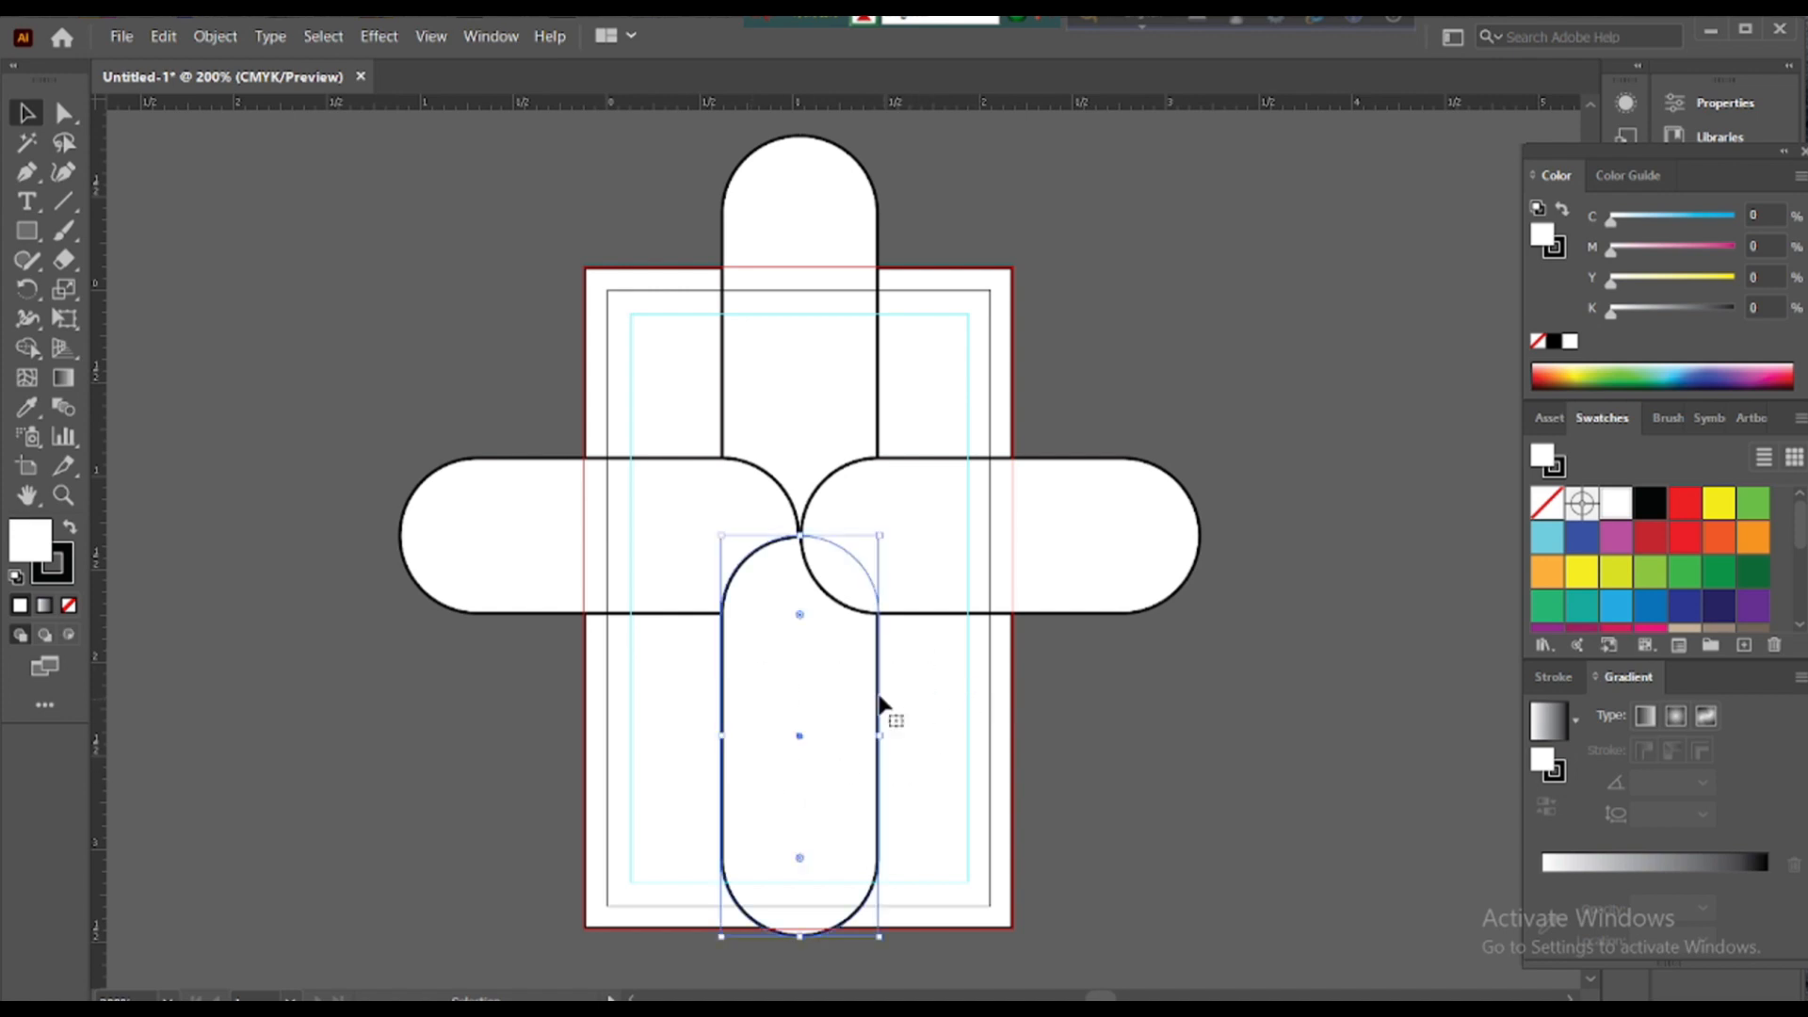
{"action": "scroll", "coordinate": [917, 565], "scroll_direction": "down", "scroll_amount": 3}
{"action": "scroll", "coordinate": [917, 565], "scroll_direction": "up", "scroll_amount": 1}
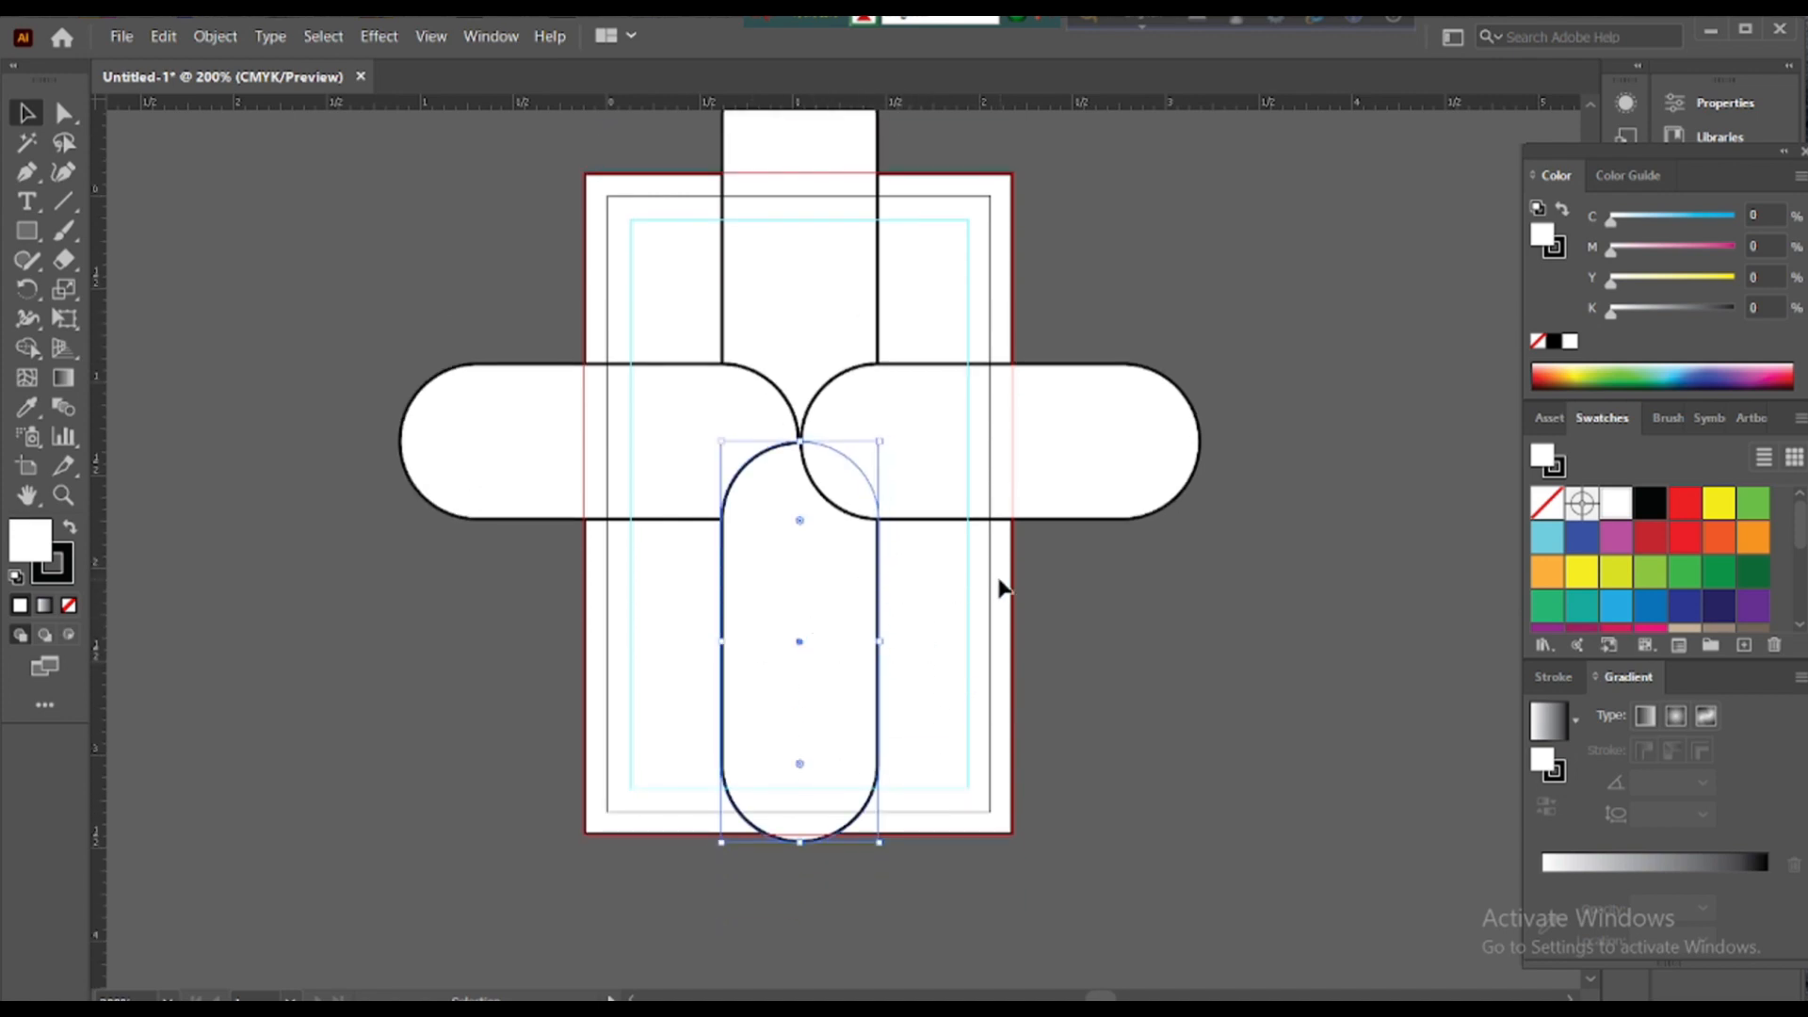
{"action": "key", "text": "Delete"}
- Move the three remaining pills slightly upward on the card
{"action": "scroll", "coordinate": [719, 392], "scroll_direction": "up", "scroll_amount": 2}
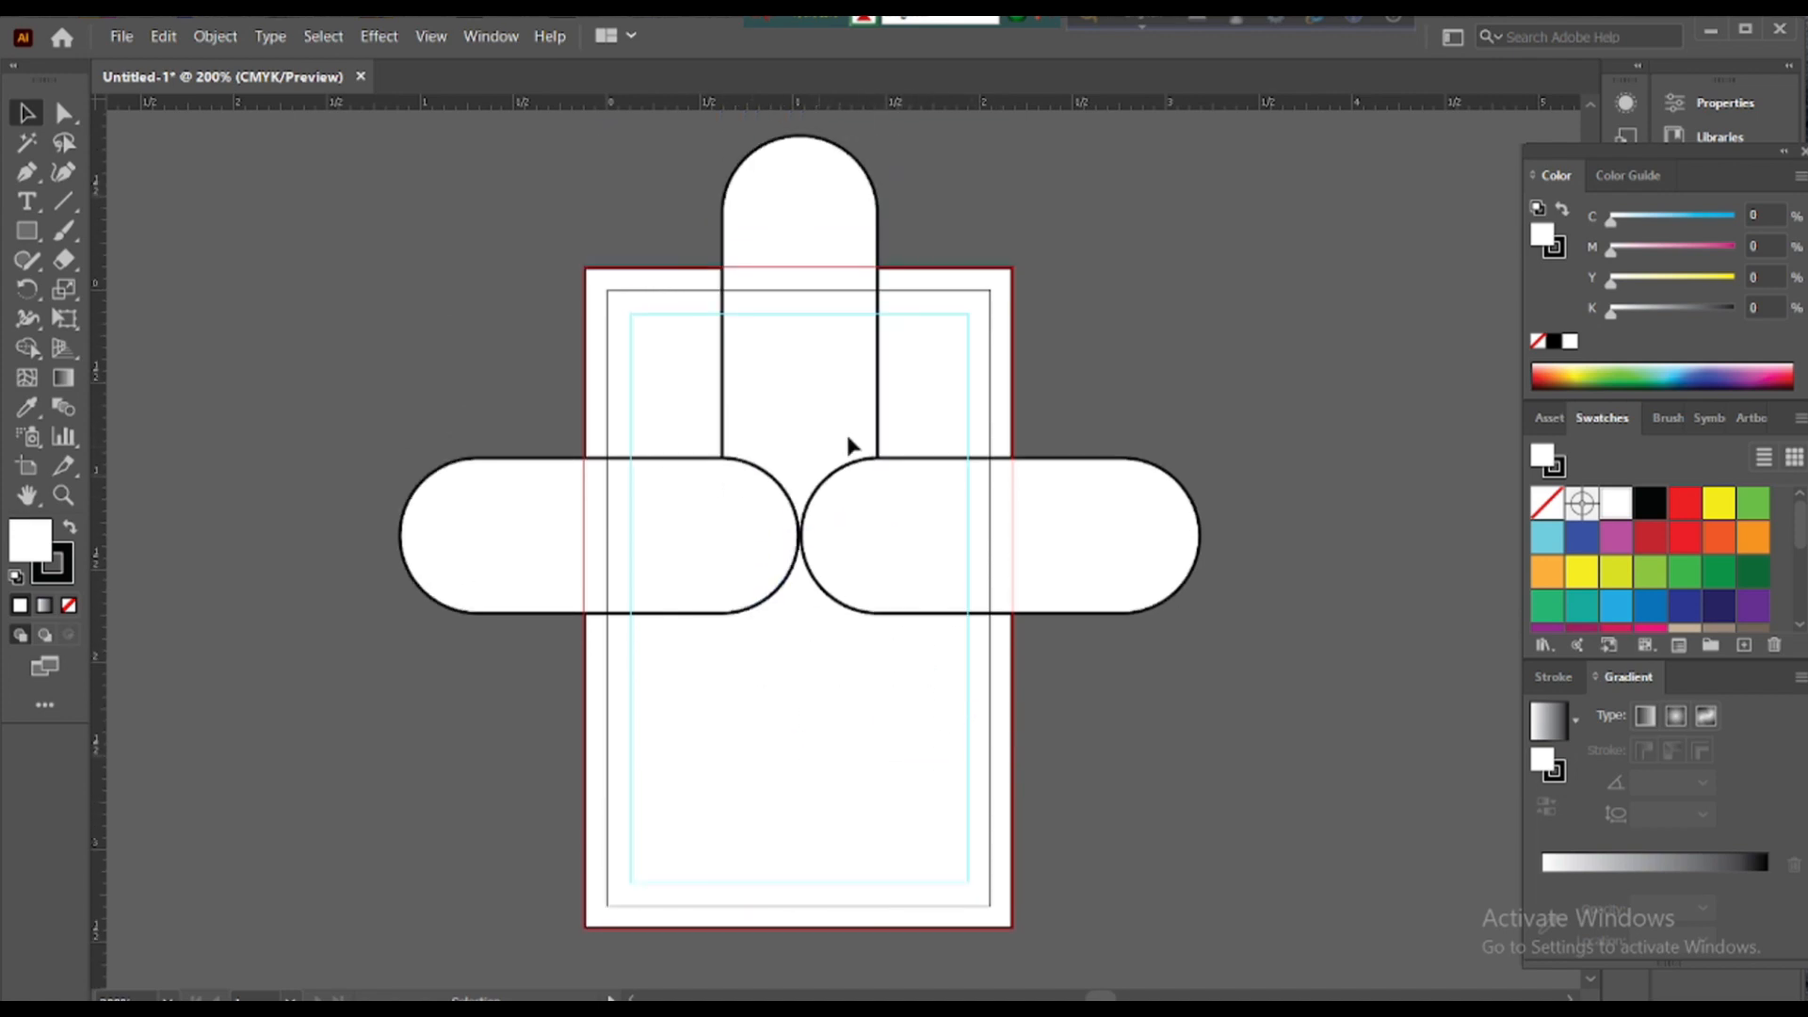
{"action": "left_click_drag", "start_coordinate": [915, 444], "coordinate": [697, 574]}
{"action": "left_click_drag", "start_coordinate": [797, 540], "coordinate": [795, 496]}
{"action": "left_click", "coordinate": [824, 615]}
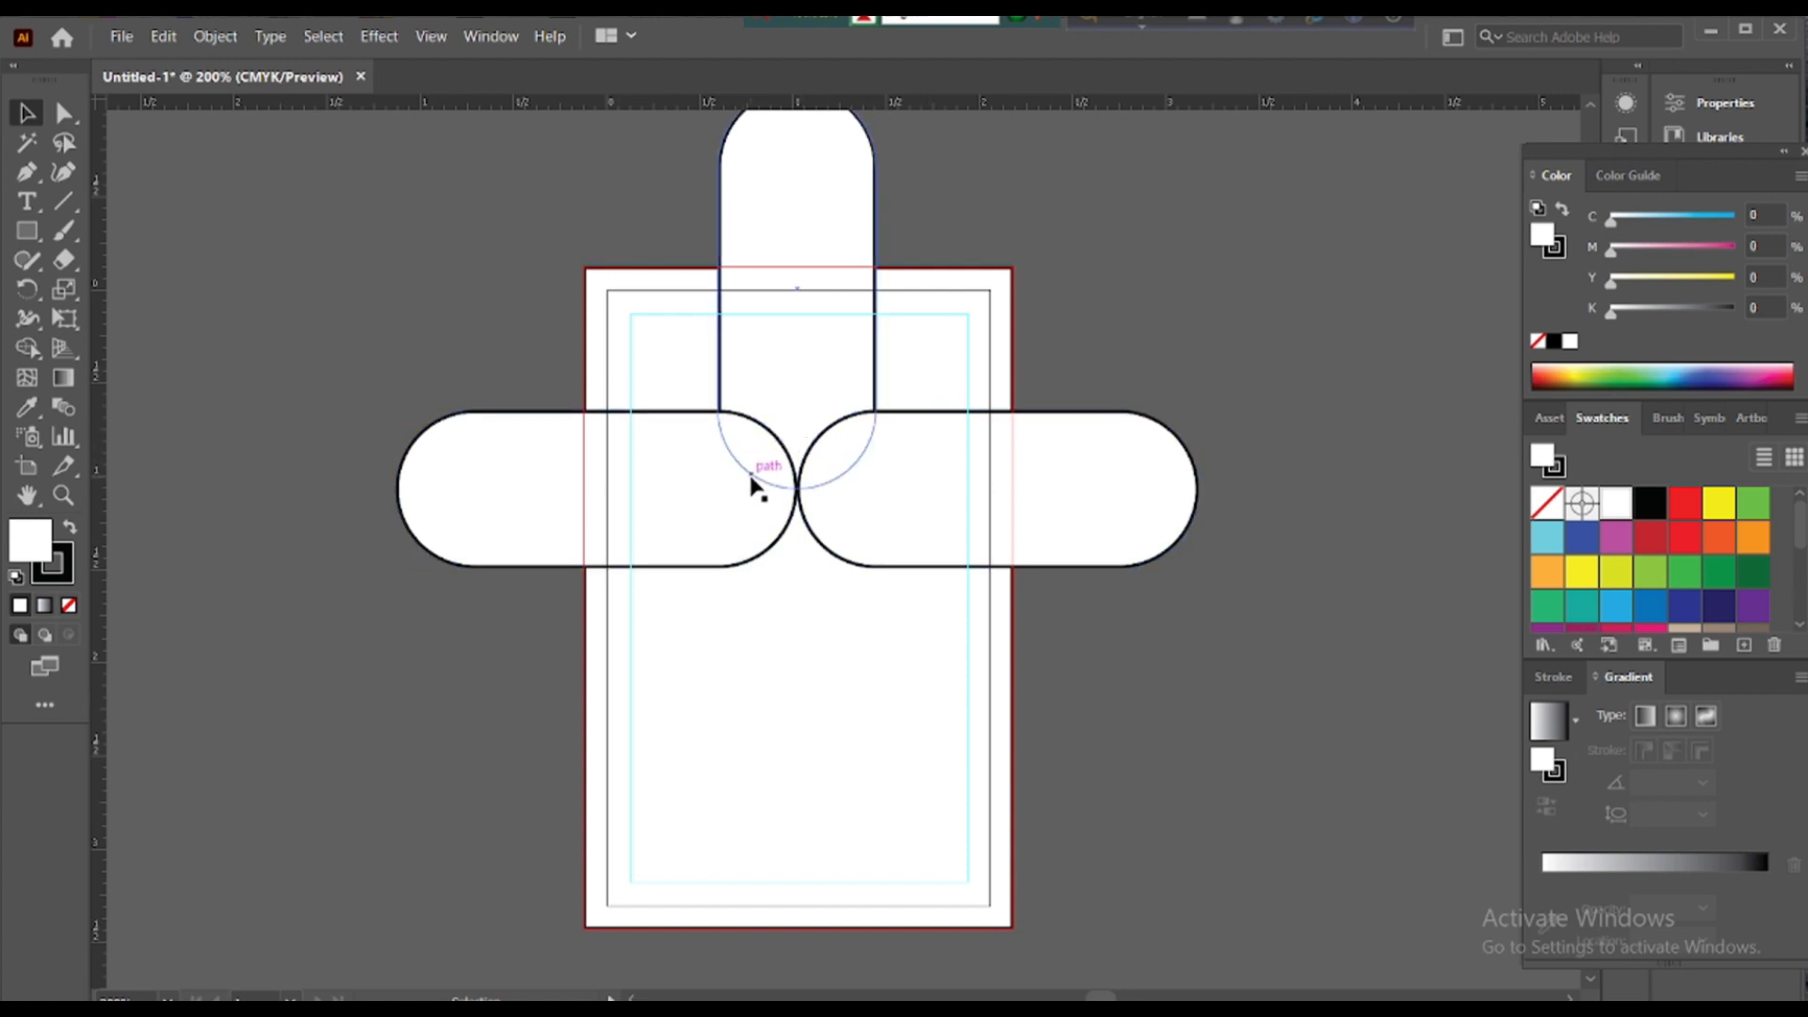
{"action": "left_click_drag", "start_coordinate": [27, 230], "coordinate": [141, 287]}
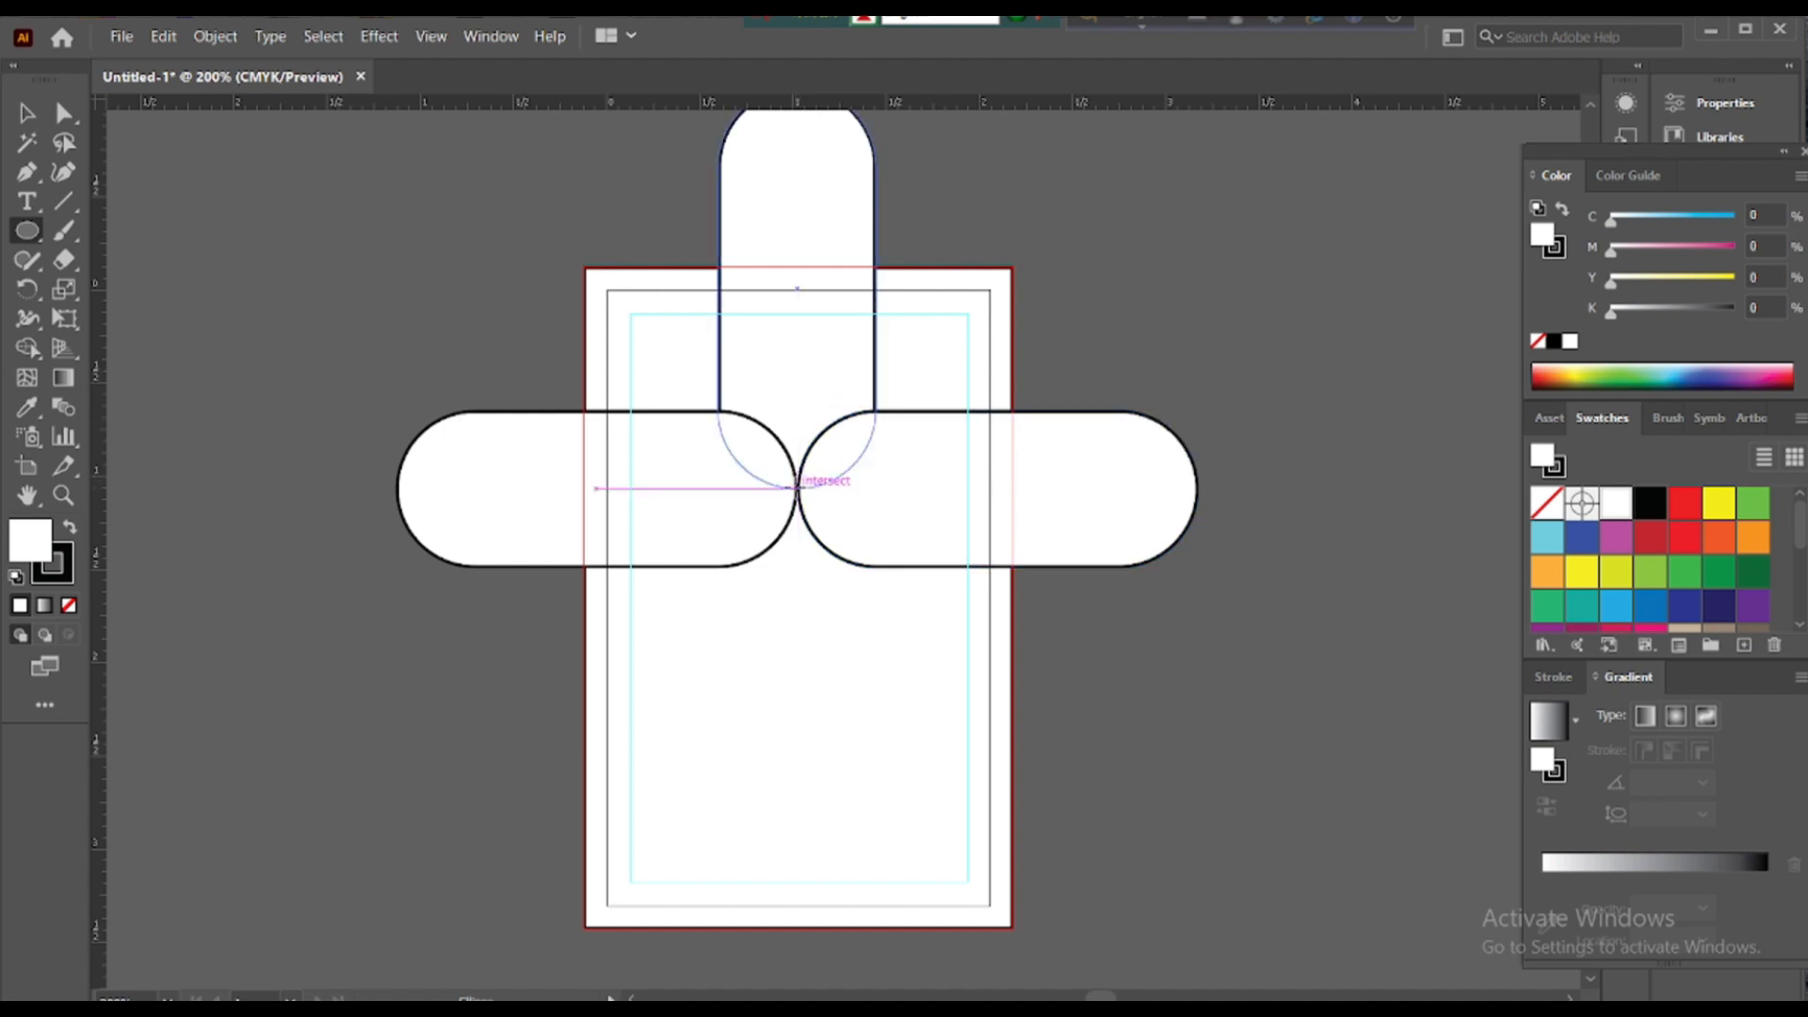
- Draw a circle where the pills meet and fill the vertical pill with teal
{"action": "left_click_drag", "start_coordinate": [796, 488], "coordinate": [825, 576]}
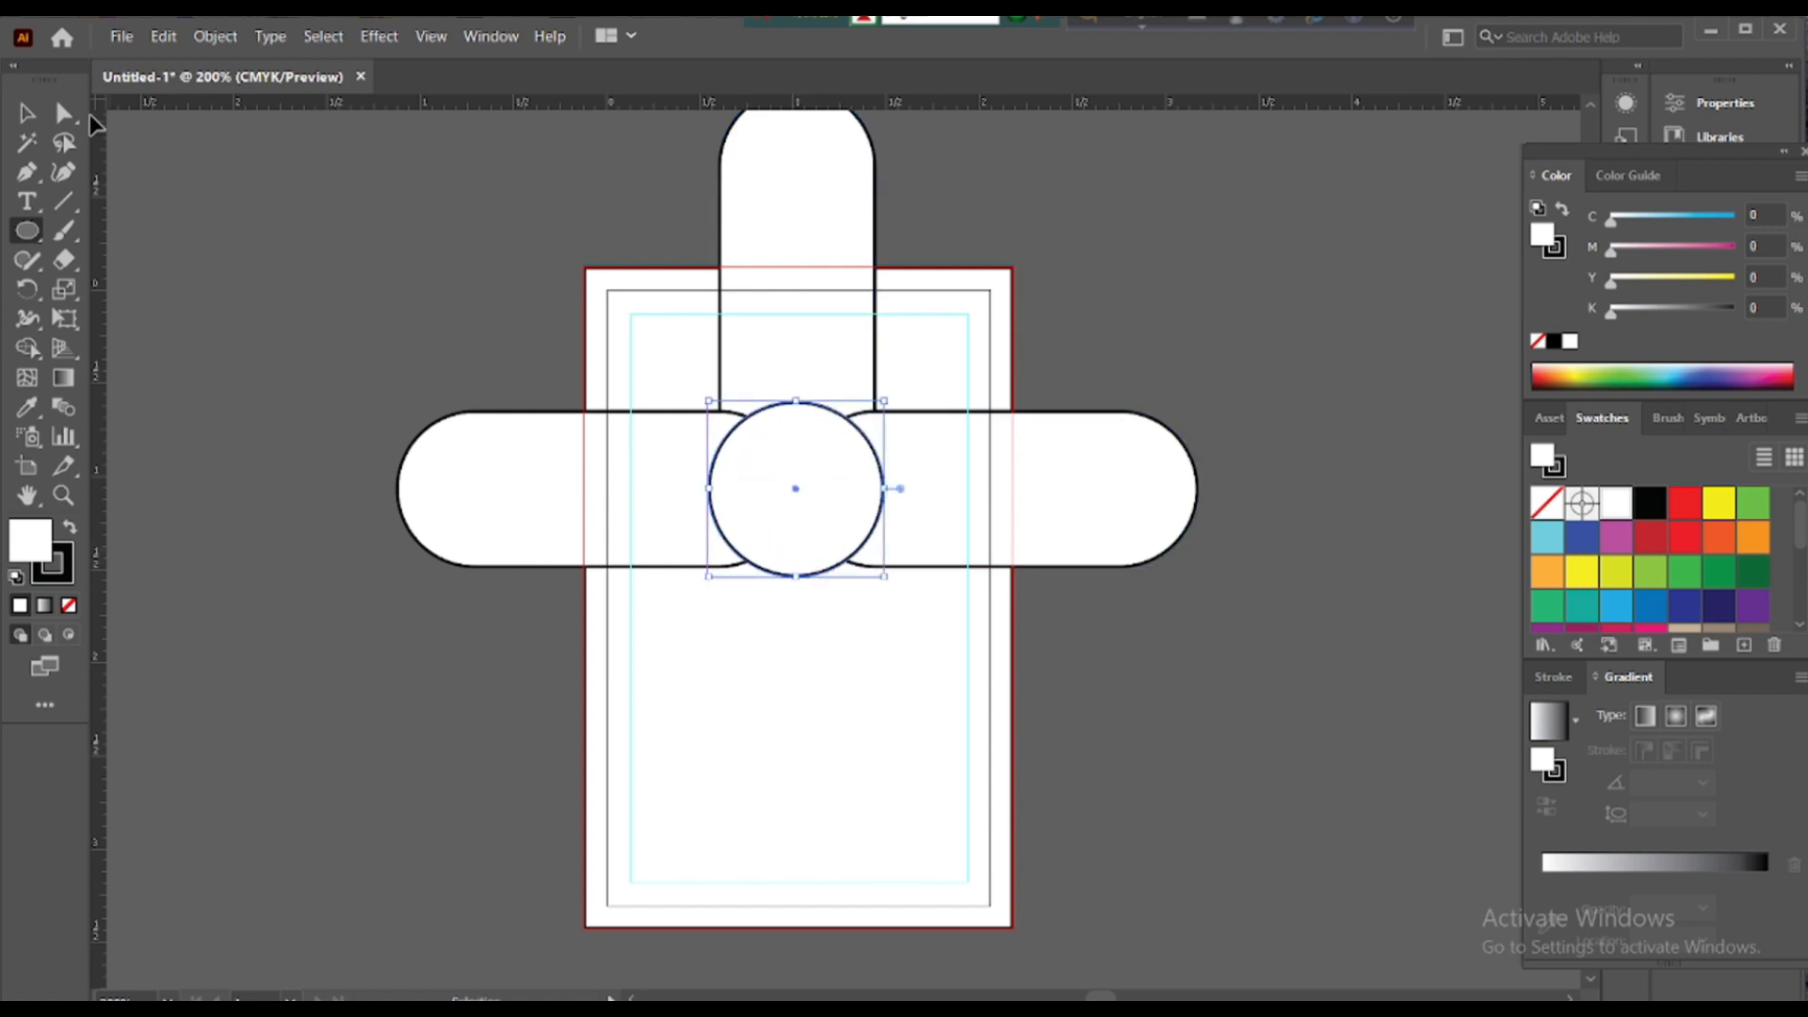
{"action": "left_click", "coordinate": [26, 113]}
{"action": "left_click", "coordinate": [391, 190]}
{"action": "left_click", "coordinate": [843, 193]}
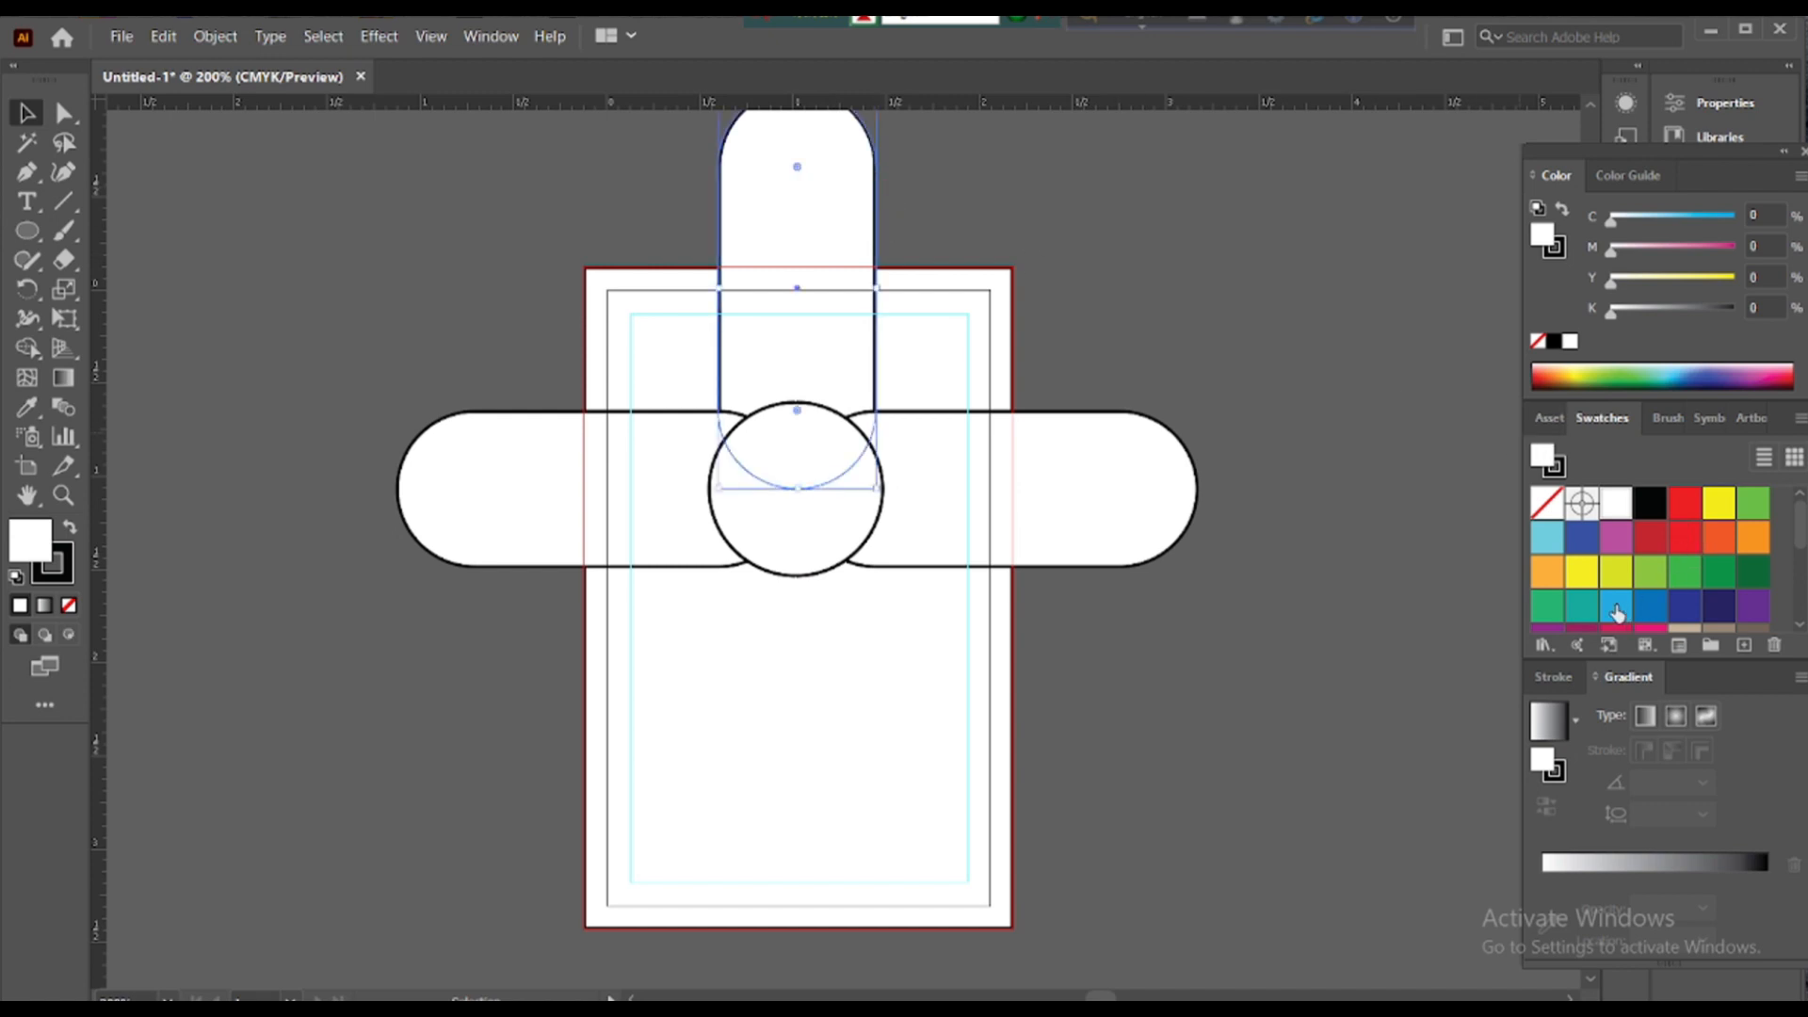
{"action": "left_click", "coordinate": [1584, 610]}
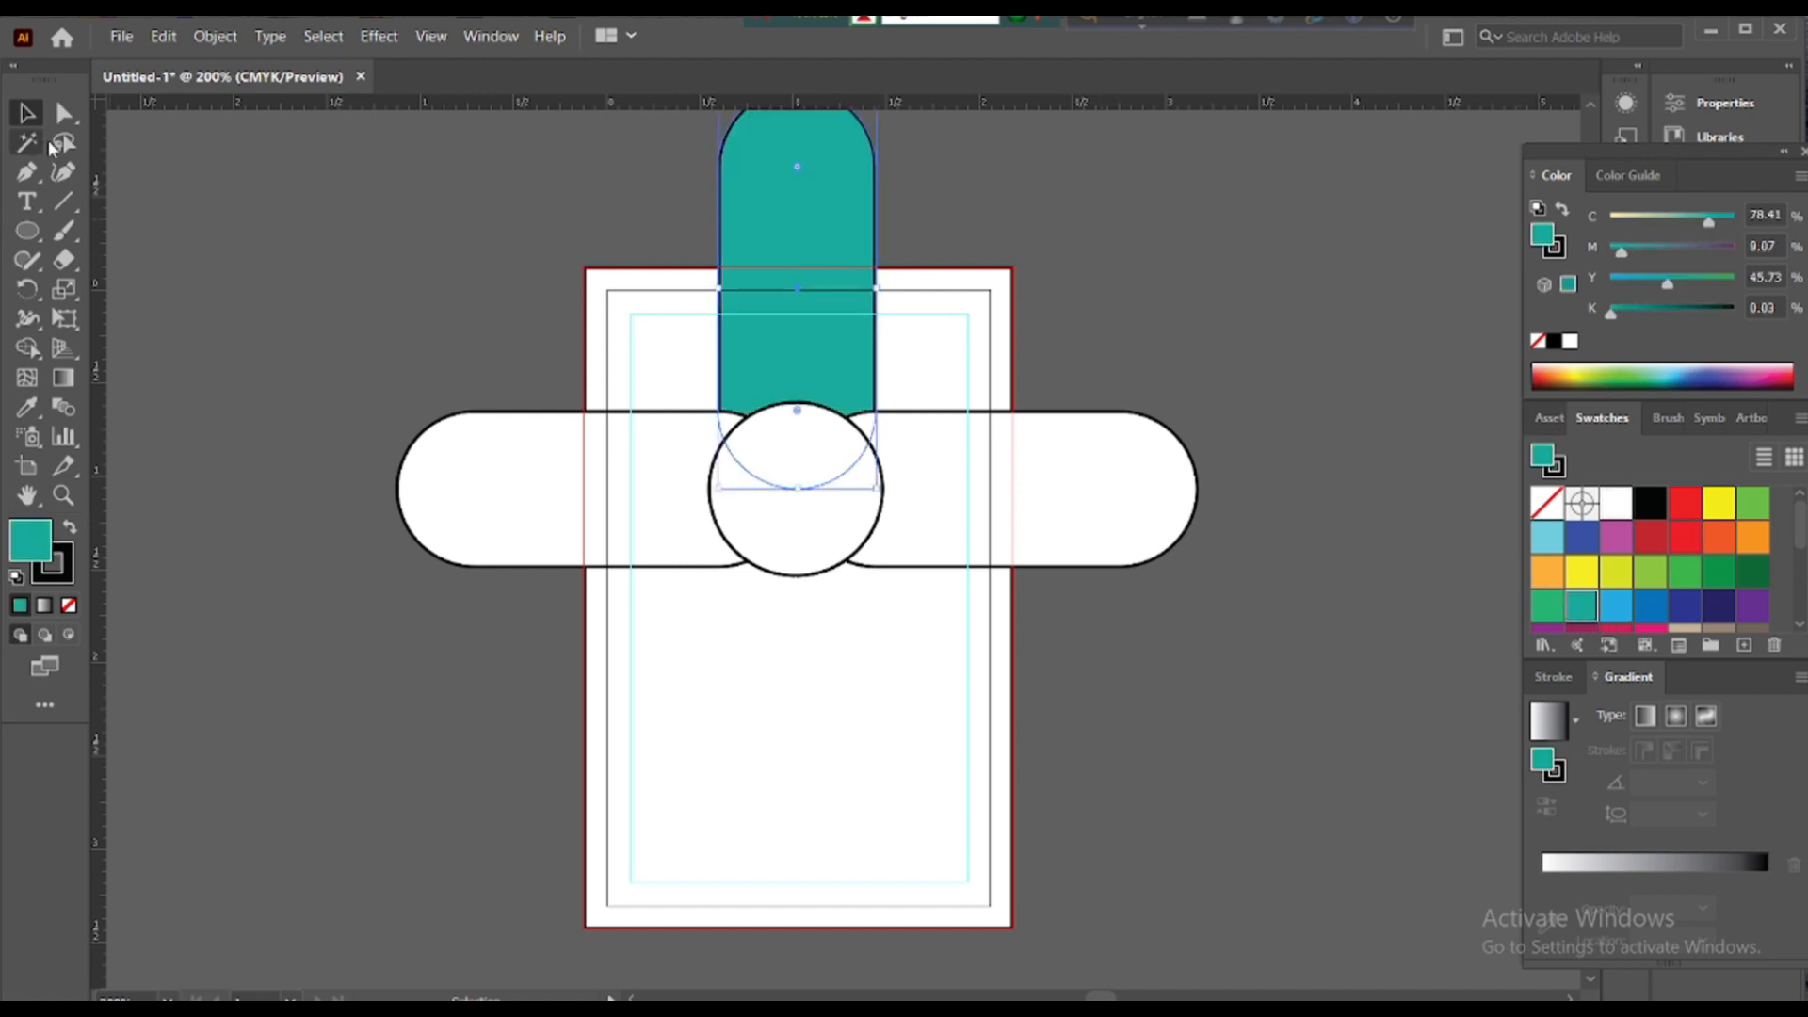
{"action": "left_click", "coordinate": [661, 234]}
{"action": "left_click", "coordinate": [1001, 278]}
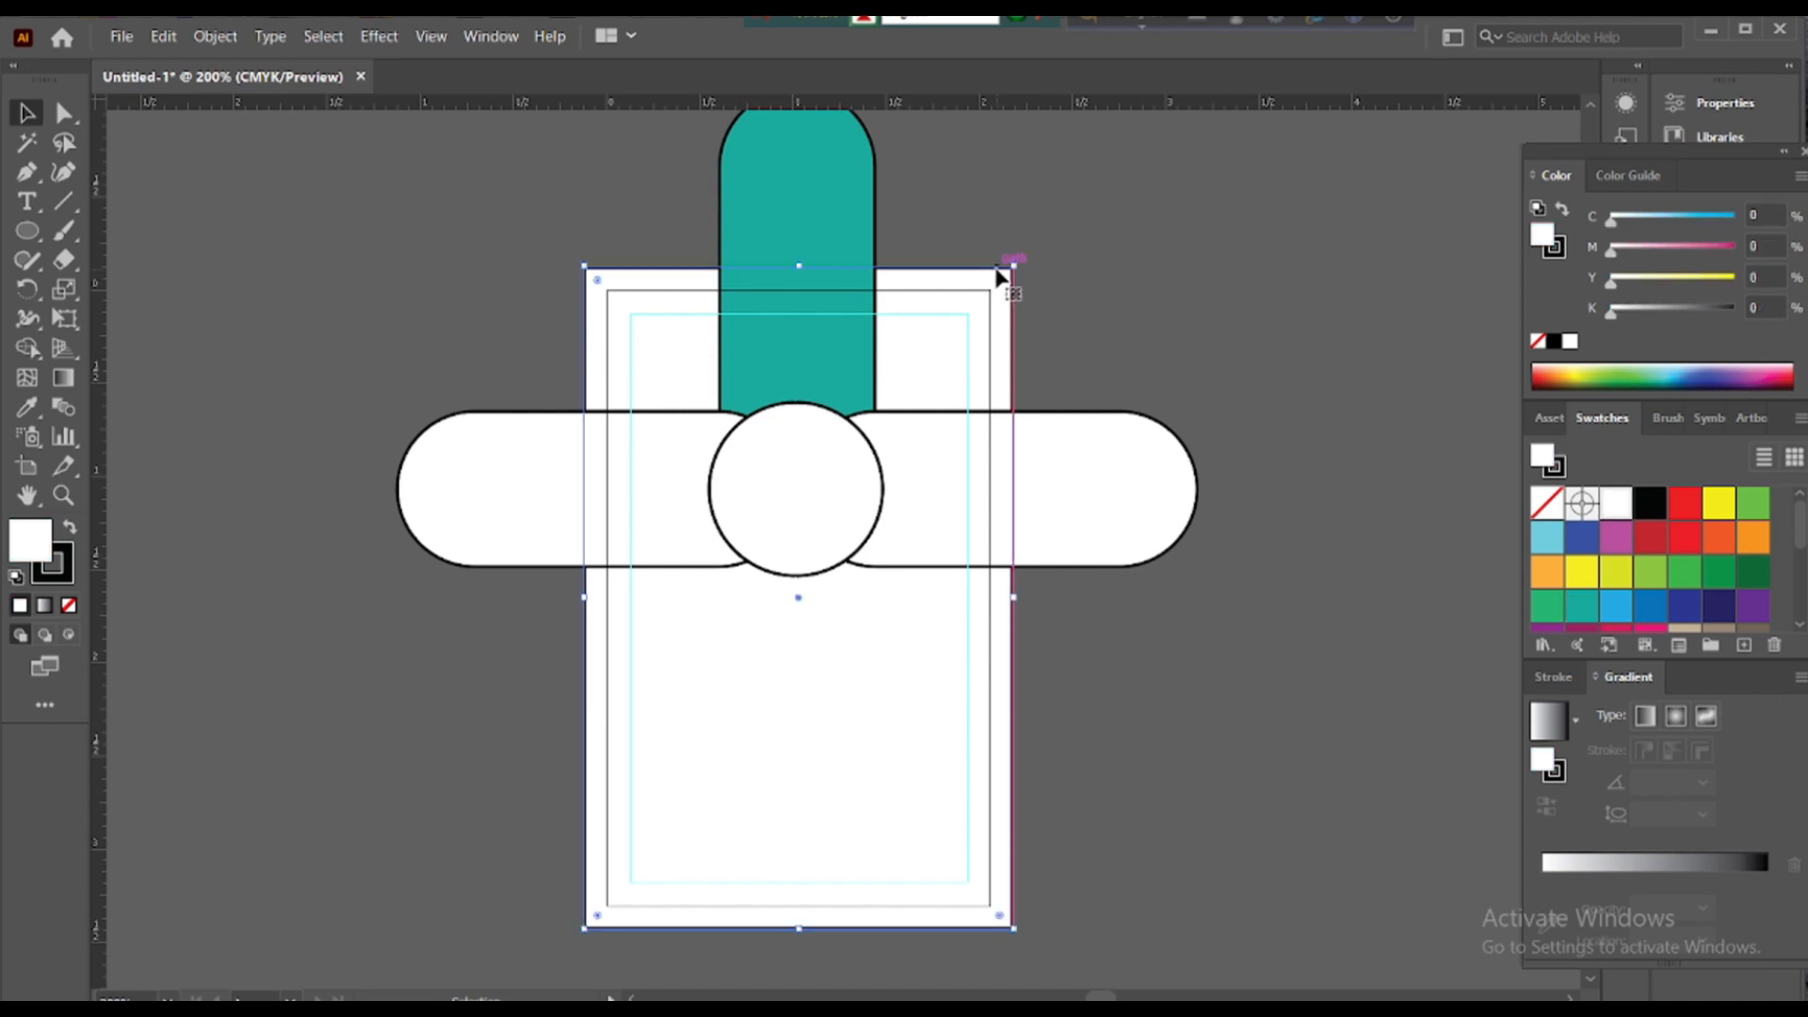
{"action": "left_click", "coordinate": [1097, 264]}
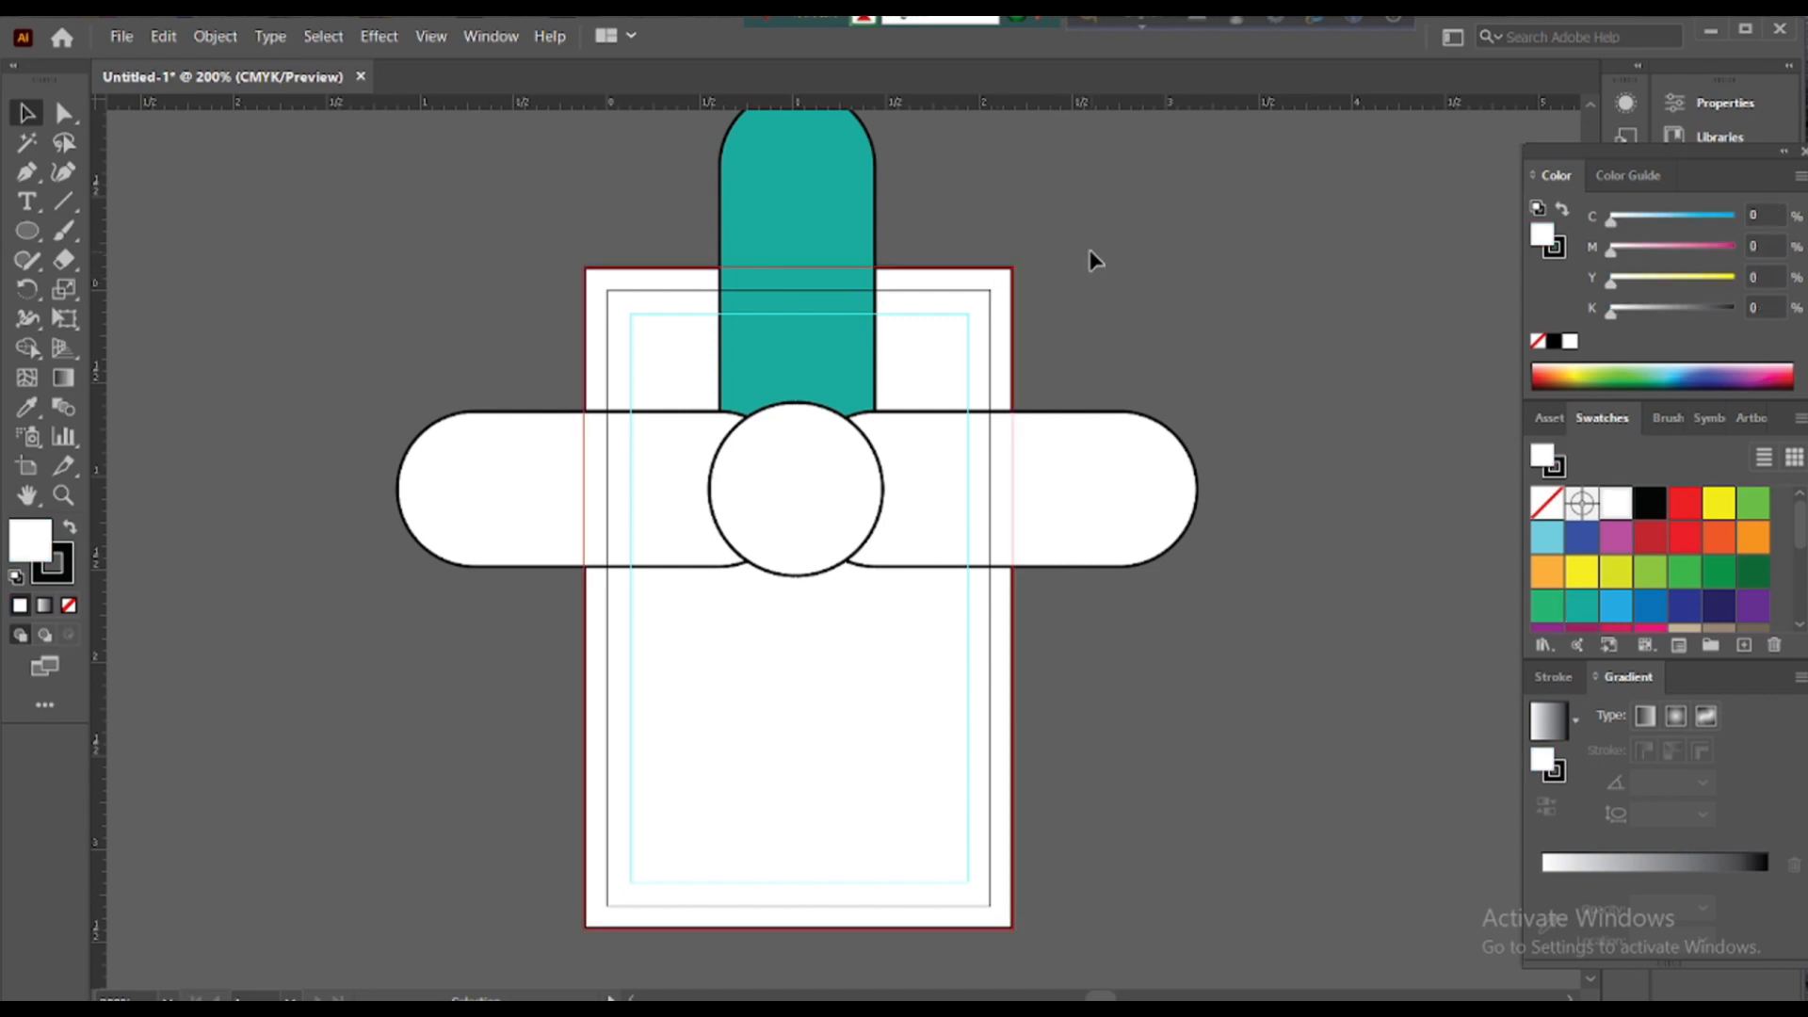
- Draw a thin strip across the card's top with no outline
{"action": "left_click_drag", "start_coordinate": [27, 231], "coordinate": [141, 230]}
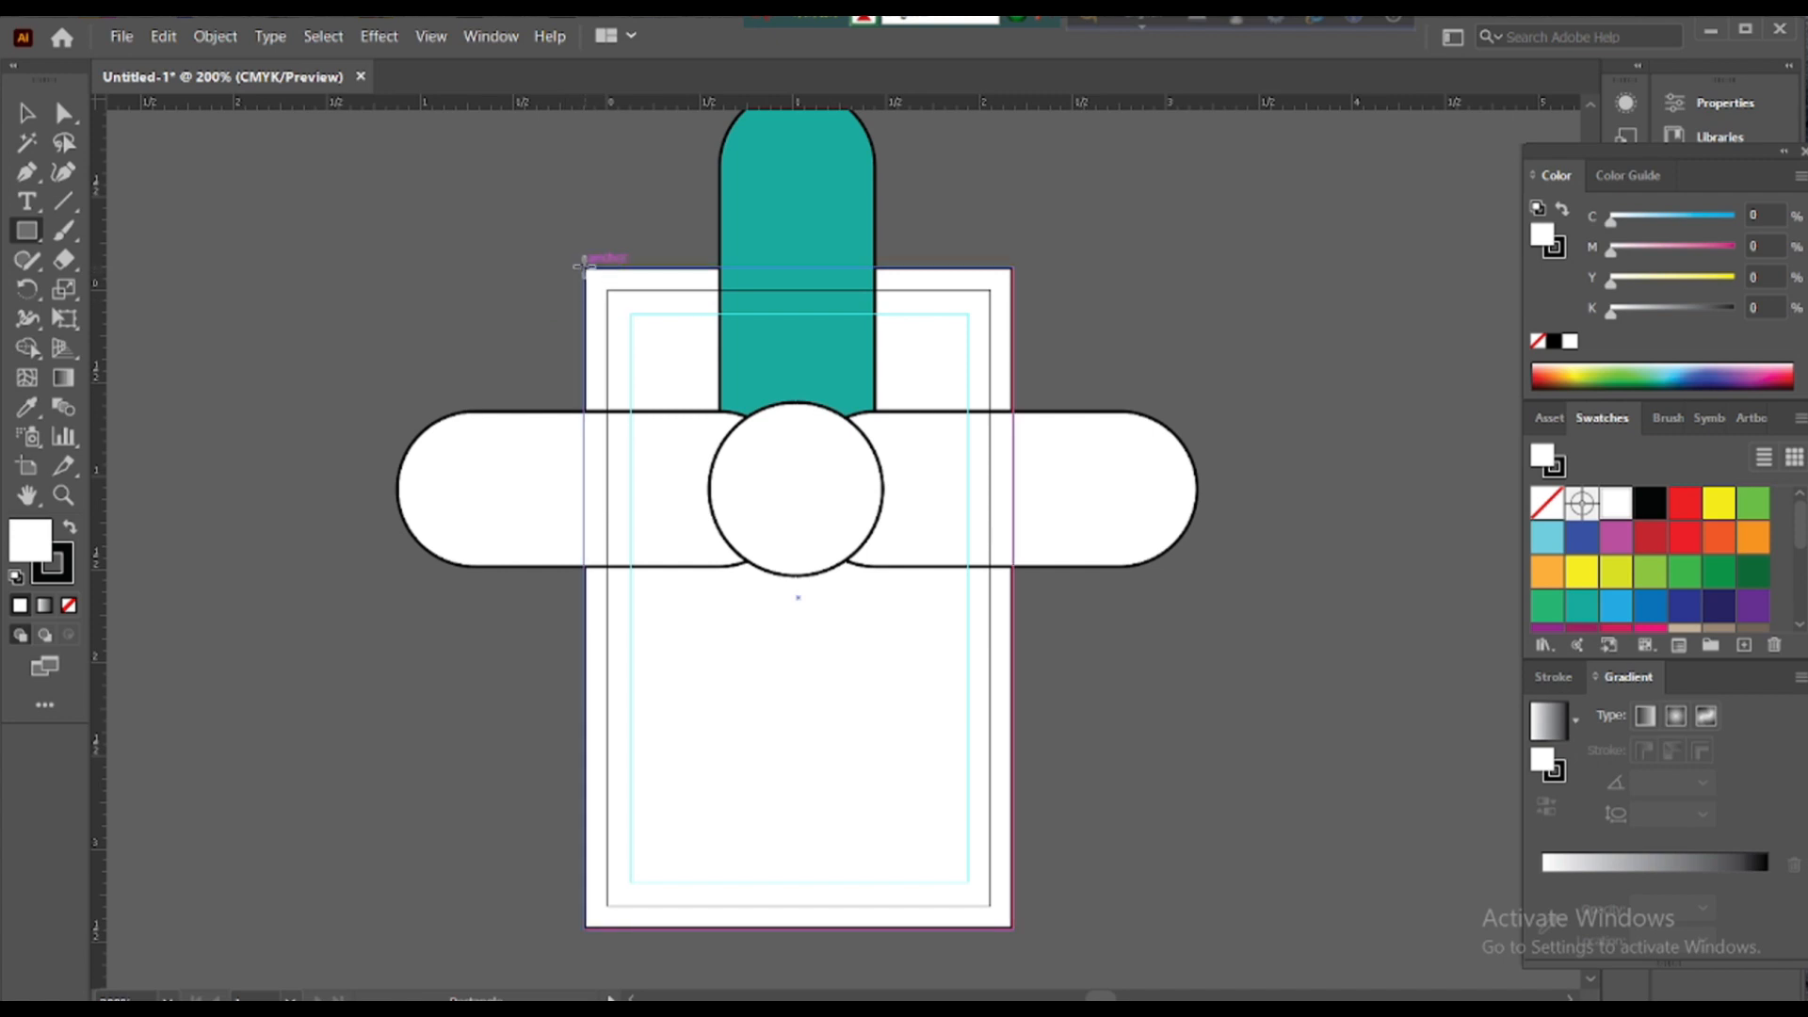
{"action": "left_click_drag", "start_coordinate": [584, 270], "coordinate": [1013, 301]}
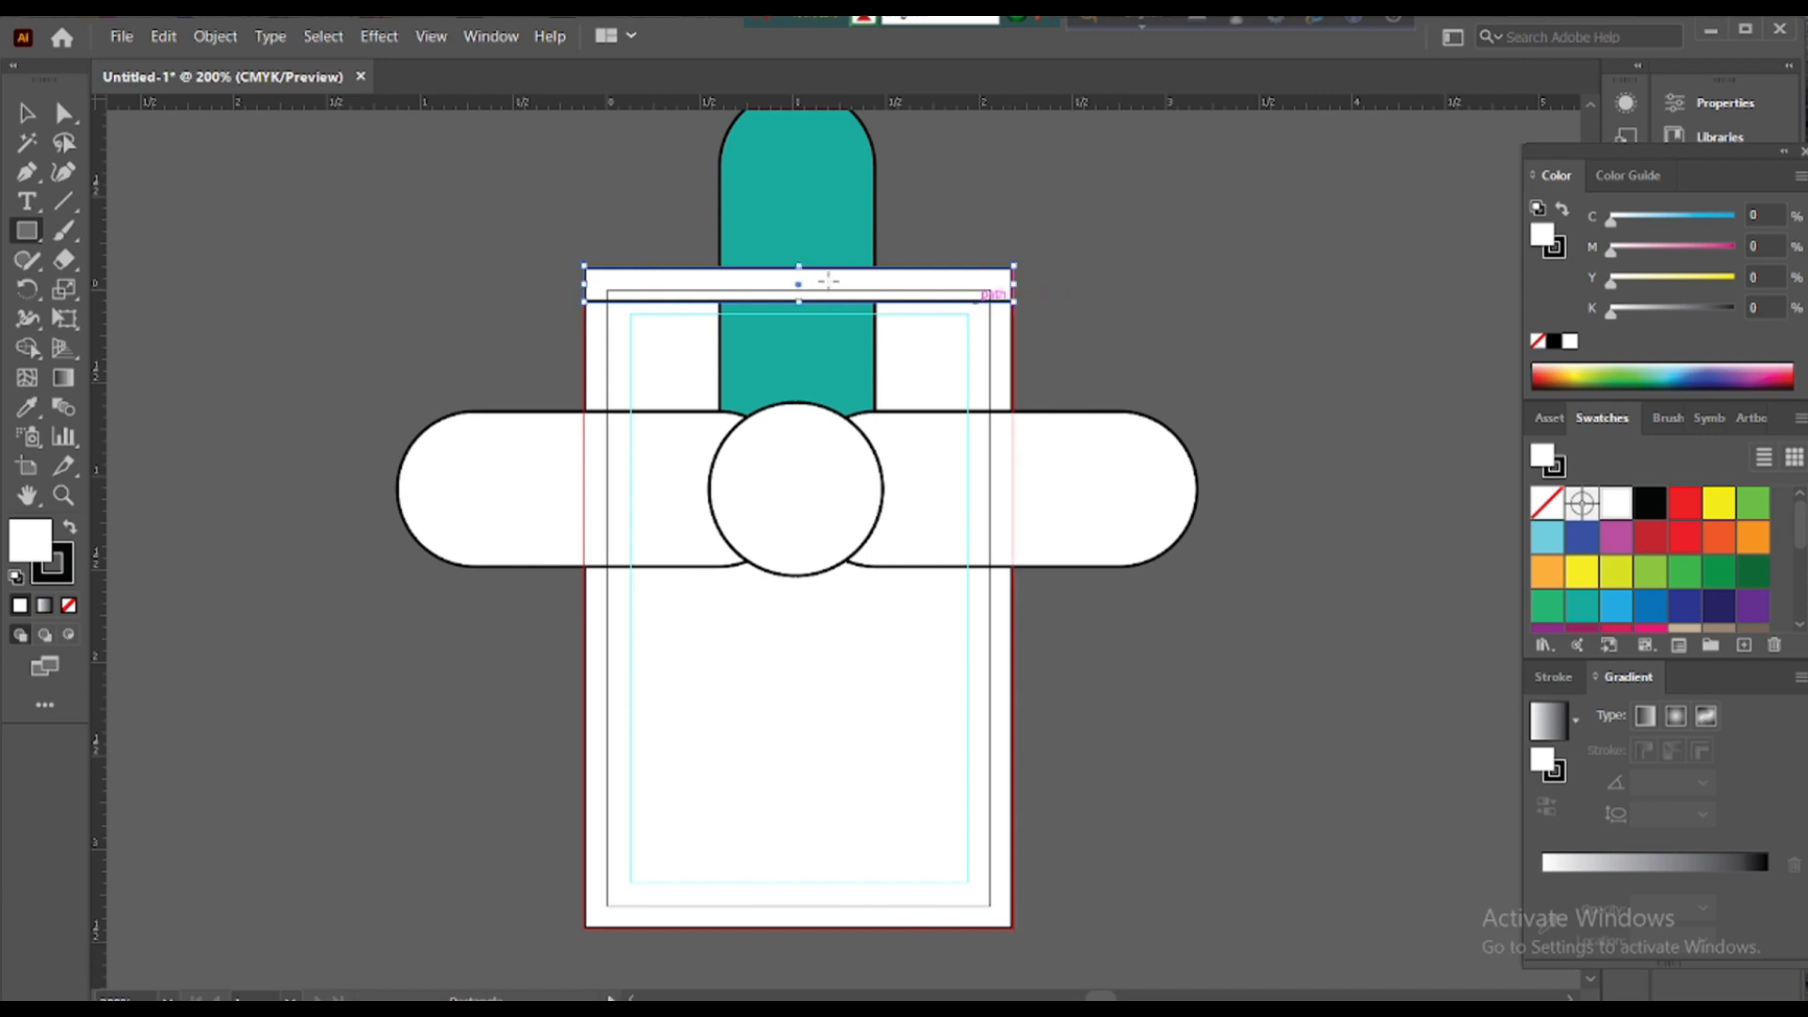
{"action": "left_click", "coordinate": [27, 113]}
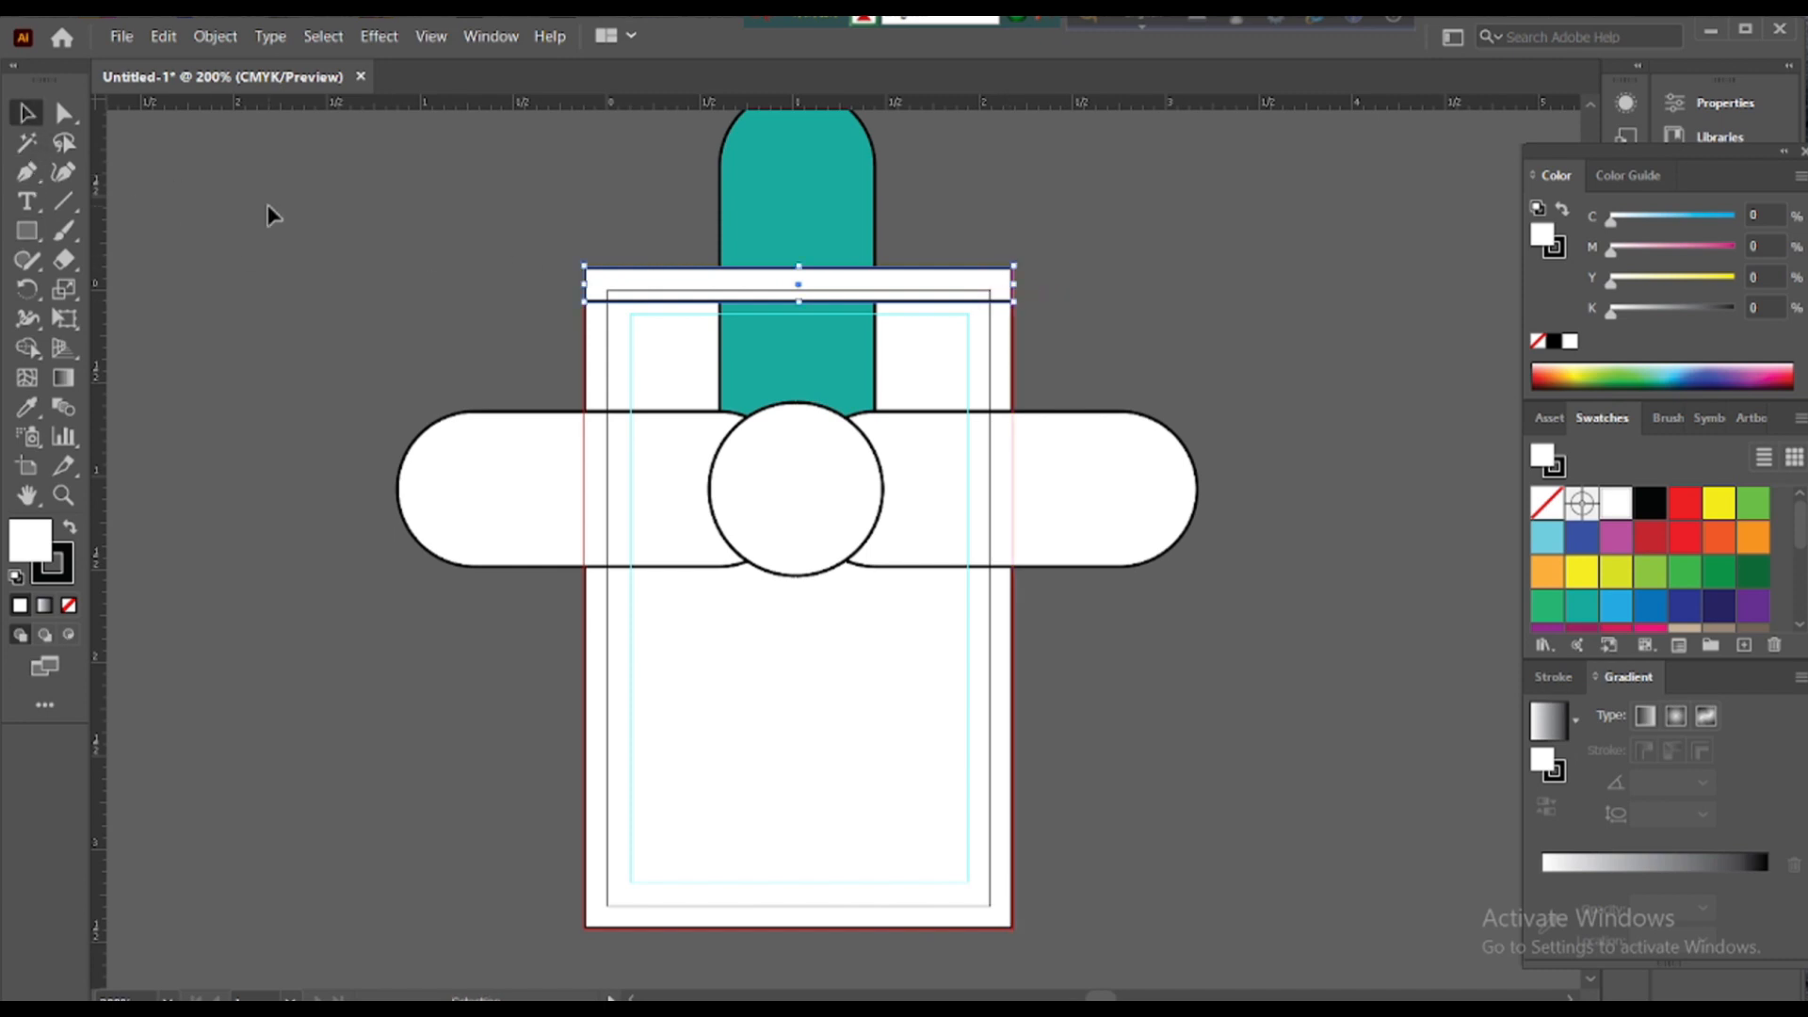
{"action": "left_click", "coordinate": [69, 604]}
{"action": "left_click", "coordinate": [177, 523]}
{"action": "left_click", "coordinate": [590, 299]}
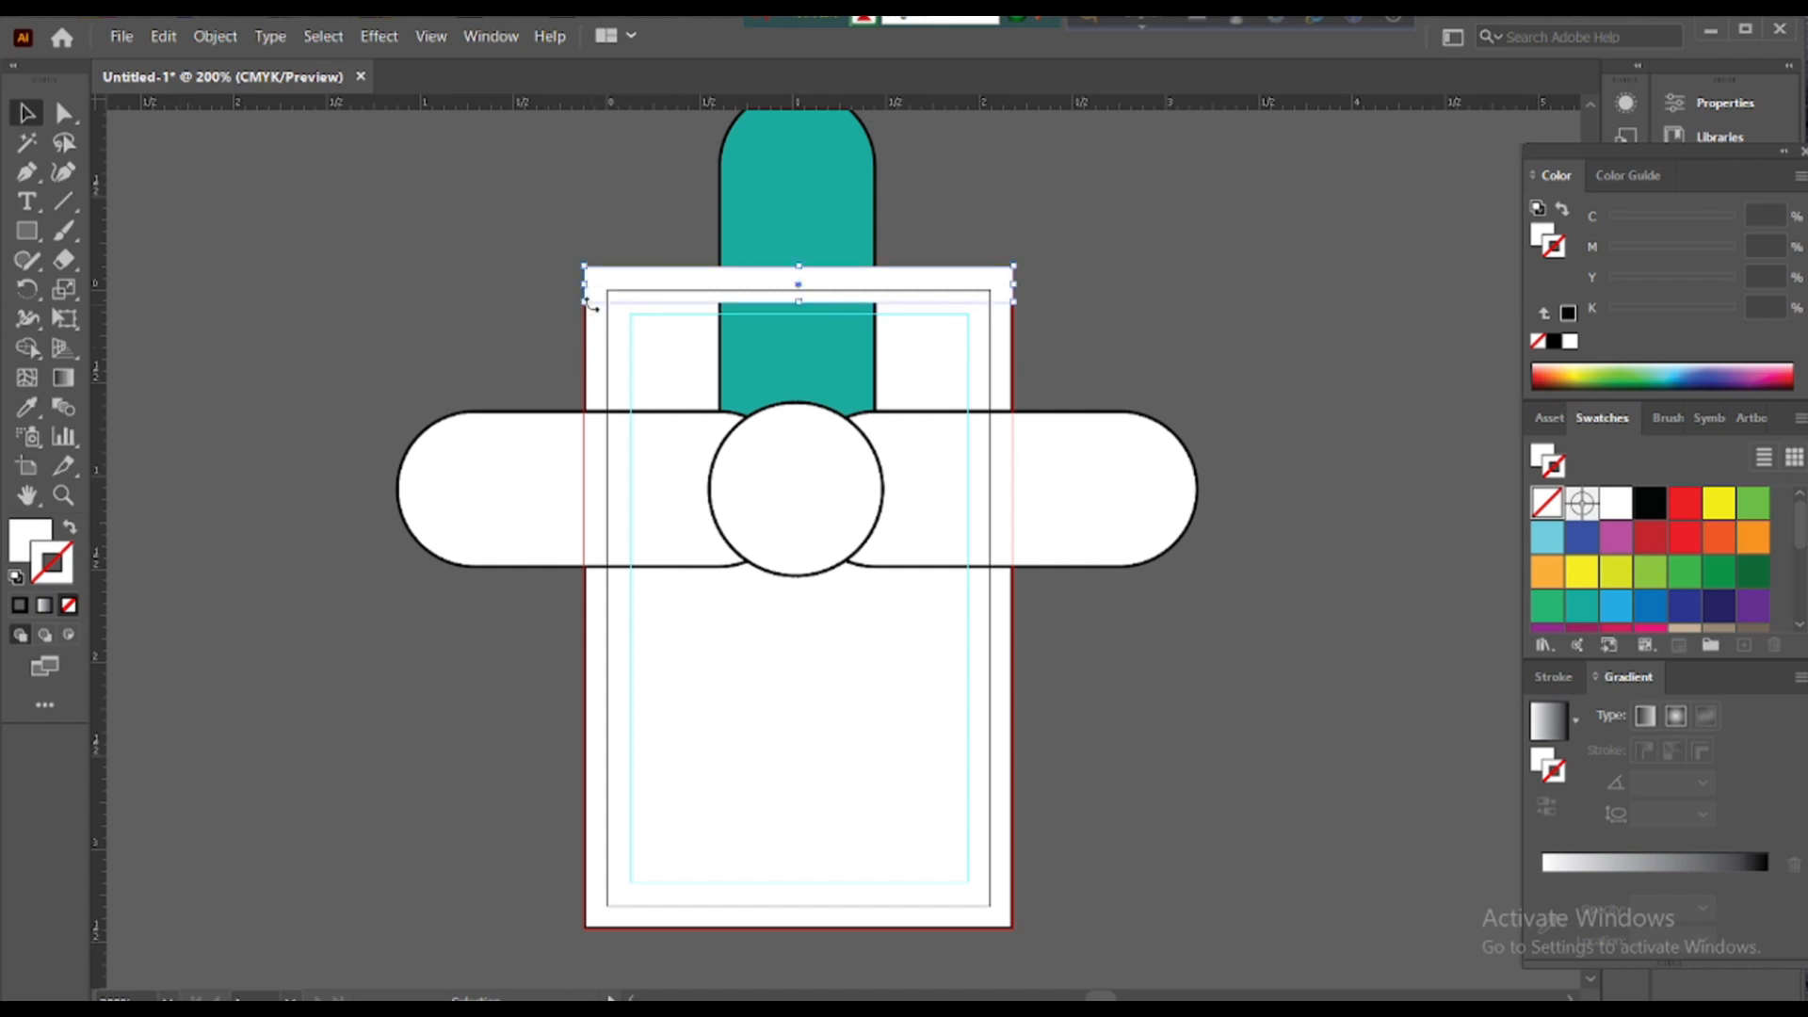
{"action": "double_click", "coordinate": [57, 566]}
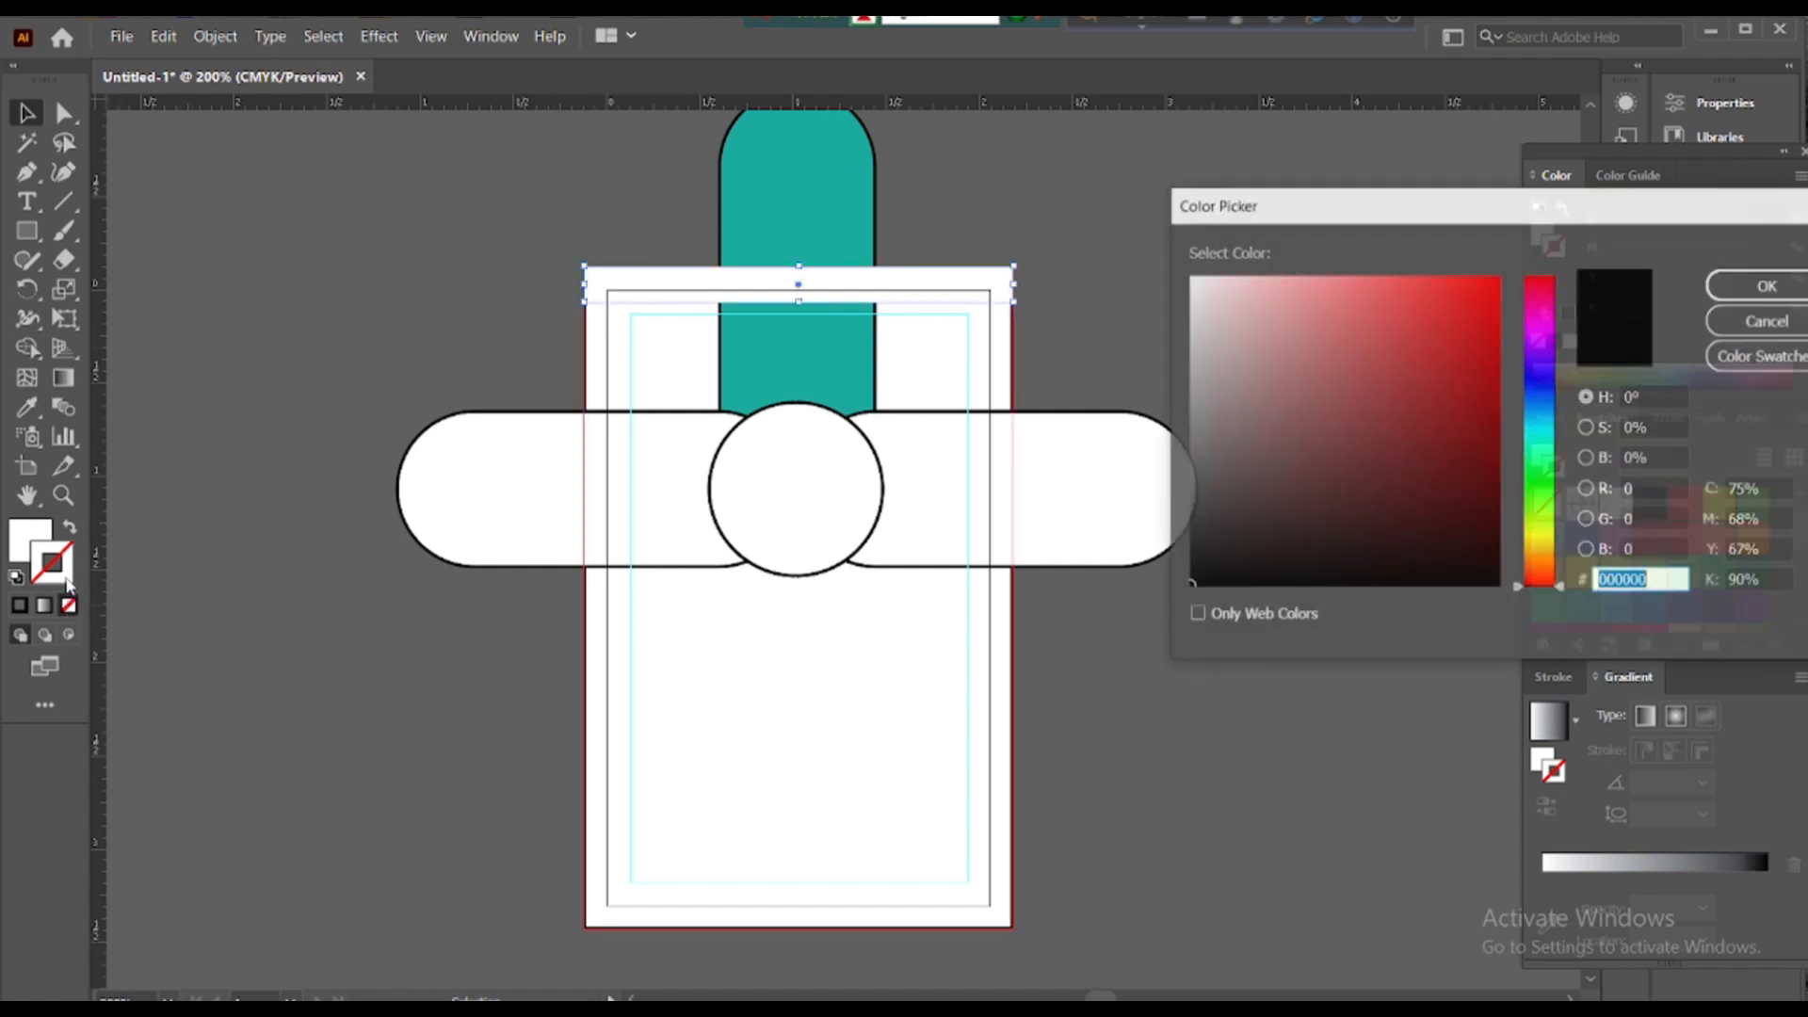
- Give the strip a blue outline and repeat it in evenly spaced copies down the card
{"action": "left_click", "coordinate": [1546, 404]}
{"action": "left_click", "coordinate": [1499, 277]}
{"action": "left_click", "coordinate": [1744, 286]}
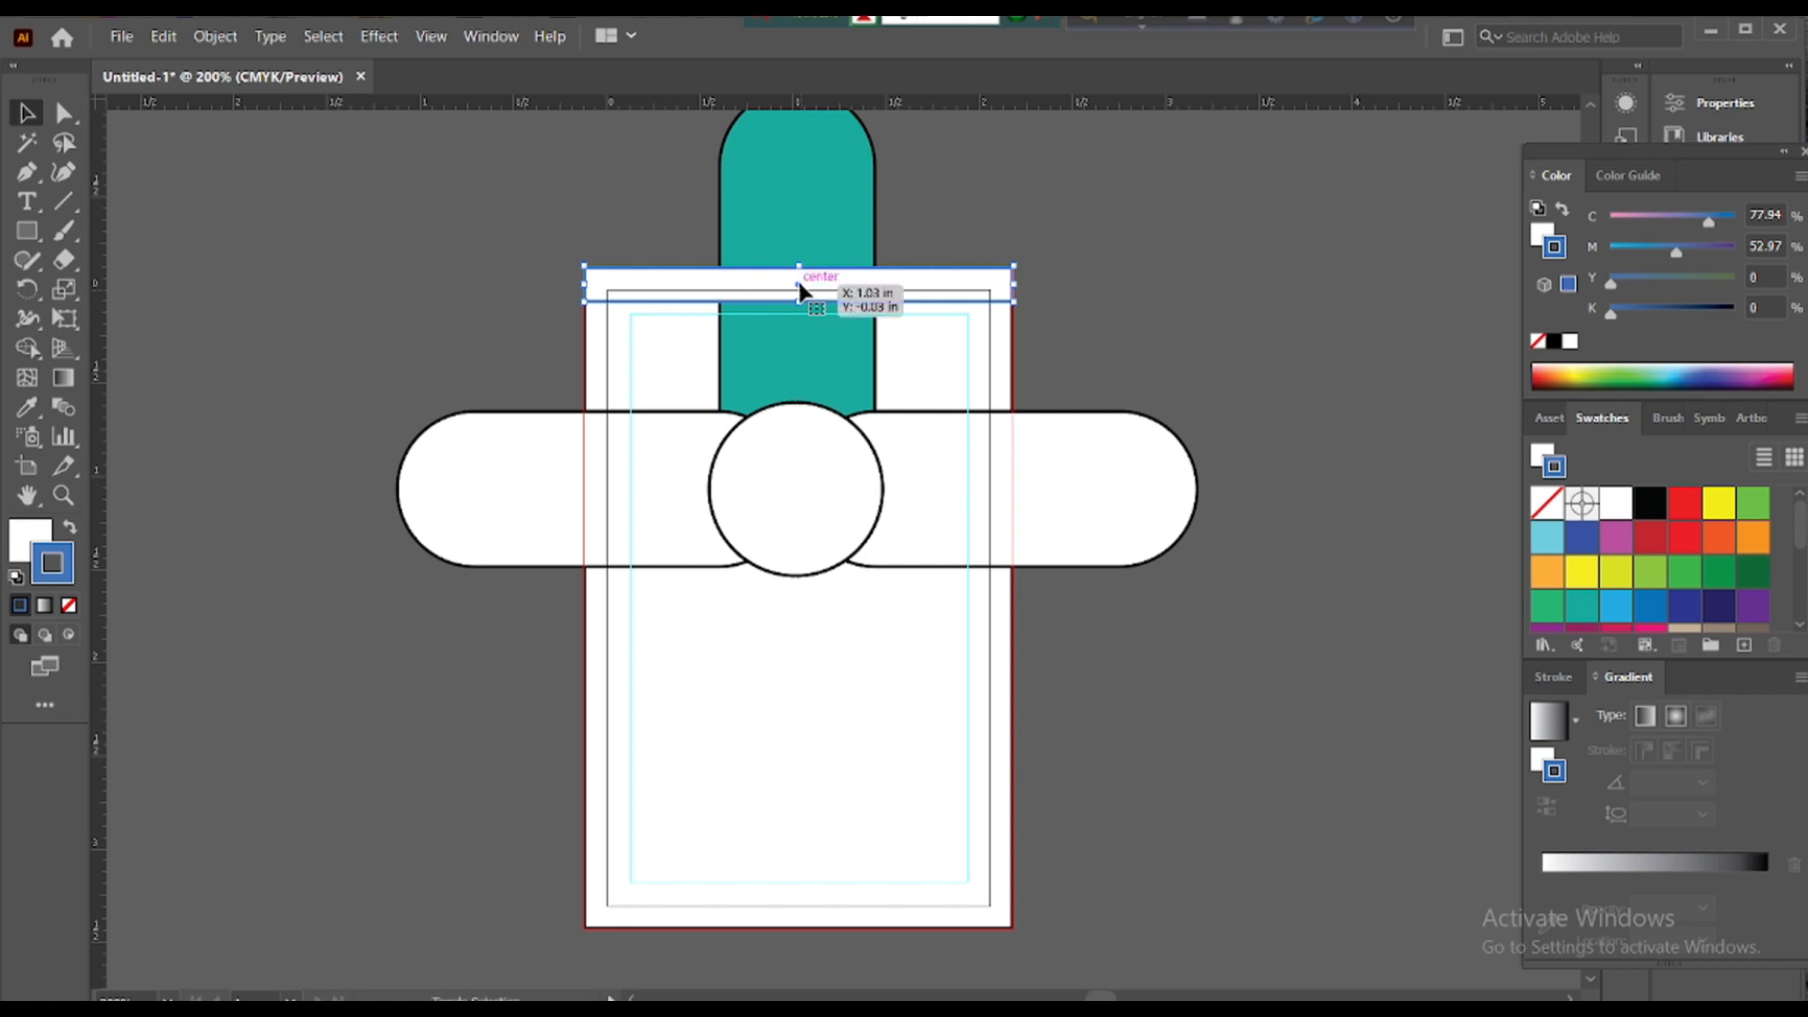
{"action": "left_click_drag", "start_coordinate": [799, 292], "coordinate": [799, 338]}
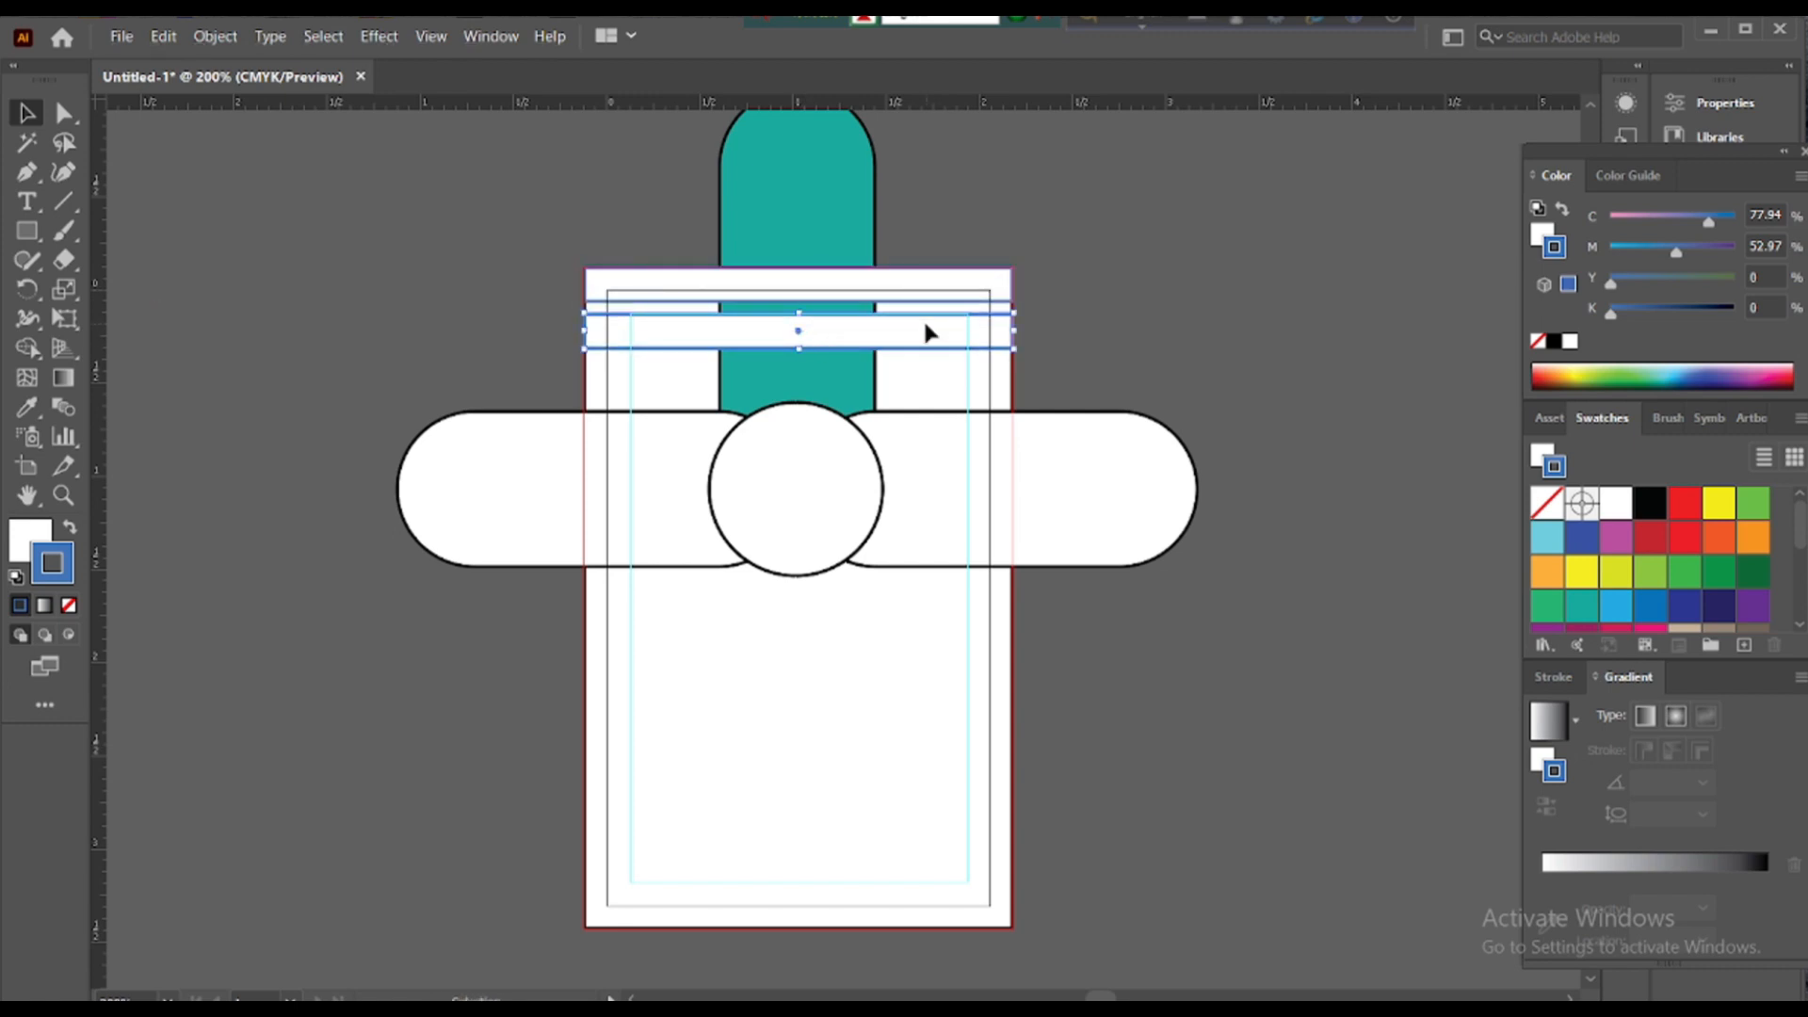
{"action": "key", "text": "ctrl+d"}
{"action": "key", "text": "ctrl+d"}
{"action": "key", "text": "ctrl+d"}
{"action": "key", "text": "ctrl+d"}
{"action": "key", "text": "ctrl+d"}
{"action": "key", "text": "ctrl+d"}
{"action": "key", "text": "ctrl+d"}
{"action": "key", "text": "ctrl+d"}
{"action": "key", "text": "ctrl+d"}
{"action": "key", "text": "ctrl+d"}
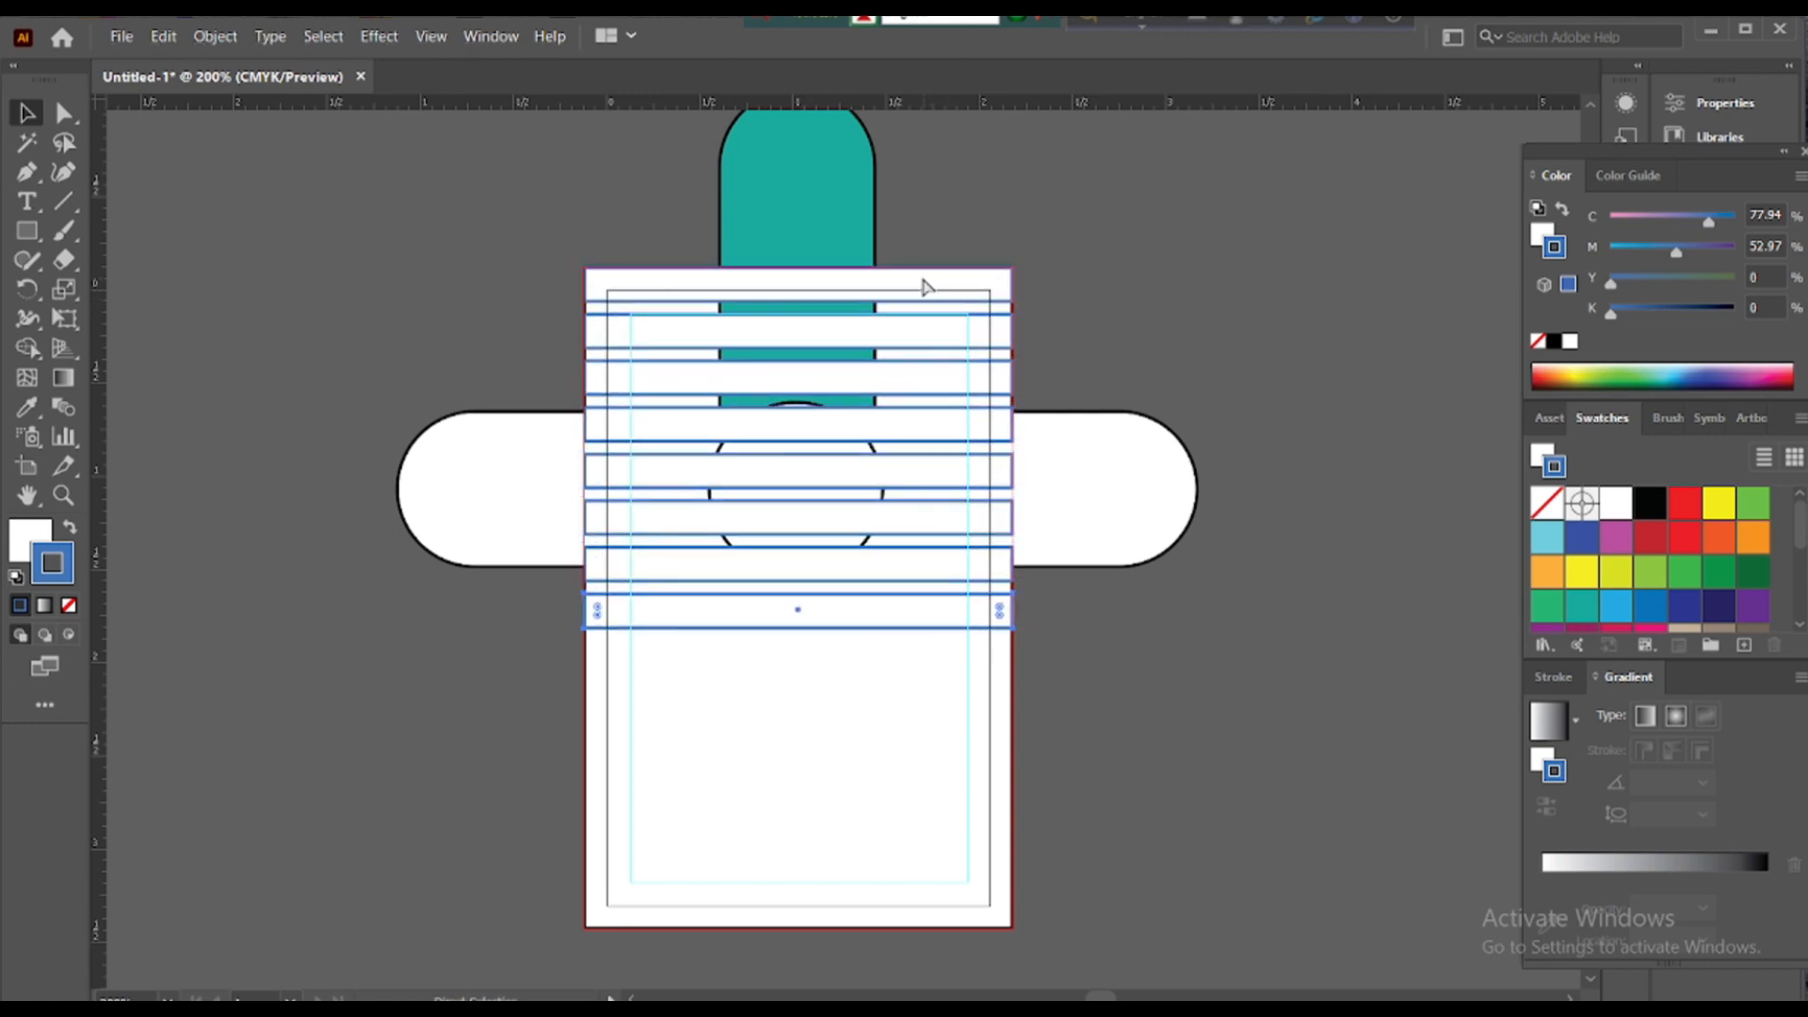
{"action": "key", "text": "ctrl+d"}
{"action": "key", "text": "ctrl+d"}
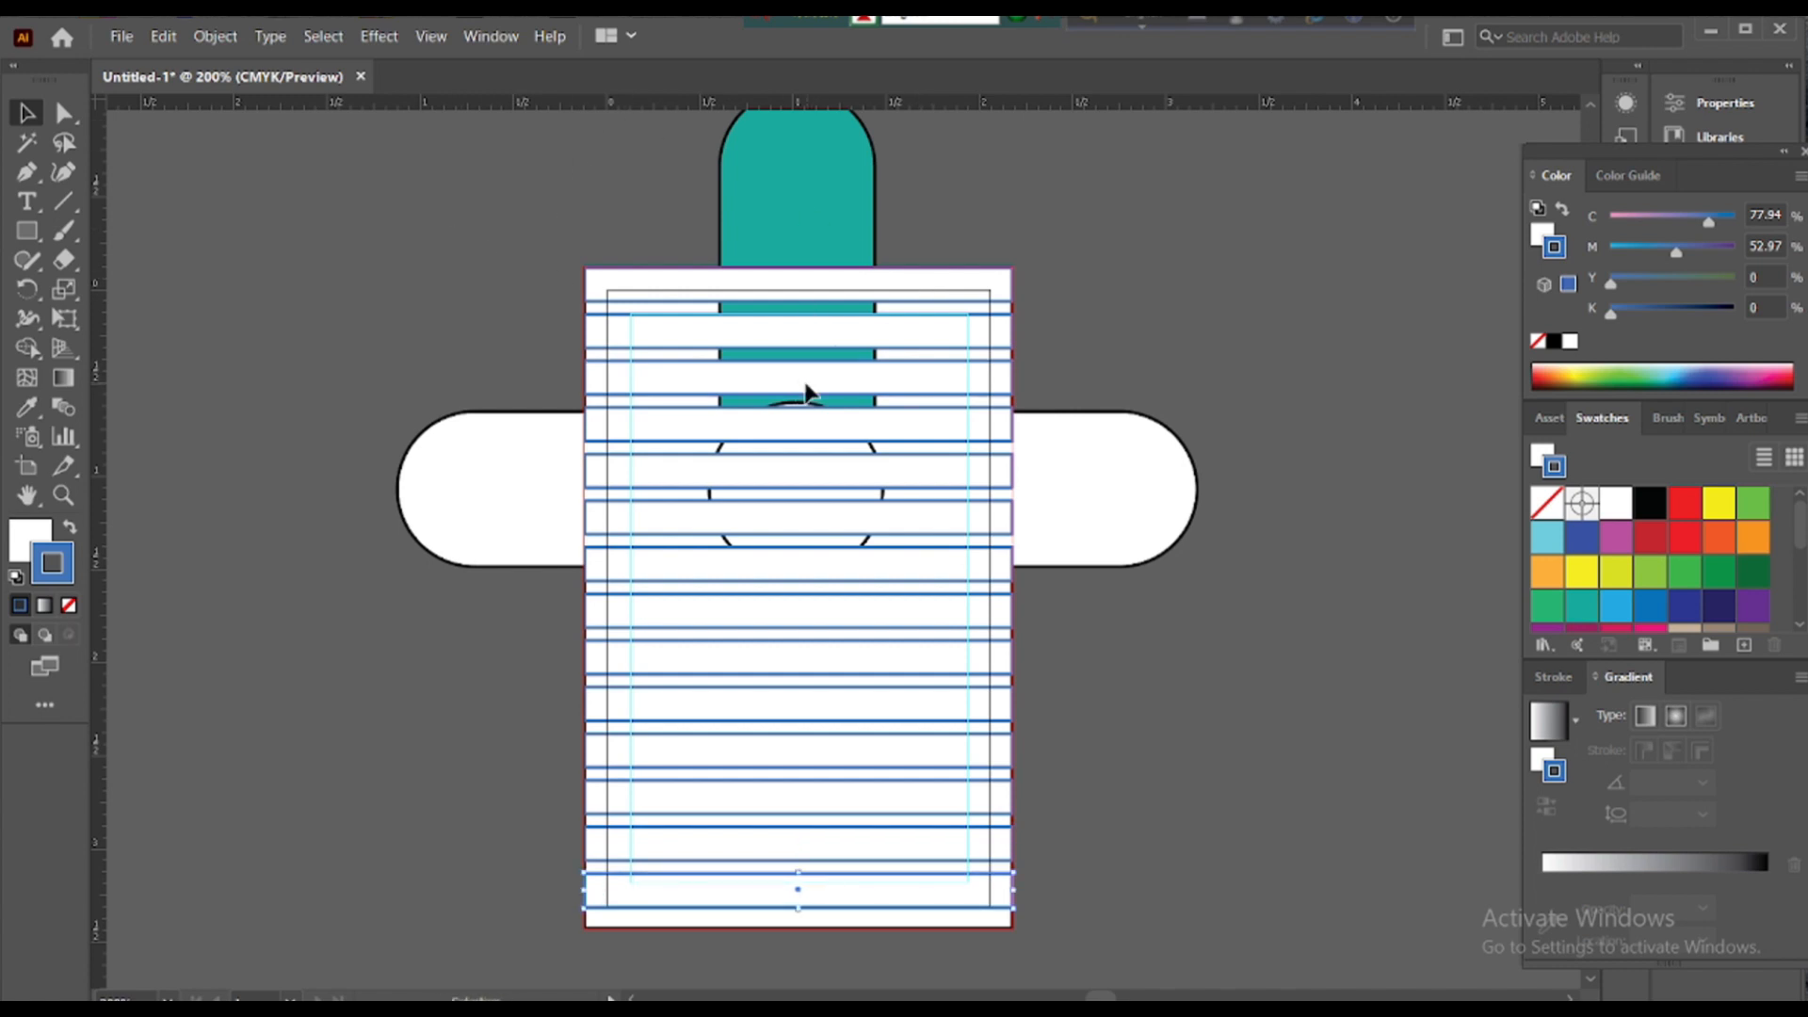
- Select all the strips and choose black as their fill colour
{"action": "right_click", "coordinate": [914, 419]}
{"action": "left_click", "coordinate": [1101, 290]}
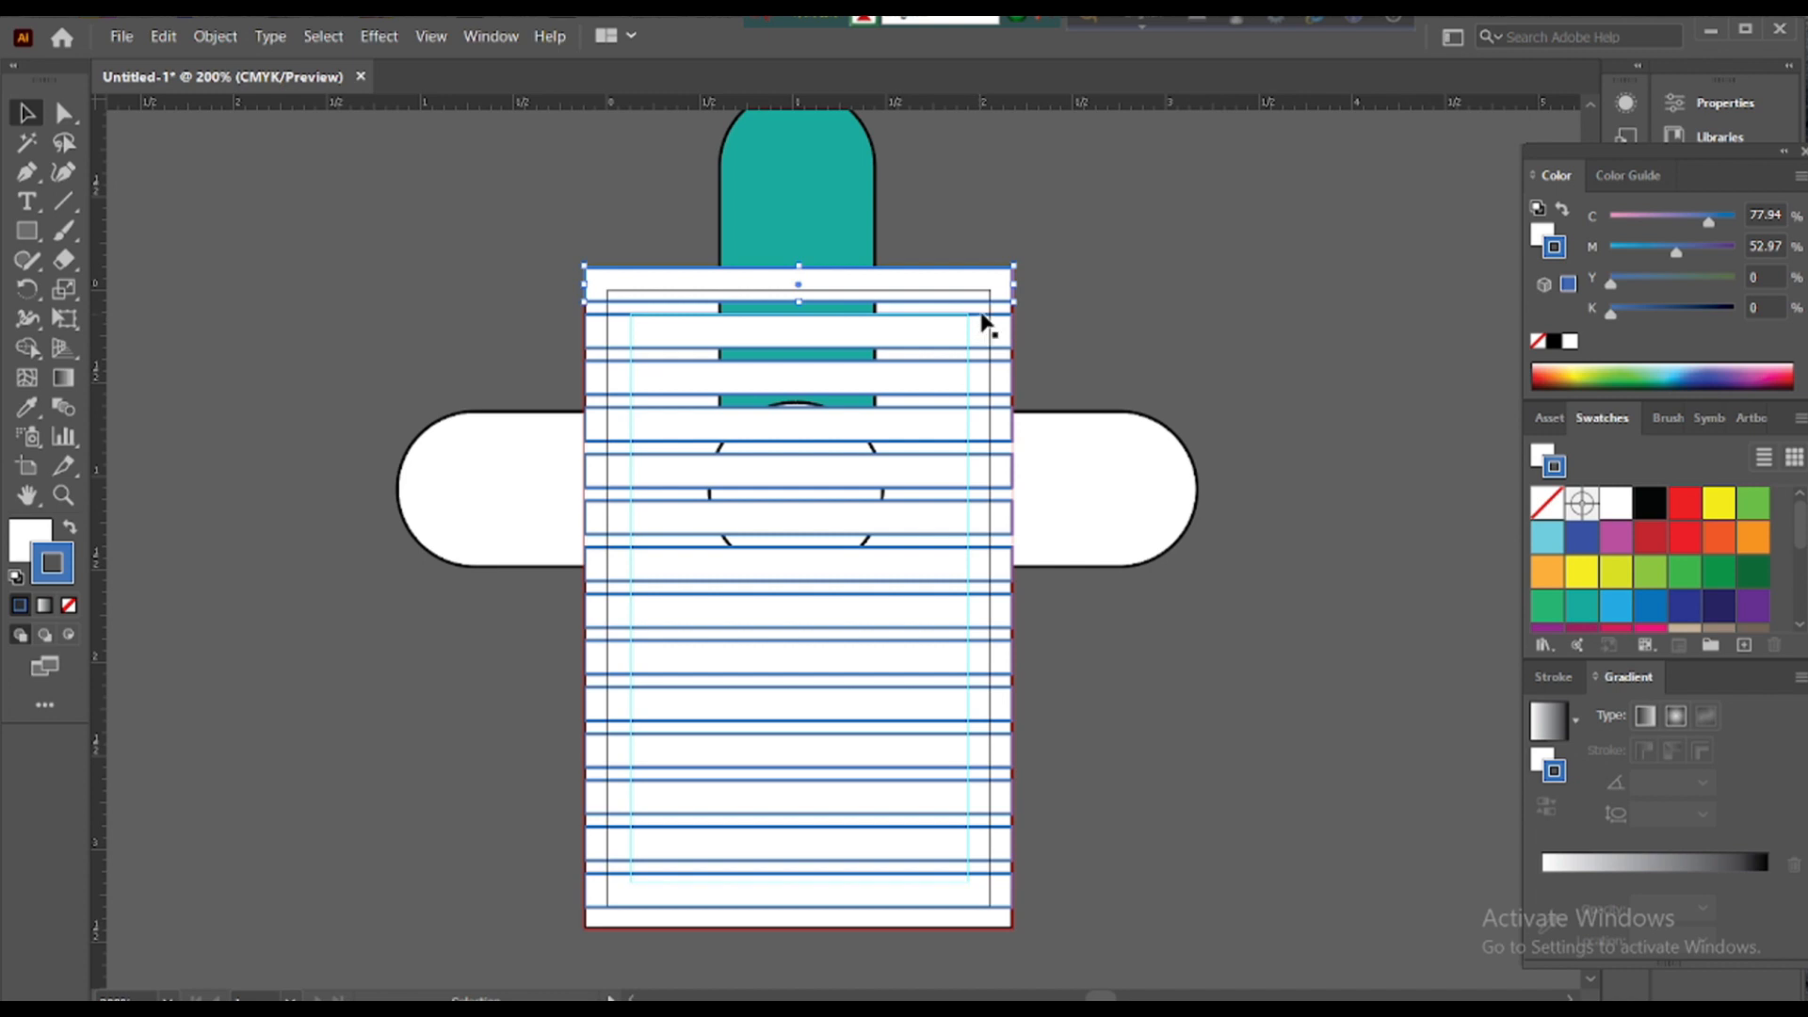
{"action": "left_click", "coordinate": [1063, 283]}
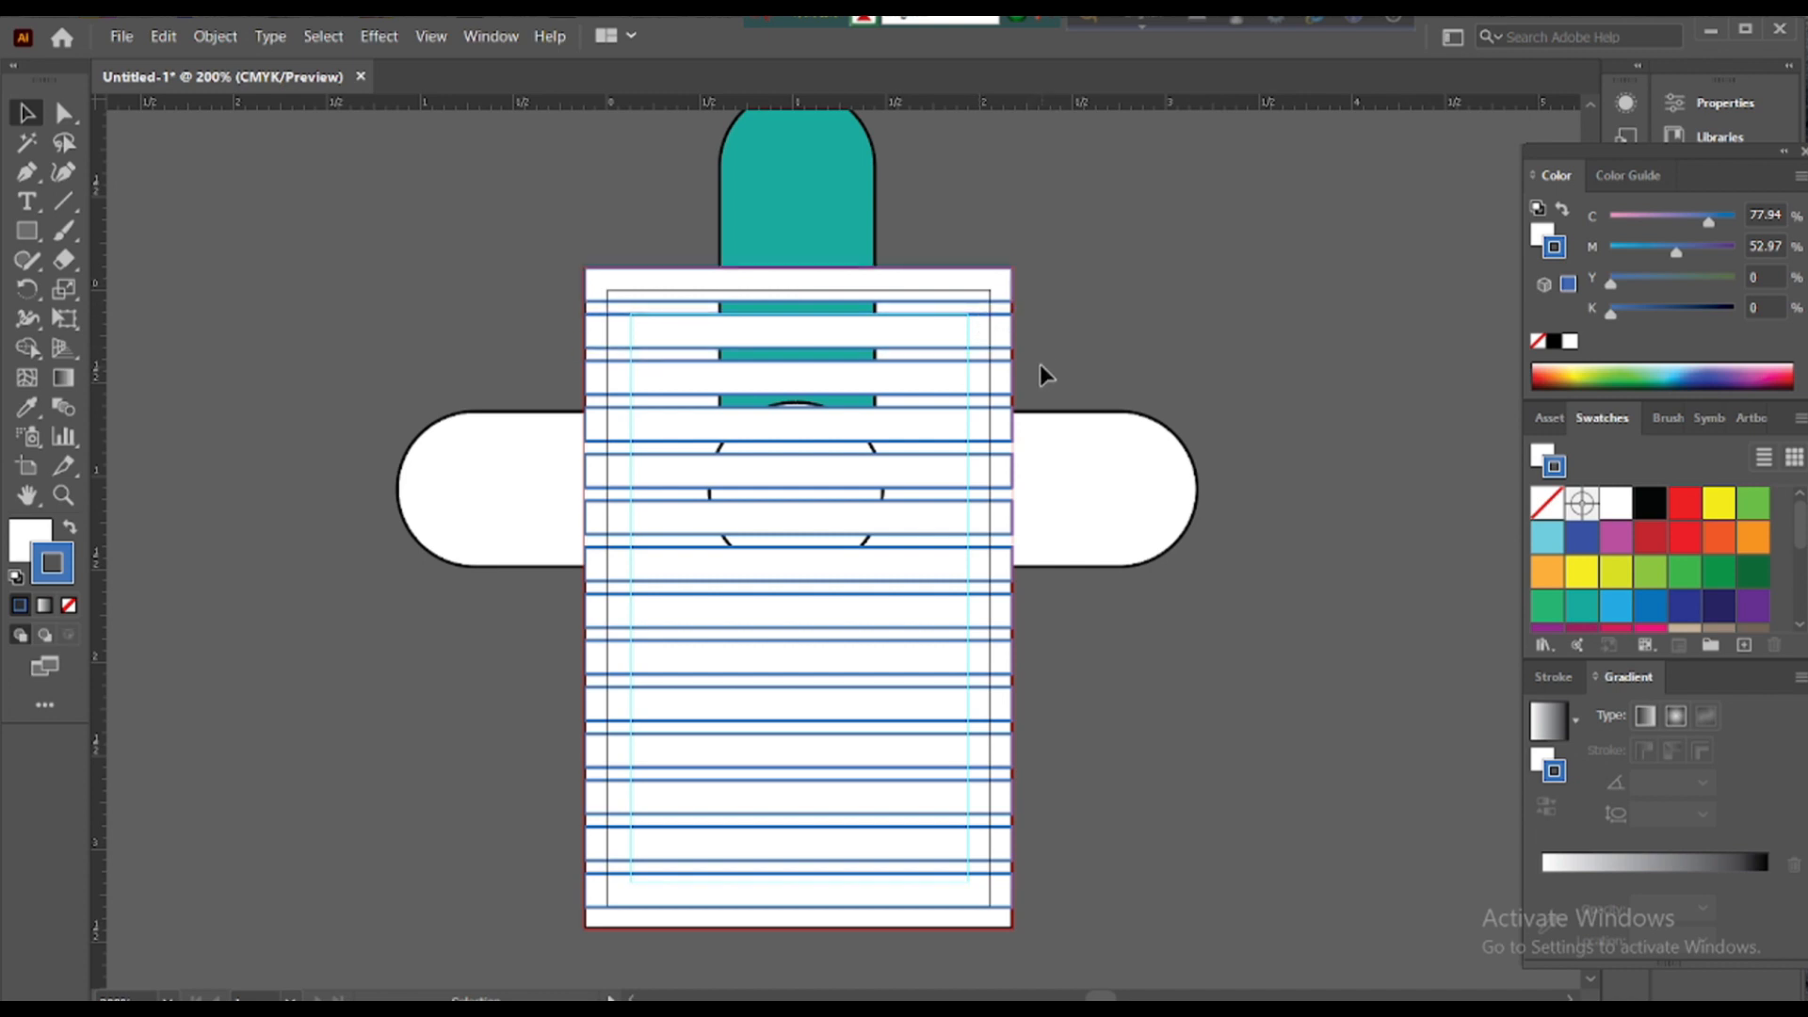
{"action": "left_click", "coordinate": [810, 327]}
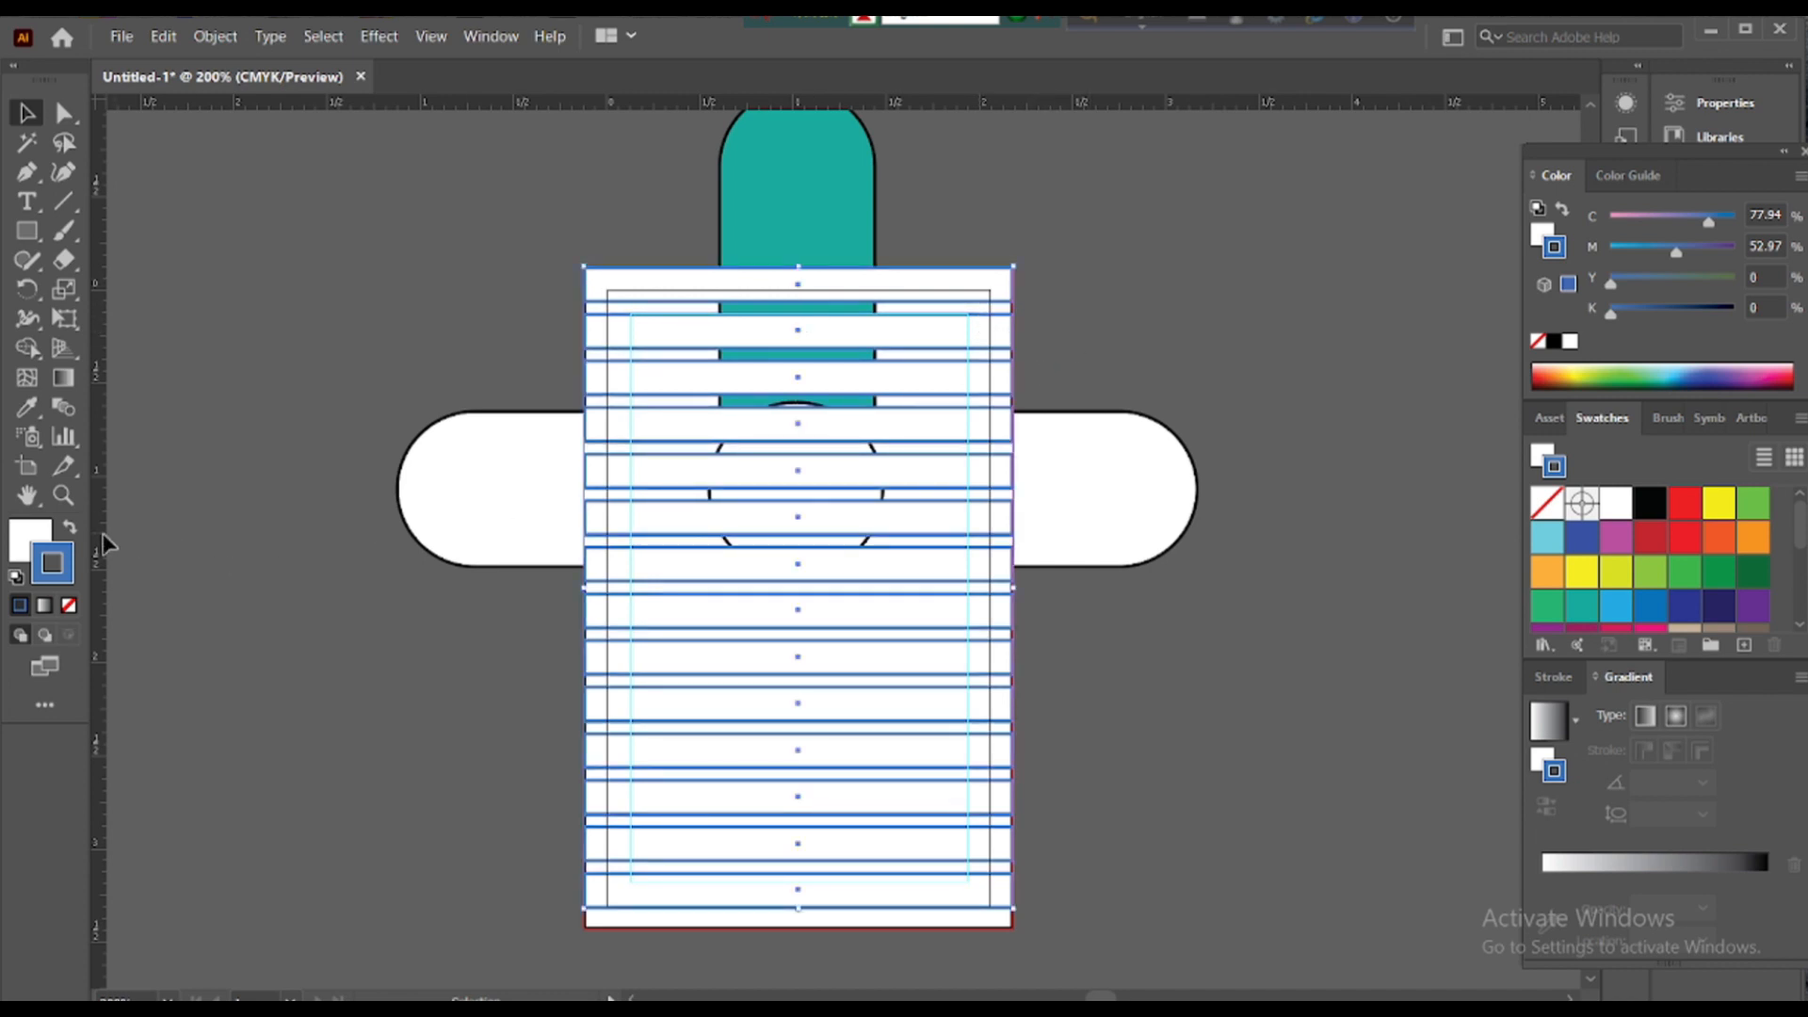
{"action": "left_click", "coordinate": [26, 549]}
{"action": "double_click", "coordinate": [26, 549]}
{"action": "left_click", "coordinate": [1223, 556]}
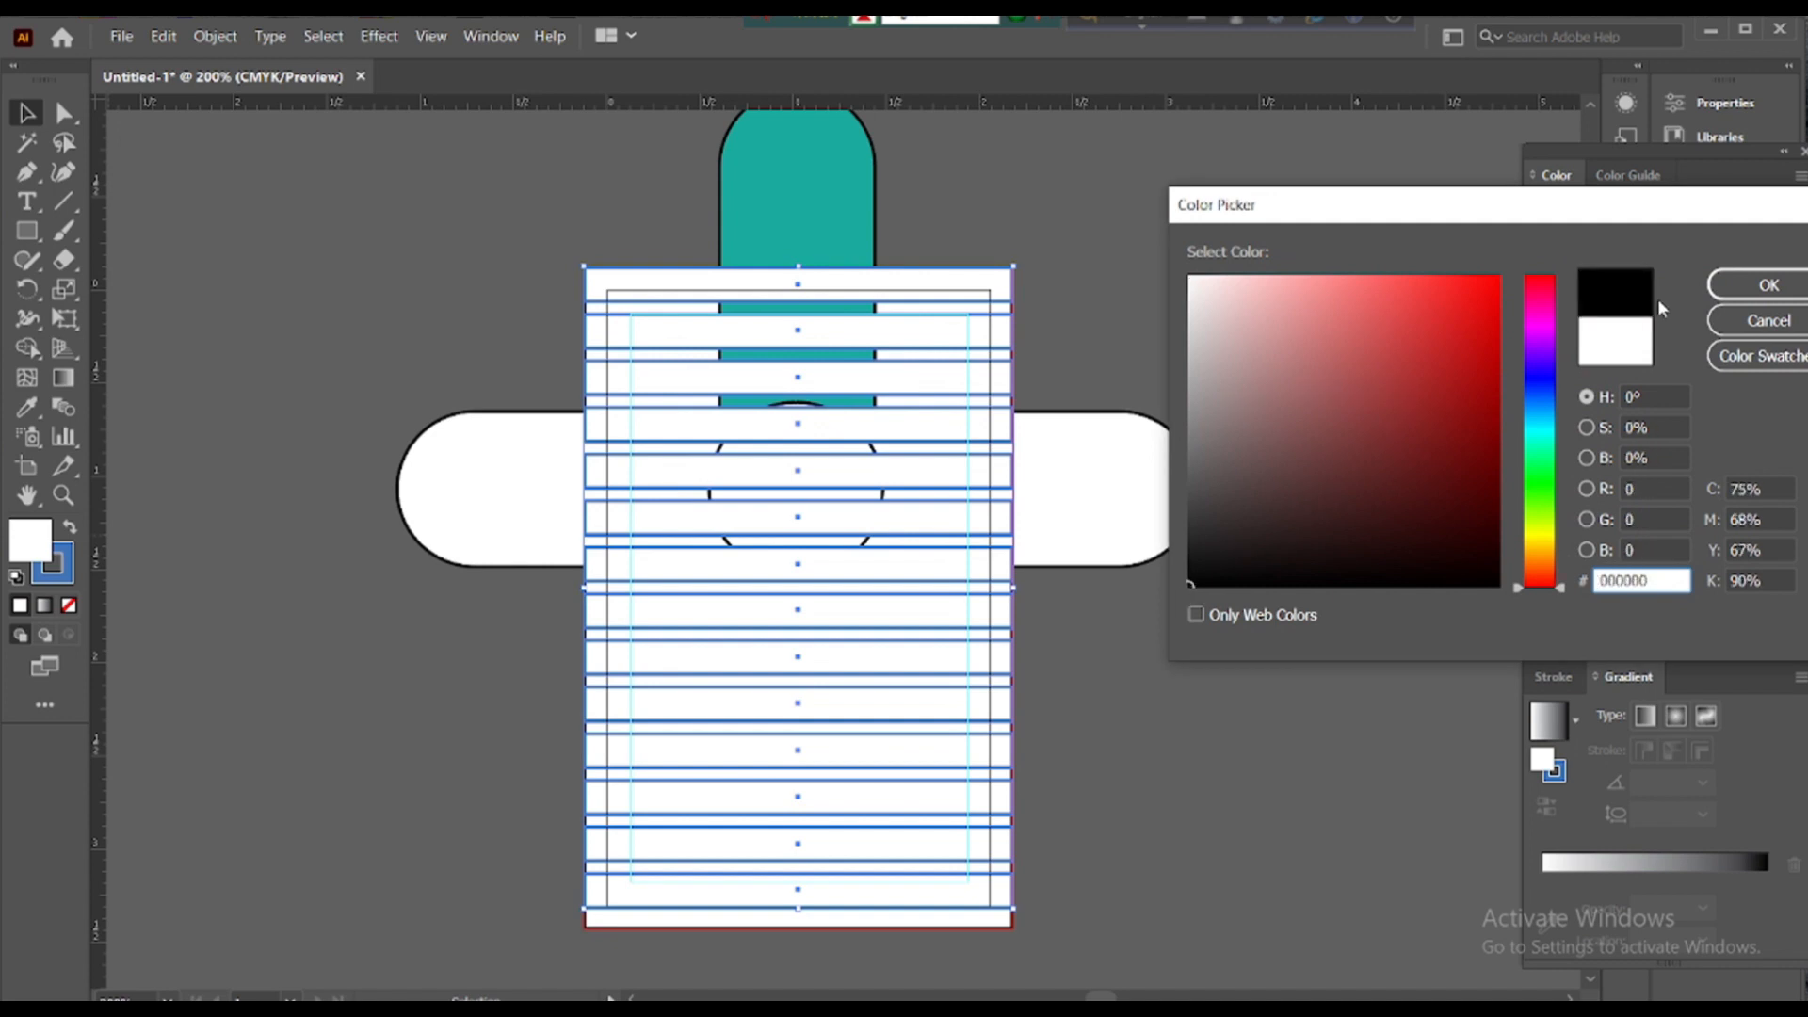
- Apply the black fill to the strips and send them behind the other shapes
{"action": "left_click", "coordinate": [1743, 283]}
{"action": "right_click", "coordinate": [799, 283]}
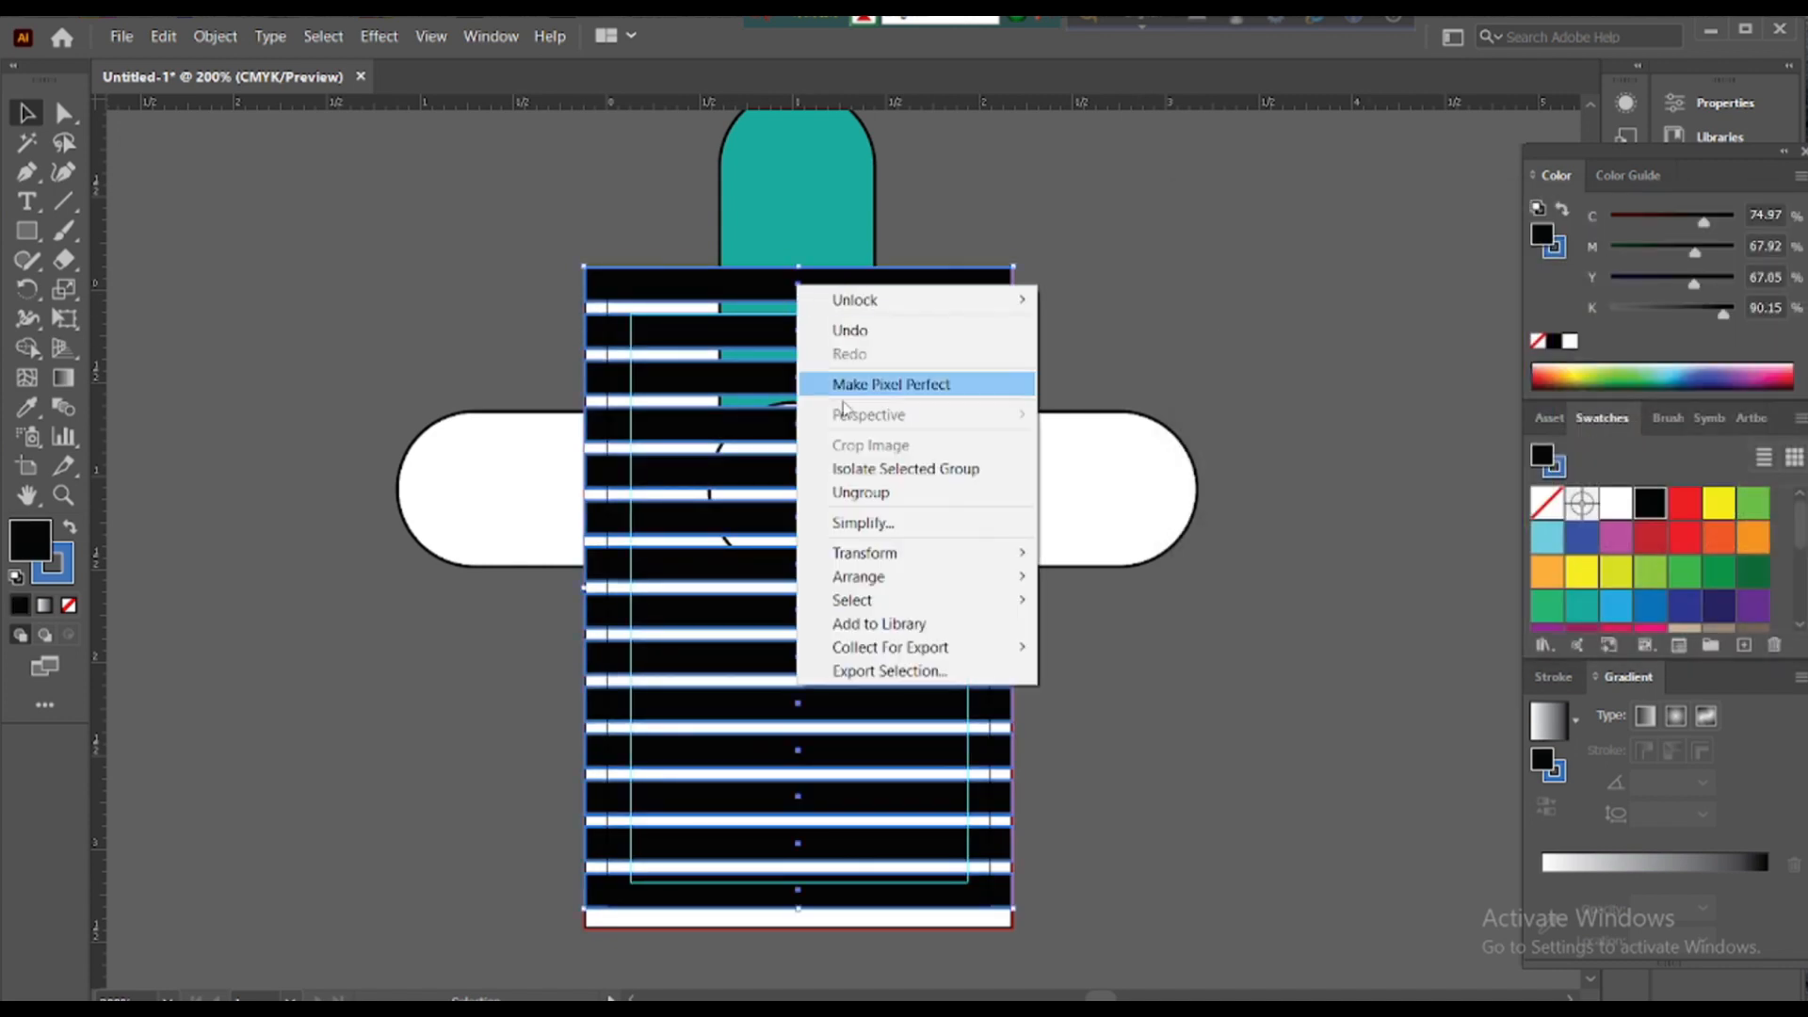
{"action": "mouse_move", "coordinate": [1004, 589]}
{"action": "left_click", "coordinate": [1111, 647]}
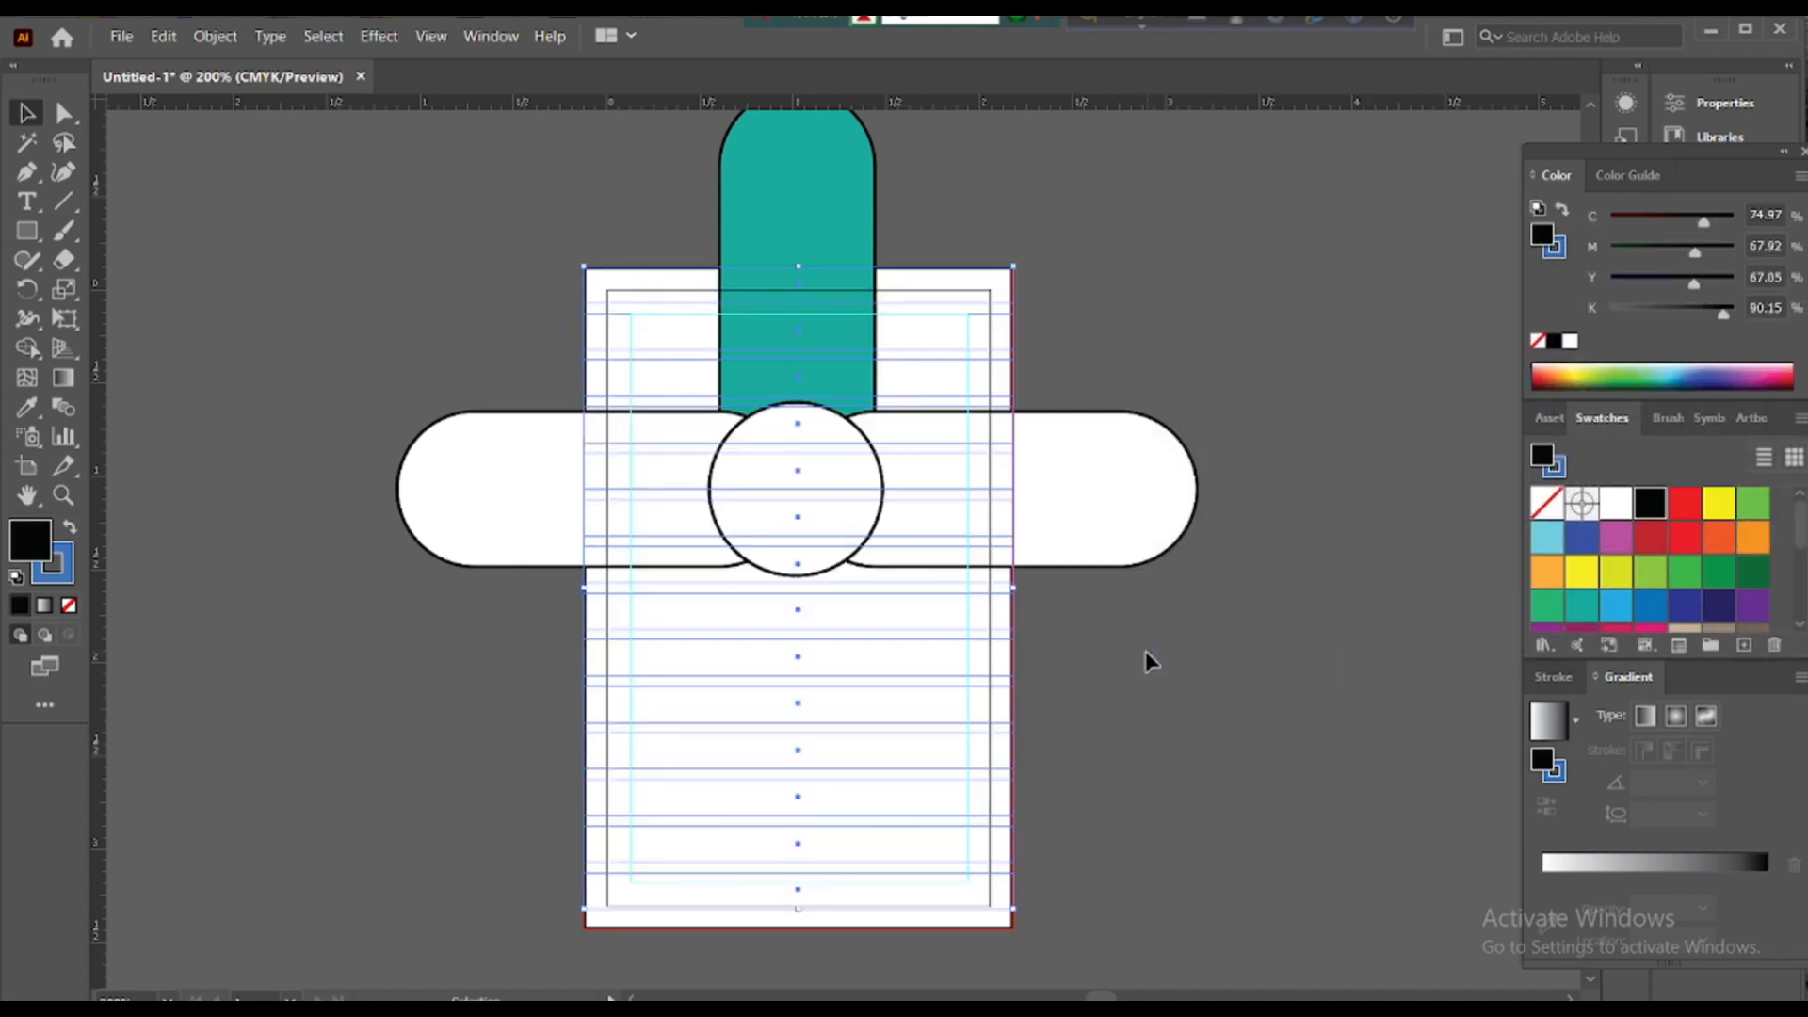
{"action": "left_click", "coordinate": [953, 279]}
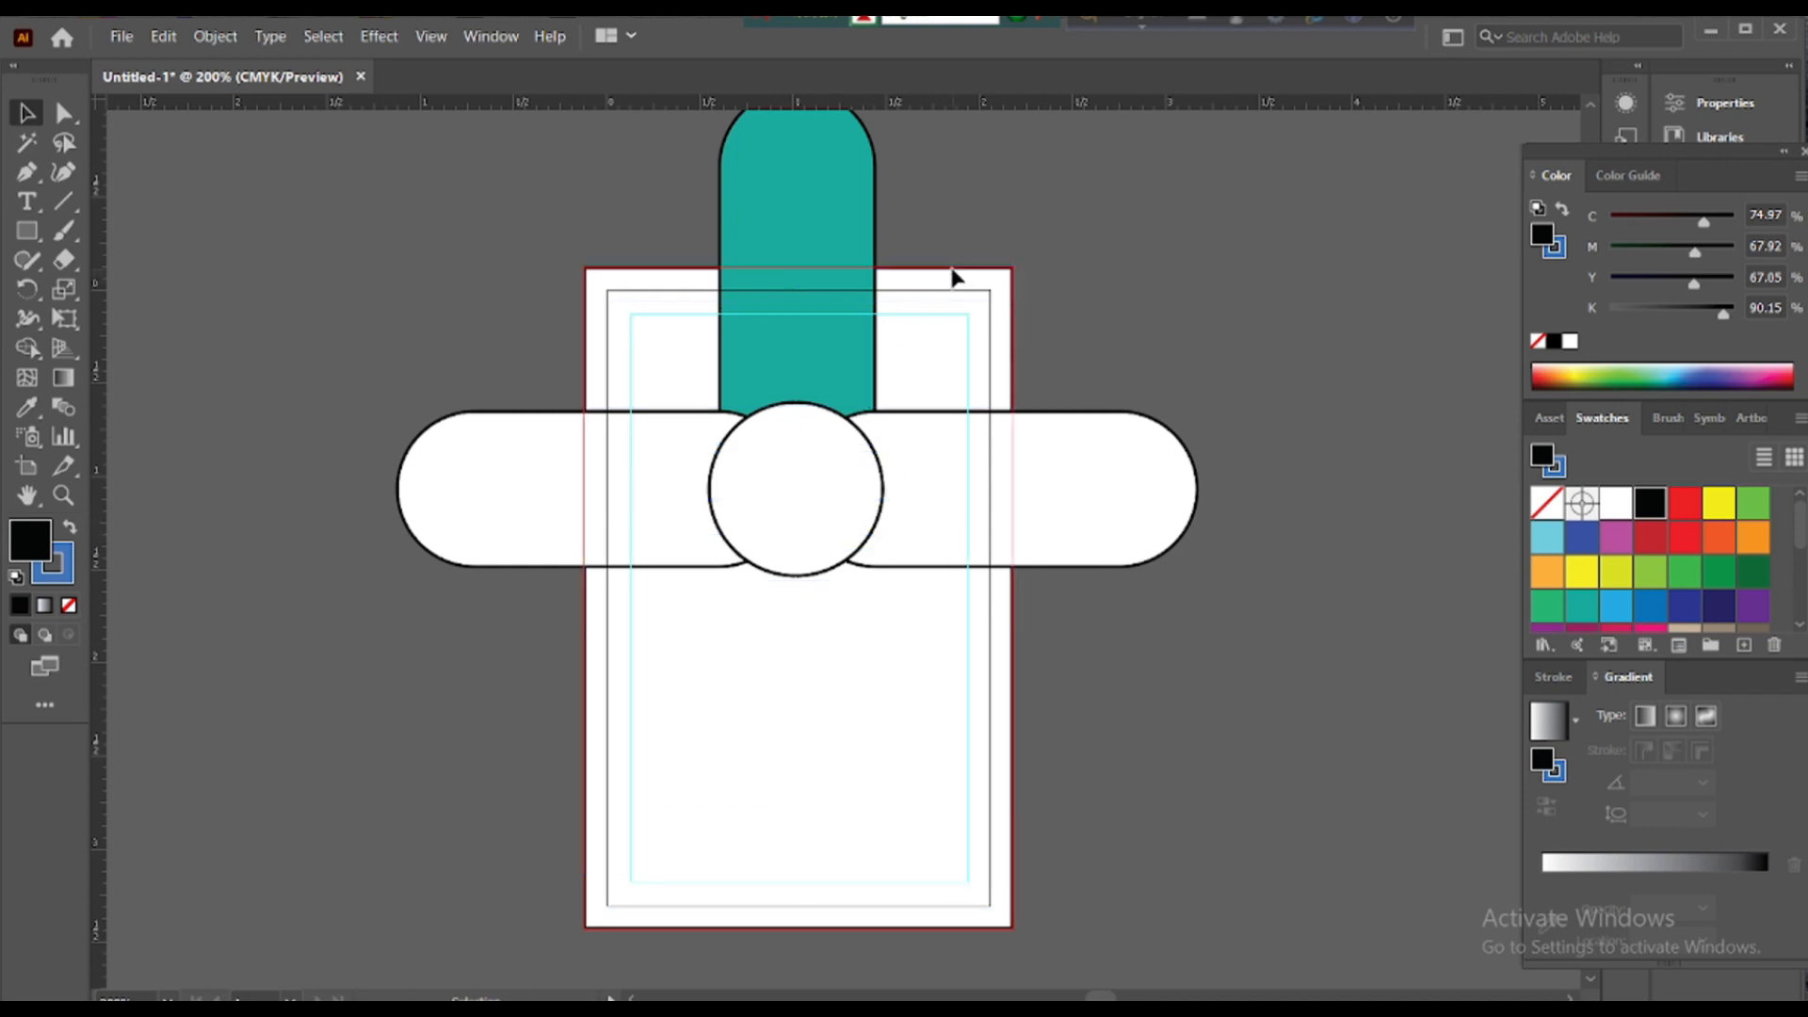
- Unlock the card-sized white rectangle and send it behind everything
{"action": "right_click", "coordinate": [584, 435]}
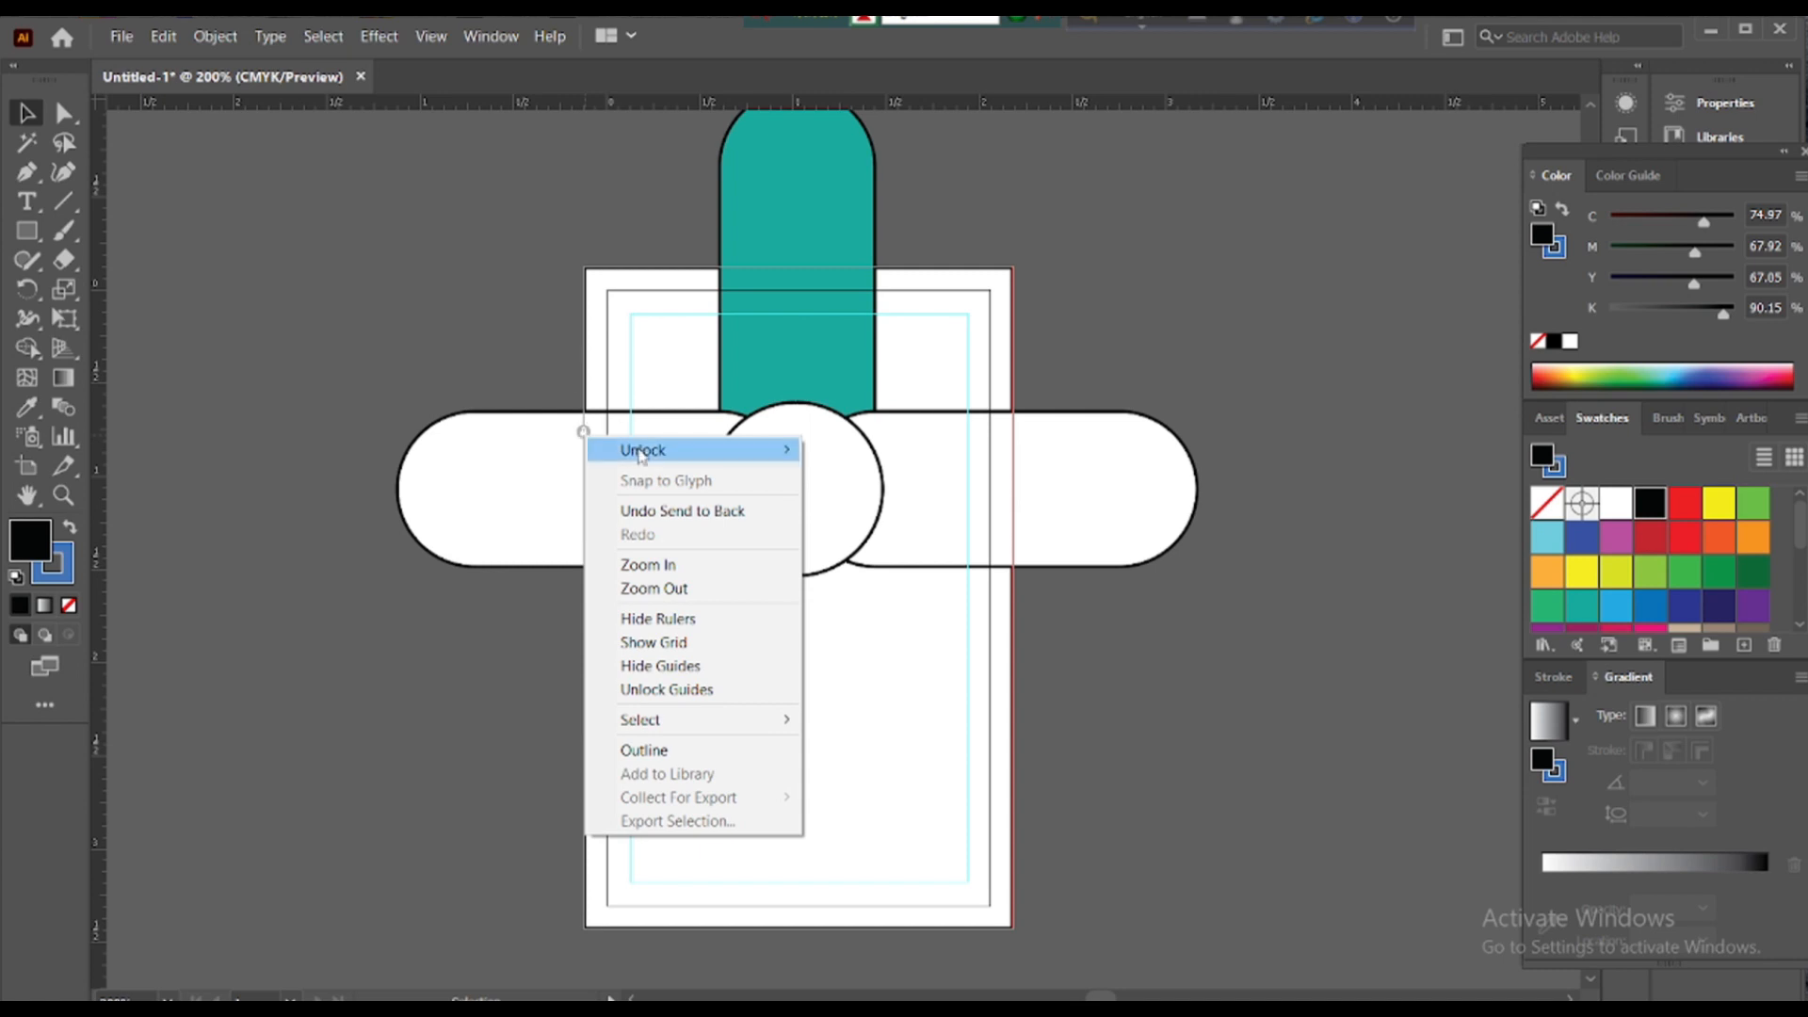
{"action": "mouse_move", "coordinate": [640, 448]}
{"action": "left_click", "coordinate": [872, 451]}
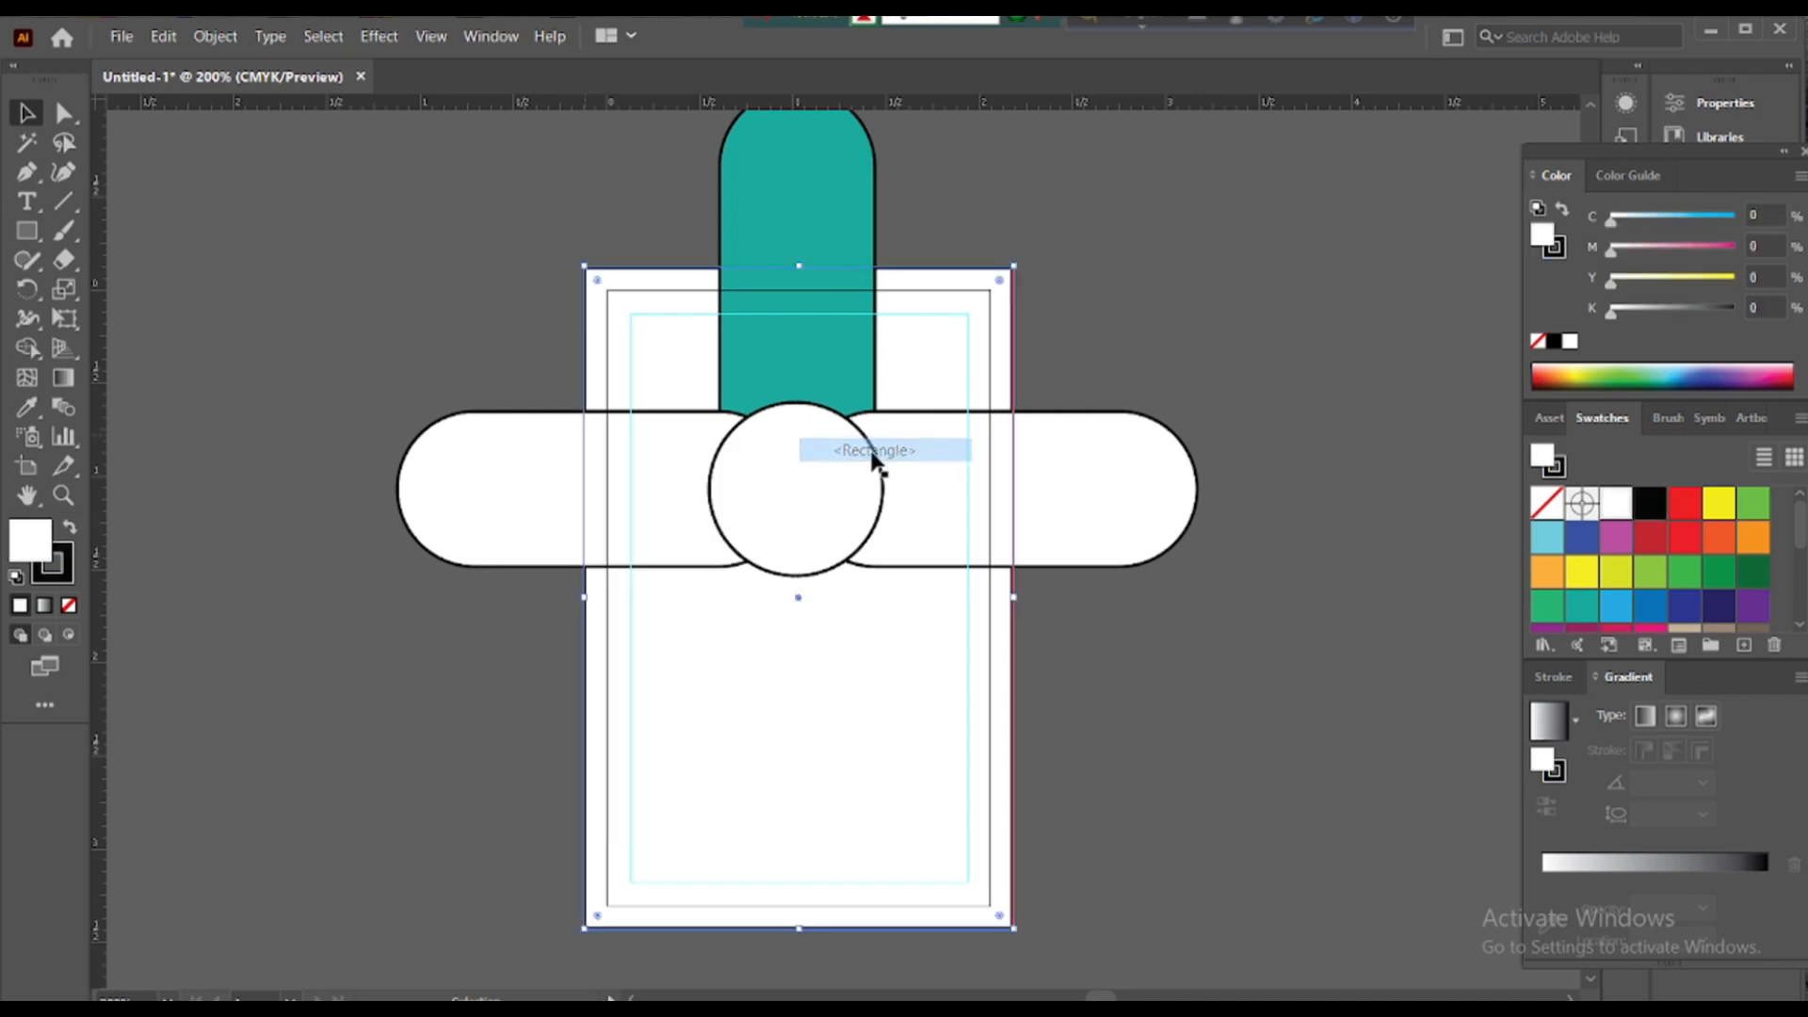
{"action": "right_click", "coordinate": [617, 269]}
{"action": "mouse_move", "coordinate": [810, 650]}
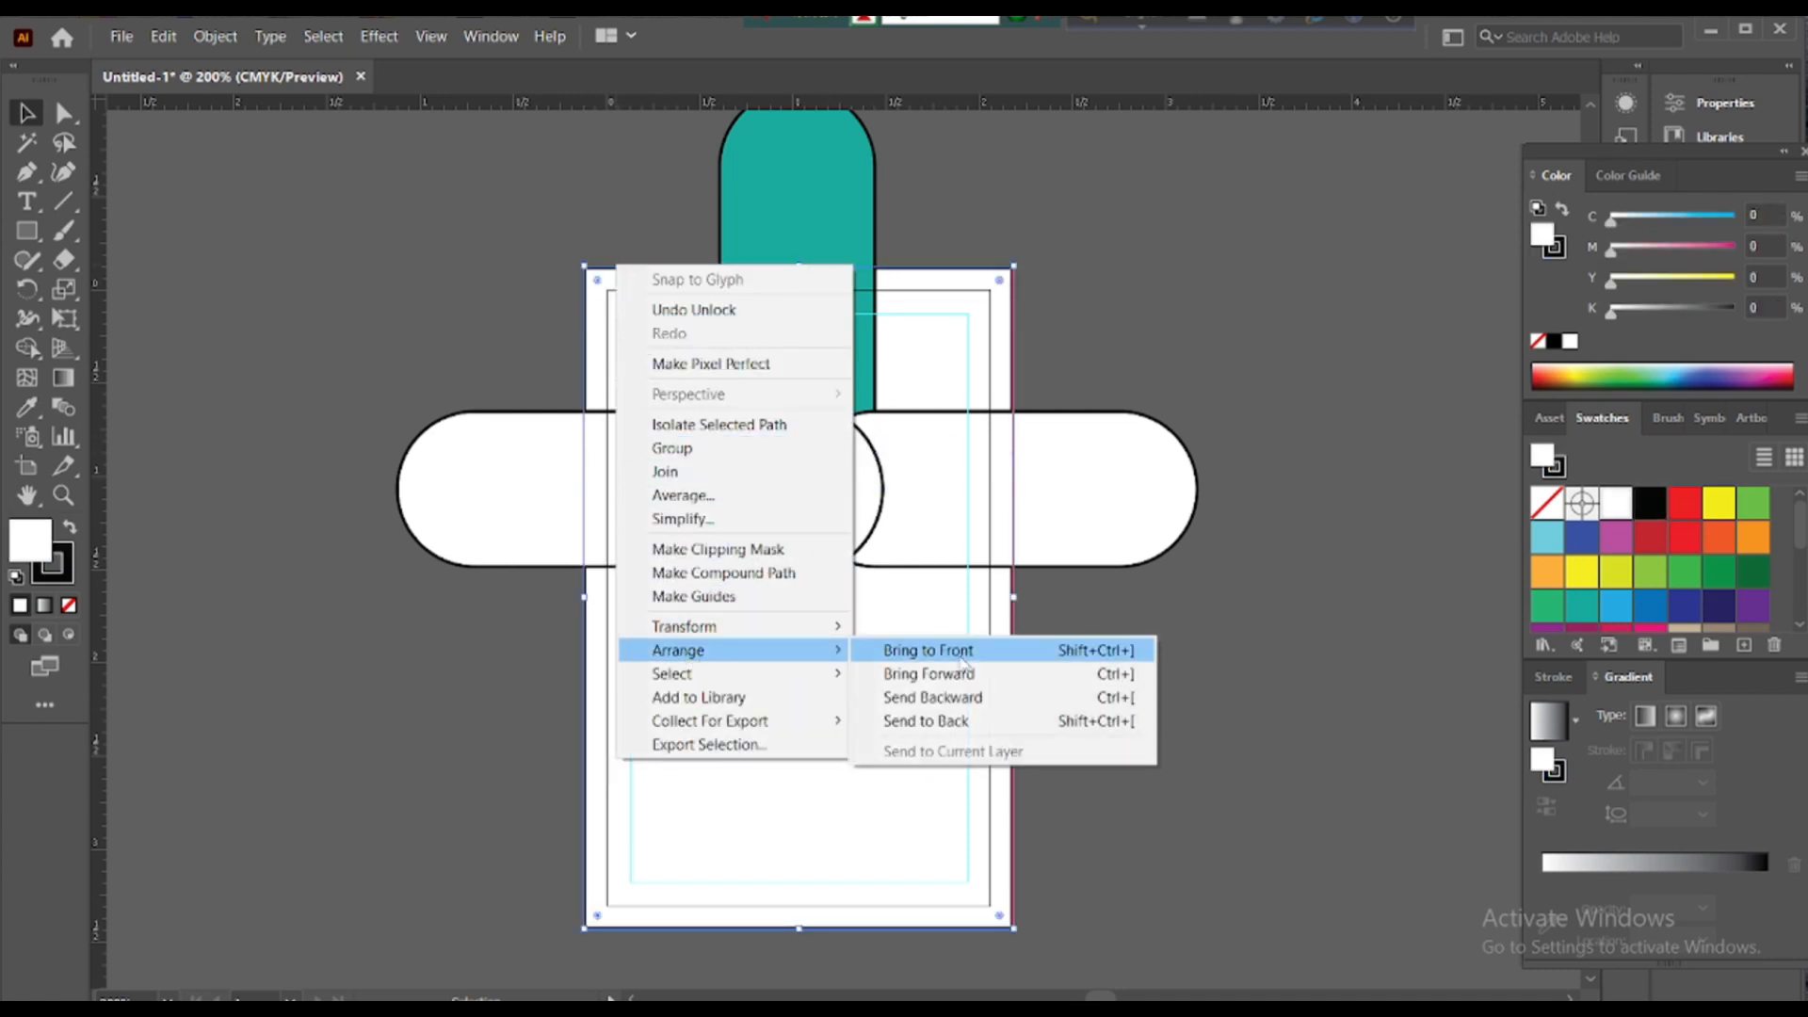
{"action": "left_click", "coordinate": [967, 725]}
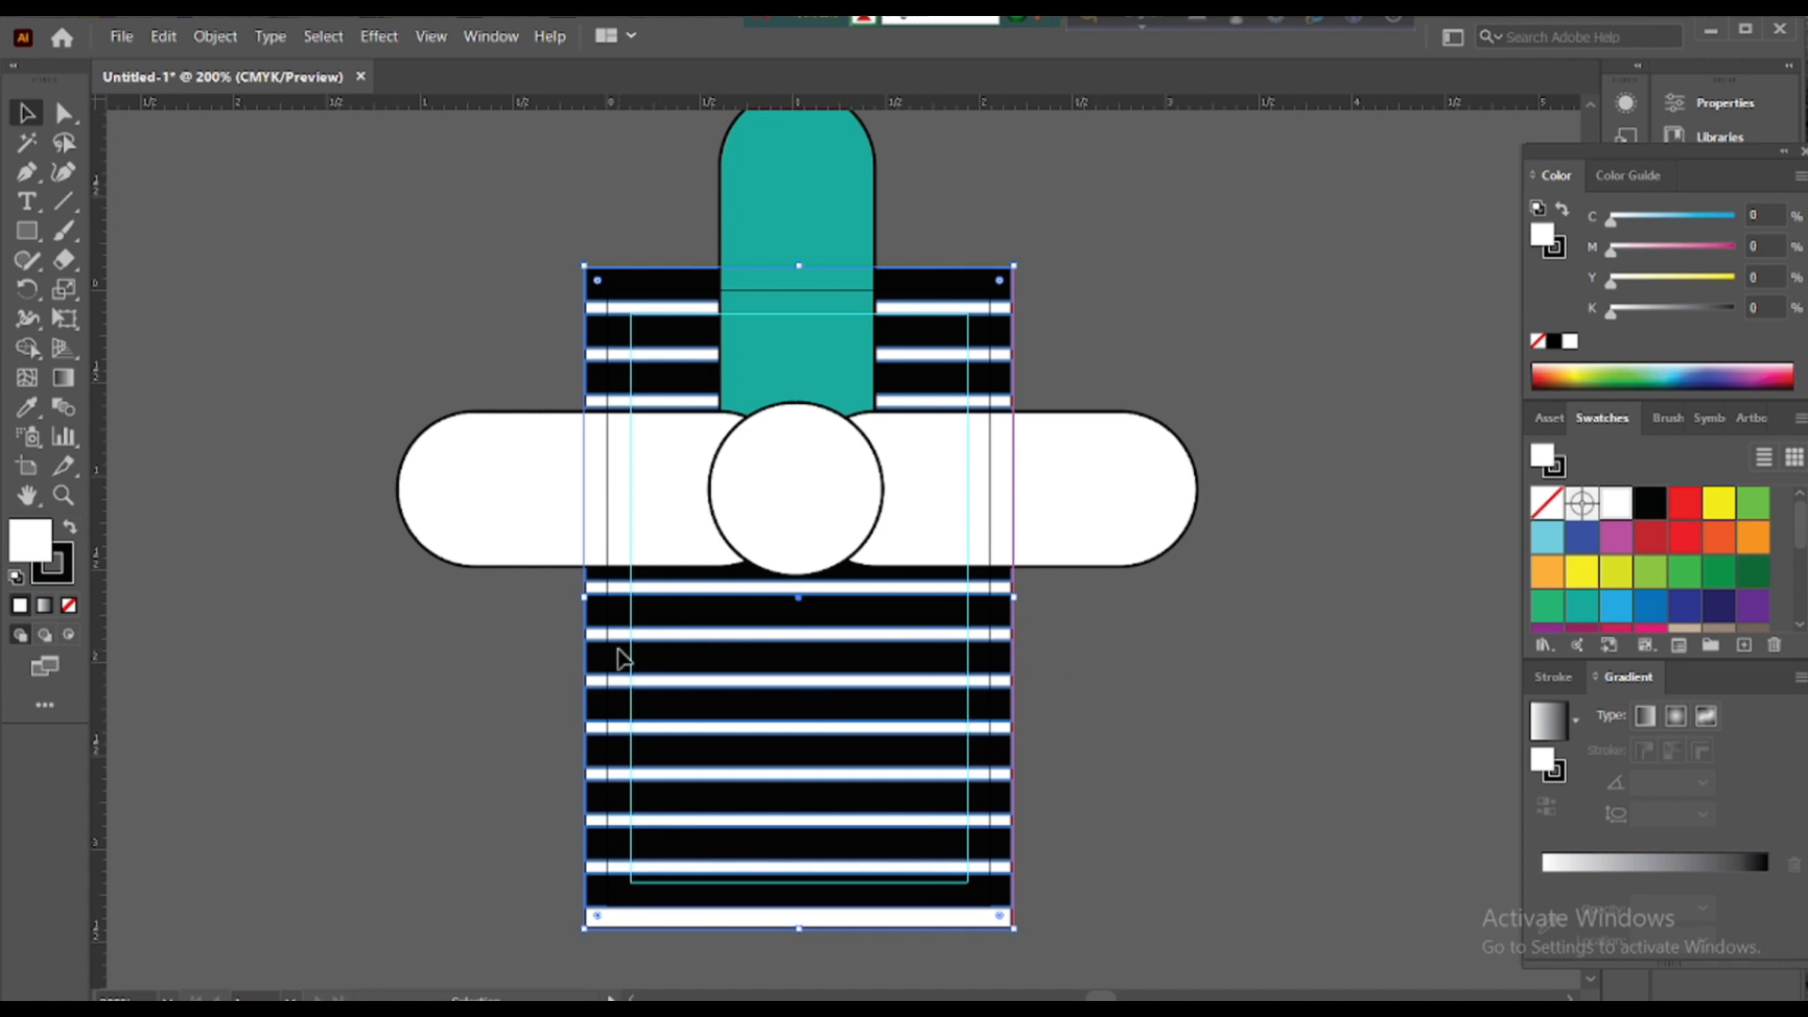
- Select the striped background group and bring up the Window menu
{"action": "key", "text": "ctrl+shift+a"}
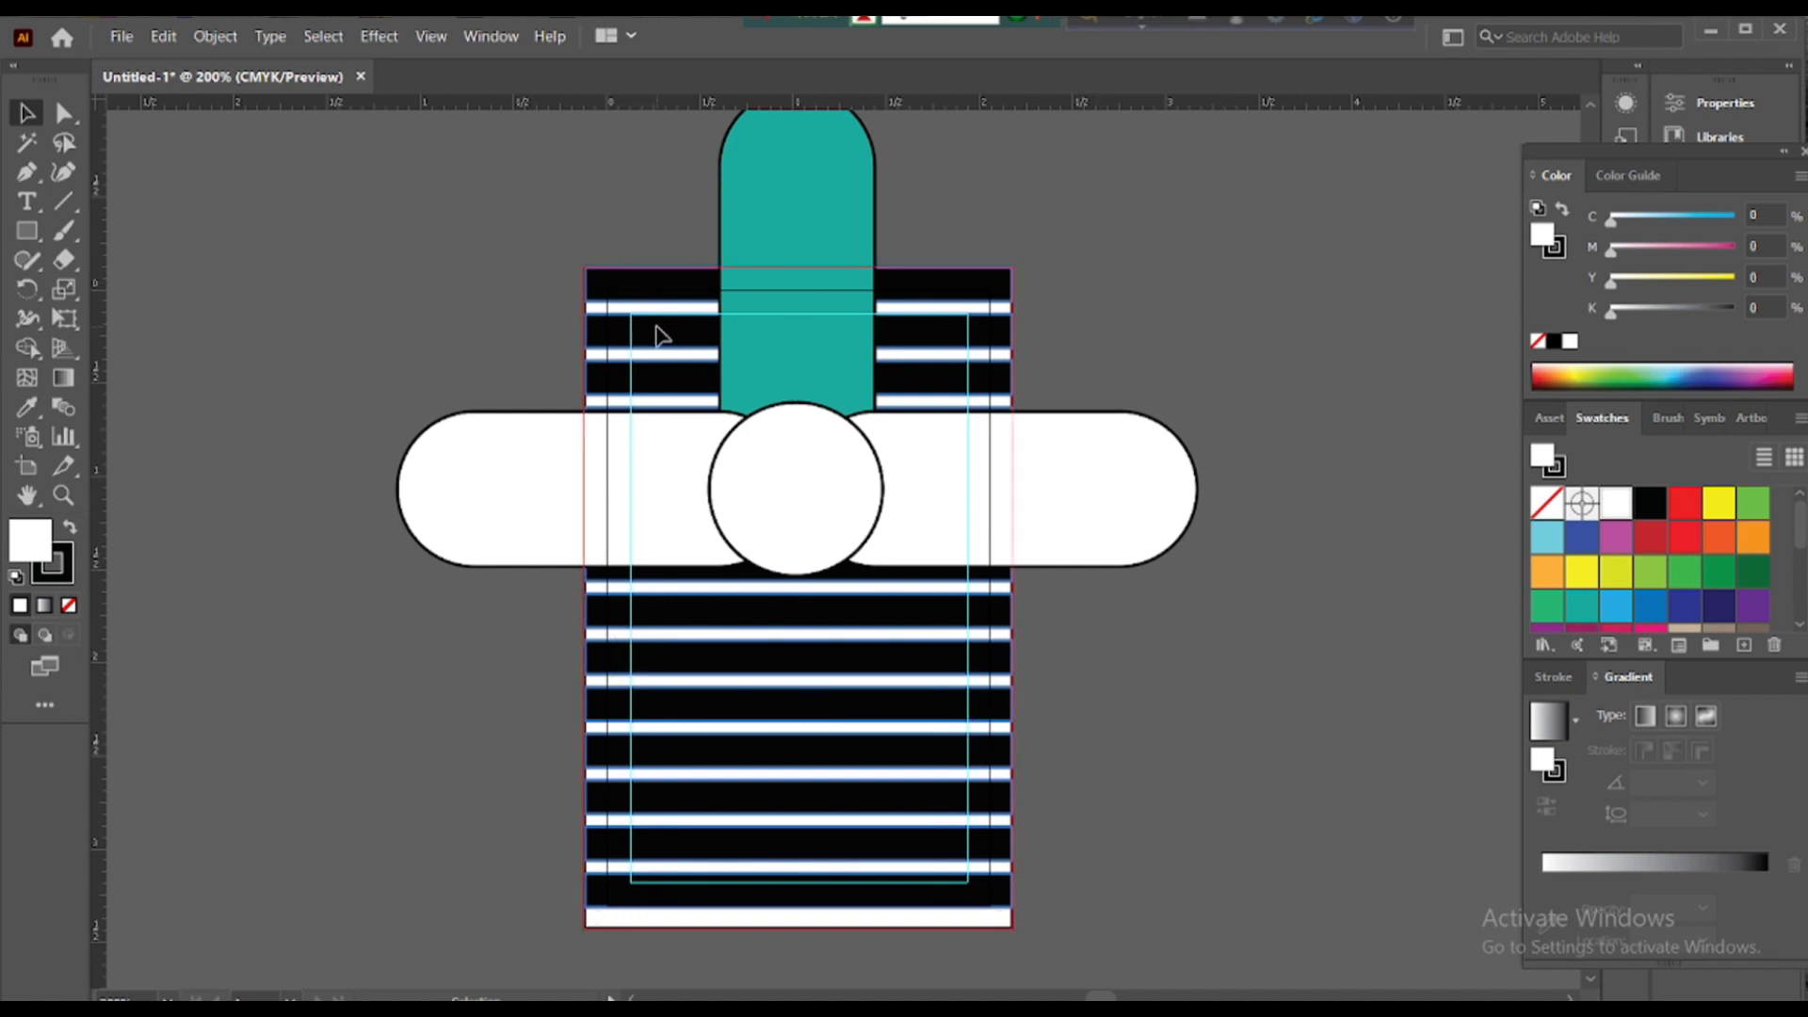
{"action": "left_click", "coordinate": [623, 883]}
{"action": "left_click", "coordinate": [490, 36]}
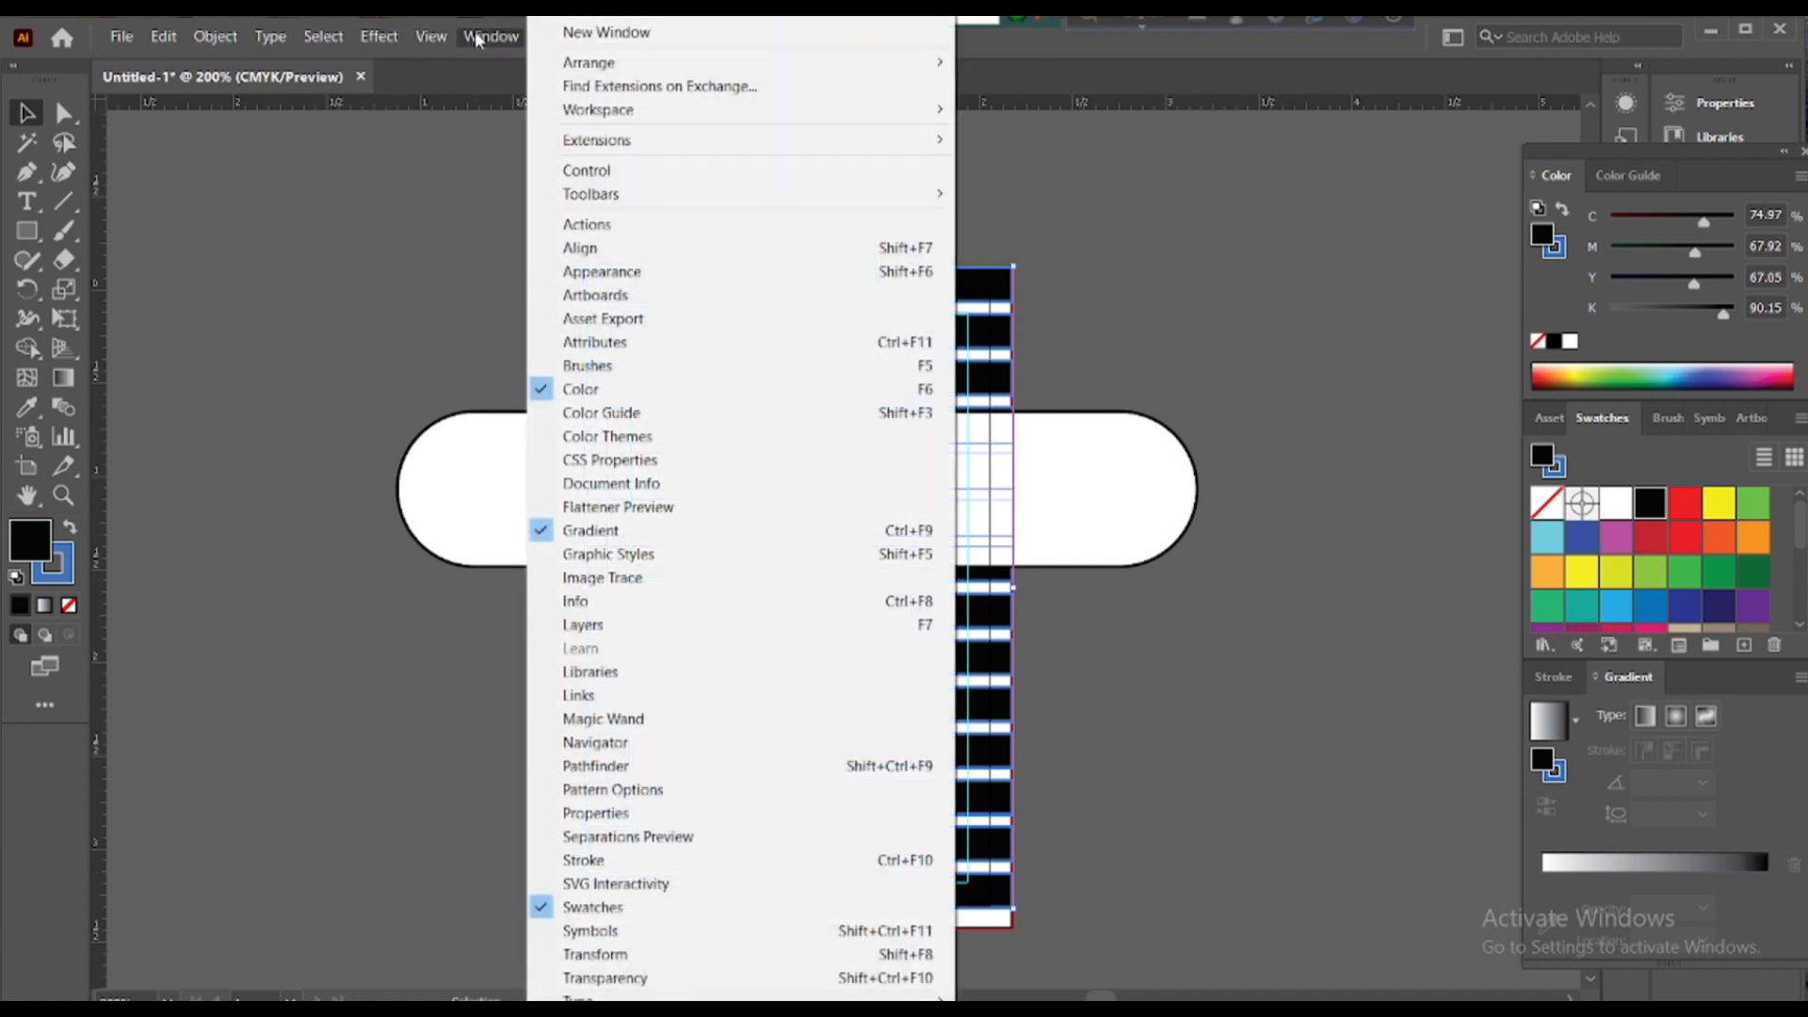
- Switch to the Essentials Classic workspace and lower the stripes' opacity to about 30%
{"action": "mouse_move", "coordinate": [617, 113]}
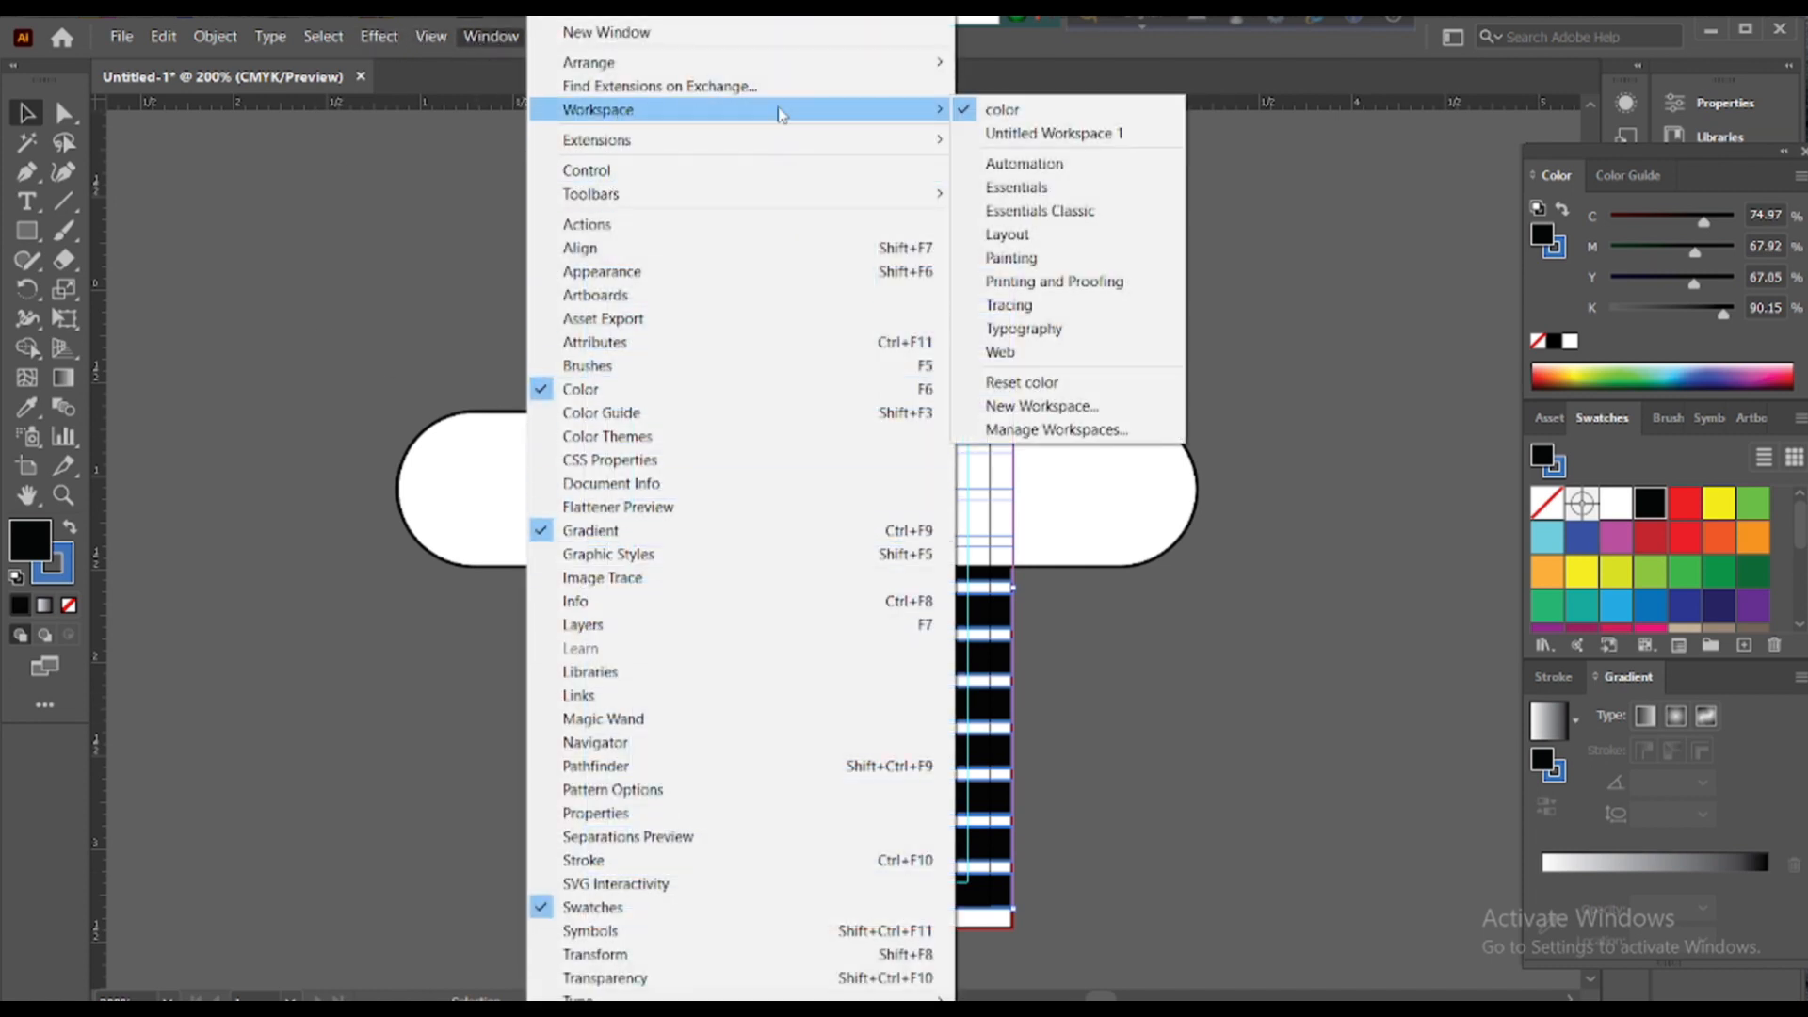
{"action": "left_click", "coordinate": [988, 208]}
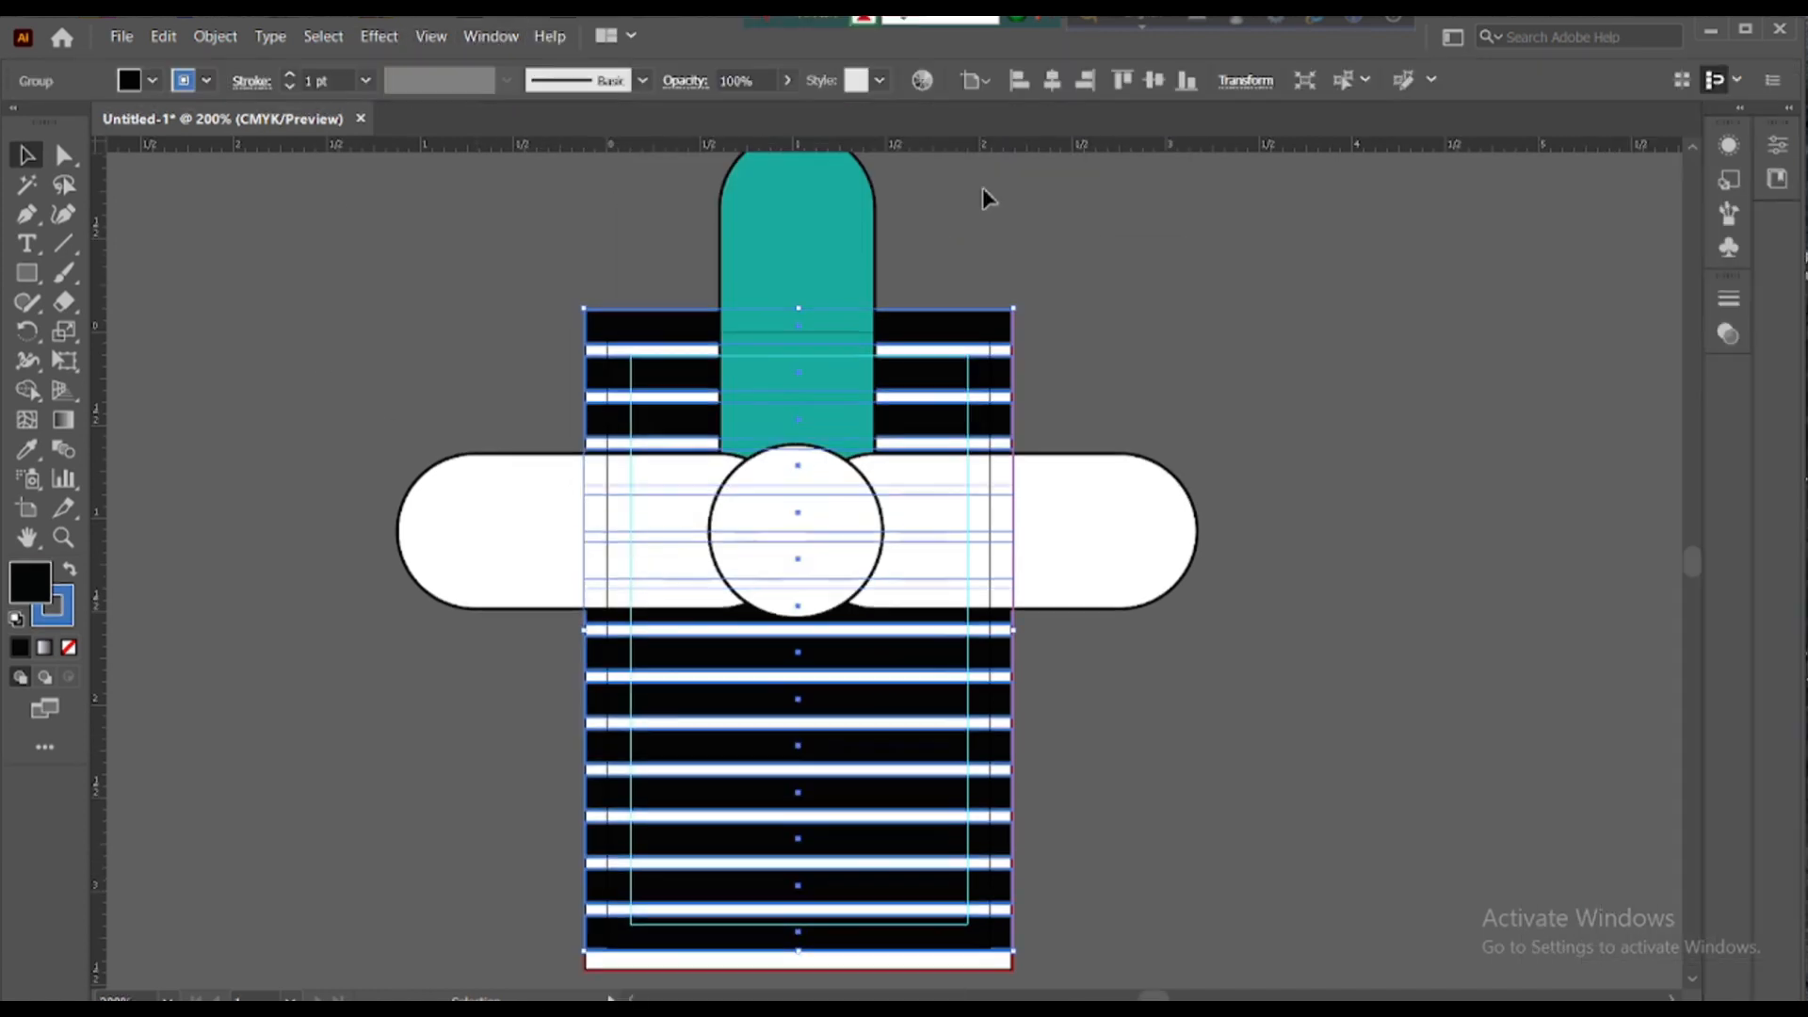
{"action": "left_click", "coordinate": [787, 80]}
{"action": "left_click_drag", "start_coordinate": [787, 111], "coordinate": [720, 111]}
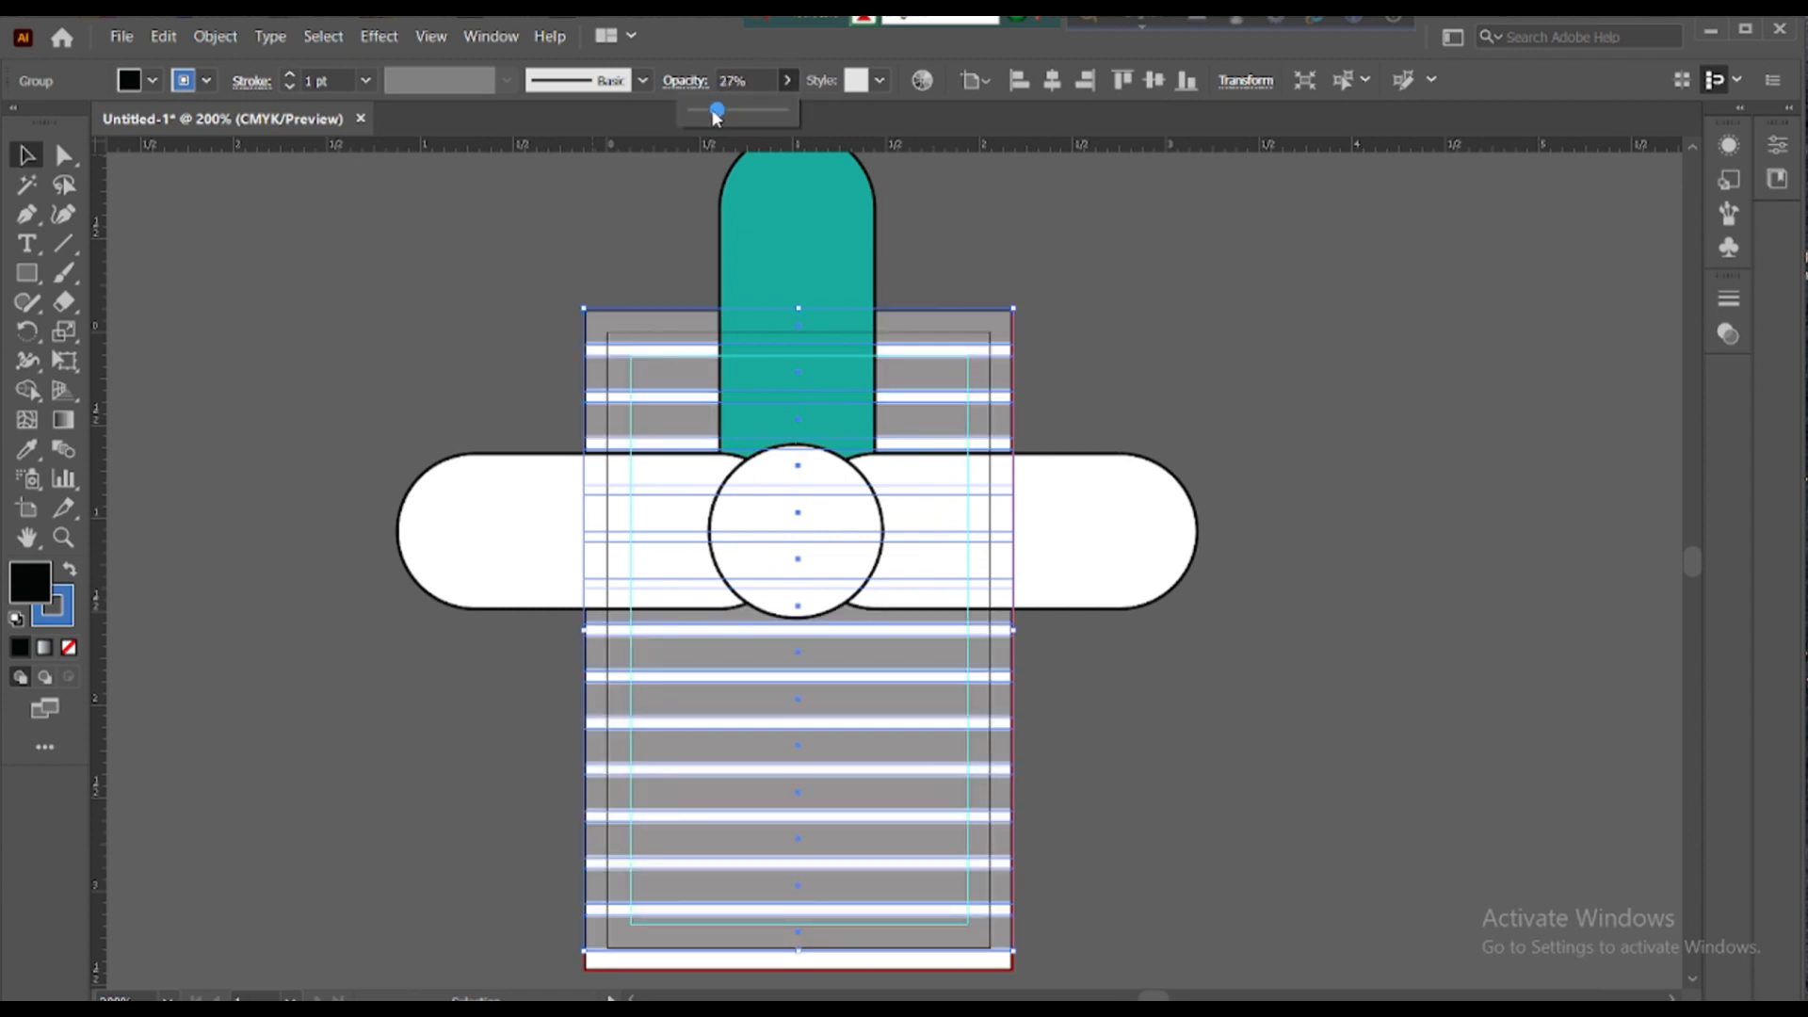
{"action": "left_click", "coordinate": [1148, 318]}
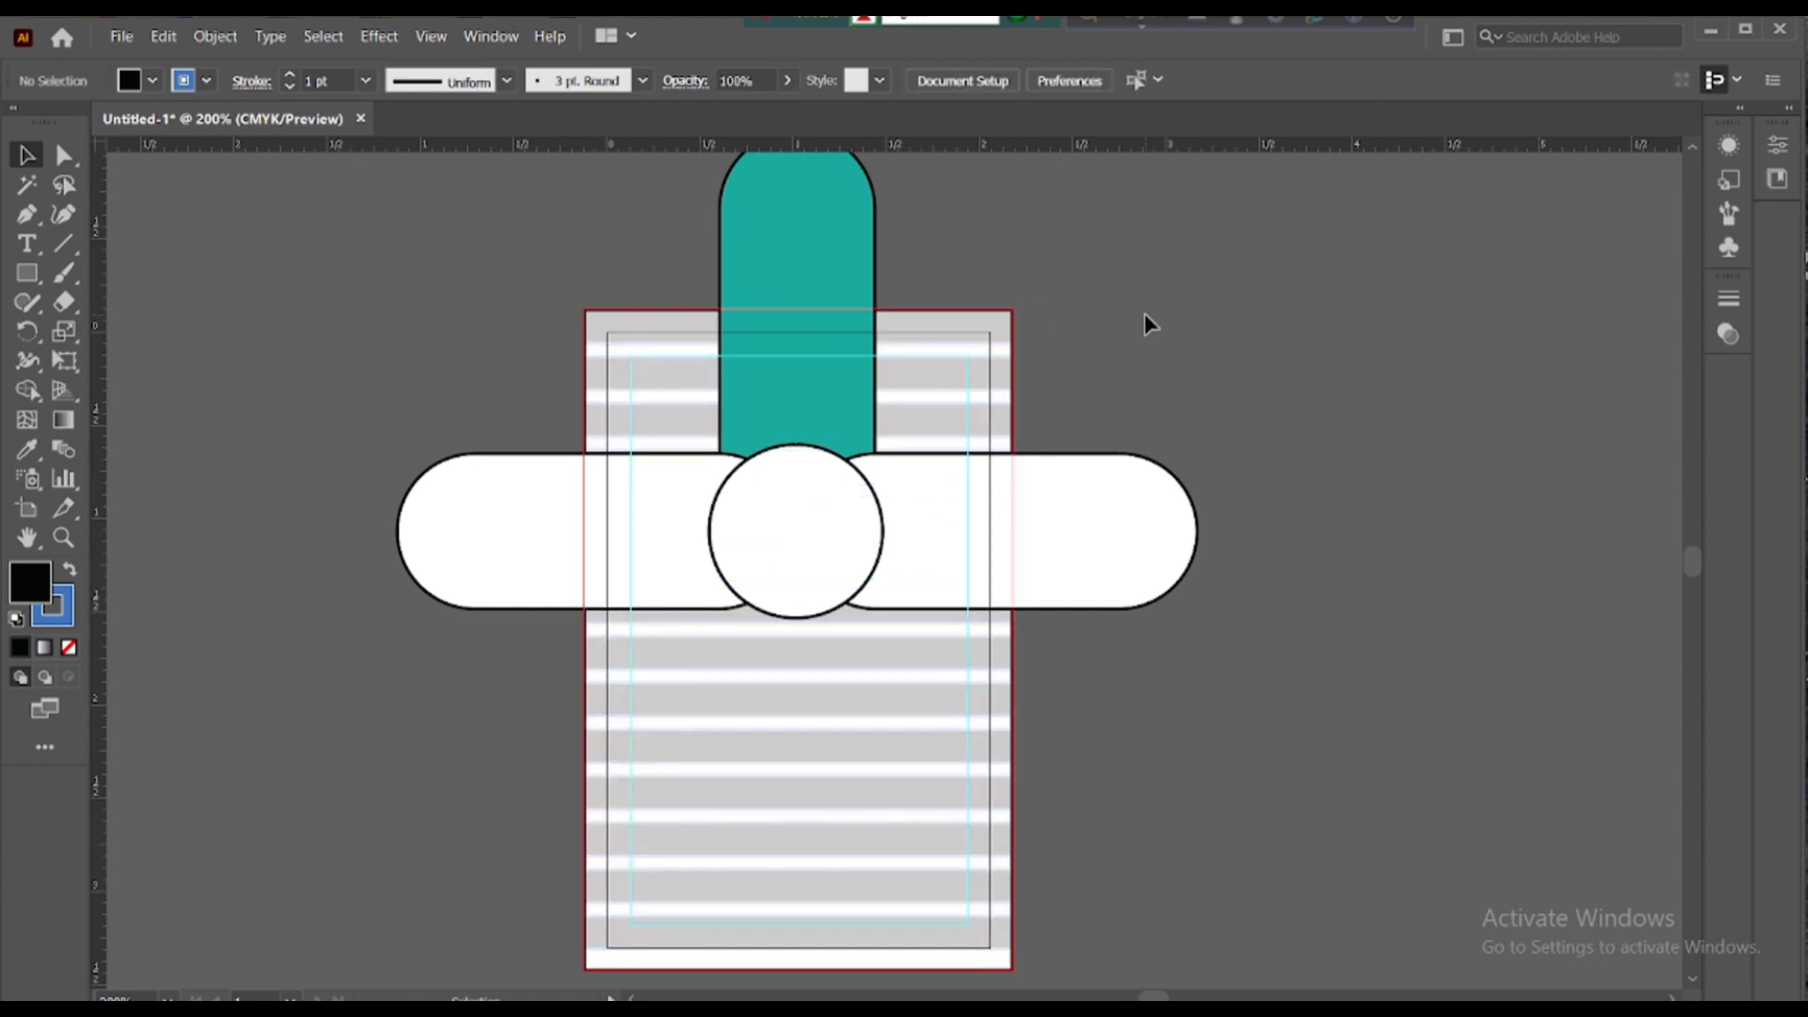
{"action": "scroll", "coordinate": [1224, 334], "scroll_direction": "down", "scroll_amount": 1}
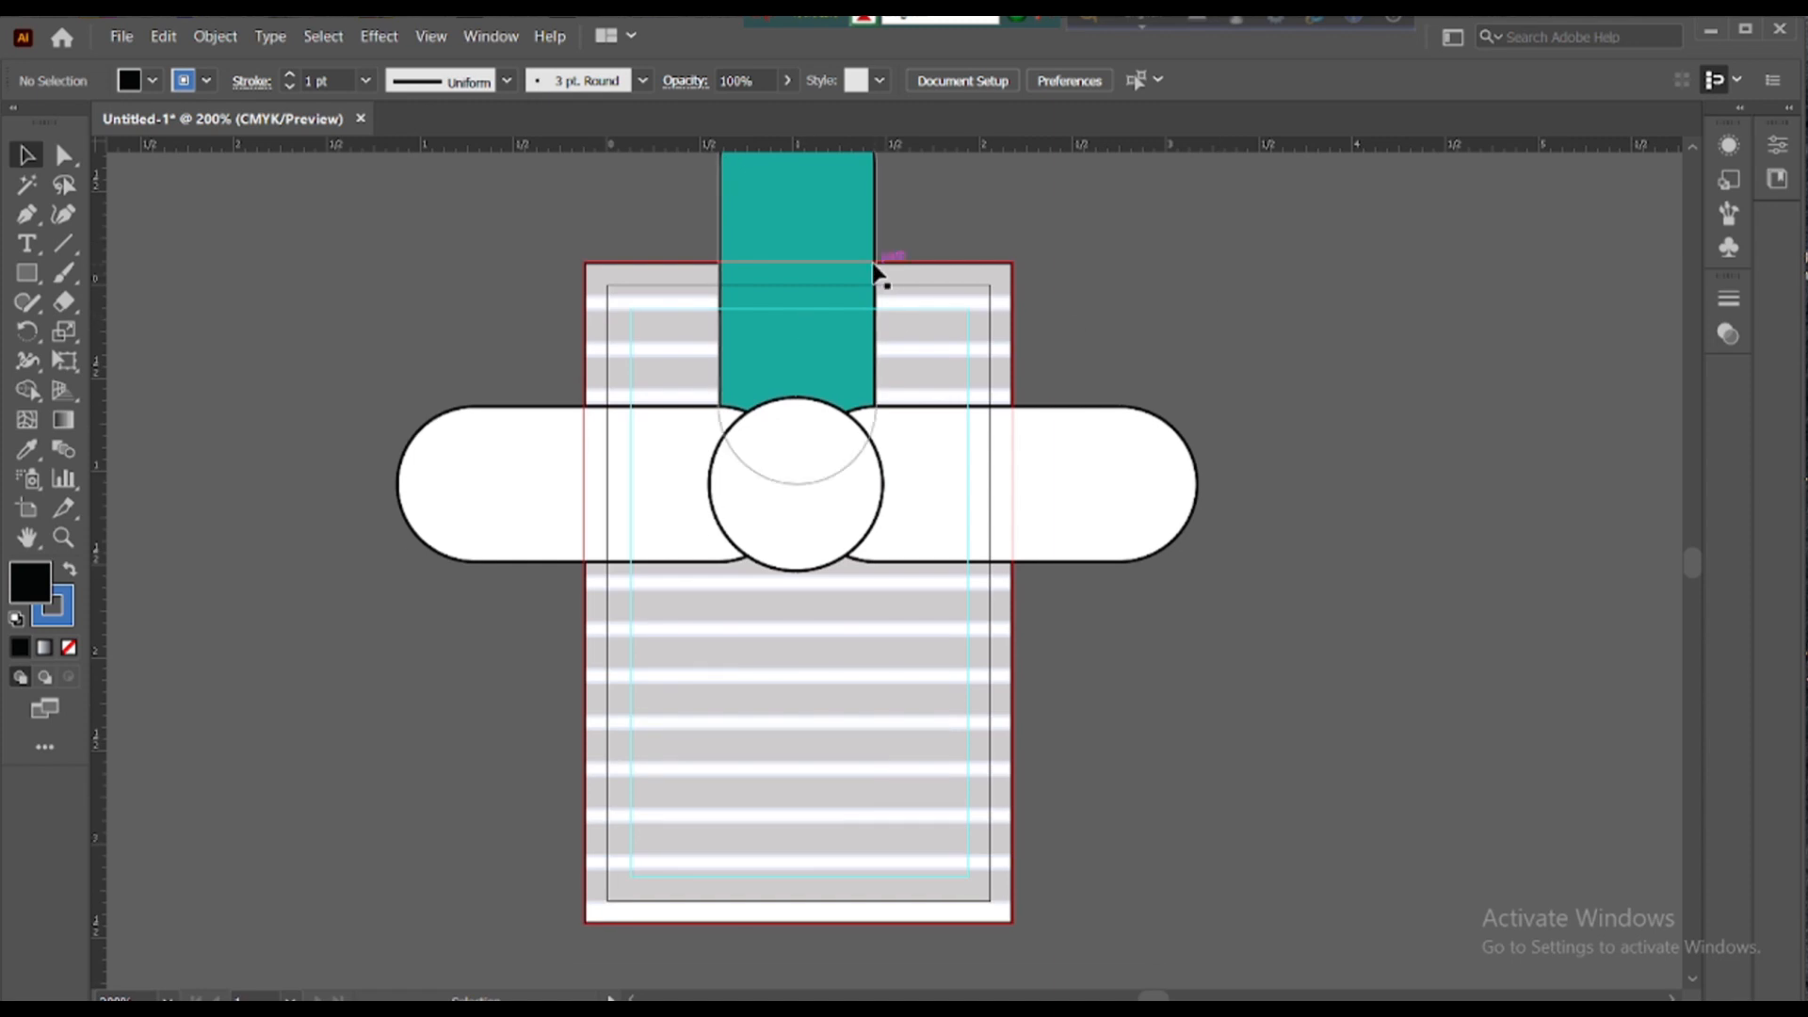
- Unlock all the locked shapes and select the central circle
{"action": "right_click", "coordinate": [1119, 404]}
{"action": "left_click", "coordinate": [1384, 317]}
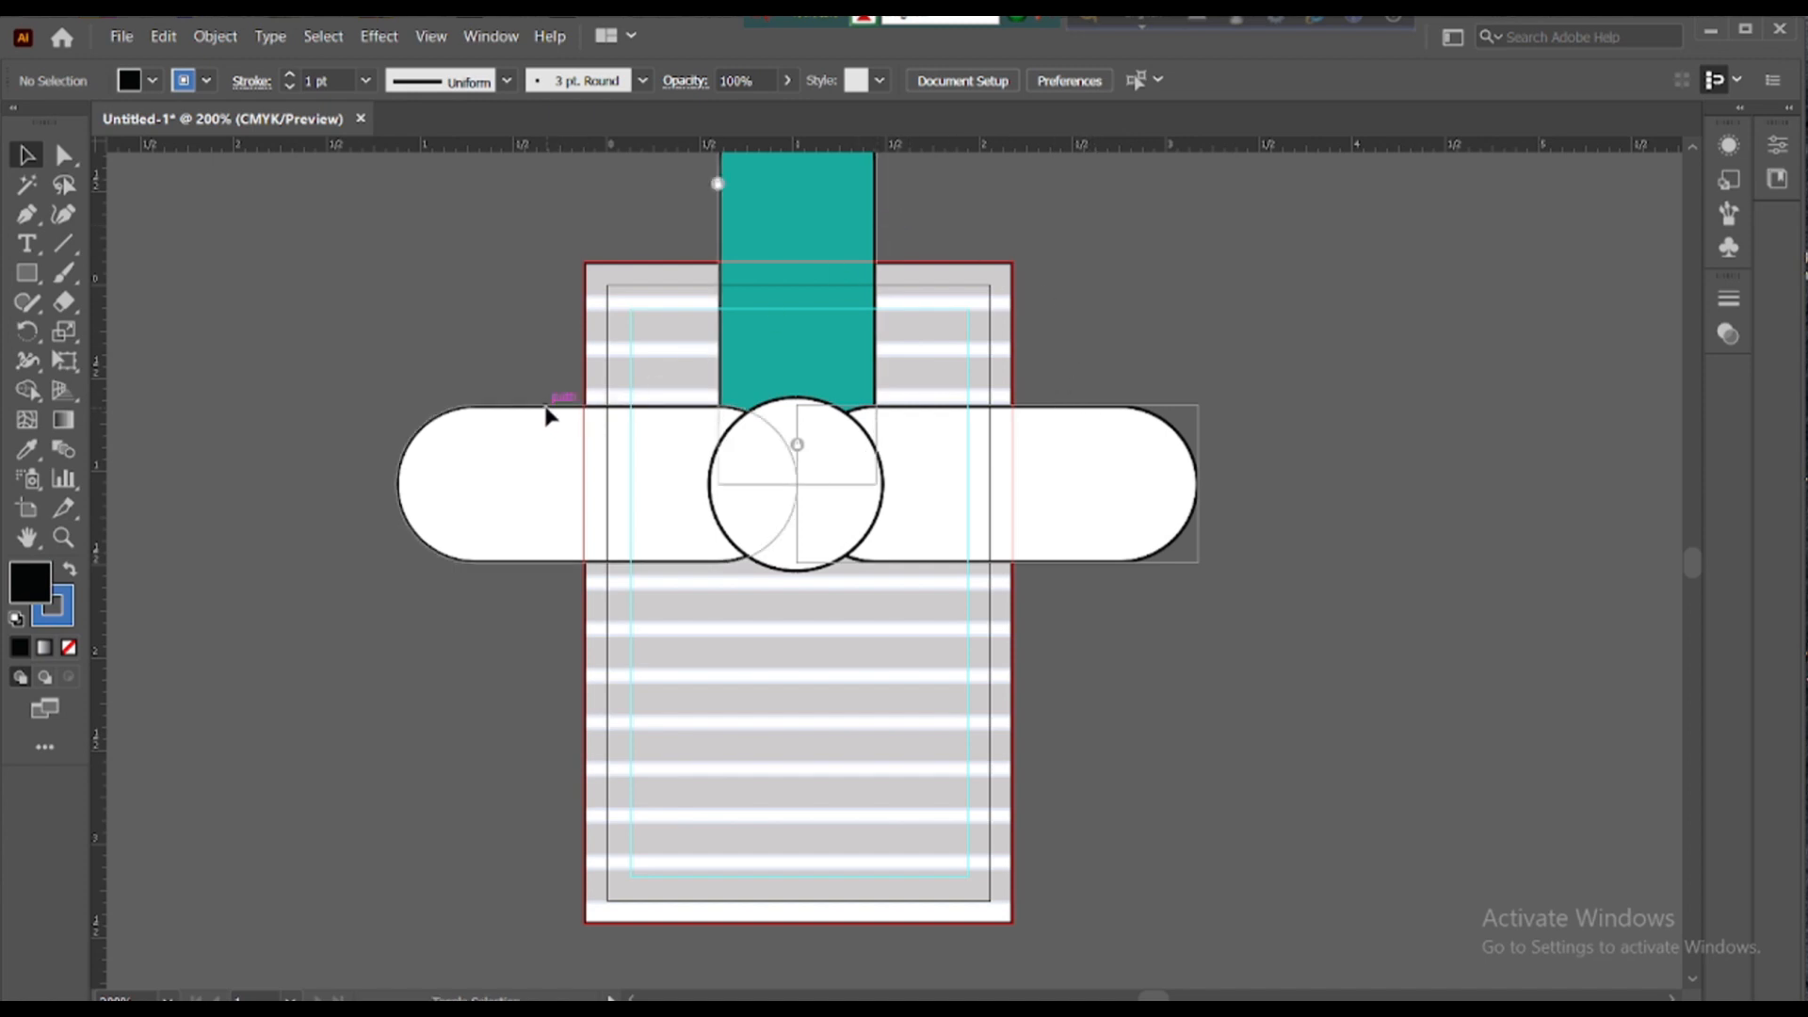
{"action": "right_click", "coordinate": [725, 433]}
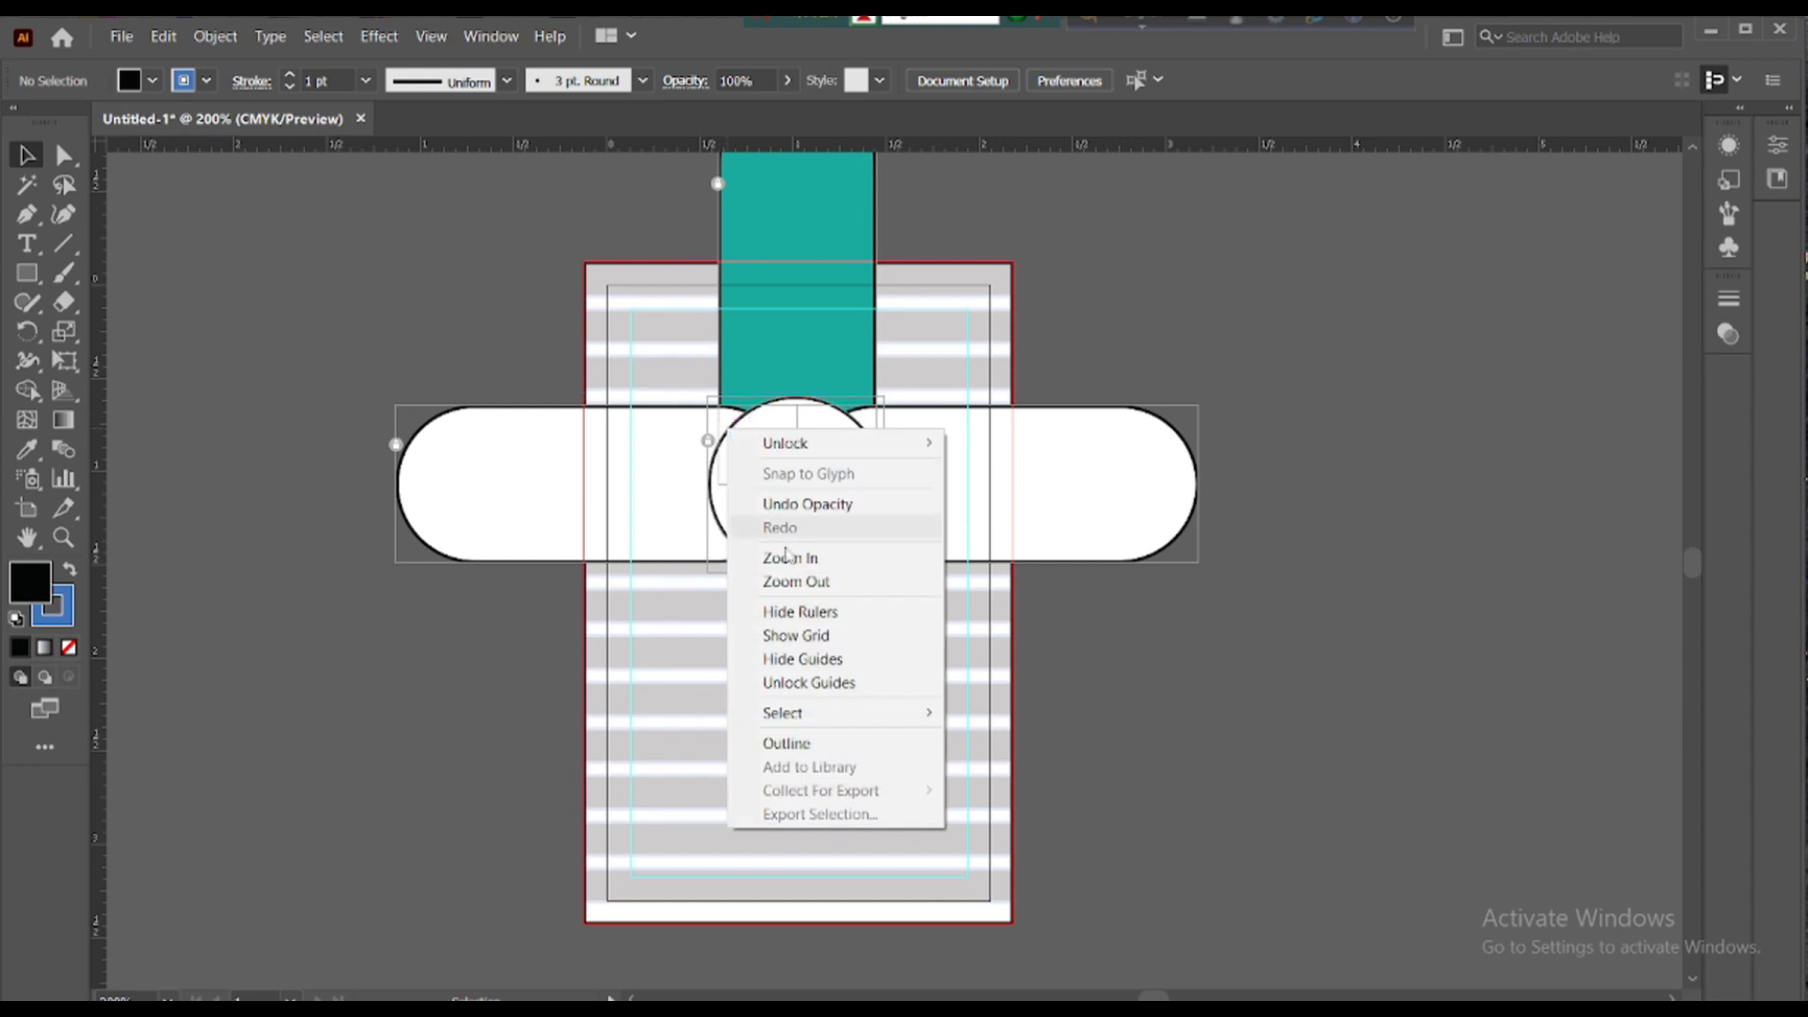
{"action": "mouse_move", "coordinate": [816, 456]}
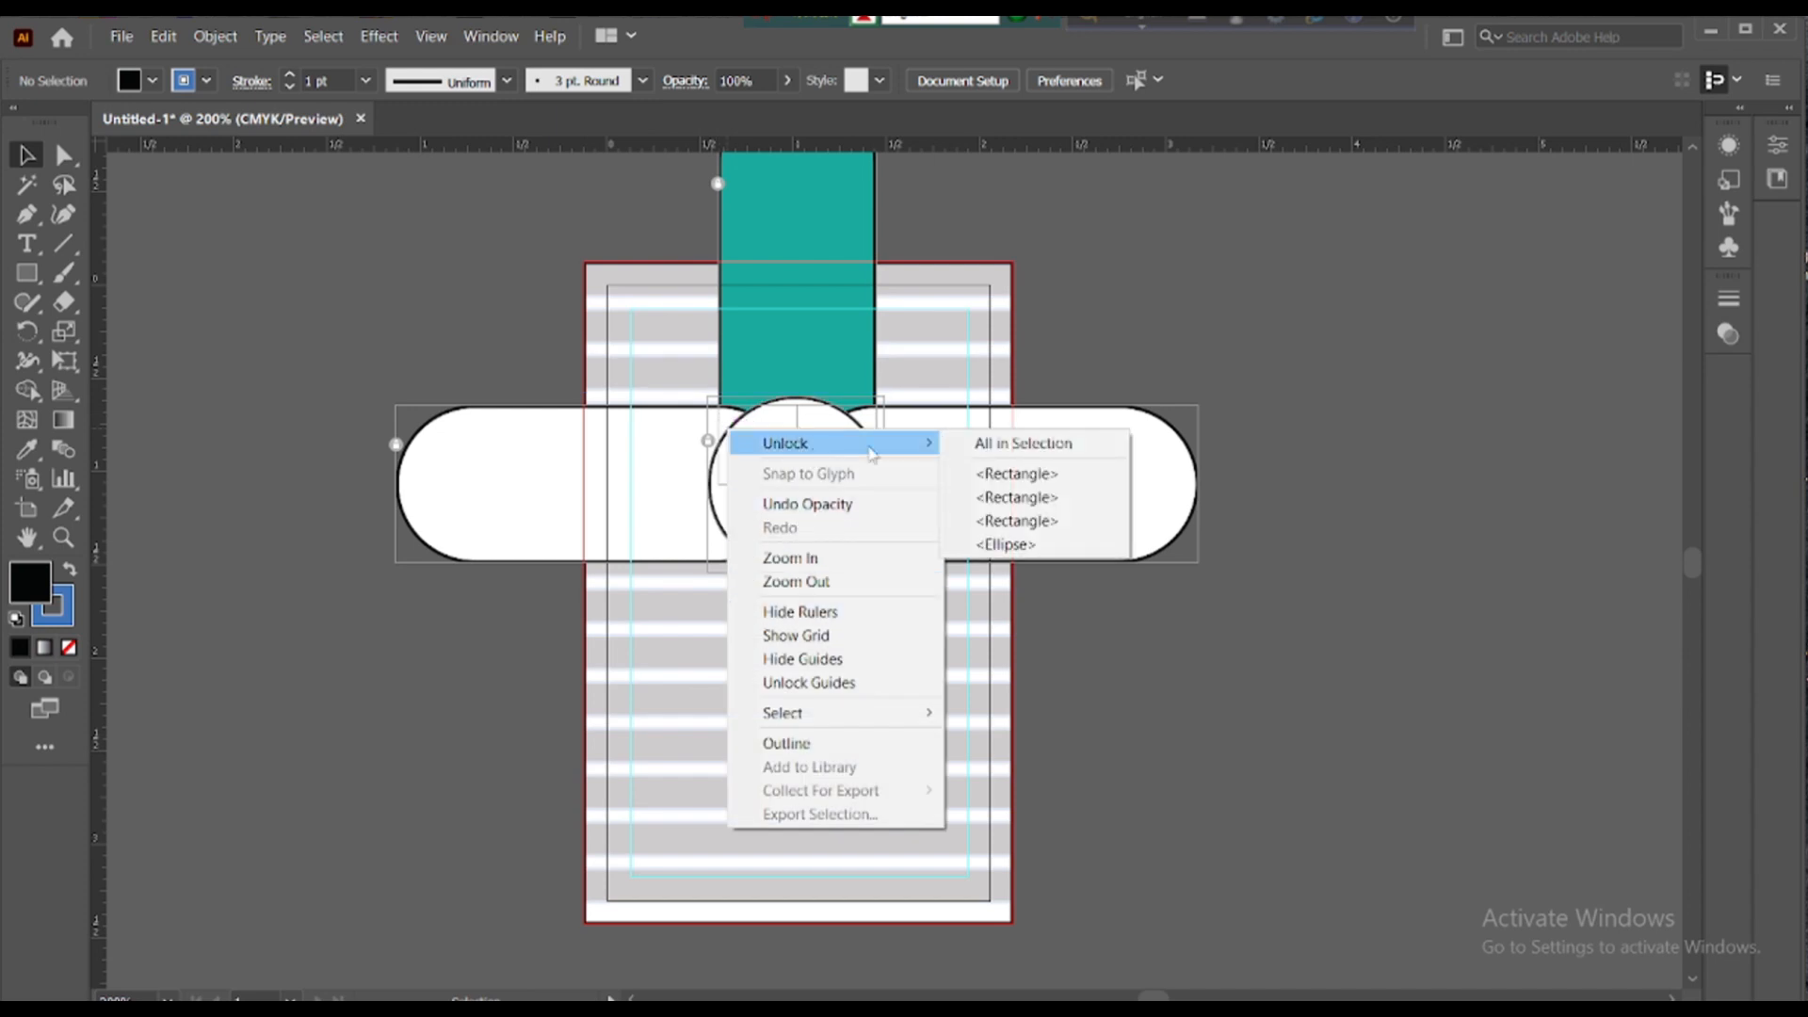
{"action": "left_click", "coordinate": [1021, 443]}
{"action": "left_click", "coordinate": [1233, 292]}
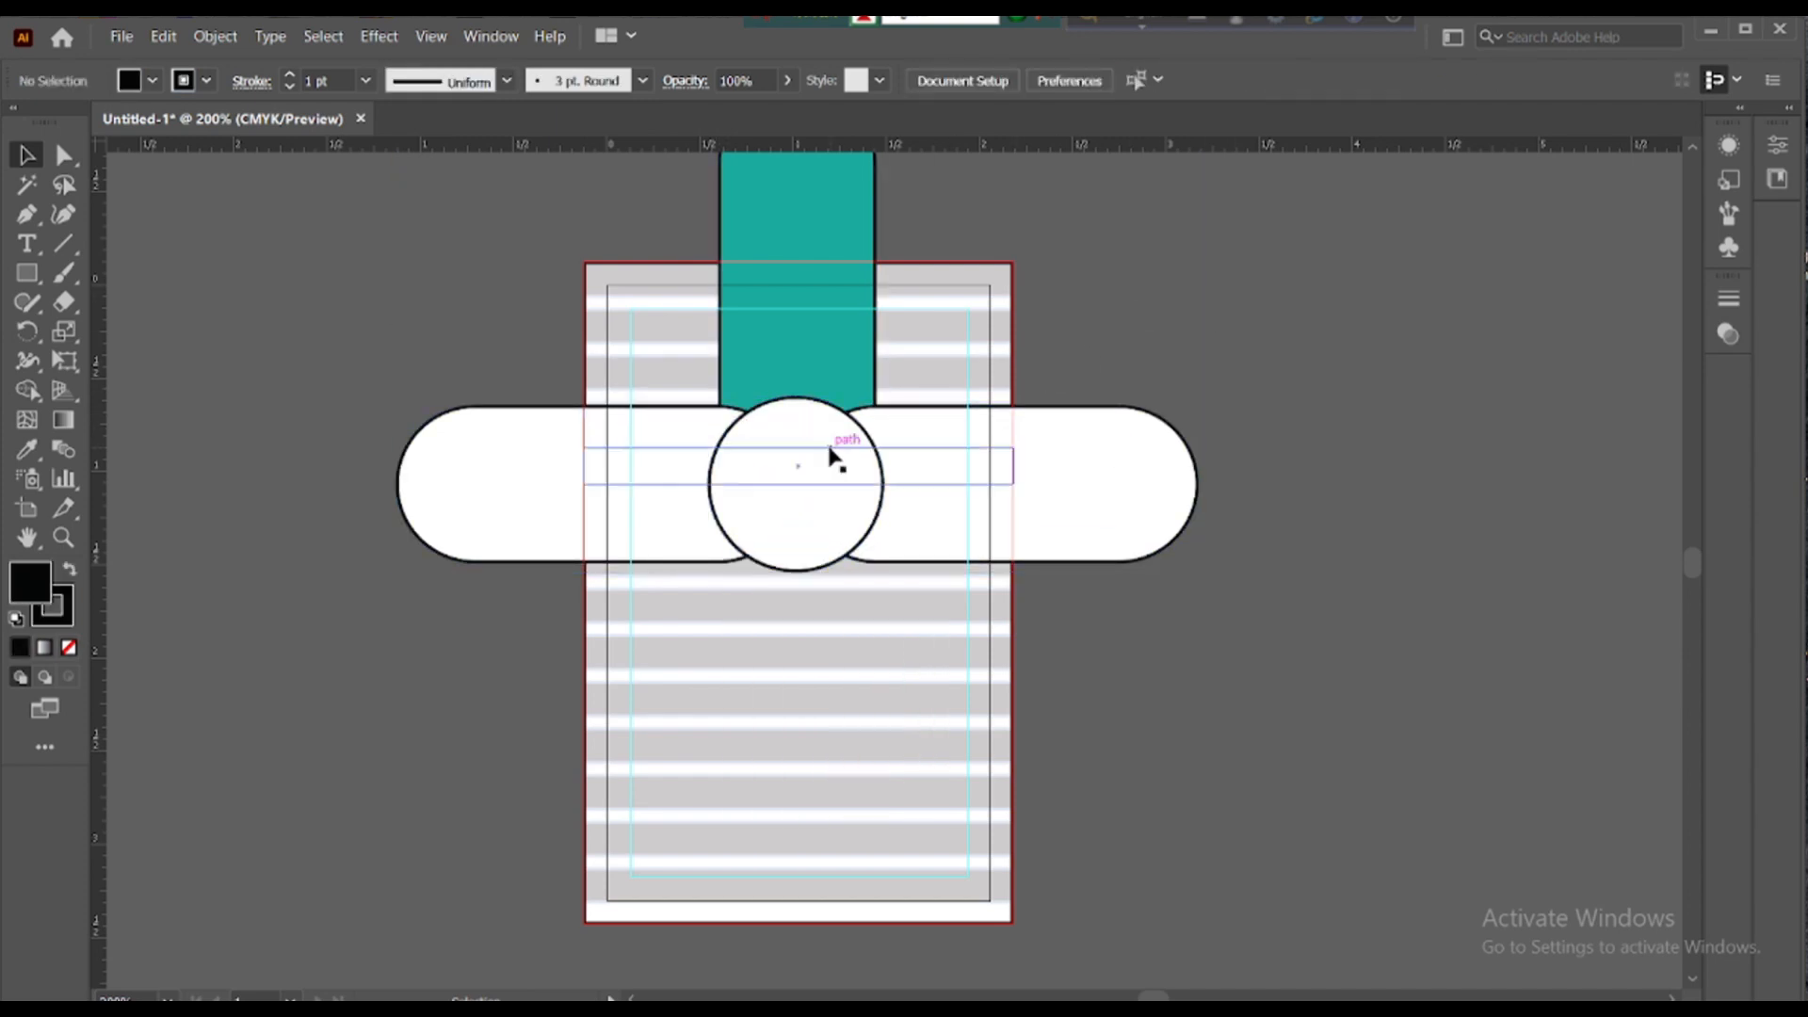
{"action": "left_click", "coordinate": [819, 408]}
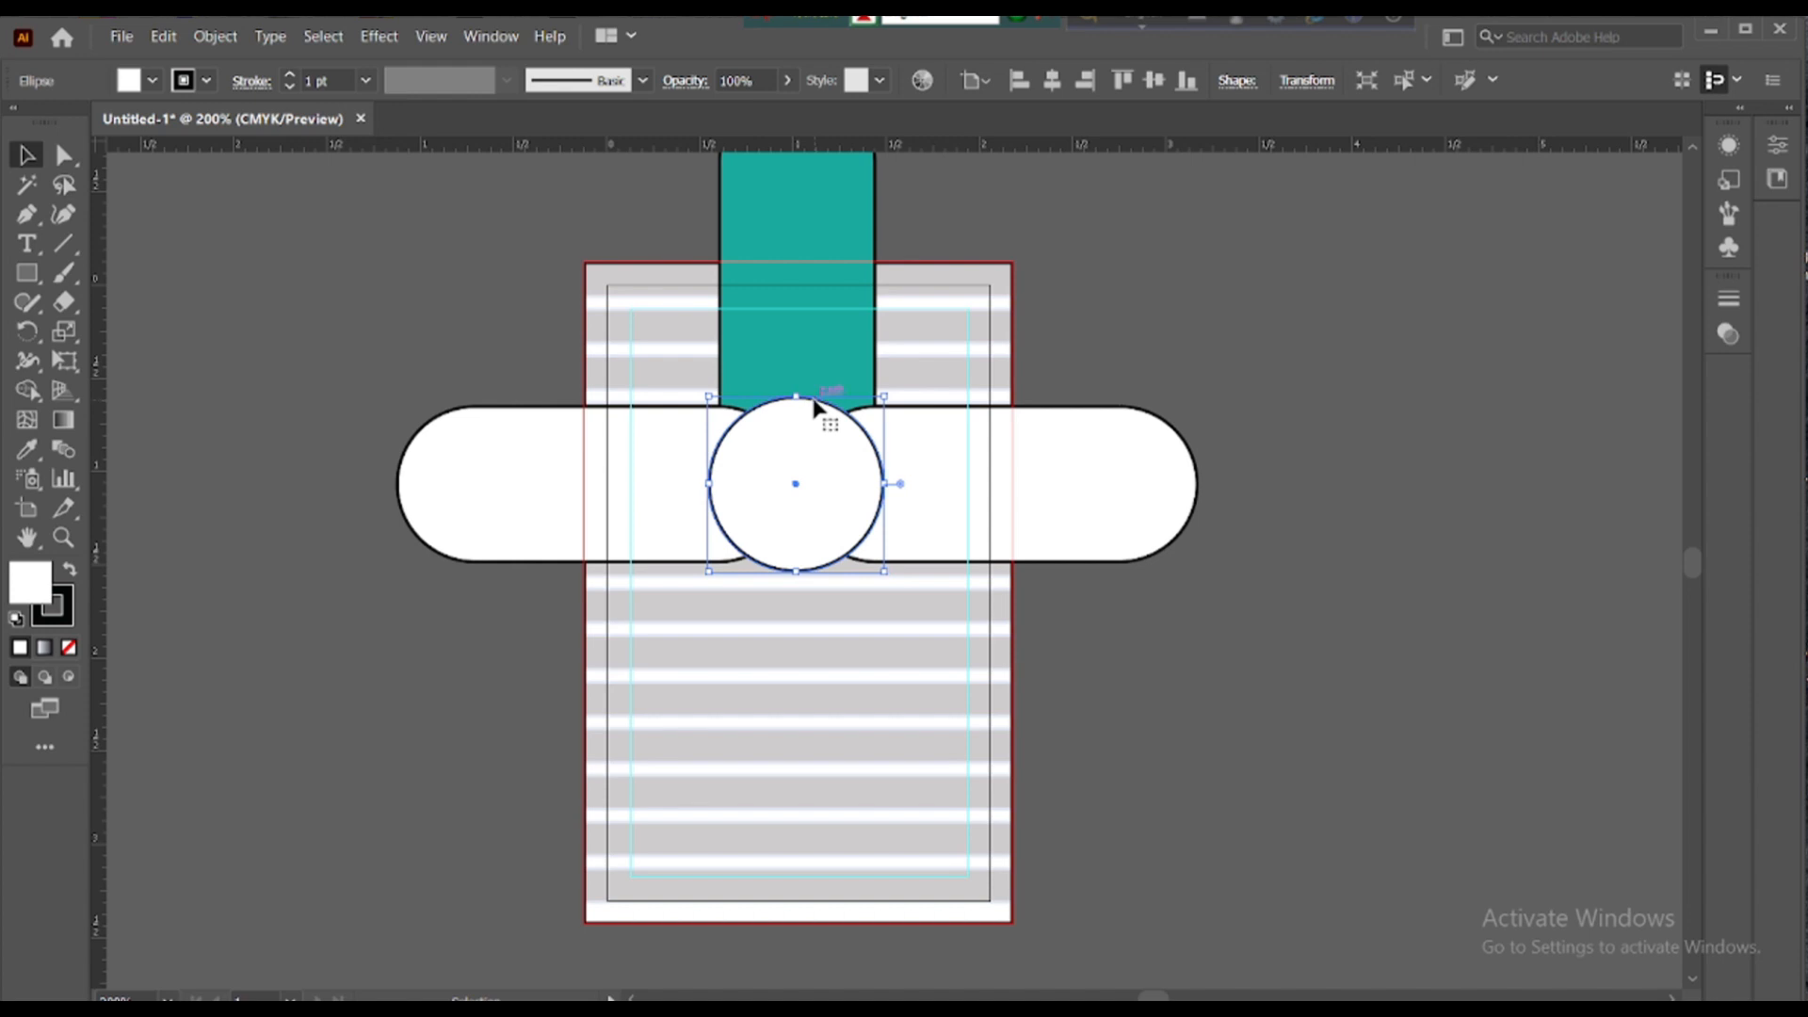
- Place the portrait photo and scale it over the central circle
{"action": "left_click", "coordinate": [122, 35]}
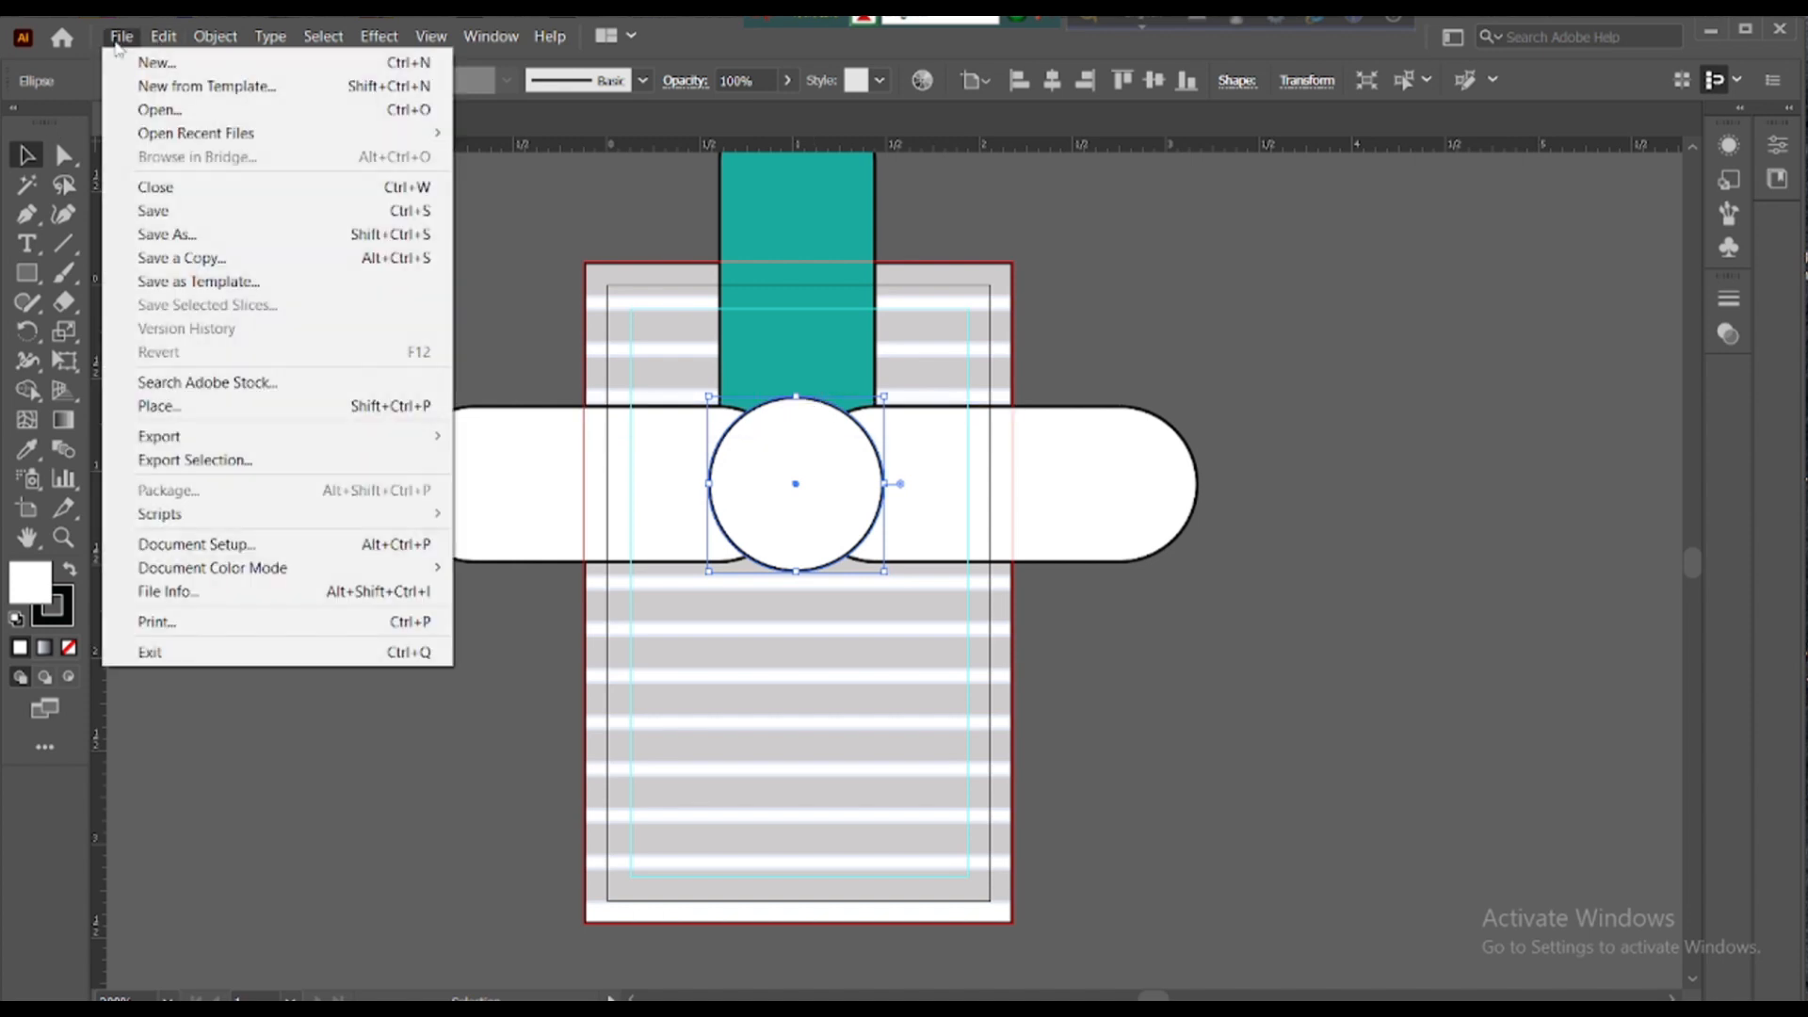
{"action": "left_click", "coordinate": [195, 403]}
{"action": "left_click", "coordinate": [283, 216]}
{"action": "left_click", "coordinate": [552, 629]}
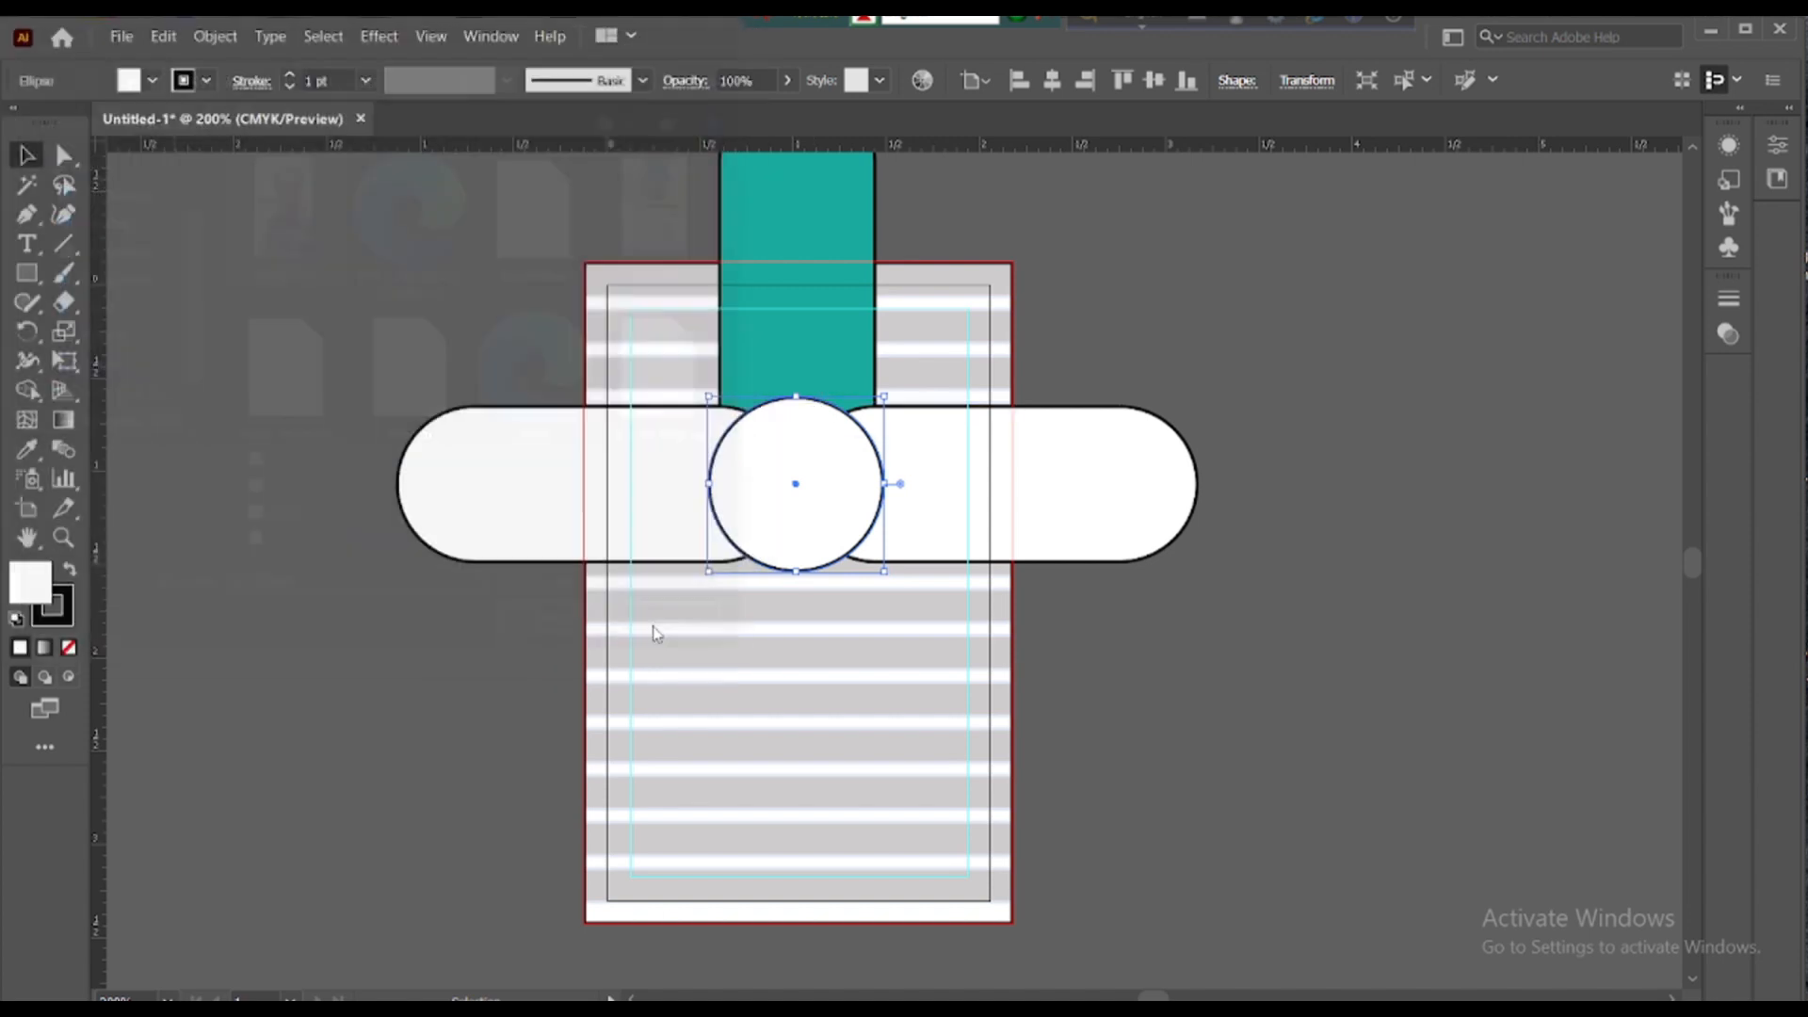
{"action": "left_click", "coordinate": [1084, 356]}
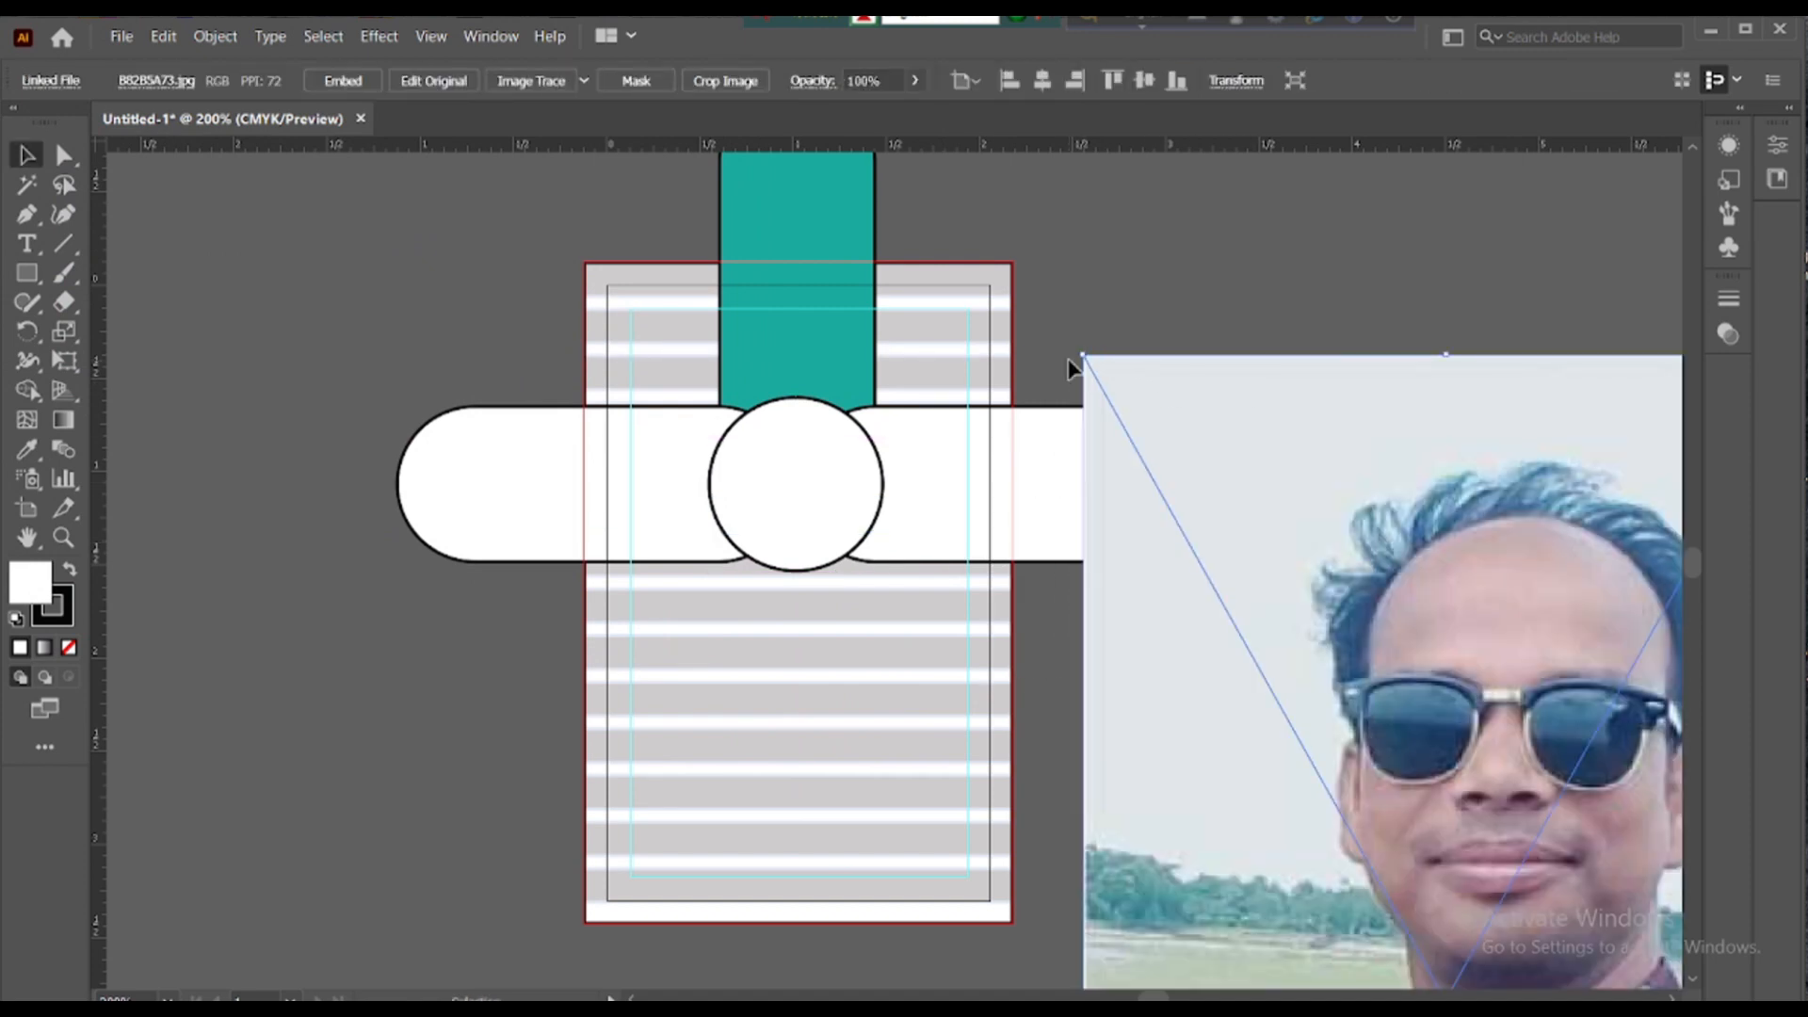
{"action": "left_click_drag", "start_coordinate": [1083, 355], "coordinate": [771, 409]}
- Fill the circle red (ff0000) and embed the placed photo
{"action": "left_click", "coordinate": [882, 475]}
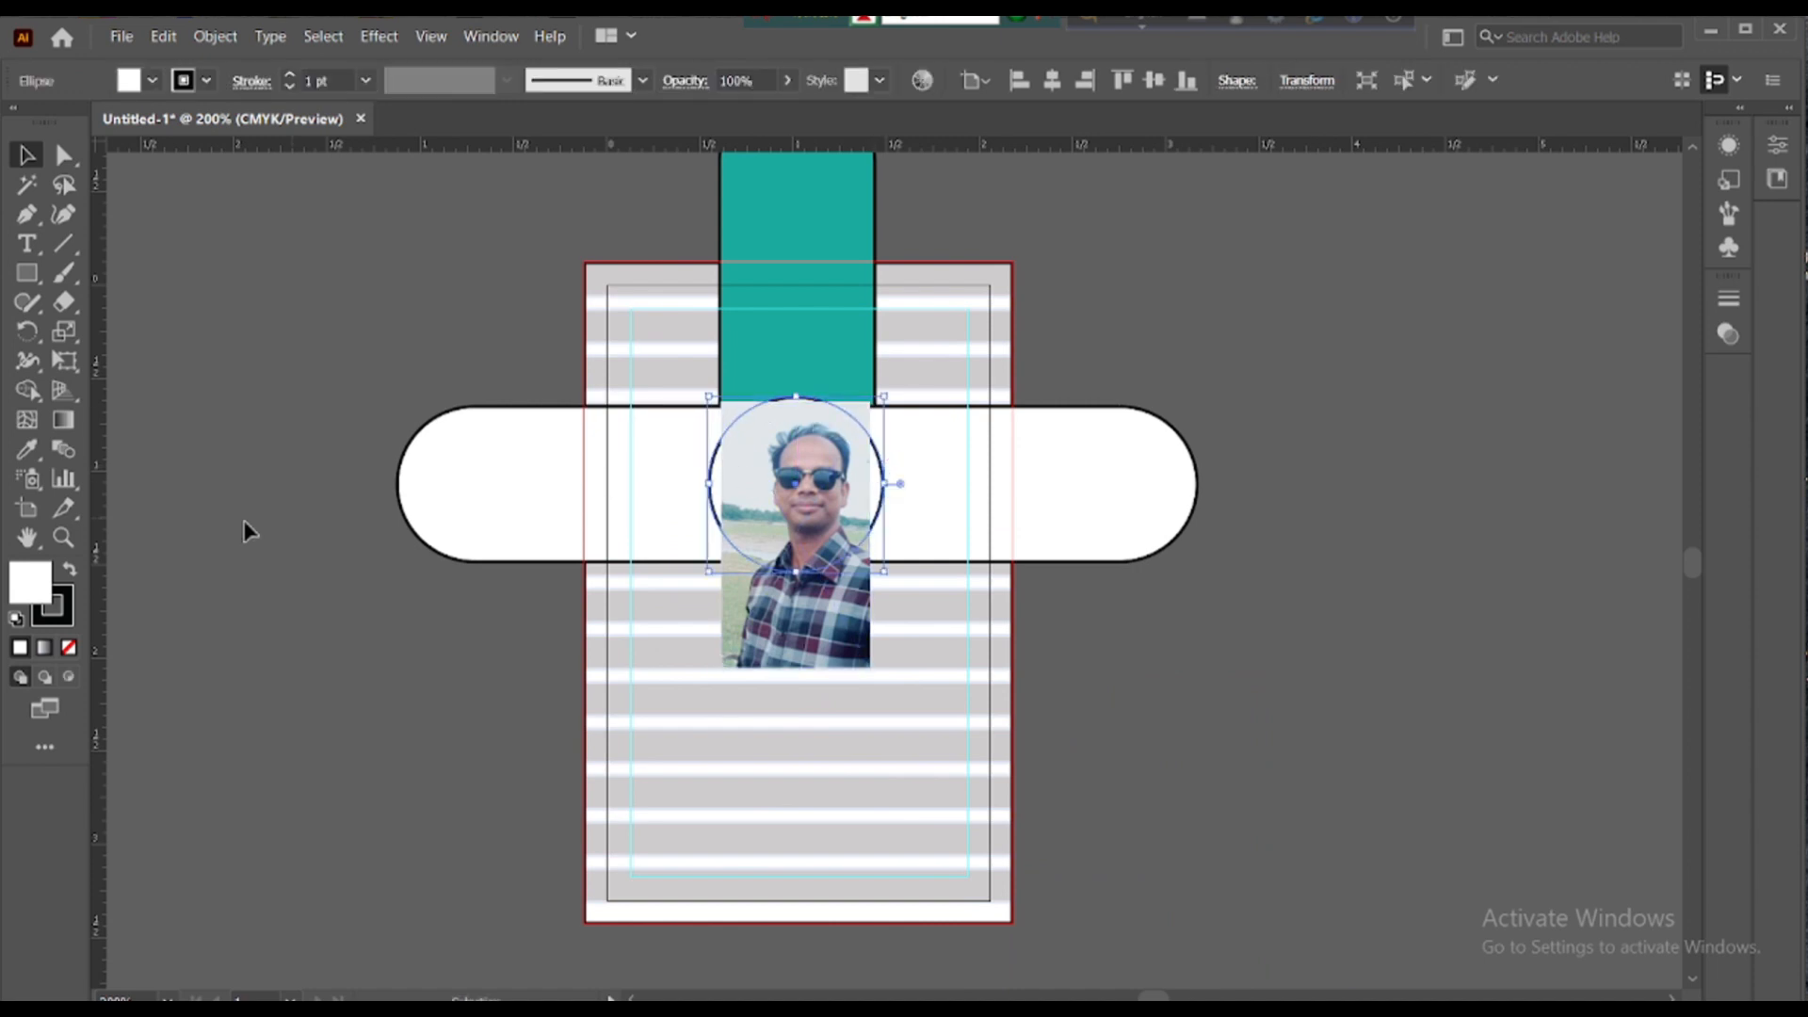
{"action": "double_click", "coordinate": [25, 578]}
{"action": "type", "text": "ff0000"}
{"action": "left_click", "coordinate": [1744, 283]}
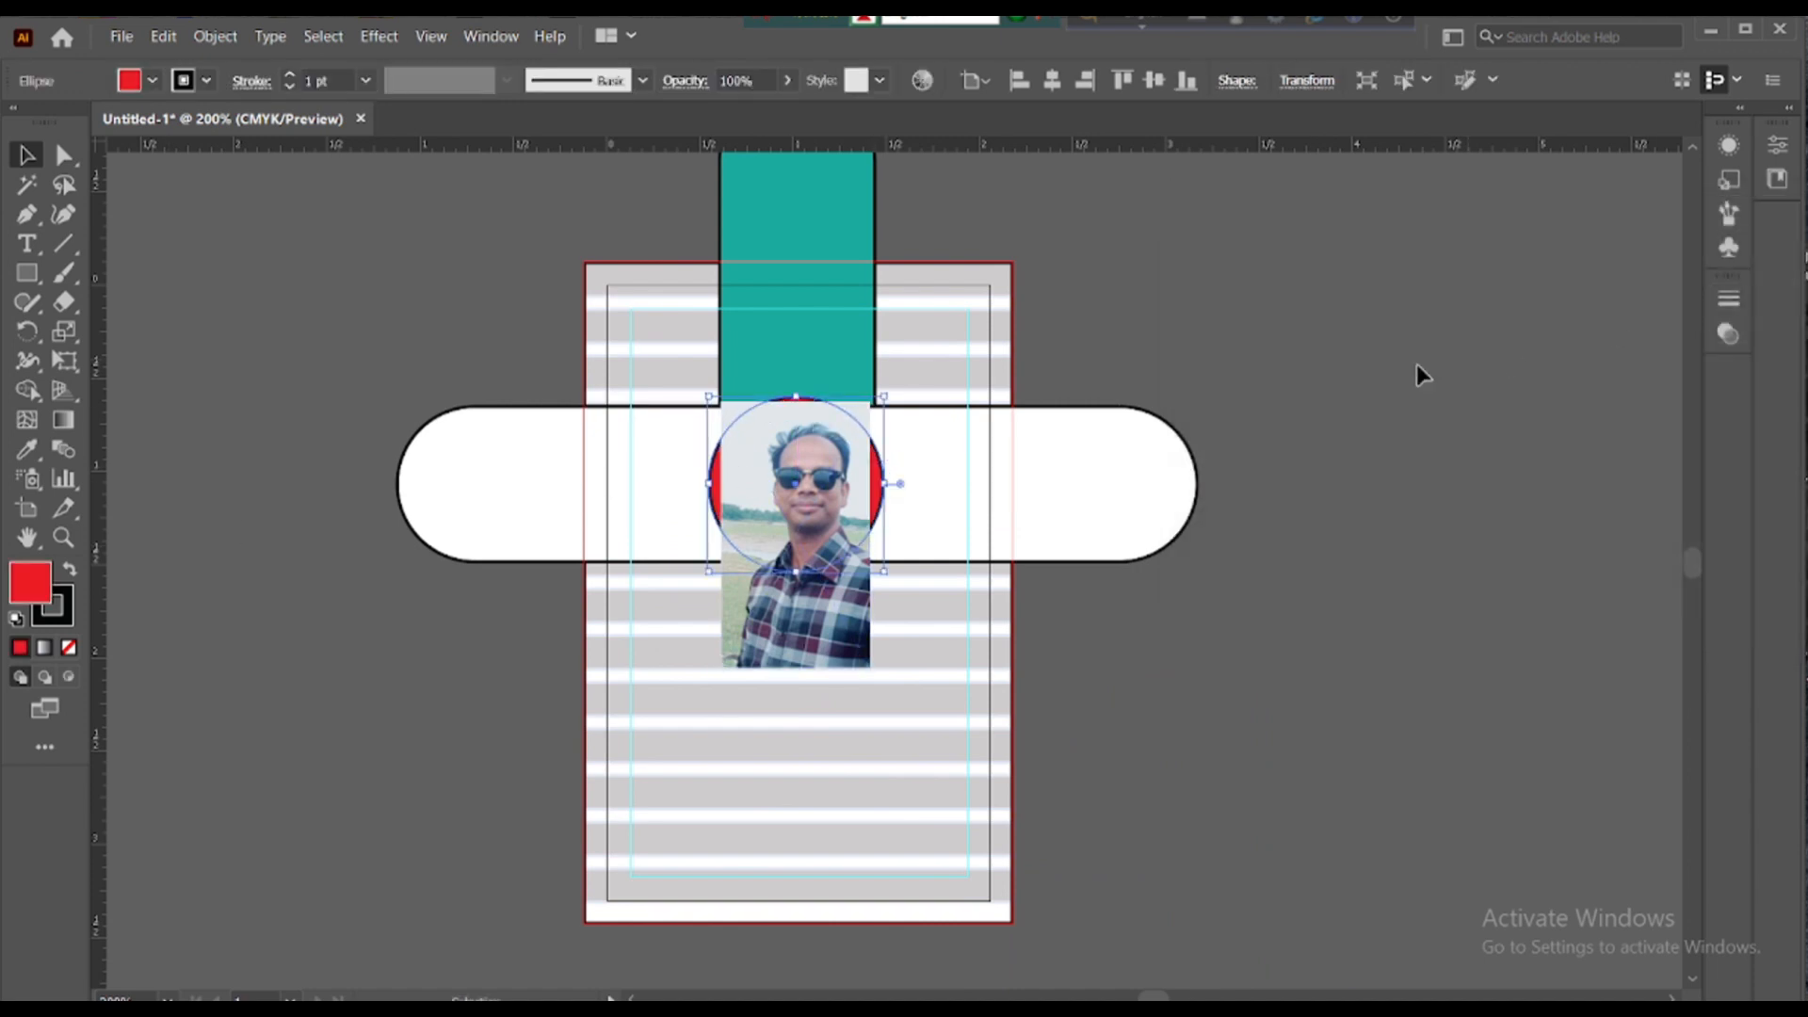
{"action": "left_click", "coordinate": [873, 480], "text": "shift"}
{"action": "left_click", "coordinate": [726, 664]}
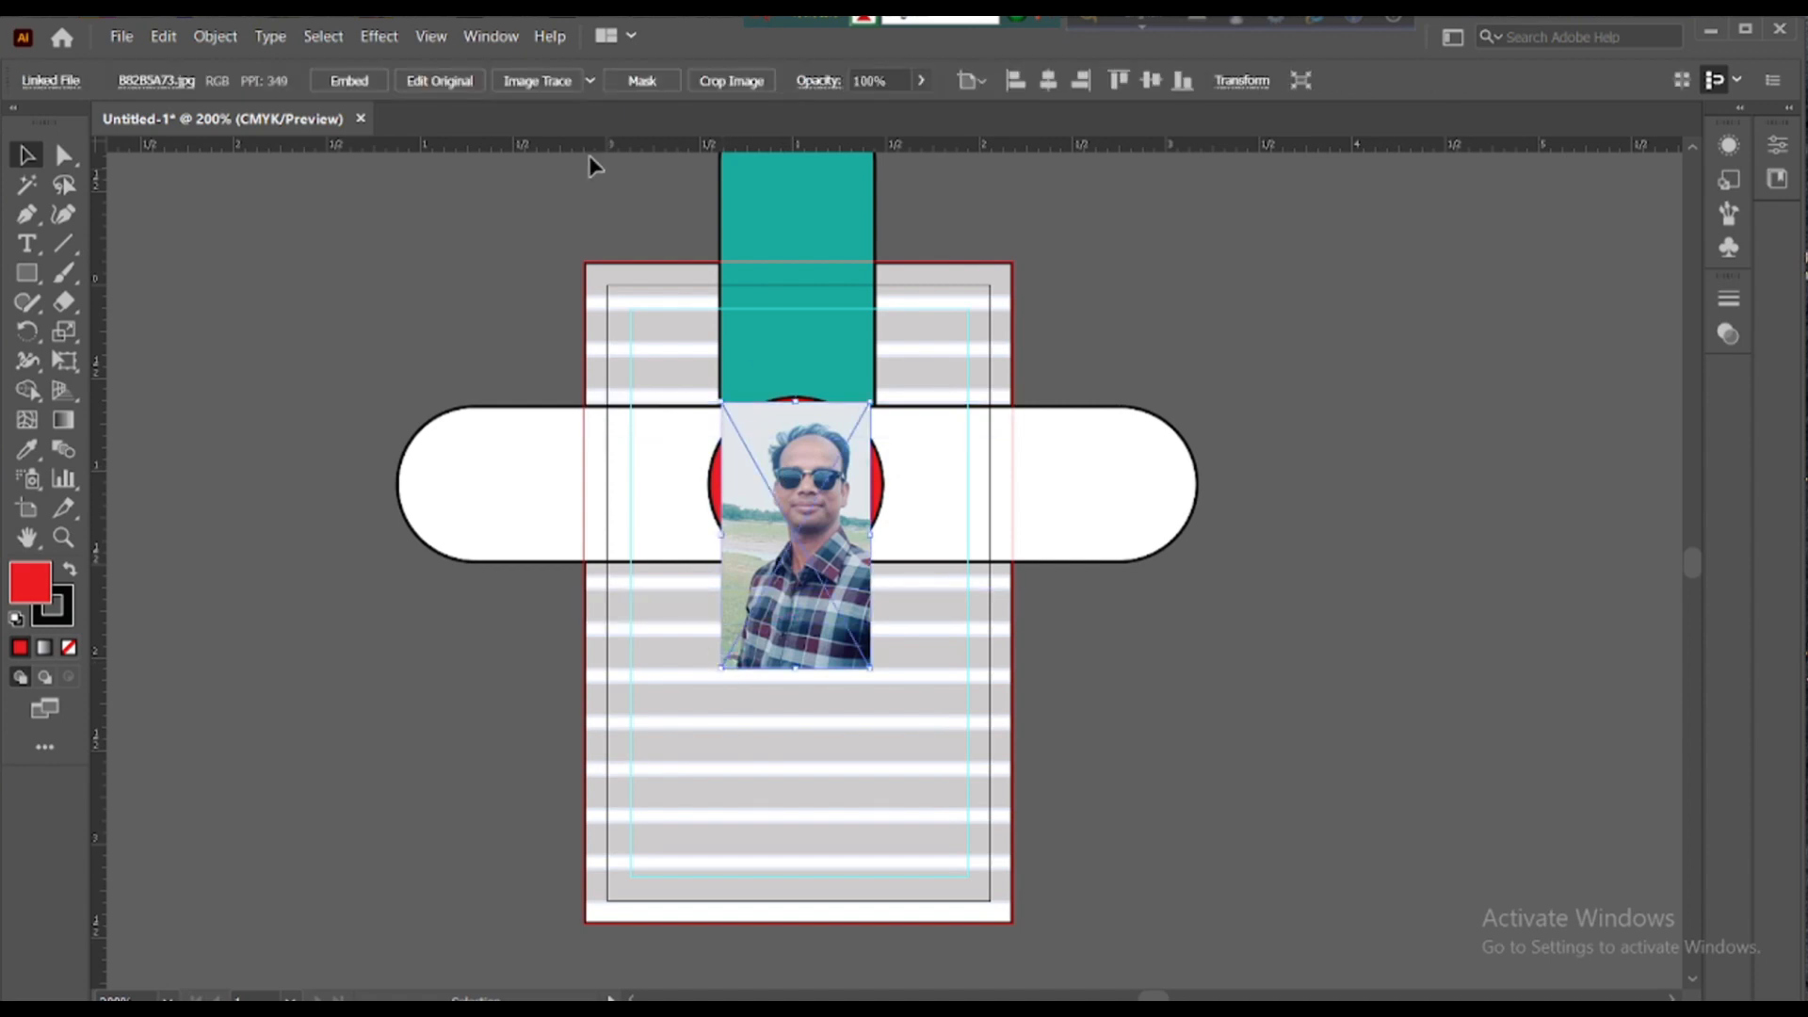
{"action": "left_click", "coordinate": [358, 87]}
- Bring the circle in front of the photo and make a clipping mask from both
{"action": "left_click", "coordinate": [879, 466]}
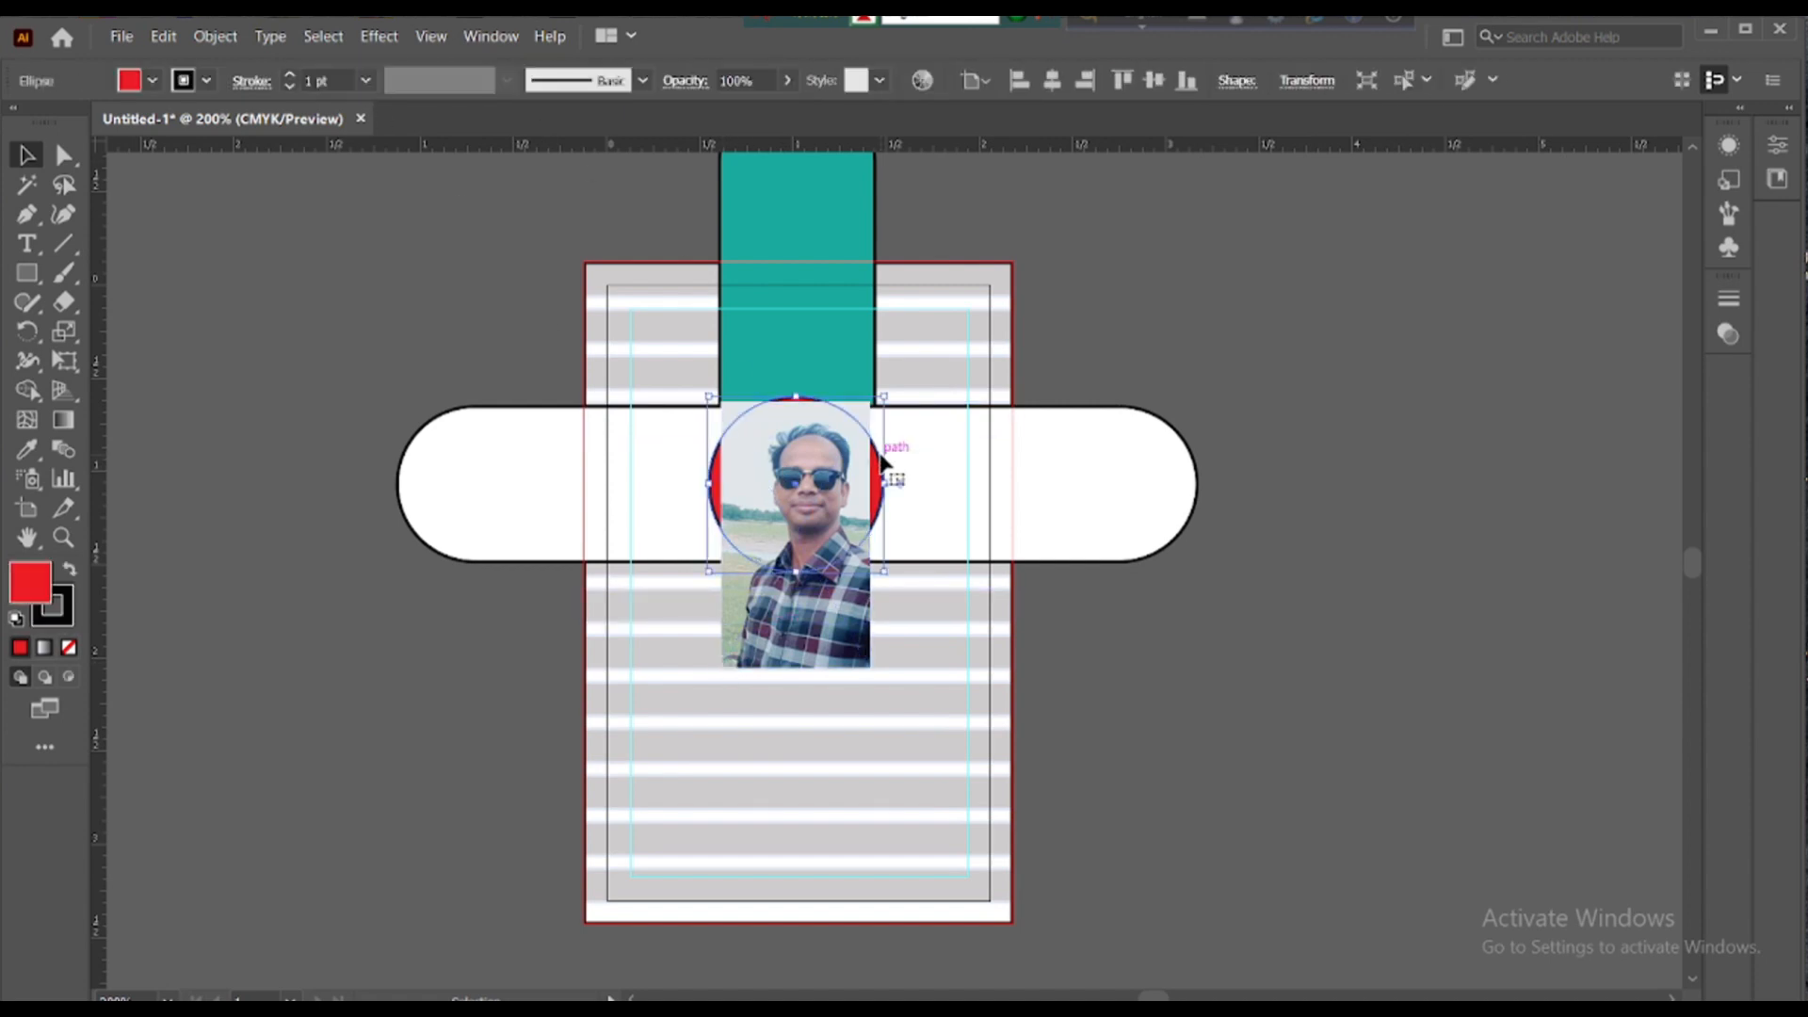
{"action": "right_click", "coordinate": [796, 479]}
{"action": "mouse_move", "coordinate": [857, 862]}
{"action": "left_click", "coordinate": [1175, 860]}
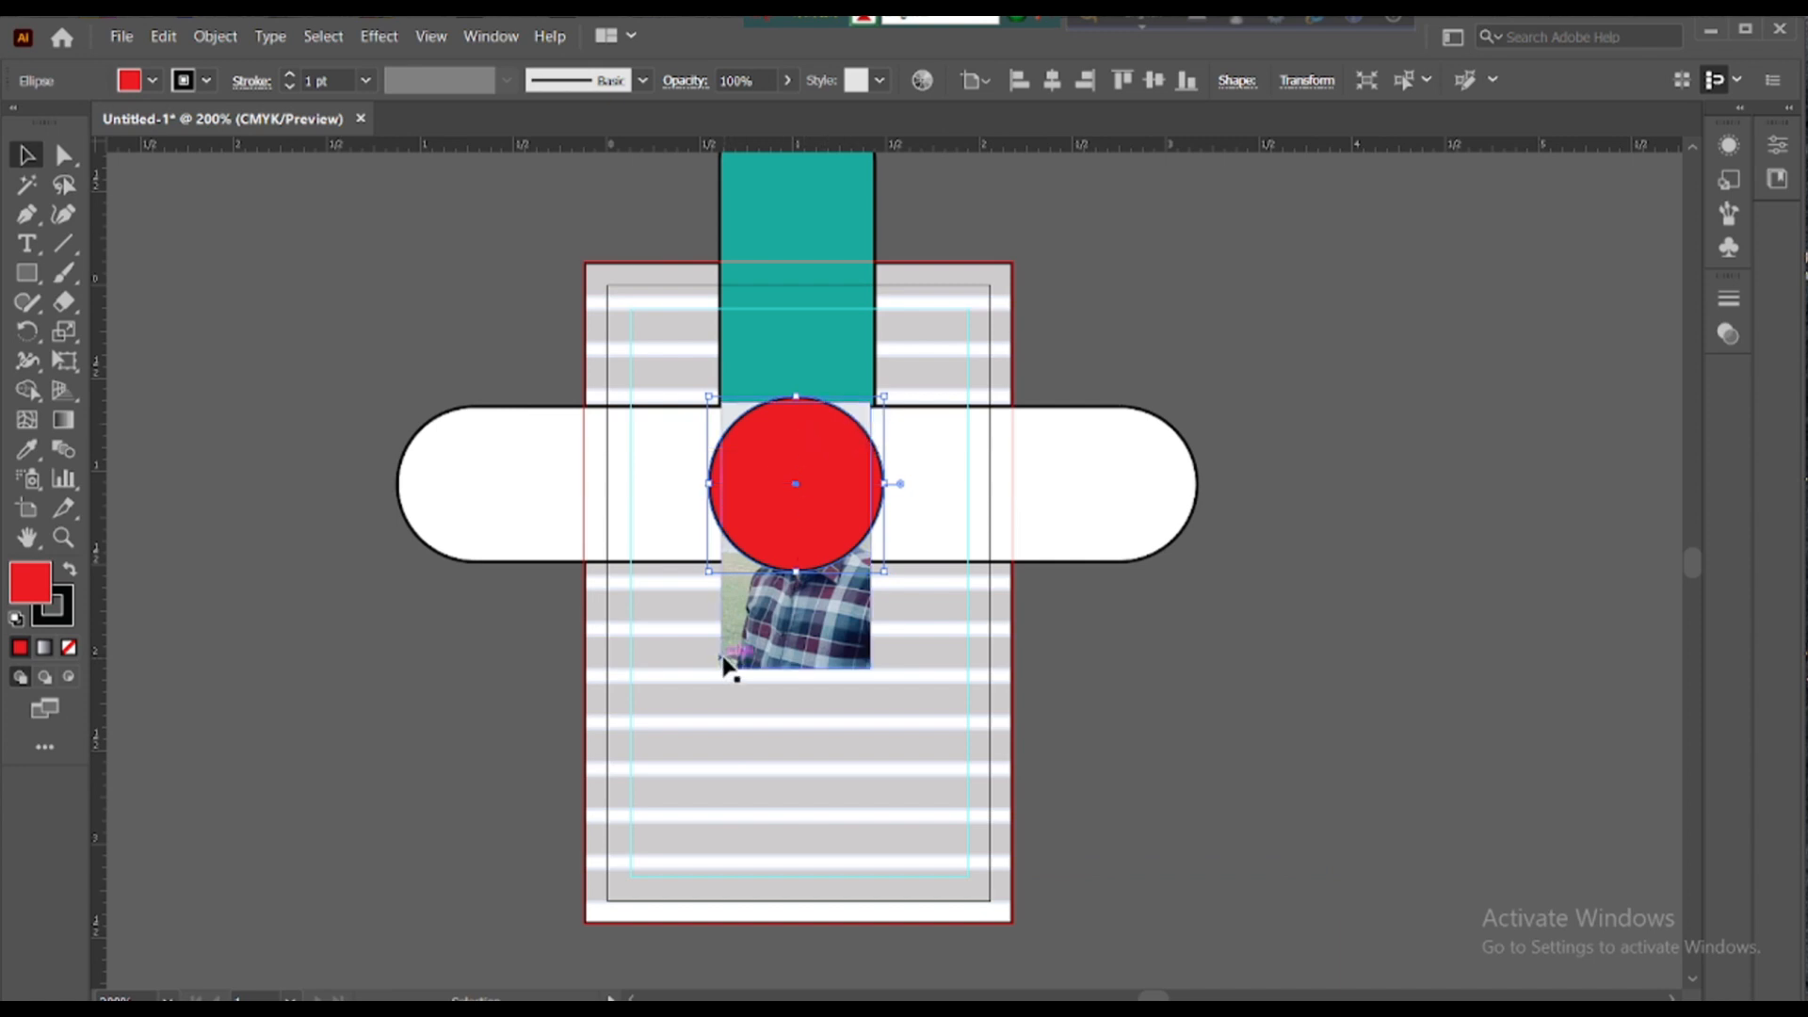
{"action": "left_click", "coordinate": [731, 629], "text": "shift"}
{"action": "right_click", "coordinate": [805, 469]}
{"action": "left_click", "coordinate": [861, 656]}
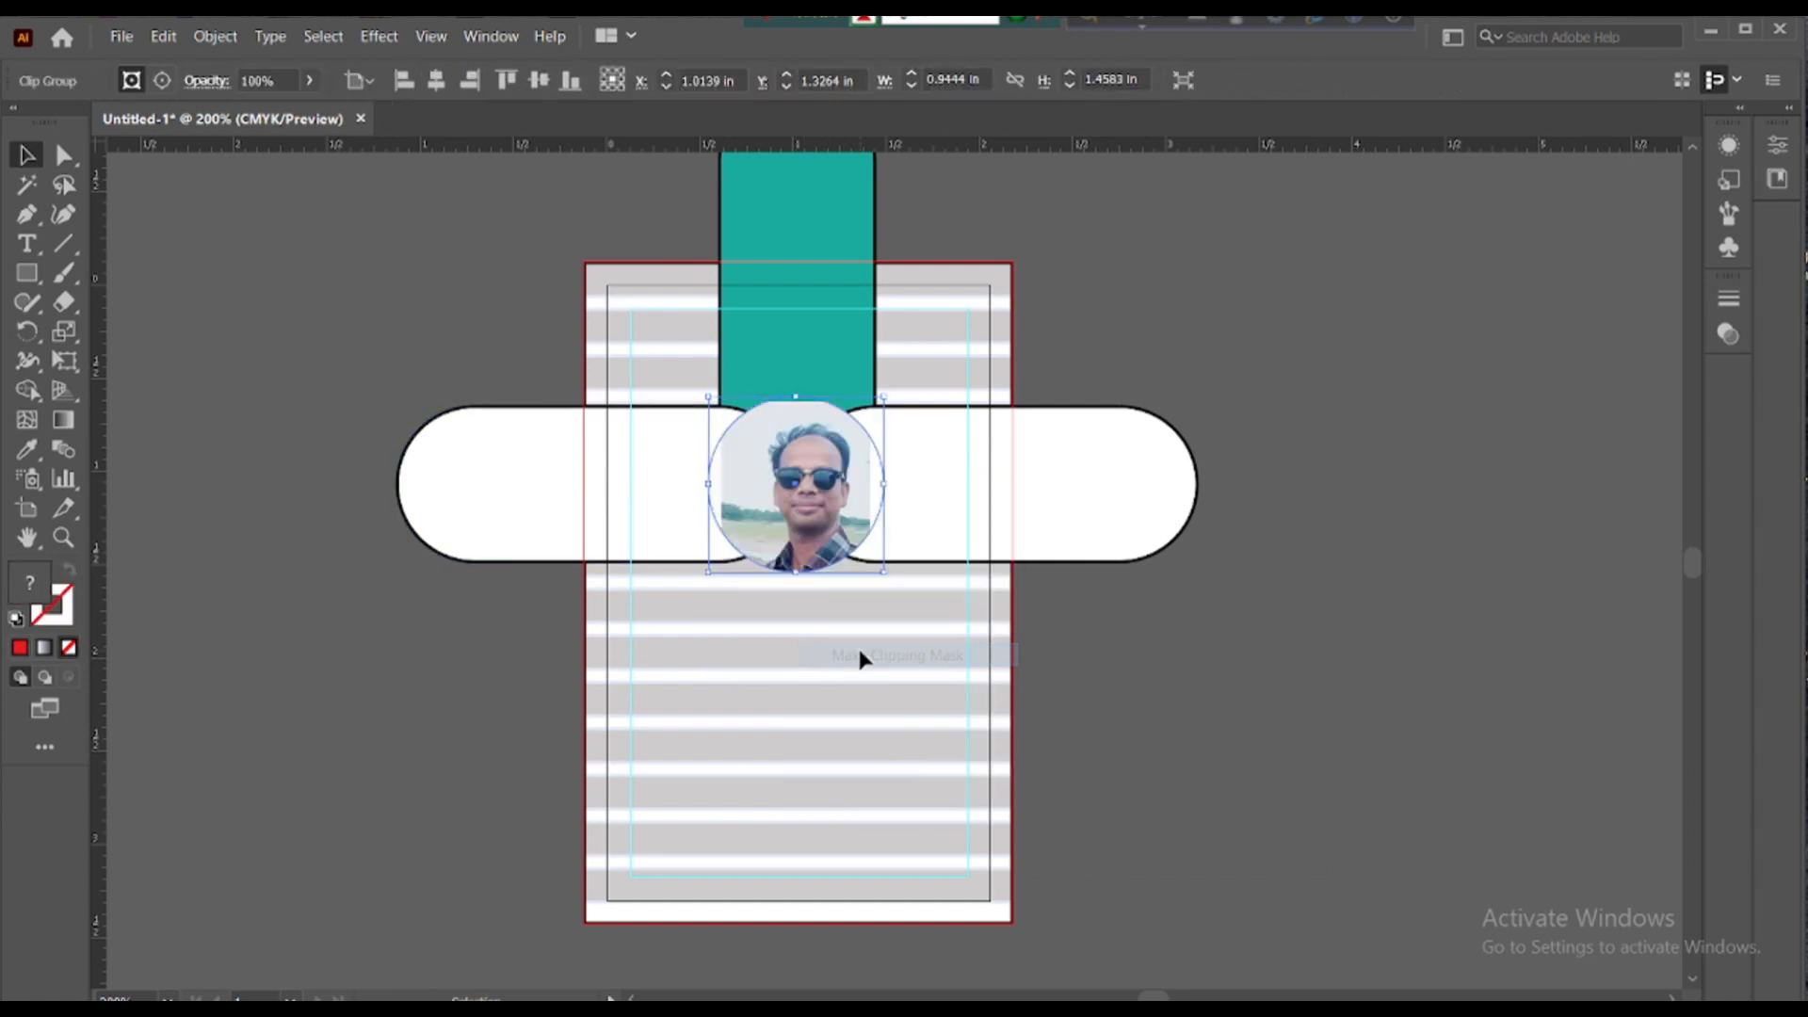
- Scale the portrait down inside the circular mask and widen it on both sides
{"action": "left_click", "coordinate": [162, 80]}
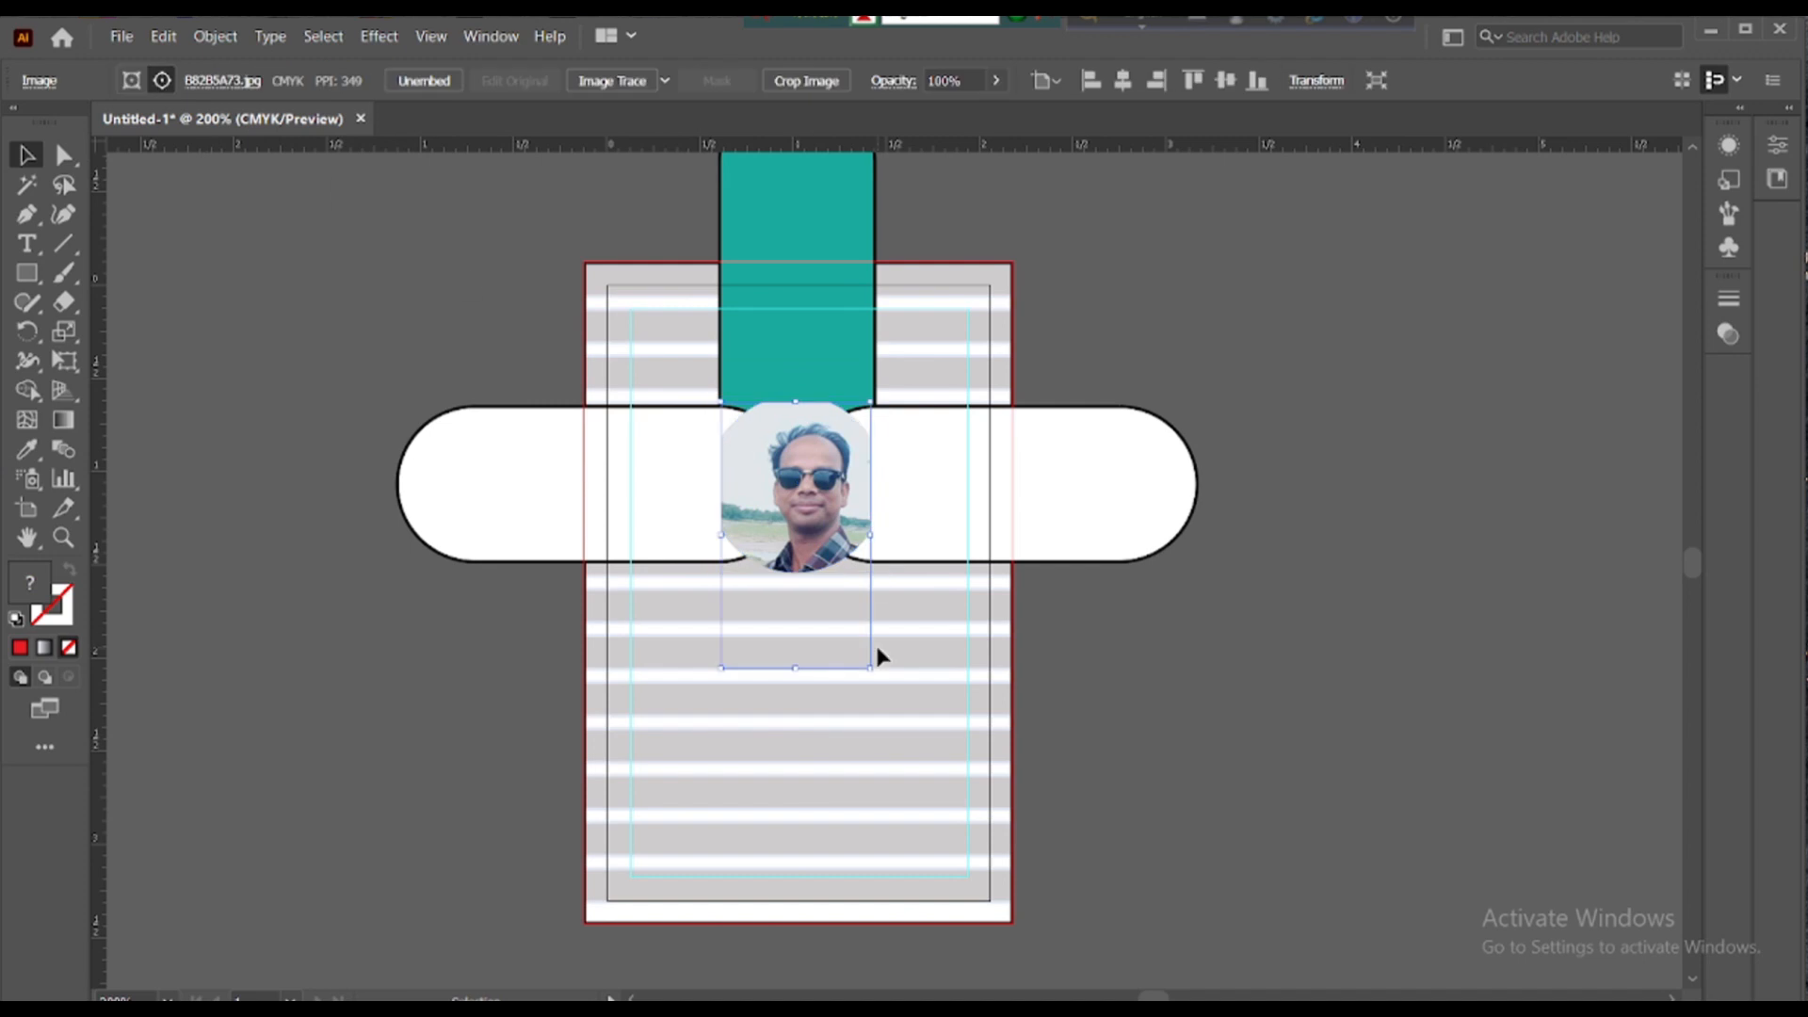
{"action": "left_click_drag", "start_coordinate": [867, 674], "coordinate": [846, 623]}
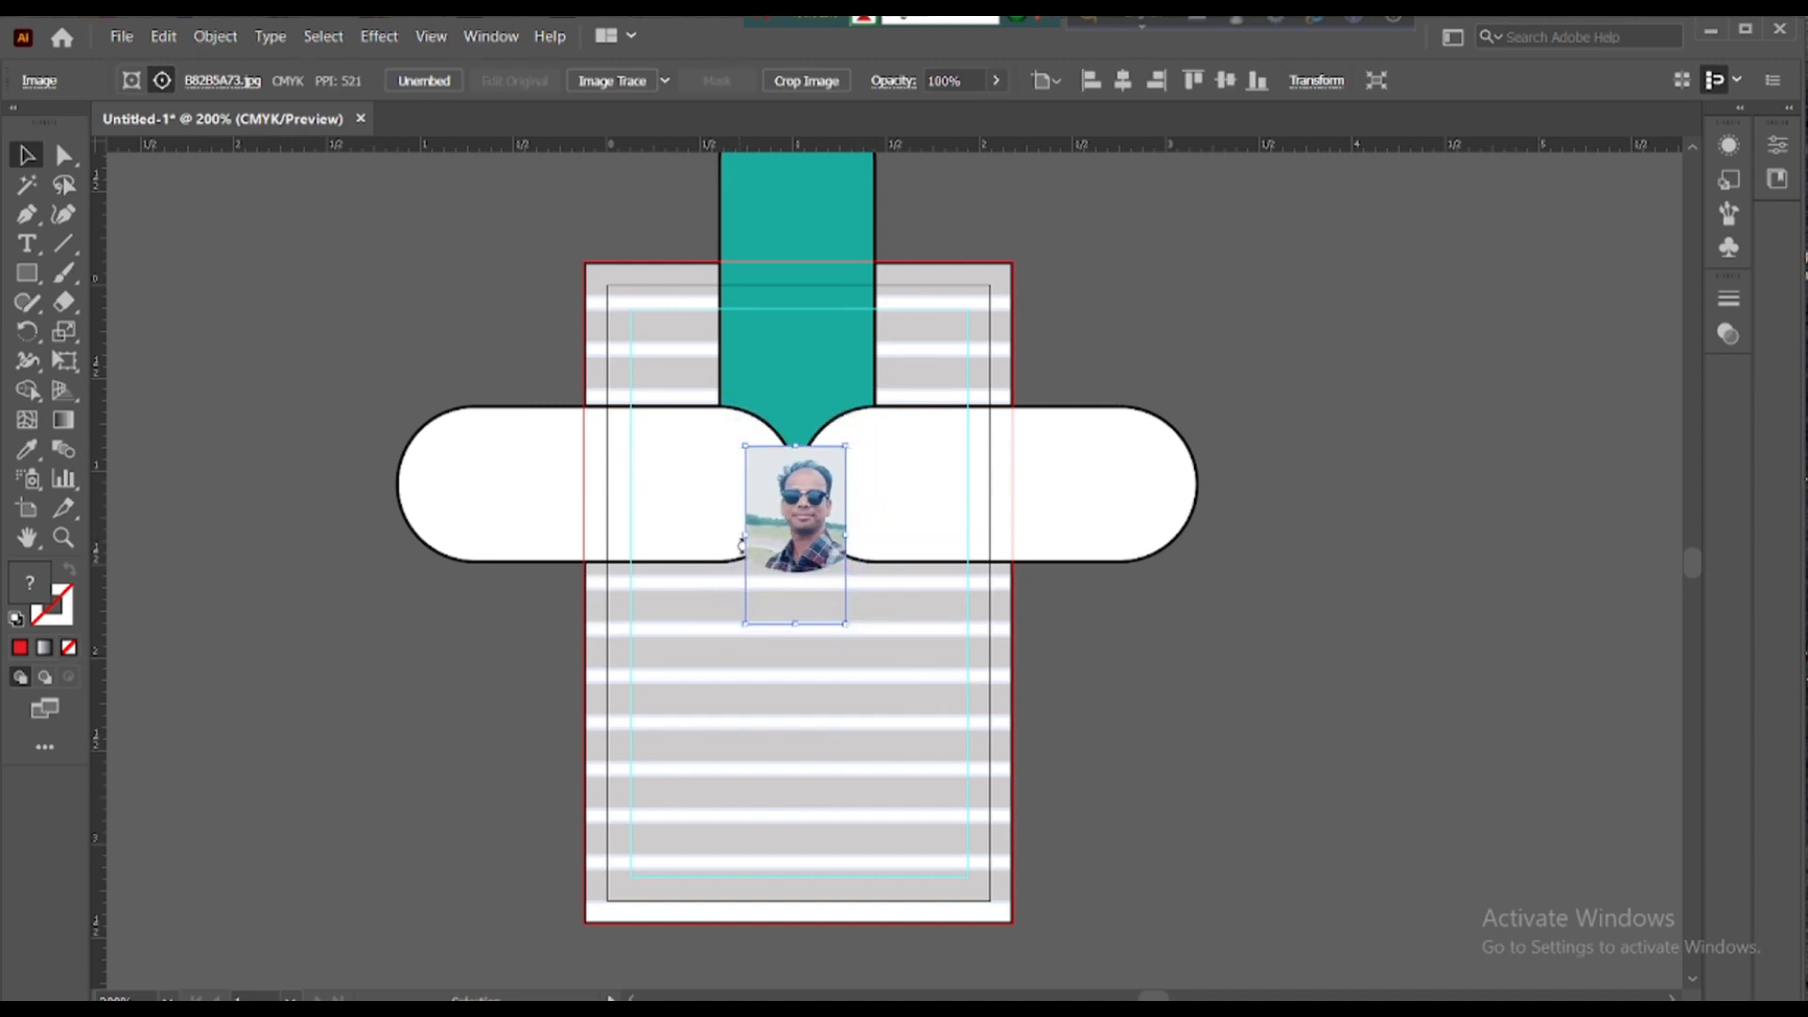
{"action": "left_click_drag", "start_coordinate": [744, 537], "coordinate": [708, 535]}
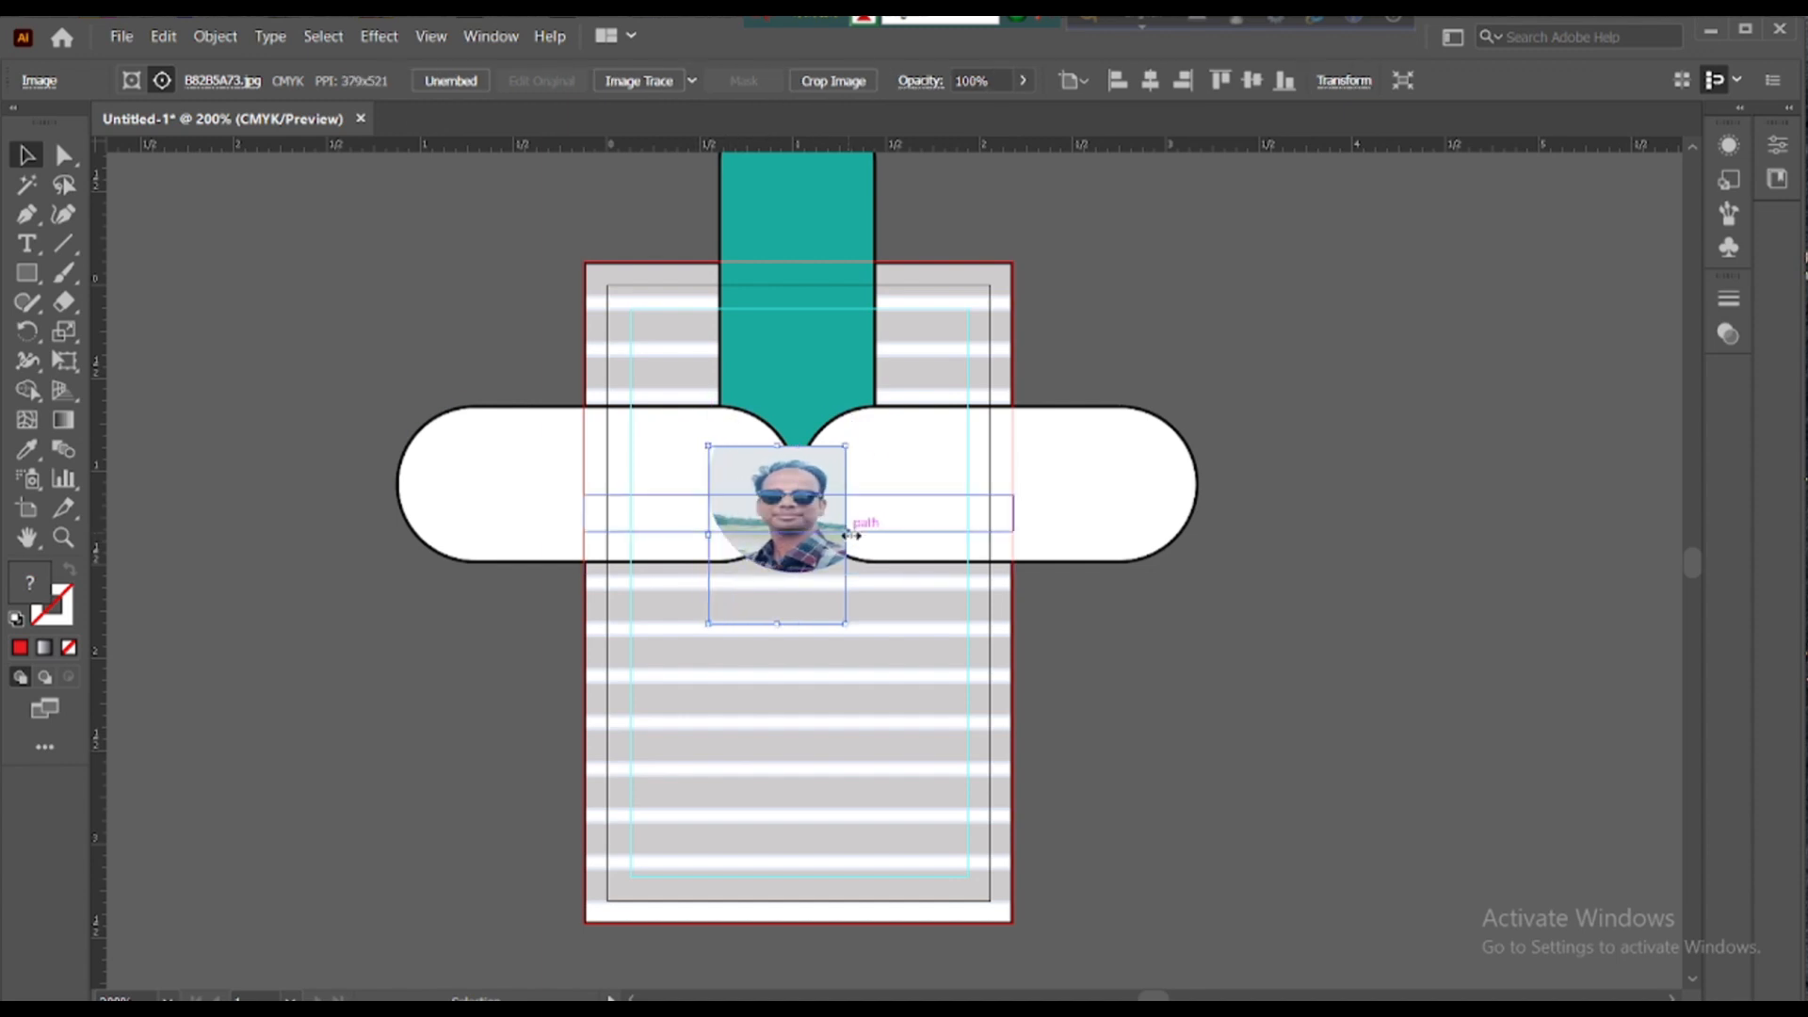
{"action": "left_click_drag", "start_coordinate": [845, 534], "coordinate": [808, 527]}
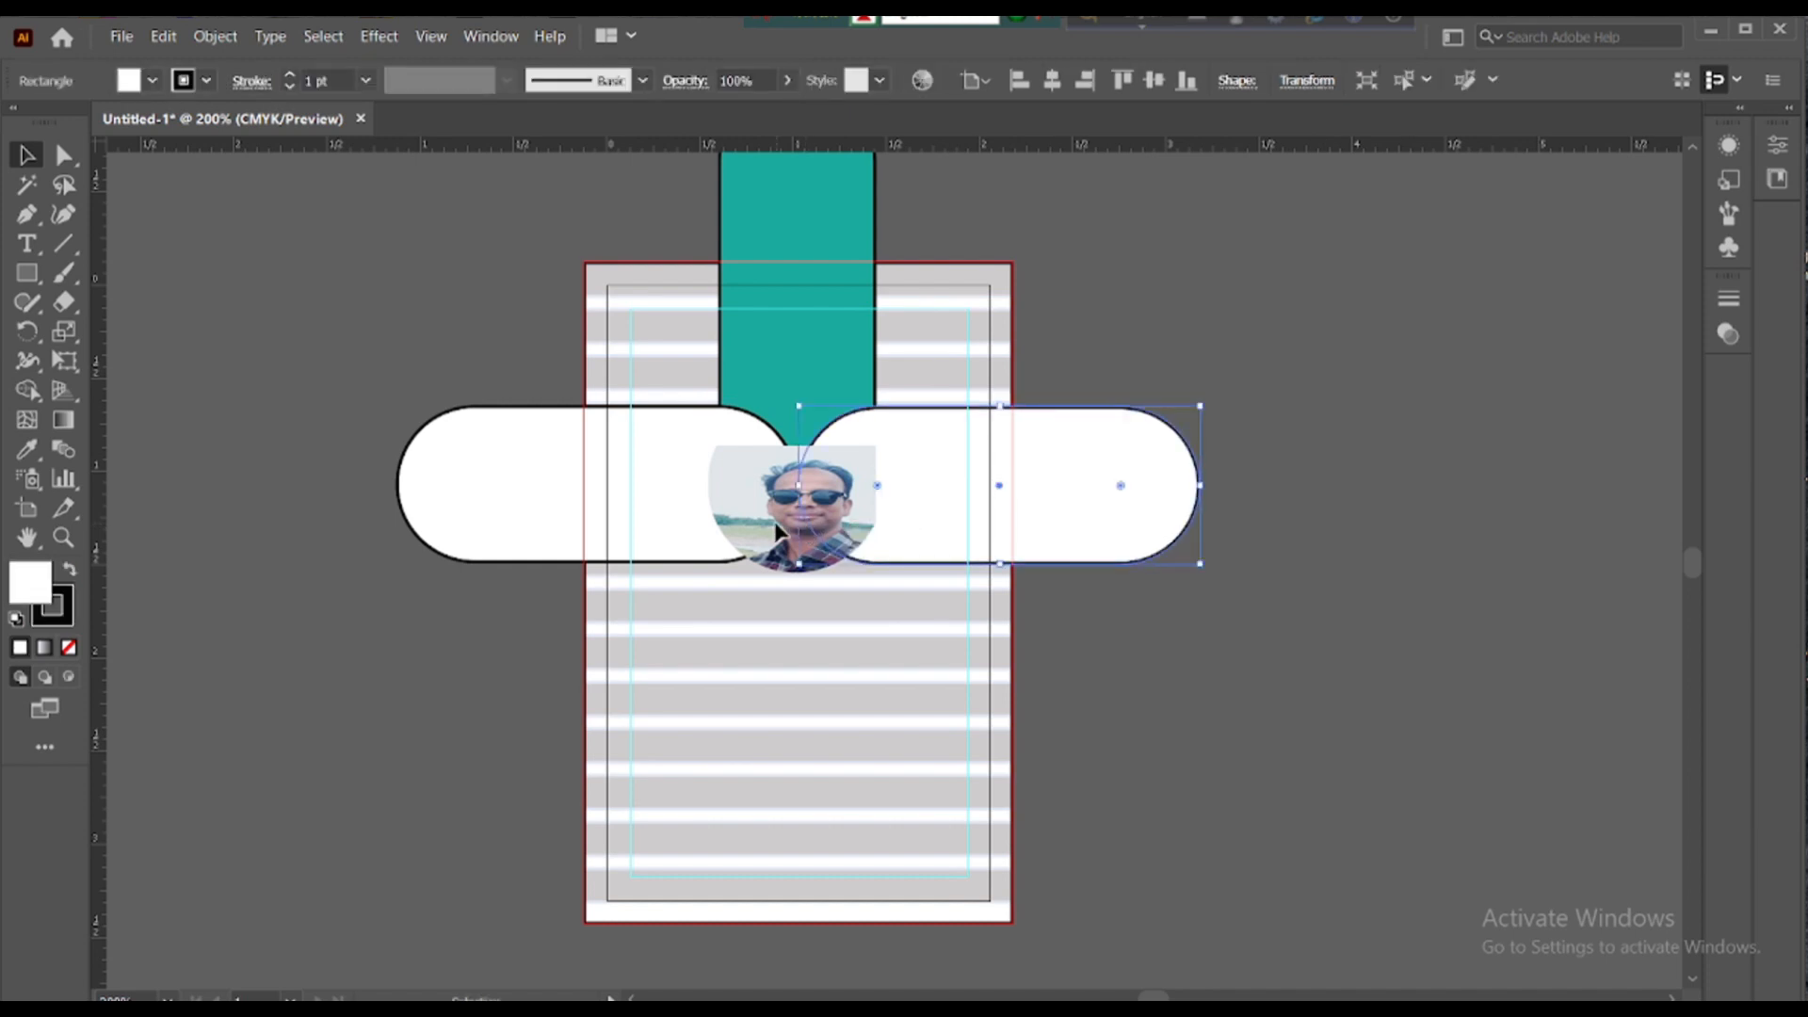
{"action": "left_click", "coordinate": [772, 463]}
- Stretch the masked photo taller upward and a little wider left and right
{"action": "left_click", "coordinate": [744, 561]}
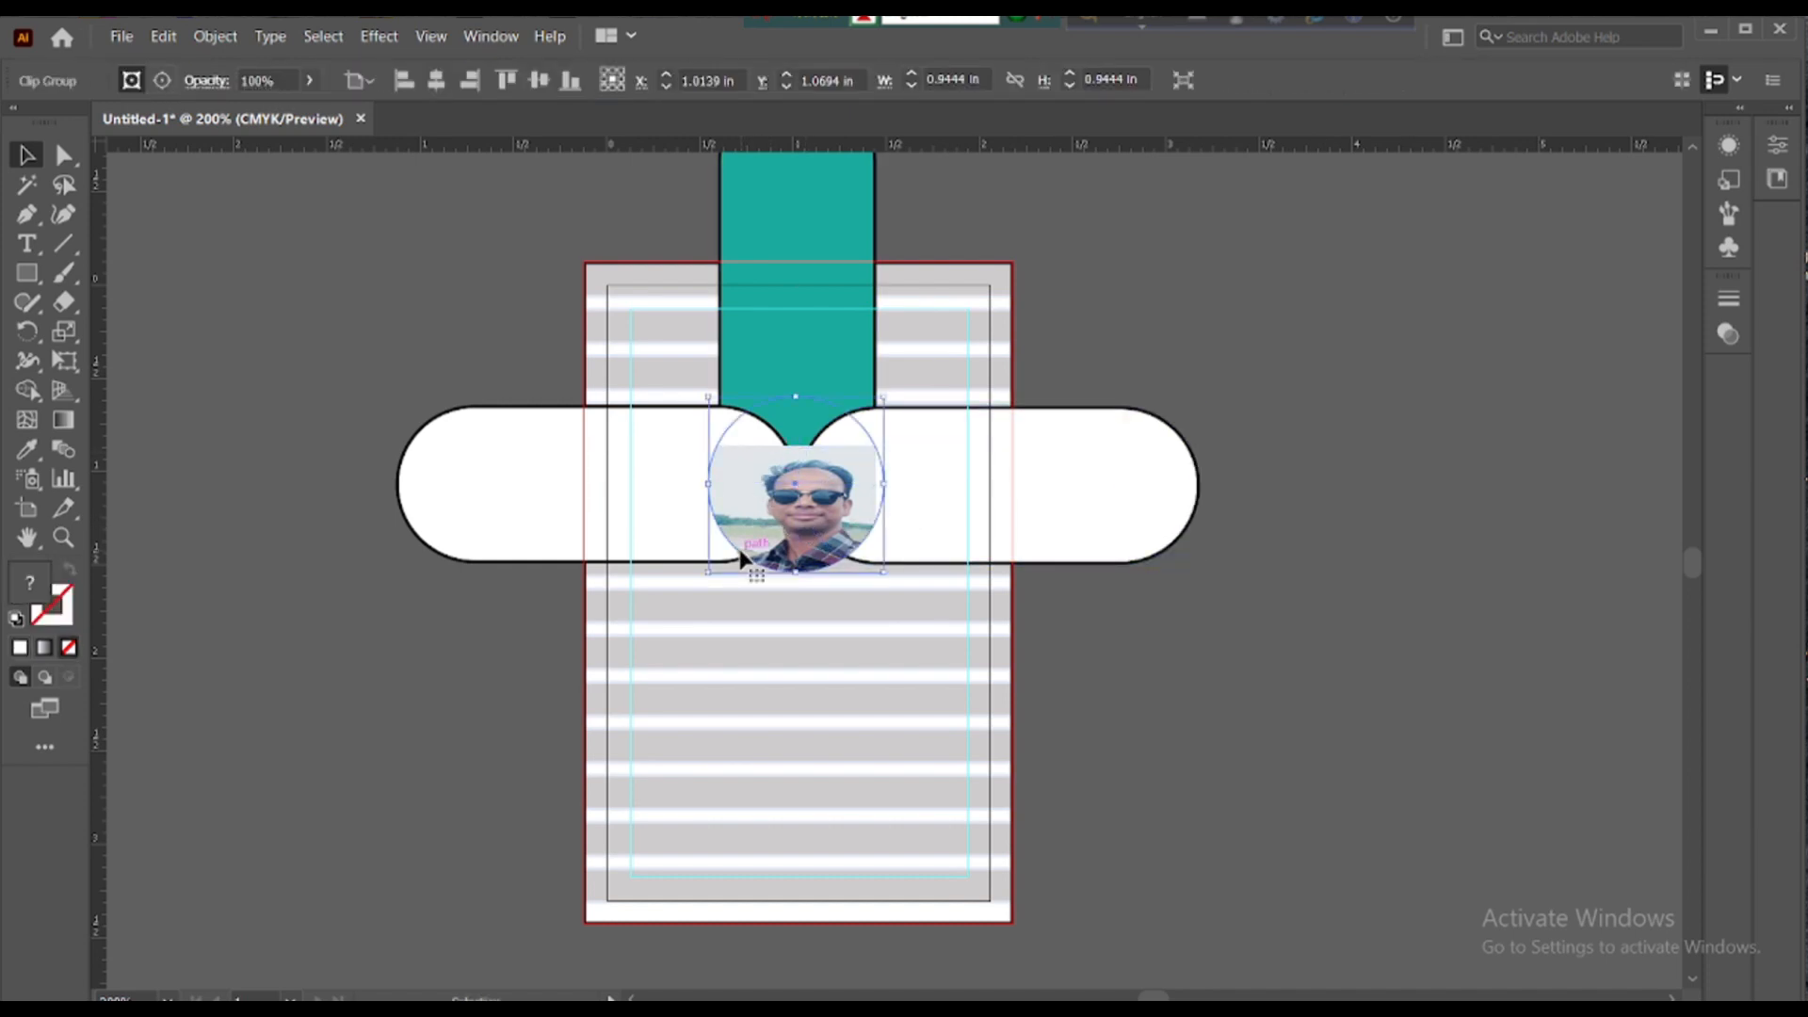
{"action": "left_click", "coordinate": [791, 466]}
{"action": "left_click_drag", "start_coordinate": [798, 449], "coordinate": [800, 382]}
{"action": "left_click_drag", "start_coordinate": [879, 505], "coordinate": [892, 505]}
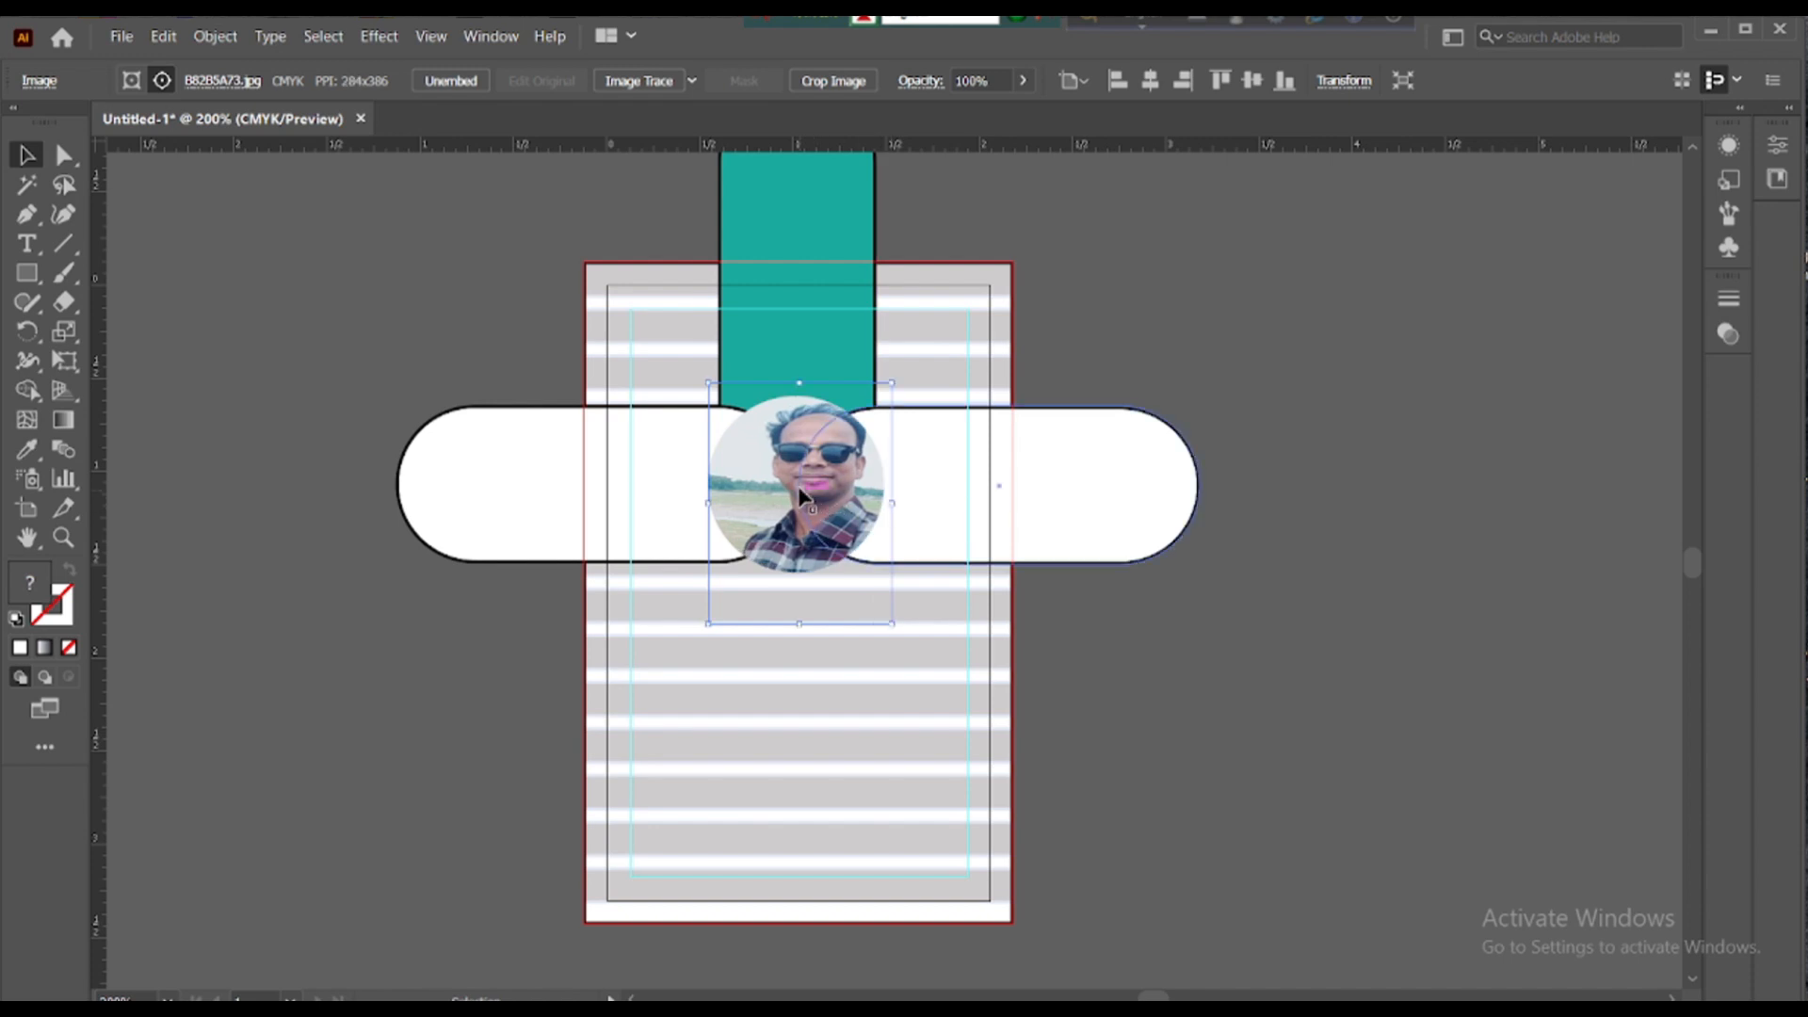
{"action": "left_click_drag", "start_coordinate": [708, 504], "coordinate": [695, 509]}
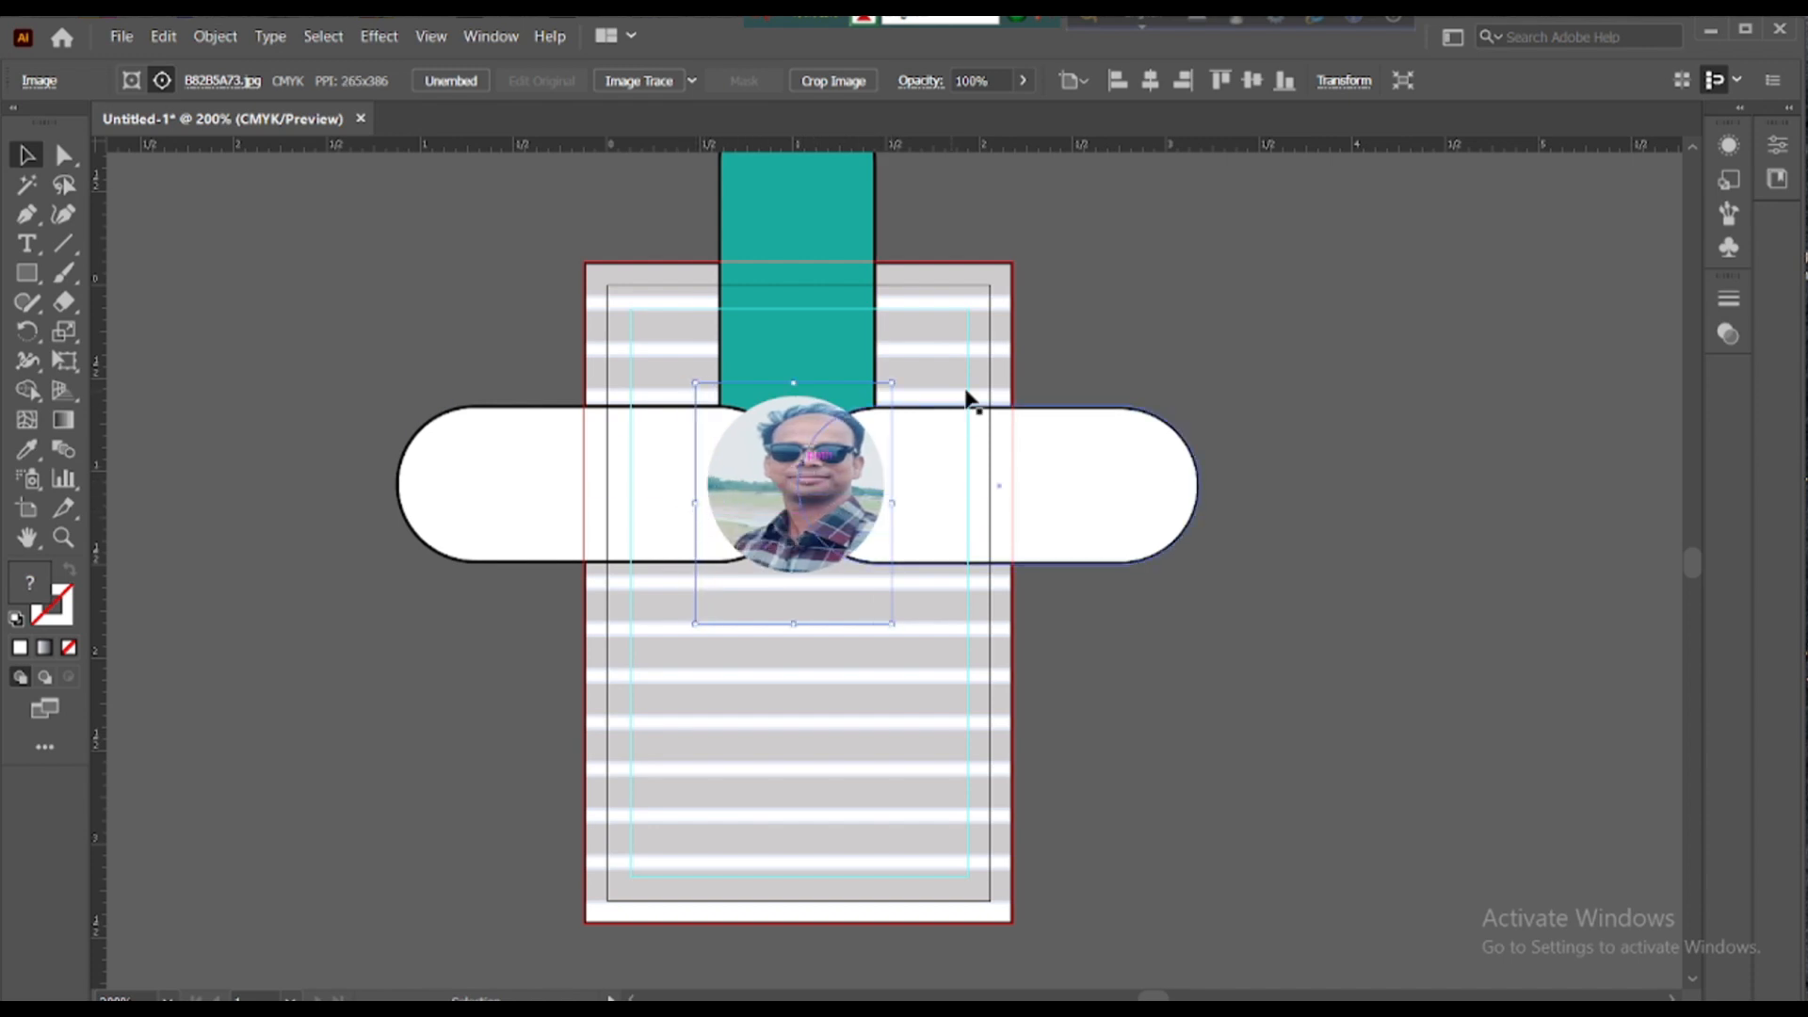
- Select the whole masked photo group and make its stroke the active swatch
{"action": "left_click", "coordinate": [1098, 335]}
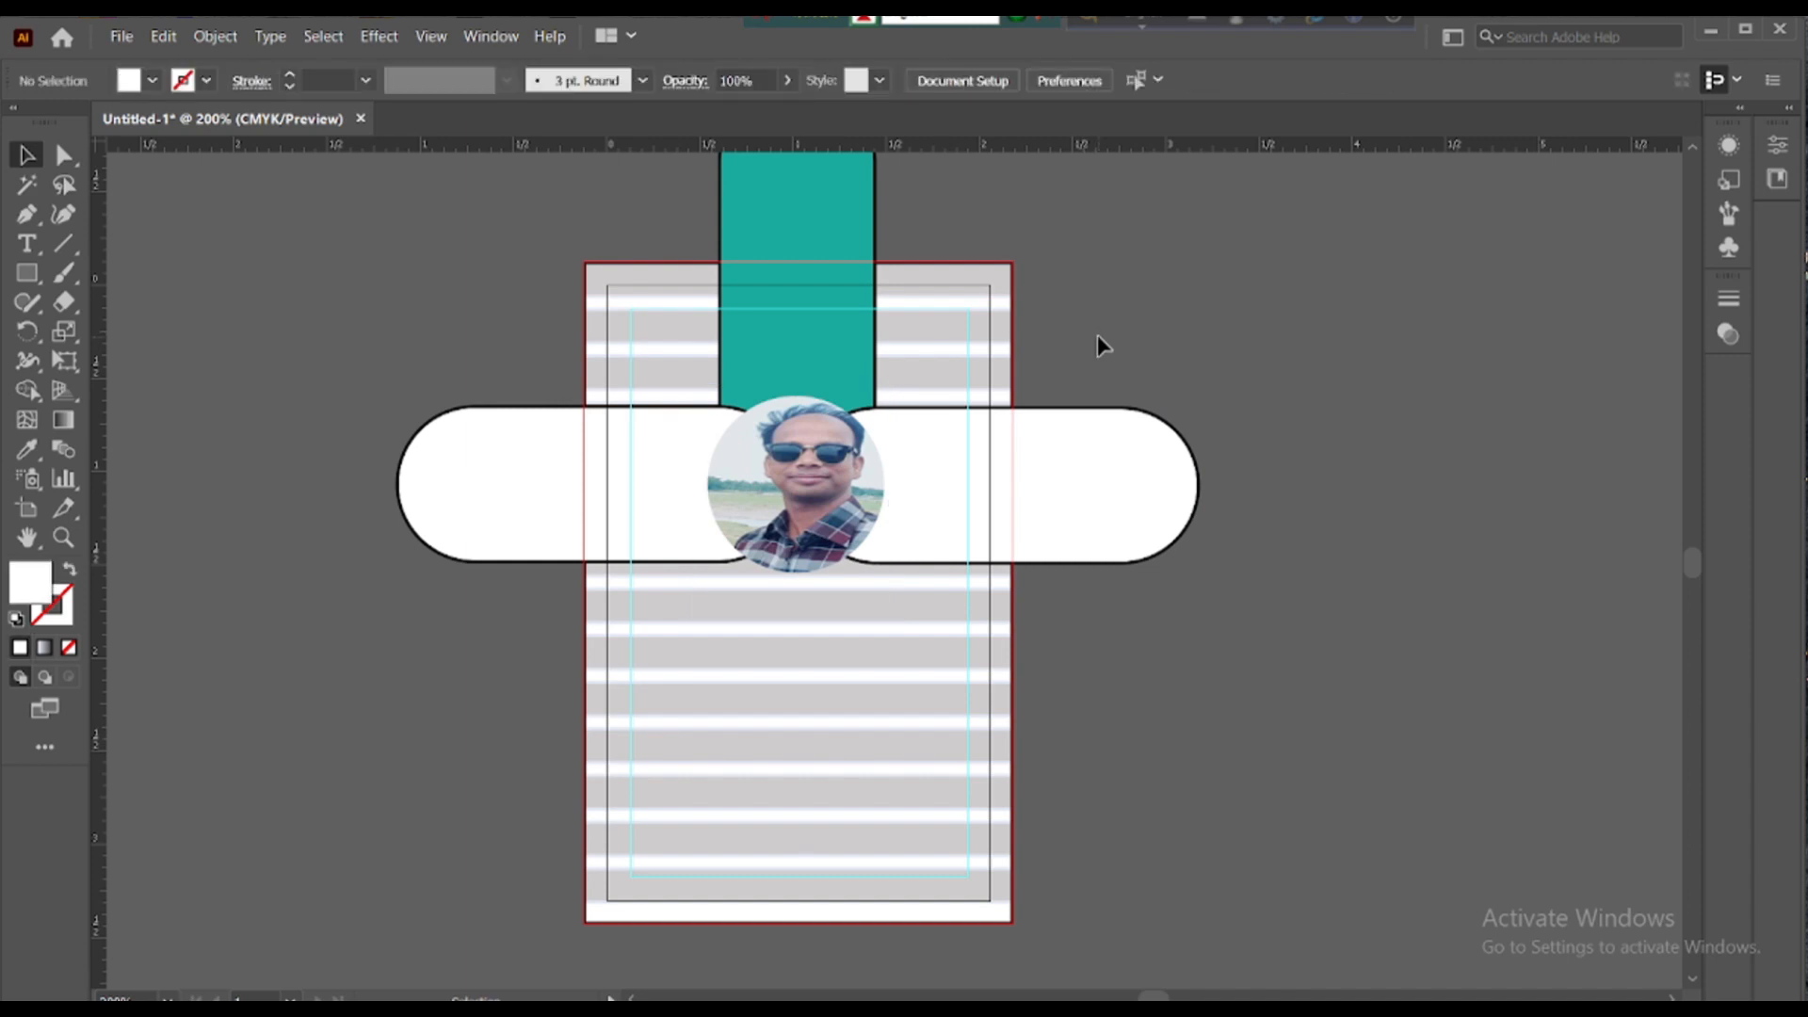
{"action": "left_click", "coordinate": [772, 405]}
{"action": "left_click", "coordinate": [71, 621]}
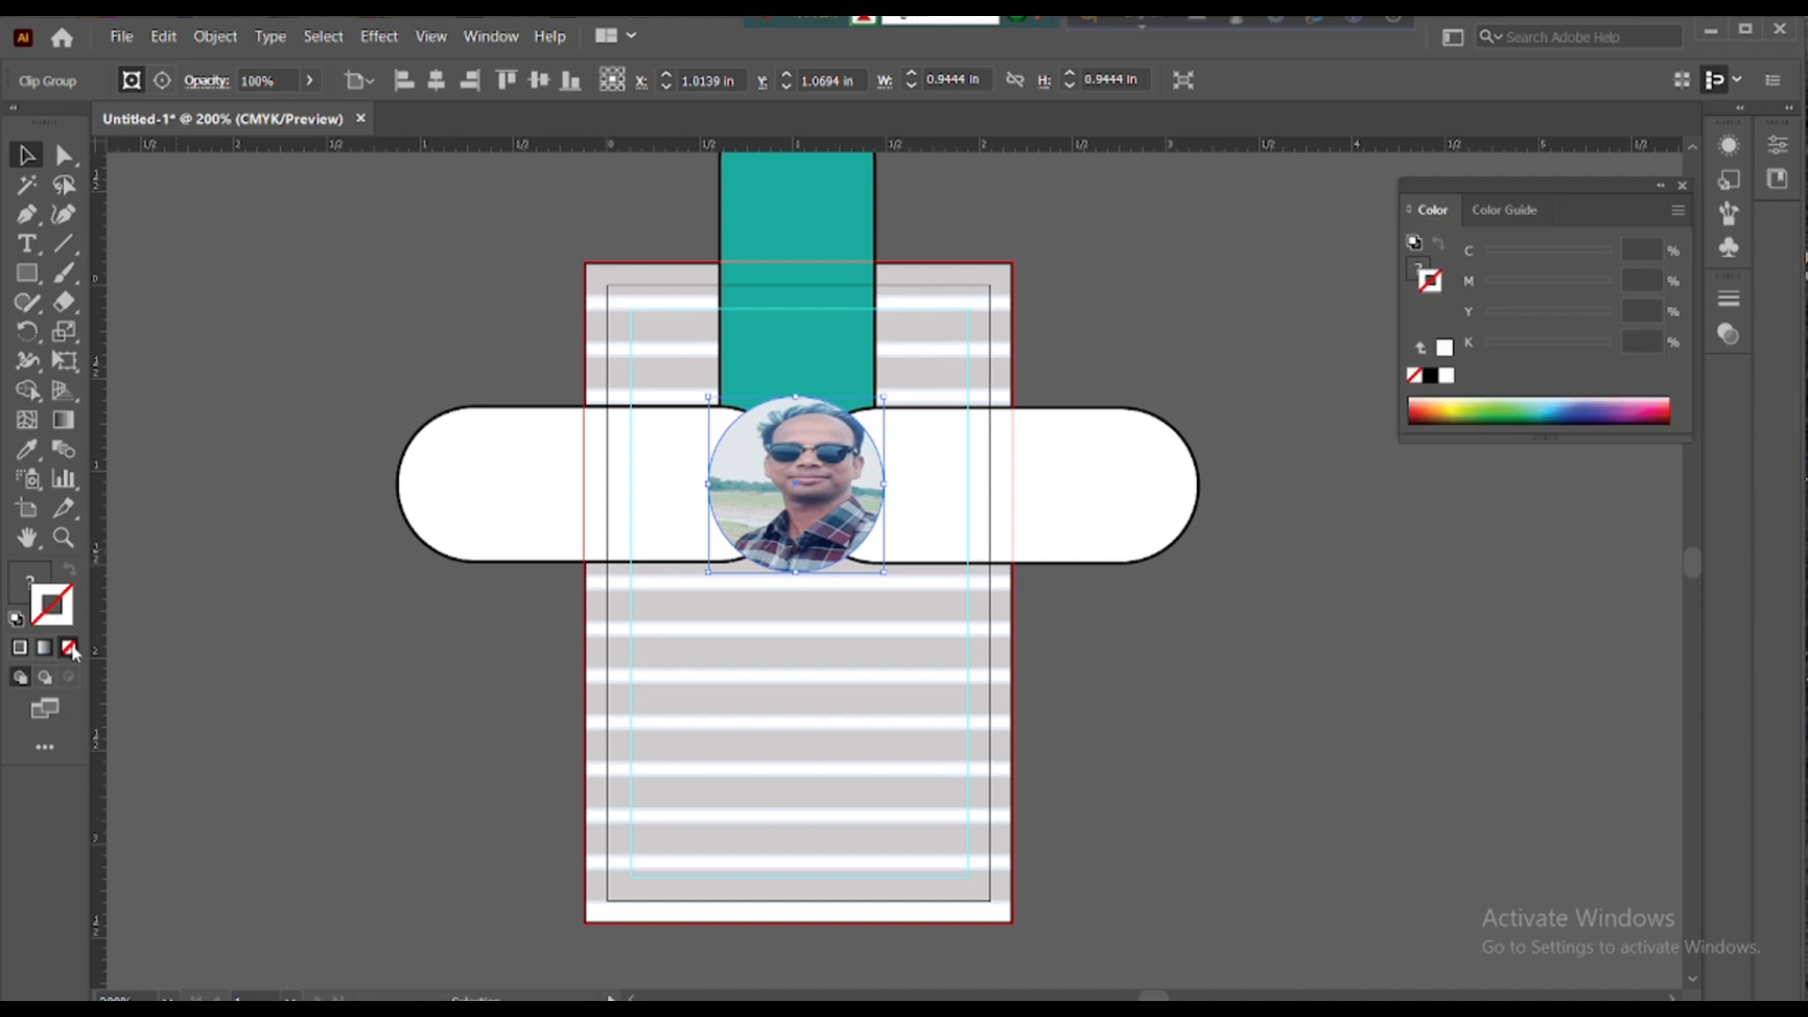
- Outline the photo circle in dark red from the CMYK spectrum at 2 pt stroke weight
{"action": "left_click", "coordinate": [1424, 410]}
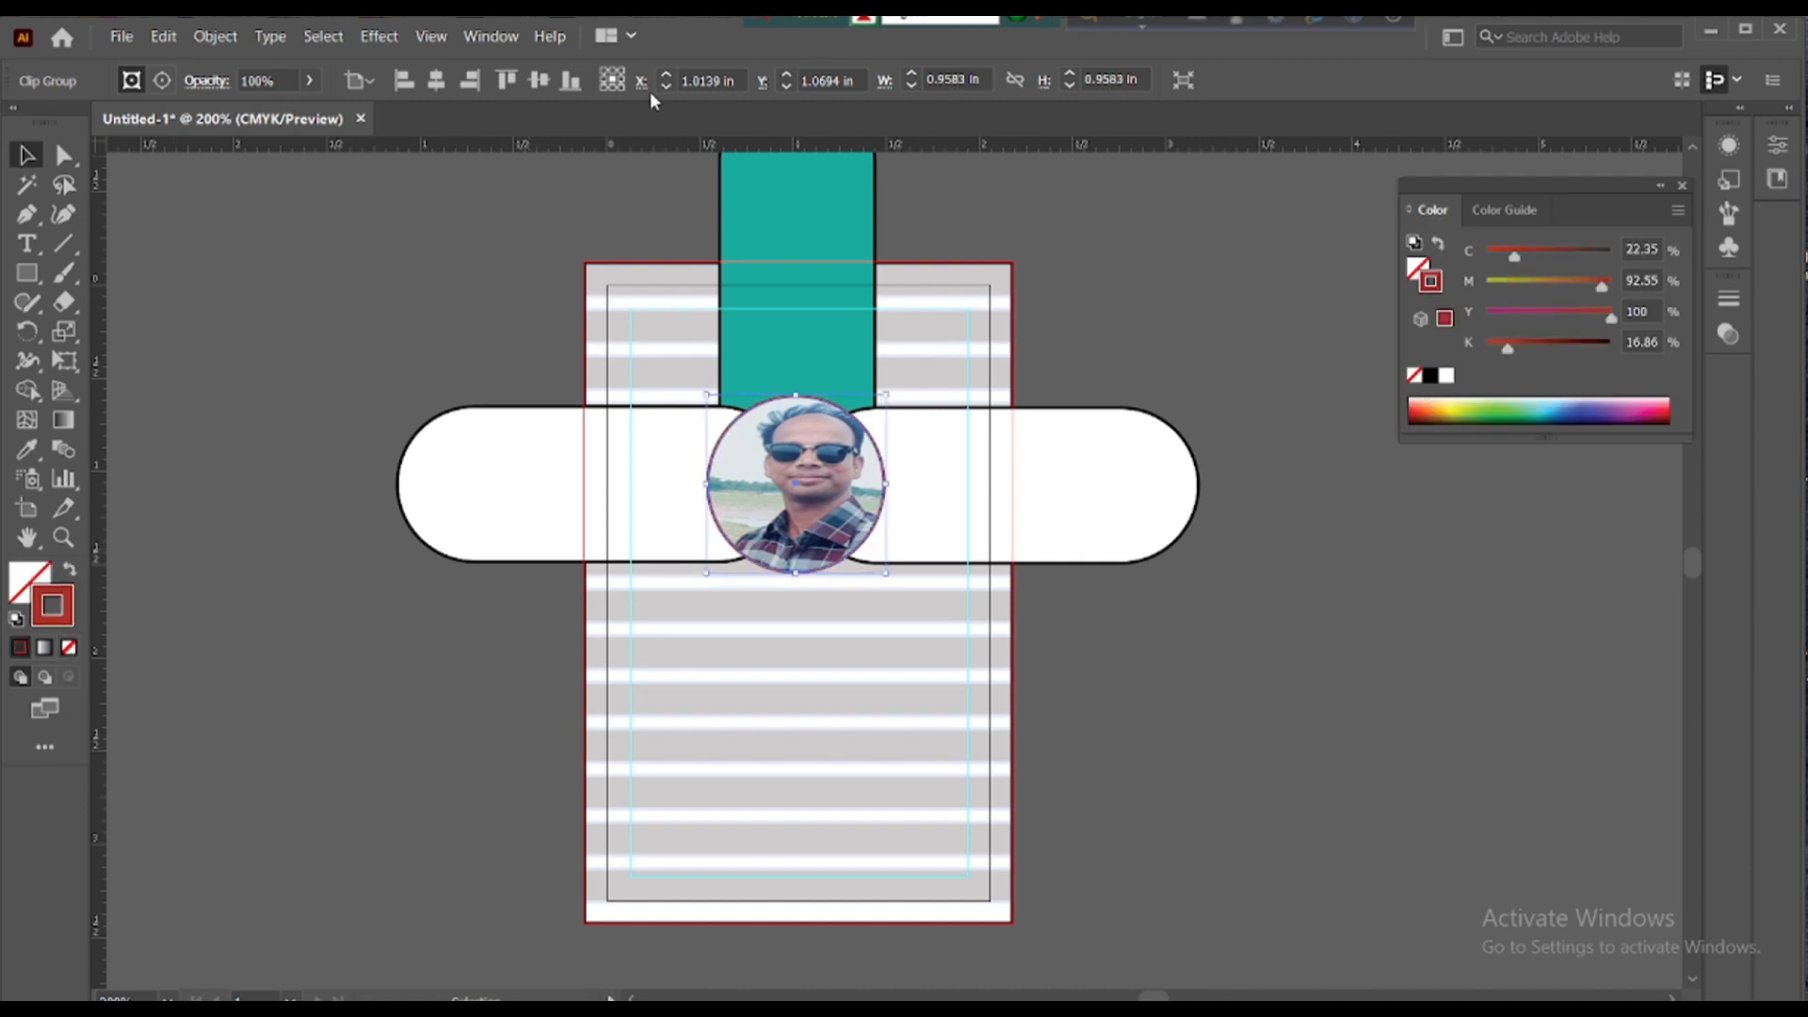
{"action": "left_click", "coordinate": [489, 36]}
{"action": "left_click", "coordinate": [659, 859]}
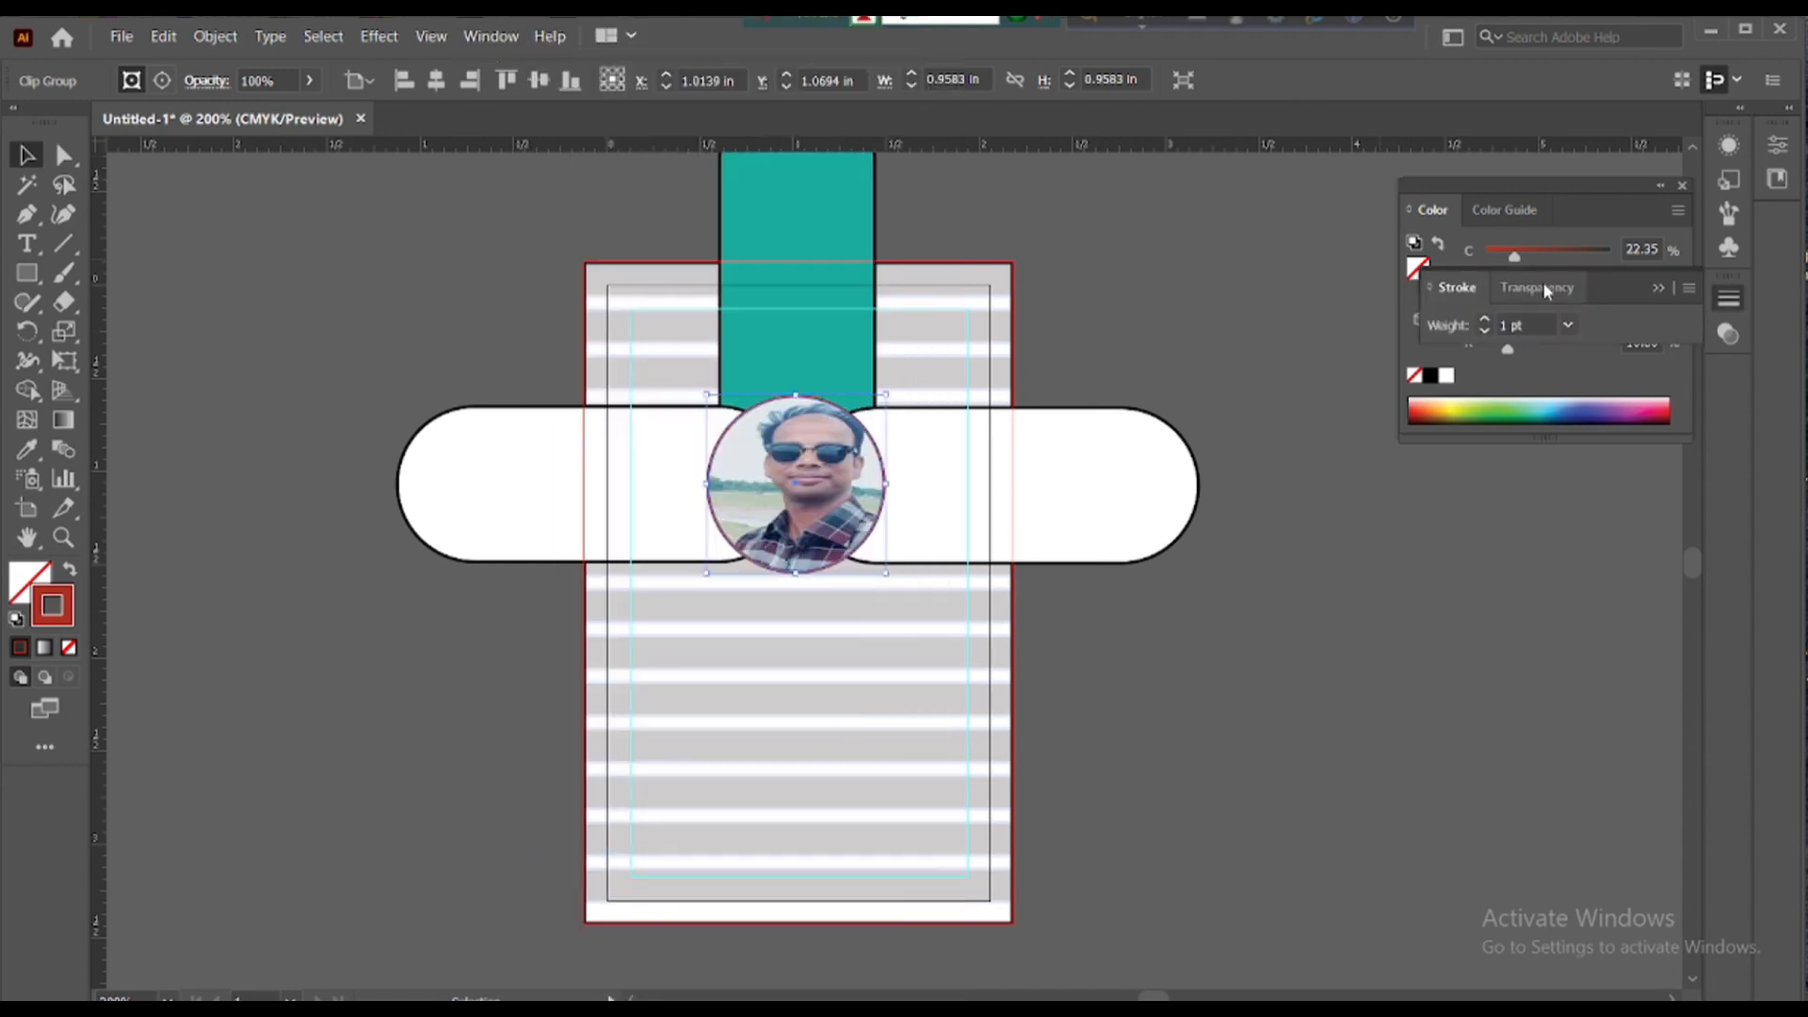
{"action": "left_click", "coordinate": [1568, 325]}
{"action": "left_click", "coordinate": [1568, 325]}
{"action": "left_click", "coordinate": [1486, 331]}
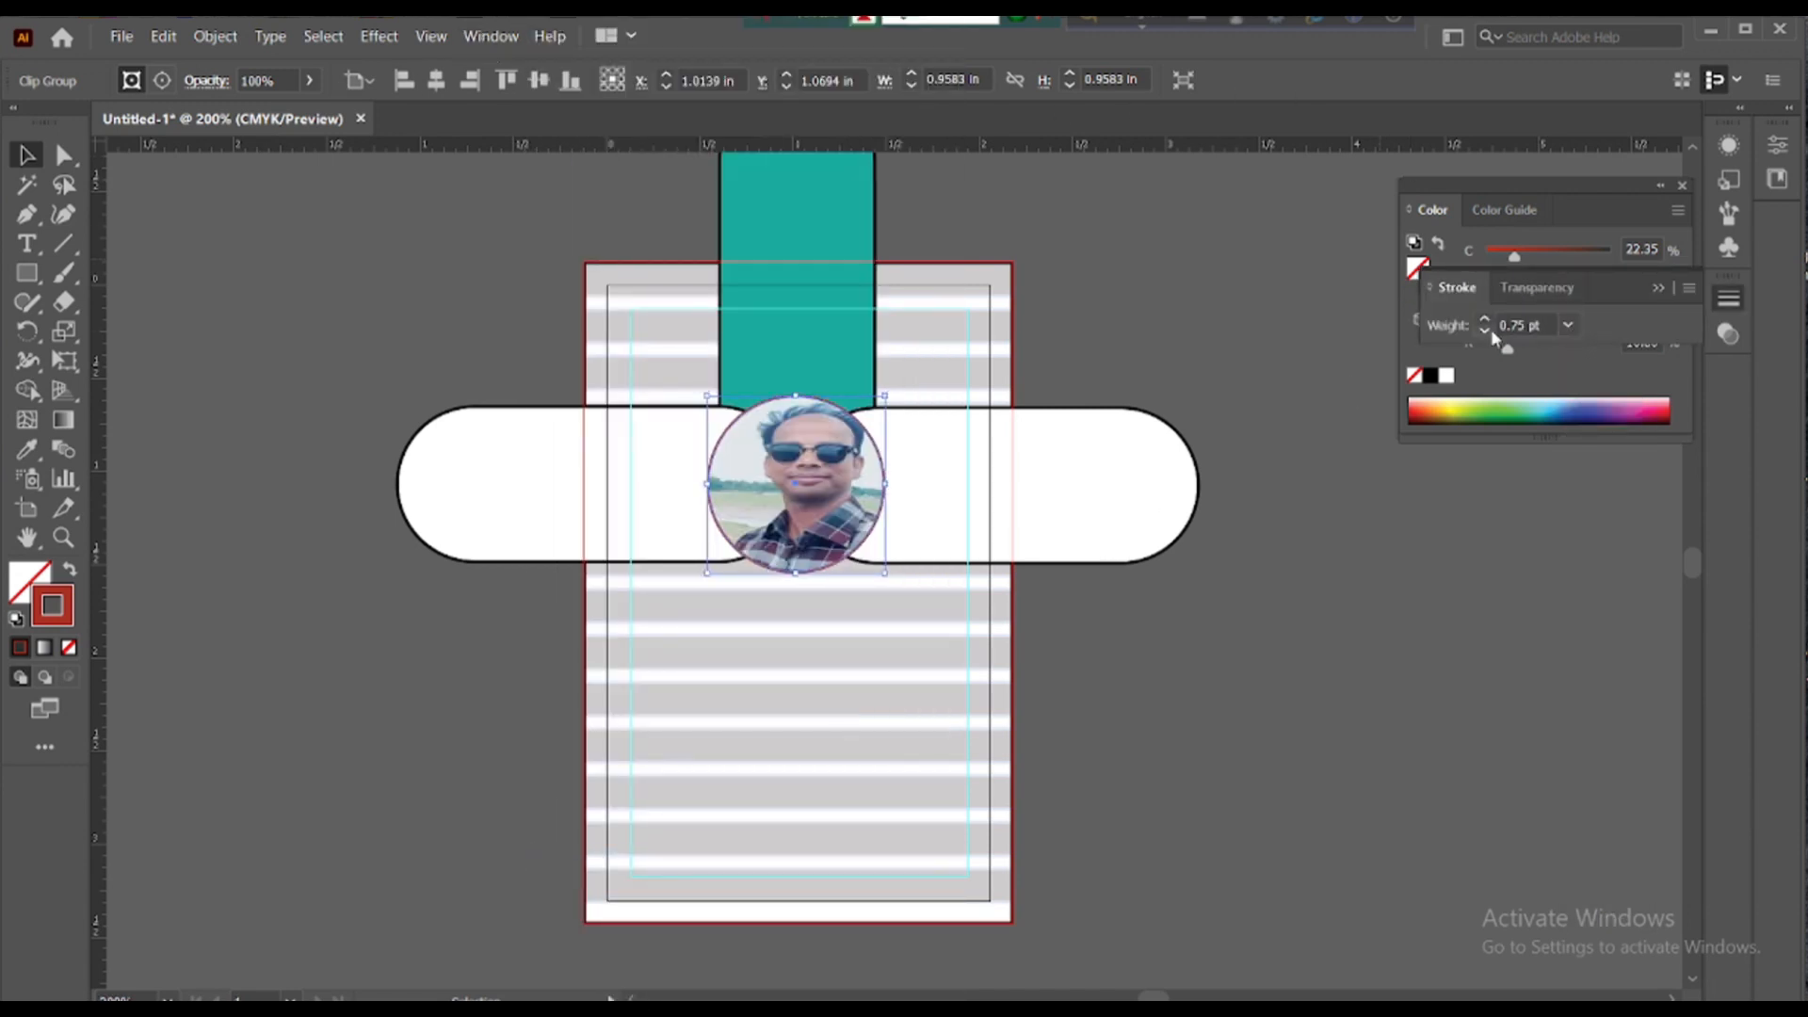
{"action": "left_click_drag", "start_coordinate": [1485, 322], "coordinate": [1485, 331]}
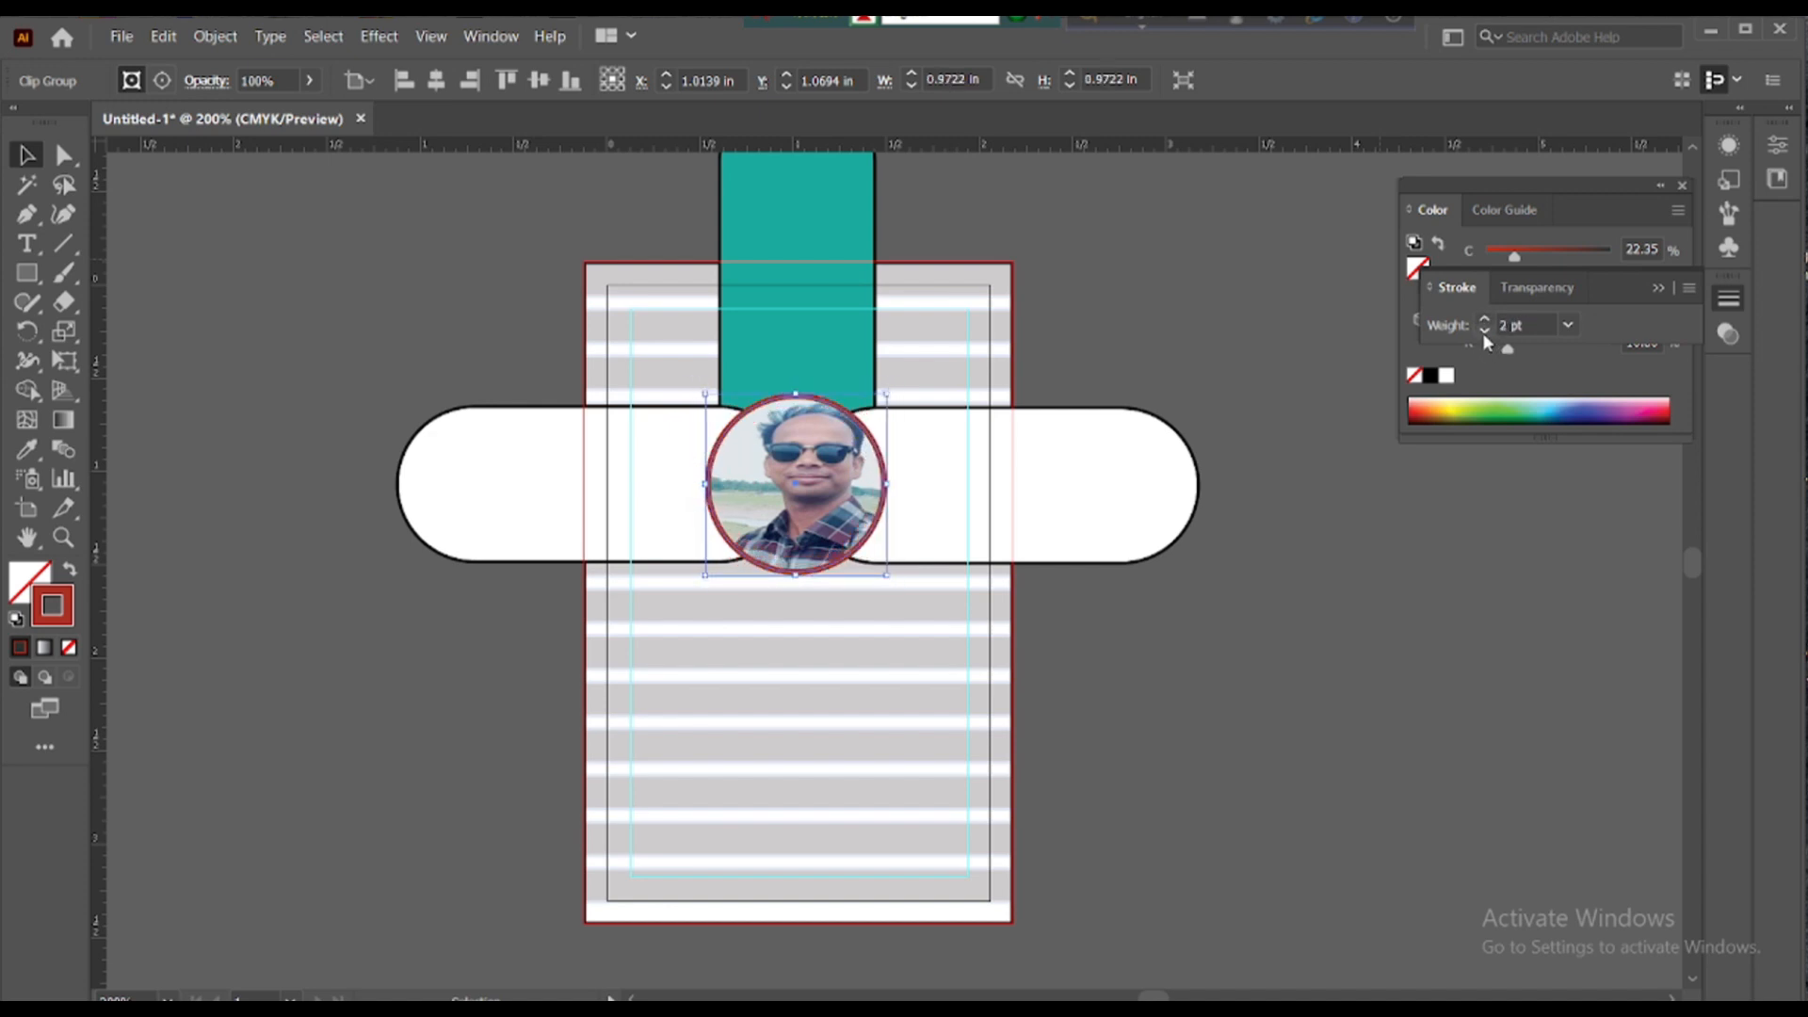
{"action": "left_click", "coordinate": [280, 235]}
{"action": "left_click", "coordinate": [952, 424]}
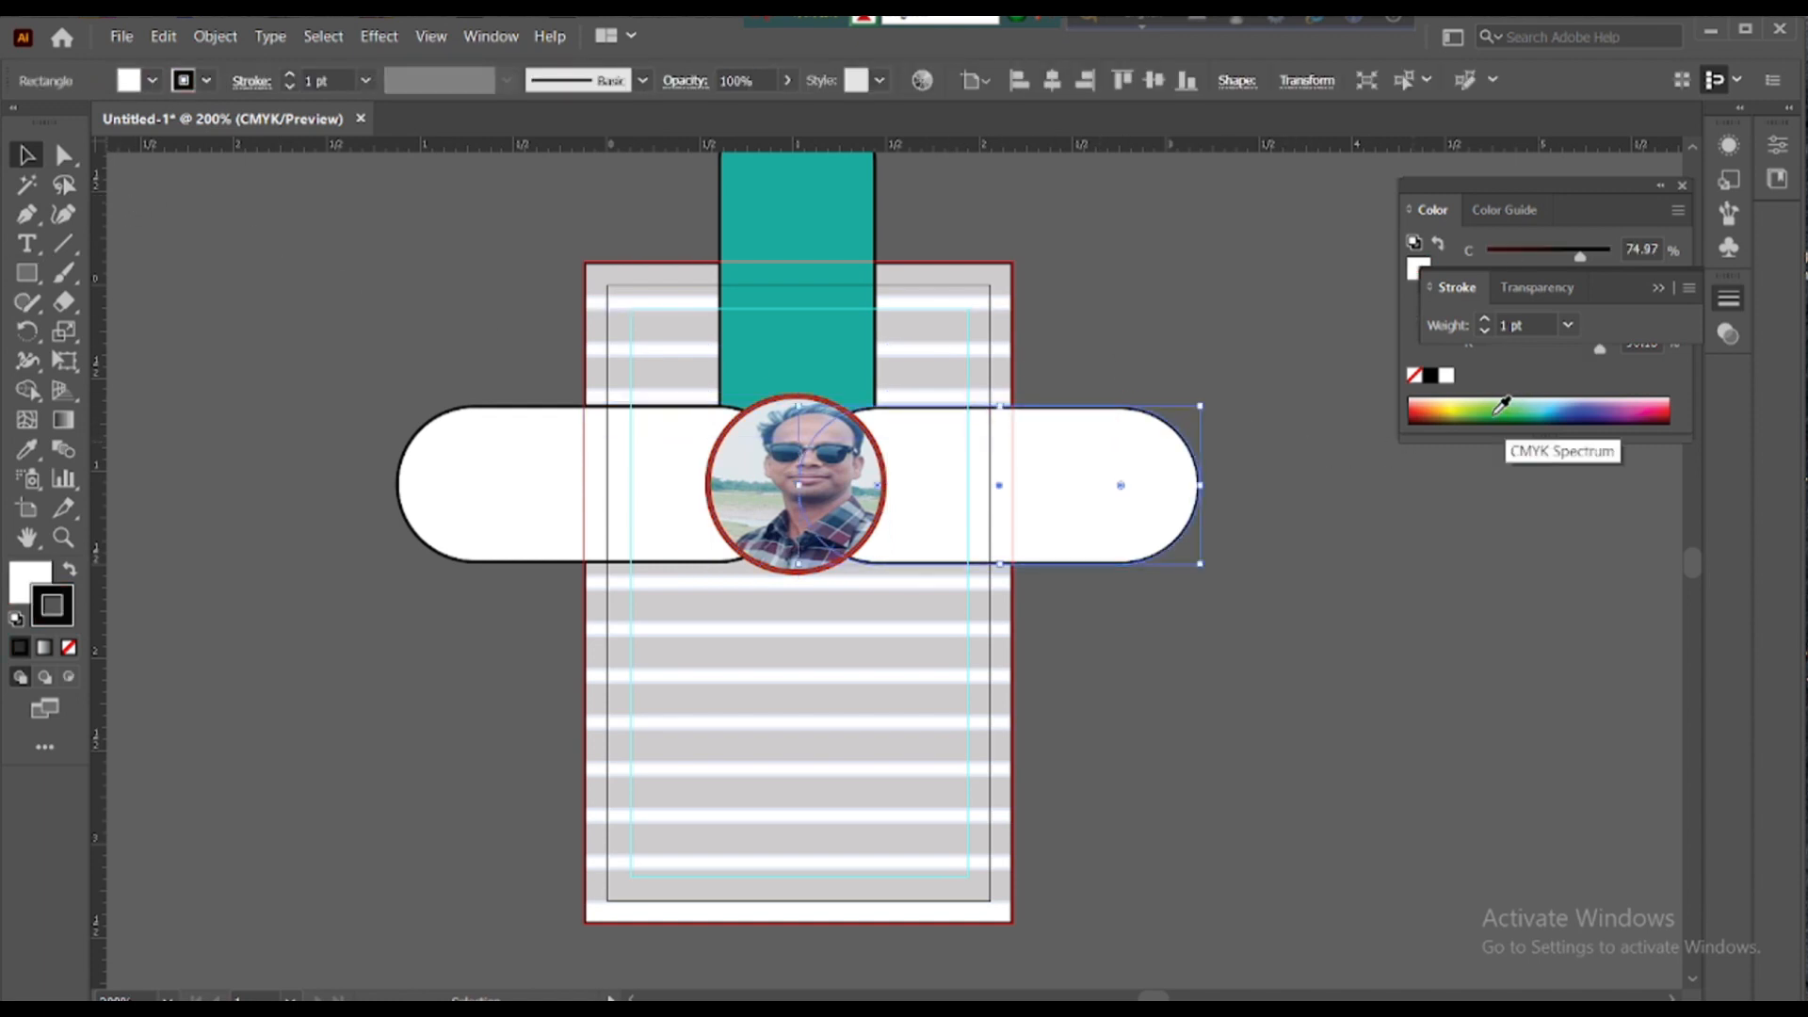
- Eyedropper the strap's teal into the fill of the right and left side bars
{"action": "left_click", "coordinate": [22, 455]}
{"action": "left_click", "coordinate": [793, 351]}
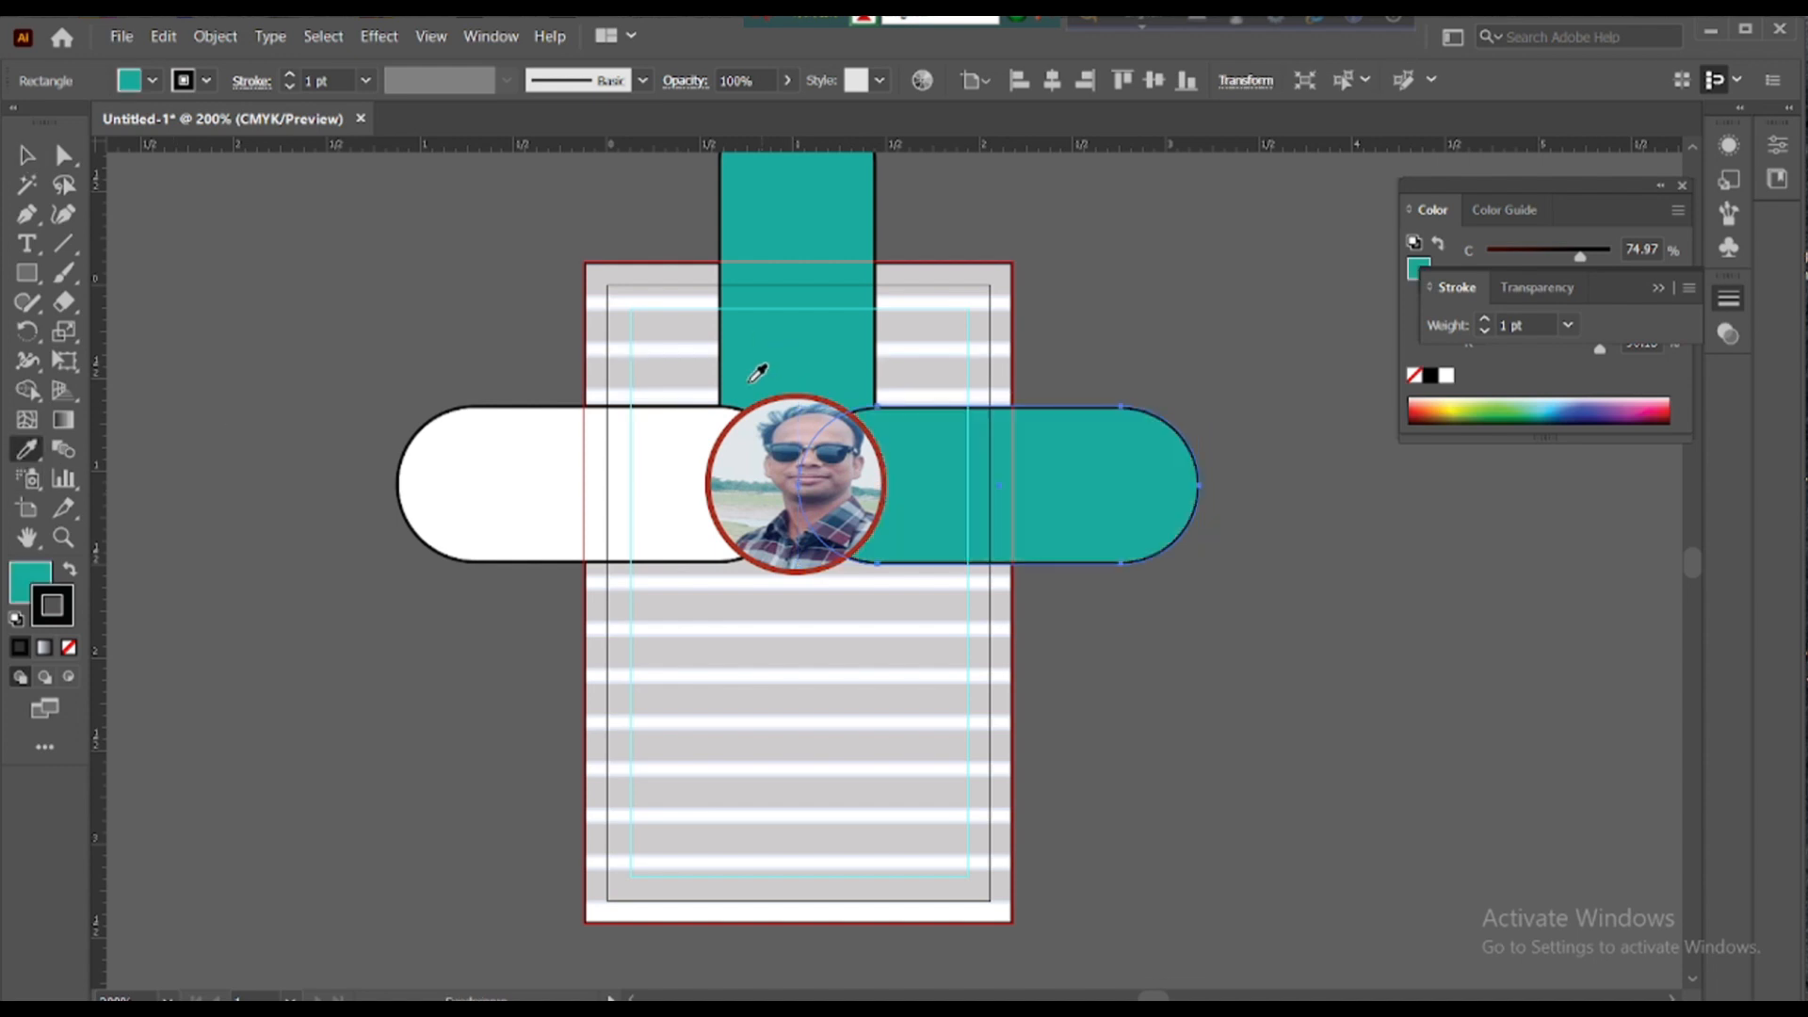
{"action": "left_click", "coordinate": [26, 155]}
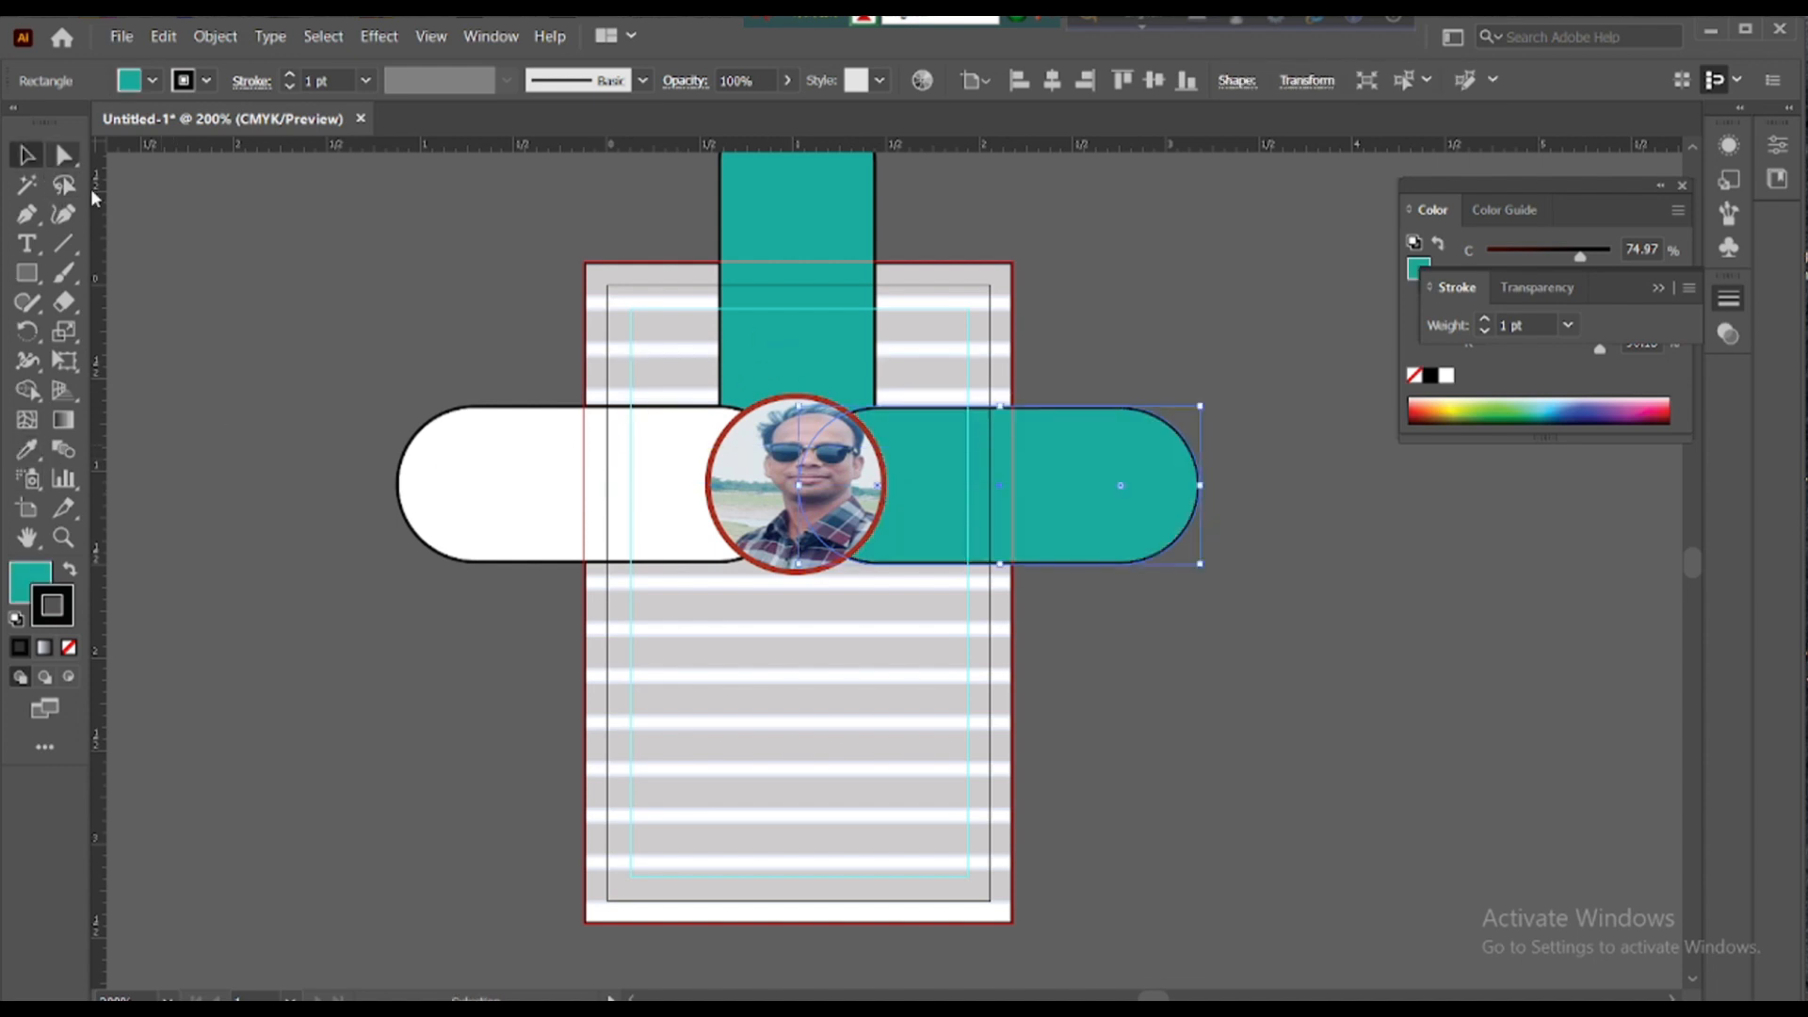
{"action": "left_click", "coordinate": [497, 412]}
{"action": "left_click", "coordinate": [27, 450]}
{"action": "left_click", "coordinate": [775, 352]}
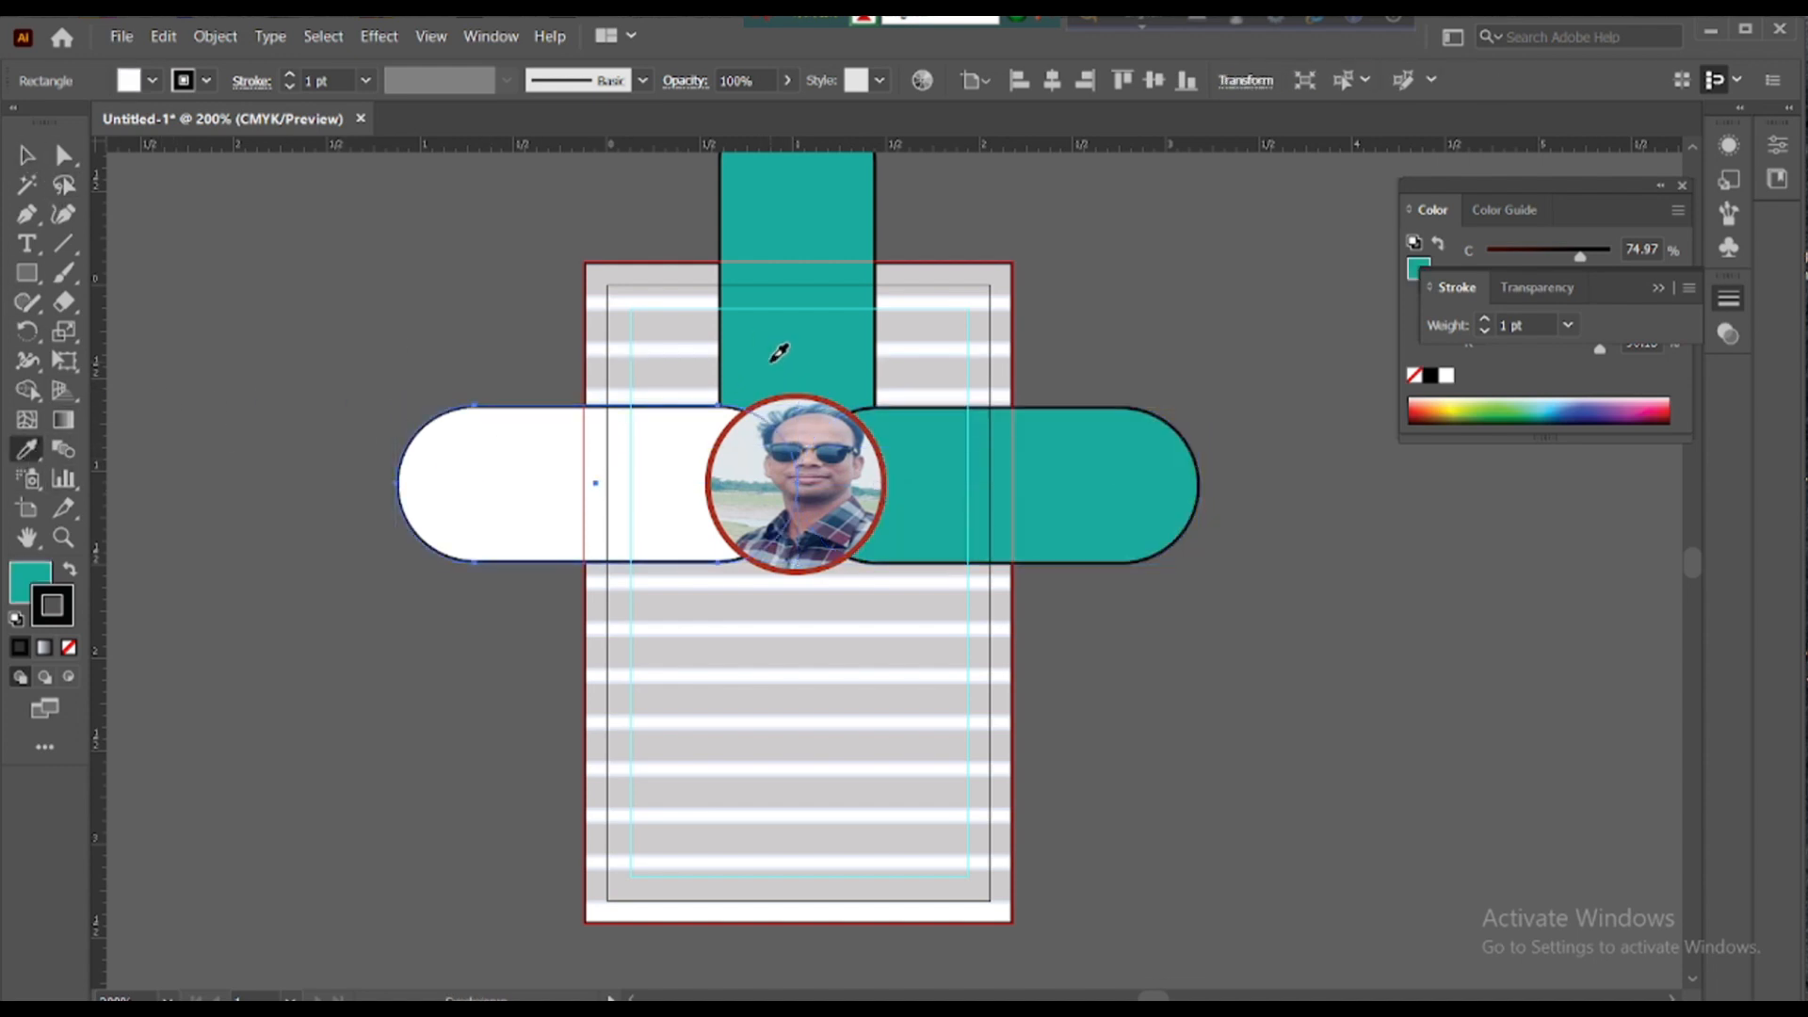
{"action": "left_click", "coordinate": [26, 155]}
{"action": "left_click", "coordinate": [327, 286]}
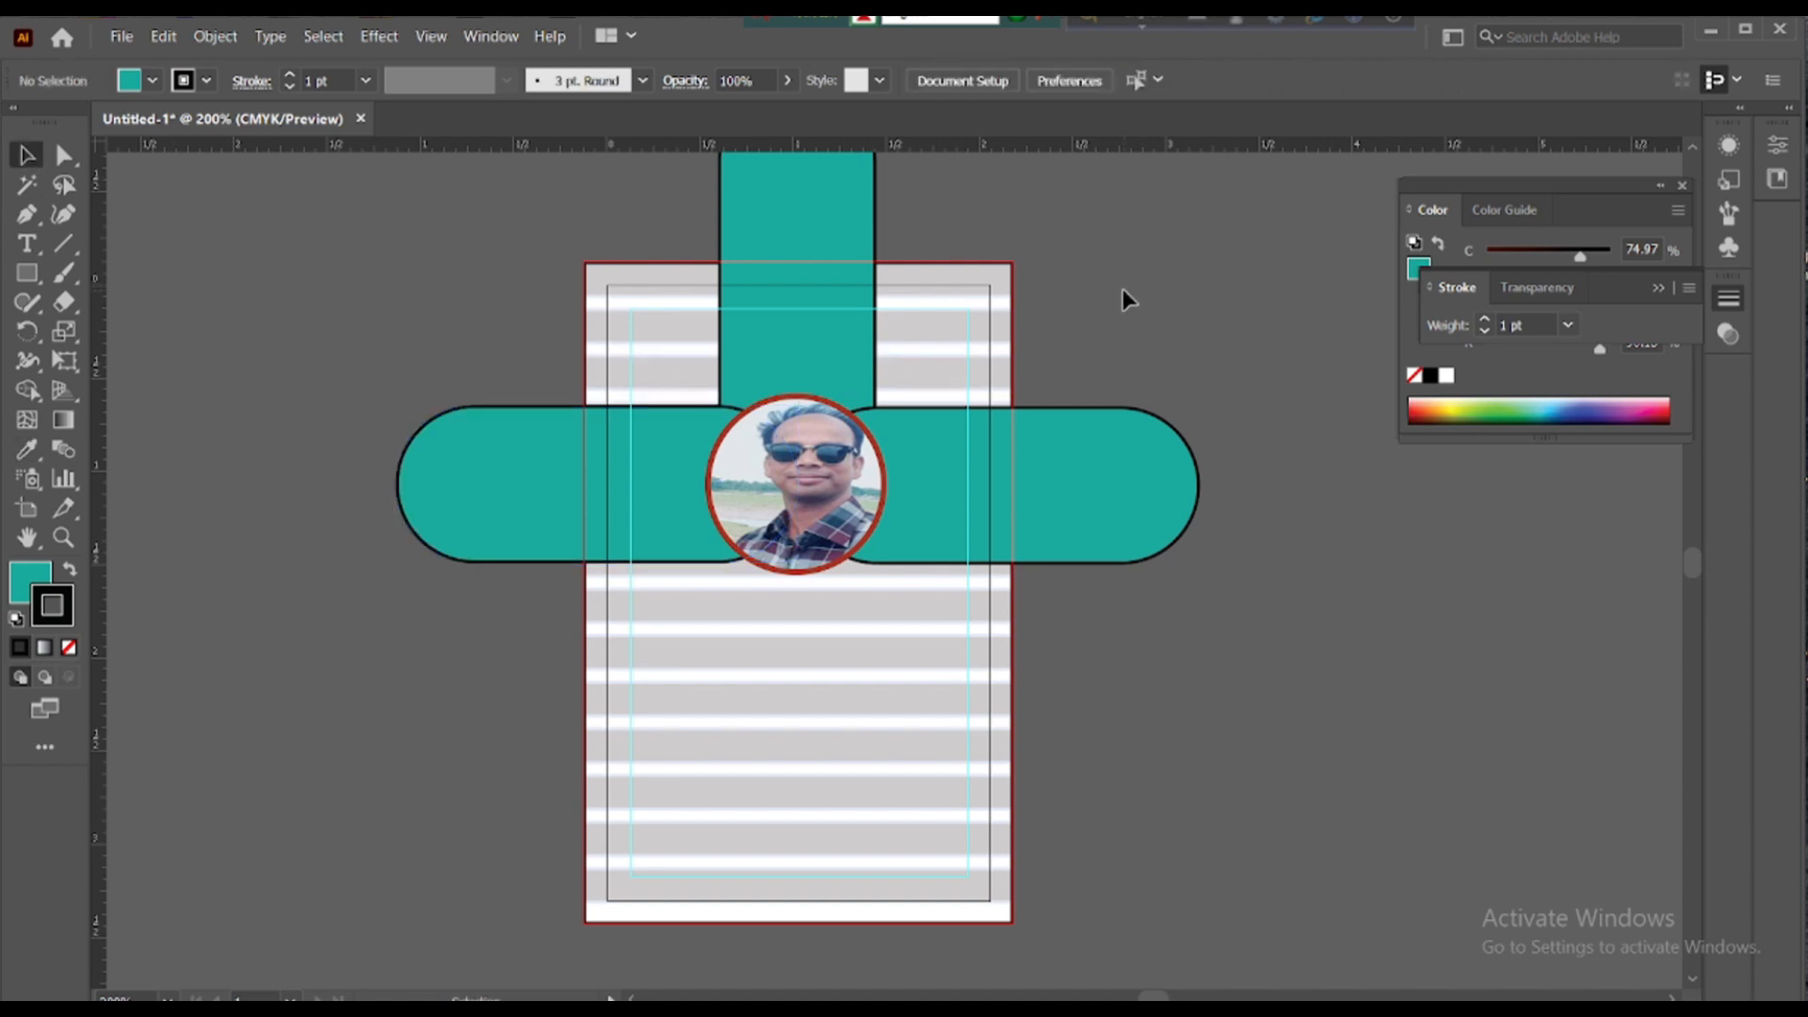
- Set the stroke of both teal side bars to None
{"action": "scroll", "coordinate": [1122, 288], "scroll_direction": "down", "scroll_amount": 2}
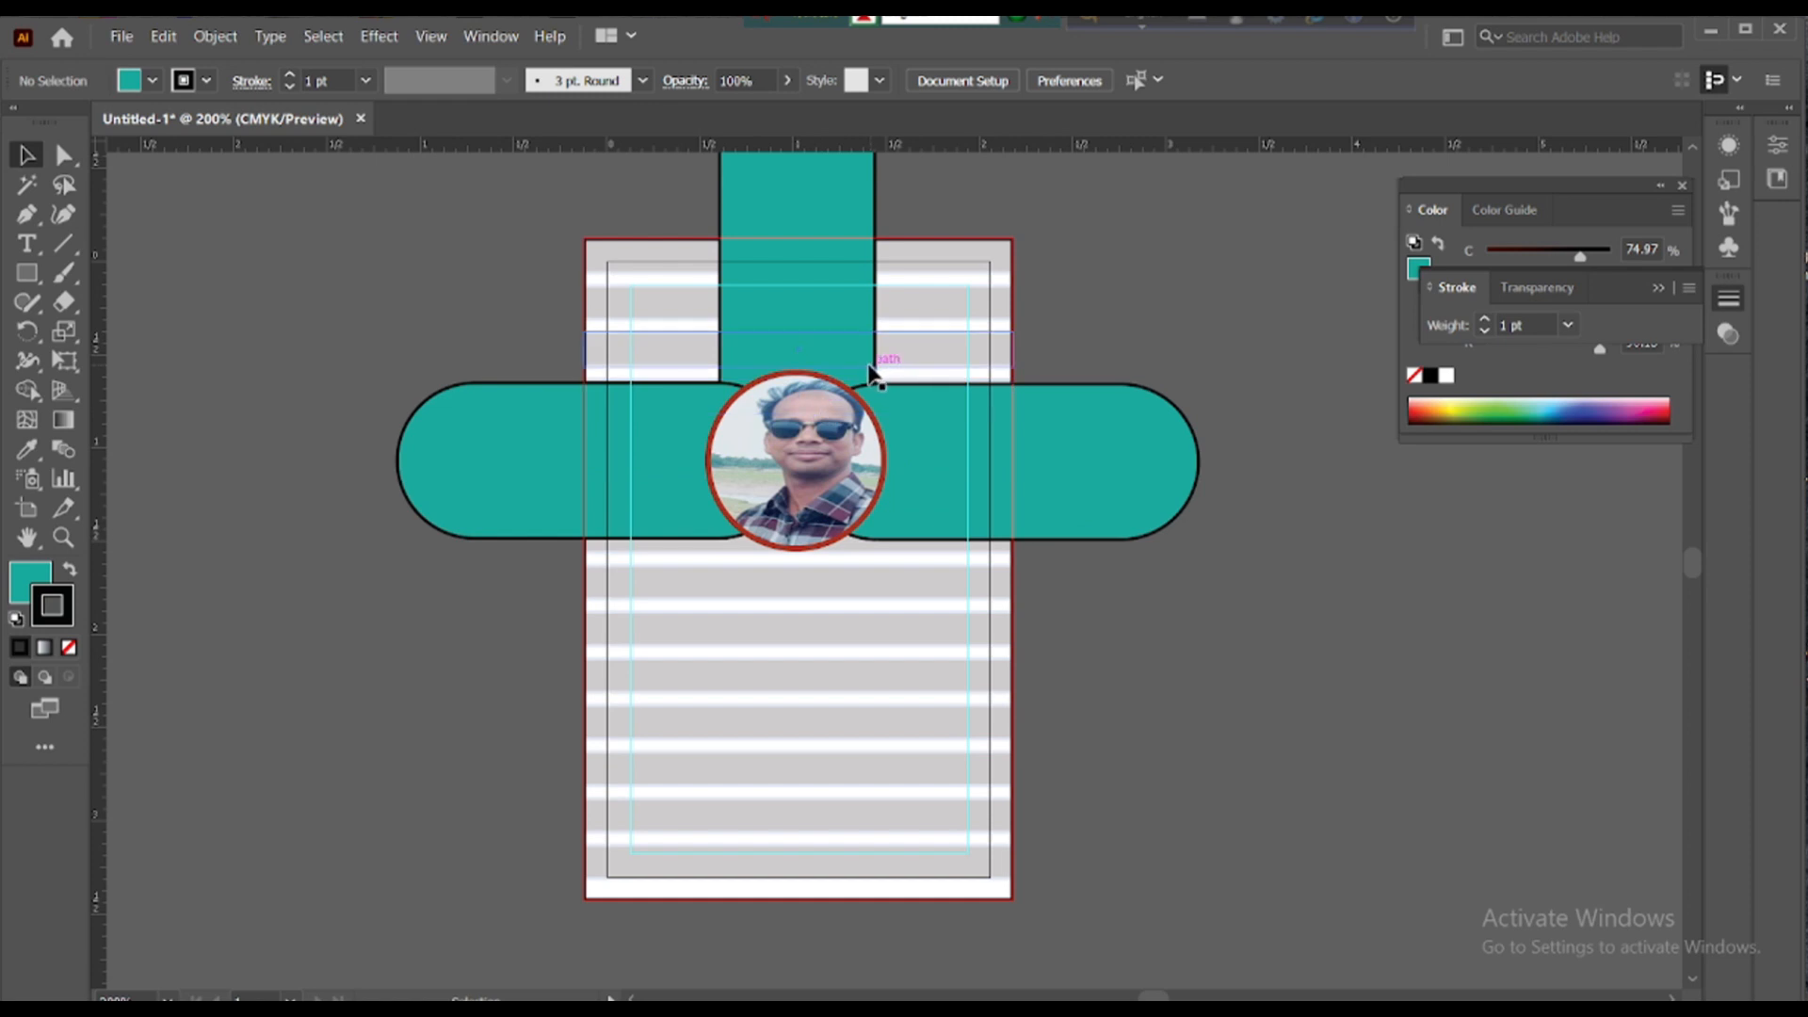
{"action": "left_click", "coordinate": [901, 387]}
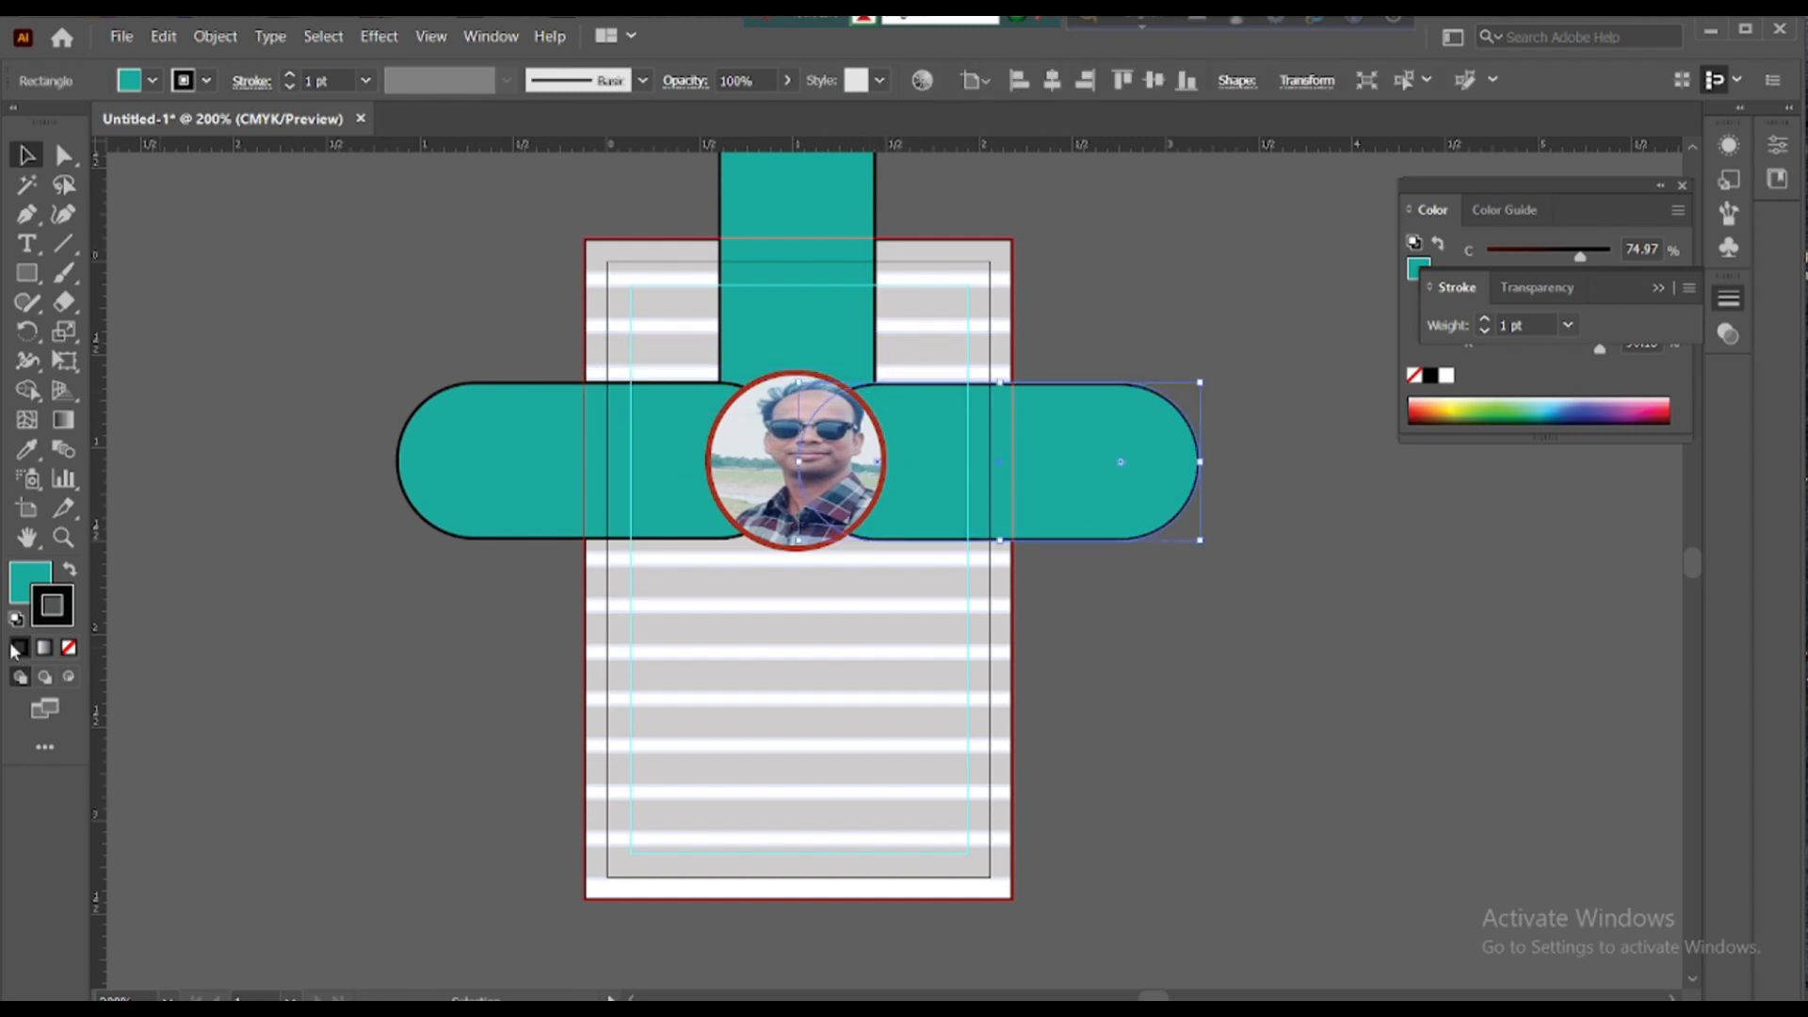
{"action": "left_click", "coordinate": [69, 648]}
{"action": "left_click", "coordinate": [496, 383]}
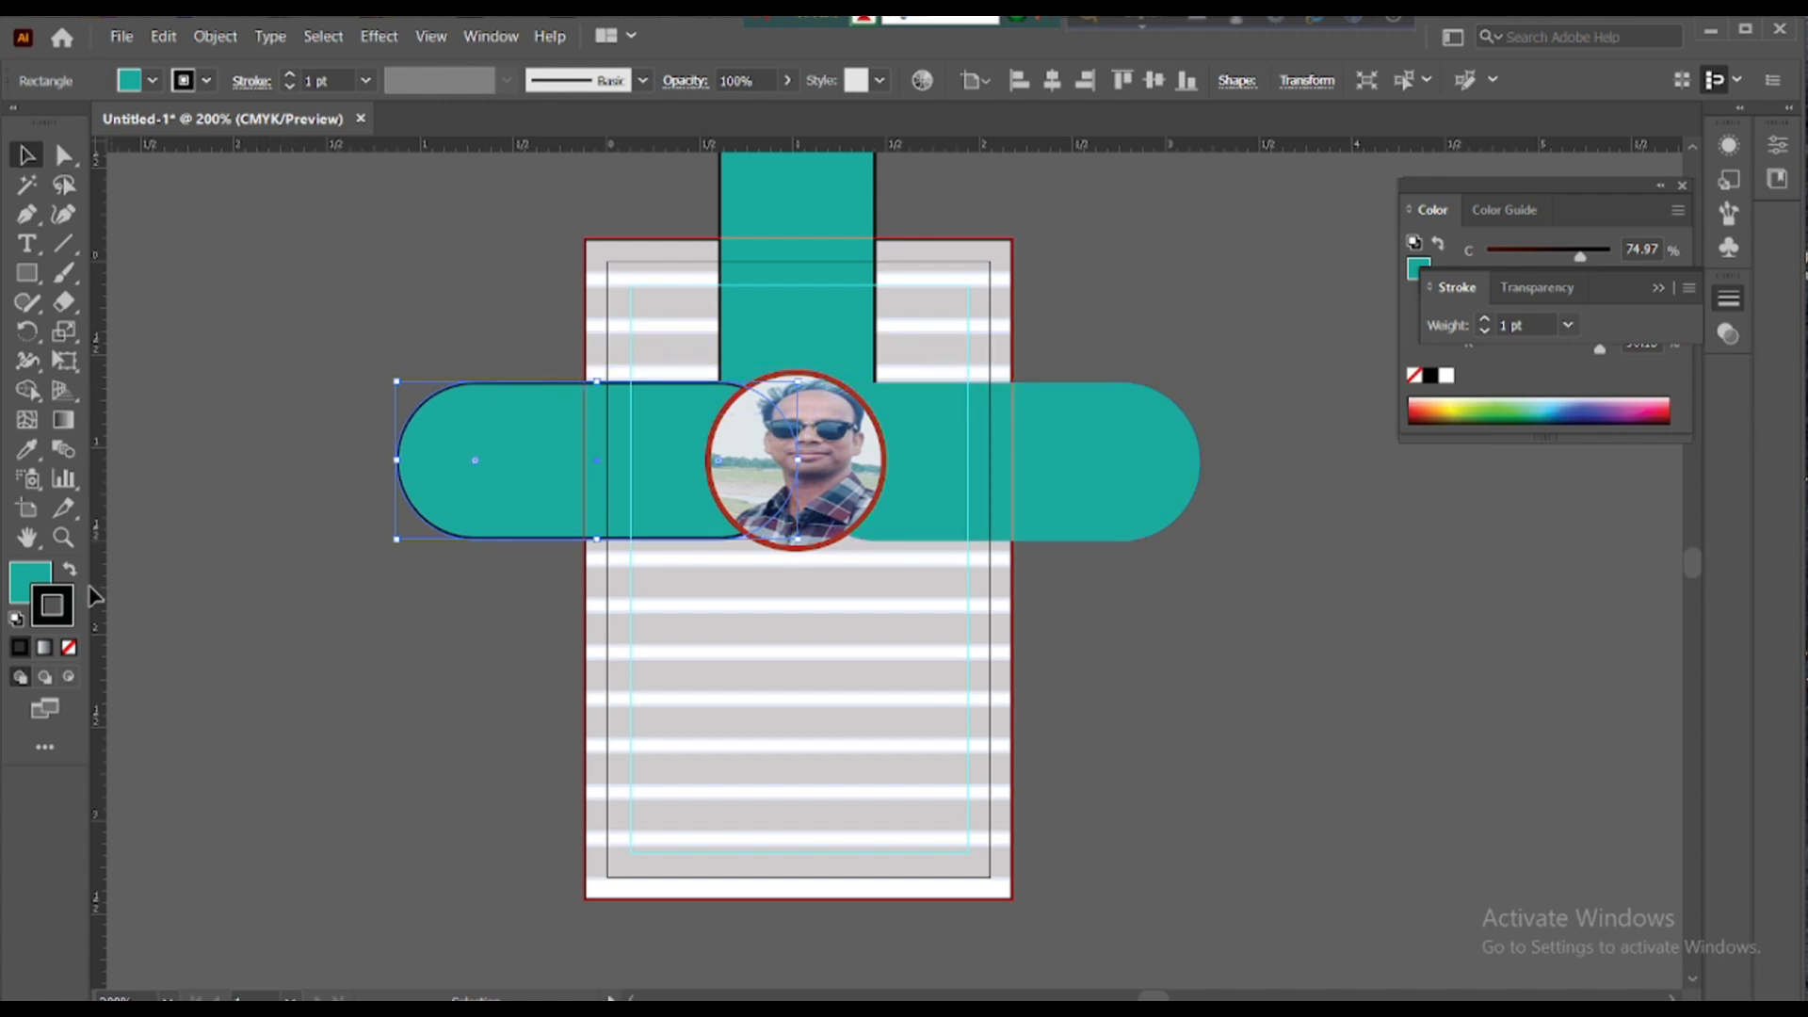
{"action": "left_click", "coordinate": [70, 649]}
{"action": "left_click", "coordinate": [720, 335]}
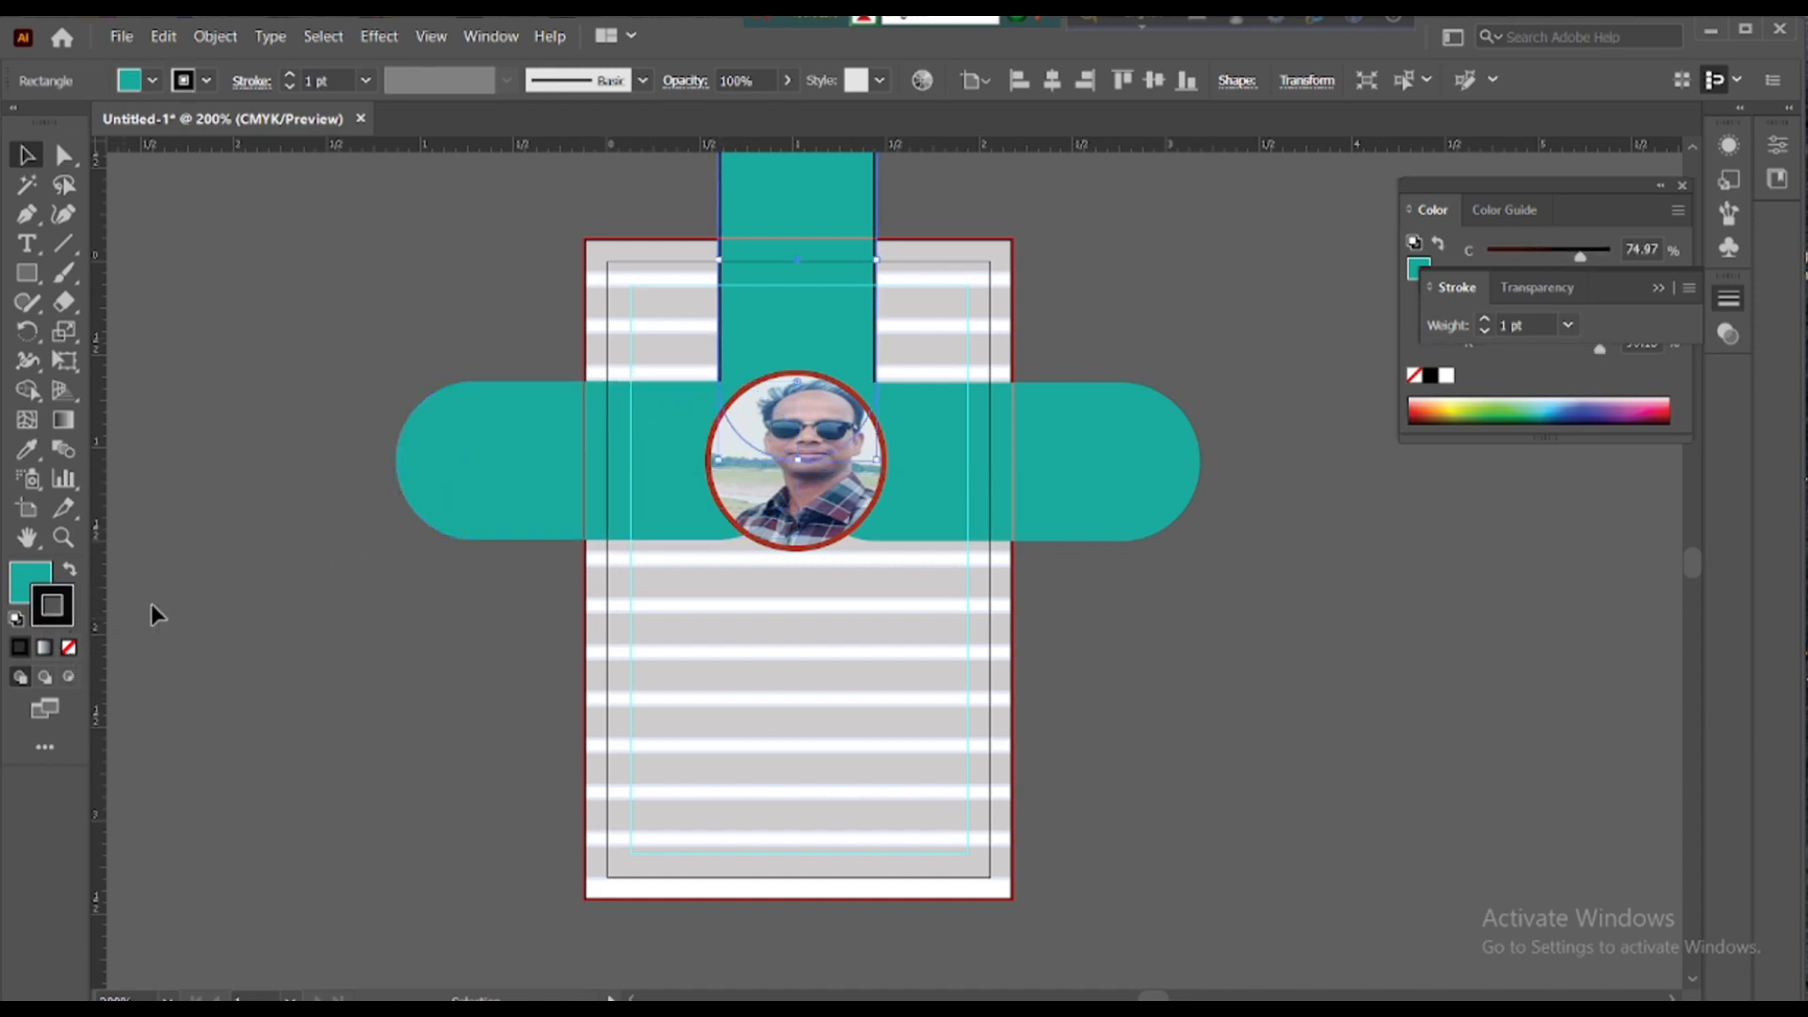
- Bring the vertical teal strap one step forward with Arrange > Bring Forward
{"action": "right_click", "coordinate": [780, 298]}
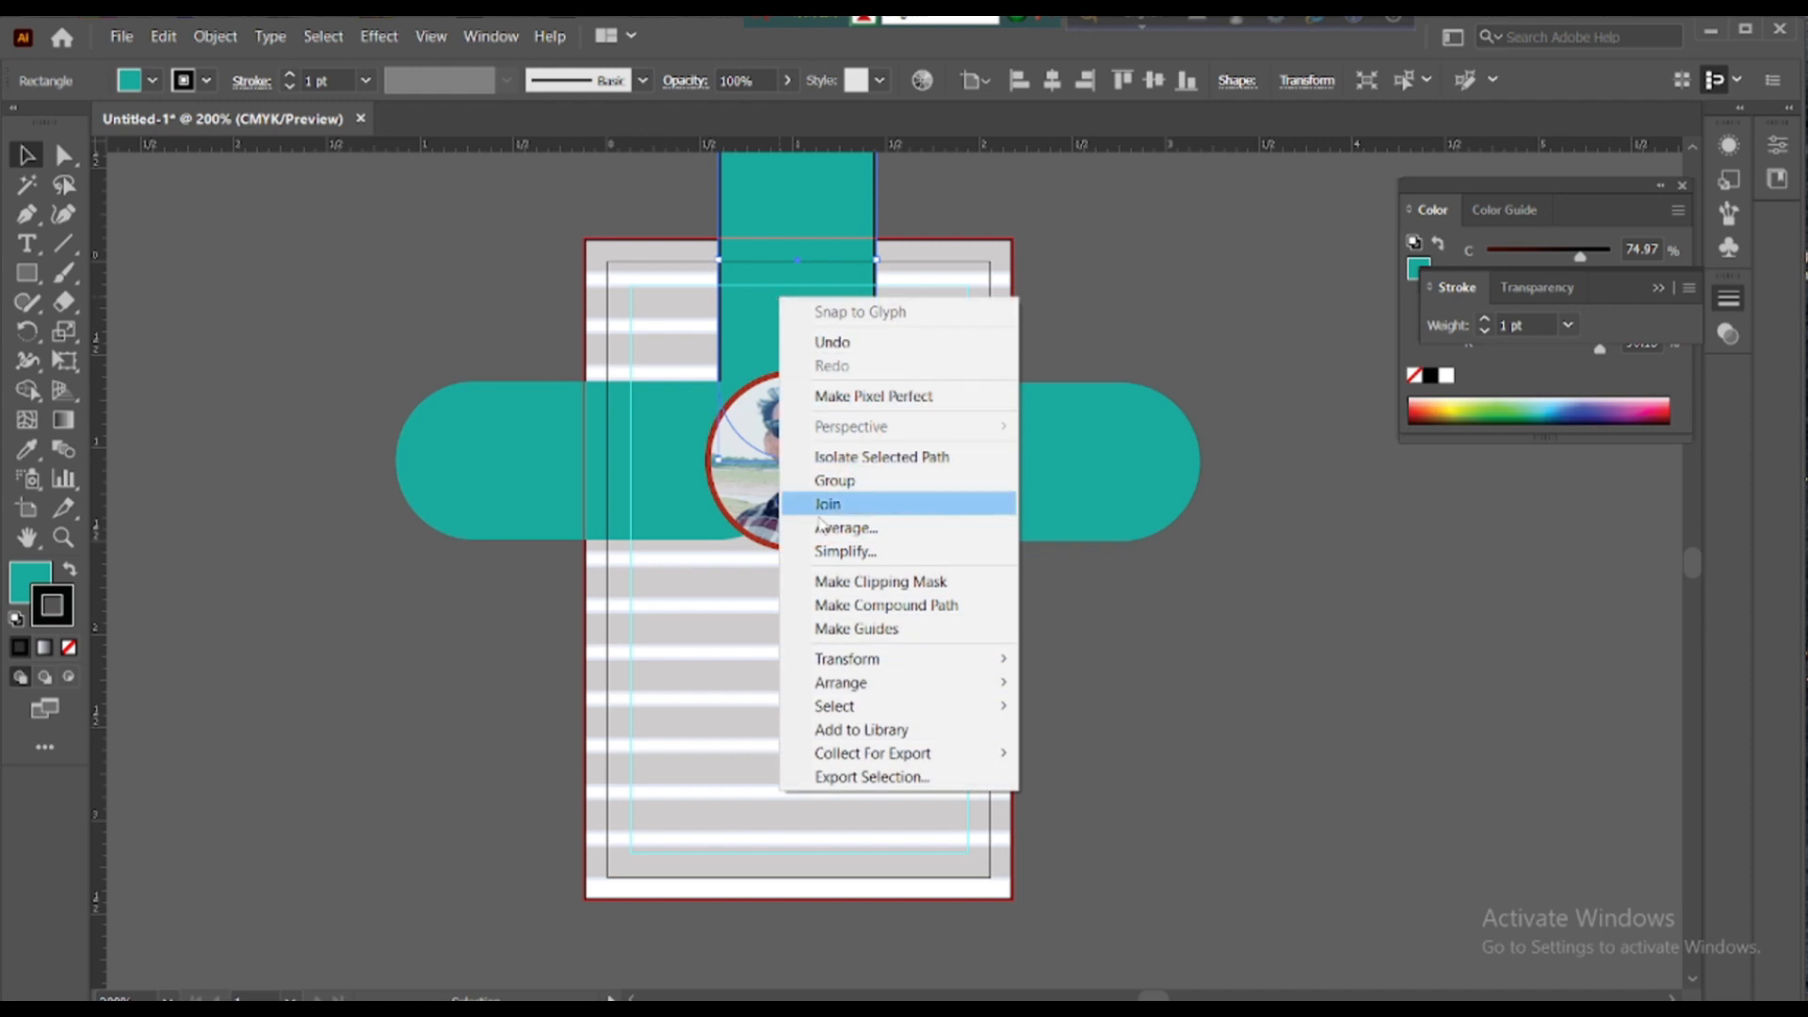
{"action": "mouse_move", "coordinate": [841, 685]}
{"action": "left_click", "coordinate": [1120, 706]}
{"action": "left_click", "coordinate": [1093, 676]}
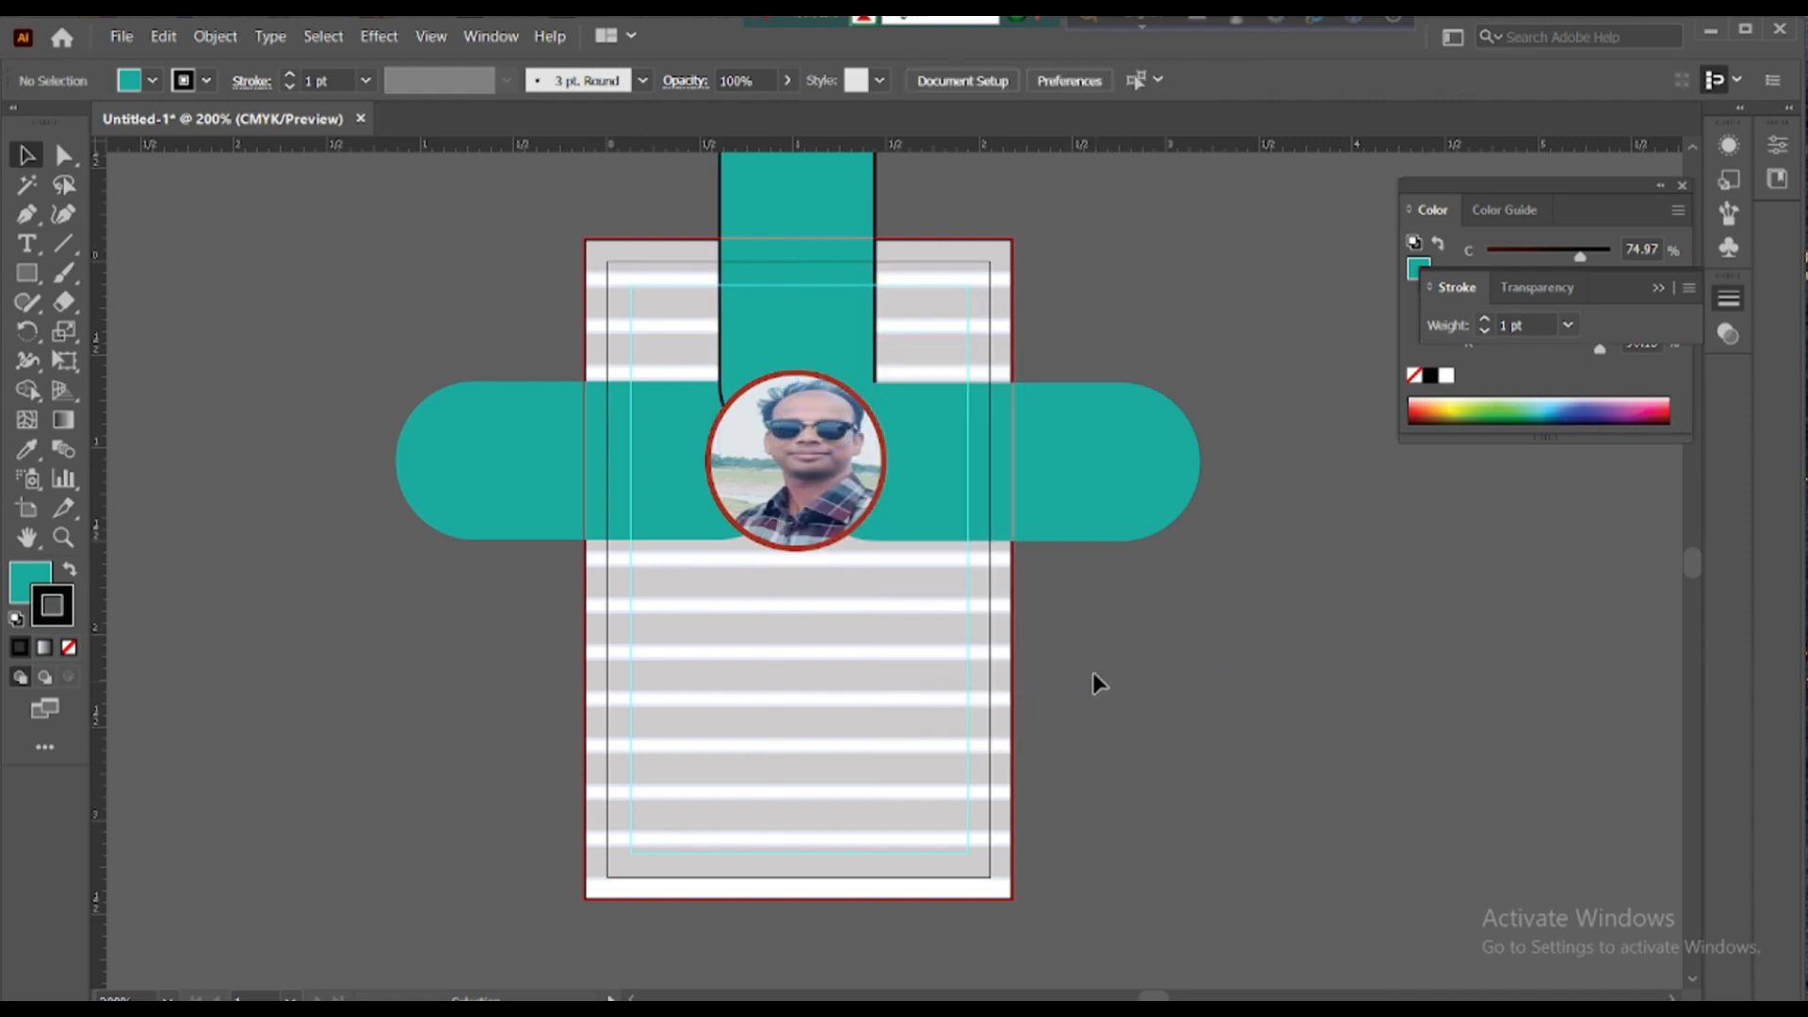
- Send the right teal side bar one step backward with Arrange > Send Backward
{"action": "left_click", "coordinate": [887, 384]}
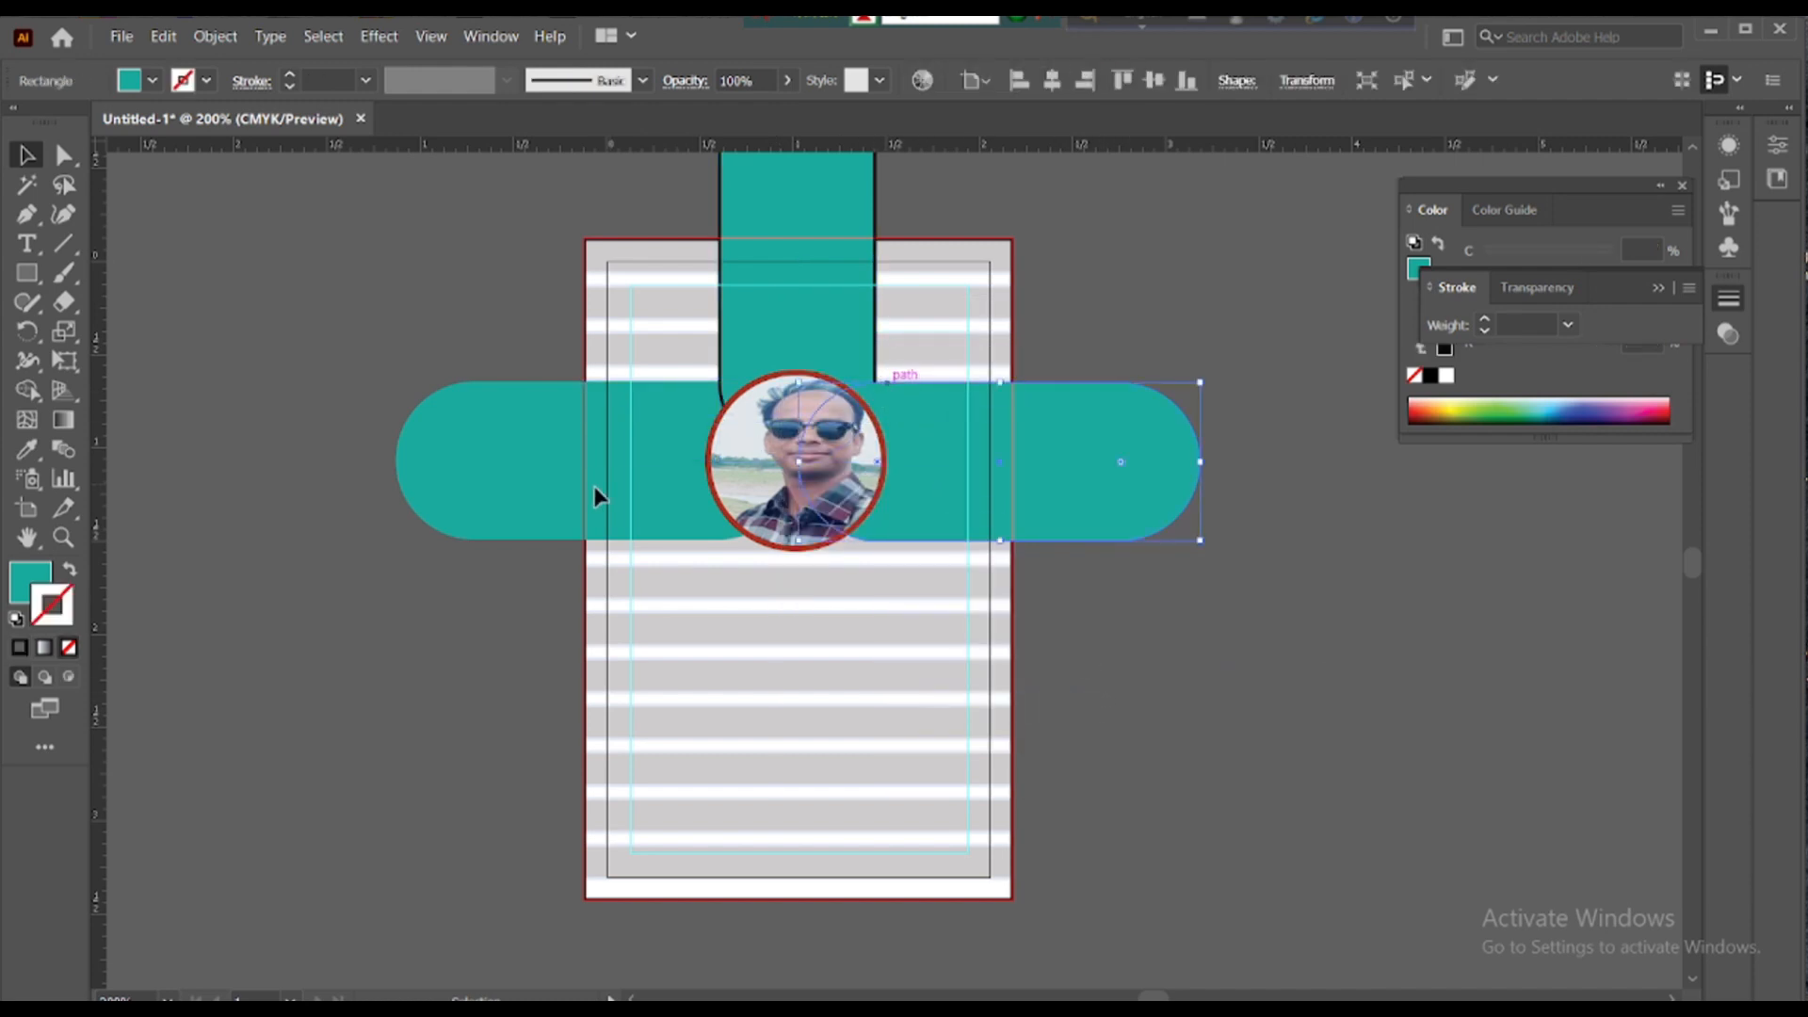
{"action": "left_click", "coordinate": [603, 541]}
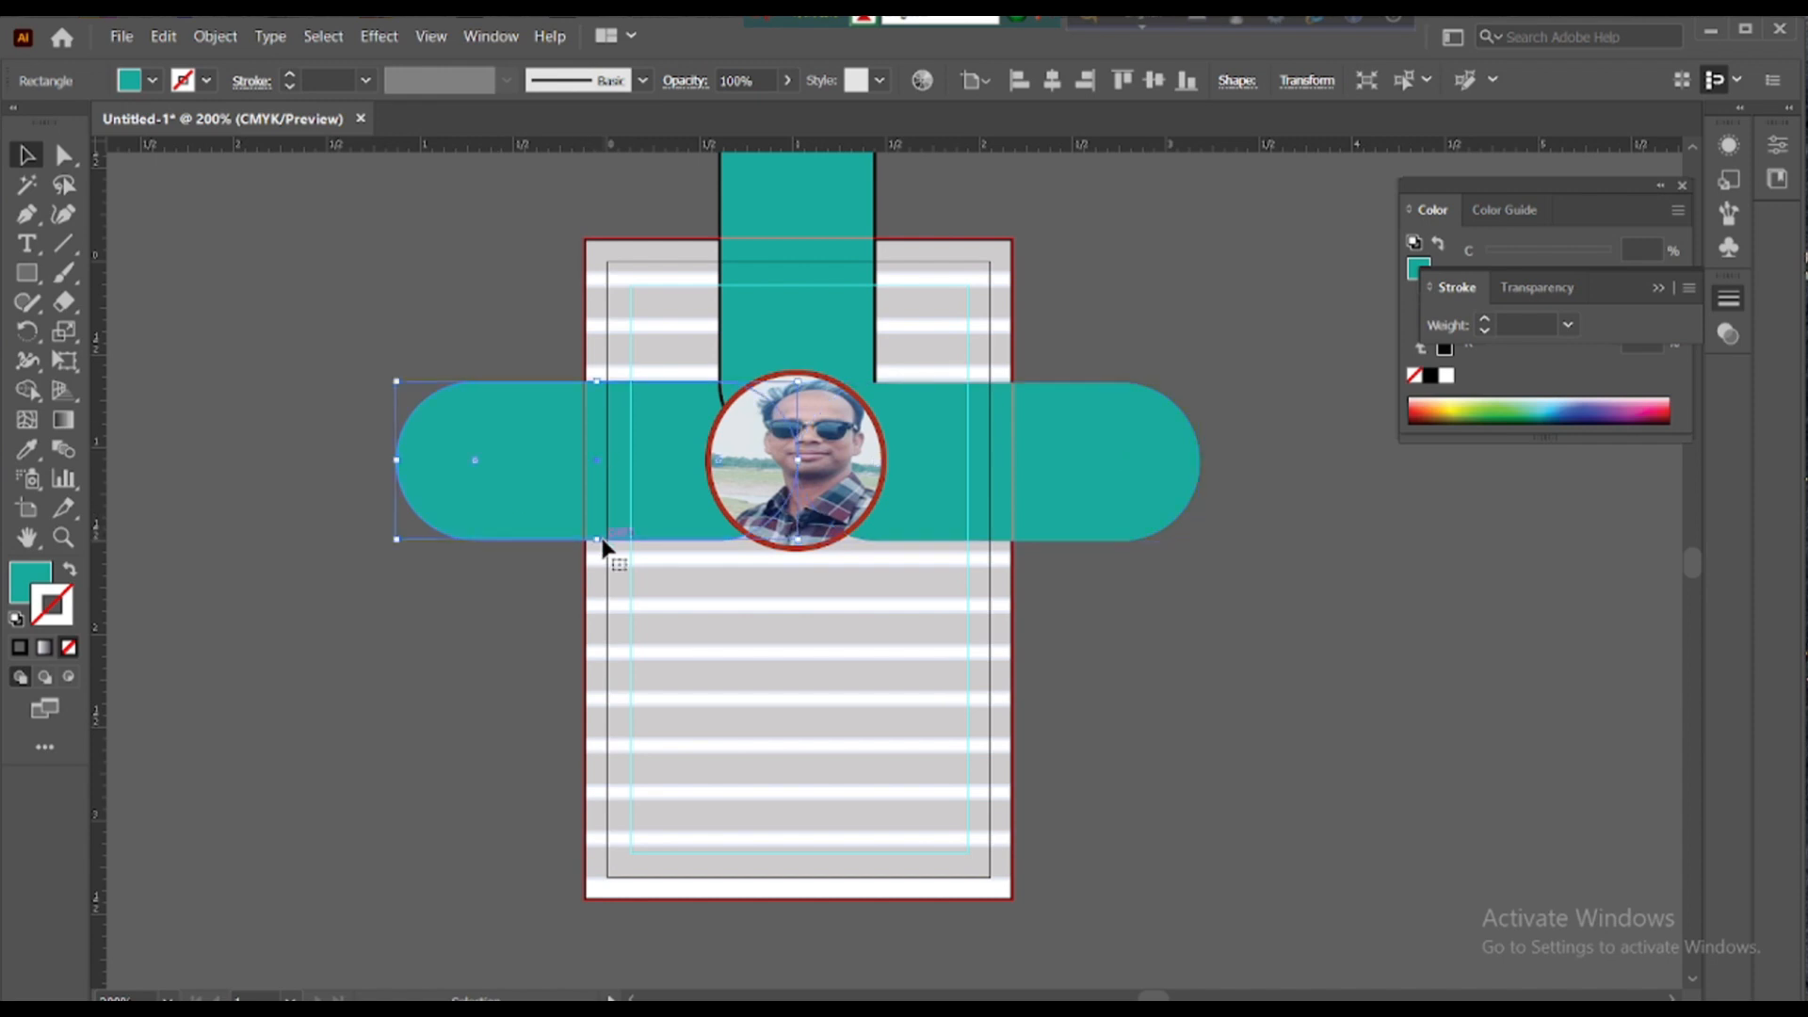
{"action": "left_click", "coordinate": [1207, 328]}
{"action": "left_click", "coordinate": [920, 386]}
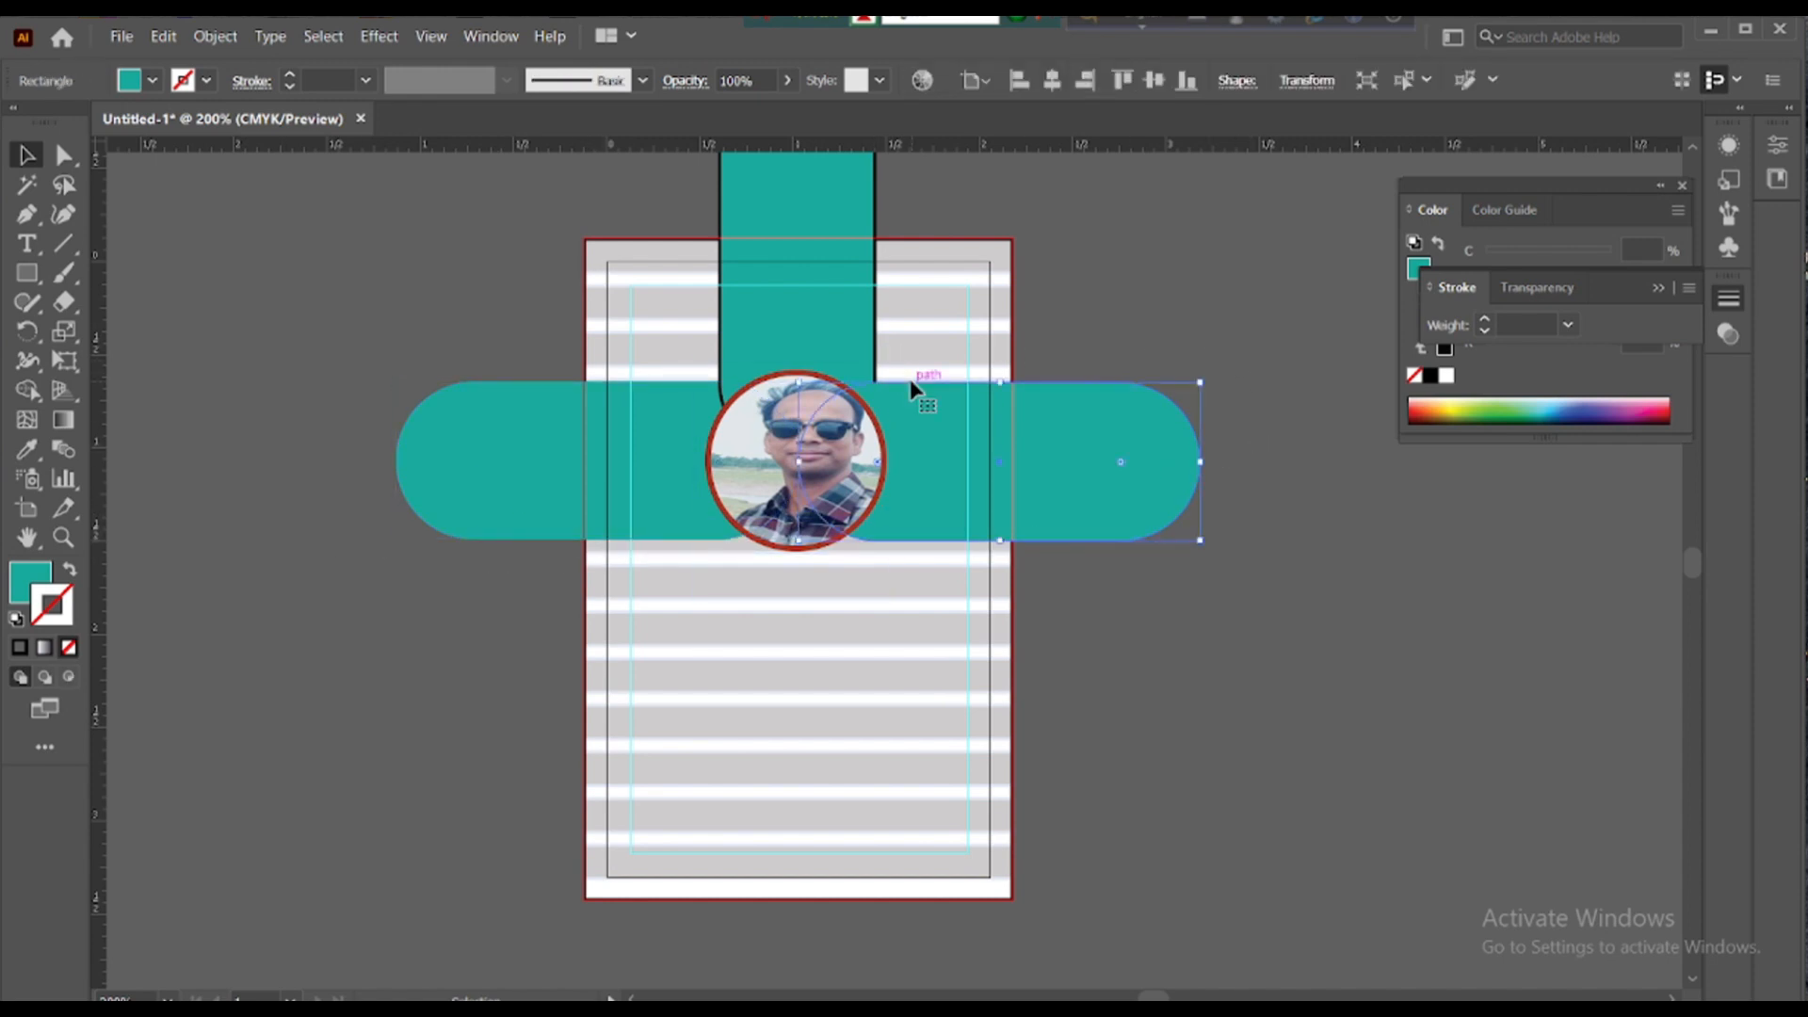
{"action": "right_click", "coordinate": [915, 403]}
{"action": "mouse_move", "coordinate": [1113, 795]}
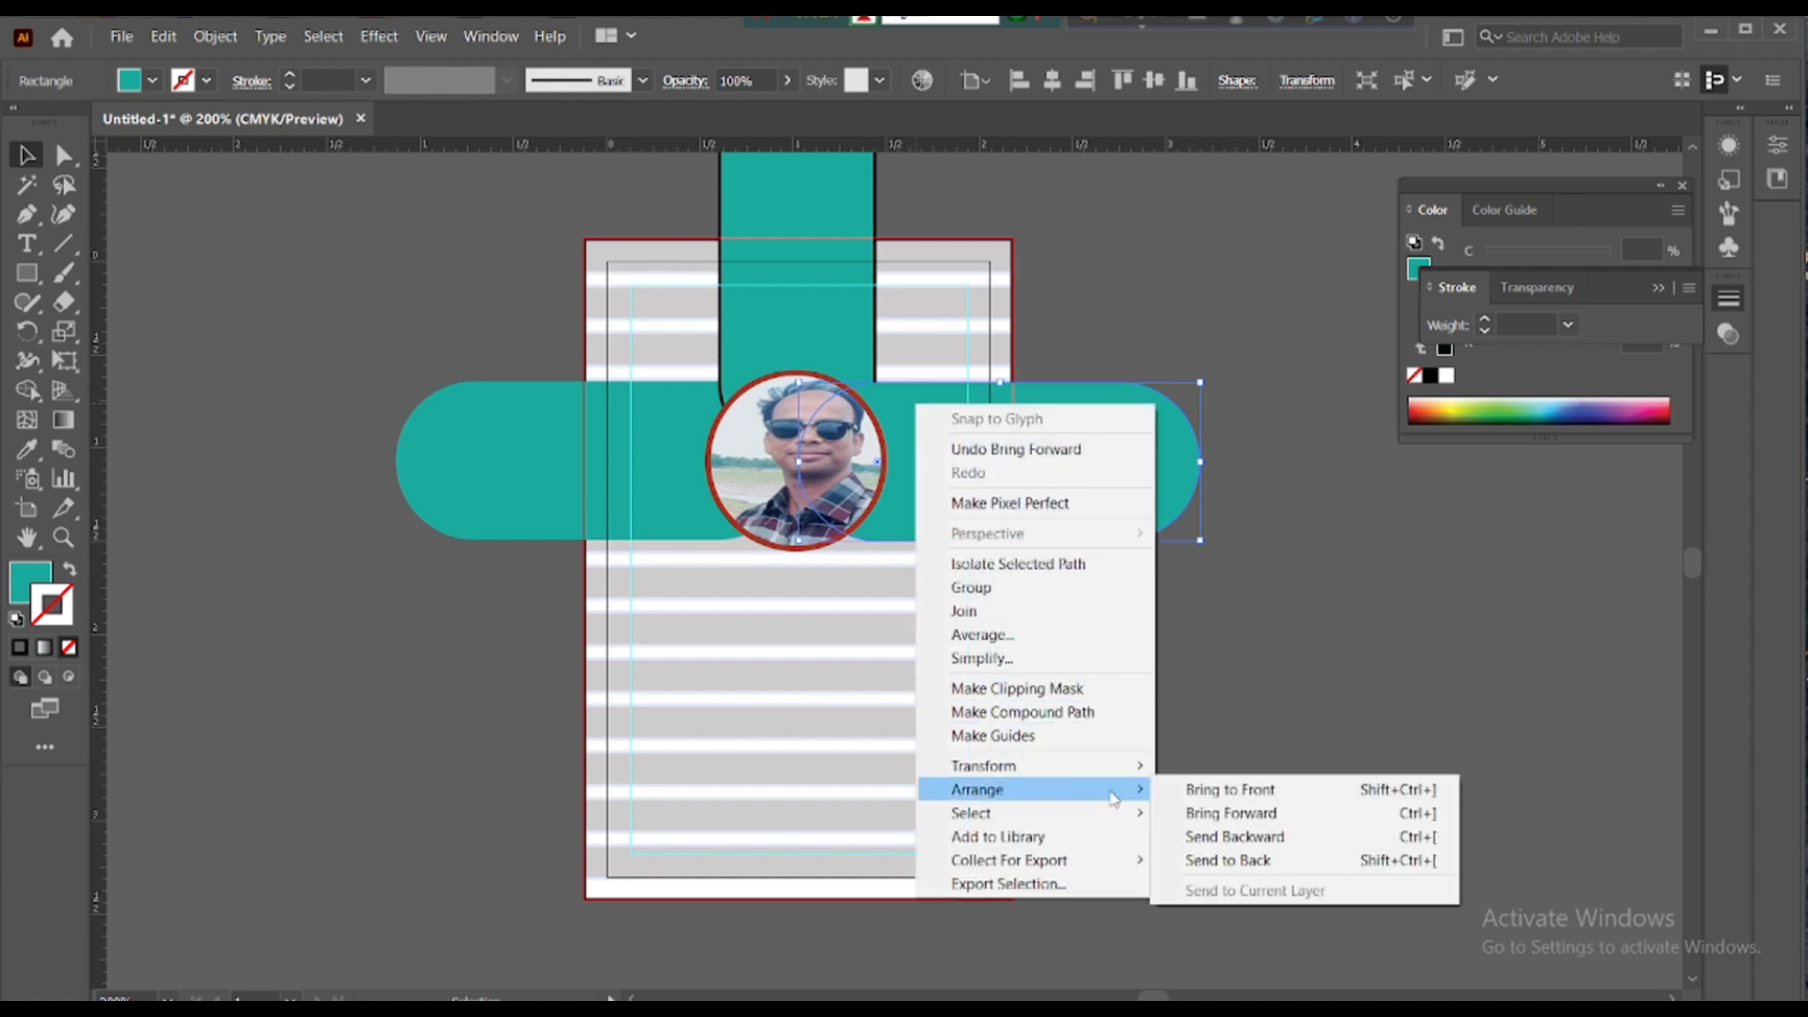
{"action": "left_click", "coordinate": [1271, 834]}
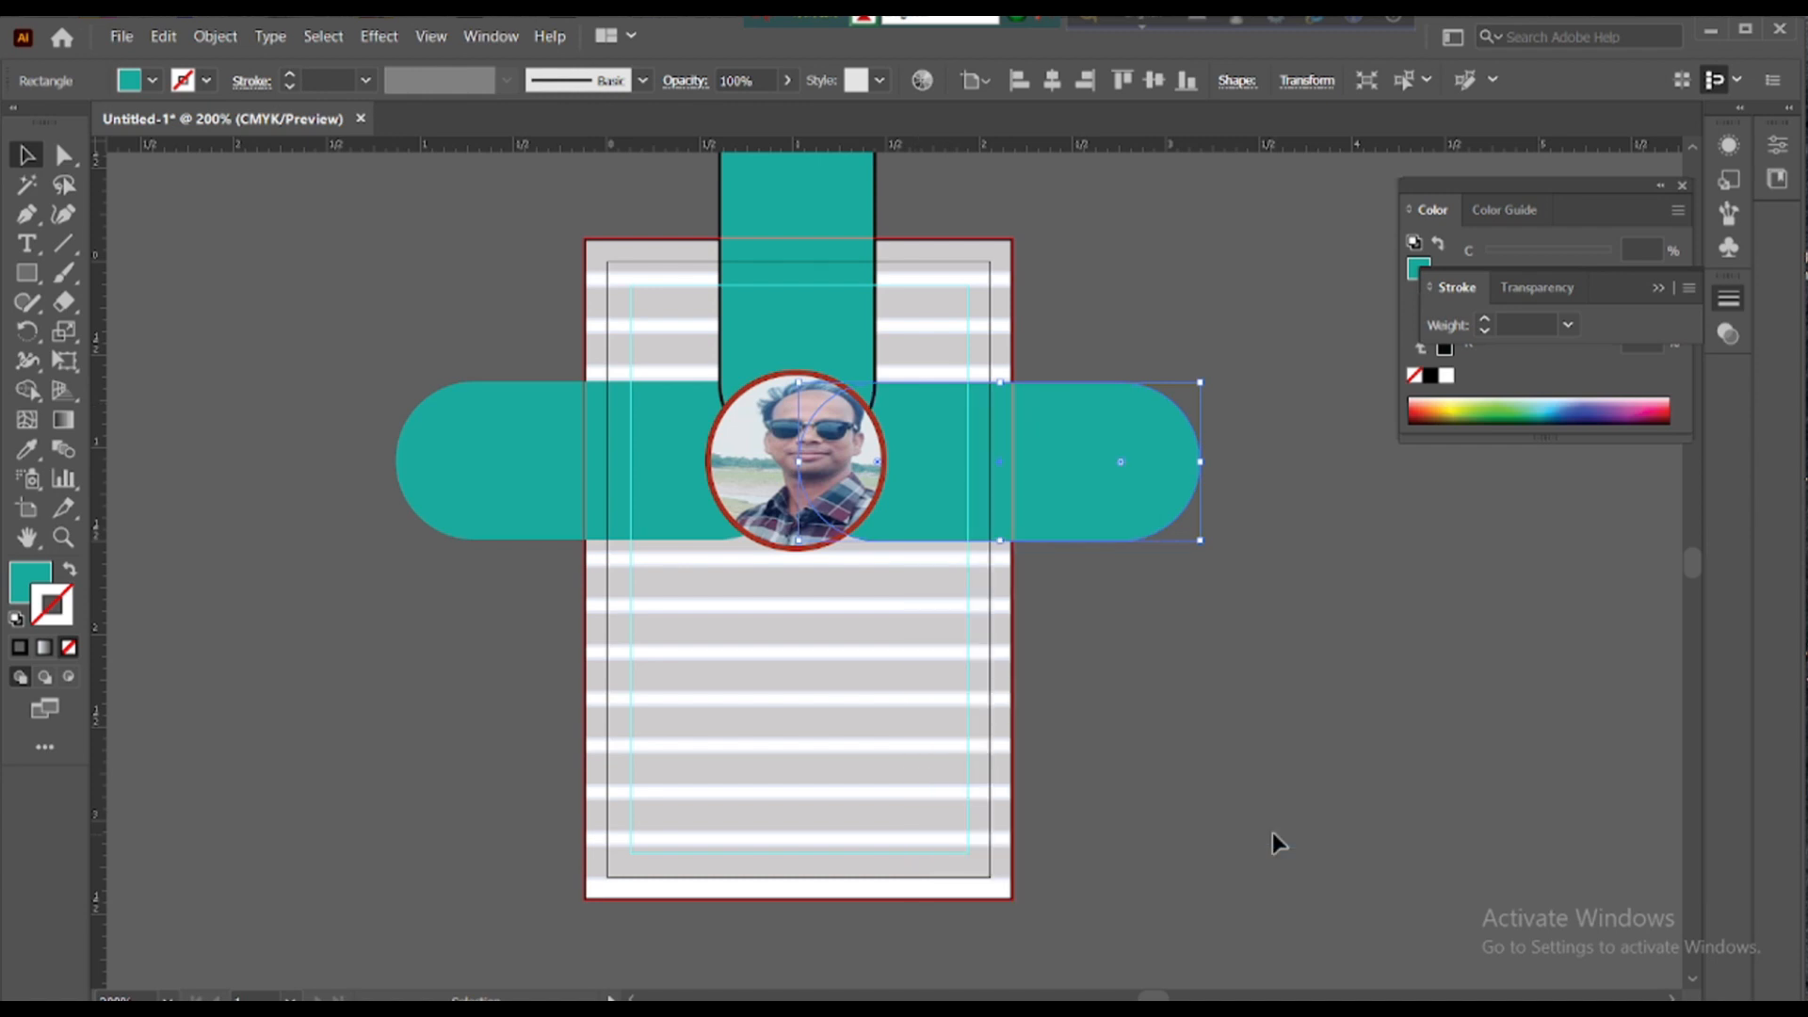
{"action": "left_click", "coordinate": [1162, 720]}
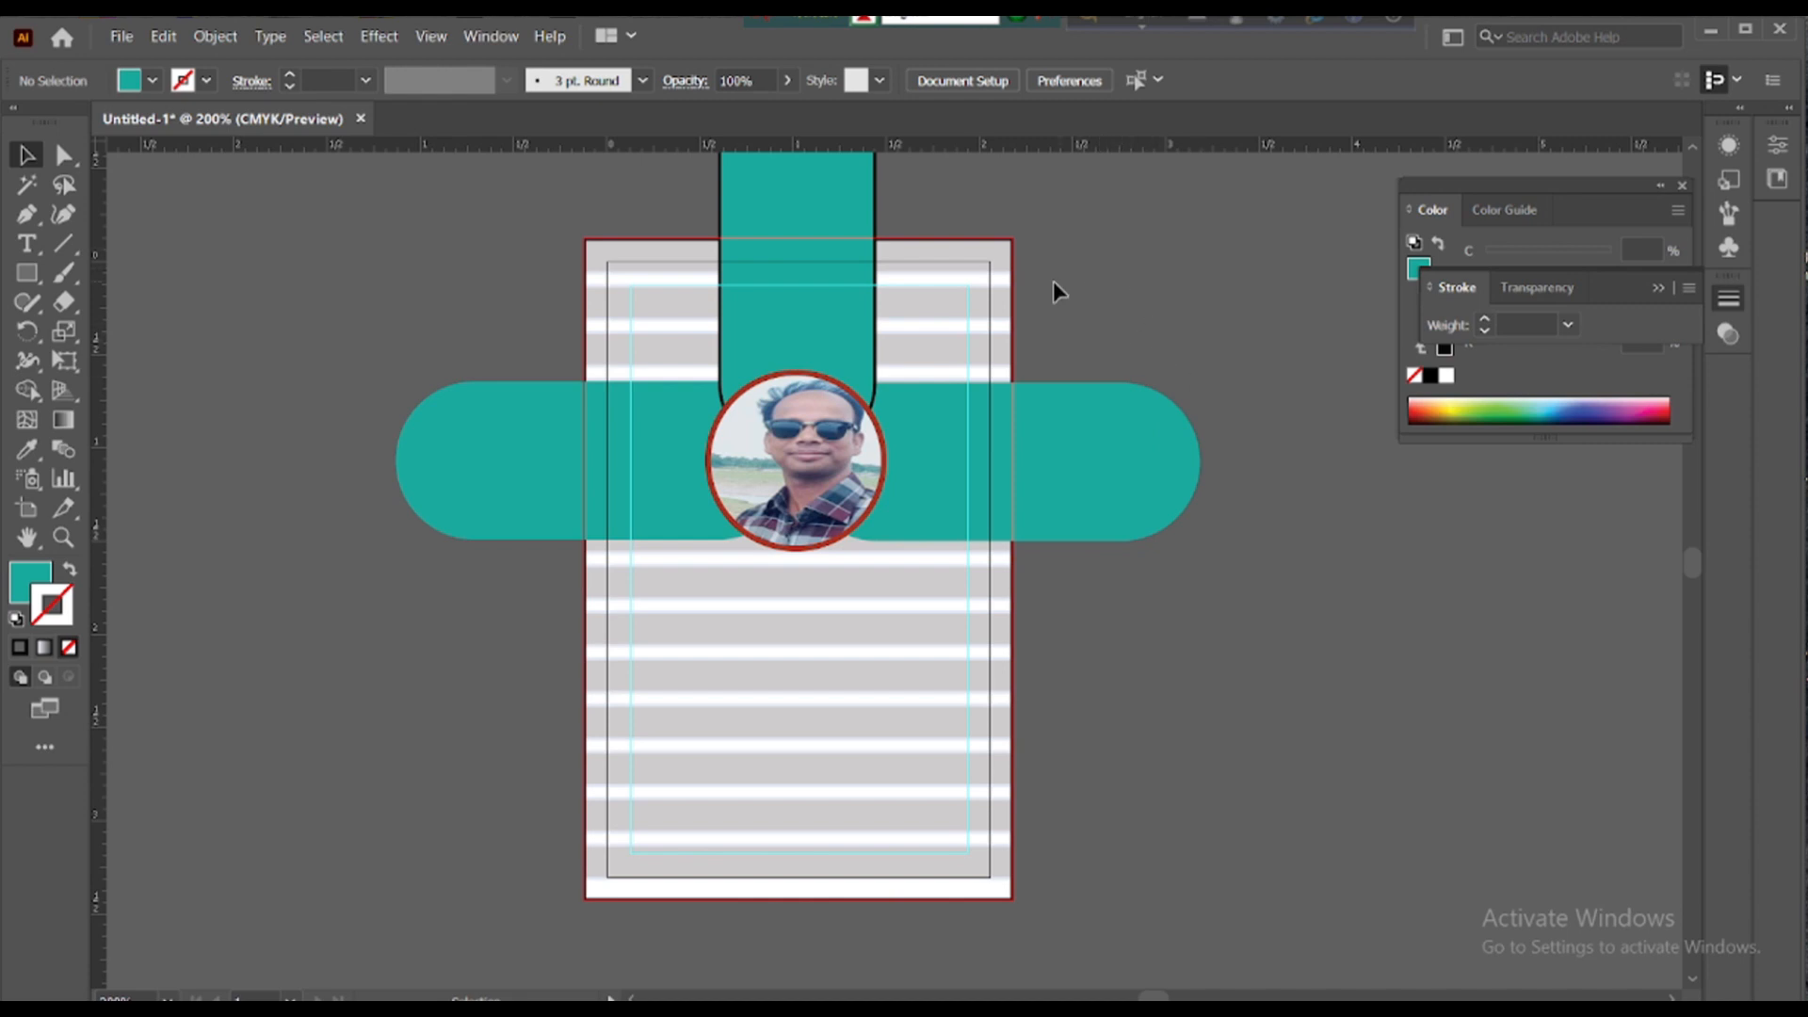
{"action": "scroll", "coordinate": [1064, 281], "scroll_direction": "down", "scroll_amount": 3}
{"action": "scroll", "coordinate": [1074, 277], "scroll_direction": "up", "scroll_amount": 2}
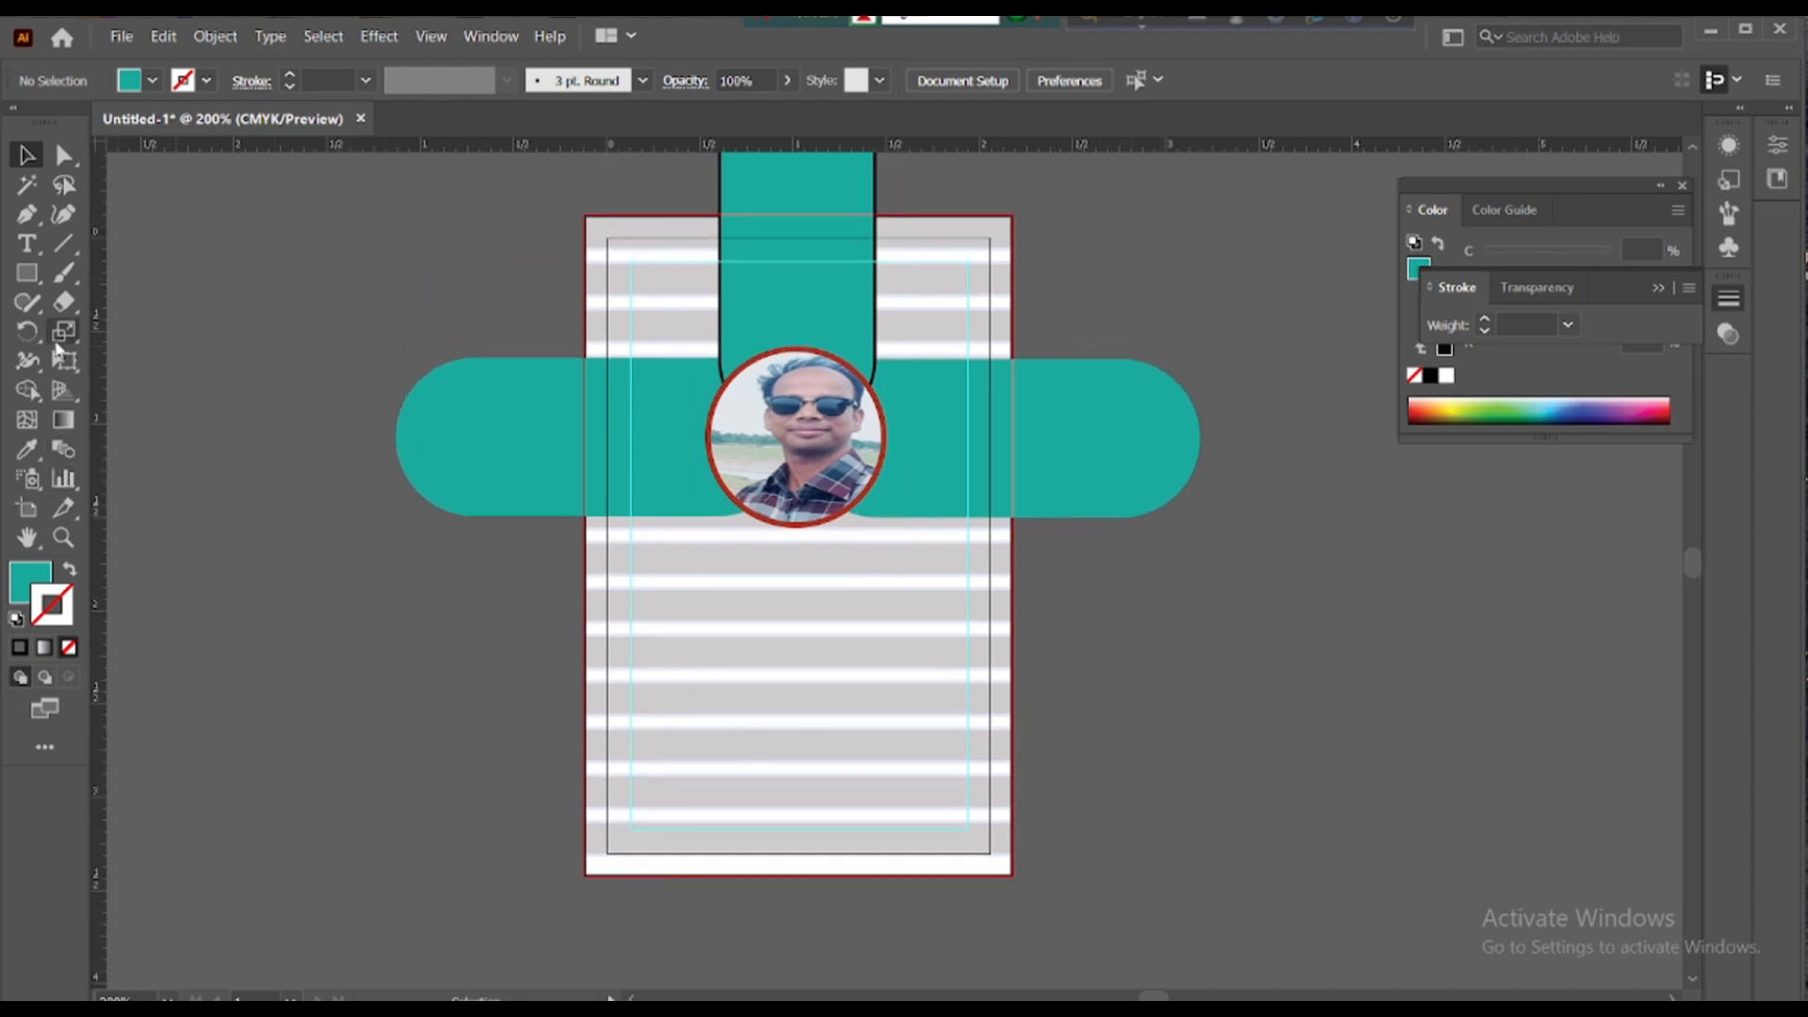
- Add a text line with the cardholder's name below the photo
{"action": "left_click", "coordinate": [27, 243]}
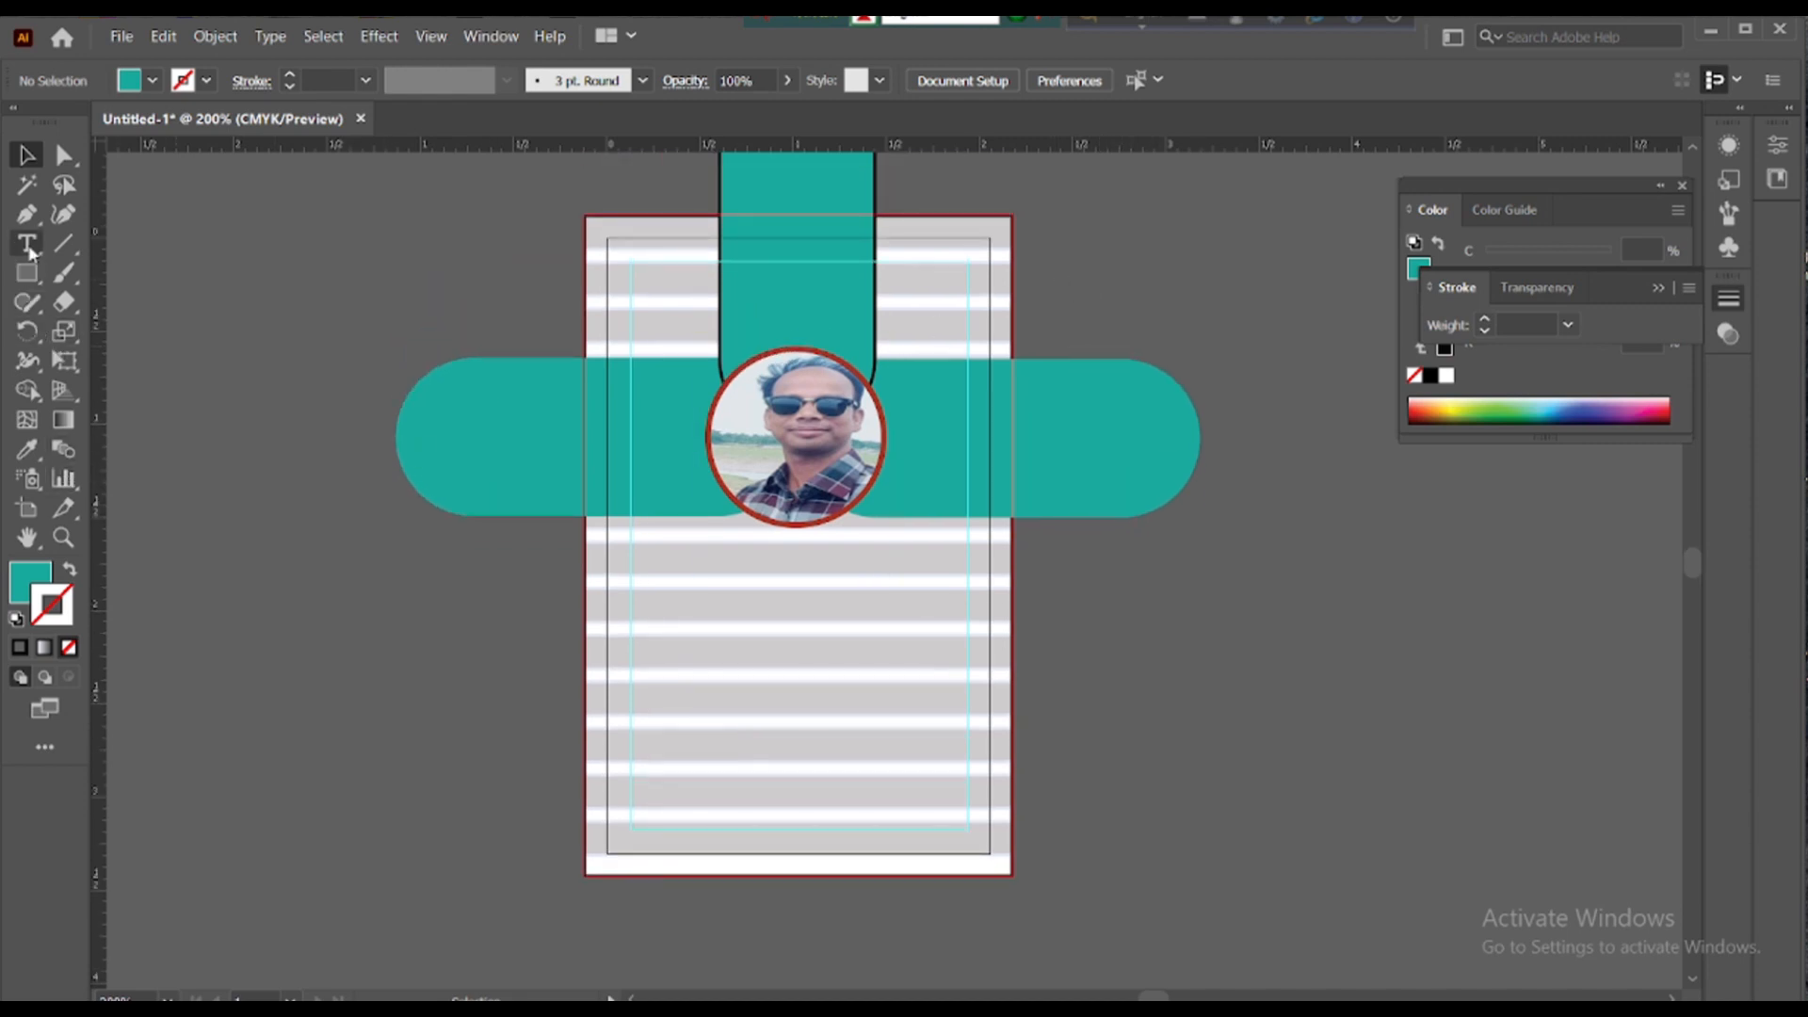
{"action": "left_click", "coordinate": [656, 561]}
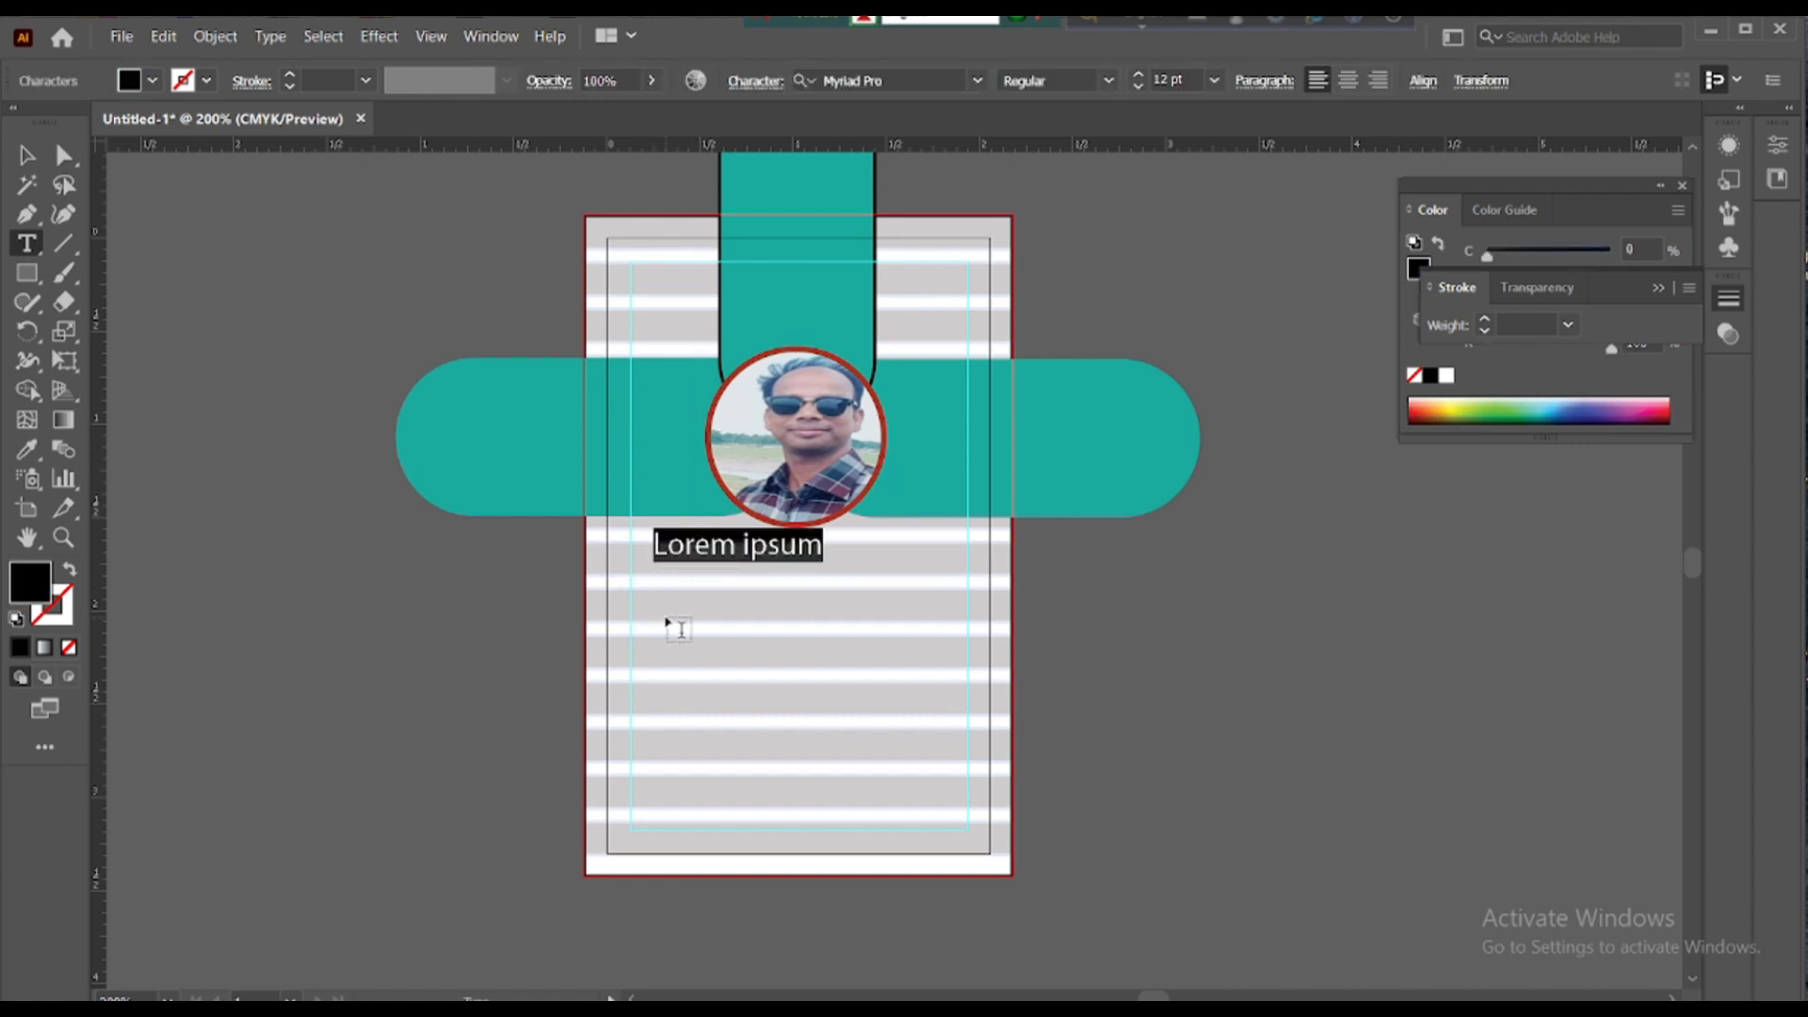
{"action": "type", "text": "MD "}
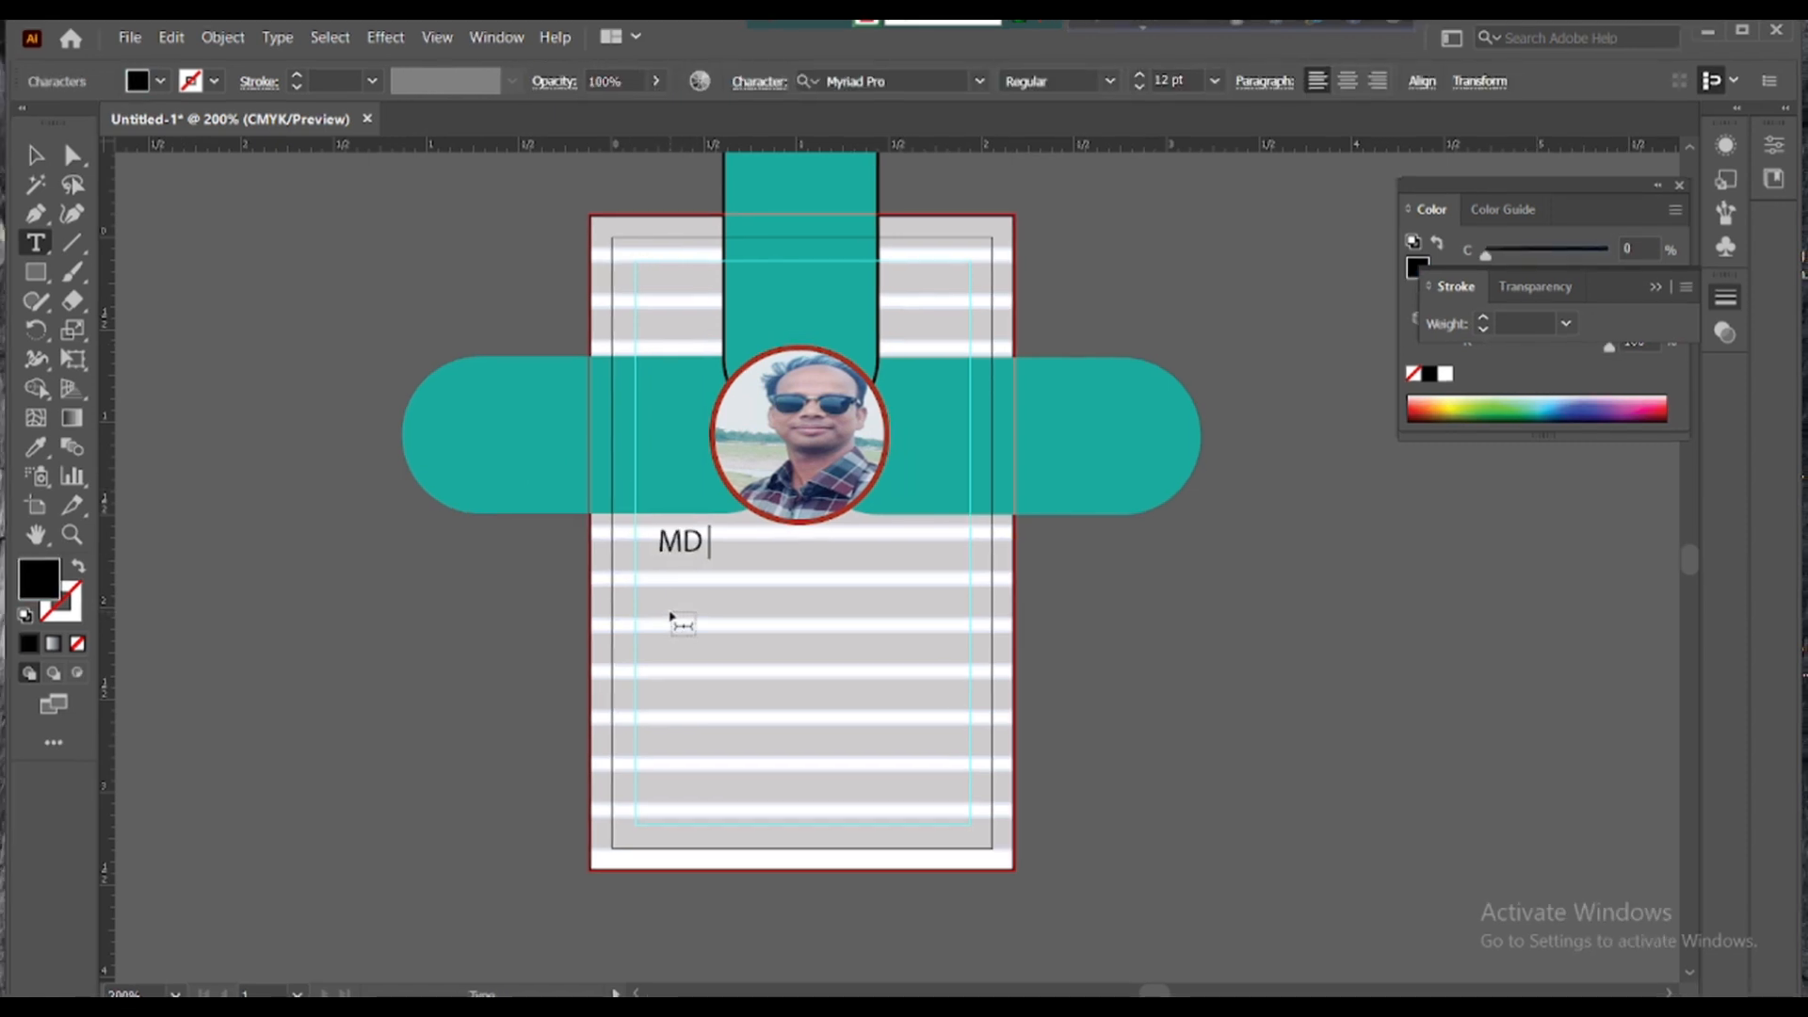
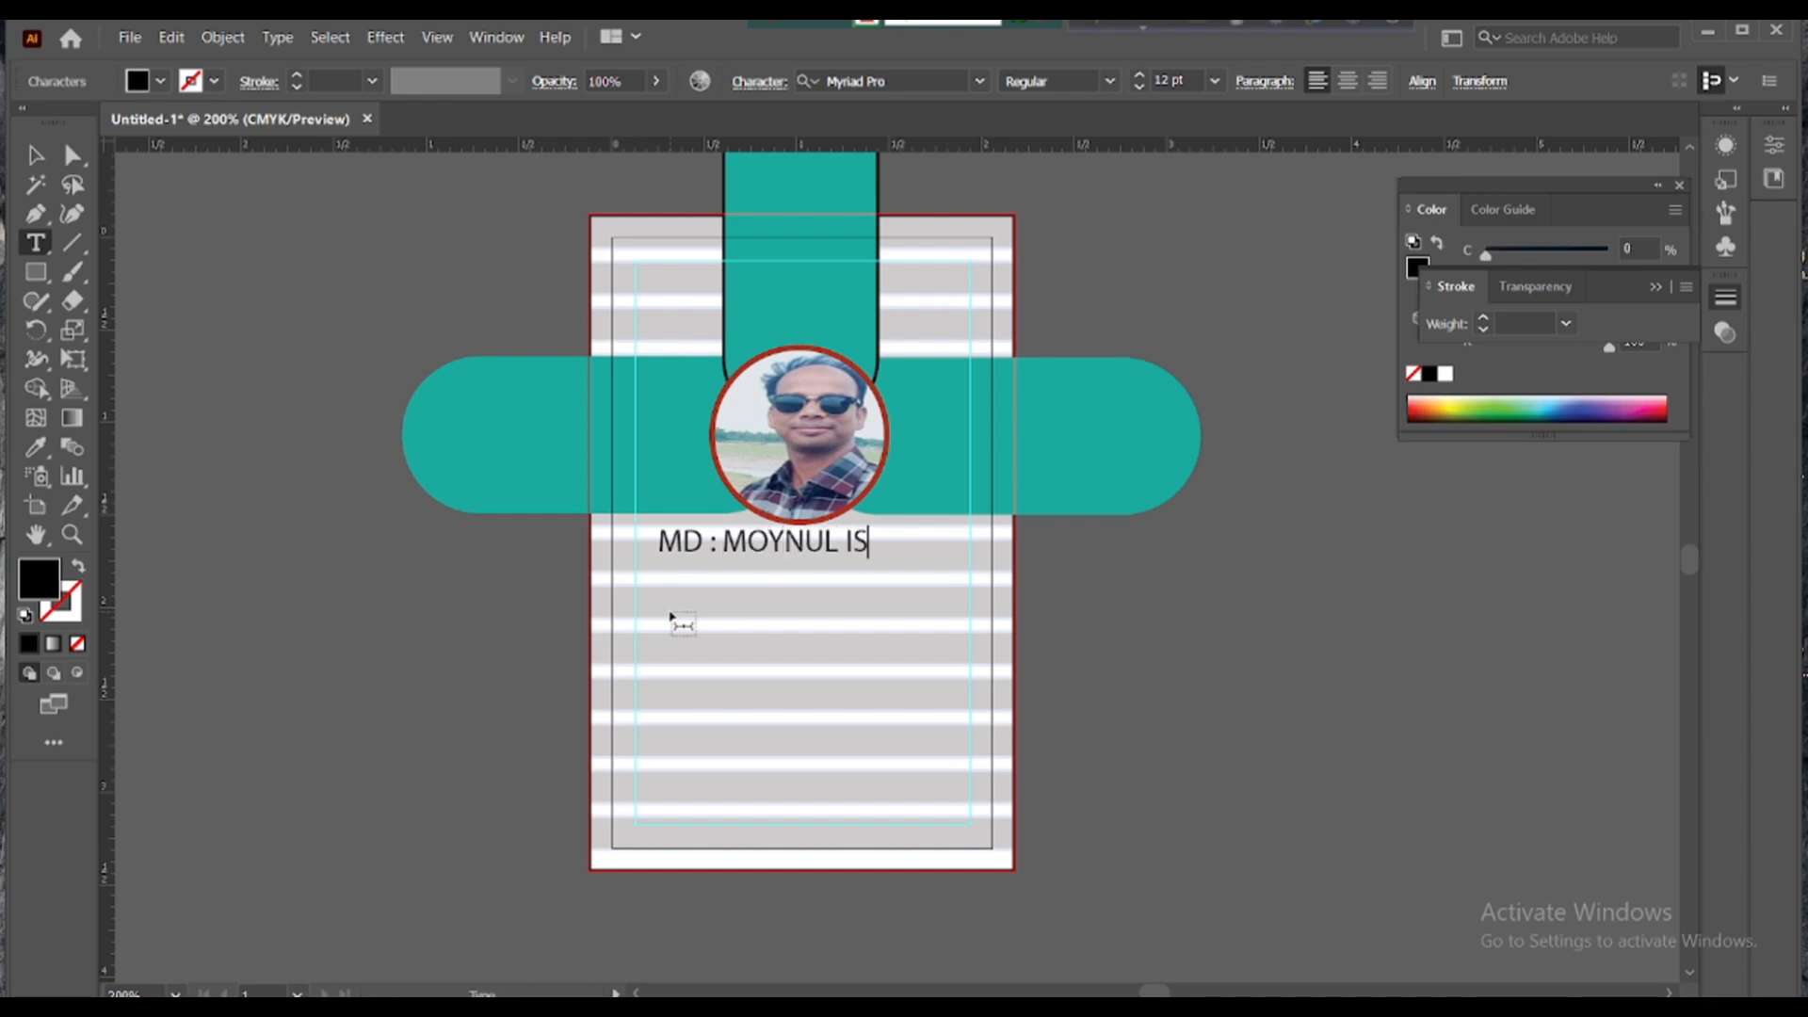
{"action": "left_click", "coordinate": [38, 156]}
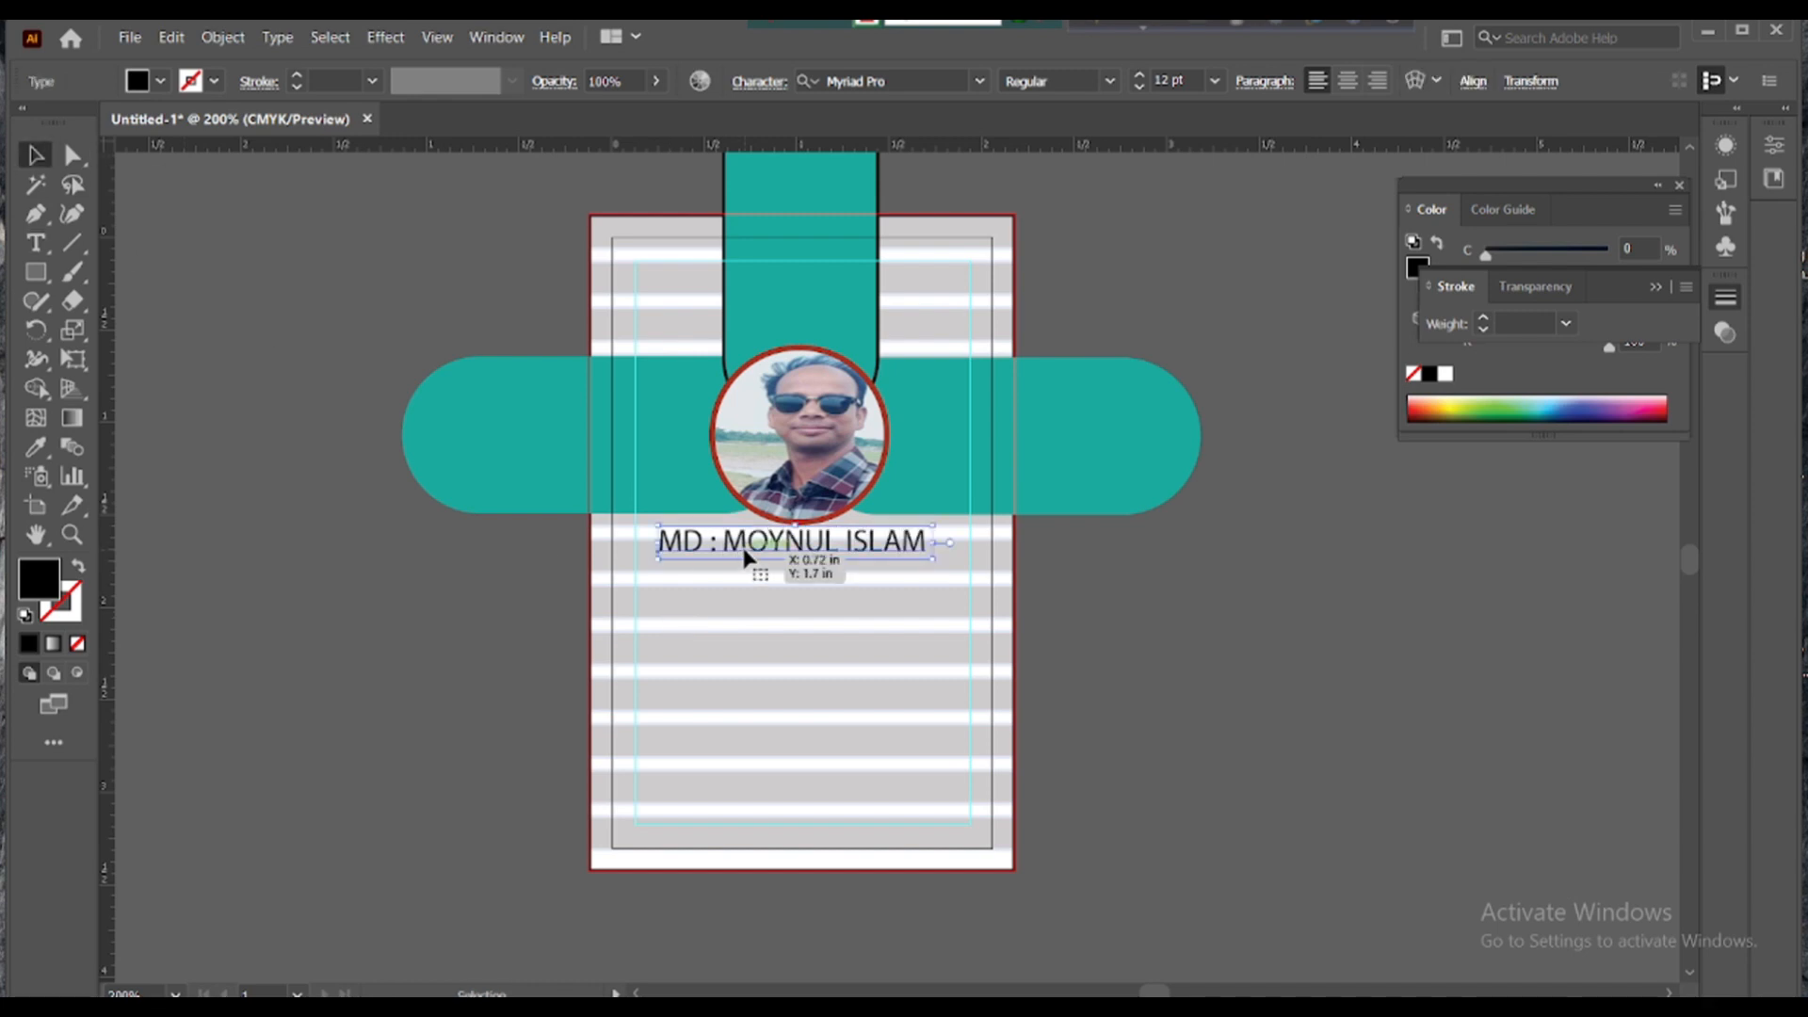
- Duplicate the name line and retype the copy as 'Graphics Designer'
{"action": "mouse_move", "coordinate": [745, 556]}
{"action": "left_mouse_down"}
{"action": "mouse_move", "coordinate": [746, 590]}
{"action": "mouse_move", "coordinate": [912, 589]}
{"action": "mouse_move", "coordinate": [746, 584]}
{"action": "left_mouse_up"}
{"action": "triple_click", "coordinate": [747, 584]}
{"action": "key", "text": "BackSpace"}
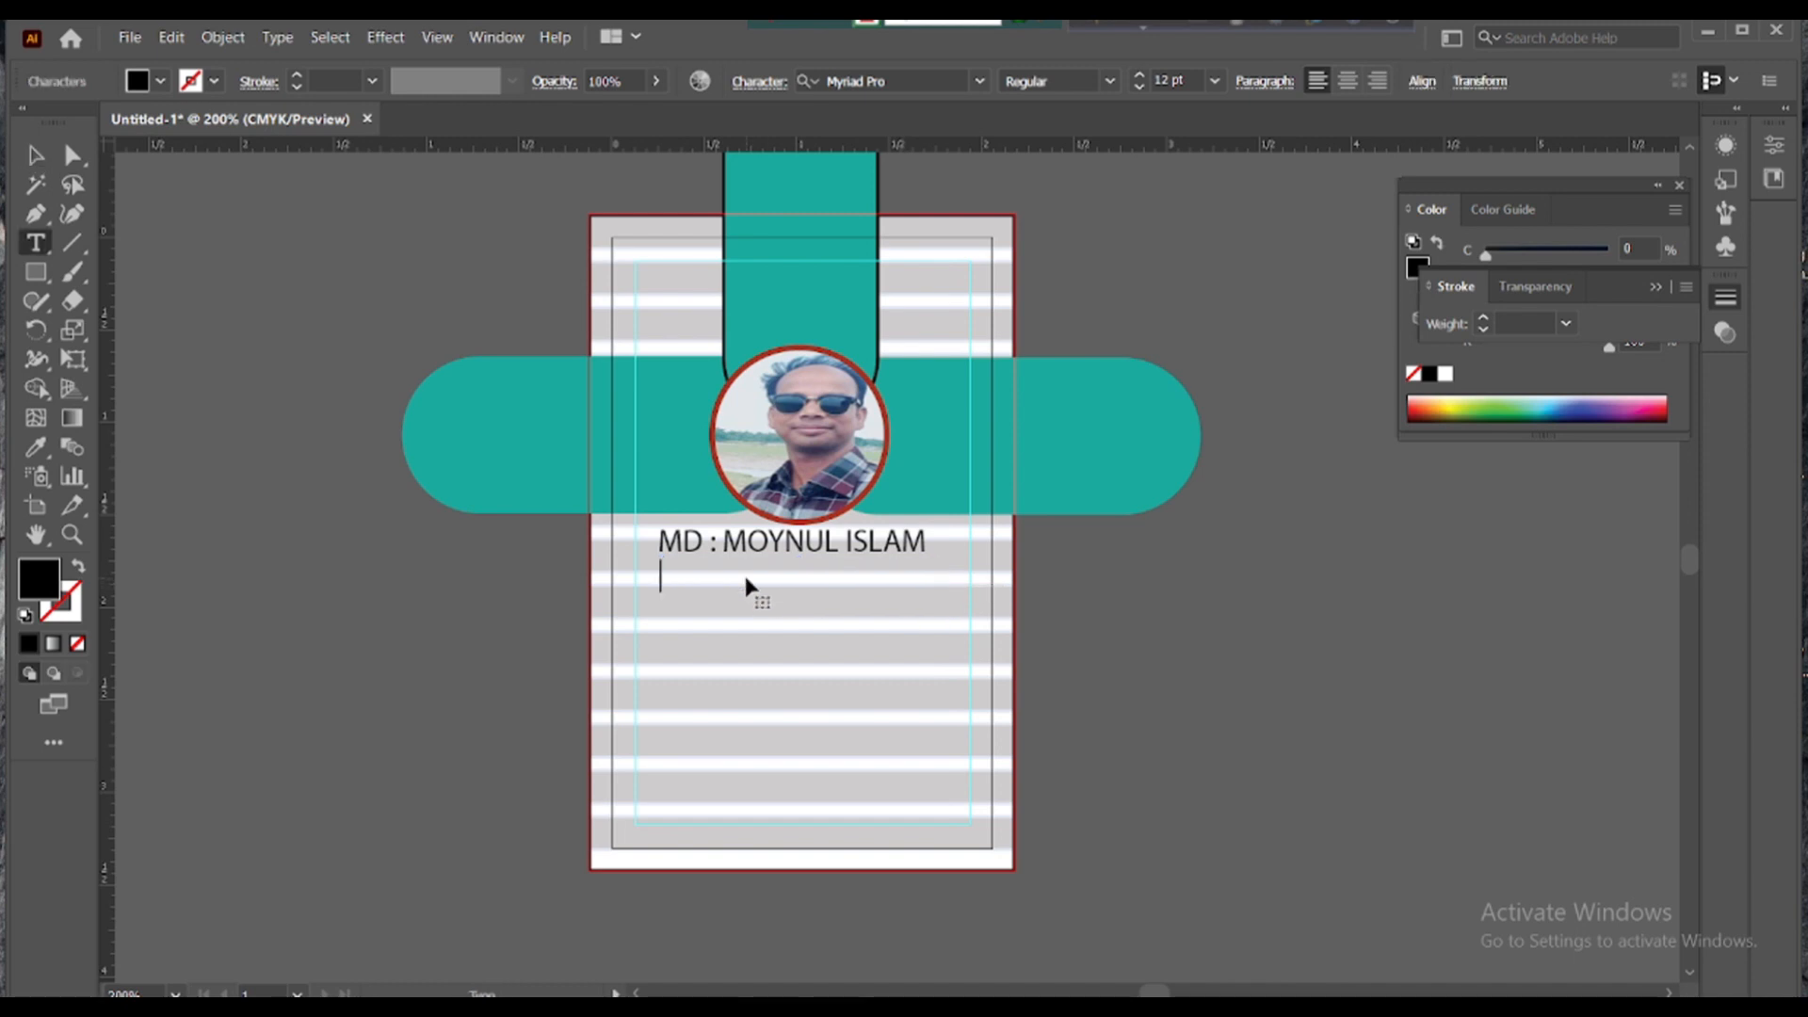
{"action": "type", "text": "Graphic"}
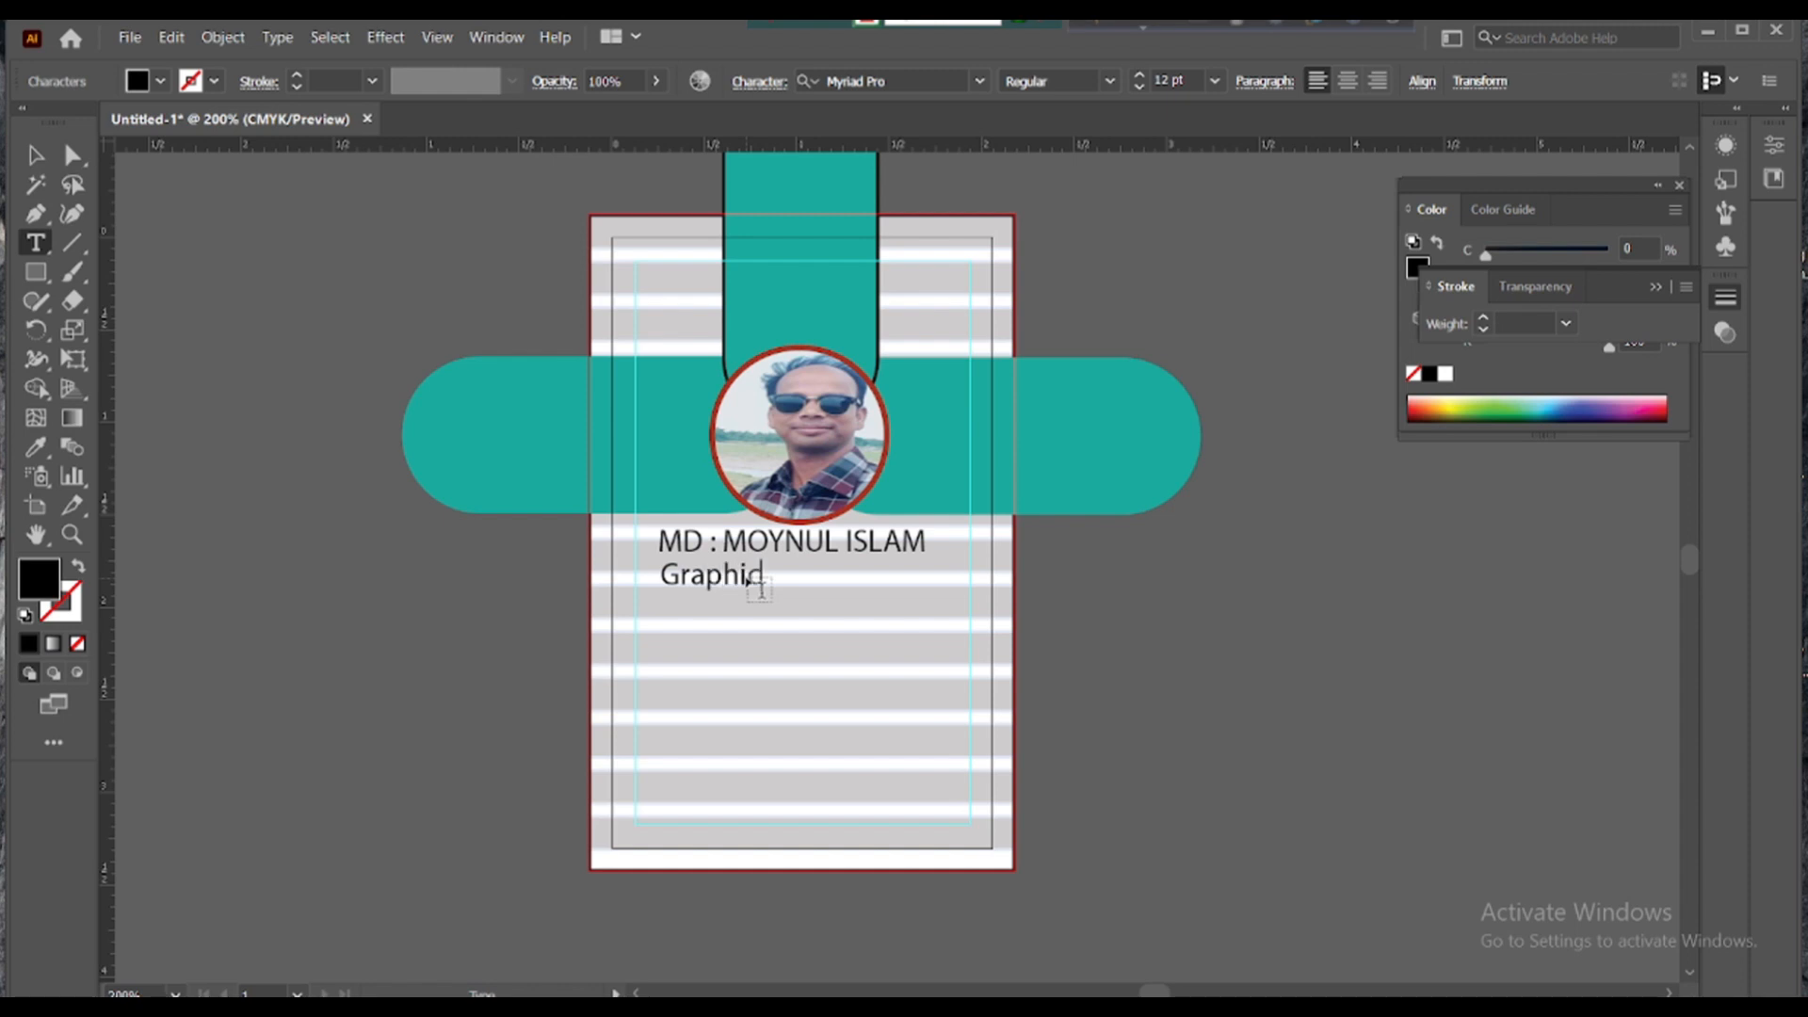
{"action": "type", "text": "s Designer"}
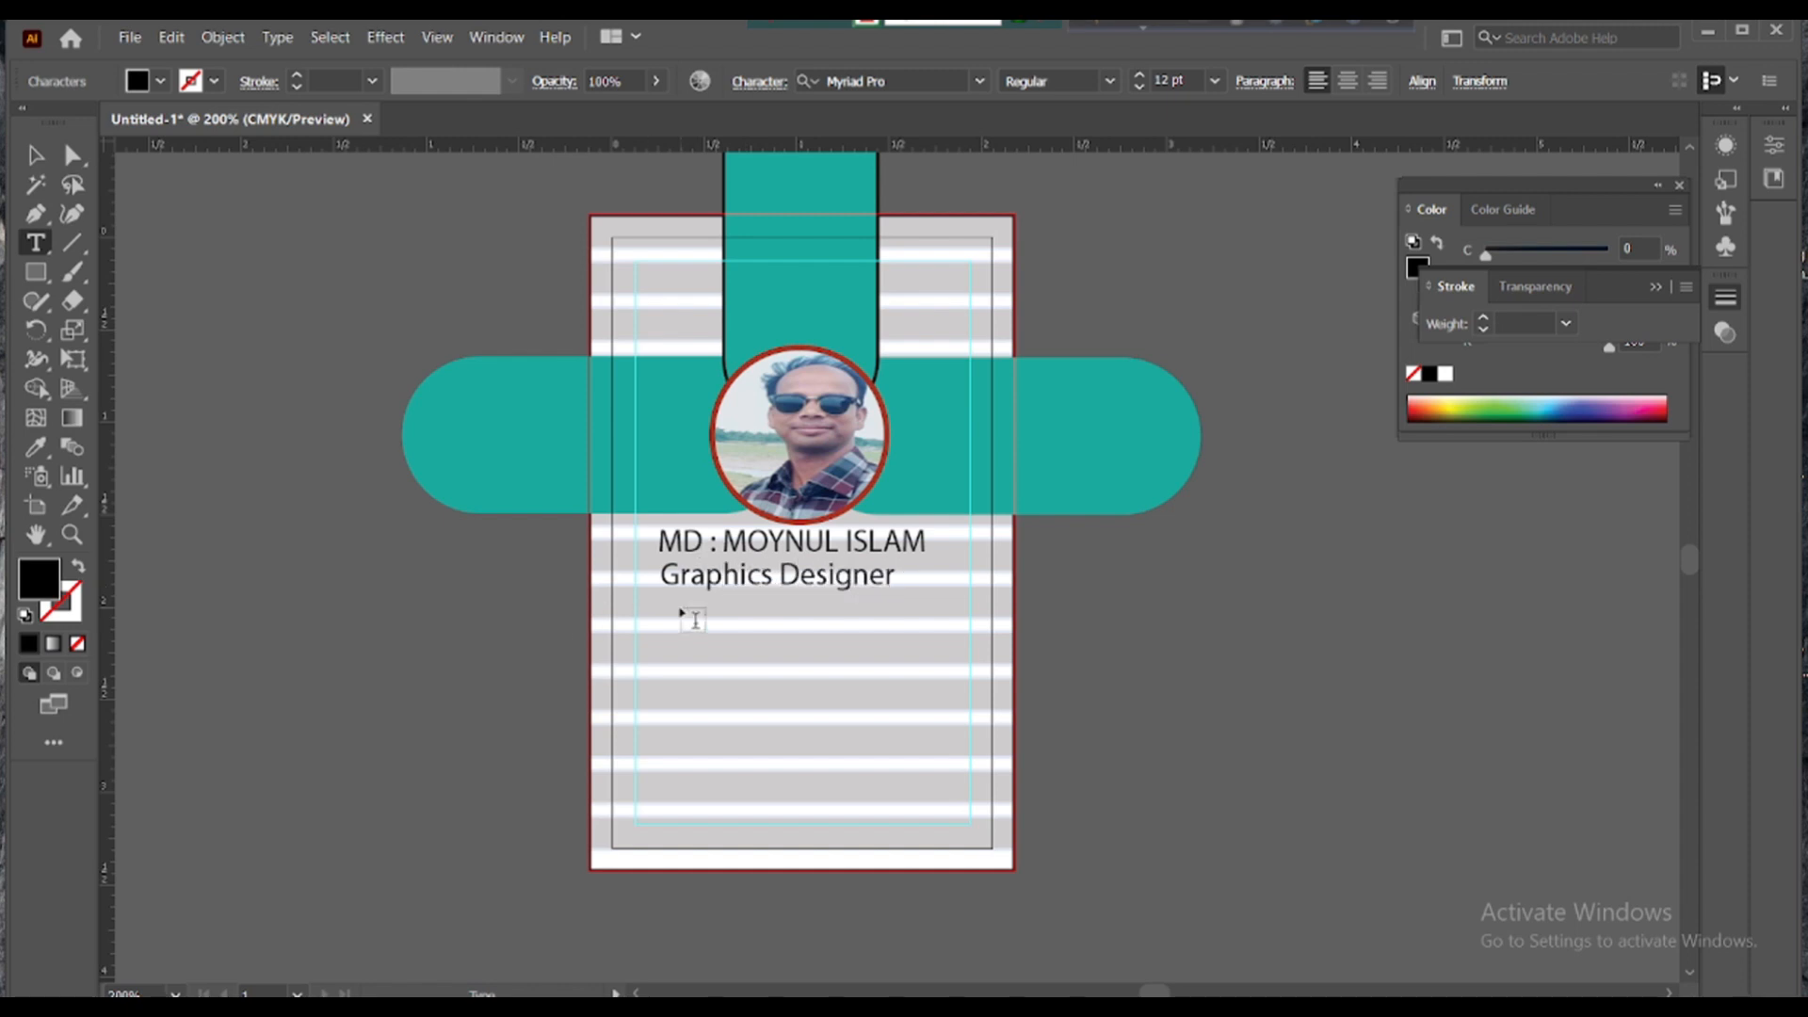
{"action": "key", "text": "Escape"}
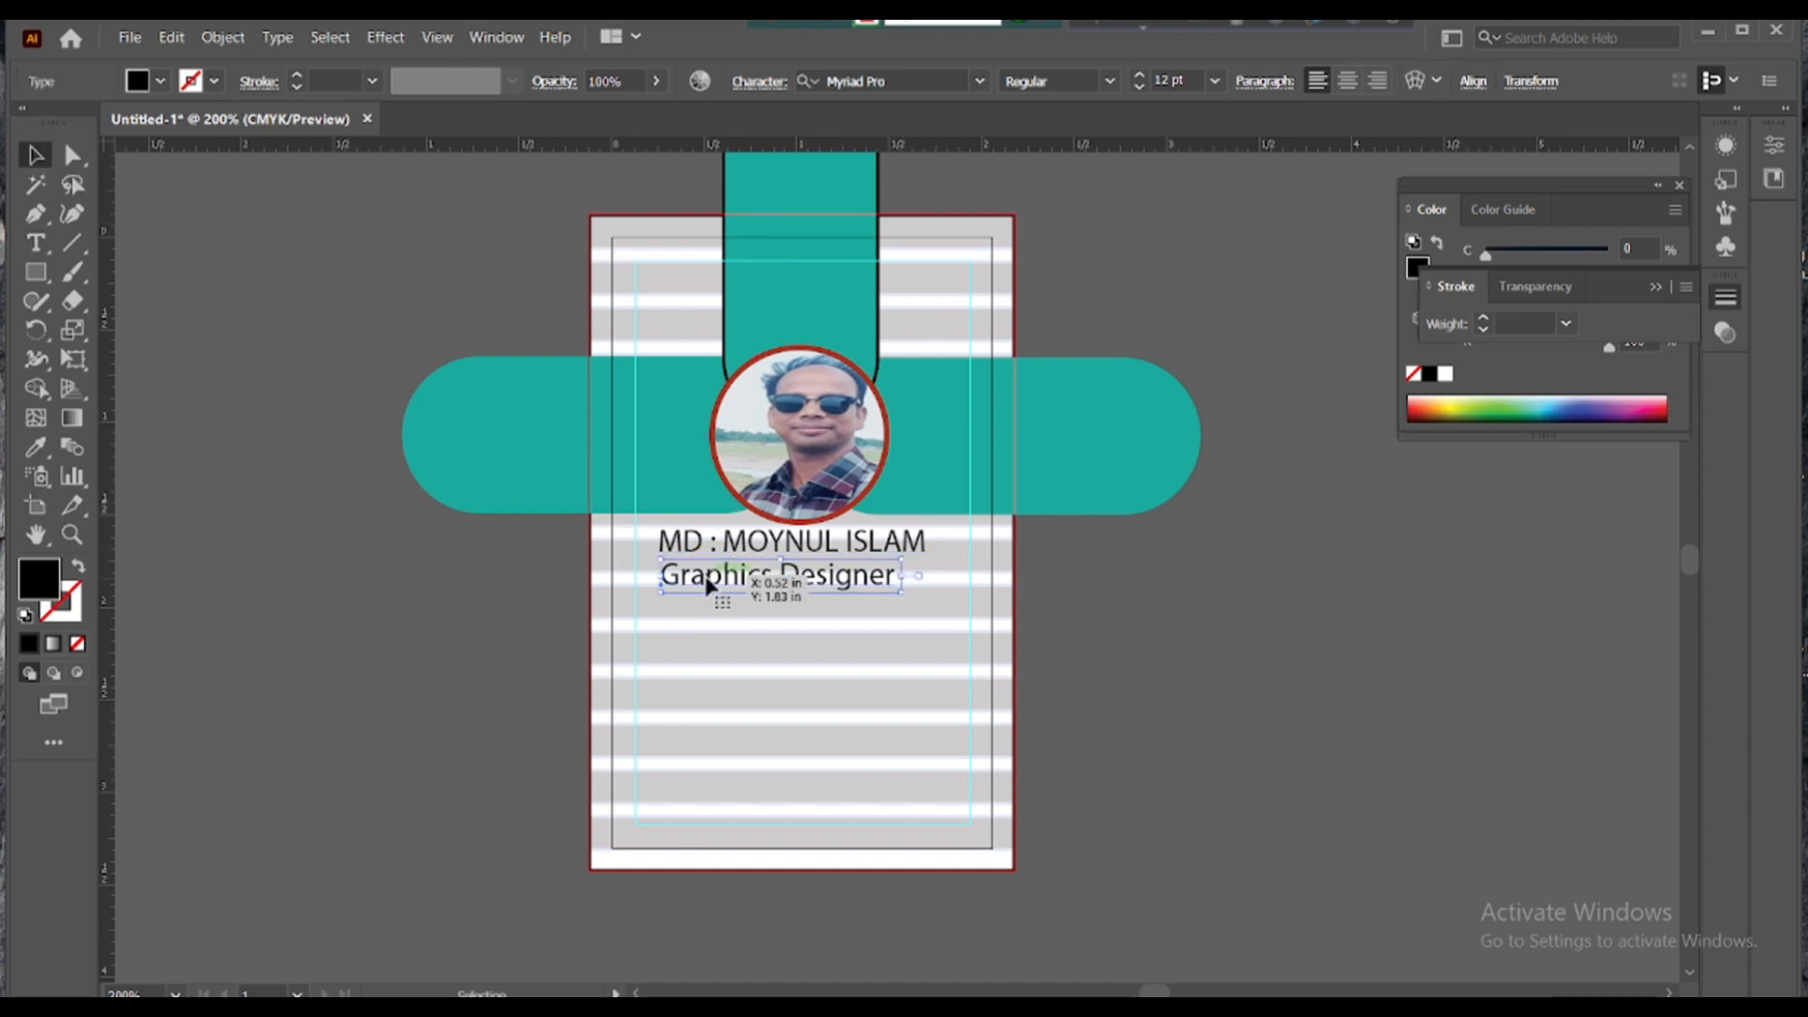
- Place a copy of the title line lower and erase its text
{"action": "left_click_drag", "start_coordinate": [708, 586], "coordinate": [787, 623]}
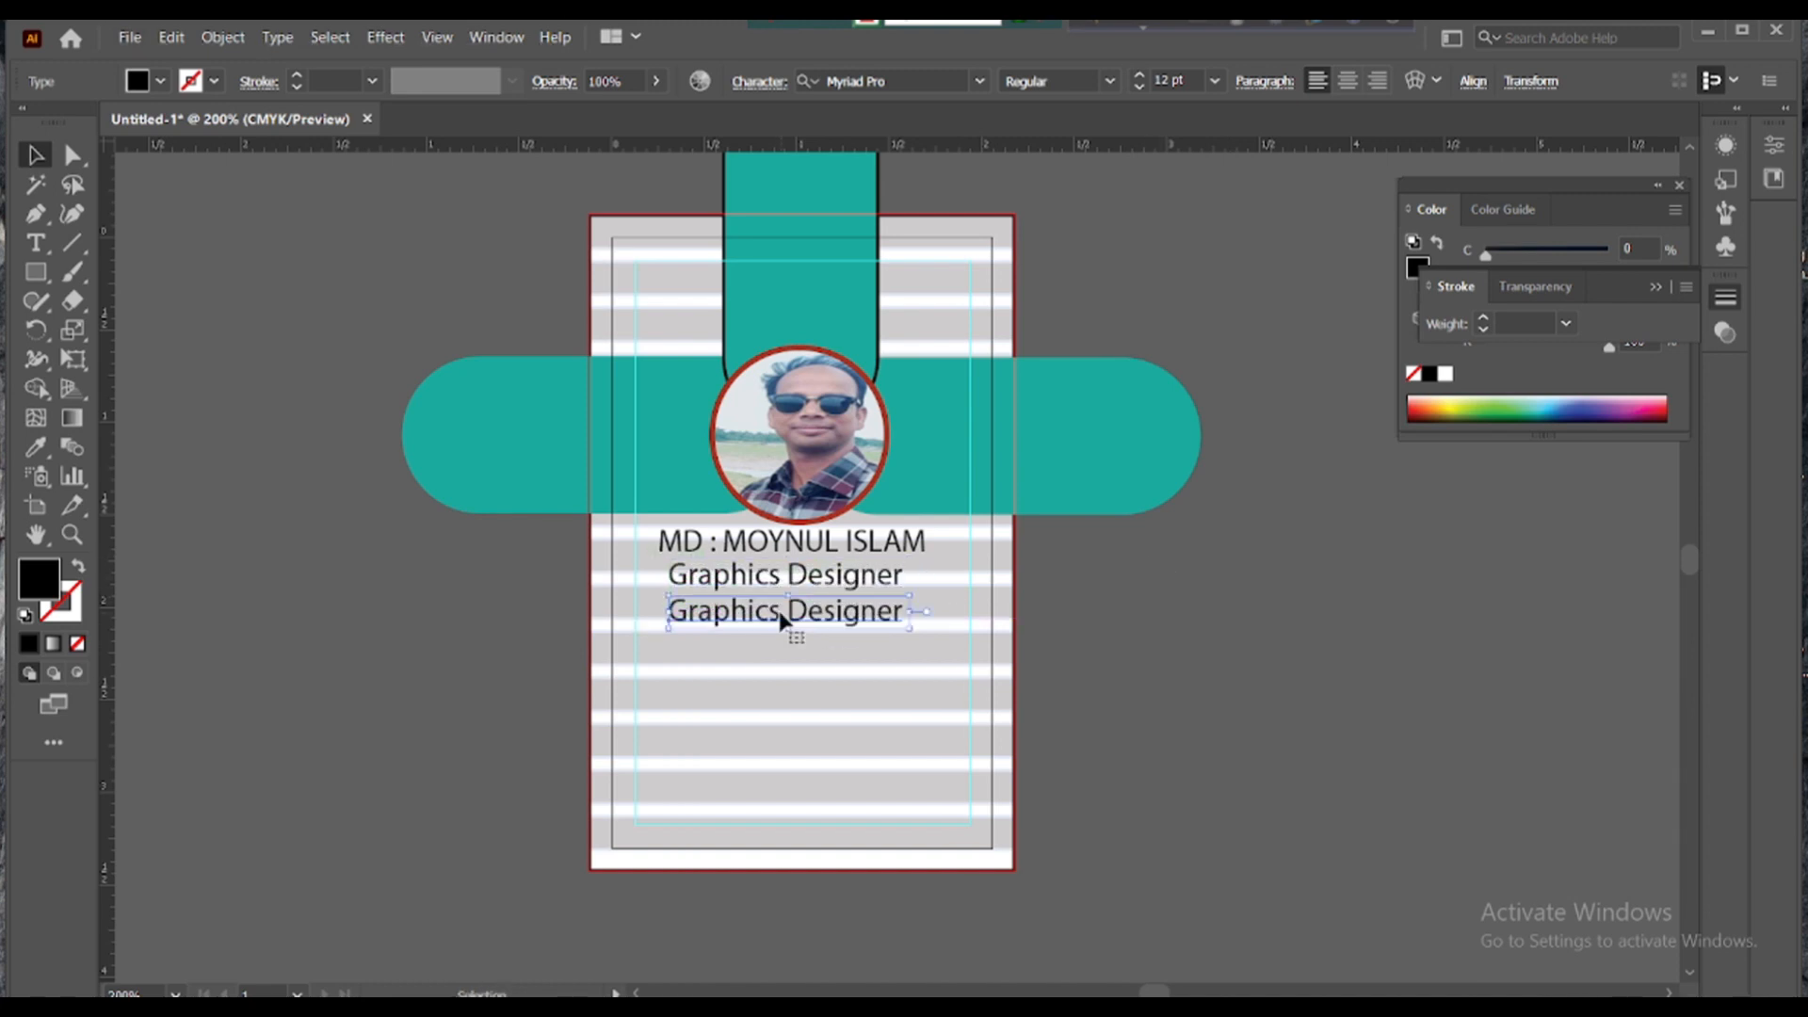
{"action": "key", "text": "t"}
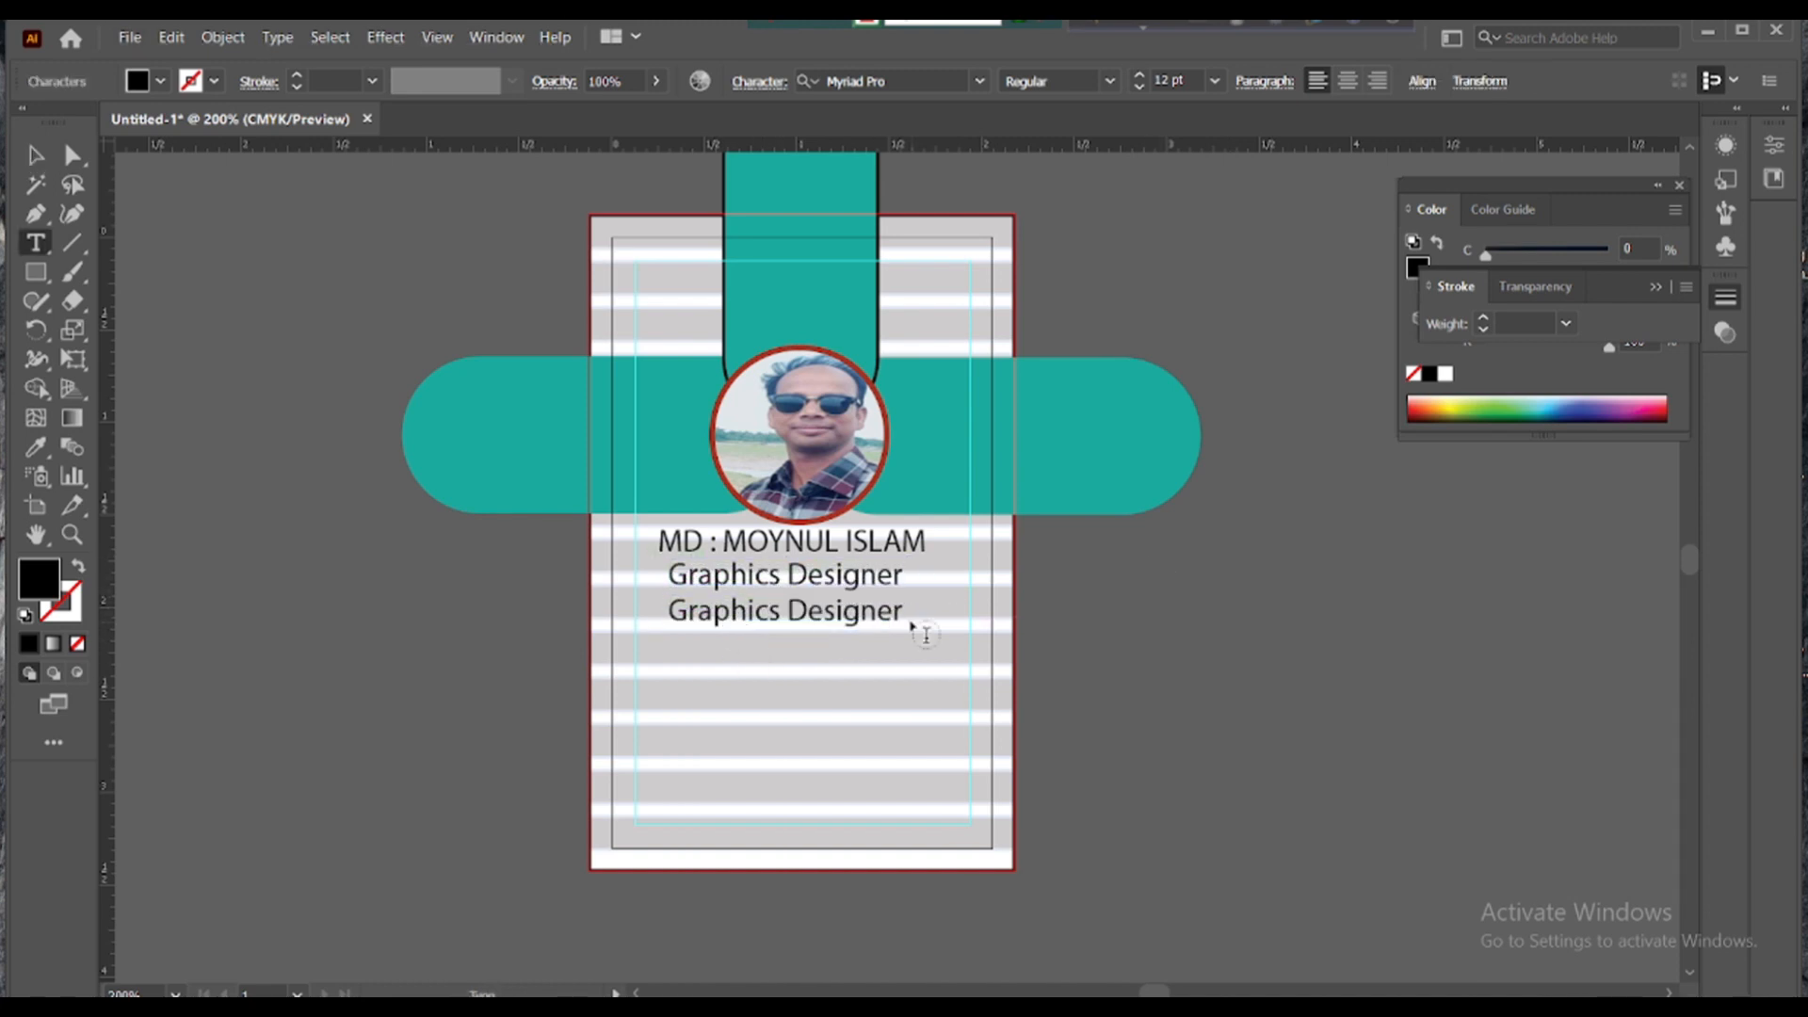
{"action": "key", "text": "BackSpace"}
{"action": "key", "text": "BackSpace"}
{"action": "key", "text": "BackSpace"}
{"action": "key", "text": "BackSpace"}
{"action": "key", "text": "BackSpace"}
{"action": "key", "text": "BackSpace"}
{"action": "key", "text": "BackSpace"}
{"action": "key", "text": "BackSpace"}
{"action": "key", "text": "BackSpace"}
{"action": "key", "text": "BackSpace"}
{"action": "key", "text": "BackSpace"}
{"action": "key", "text": "BackSpace"}
{"action": "key", "text": "BackSpace"}
{"action": "key", "text": "BackSpace"}
{"action": "key", "text": "BackSpace"}
{"action": "key", "text": "BackSpace"}
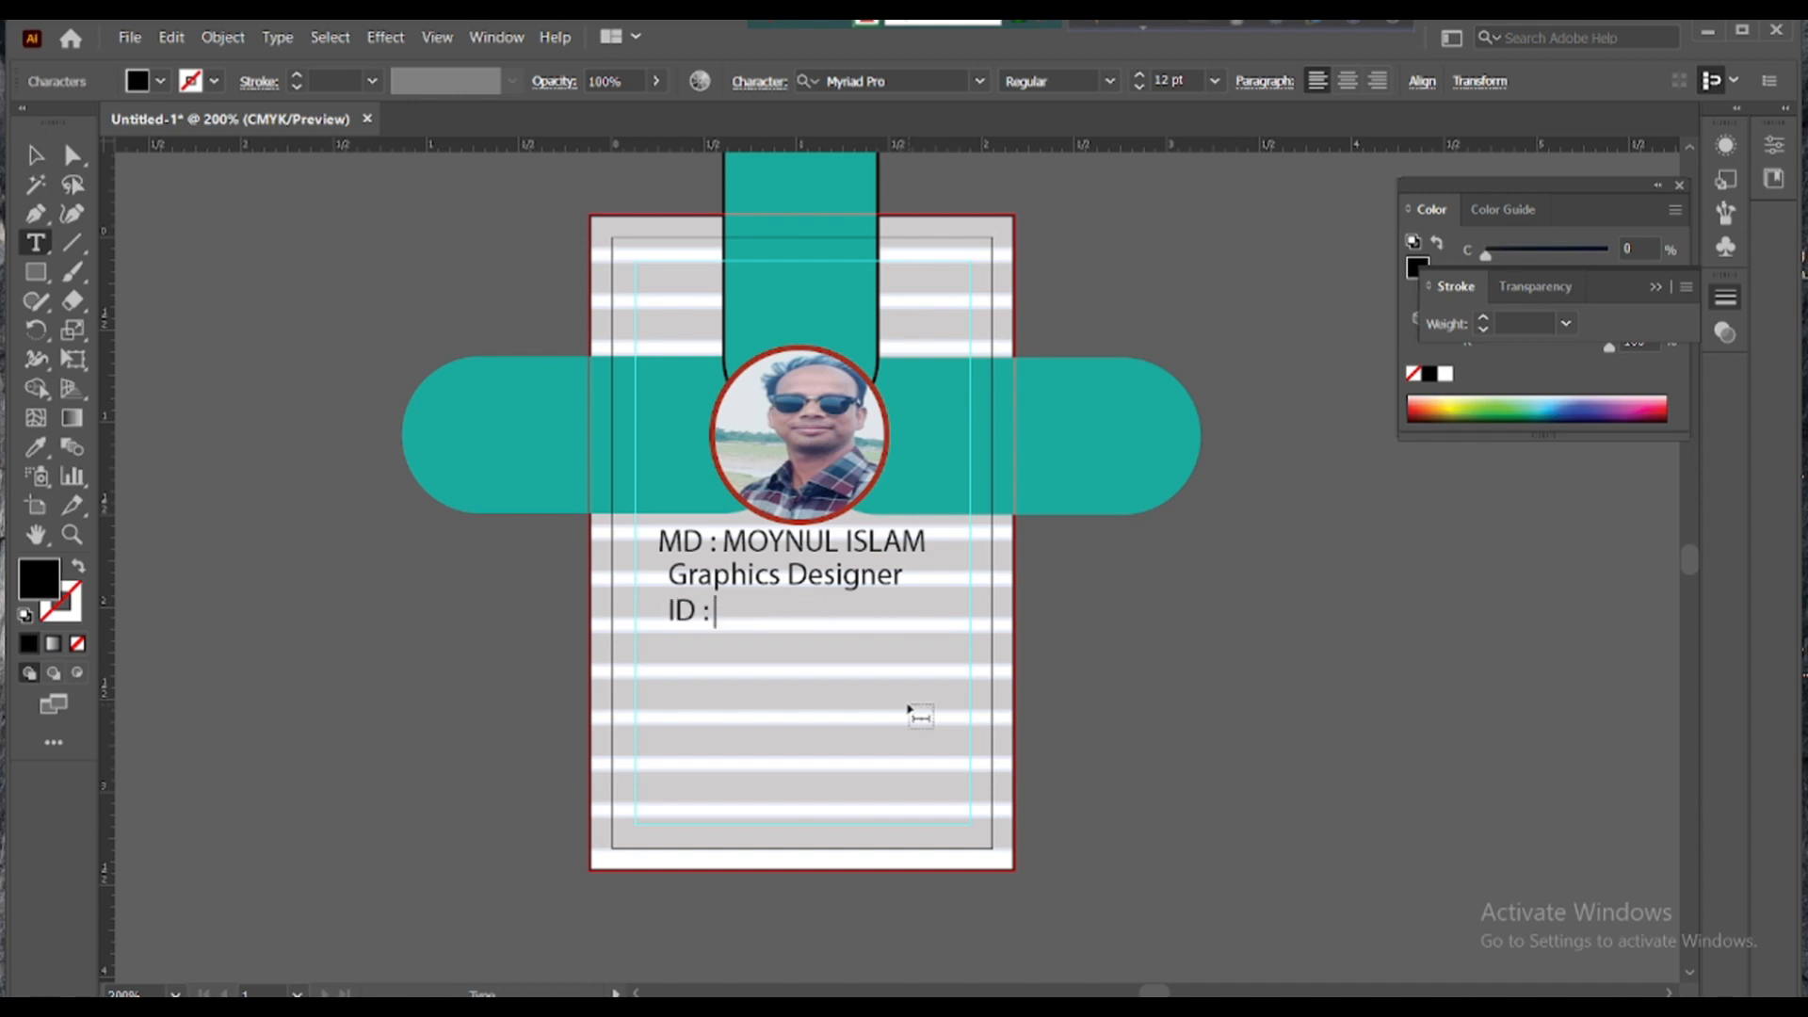
- Type the 'ID : DEA -0000' line, then copy it below and retype it as the NID number line
{"action": "type", "text": "ID : DEA -00003"}
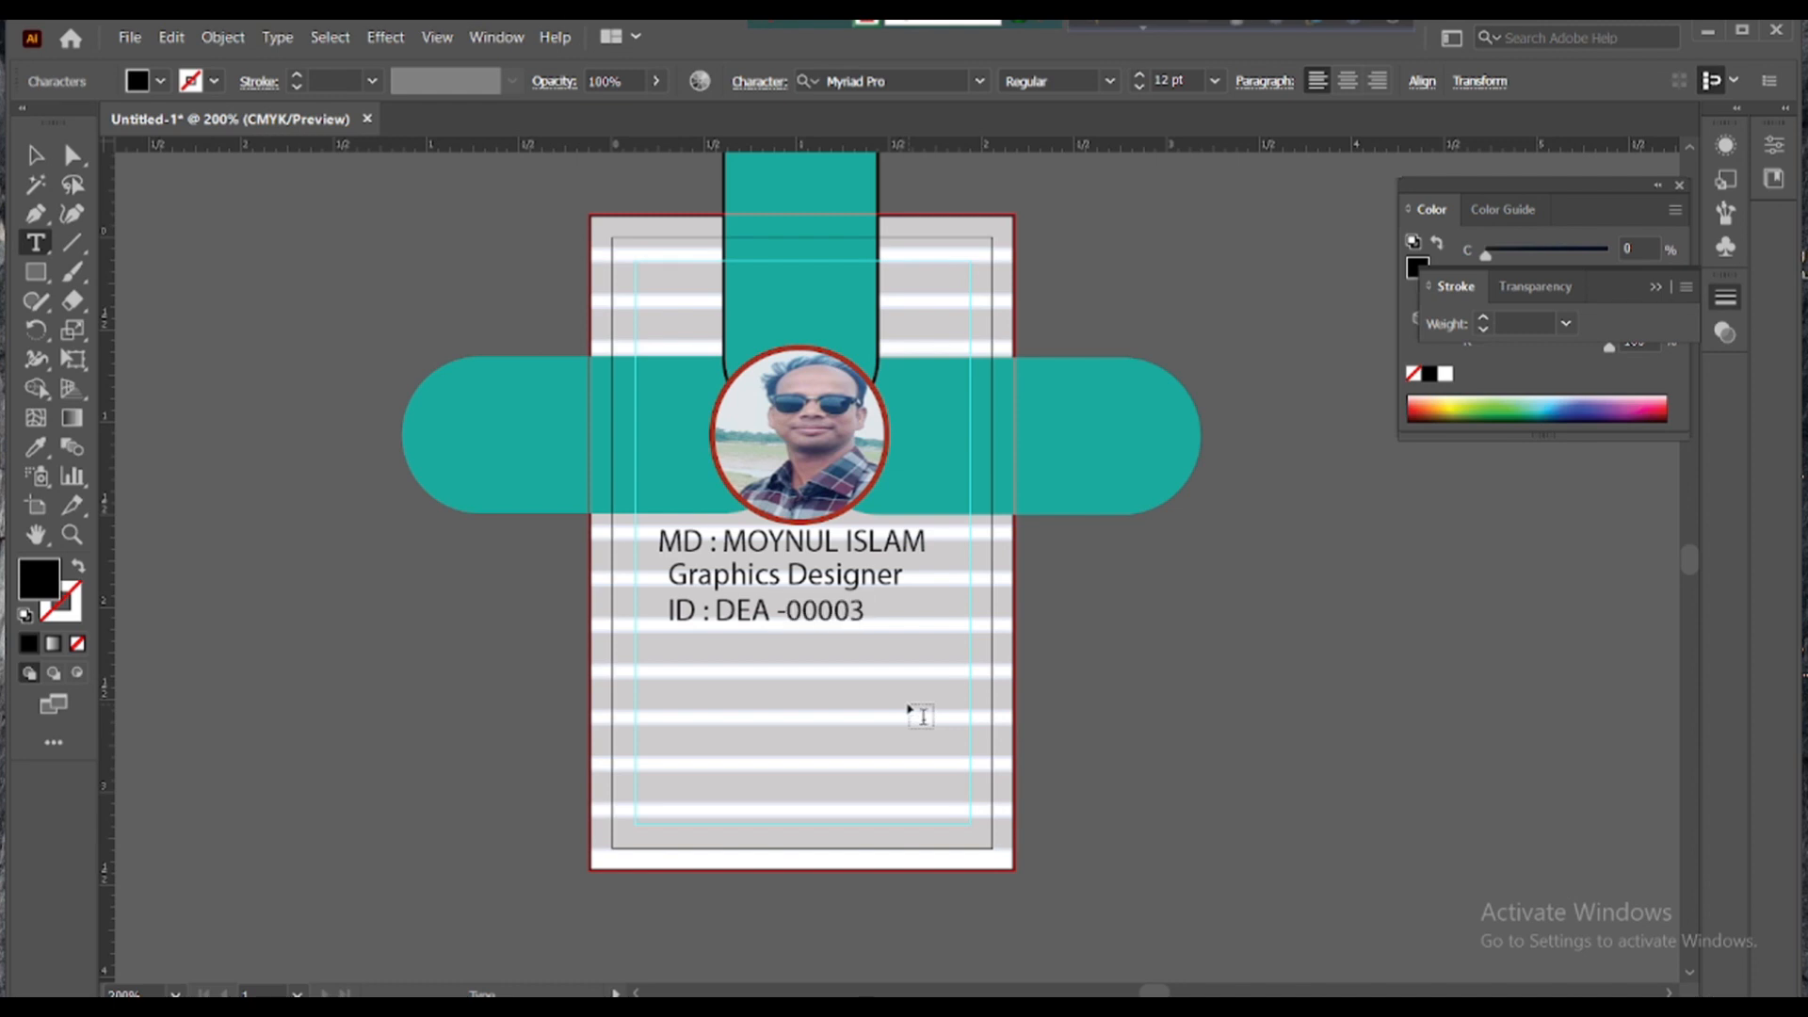
{"action": "key", "text": "Escape"}
{"action": "left_click_drag", "start_coordinate": [729, 621], "coordinate": [735, 662]}
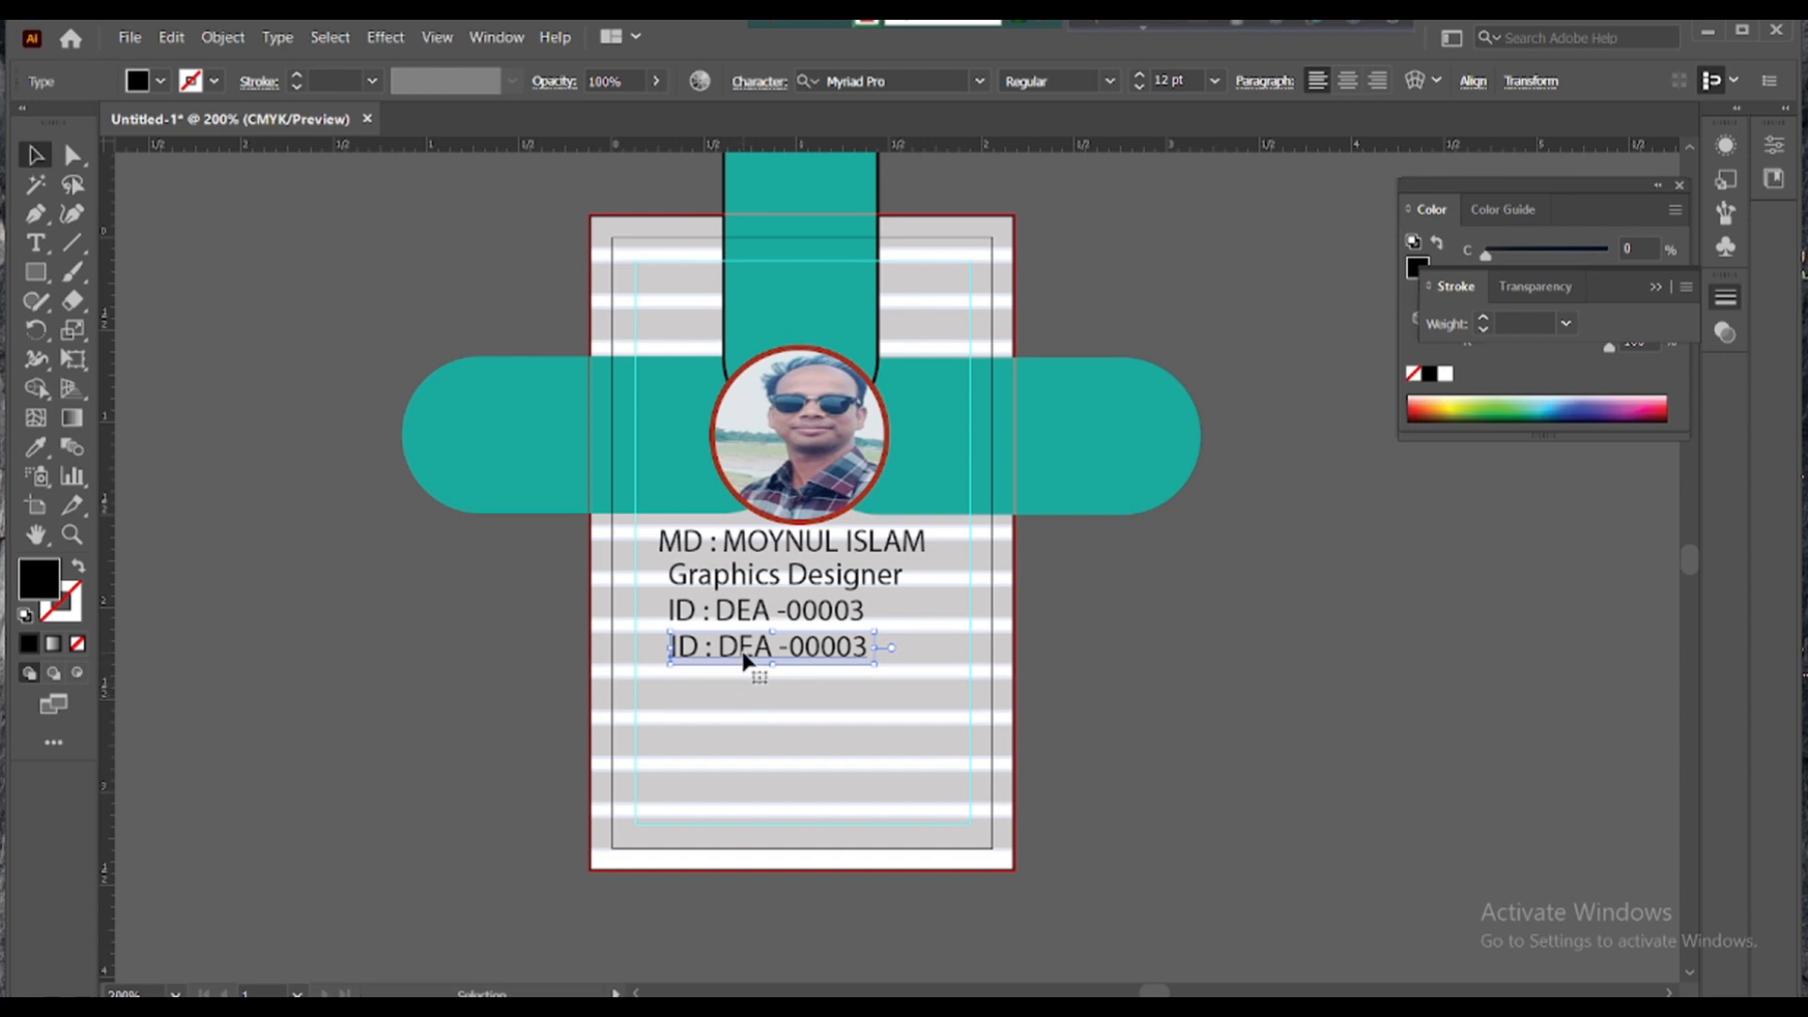
{"action": "double_click", "coordinate": [743, 655]}
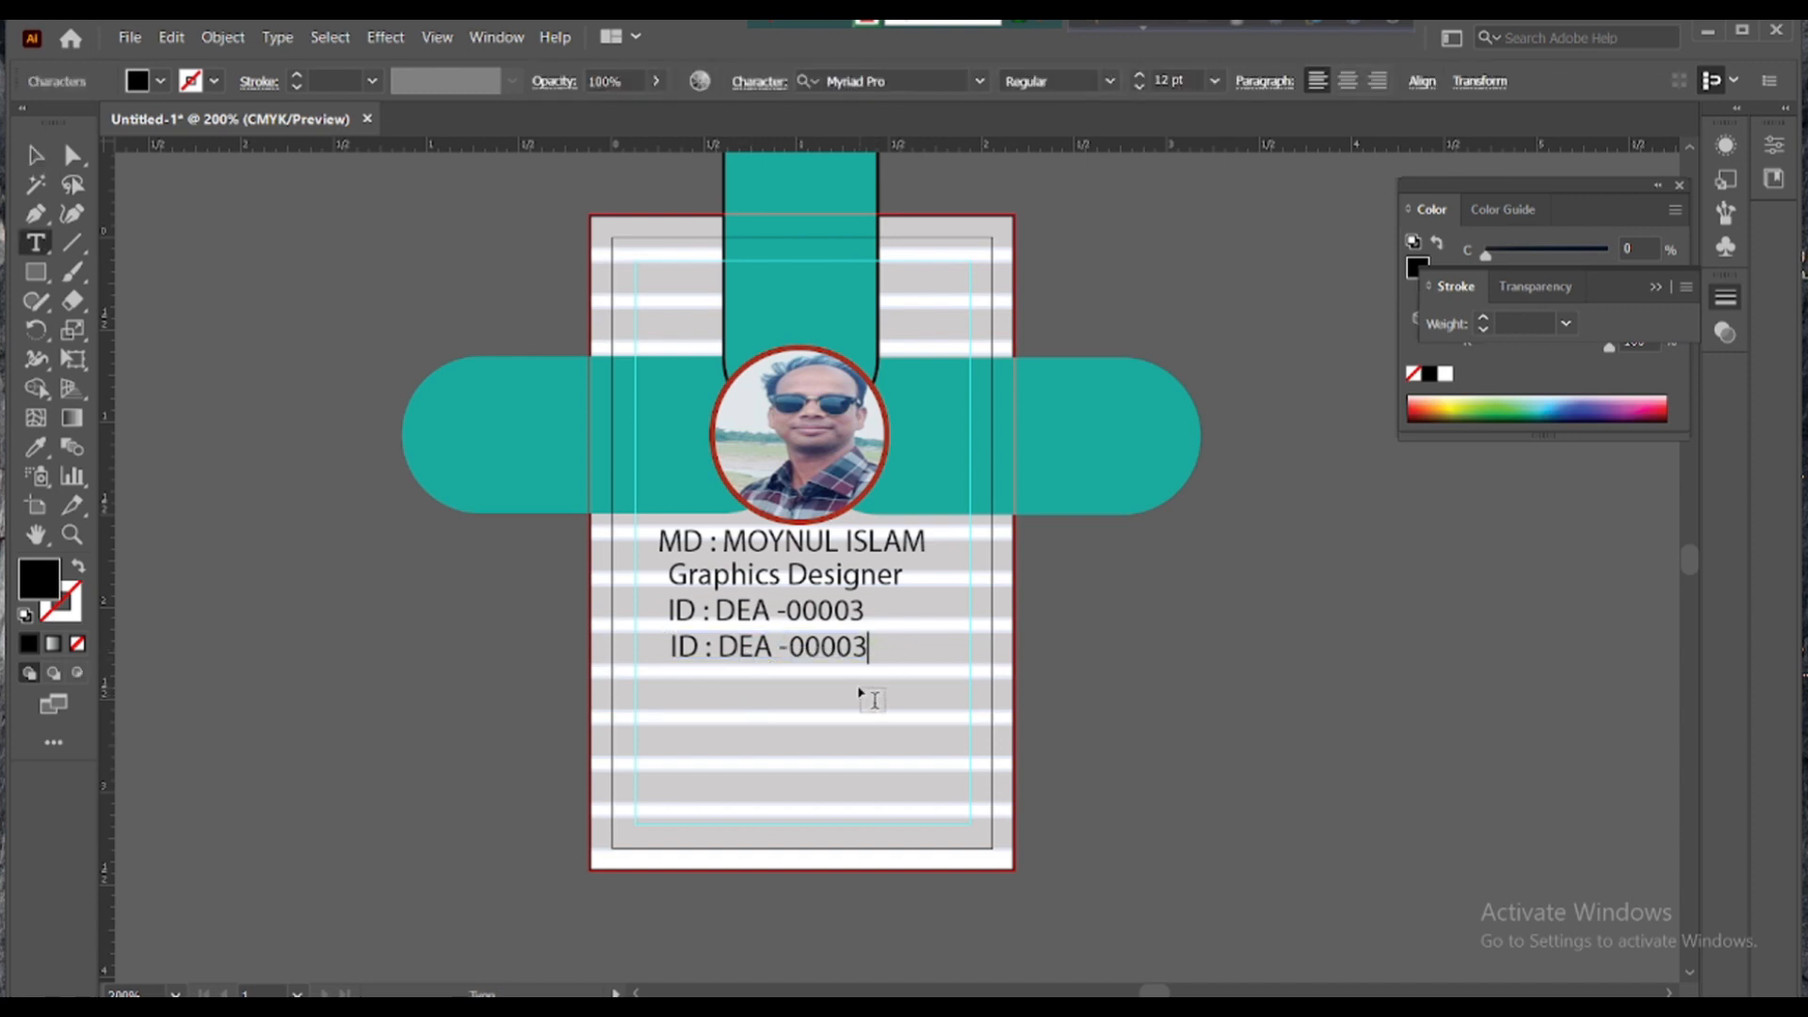
{"action": "key", "text": "BackSpace"}
{"action": "key", "text": "BackSpace"}
{"action": "key", "text": "BackSpace"}
{"action": "key", "text": "BackSpace"}
{"action": "key", "text": "BackSpace"}
{"action": "key", "text": "BackSpace"}
{"action": "key", "text": "BackSpace"}
{"action": "key", "text": "BackSpace"}
{"action": "key", "text": "BackSpace"}
{"action": "key", "text": "BackSpace"}
{"action": "key", "text": "BackSpace"}
{"action": "key", "text": "BackSpace"}
{"action": "key", "text": "BackSpace"}
{"action": "key", "text": "BackSpace"}
{"action": "key", "text": "BackSpace"}
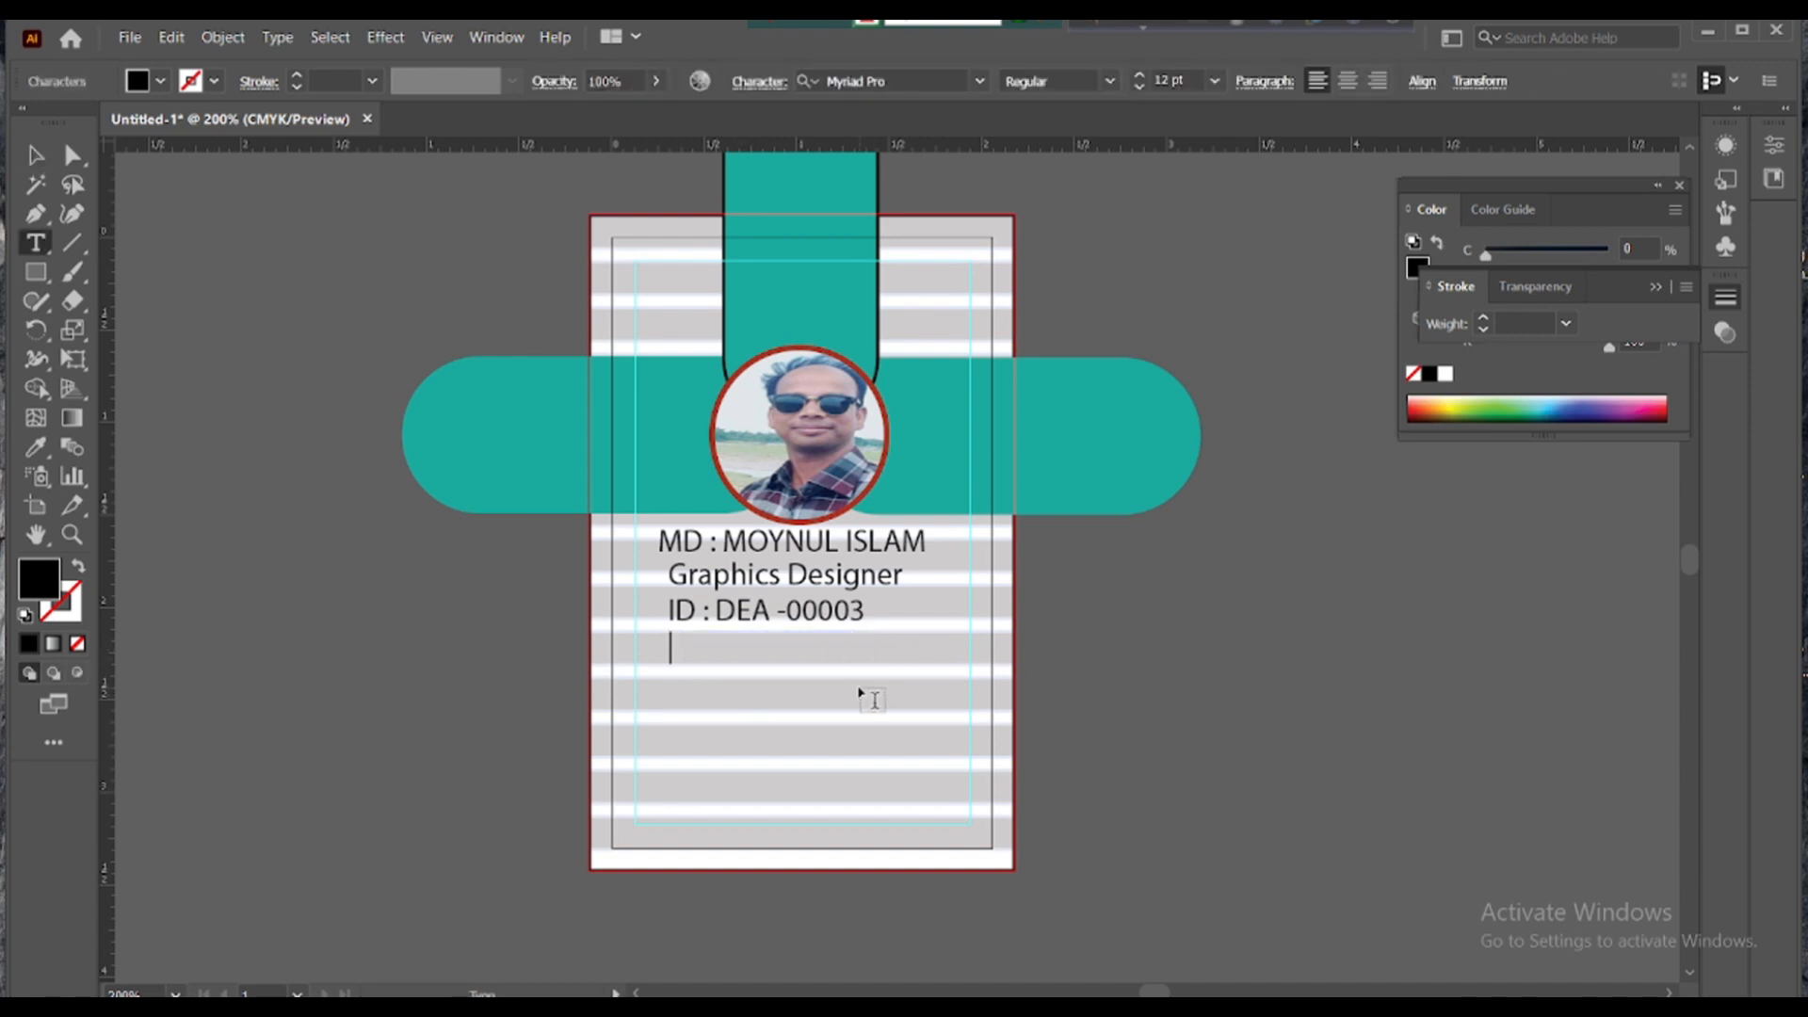
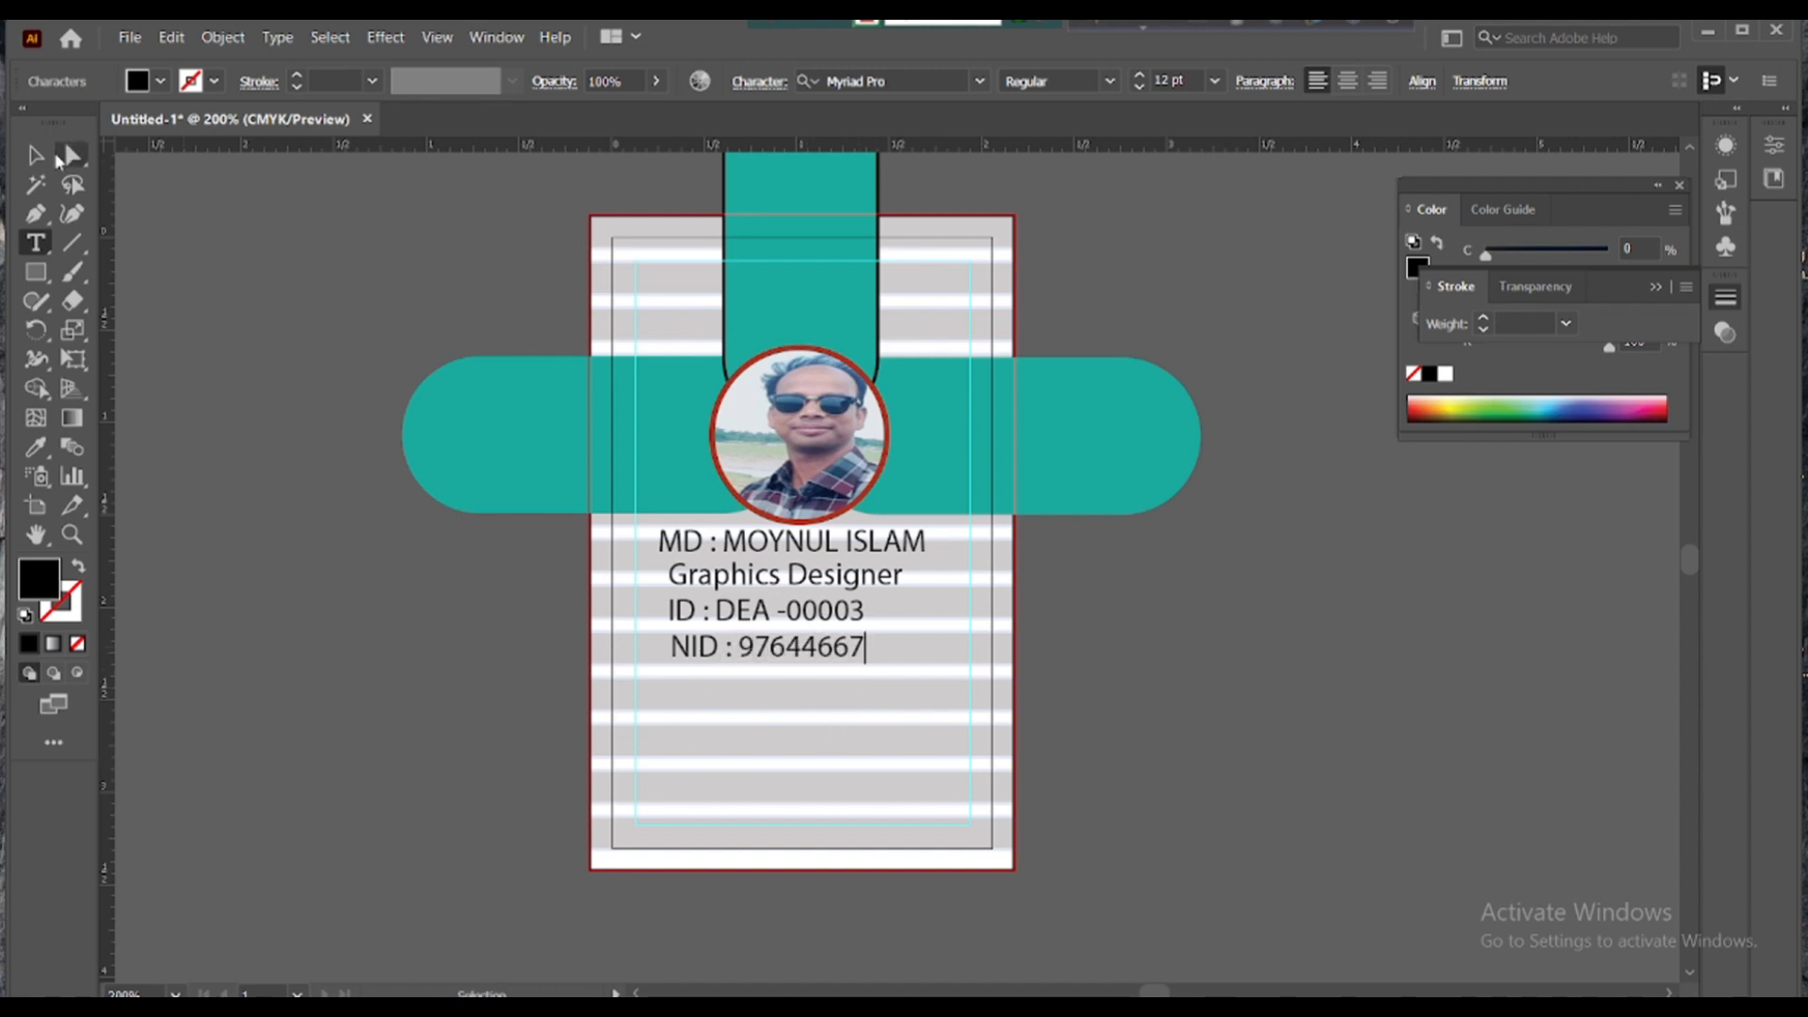
{"action": "left_click", "coordinate": [36, 155]}
- Copy the NID line below and retype it as the 'Ph No :' line with a phone number
{"action": "left_click_drag", "start_coordinate": [866, 653], "coordinate": [868, 696]}
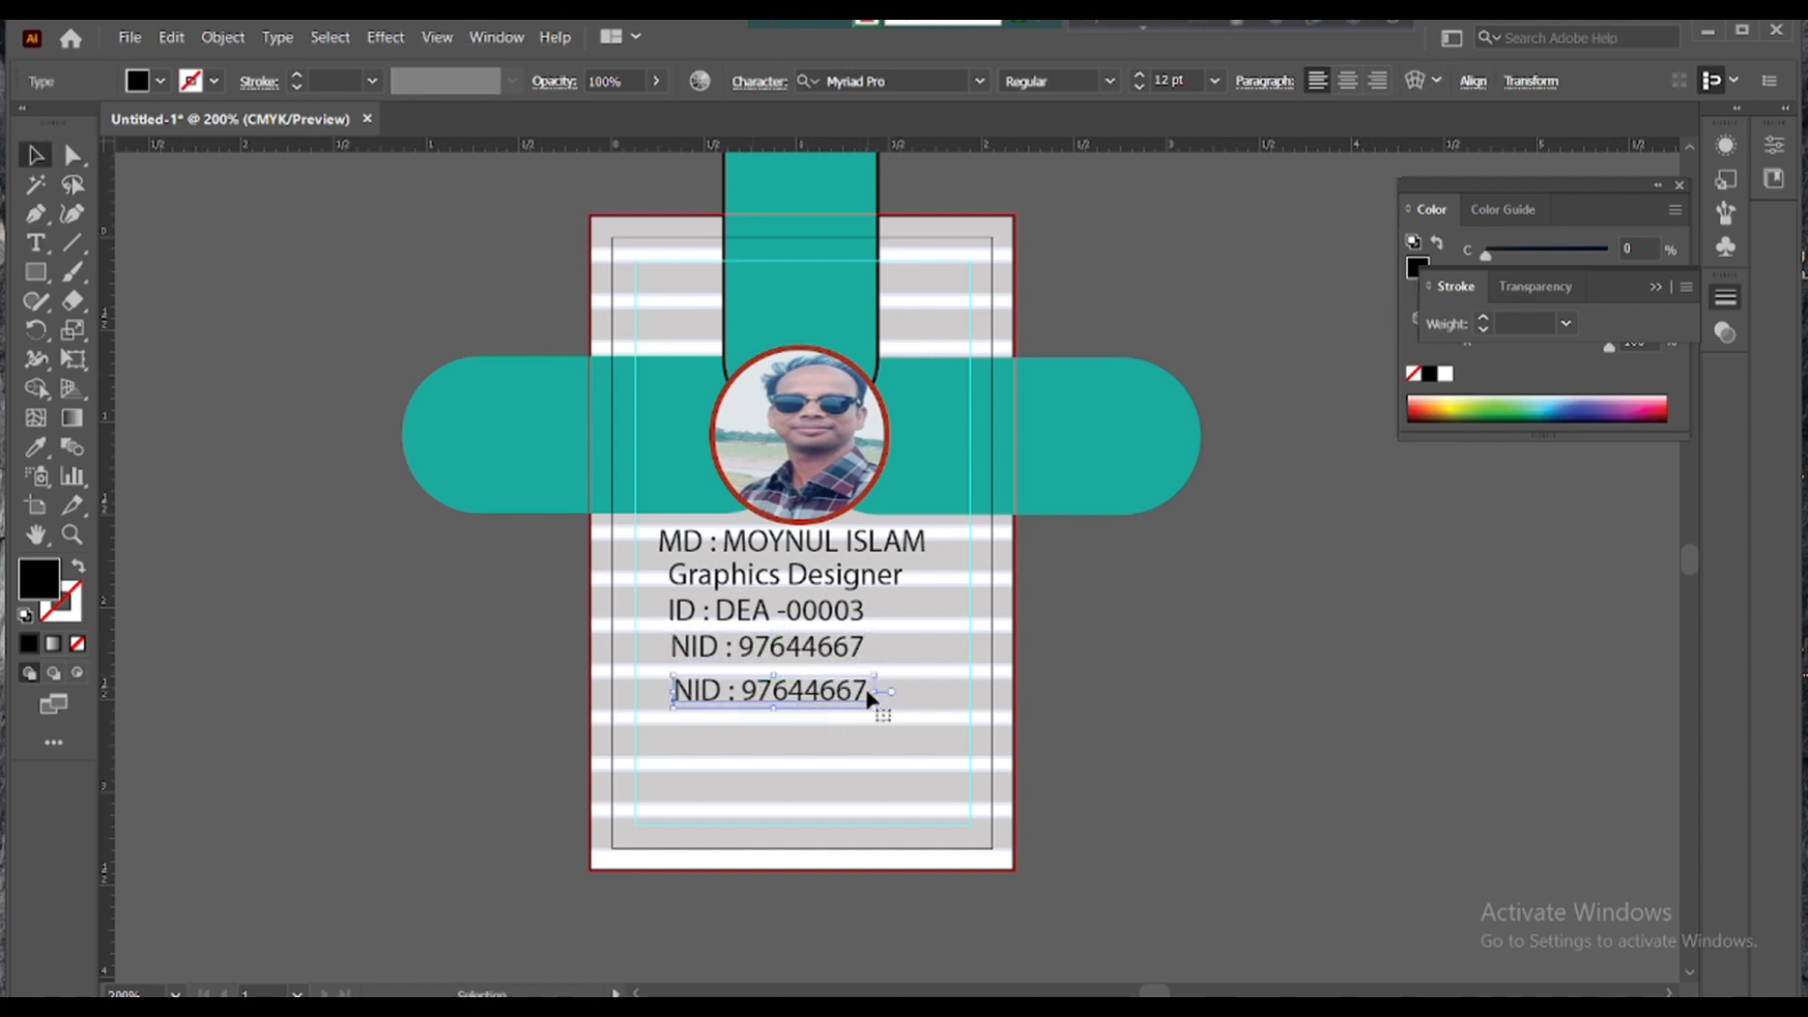
{"action": "double_click", "coordinate": [867, 694]}
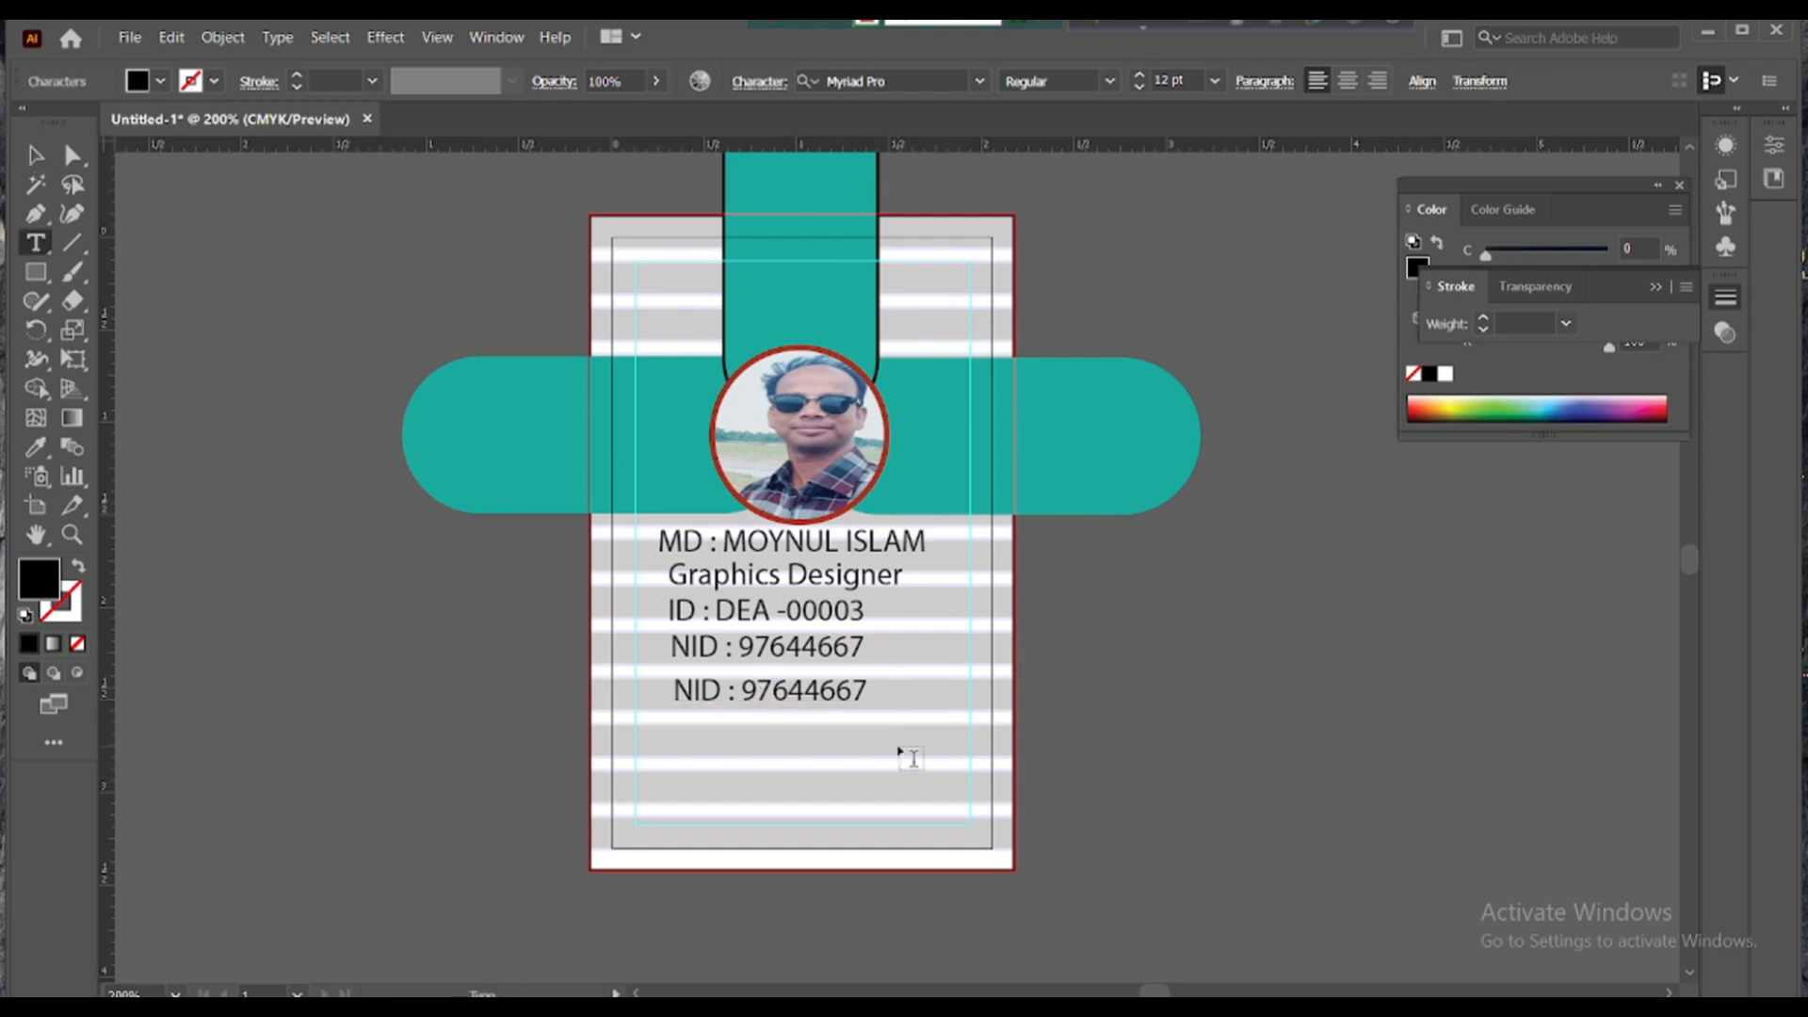
{"action": "key", "text": "BackSpace"}
{"action": "key", "text": "BackSpace"}
{"action": "key", "text": "BackSpace"}
{"action": "key", "text": "BackSpace"}
{"action": "key", "text": "BackSpace"}
{"action": "key", "text": "BackSpace"}
{"action": "key", "text": "BackSpace"}
{"action": "key", "text": "BackSpace"}
{"action": "key", "text": "BackSpace"}
{"action": "key", "text": "BackSpace"}
{"action": "key", "text": "BackSpace"}
{"action": "key", "text": "BackSpace"}
{"action": "key", "text": "BackSpace"}
{"action": "key", "text": "BackSpace"}
{"action": "type", "text": "Ph"}
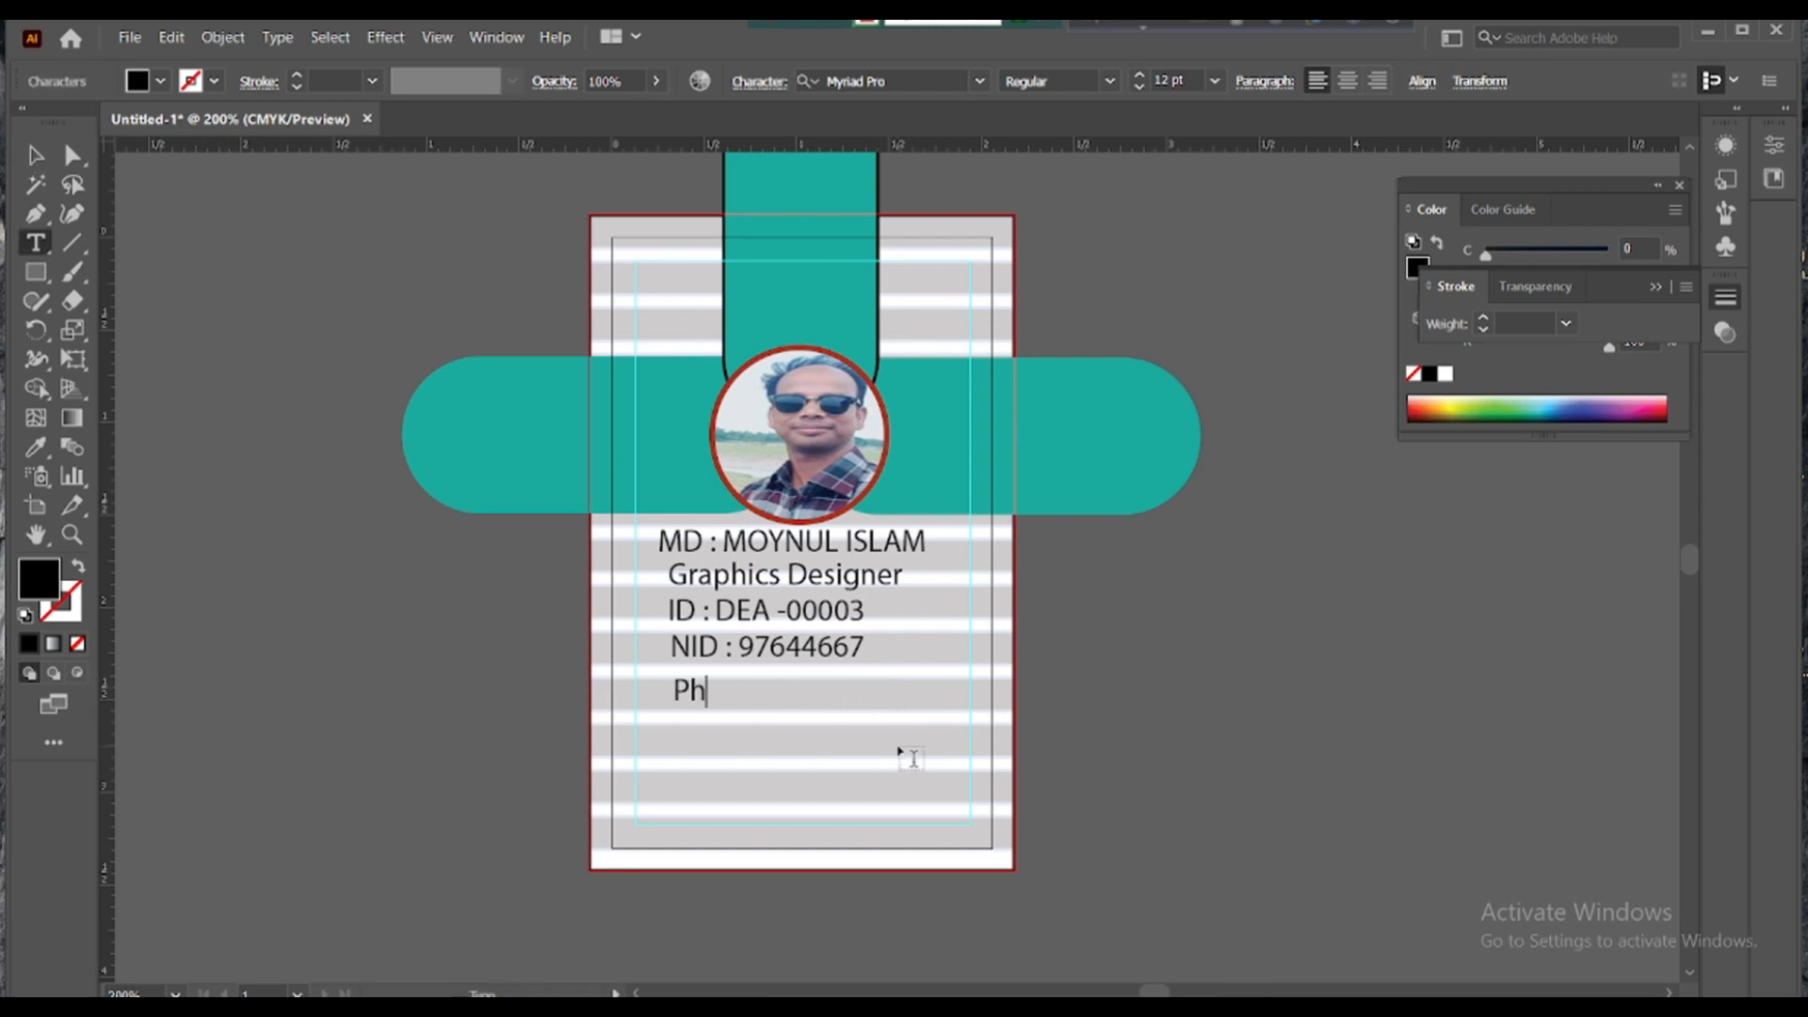
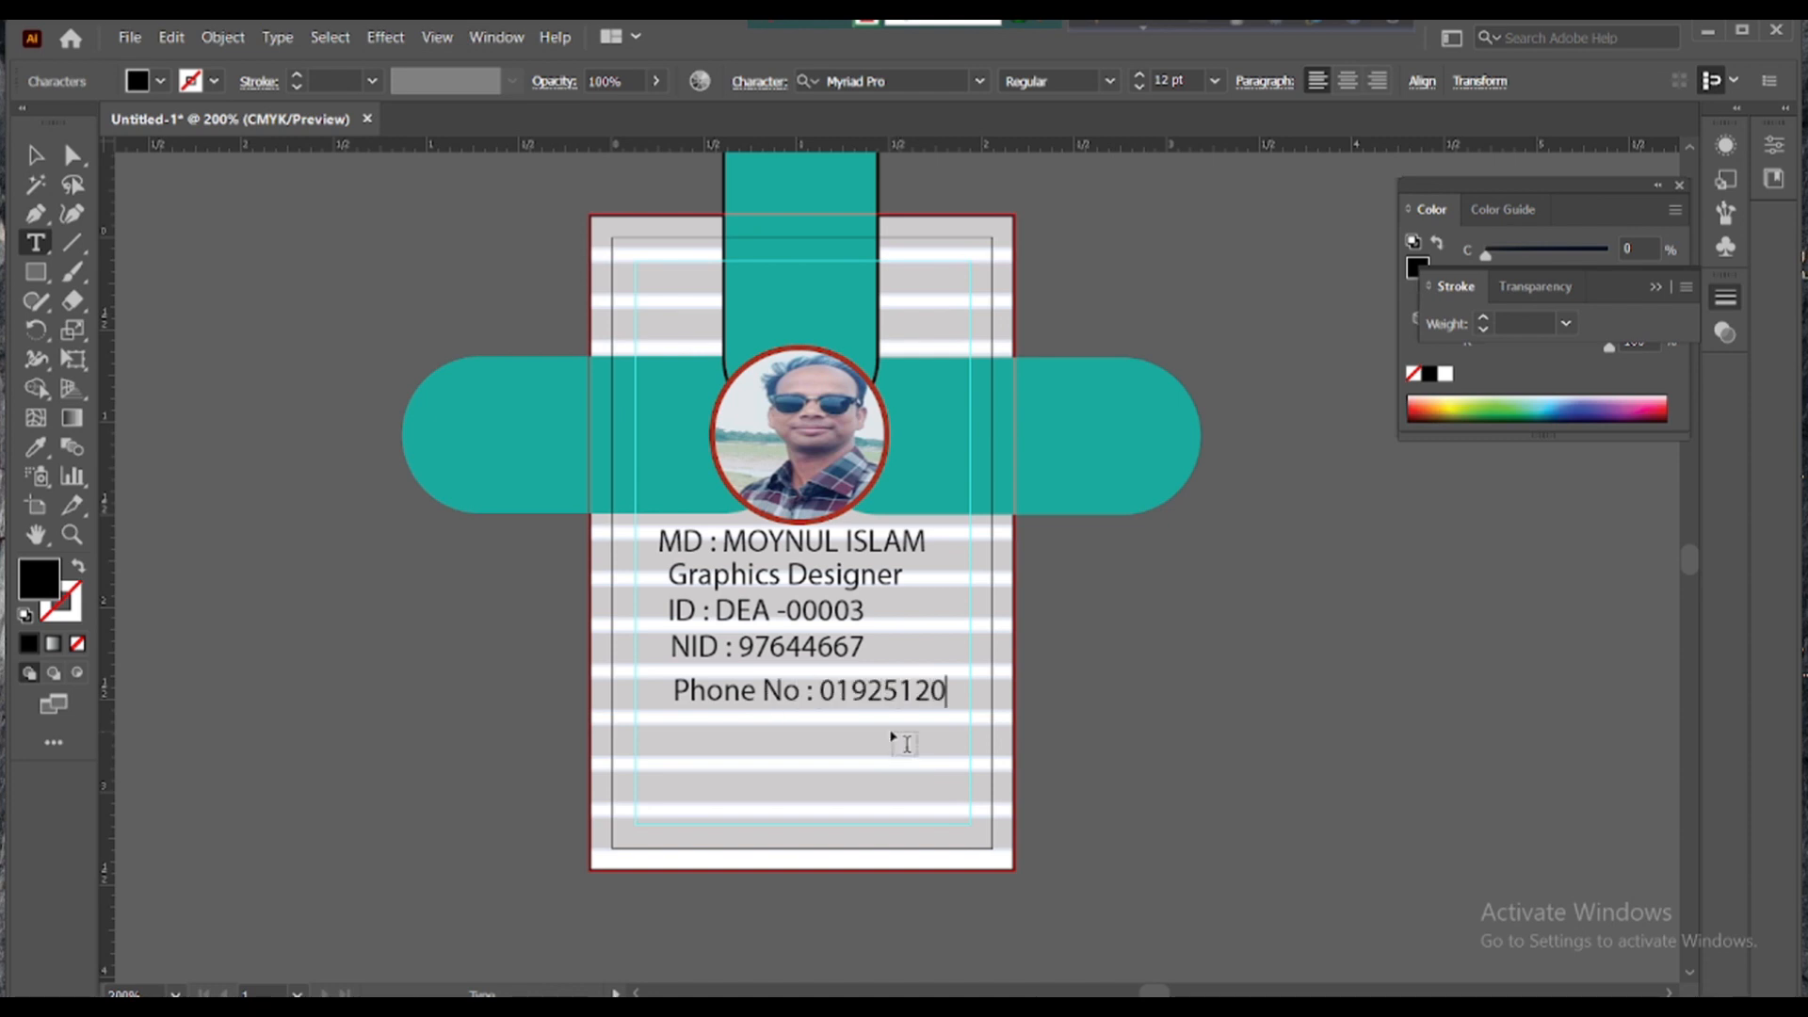
{"action": "key", "text": "Escape"}
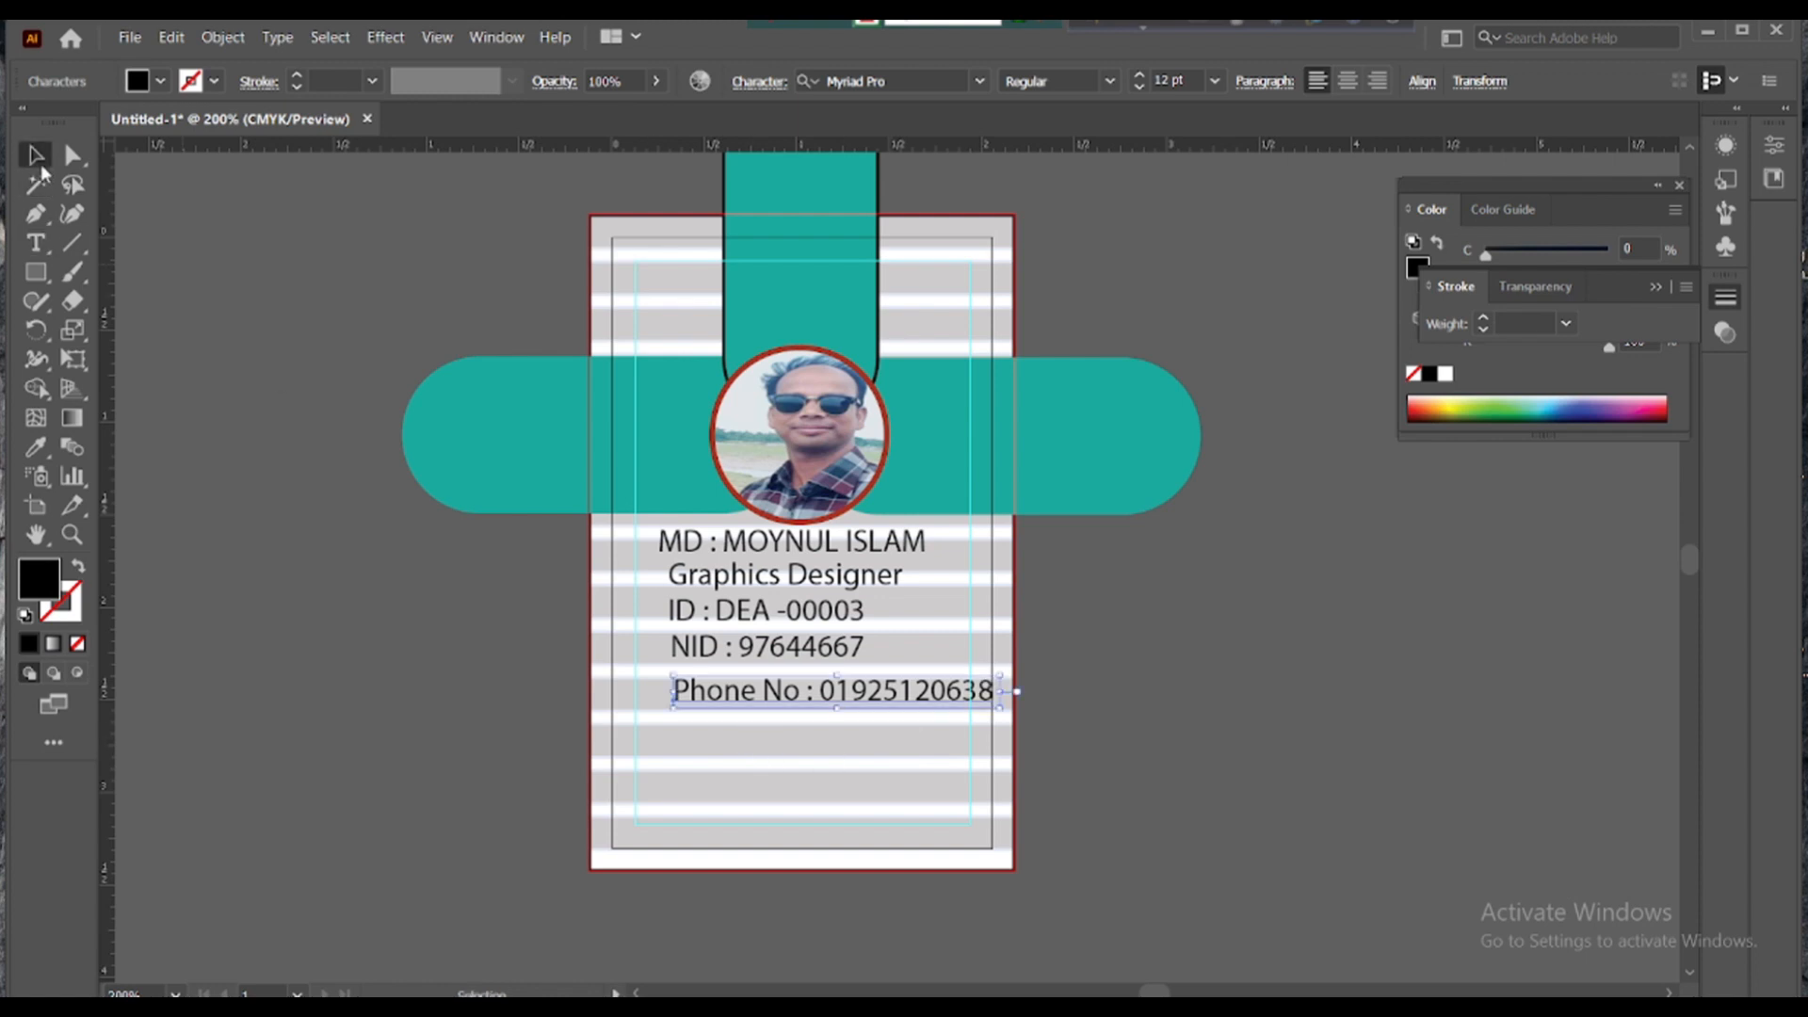
- Copy the phone line and retype the lower copy as 'Gmail : Your Gm'
{"action": "left_click_drag", "start_coordinate": [786, 704], "coordinate": [787, 753]}
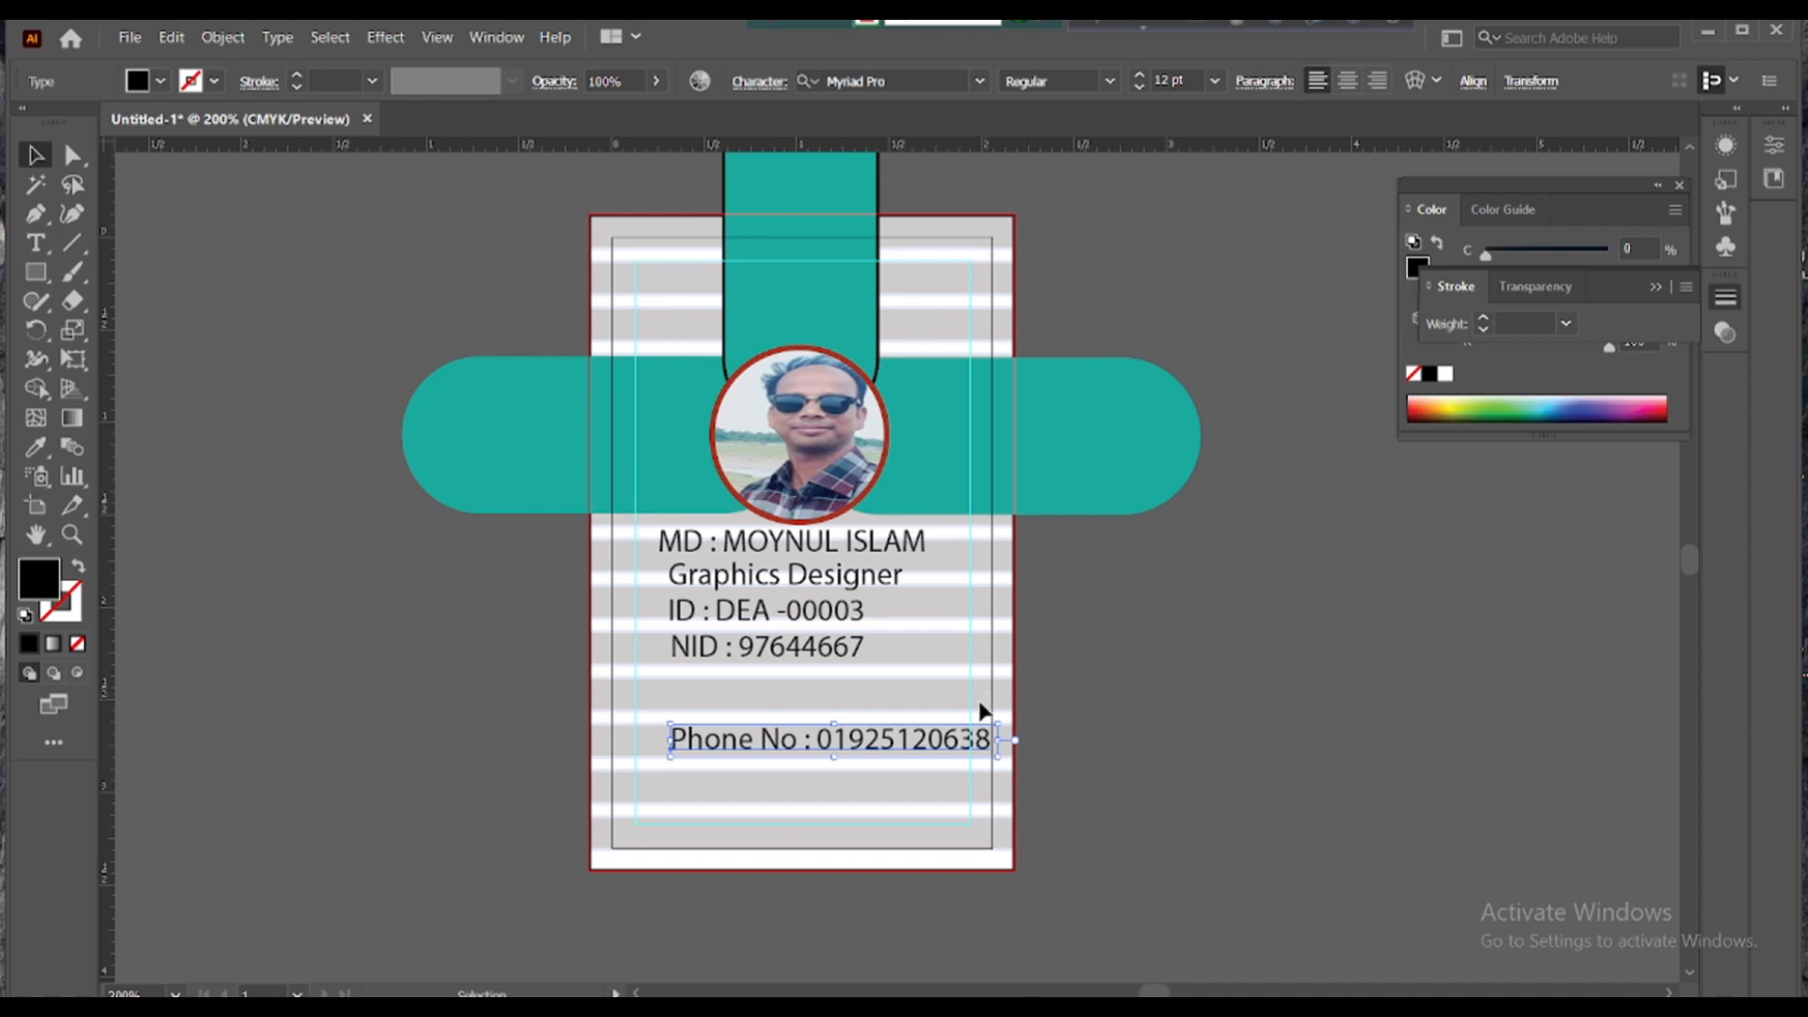
{"action": "left_click_drag", "start_coordinate": [871, 746], "coordinate": [828, 754]}
{"action": "key", "text": "t"}
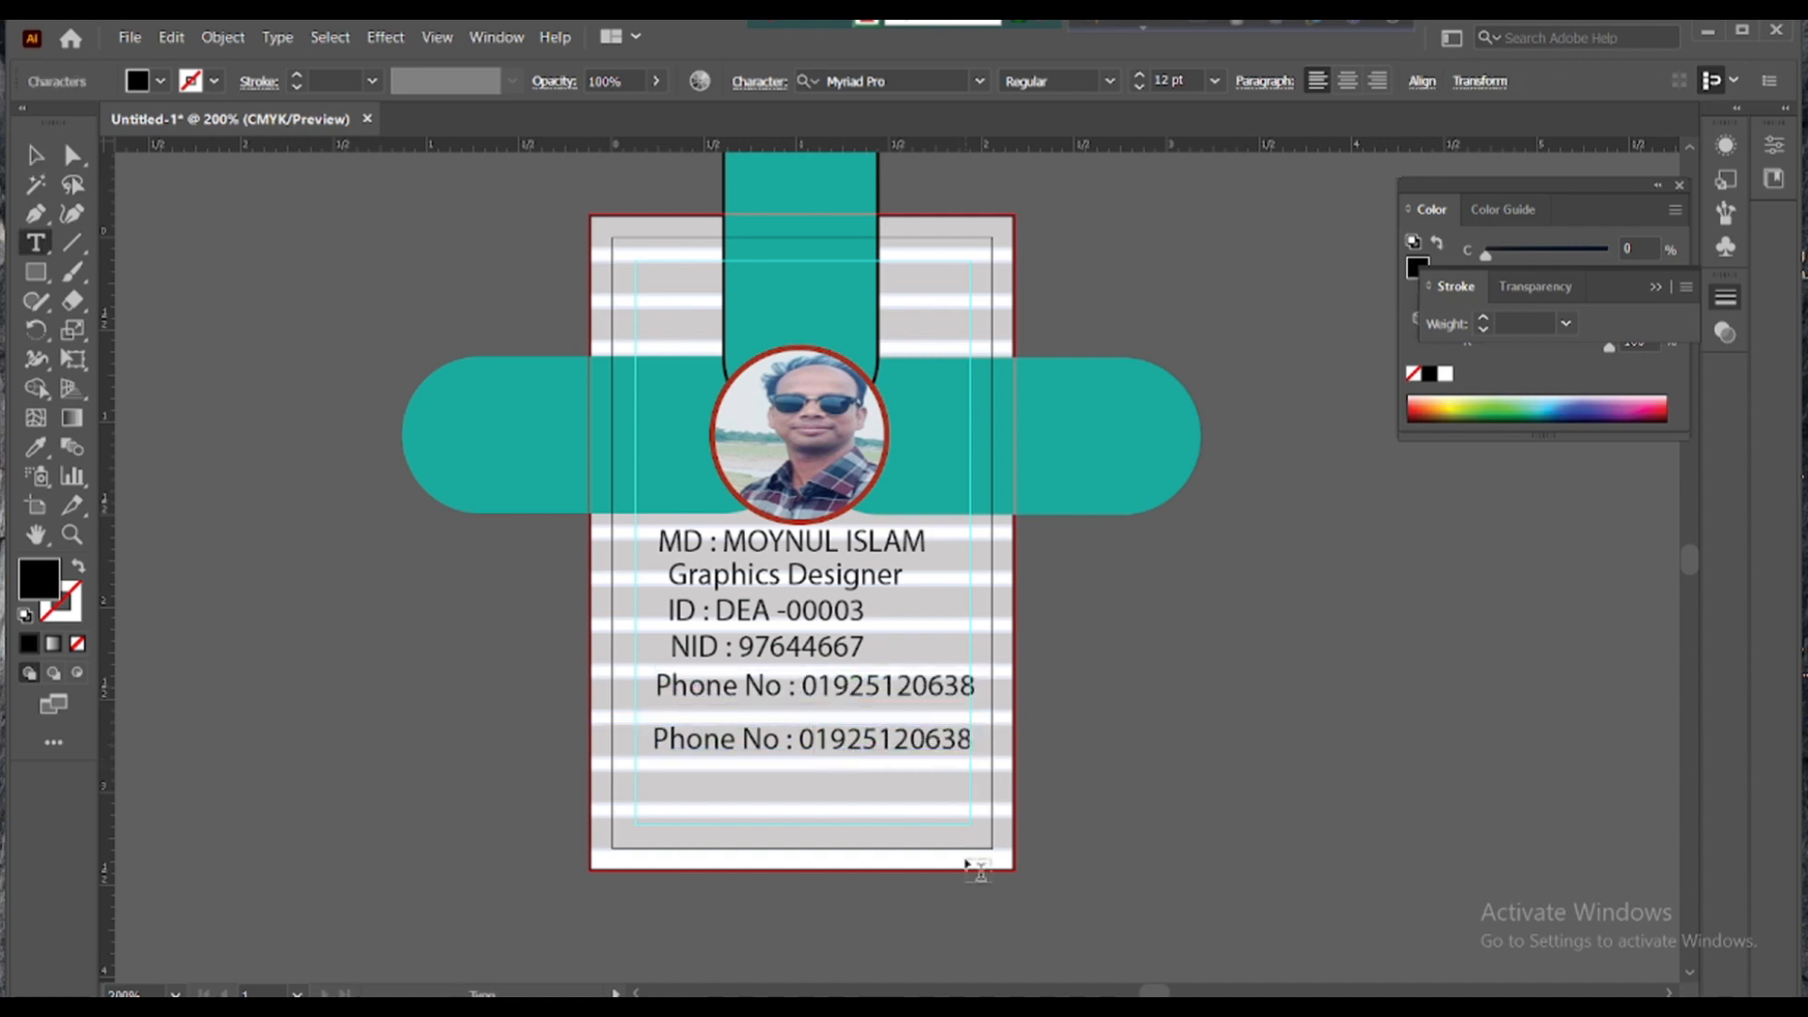
{"action": "key", "text": "BackSpace"}
{"action": "key", "text": "BackSpace"}
{"action": "key", "text": "BackSpace"}
{"action": "key", "text": "BackSpace"}
{"action": "key", "text": "BackSpace"}
{"action": "key", "text": "BackSpace"}
{"action": "key", "text": "BackSpace"}
{"action": "key", "text": "BackSpace"}
{"action": "key", "text": "BackSpace"}
{"action": "key", "text": "BackSpace"}
{"action": "key", "text": "BackSpace"}
{"action": "key", "text": "BackSpace"}
{"action": "key", "text": "BackSpace"}
{"action": "key", "text": "BackSpace"}
{"action": "key", "text": "BackSpace"}
{"action": "key", "text": "BackSpace"}
{"action": "key", "text": "BackSpace"}
{"action": "key", "text": "BackSpace"}
{"action": "key", "text": "BackSpace"}
{"action": "key", "text": "BackSpace"}
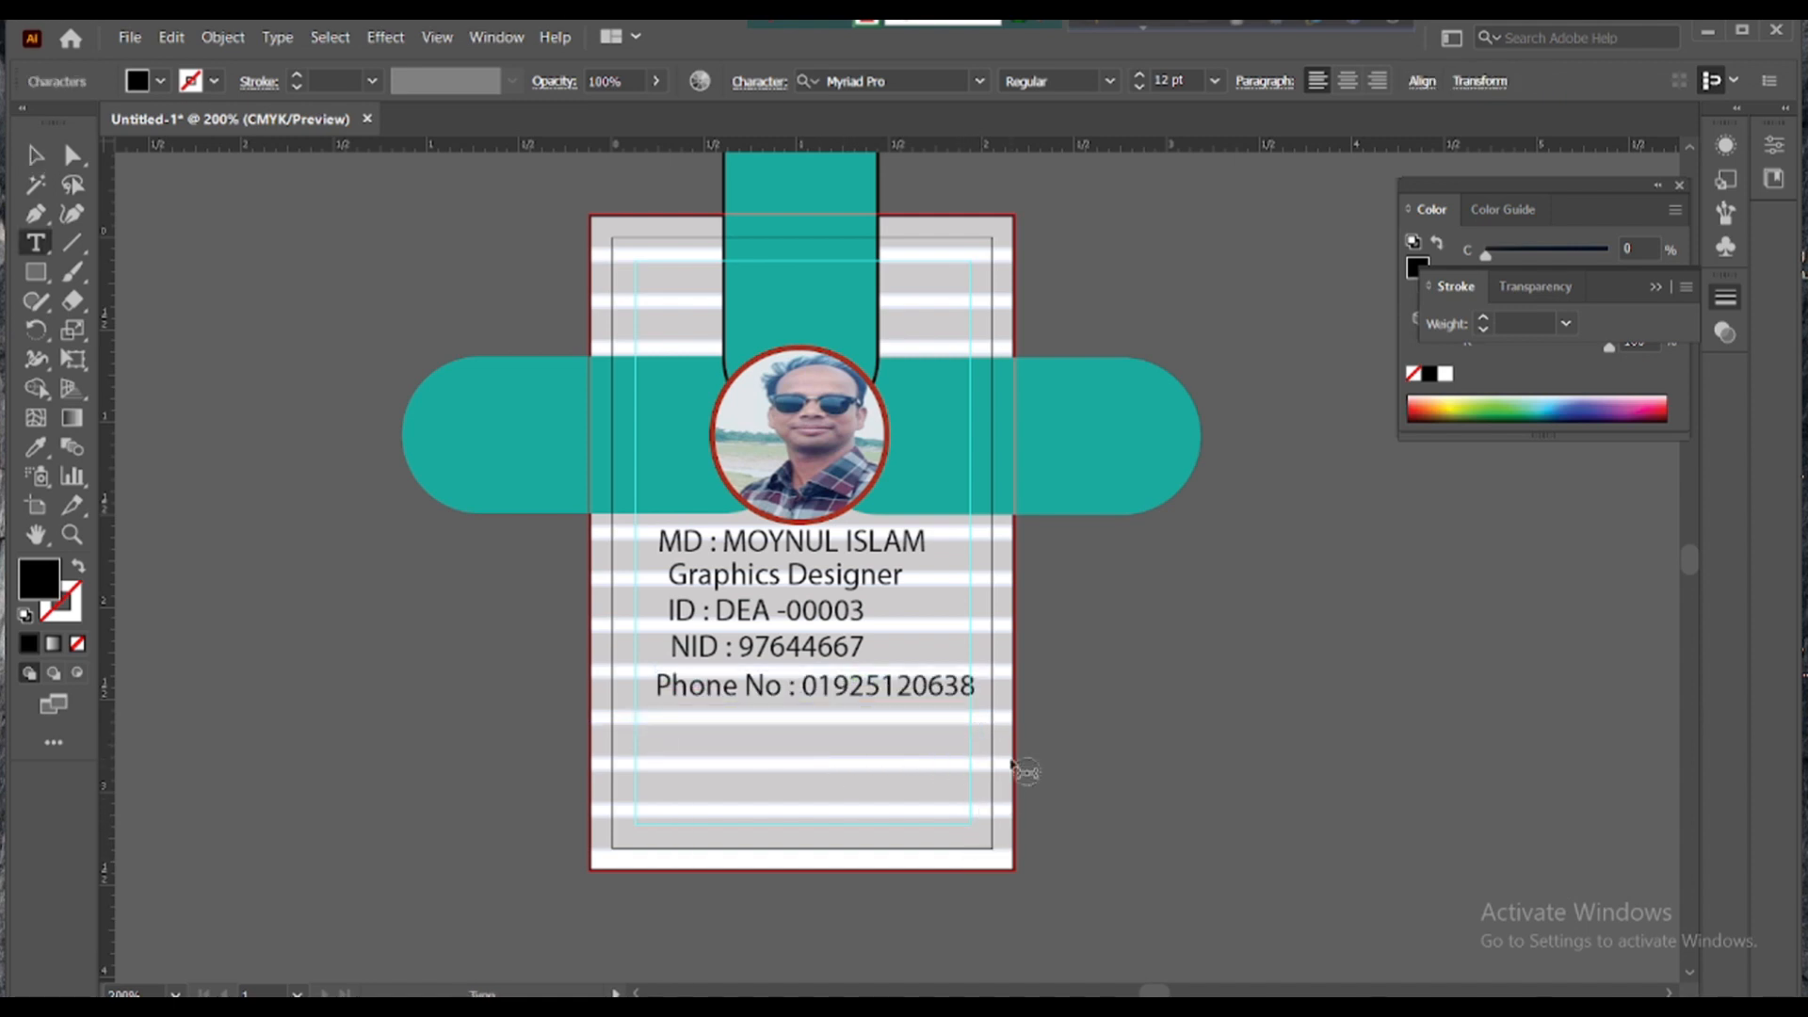
{"action": "type", "text": "Gmail : Your Gmail"}
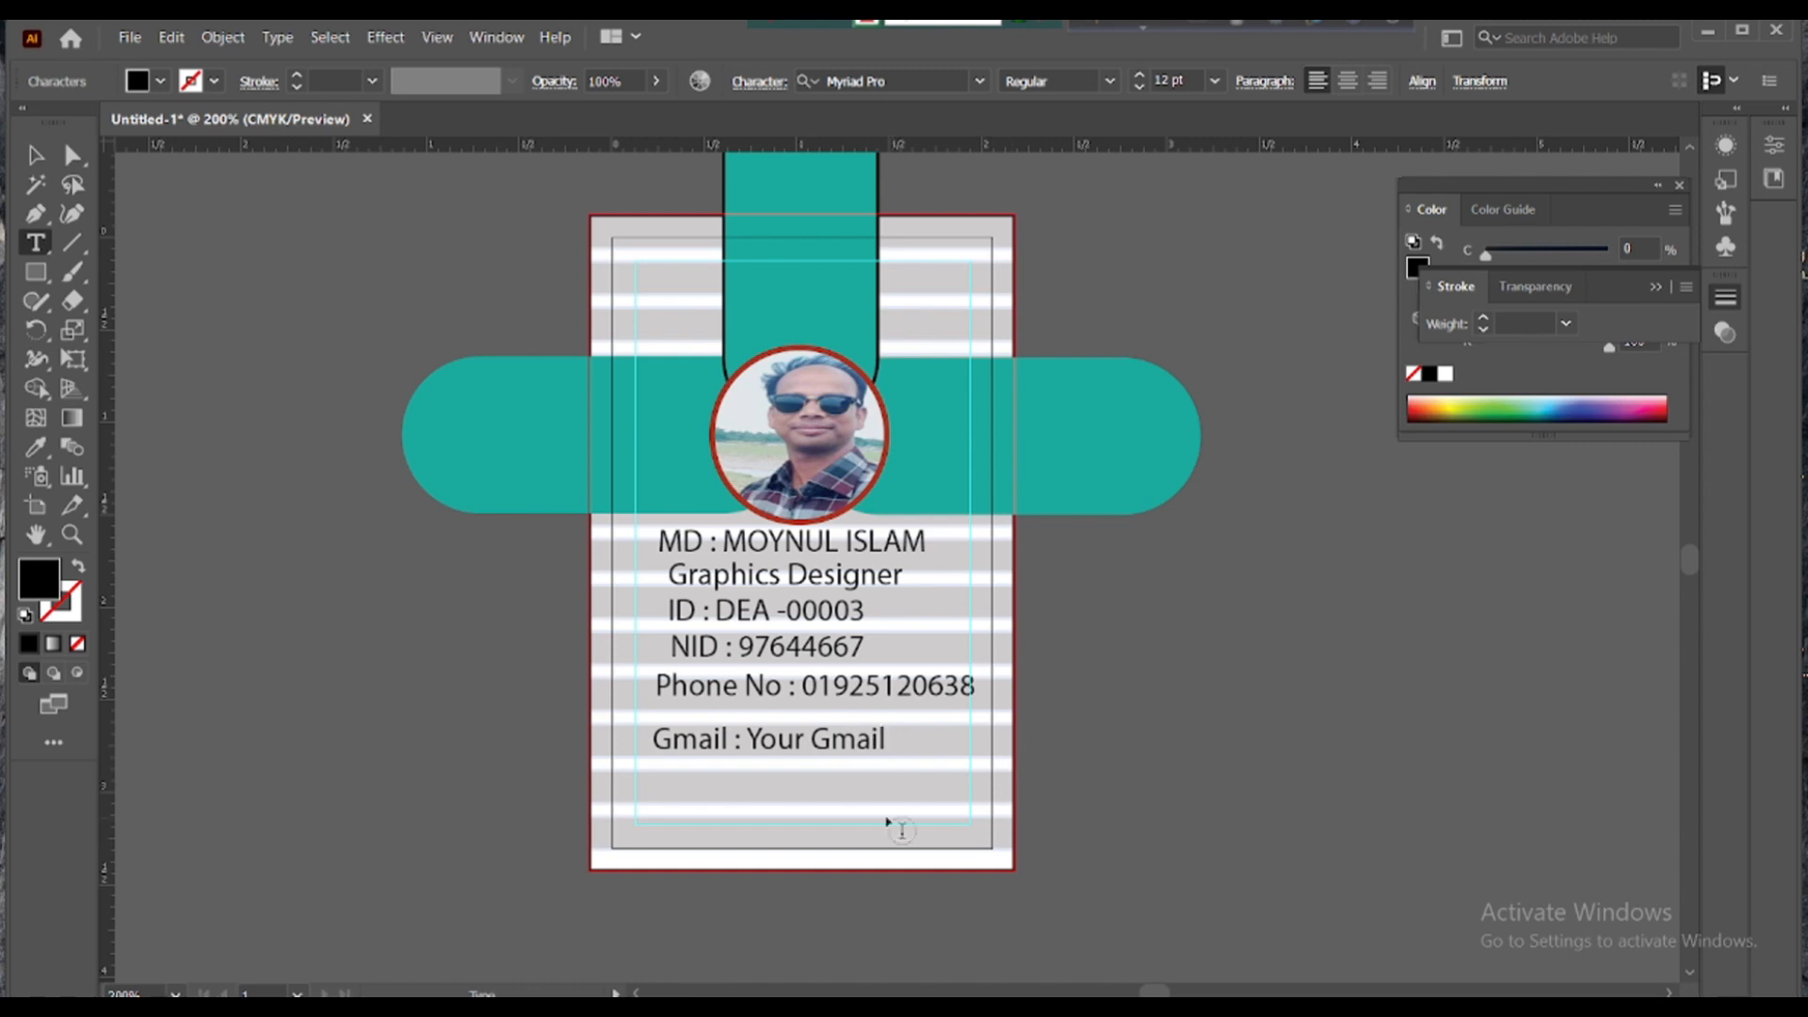
{"action": "key", "text": "Escape"}
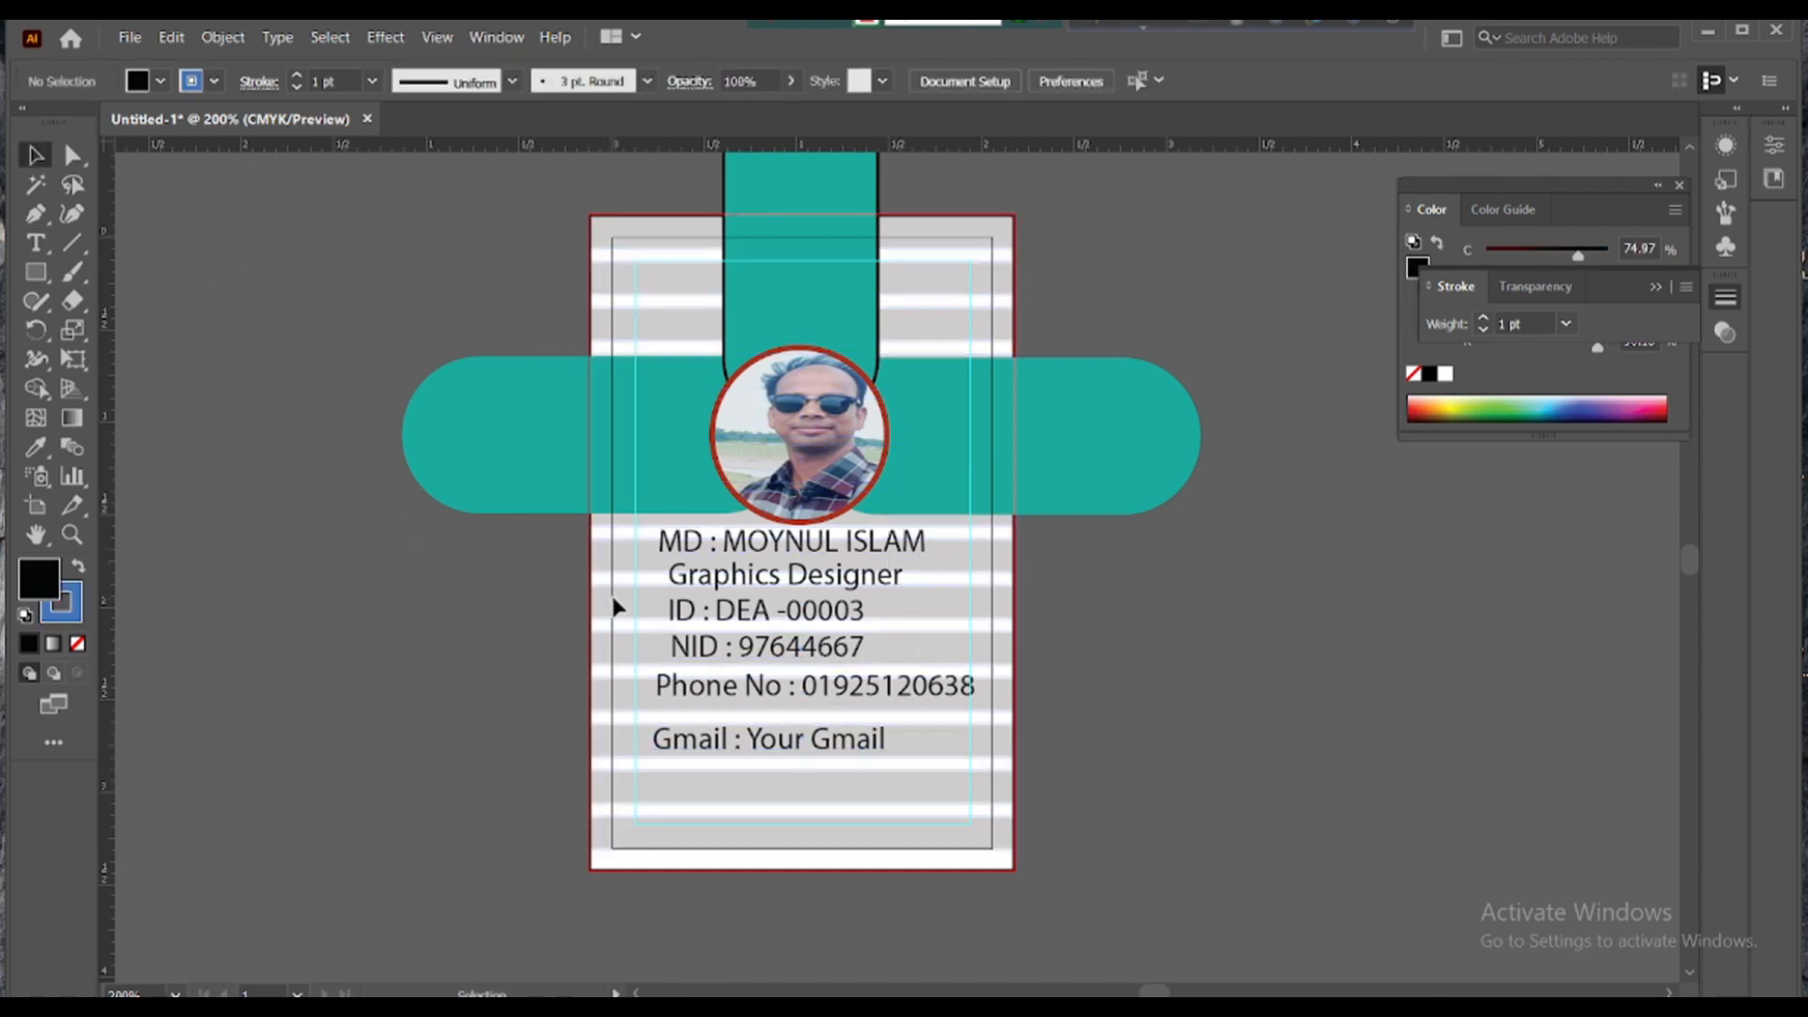
{"action": "left_click_drag", "start_coordinate": [618, 605], "coordinate": [636, 626]}
{"action": "left_click", "coordinate": [484, 678]}
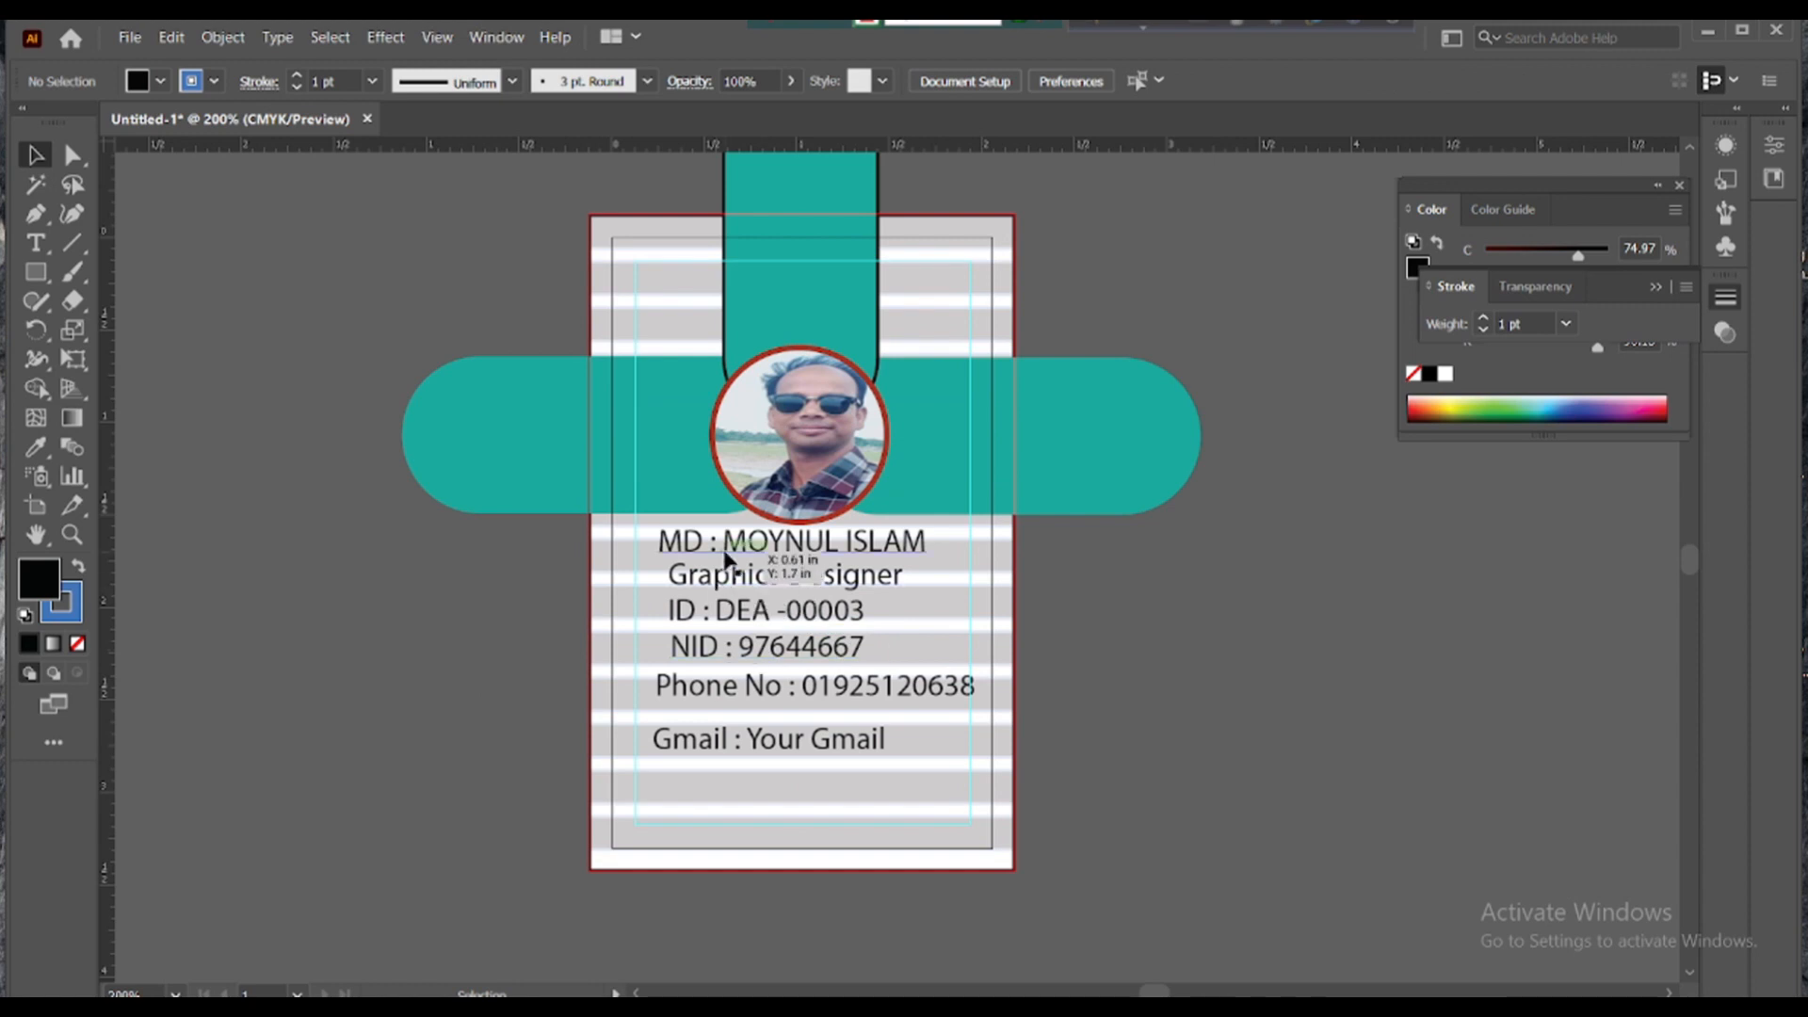
{"action": "left_click", "coordinate": [781, 548]}
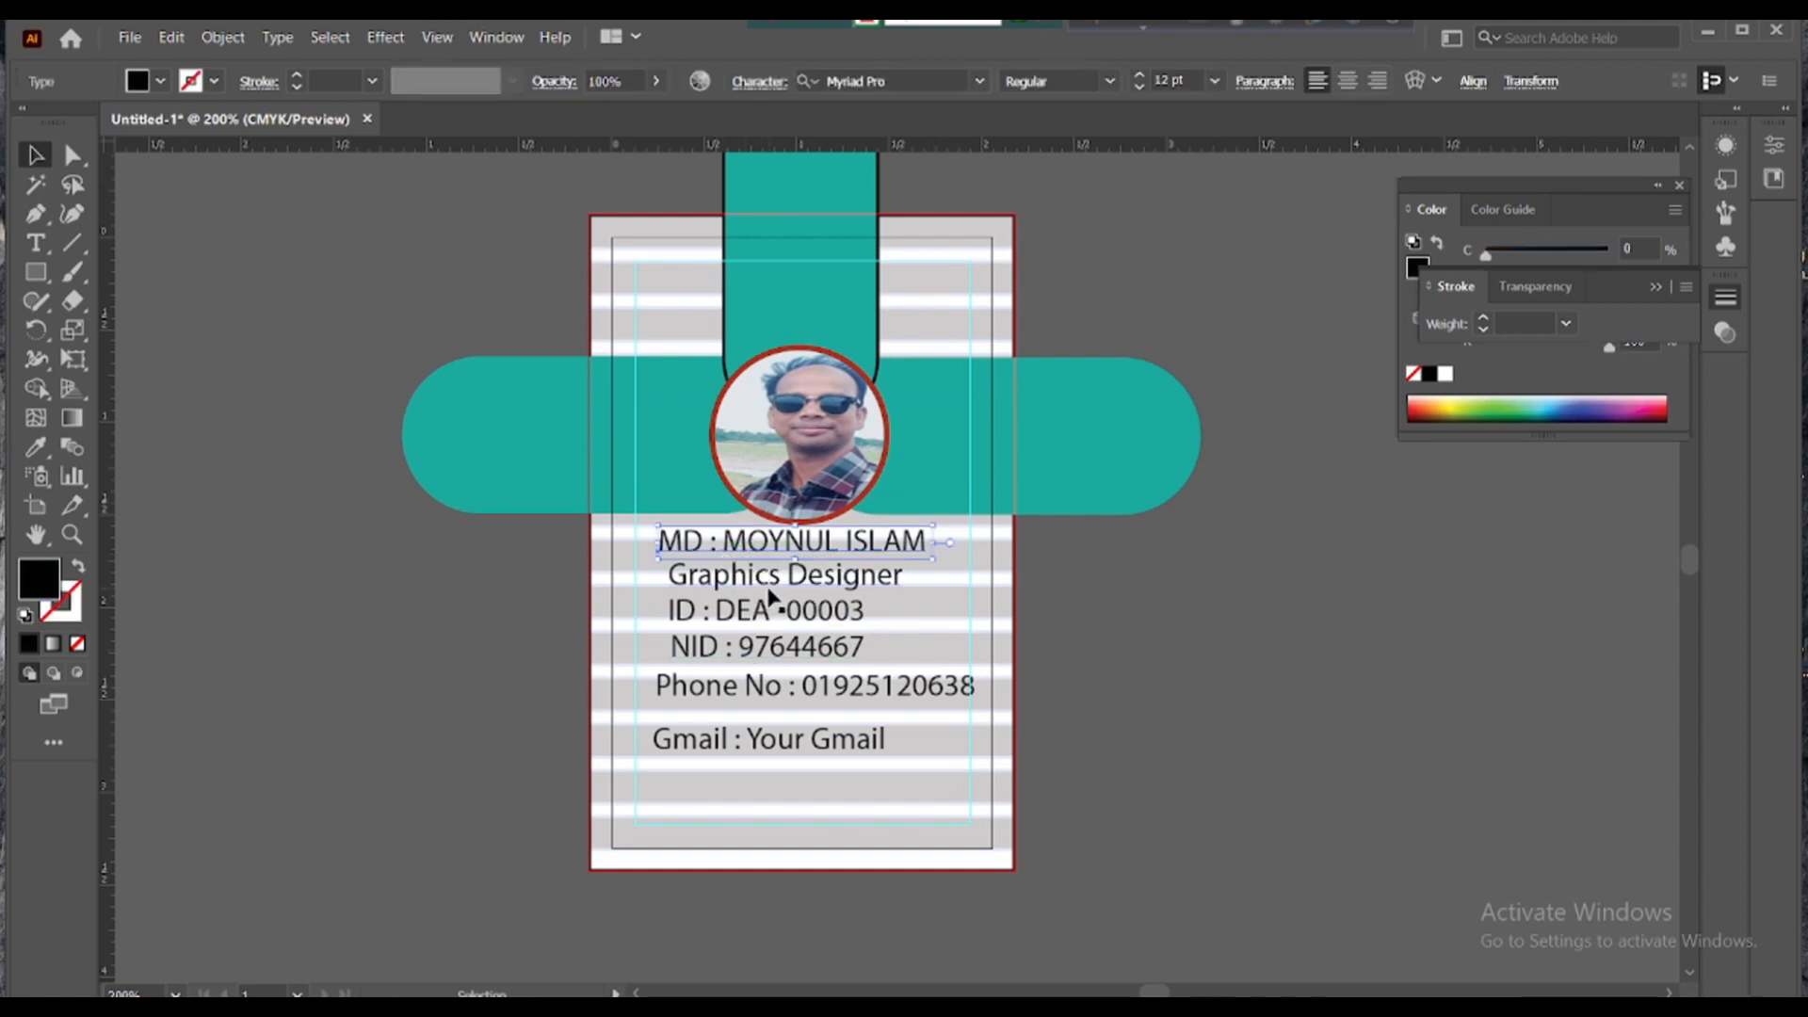
- Set the name line in Berlin Sans FB Demi Bold
{"action": "left_click", "coordinate": [979, 81]}
{"action": "left_click", "coordinate": [1171, 427]}
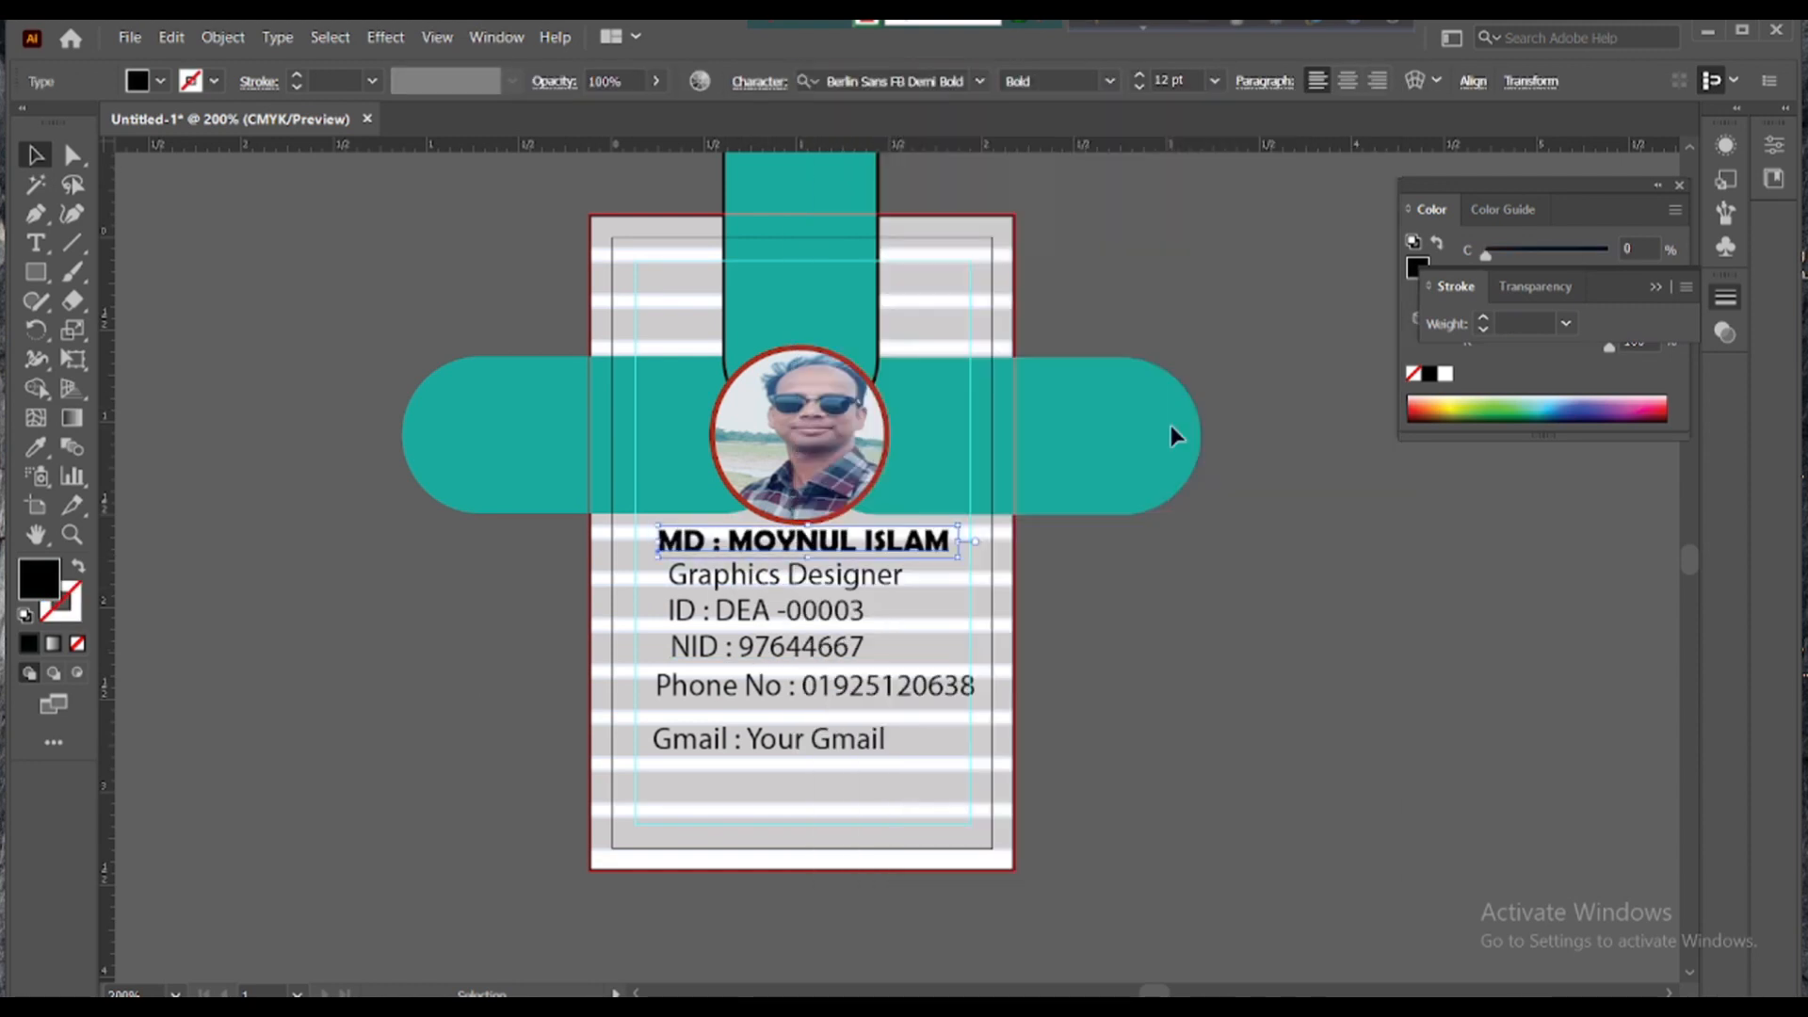
{"action": "left_click", "coordinate": [812, 579]}
- Make the Graphics Designer title 8 pt Matura MT Script Capitals, nudged right under the name
{"action": "left_click", "coordinate": [979, 82]}
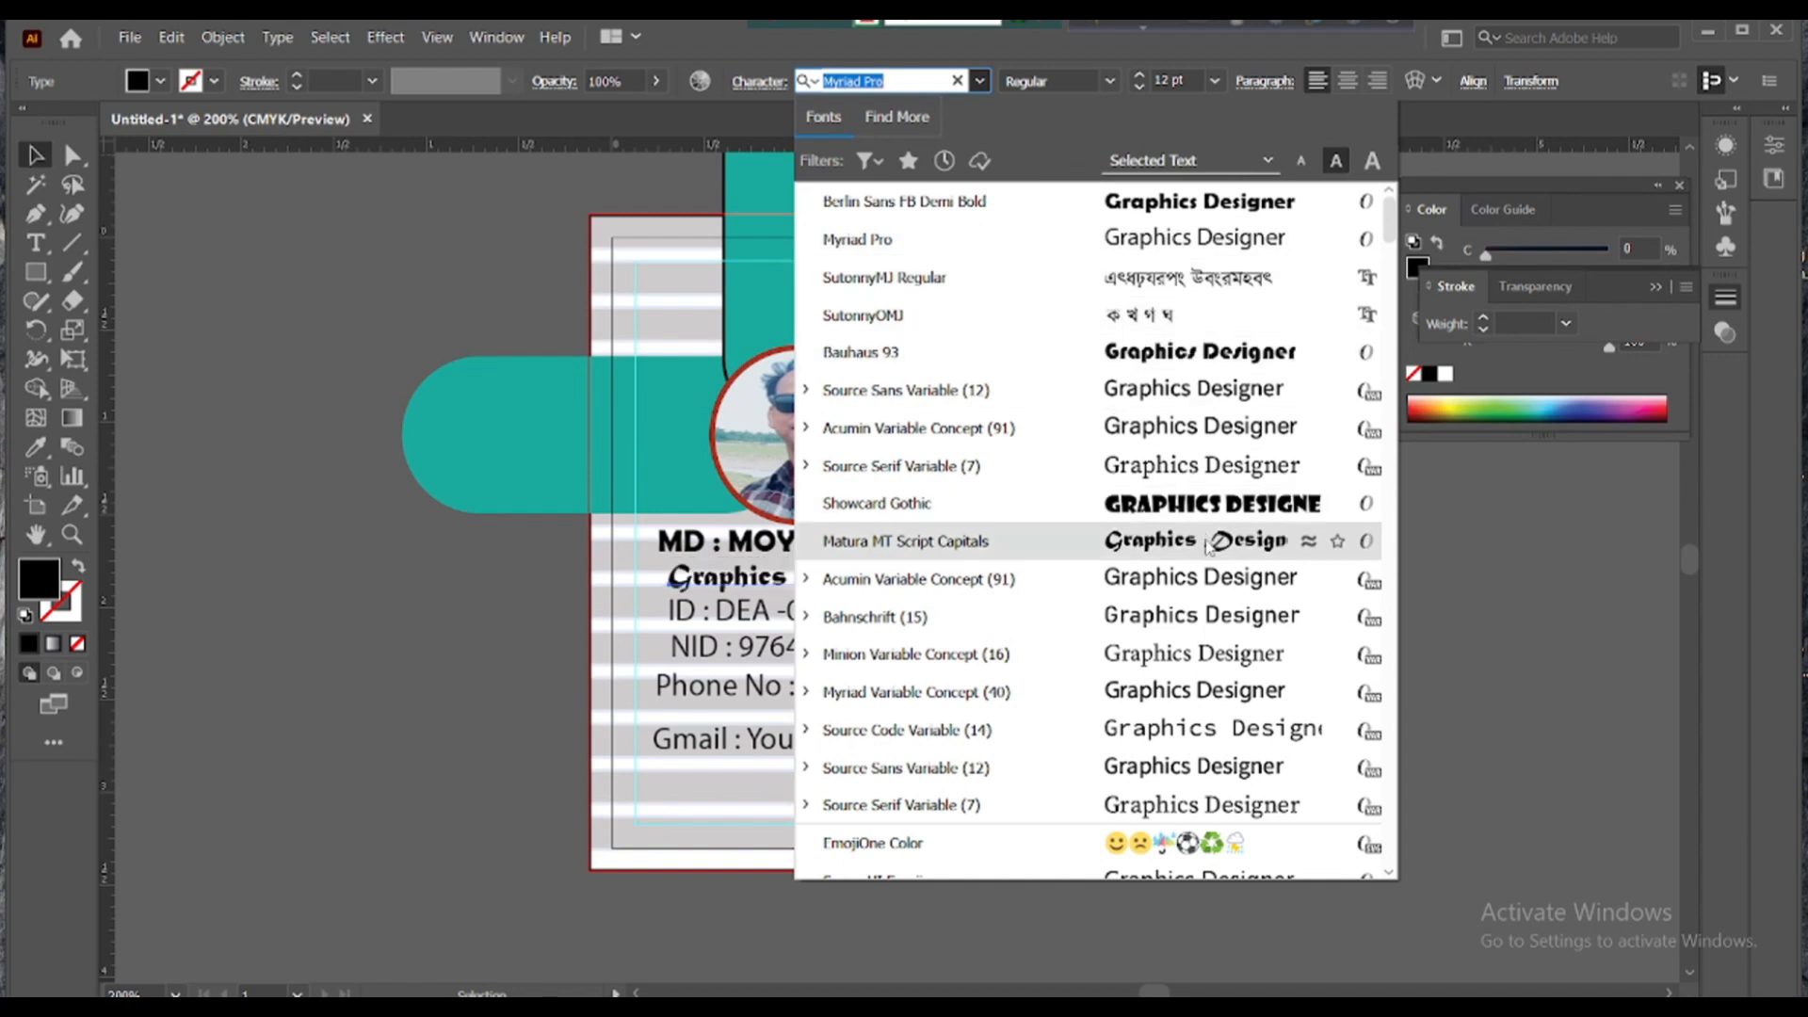
{"action": "left_click", "coordinate": [1149, 540]}
{"action": "mouse_move", "coordinate": [864, 595]}
{"action": "left_mouse_down"}
{"action": "mouse_move", "coordinate": [947, 586]}
{"action": "mouse_move", "coordinate": [867, 583]}
{"action": "mouse_move", "coordinate": [885, 584]}
{"action": "mouse_move", "coordinate": [844, 563]}
{"action": "mouse_move", "coordinate": [867, 553]}
{"action": "mouse_move", "coordinate": [869, 591]}
{"action": "left_mouse_up"}
{"action": "left_click", "coordinate": [1214, 81]}
{"action": "left_click", "coordinate": [1224, 192]}
{"action": "left_click", "coordinate": [918, 595]}
{"action": "left_click", "coordinate": [888, 609]}
{"action": "left_click", "coordinate": [1047, 619]}
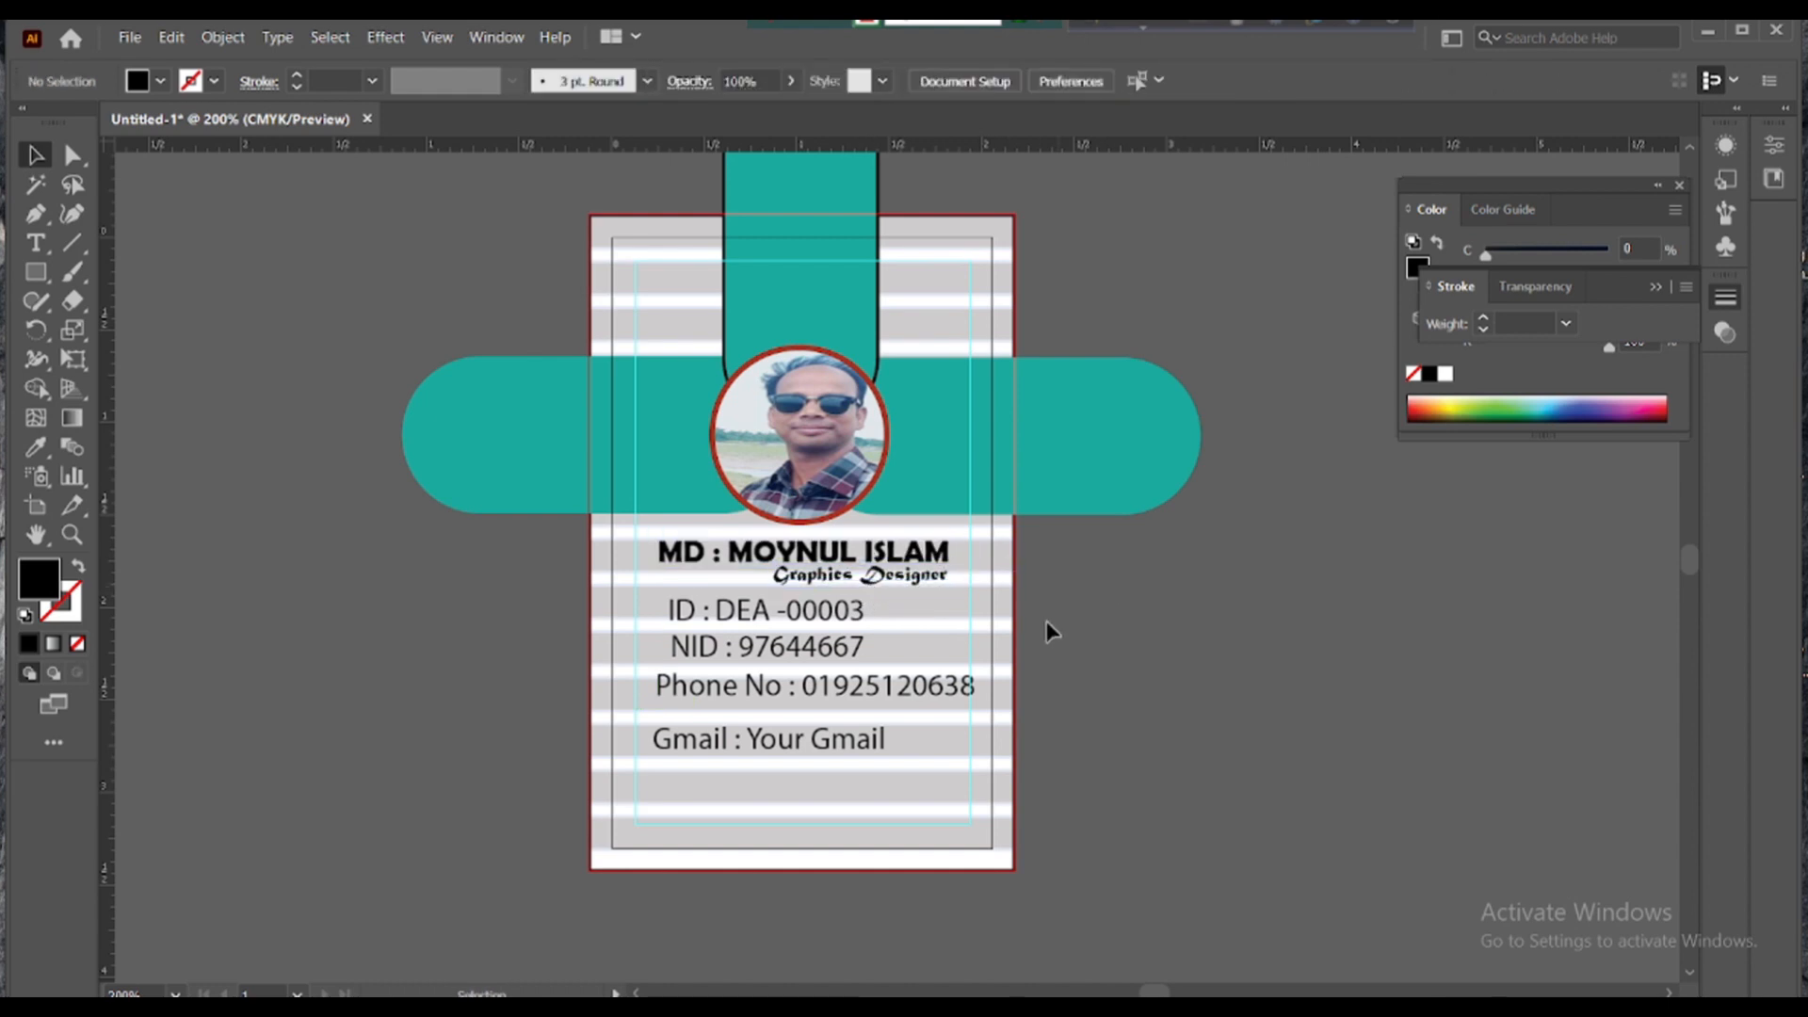
{"action": "left_click", "coordinate": [672, 614]}
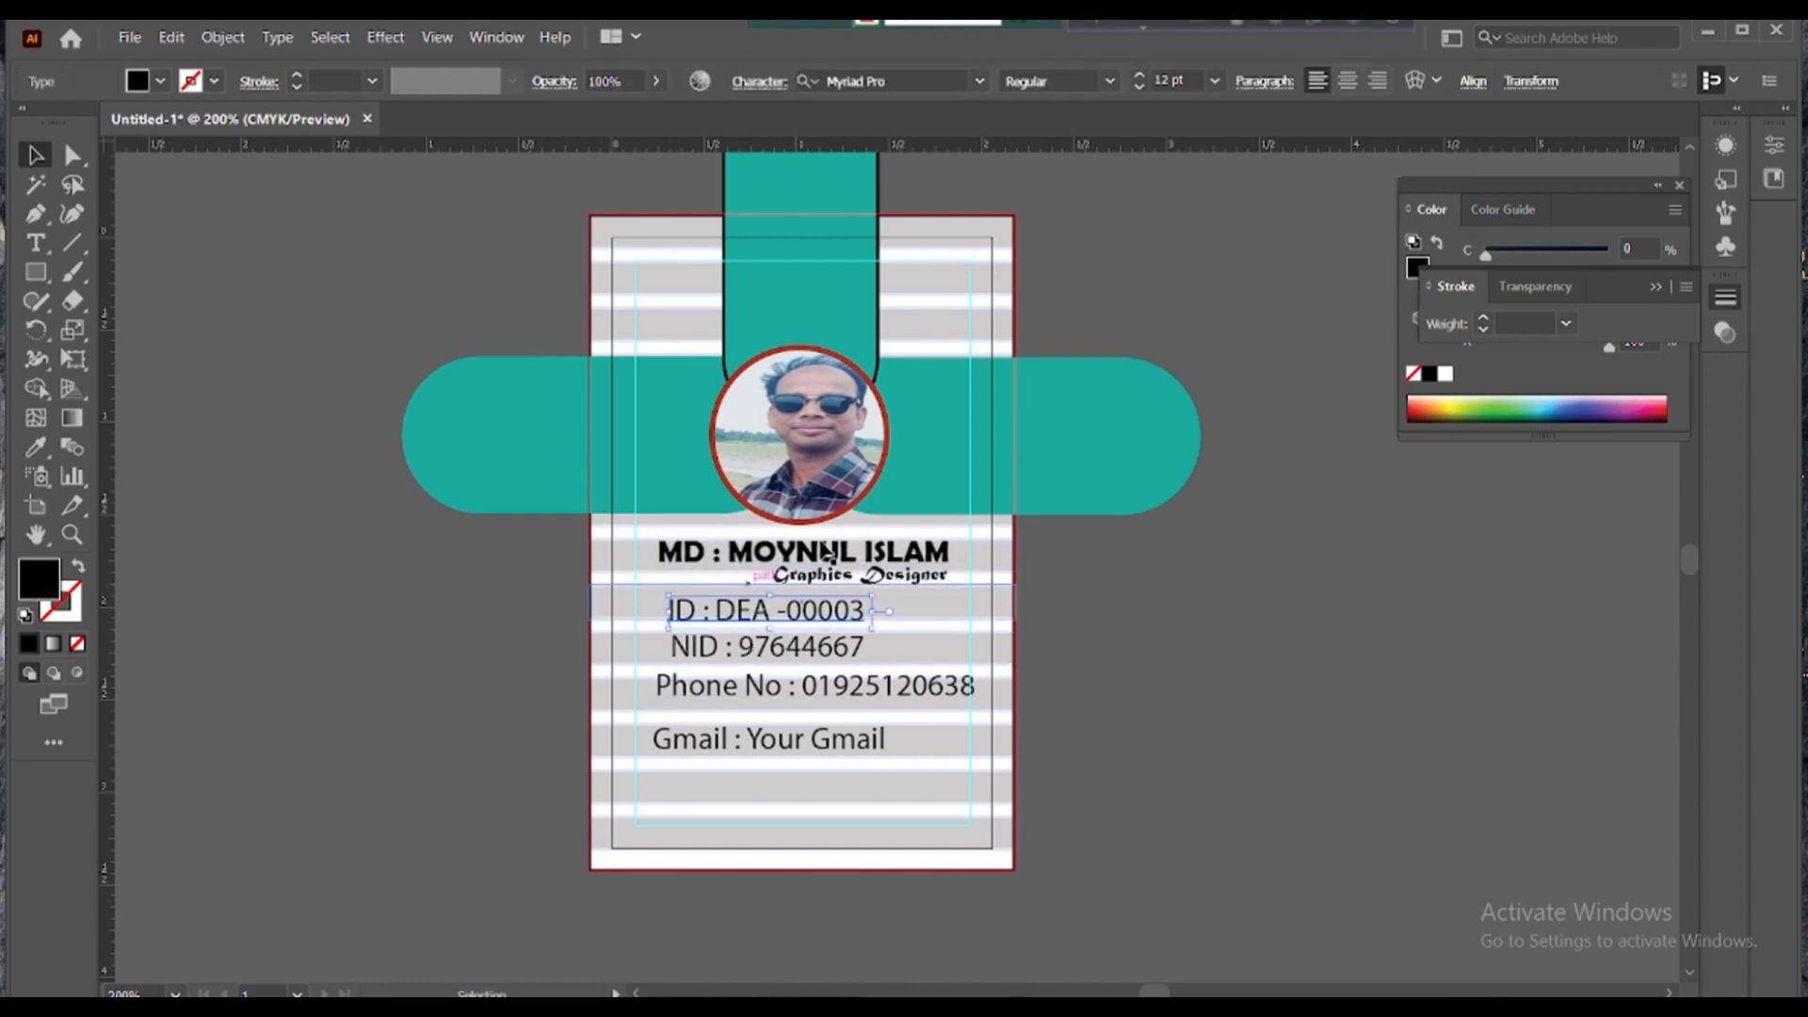
- Set the ID line to 9 pt and adjust the spacing after its colon
{"action": "left_click", "coordinate": [1214, 82]}
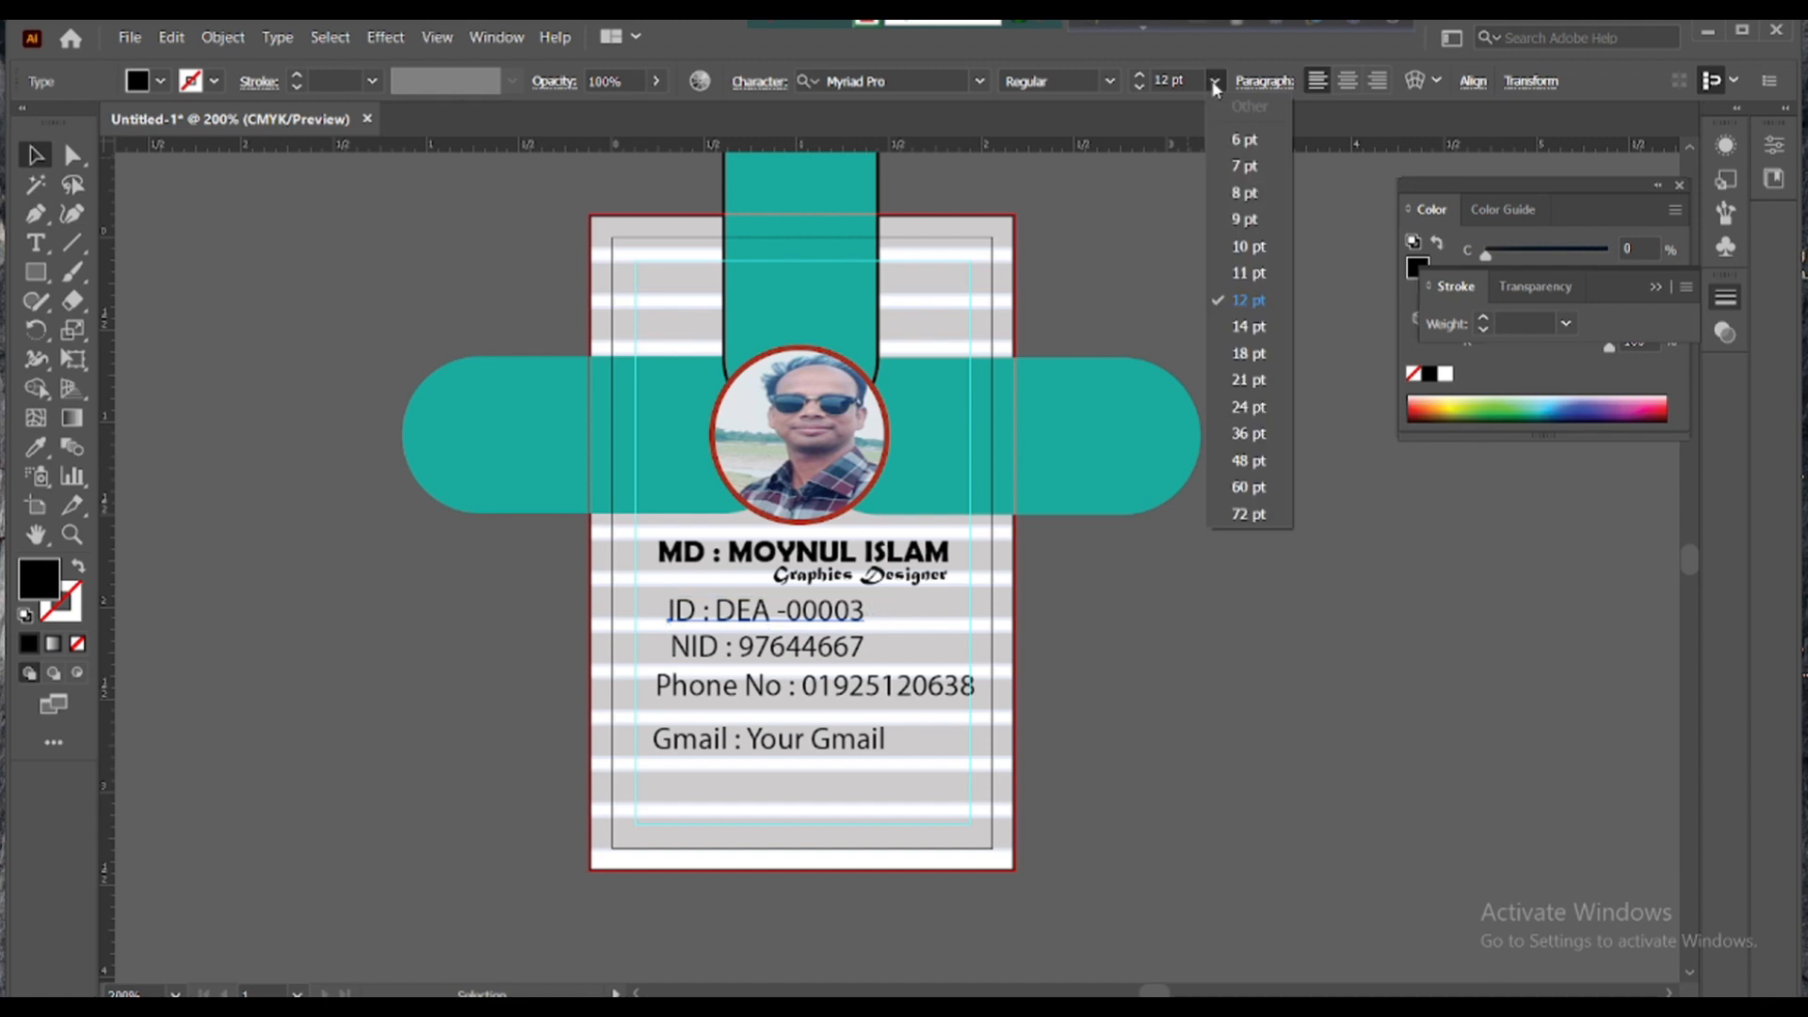
{"action": "left_click", "coordinate": [1244, 219]}
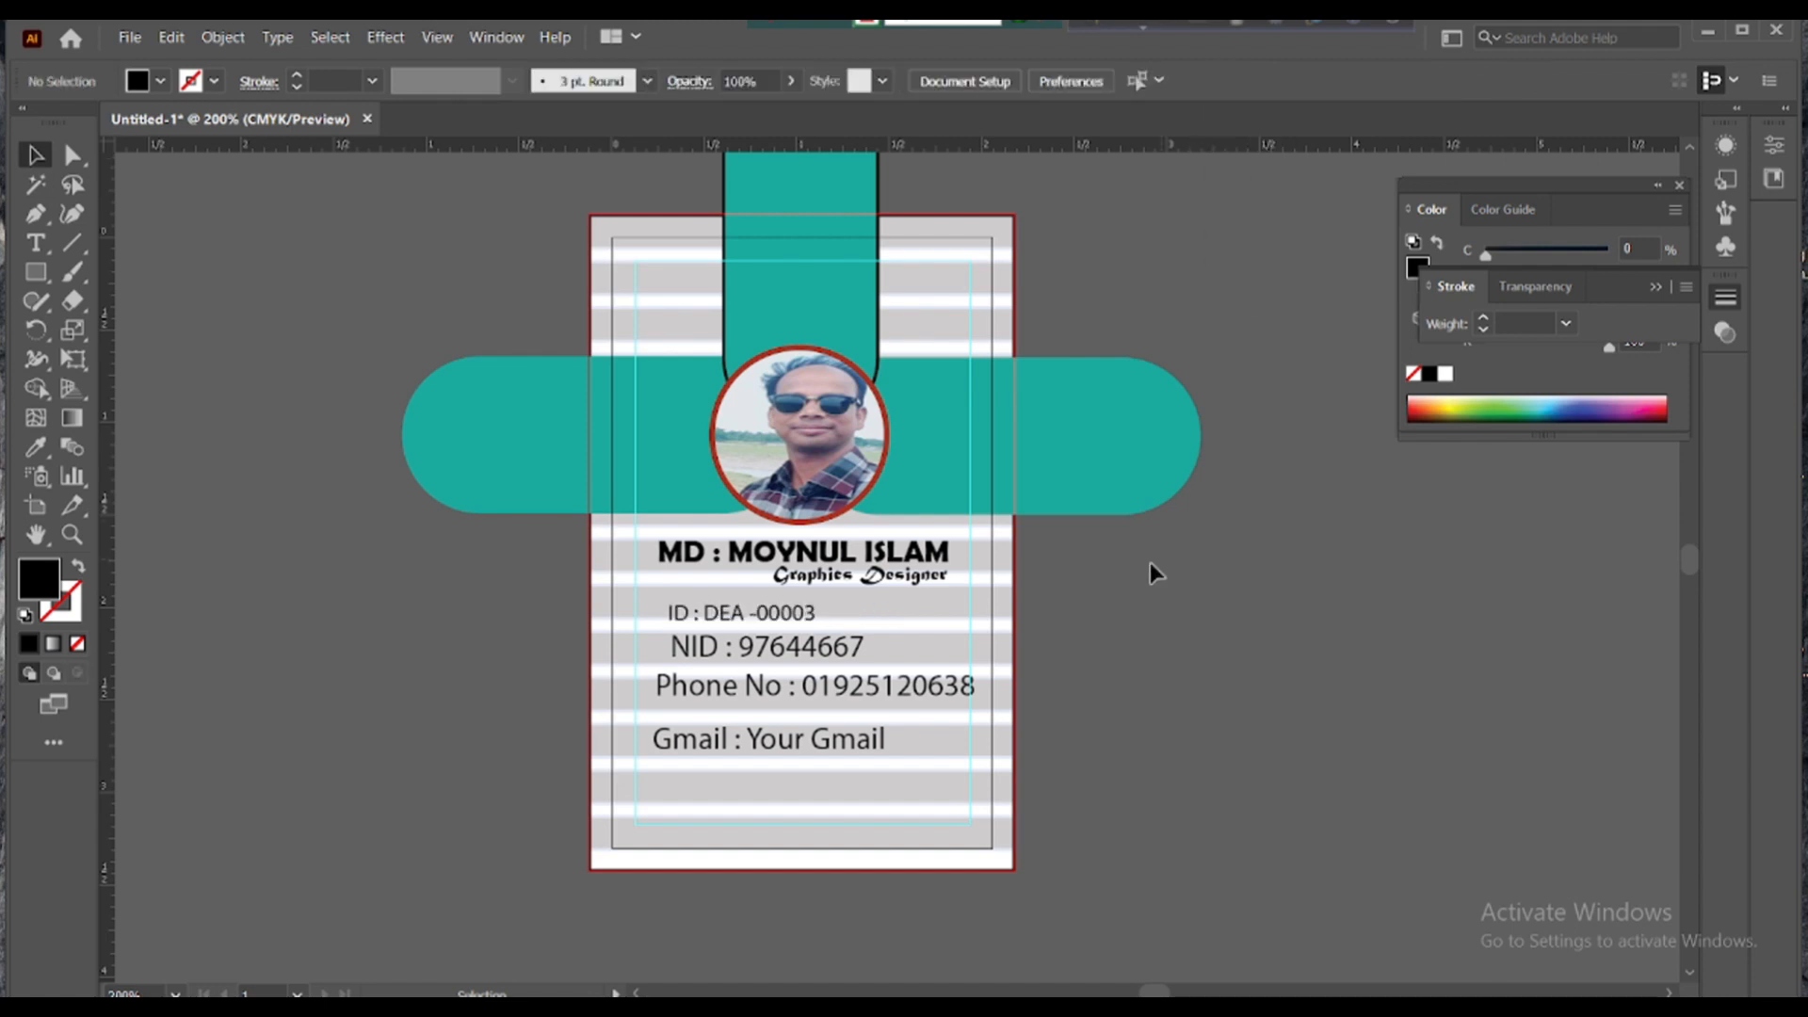
{"action": "double_click", "coordinate": [698, 613]}
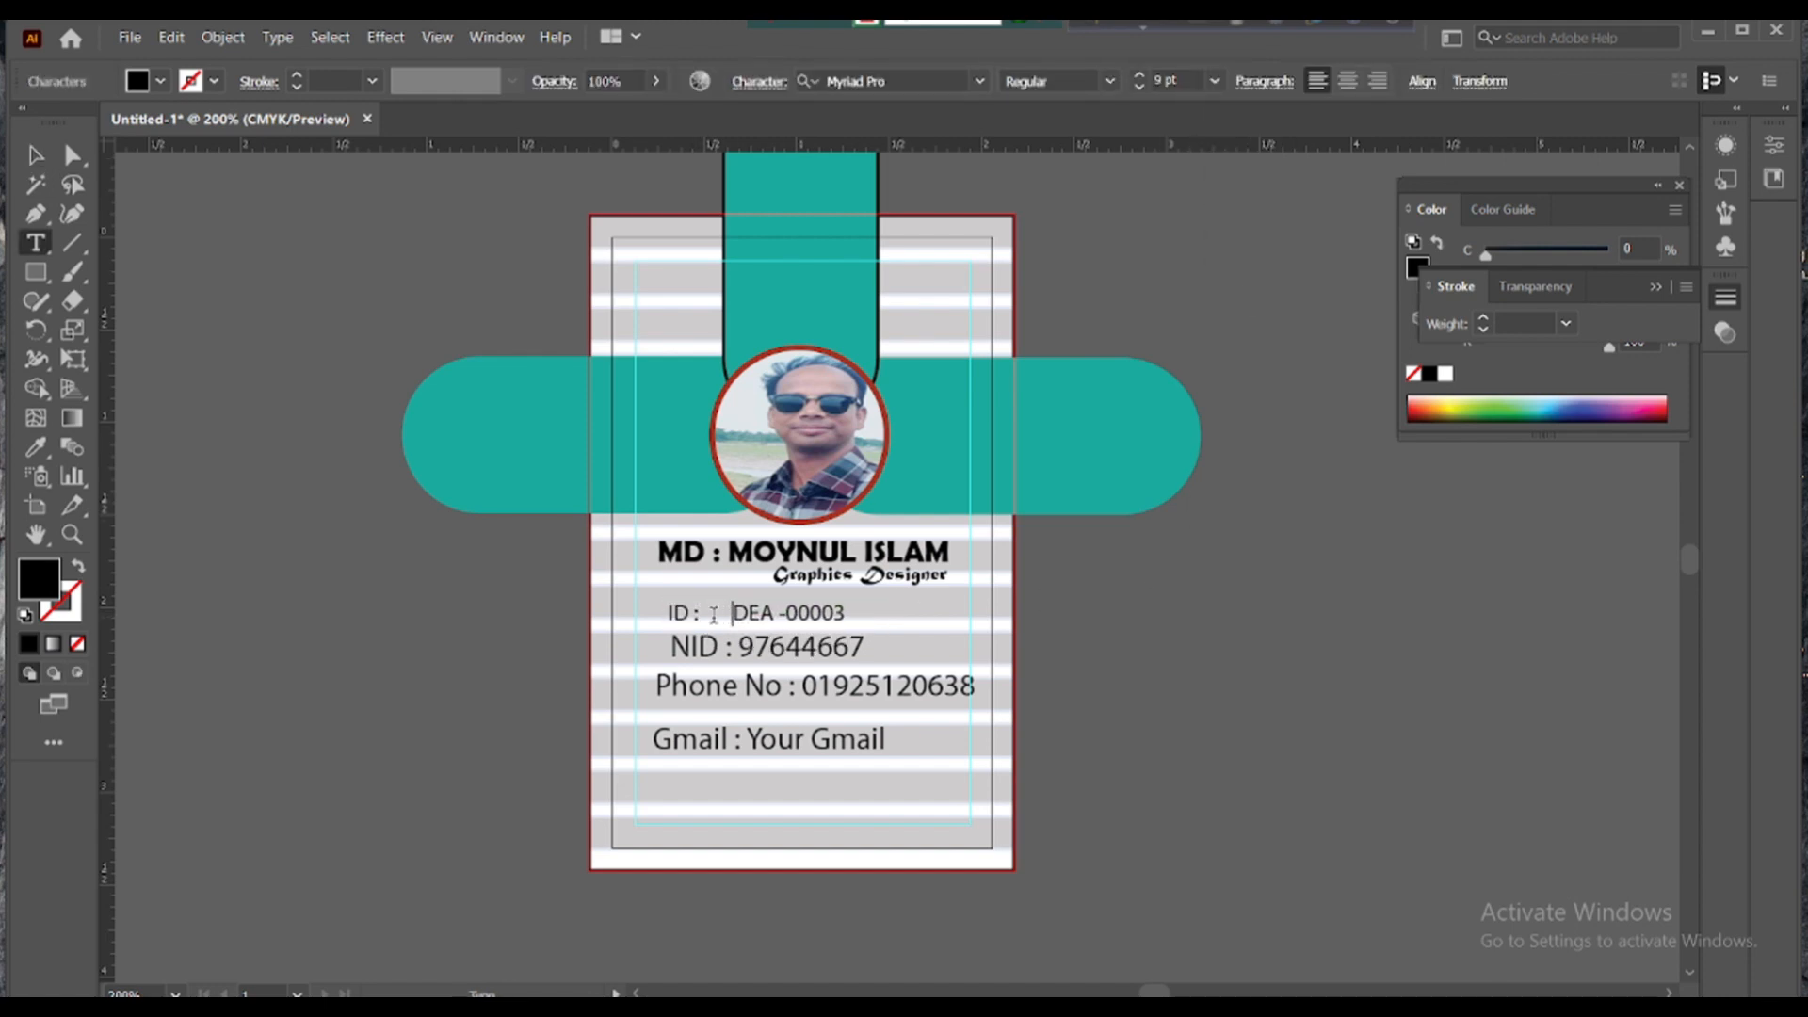
{"action": "key", "text": "Escape"}
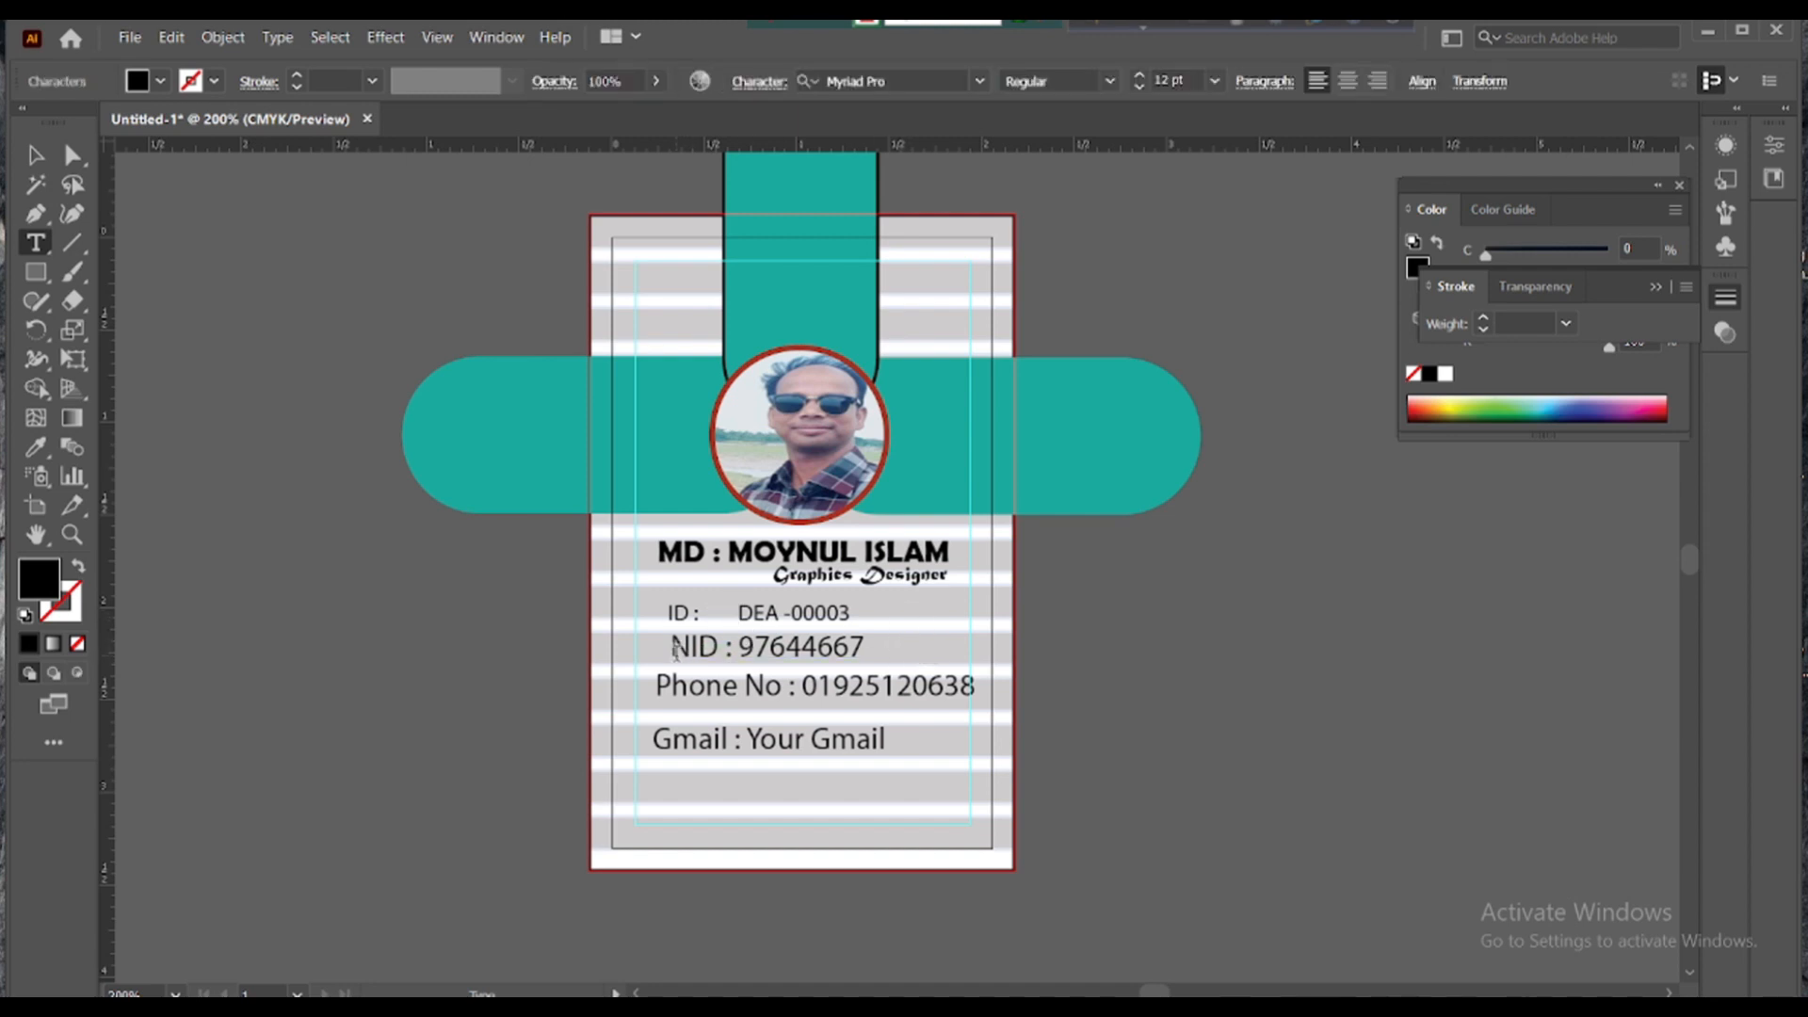
{"action": "key", "text": "v"}
- Set the NID line to 9 pt, realign it, and delete the extra spaces before the number
{"action": "left_click", "coordinate": [686, 647]}
{"action": "left_click", "coordinate": [1215, 81]}
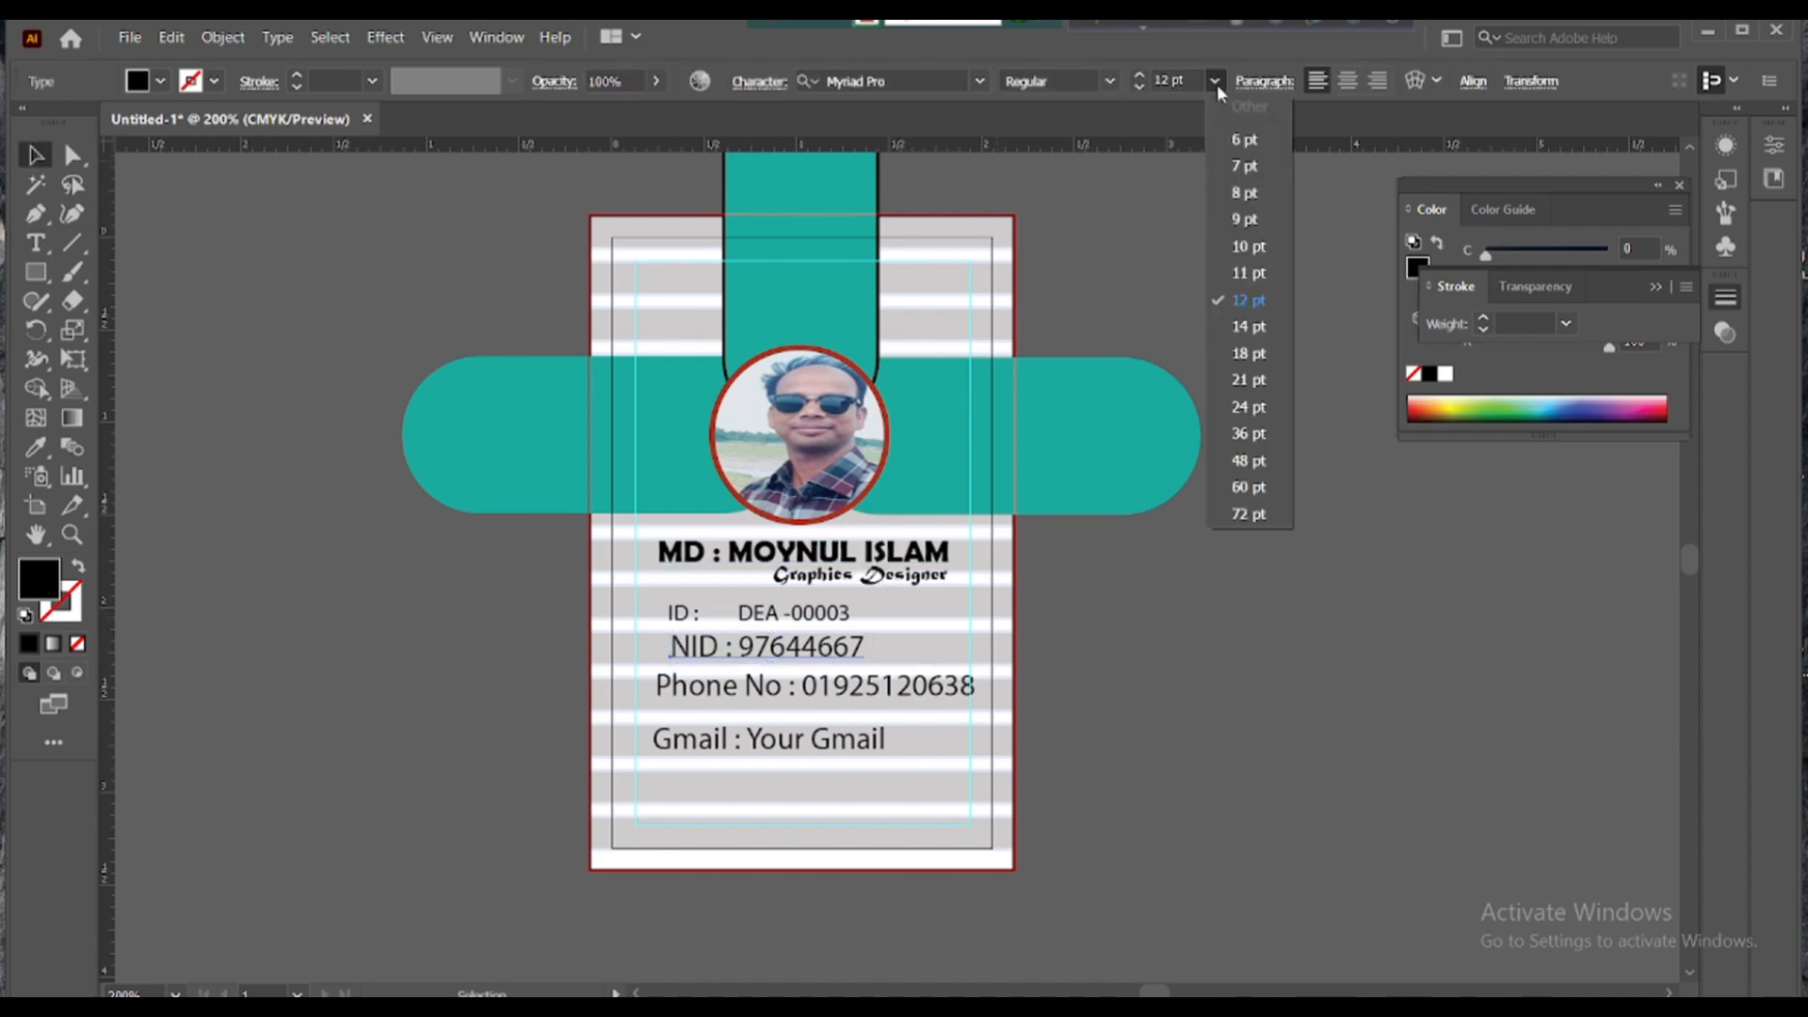
{"action": "left_click", "coordinate": [1245, 220]}
{"action": "left_click_drag", "start_coordinate": [688, 659], "coordinate": [677, 659]}
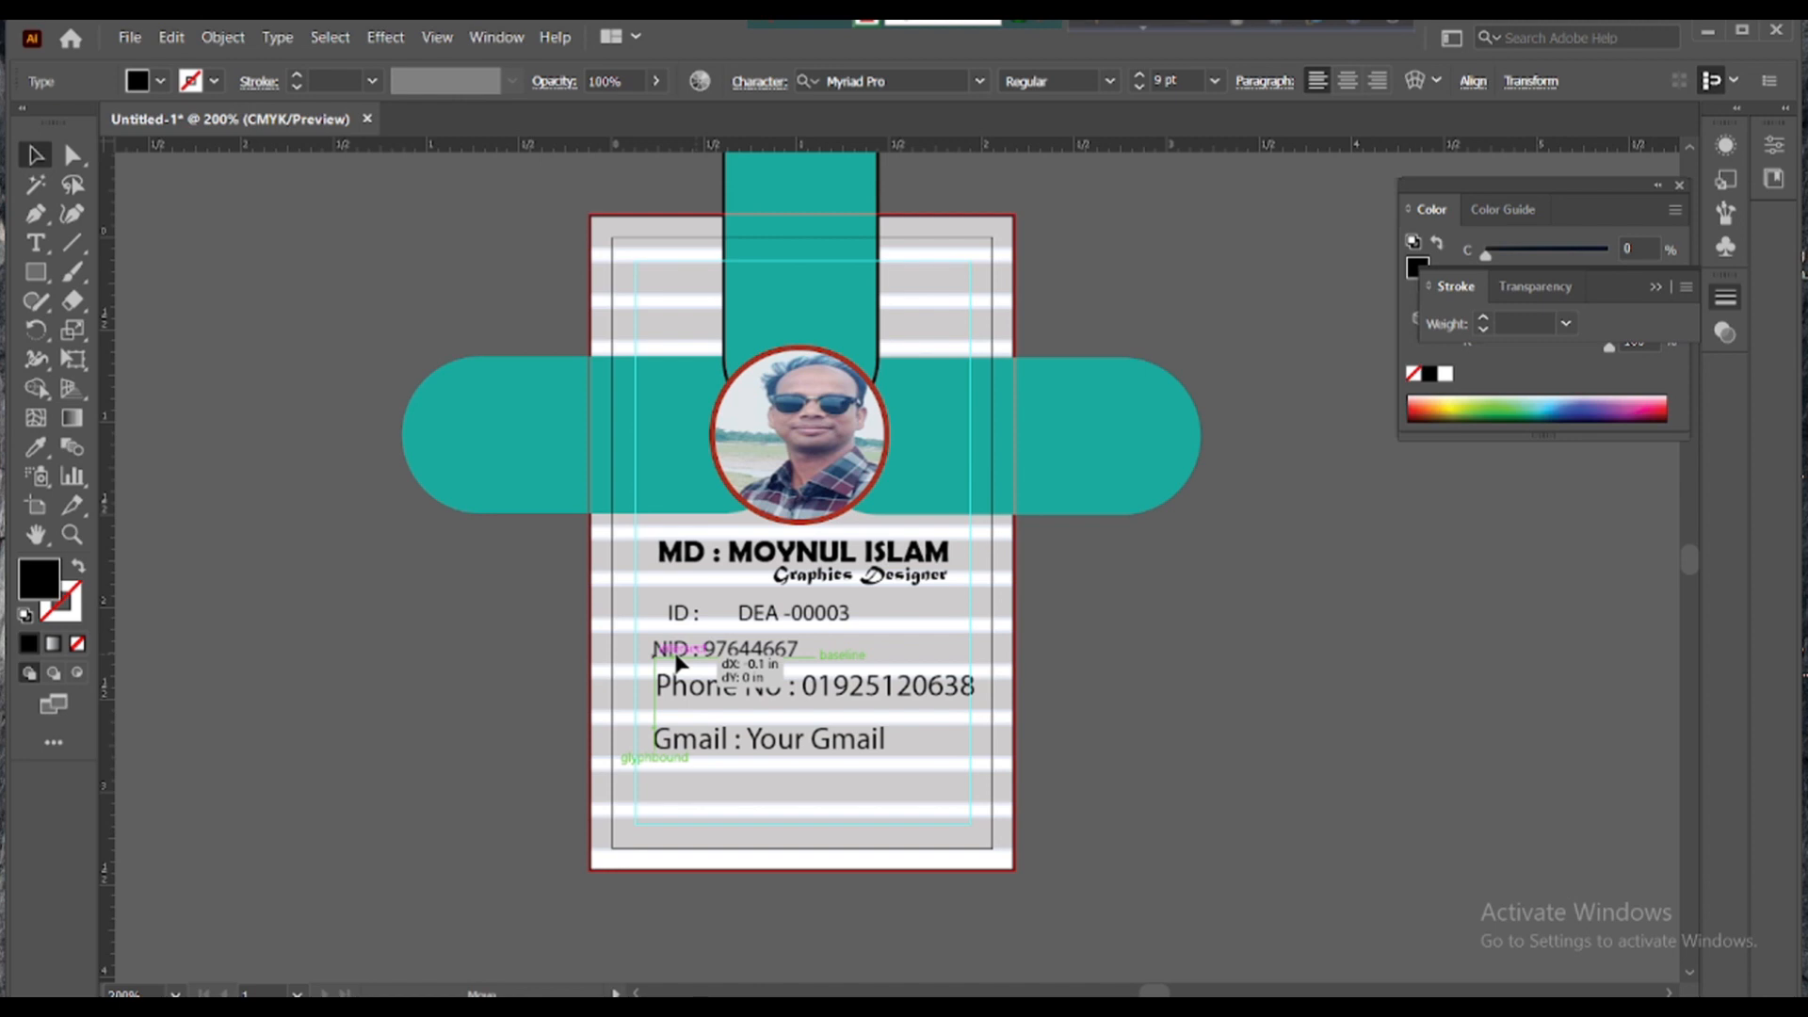
{"action": "double_click", "coordinate": [702, 650]}
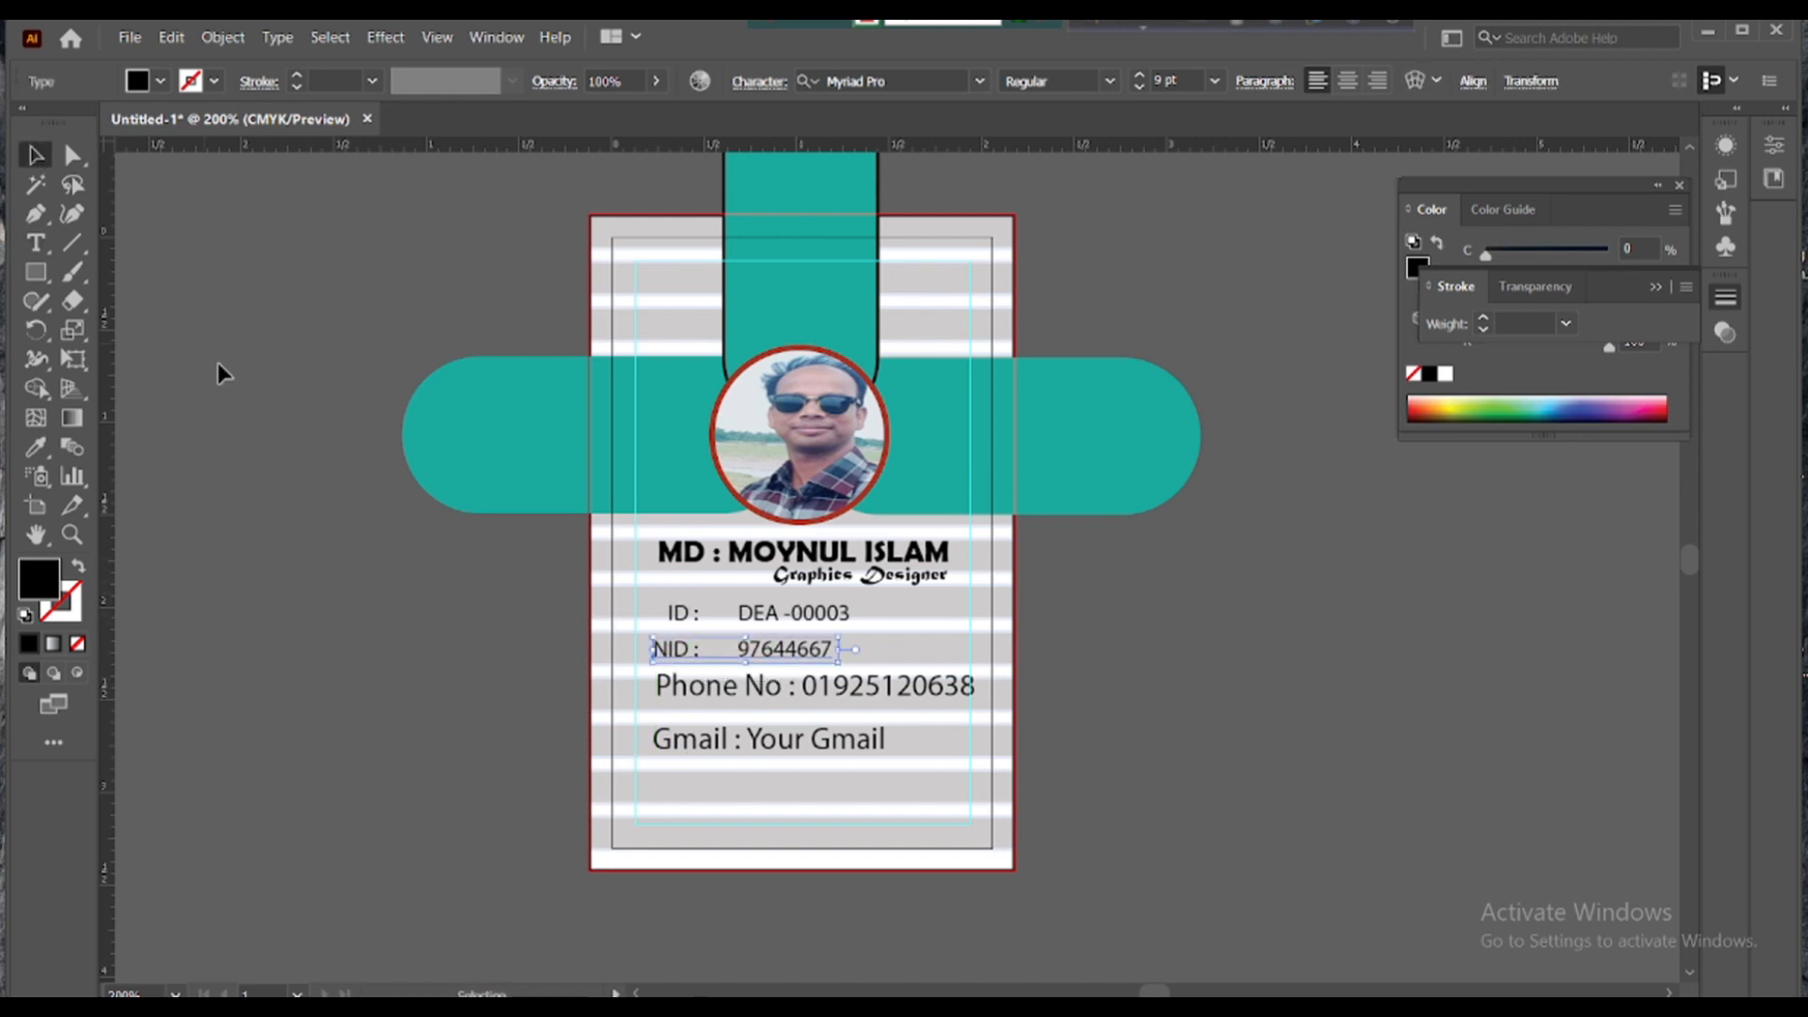
{"action": "key", "text": "Escape"}
{"action": "left_click_drag", "start_coordinate": [696, 661], "coordinate": [700, 657]}
{"action": "left_click", "coordinate": [753, 647]}
{"action": "double_click", "coordinate": [753, 655]}
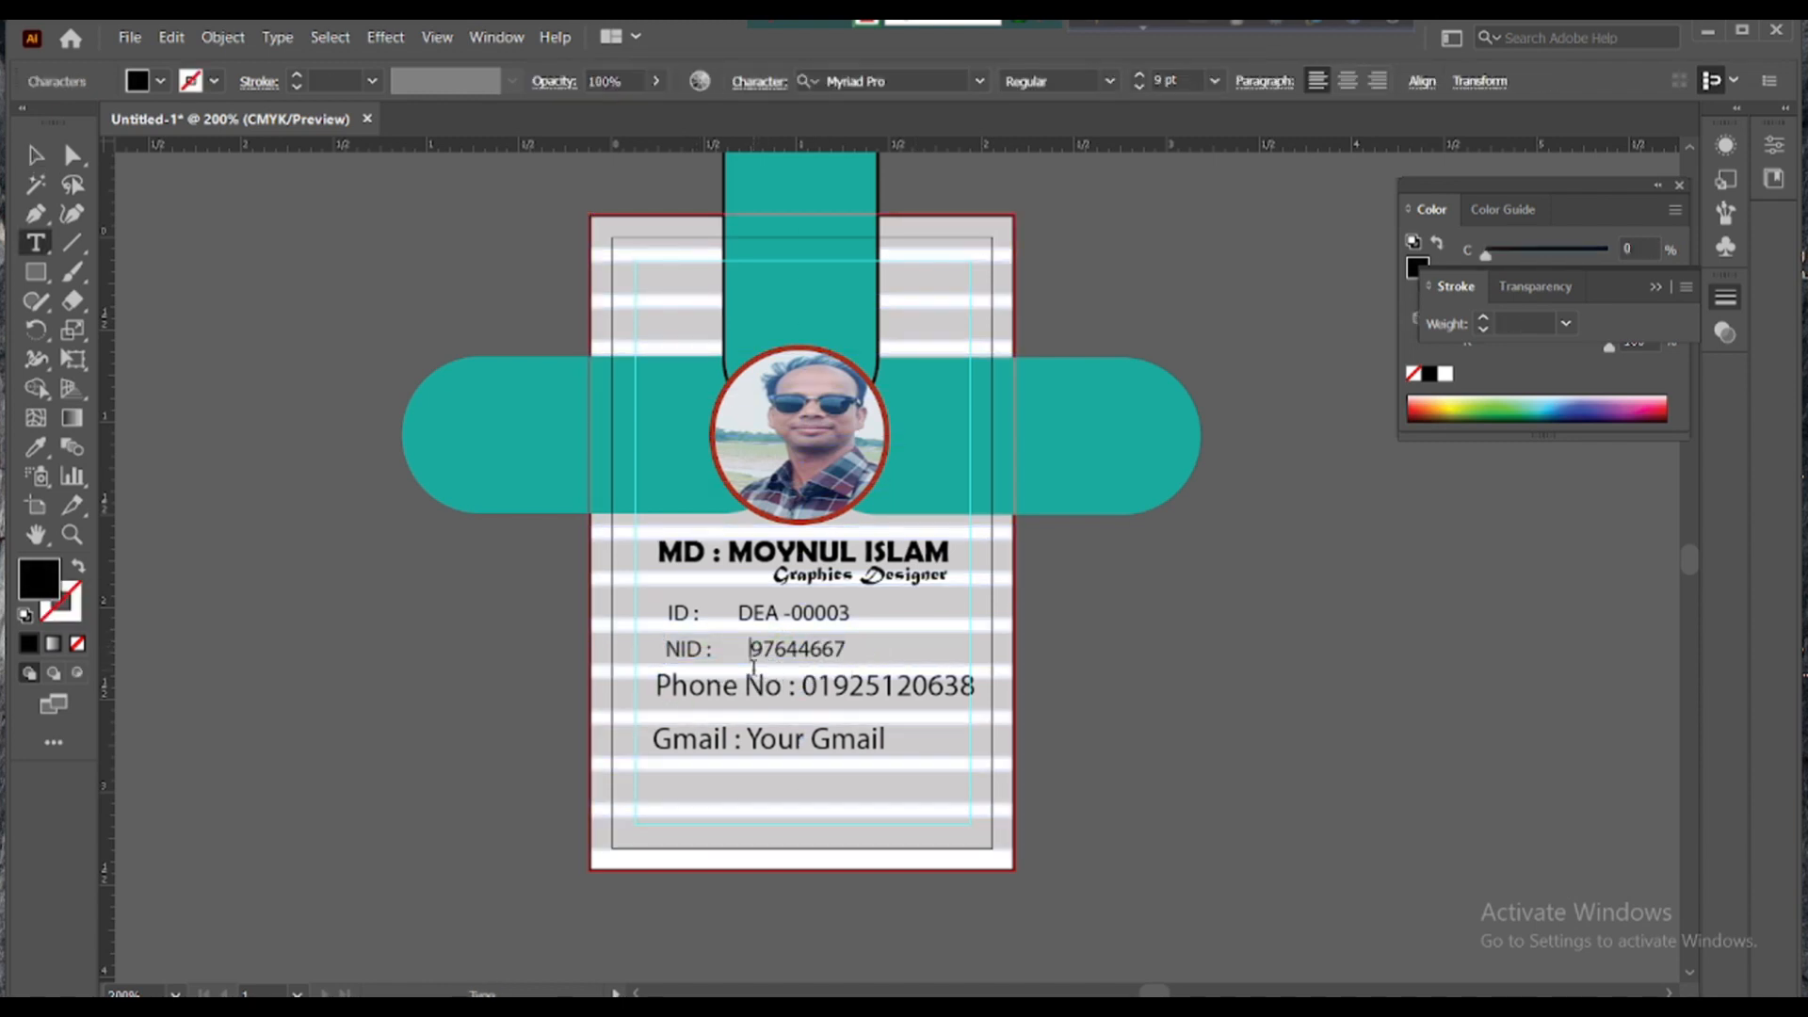
{"action": "key", "text": "BackSpace"}
{"action": "key", "text": "BackSpace"}
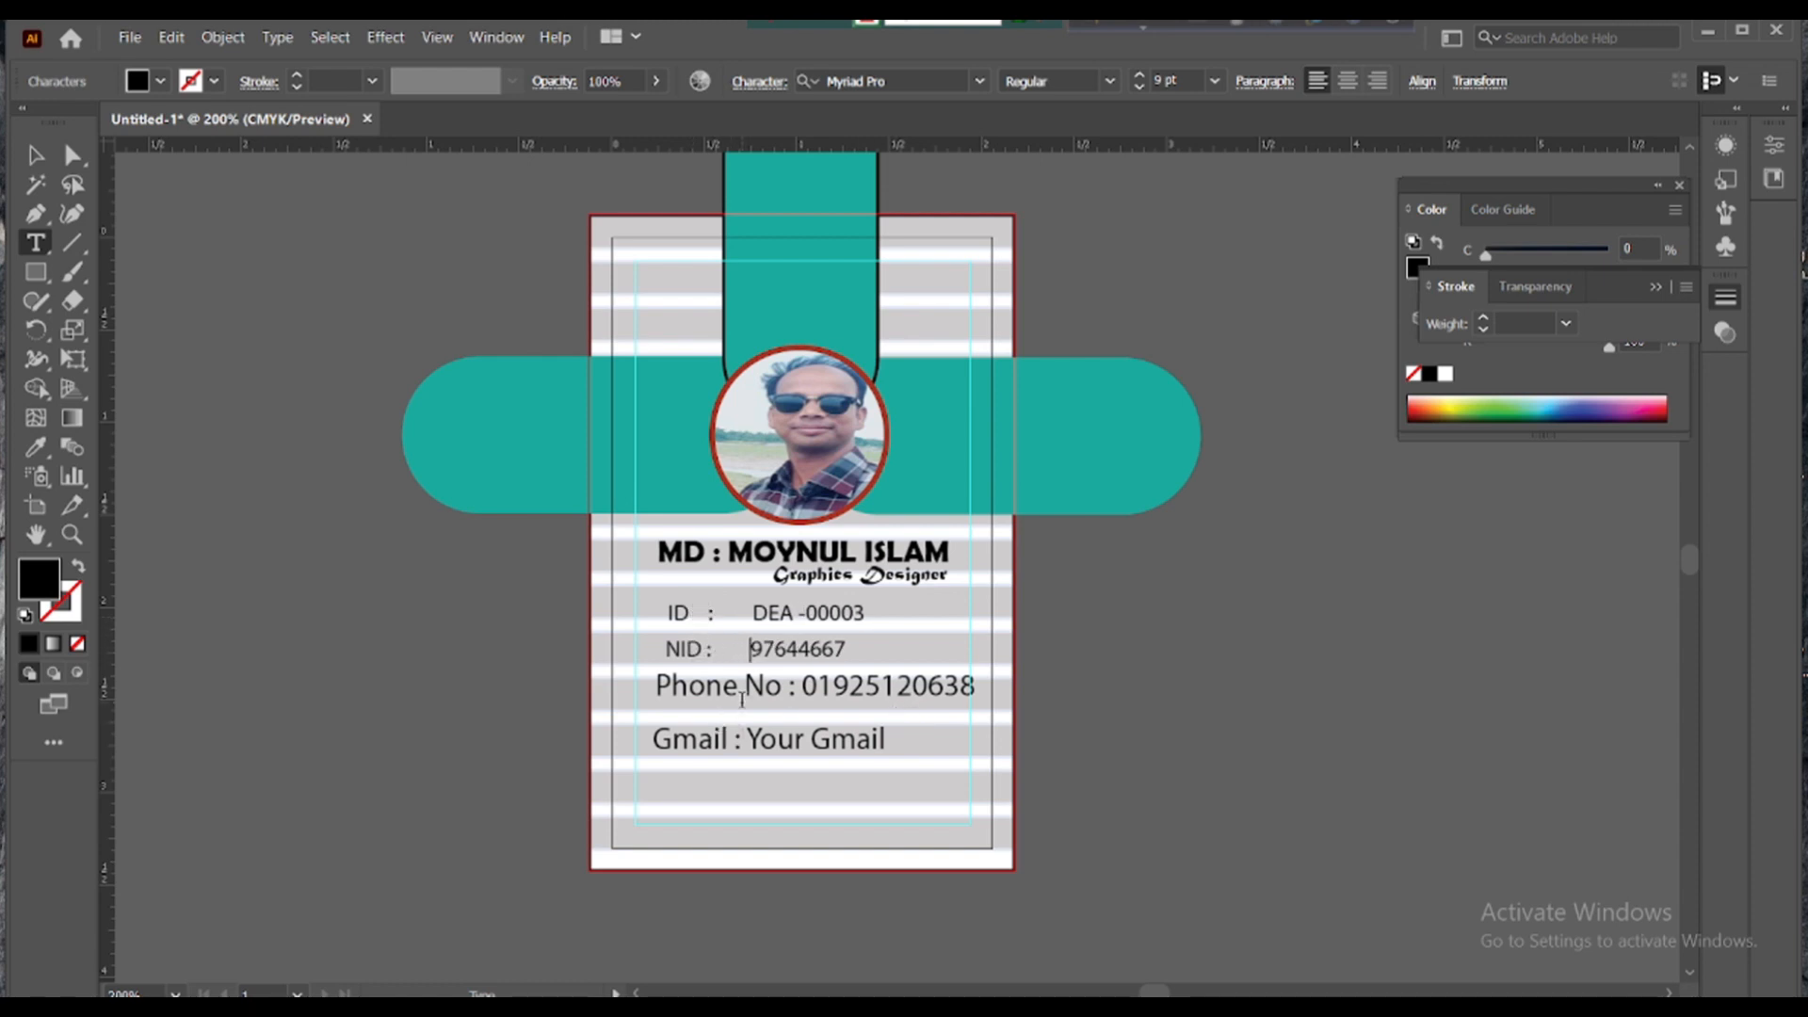
{"action": "key", "text": "Escape"}
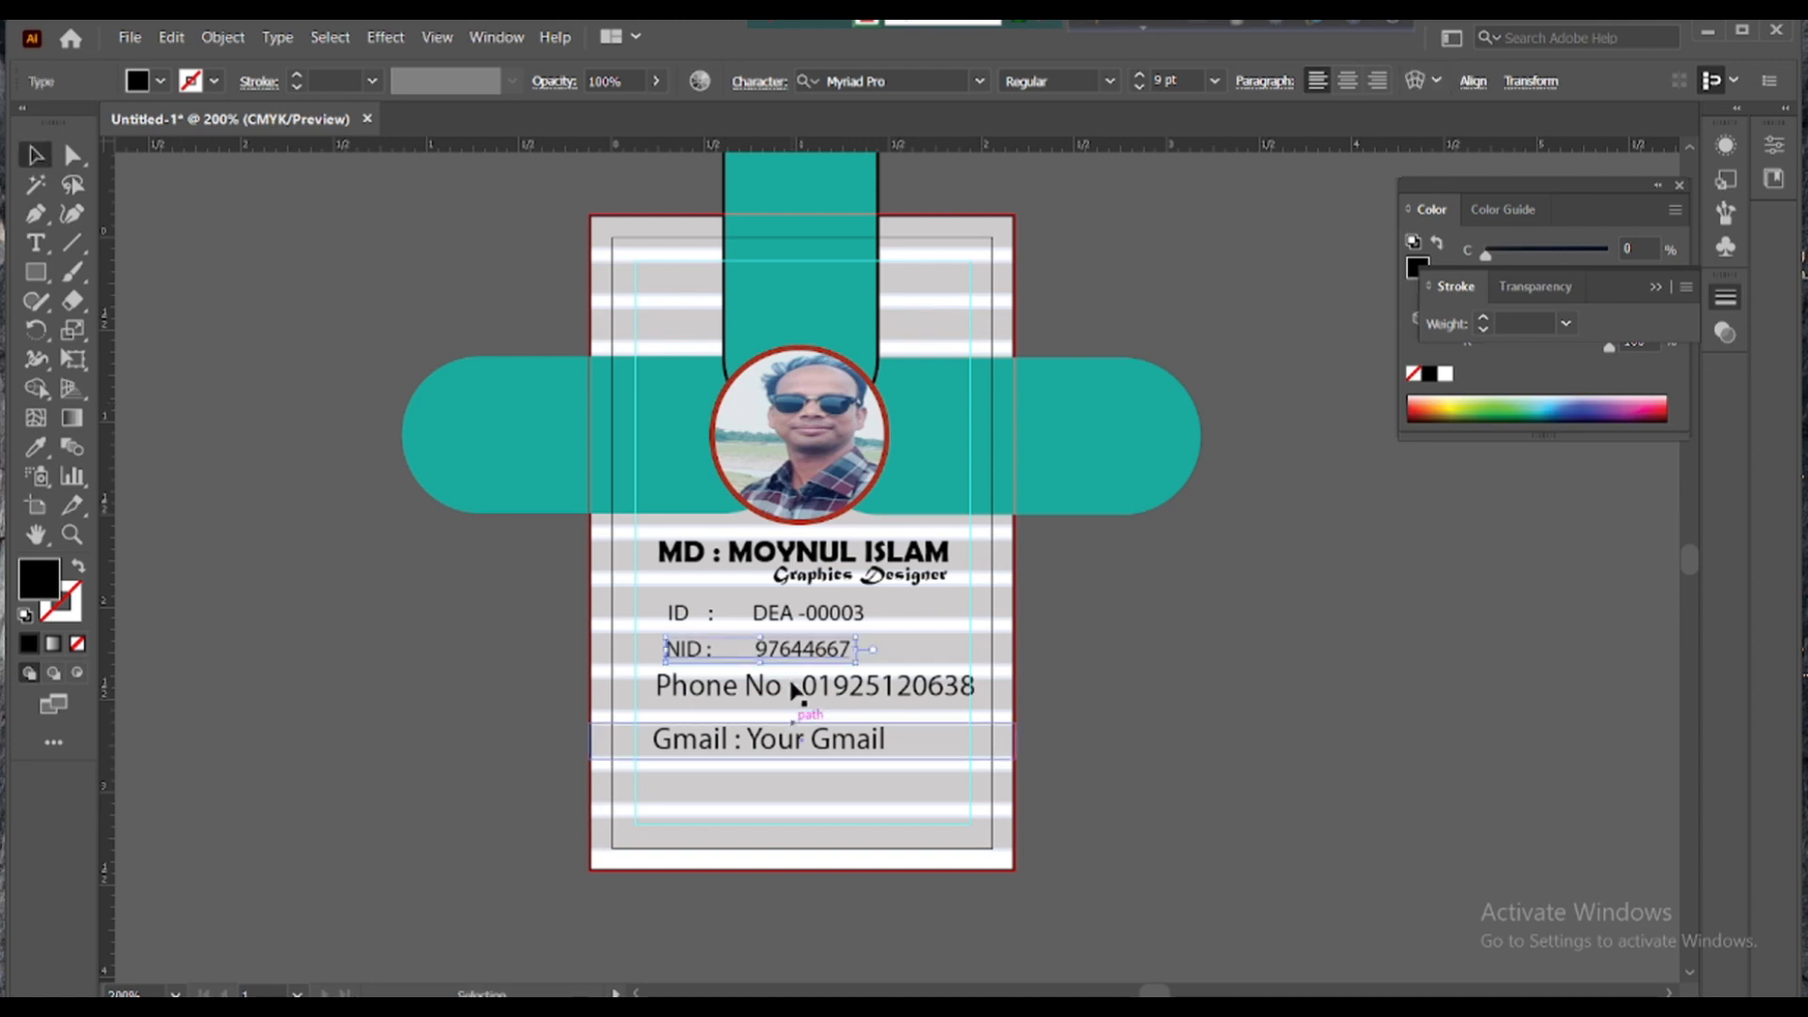
- Set the Phone No line to 9 pt and nudge it slightly right
{"action": "left_click", "coordinate": [790, 690]}
{"action": "left_click", "coordinate": [1214, 81]}
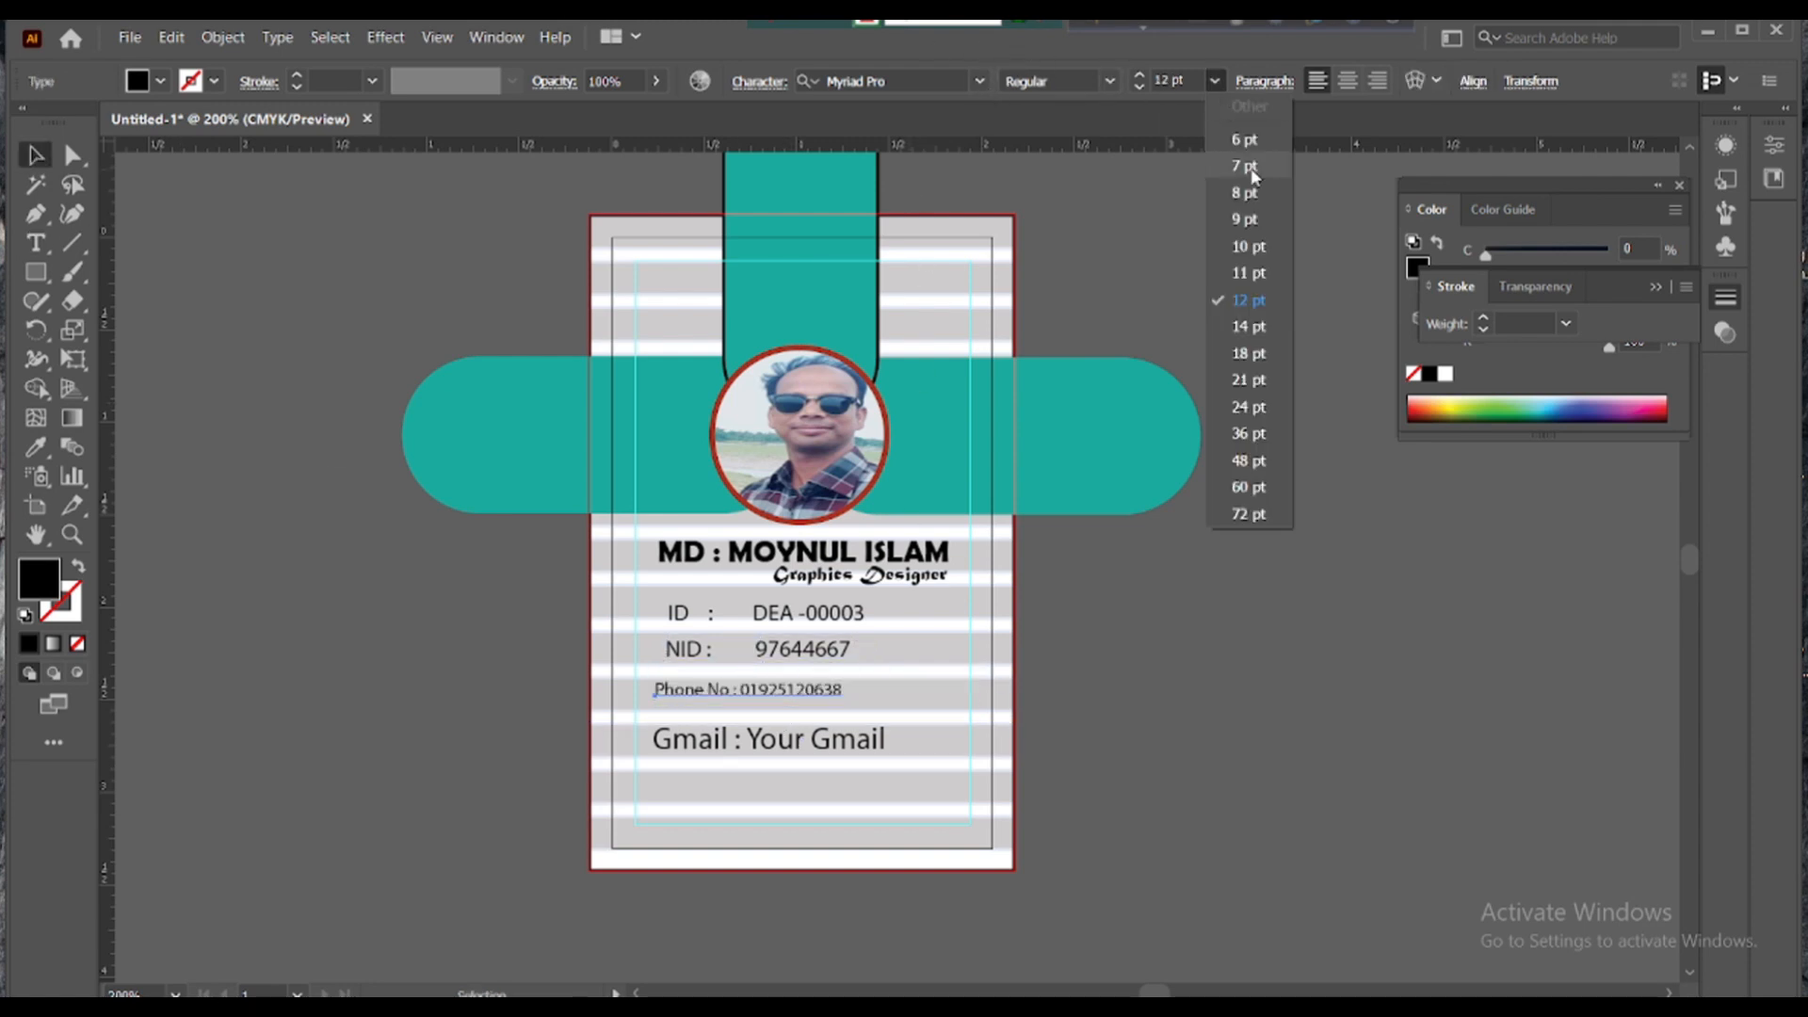
{"action": "left_click", "coordinate": [1228, 213]}
{"action": "left_click_drag", "start_coordinate": [710, 699], "coordinate": [776, 742]}
{"action": "left_click", "coordinate": [958, 678]}
- Shrink the Gmail line and remove the extra spaces between its colon and the address
{"action": "left_click", "coordinate": [1207, 84]}
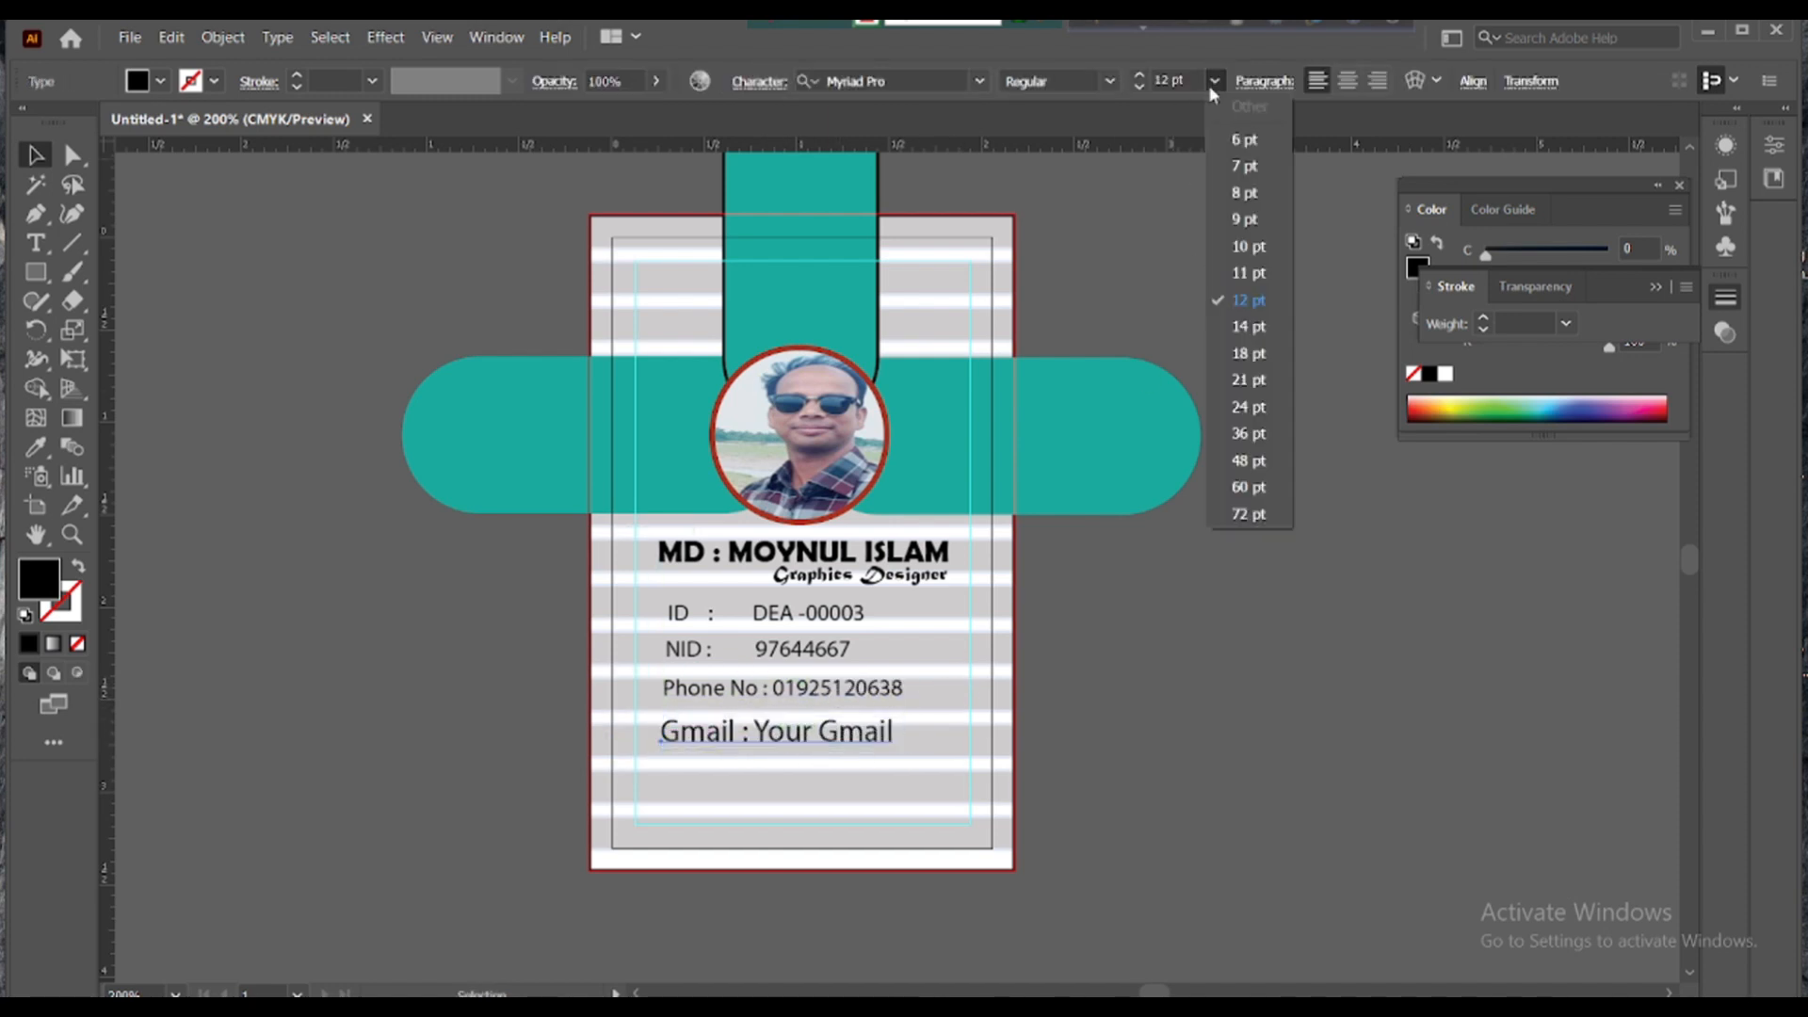
{"action": "left_click", "coordinate": [1243, 223]}
{"action": "left_click", "coordinate": [827, 697]}
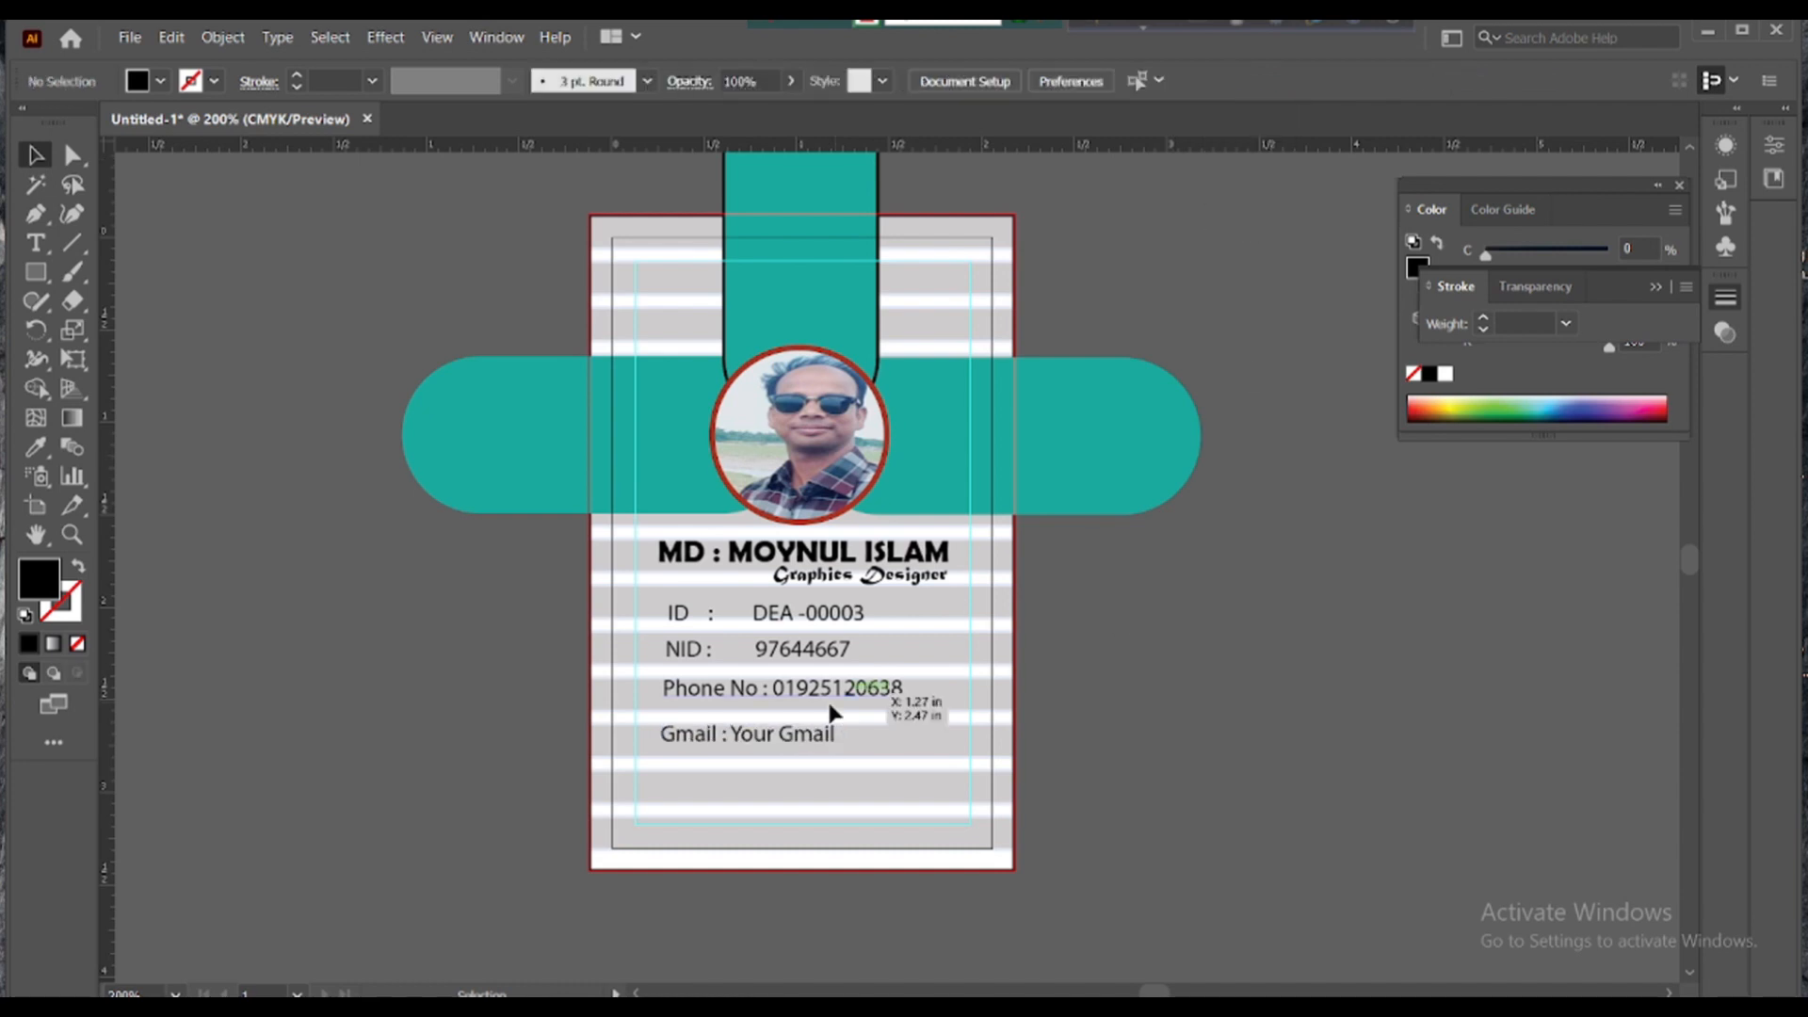
{"action": "double_click", "coordinate": [733, 732]}
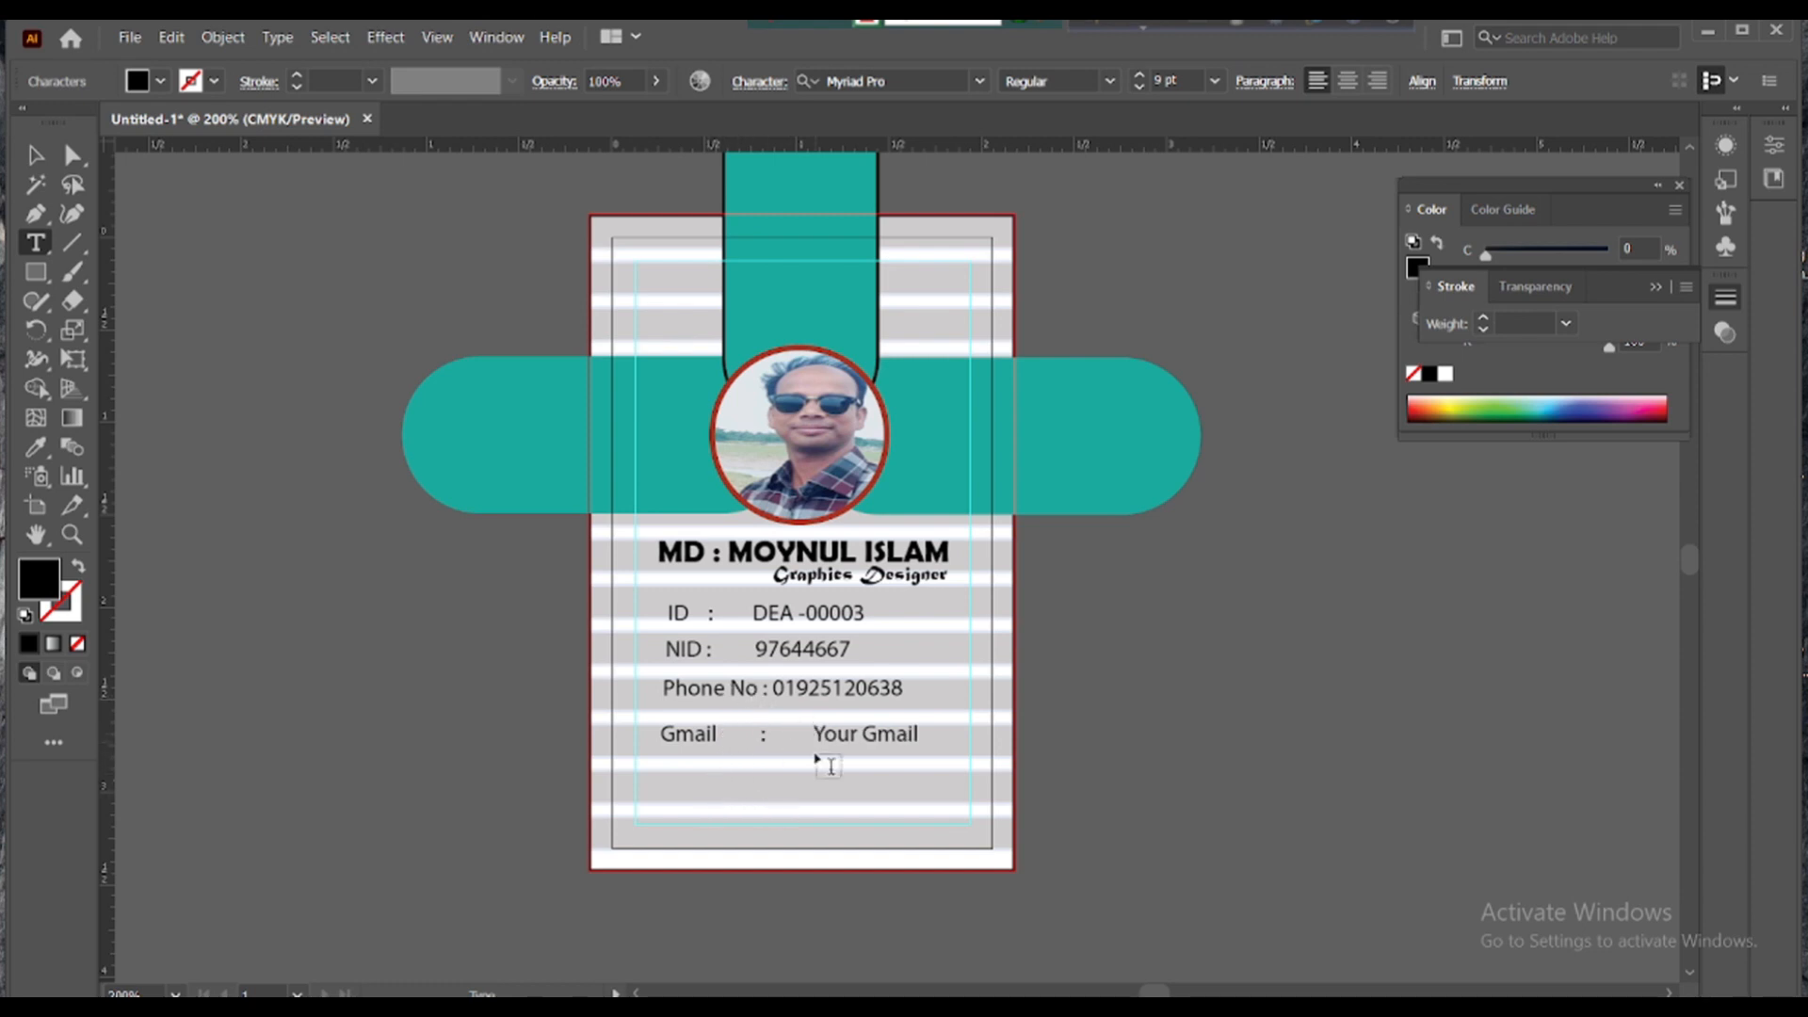
{"action": "key", "text": "BackSpace"}
{"action": "key", "text": "BackSpace"}
{"action": "key", "text": "BackSpace"}
{"action": "key", "text": "BackSpace"}
{"action": "key", "text": "BackSpace"}
{"action": "key", "text": "BackSpace"}
{"action": "key", "text": "BackSpace"}
{"action": "key", "text": "BackSpace"}
{"action": "double_click", "coordinate": [36, 158]}
{"action": "left_click", "coordinate": [1146, 730]}
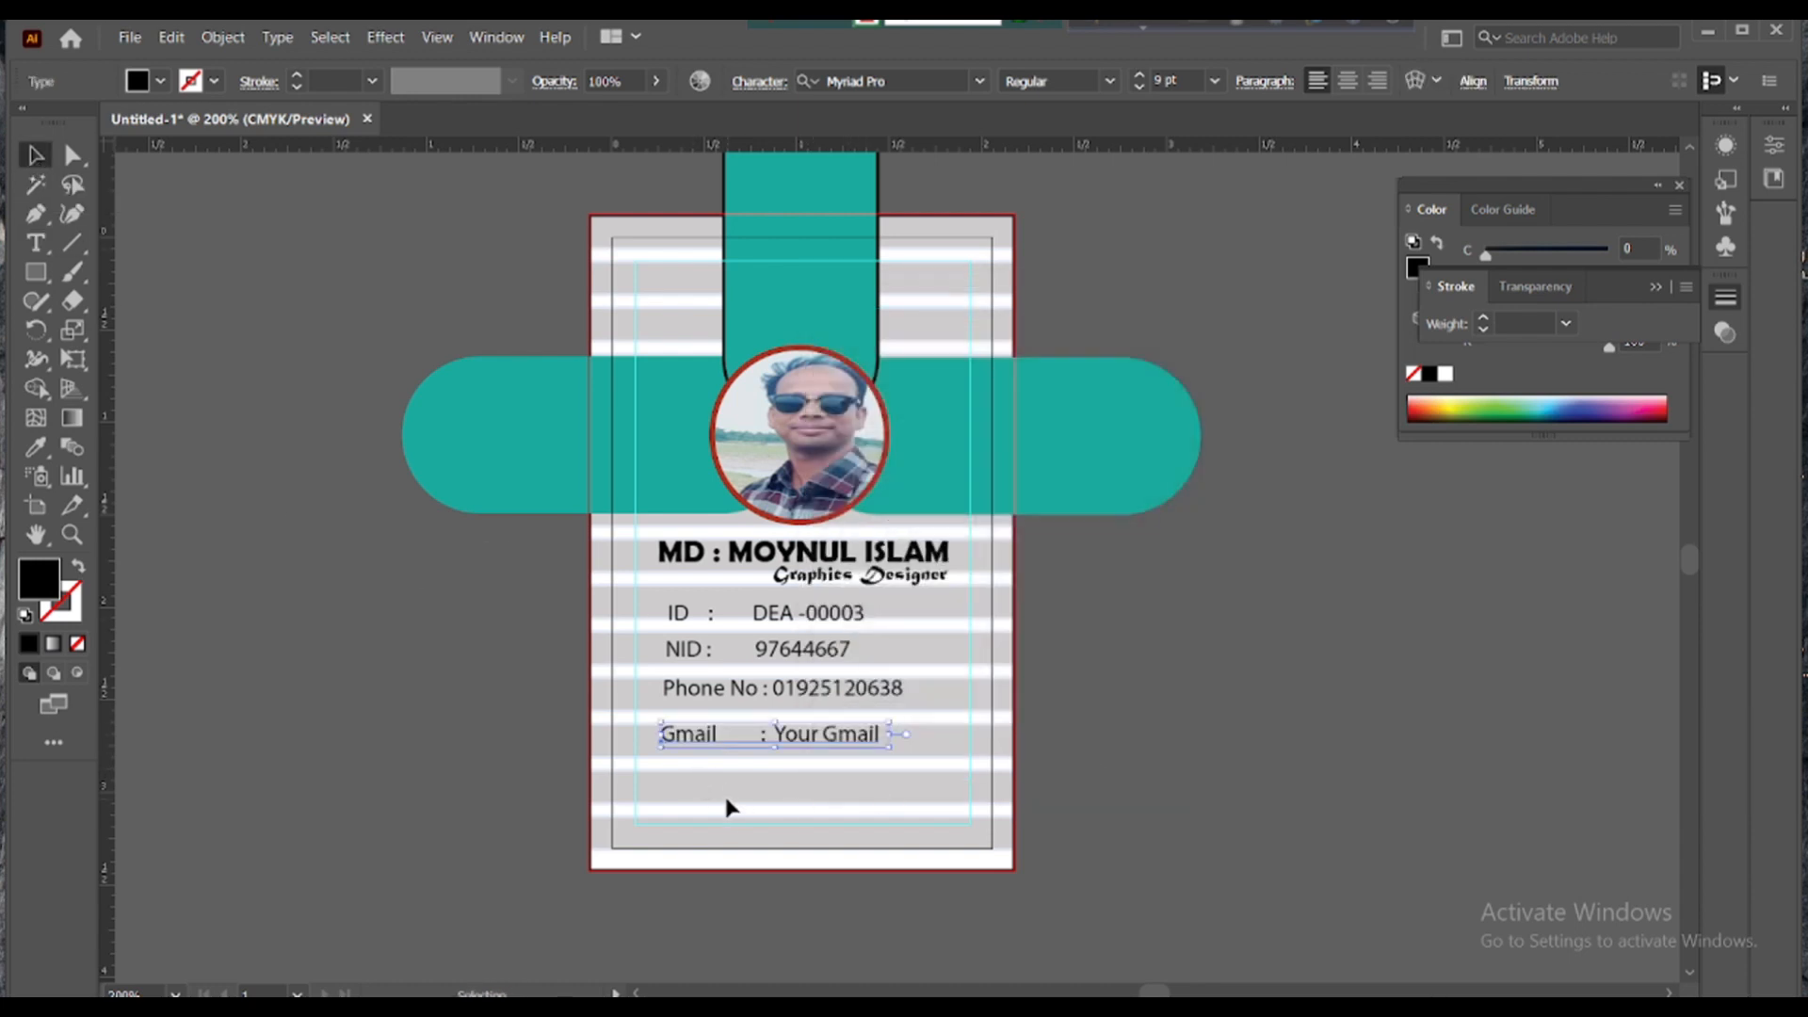
- Move the Gmail line up under the phone number, undoing an accidental text area on a stripe
{"action": "left_click", "coordinate": [729, 692]}
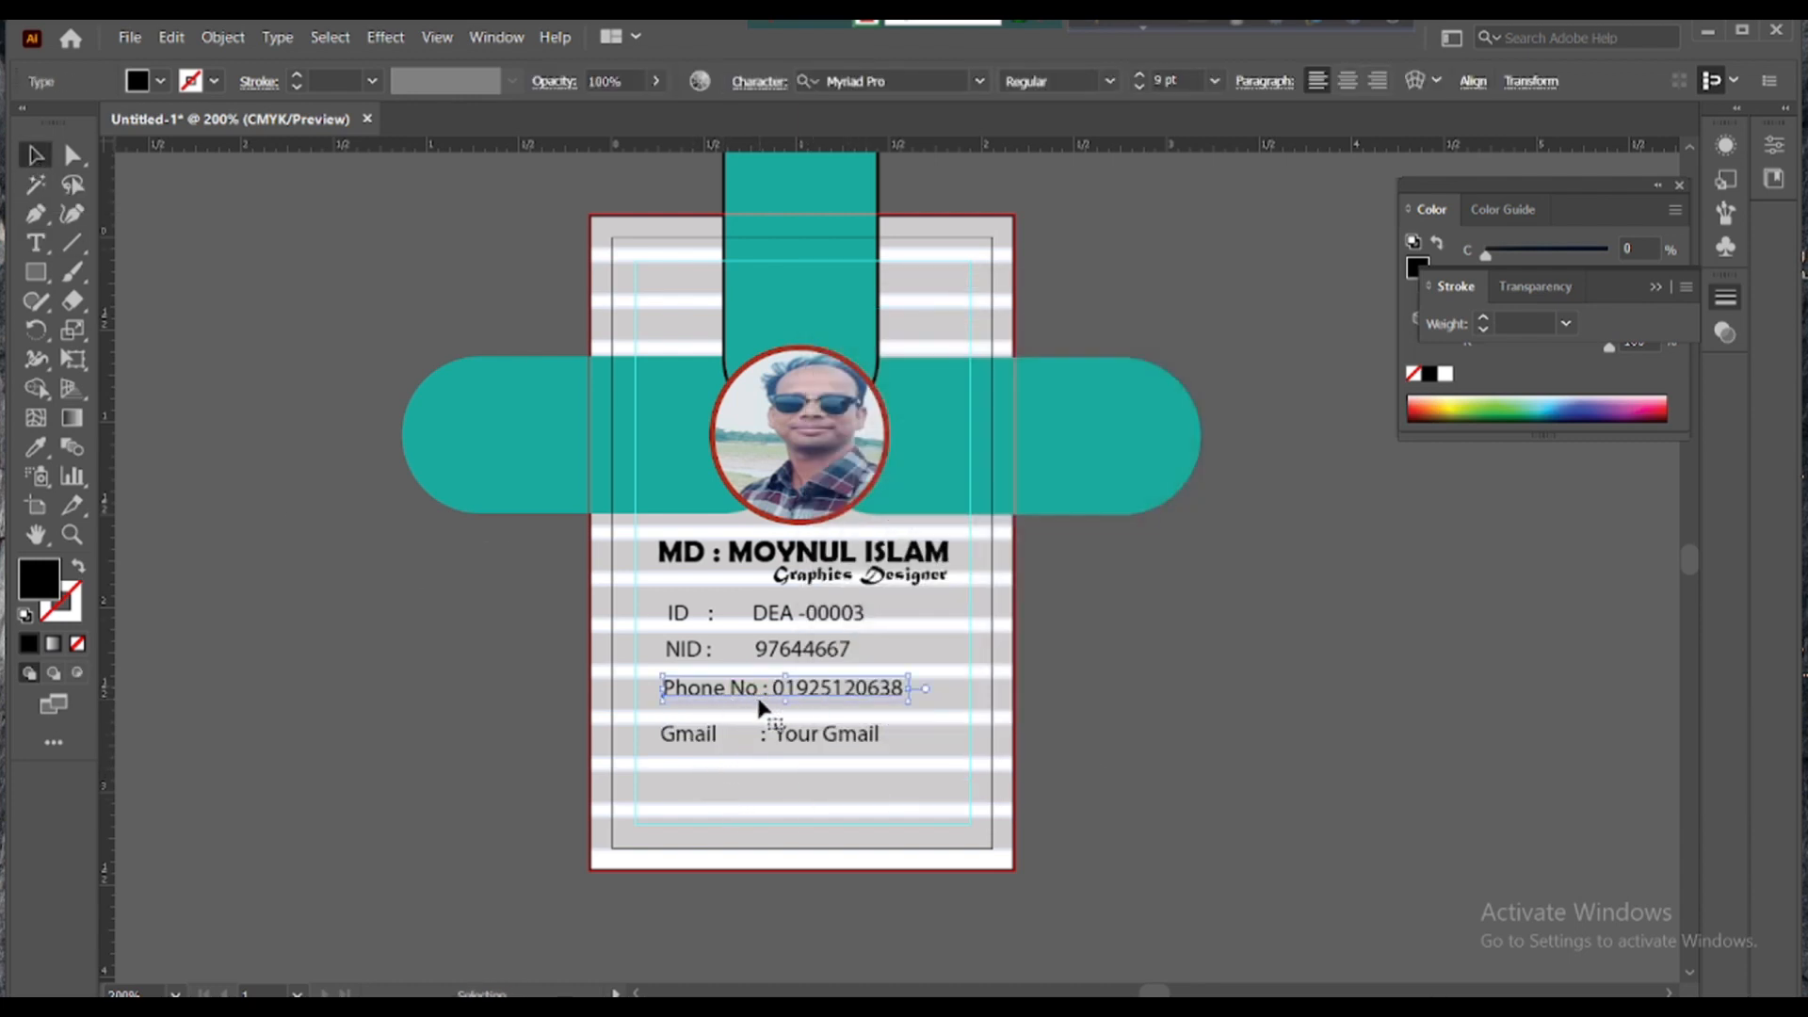
{"action": "mouse_move", "coordinate": [703, 737]}
{"action": "left_mouse_down"}
{"action": "mouse_move", "coordinate": [713, 726]}
{"action": "mouse_move", "coordinate": [678, 735]}
{"action": "left_mouse_up"}
{"action": "left_click", "coordinate": [941, 730]}
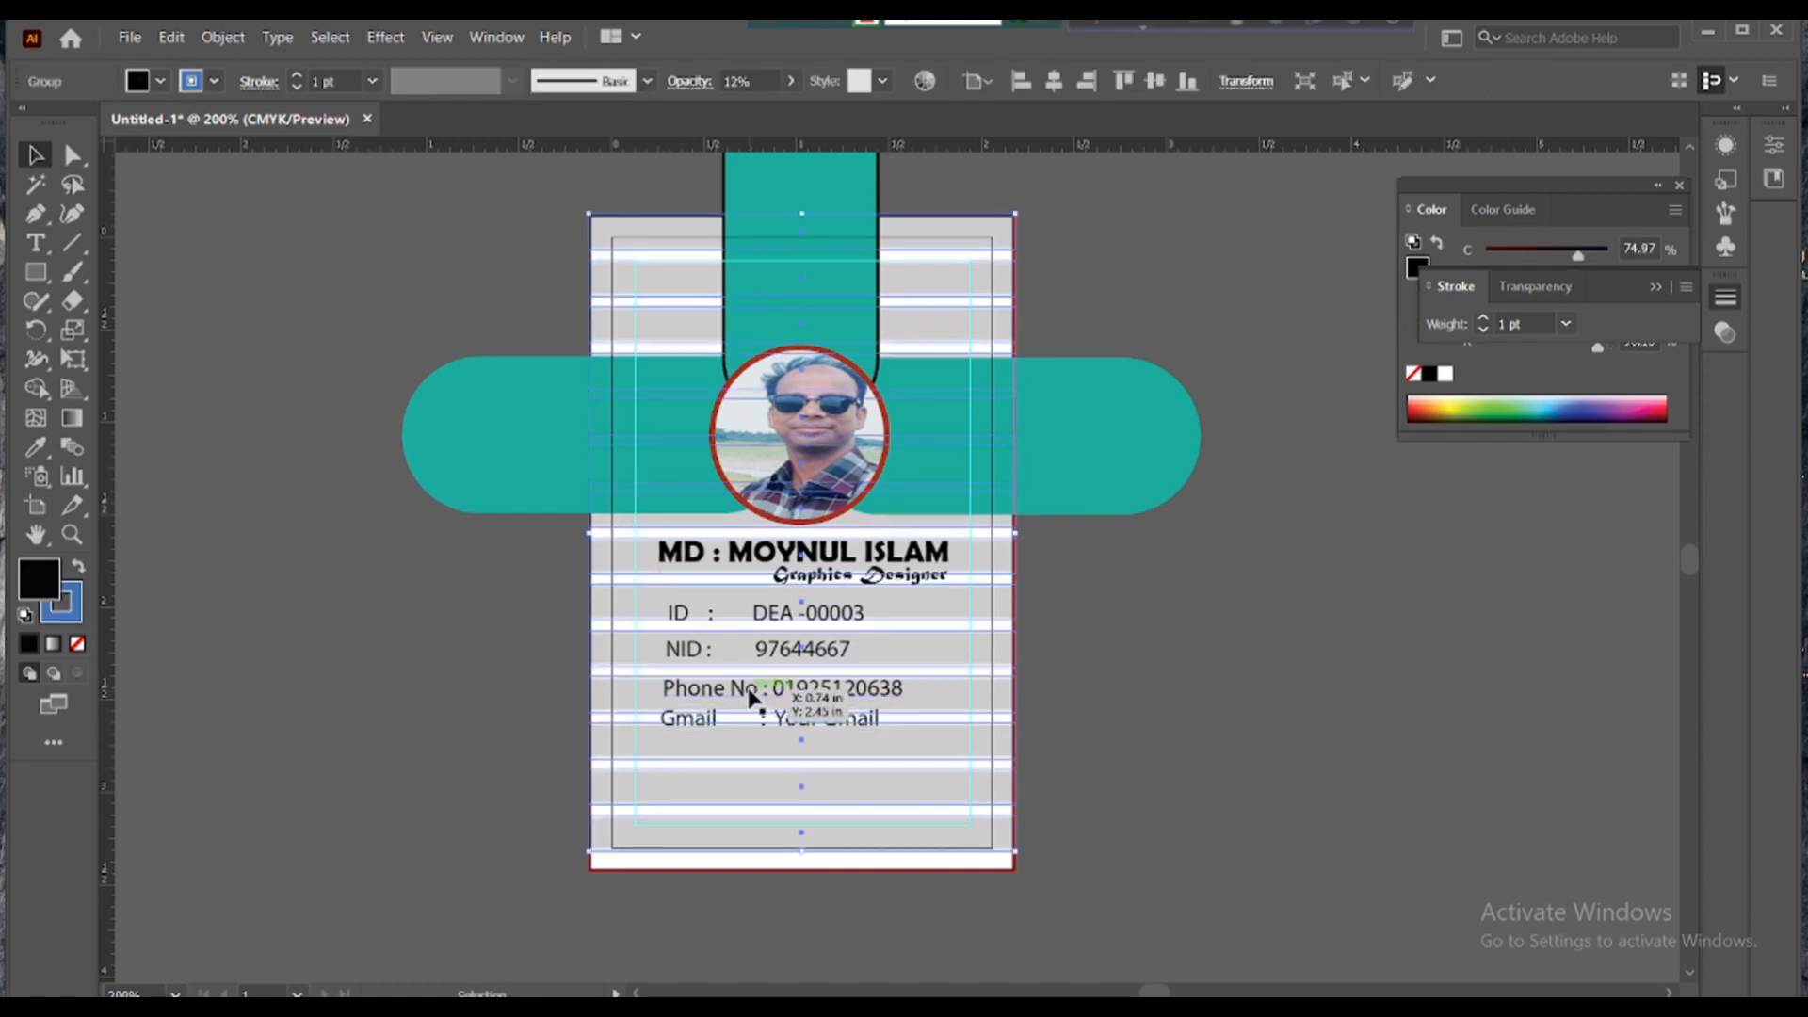
{"action": "left_click_drag", "start_coordinate": [781, 629], "coordinate": [780, 622]}
{"action": "key", "text": "t"}
{"action": "left_click", "coordinate": [875, 632]}
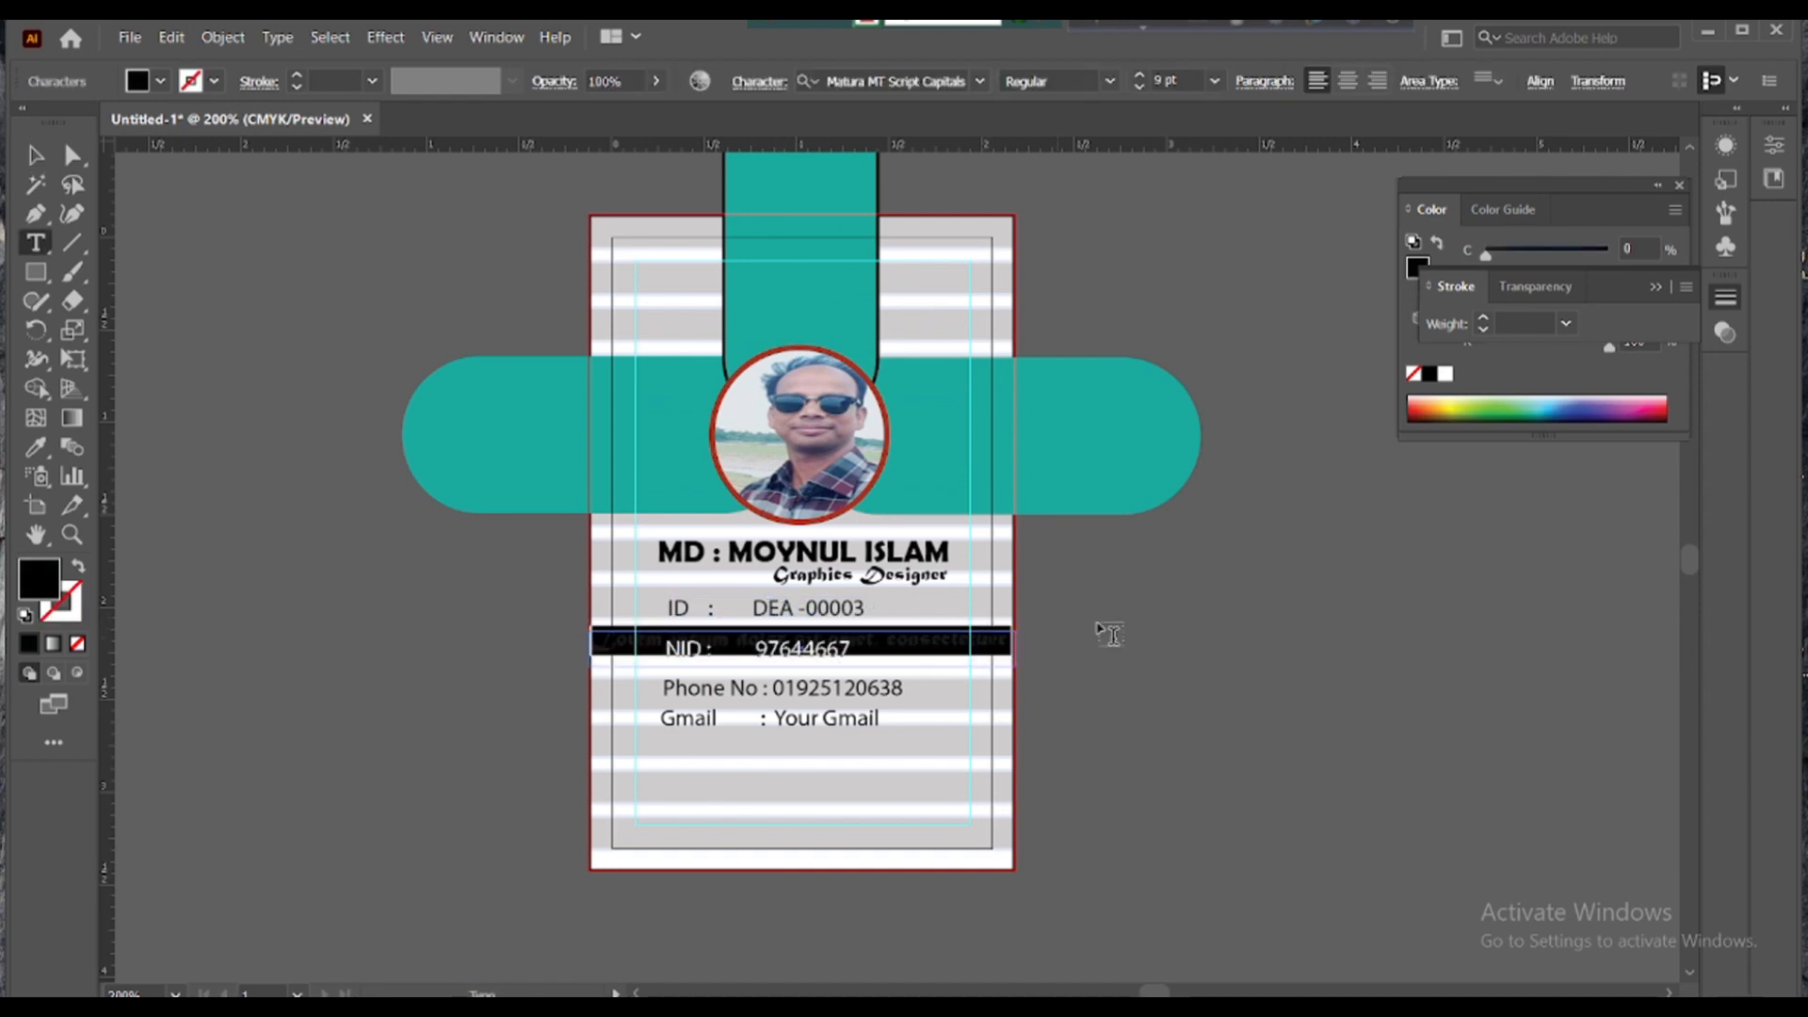
{"action": "key", "text": "ctrl+z"}
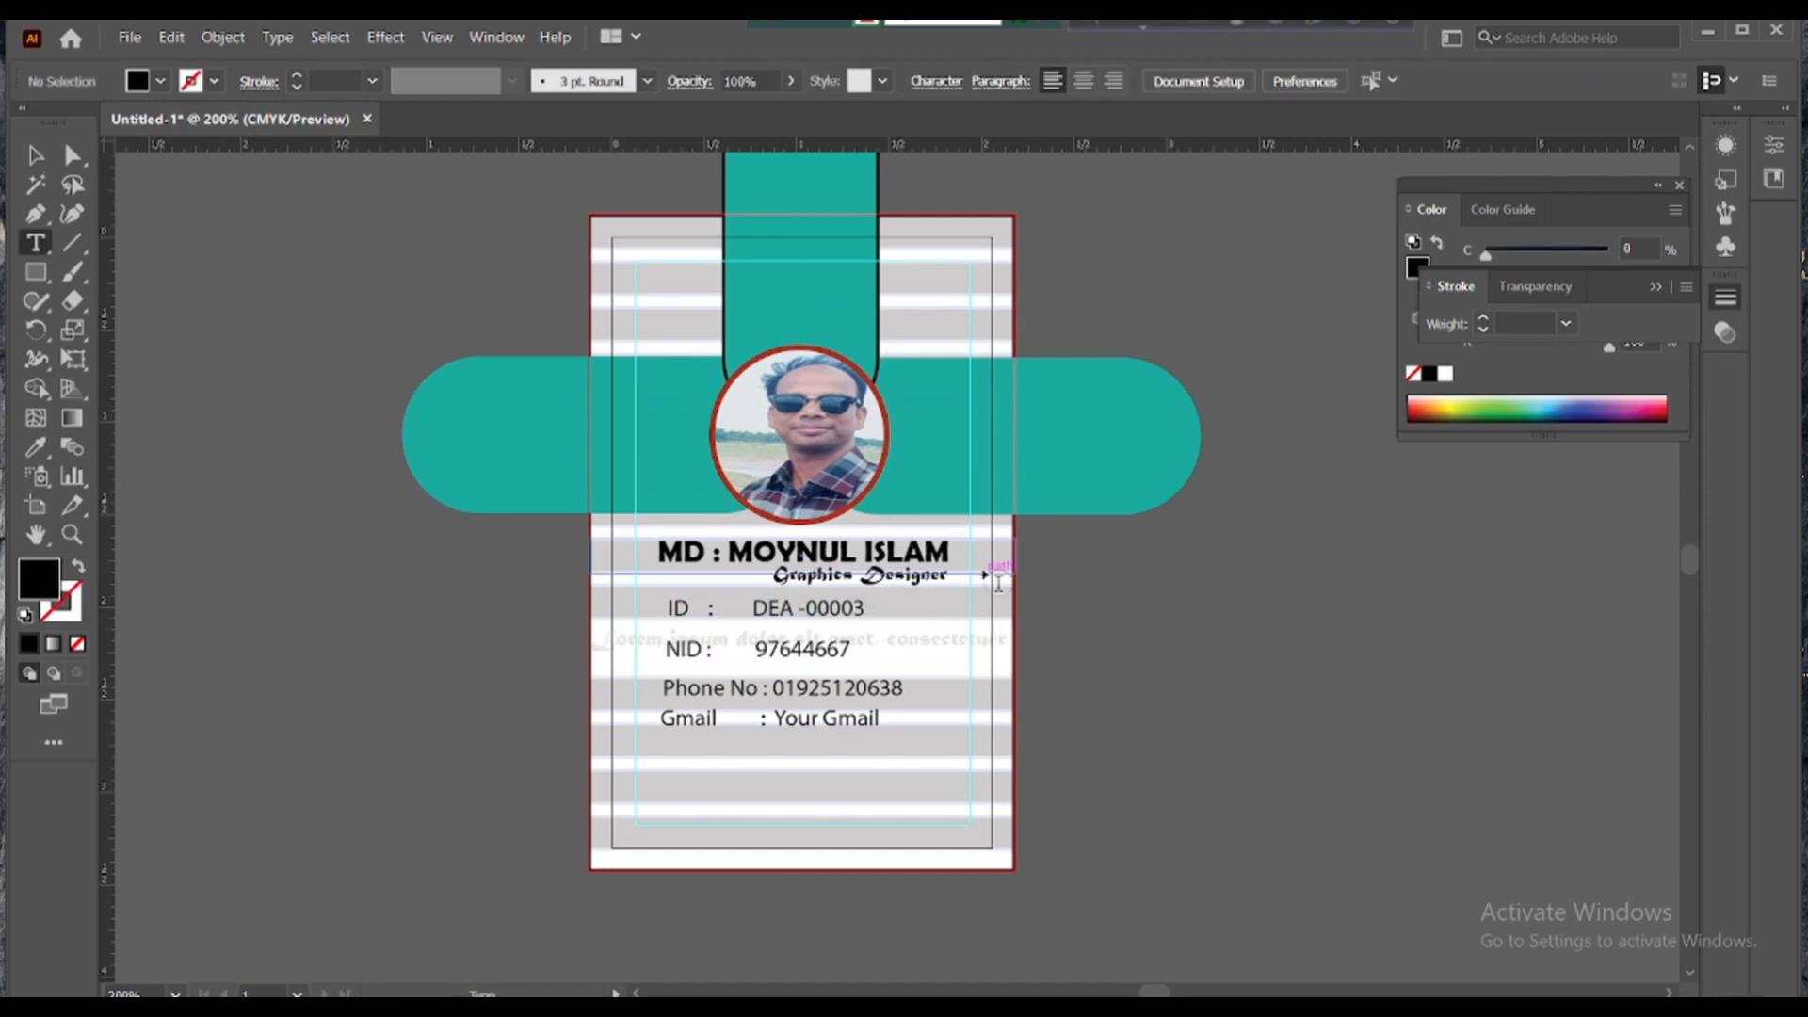
{"action": "left_click", "coordinate": [803, 667]}
{"action": "key", "text": "ctrl+z"}
{"action": "left_click", "coordinate": [35, 155]}
{"action": "left_click", "coordinate": [918, 642]}
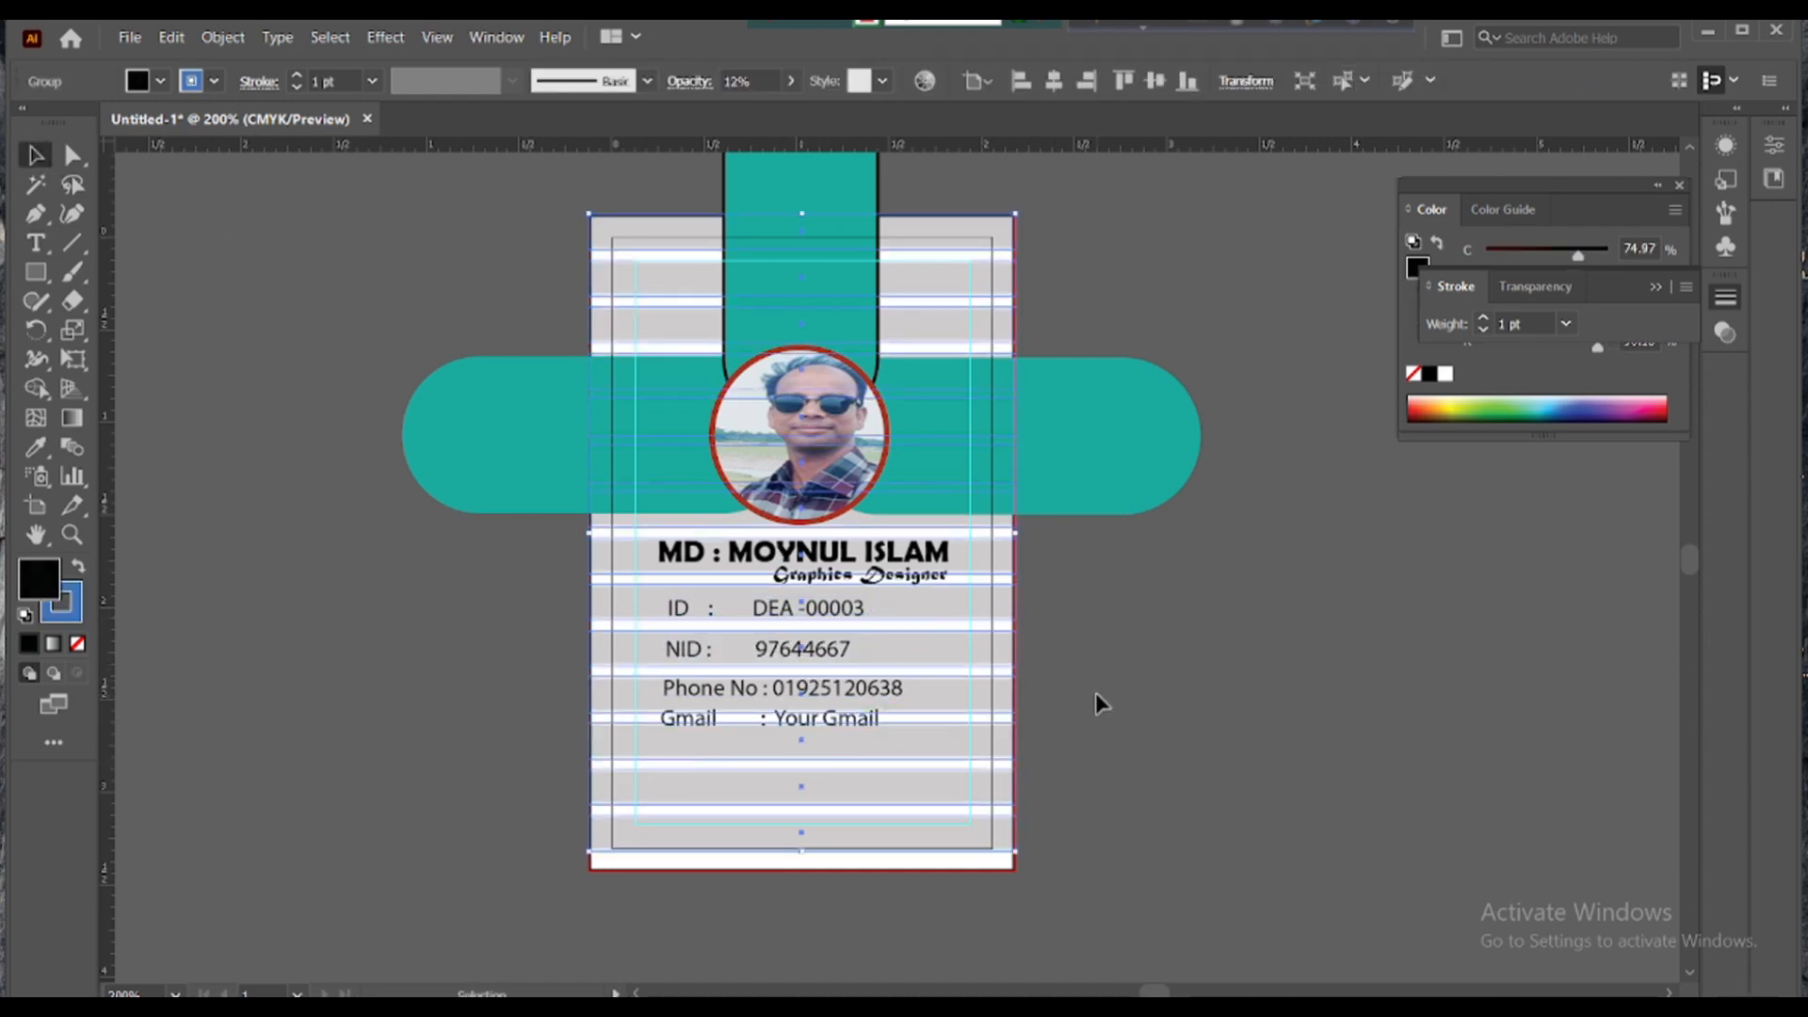
{"action": "left_click", "coordinate": [1094, 693]}
- Widen the NID text slightly to the right
{"action": "left_click", "coordinate": [831, 649]}
{"action": "left_click_drag", "start_coordinate": [850, 650], "coordinate": [865, 692]}
{"action": "left_click", "coordinate": [1047, 641]}
{"action": "left_click", "coordinate": [819, 689]}
{"action": "left_click", "coordinate": [892, 742]}
- Delete the spaces before the Gmail colon and nudge the ID line slightly left and down
{"action": "double_click", "coordinate": [738, 719]}
{"action": "double_click", "coordinate": [752, 720]}
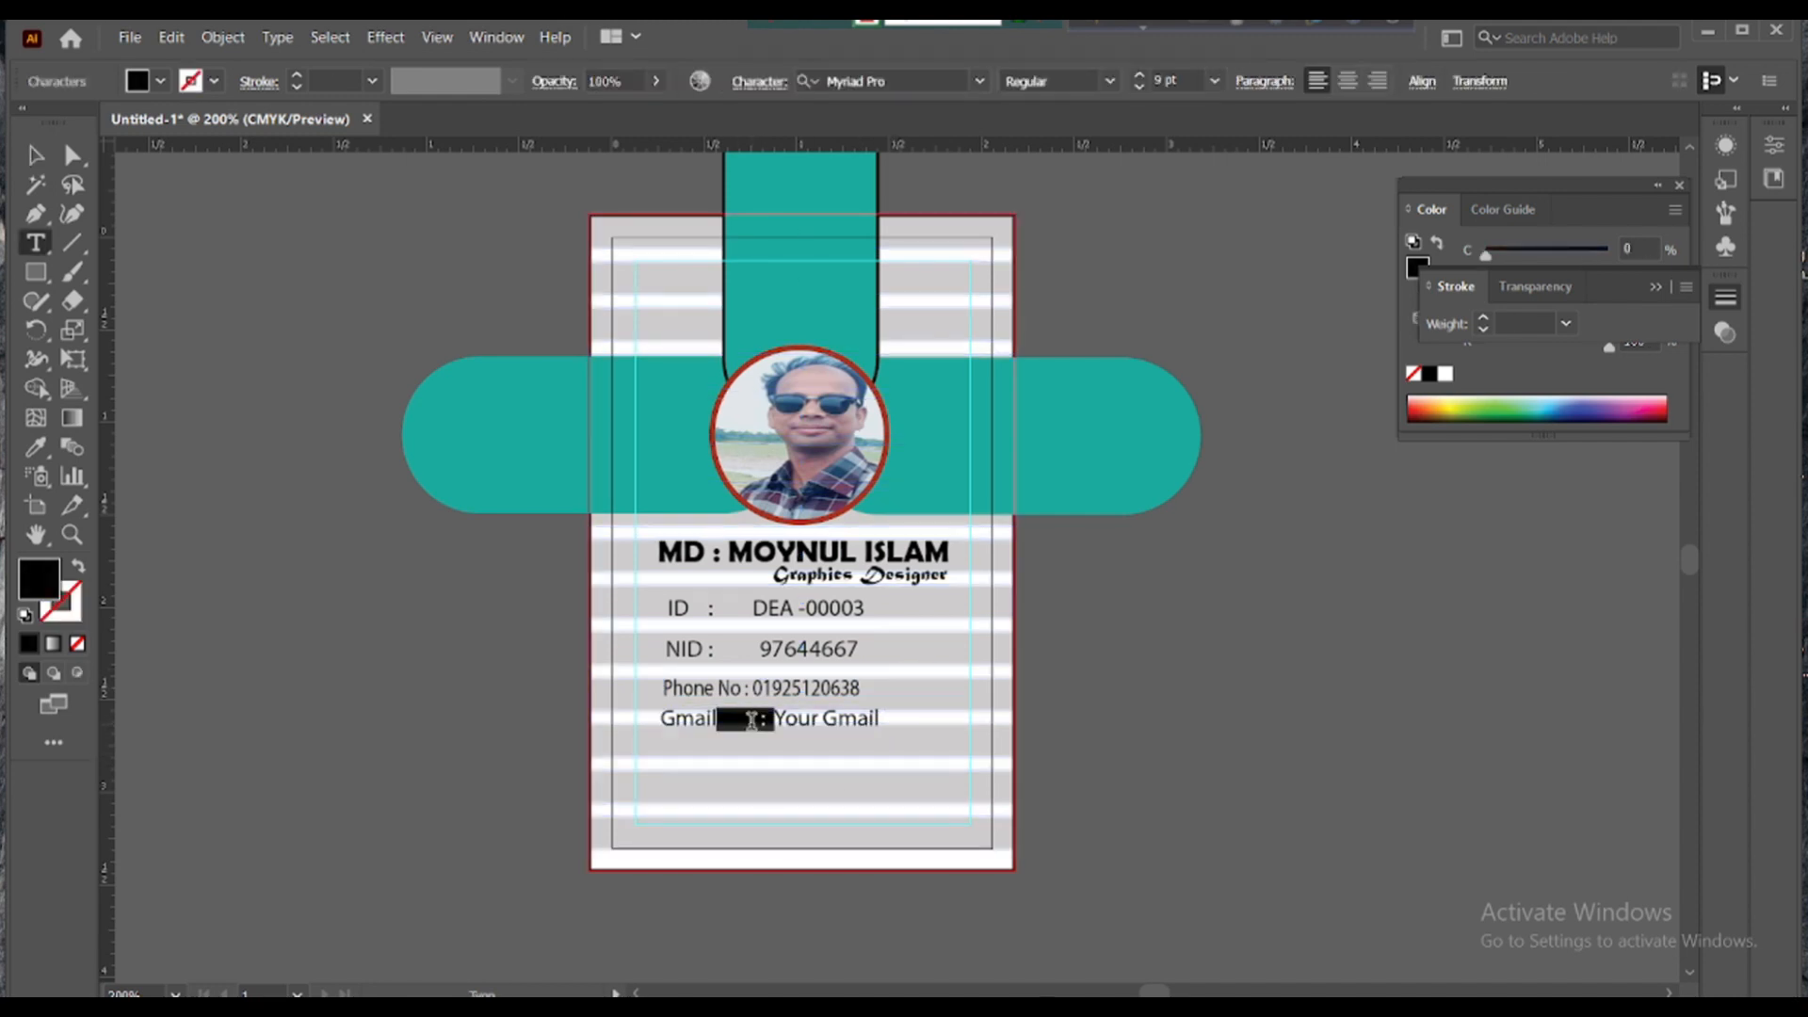
{"action": "left_click", "coordinate": [164, 359]}
{"action": "left_click", "coordinate": [36, 153]}
{"action": "double_click", "coordinate": [758, 721]}
{"action": "key", "text": "BackSpace"}
{"action": "key", "text": "BackSpace"}
{"action": "key", "text": "BackSpace"}
{"action": "key", "text": "BackSpace"}
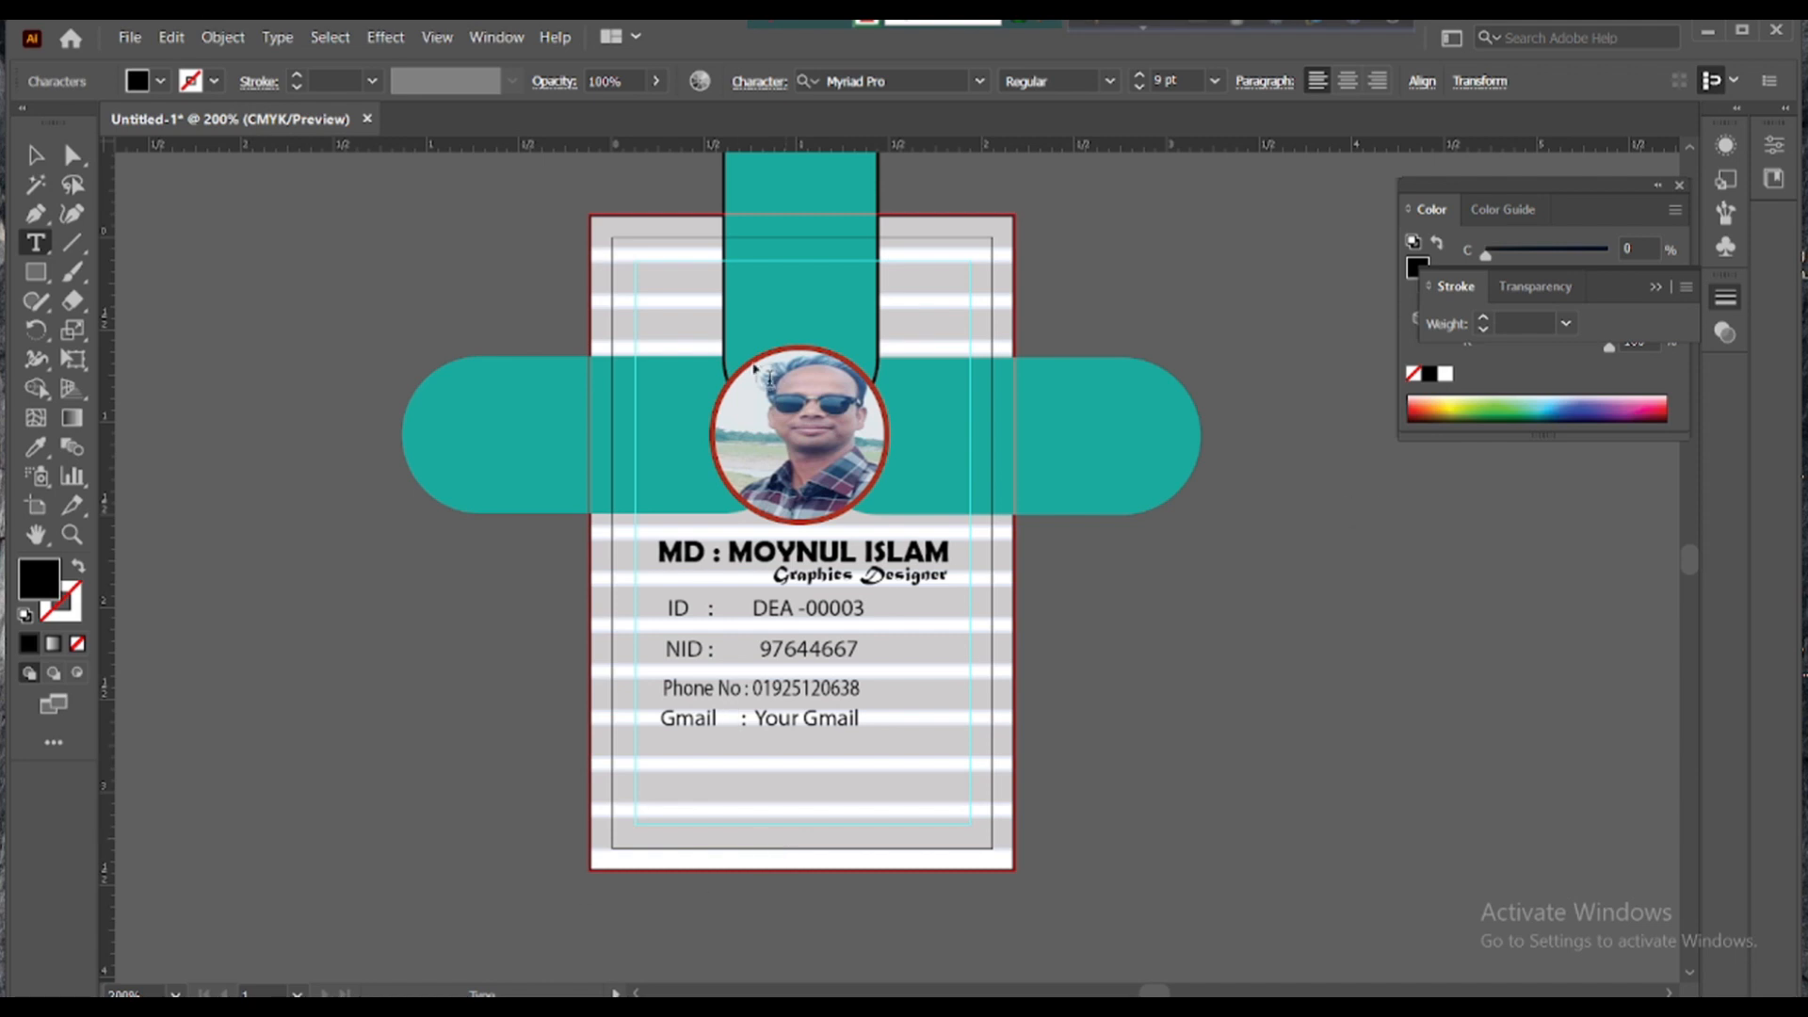
{"action": "left_click", "coordinate": [36, 153]}
{"action": "left_click", "coordinate": [573, 738]}
{"action": "mouse_move", "coordinate": [772, 612]}
{"action": "left_mouse_down"}
{"action": "mouse_move", "coordinate": [756, 613]}
{"action": "mouse_move", "coordinate": [773, 616]}
{"action": "left_mouse_up"}
{"action": "left_click", "coordinate": [1032, 639]}
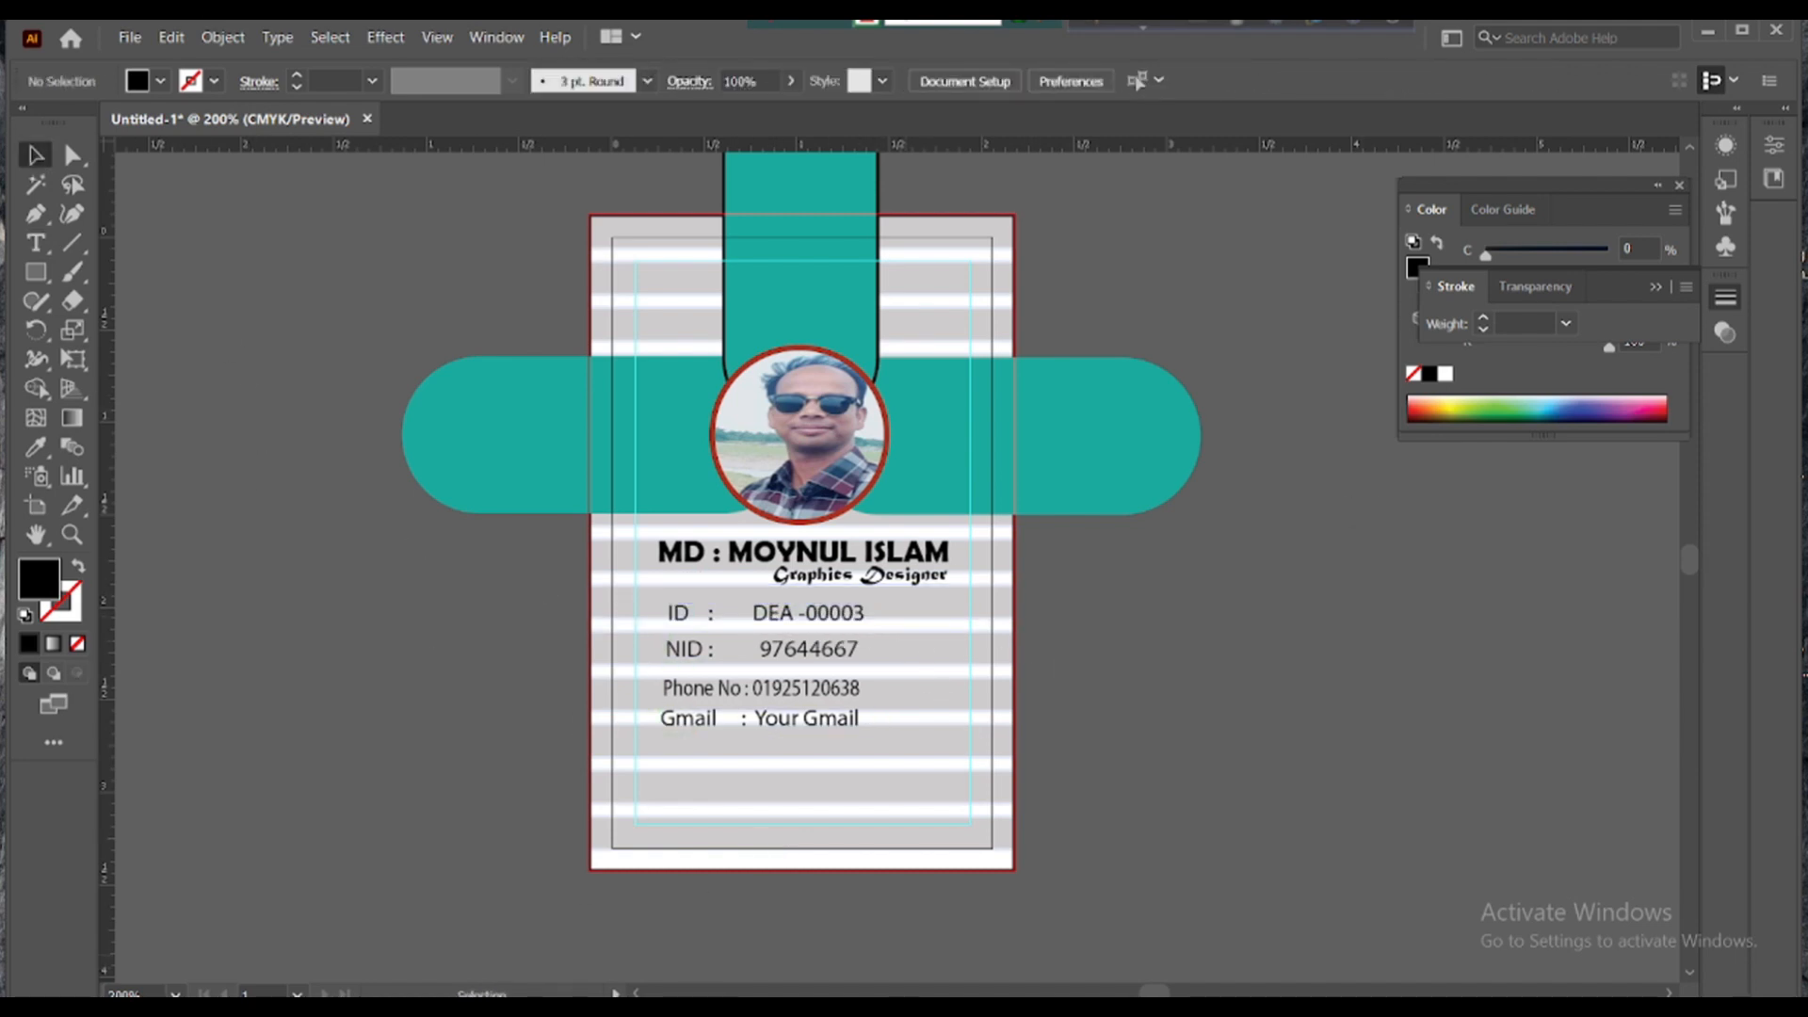
- Add a Myriad Pro text line near the card bottom containing the holder's e-mail address
{"action": "left_click", "coordinate": [35, 242]}
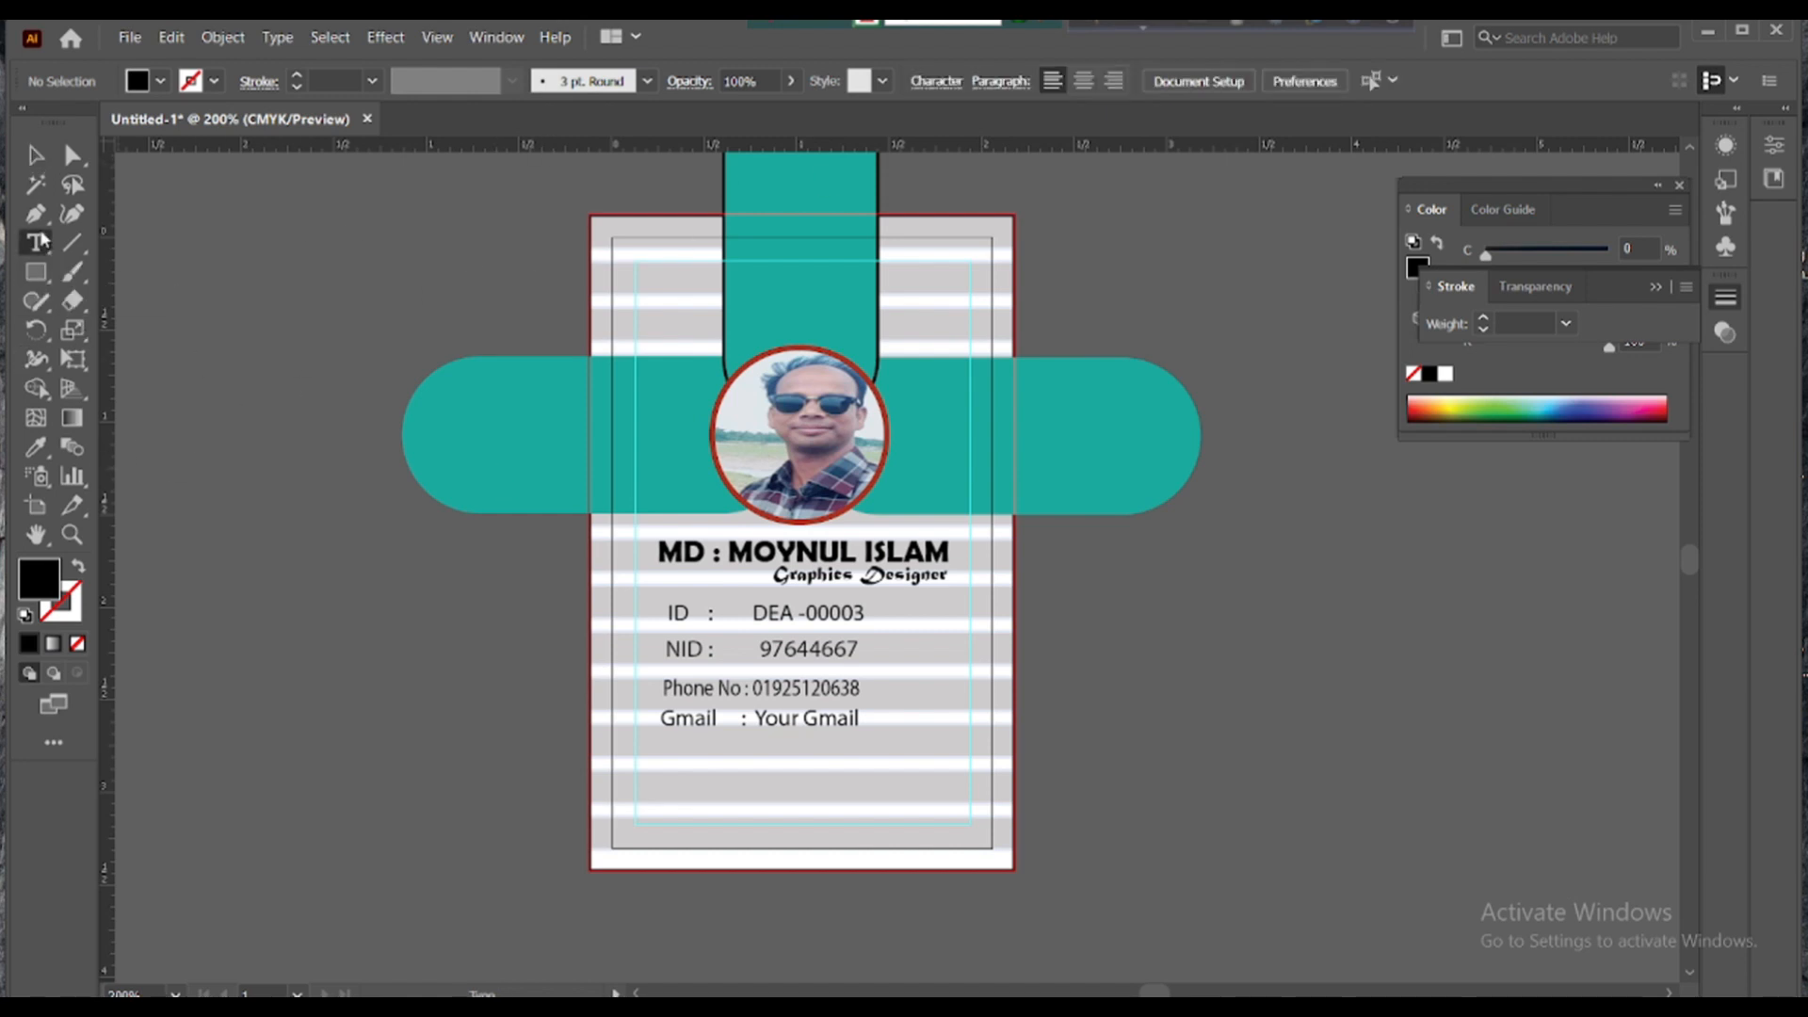
{"action": "left_click", "coordinate": [667, 796]}
{"action": "left_click", "coordinate": [979, 81]}
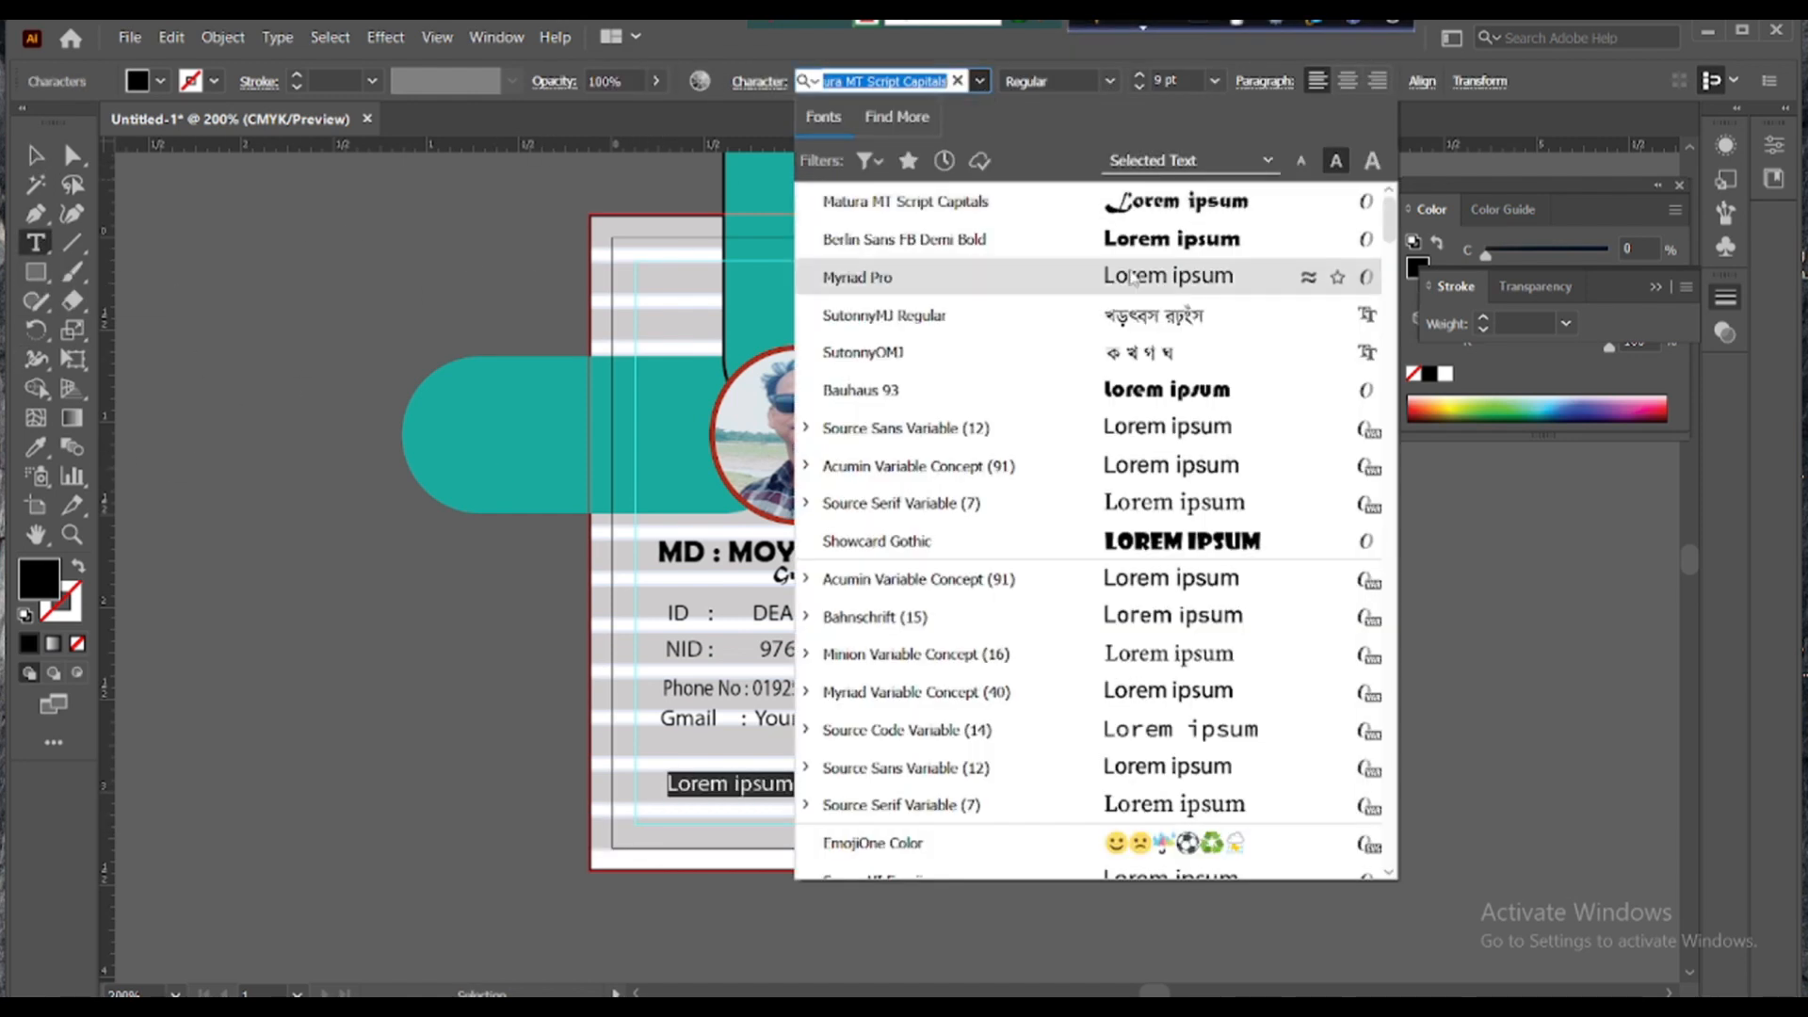
{"action": "left_click", "coordinate": [860, 274]}
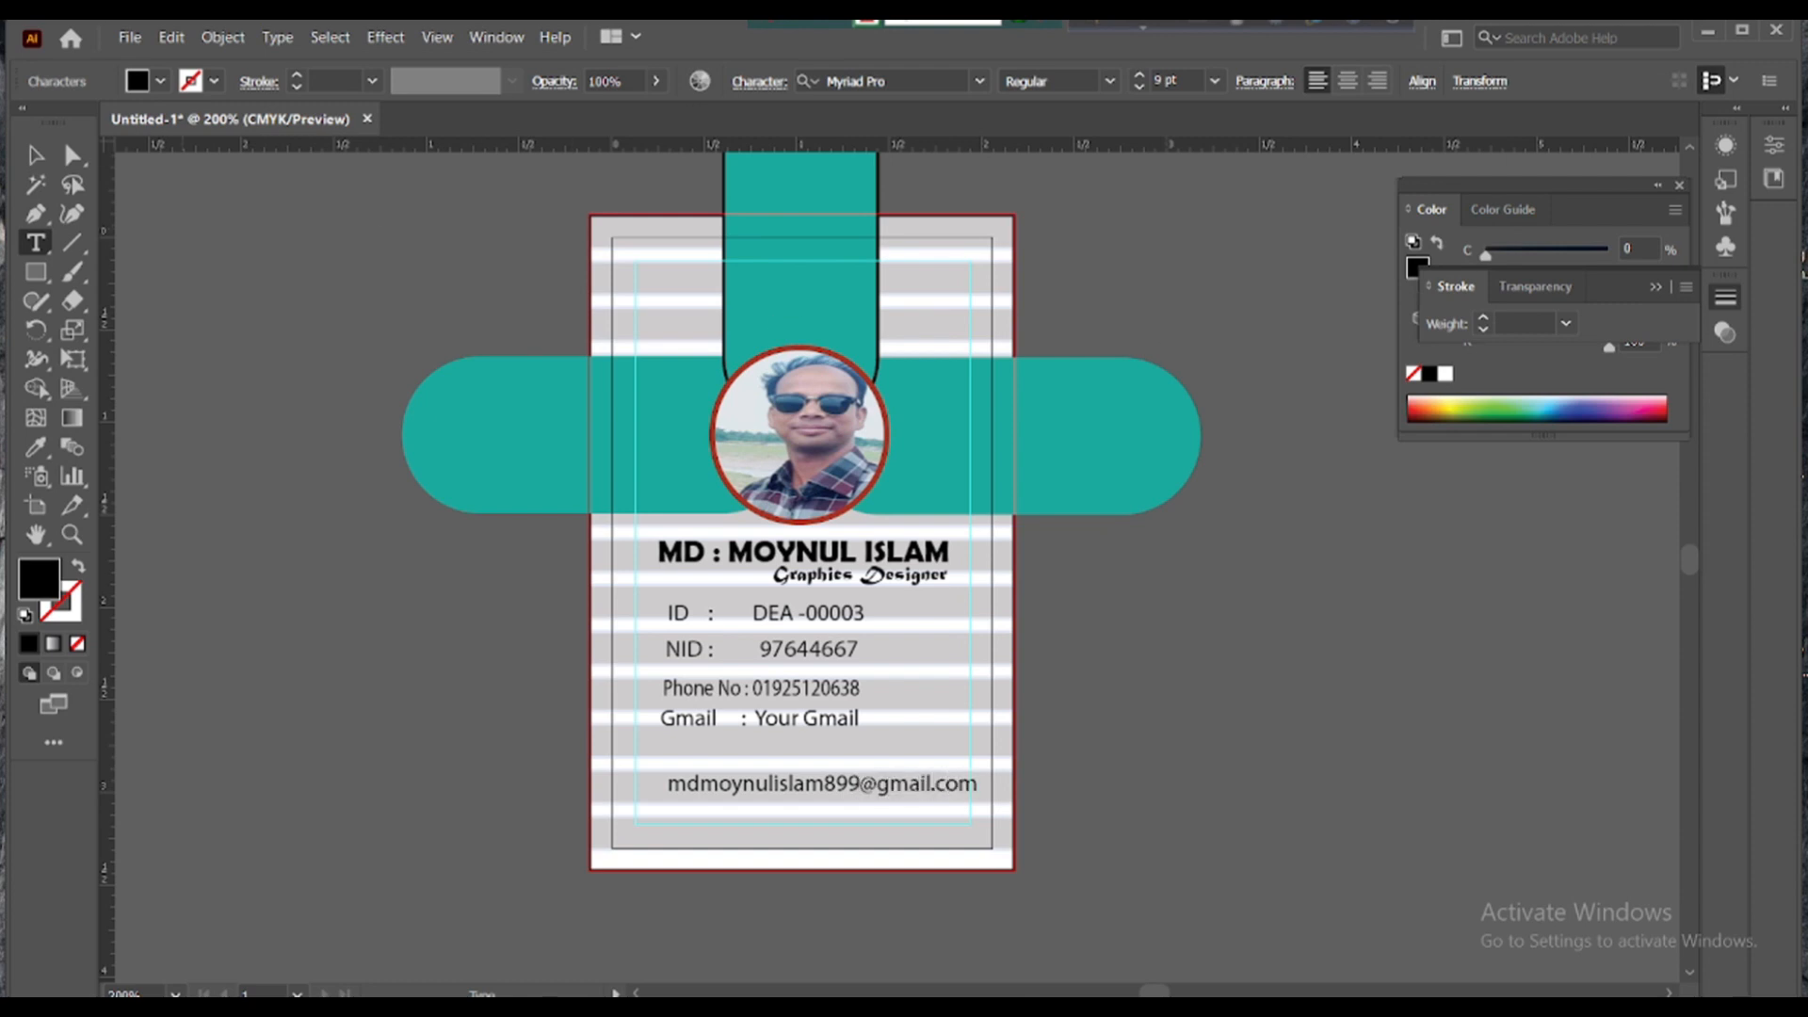
{"action": "key", "text": "Escape"}
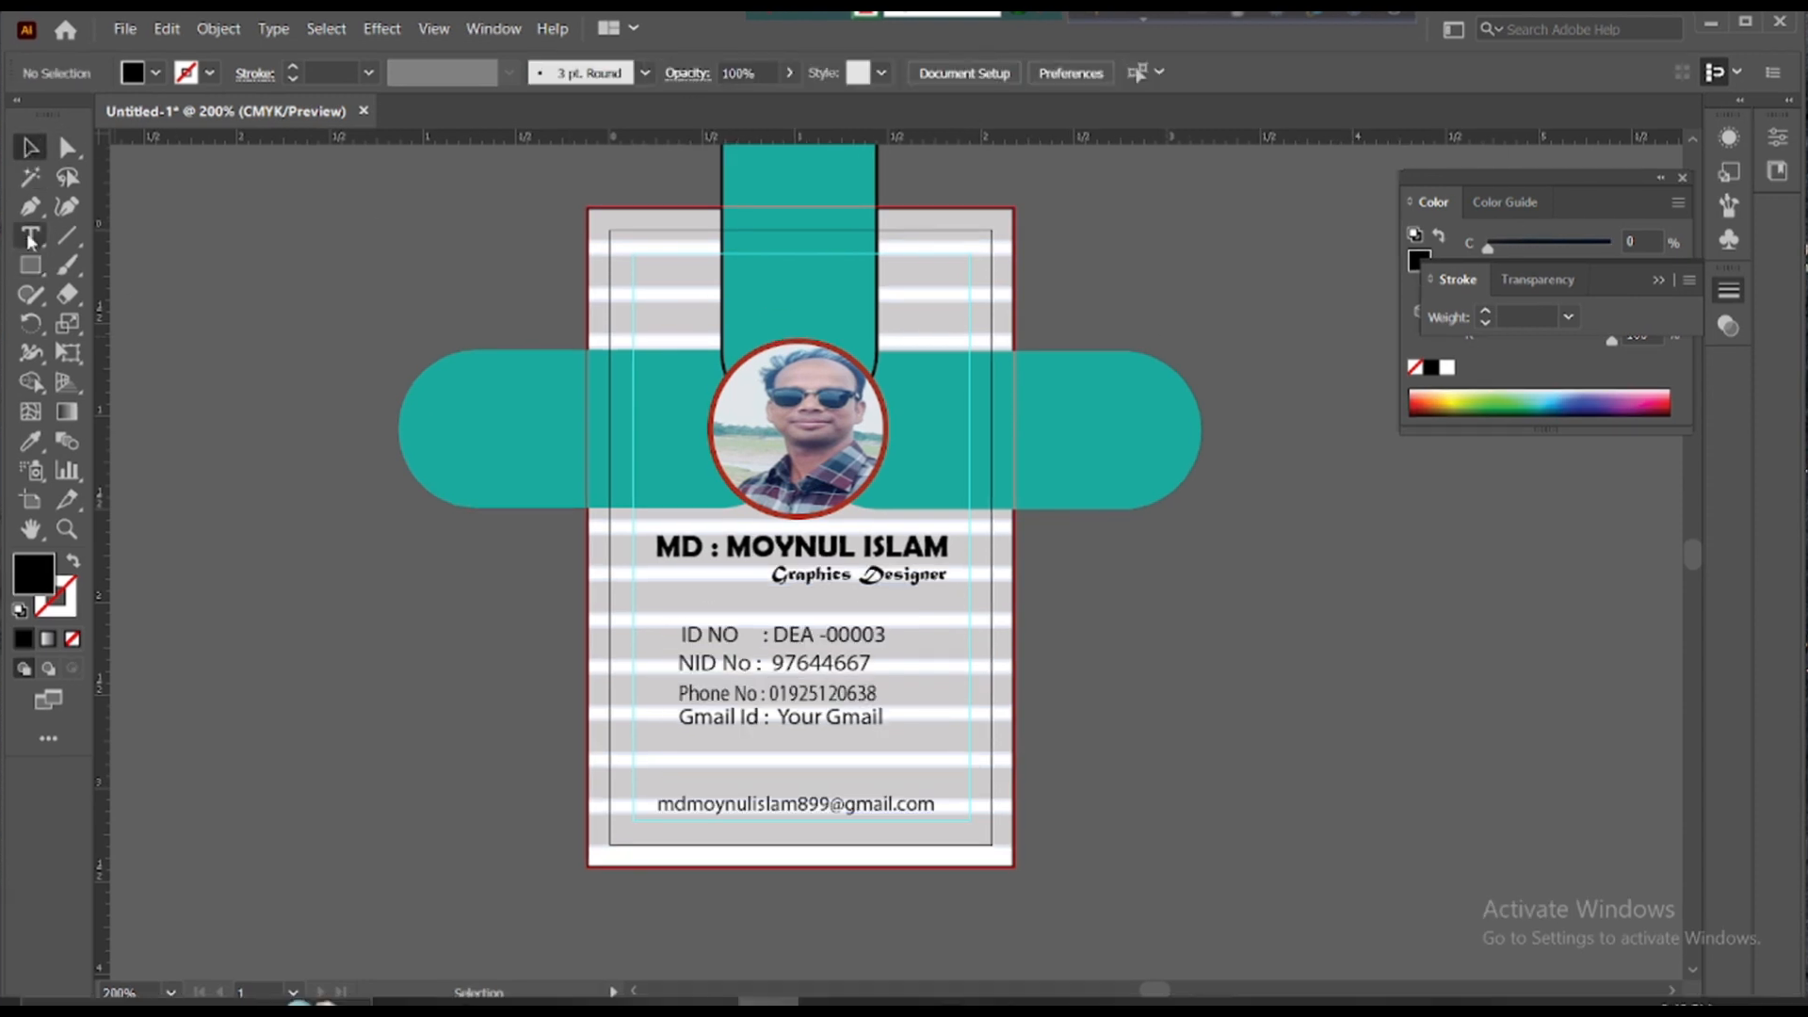
- Draw a short horizontal line beside Graphics Designer and set its stroke weight to 3 pt
{"action": "left_click", "coordinate": [61, 241]}
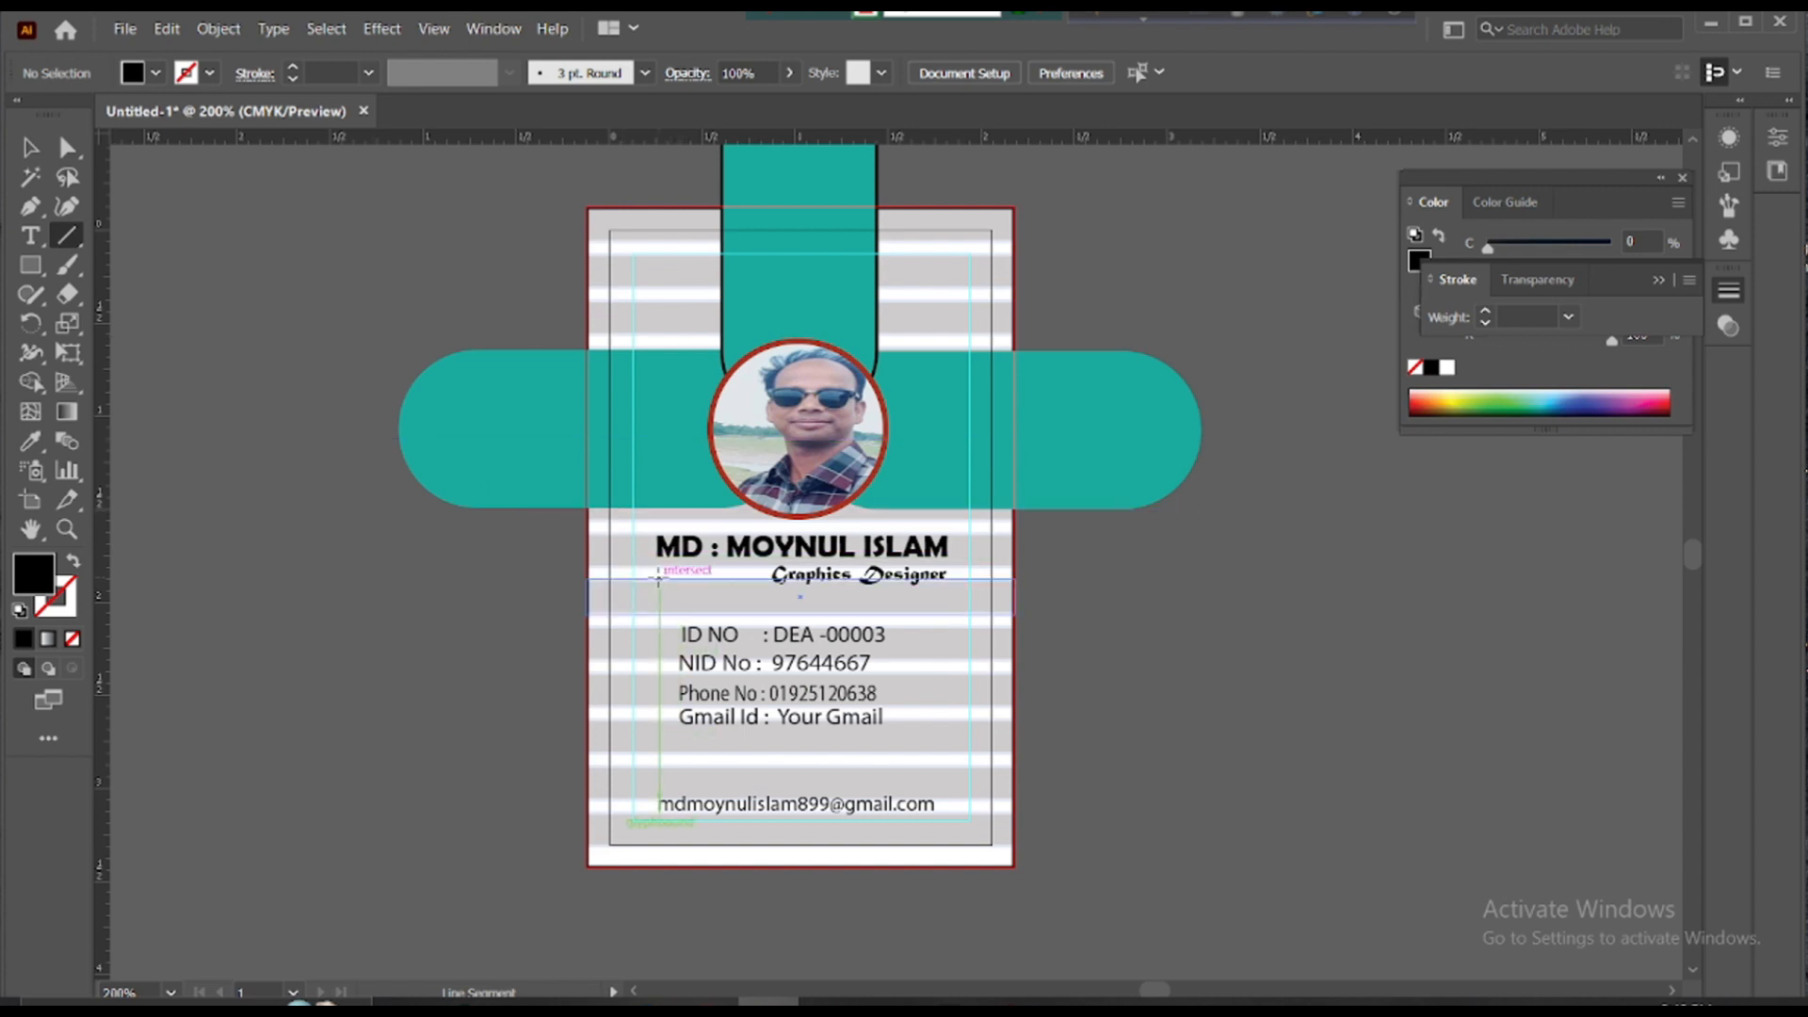
{"action": "left_click_drag", "start_coordinate": [658, 577], "coordinate": [752, 577]}
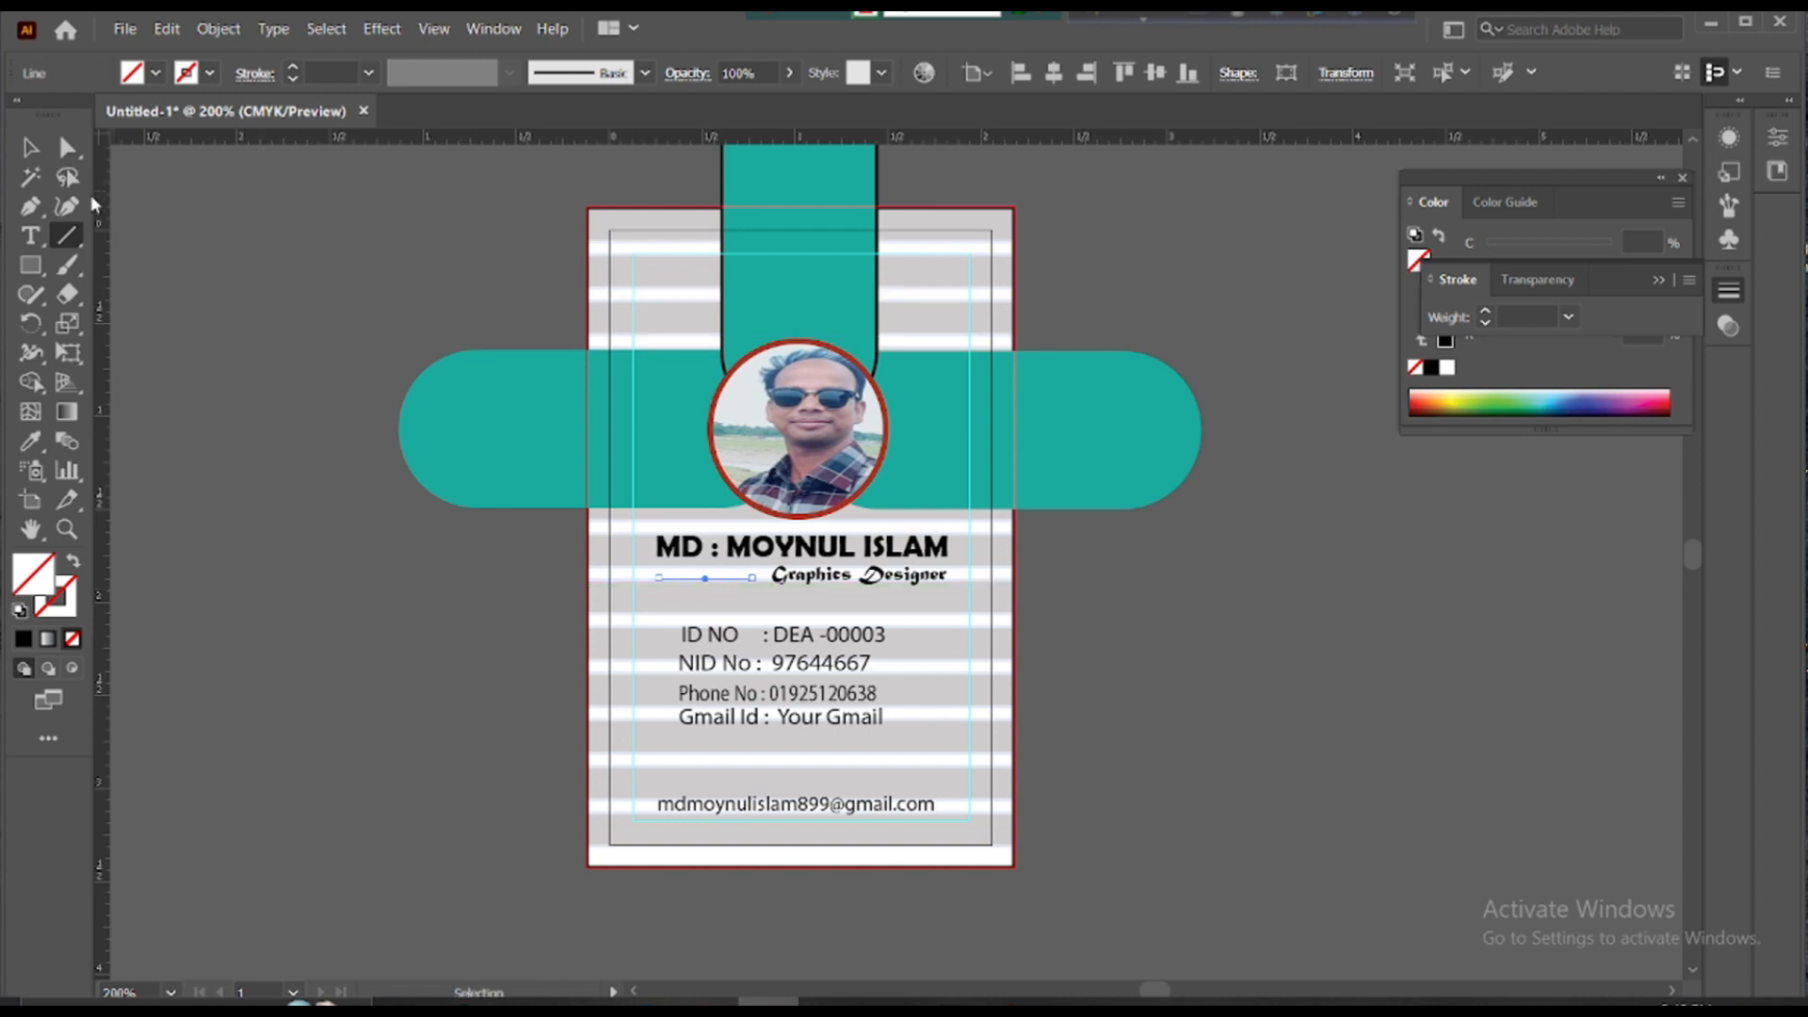
{"action": "left_click", "coordinate": [368, 74]}
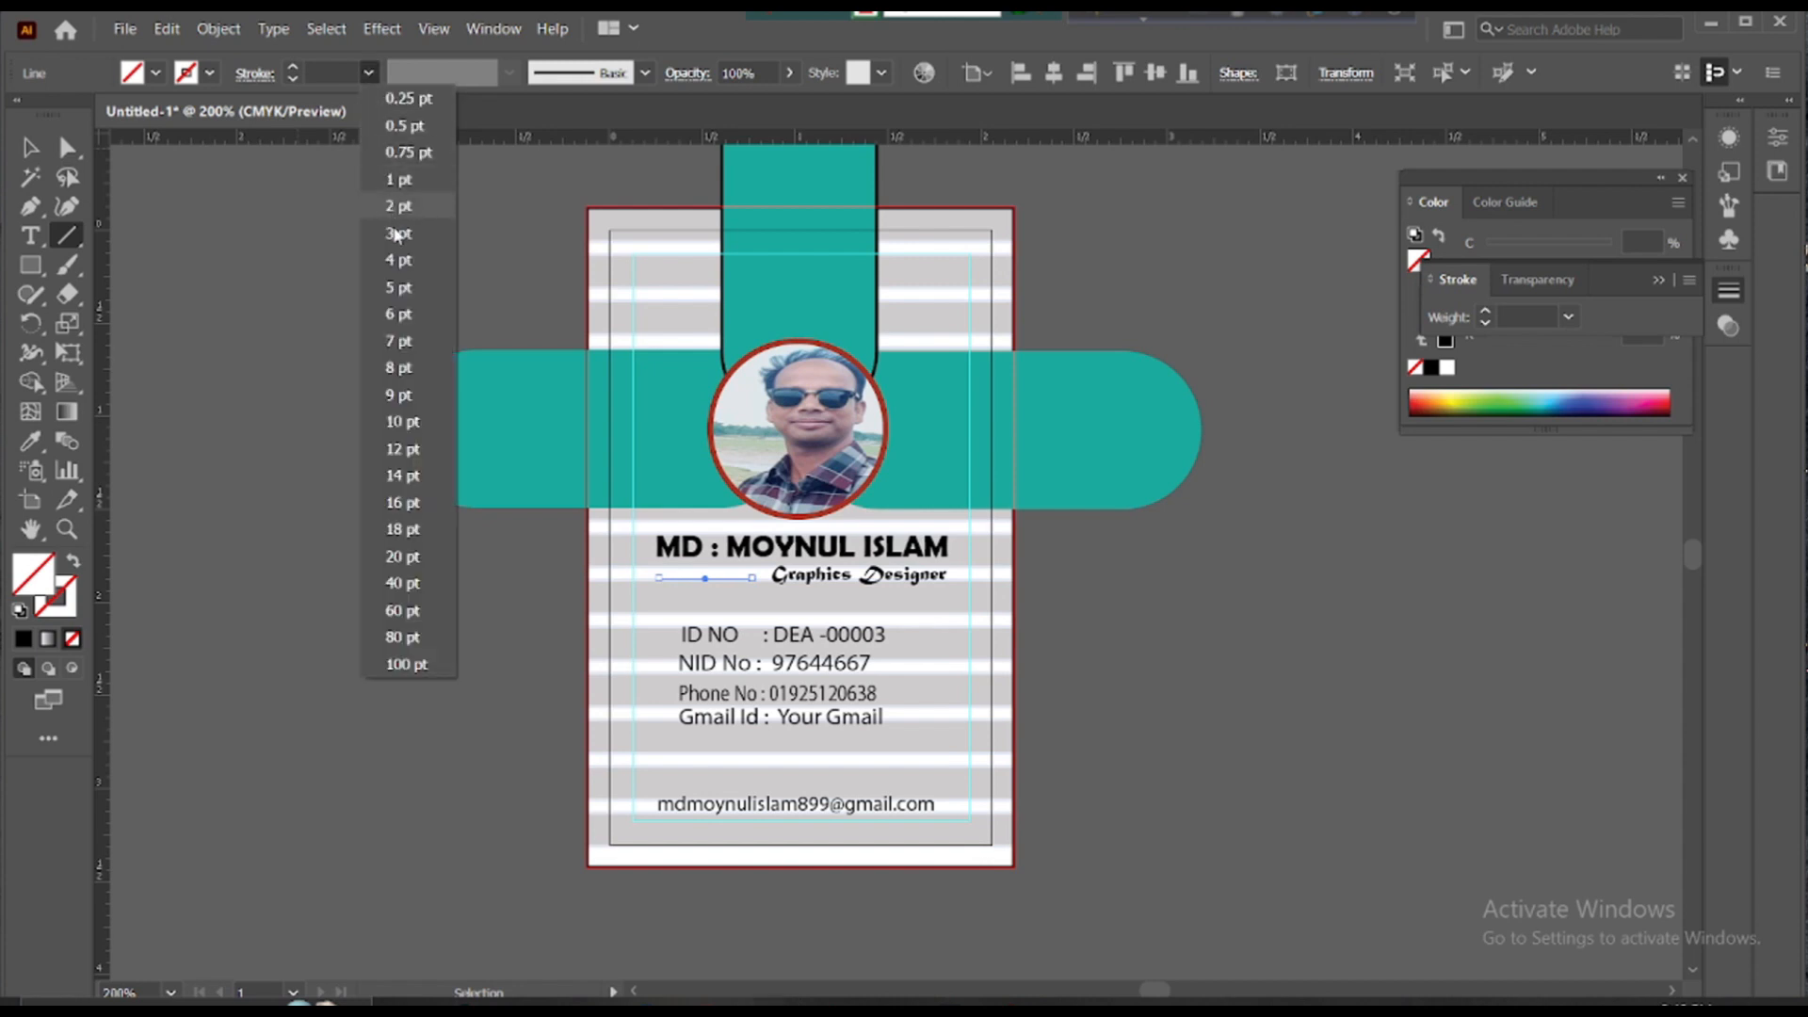
{"action": "left_click", "coordinate": [403, 449]}
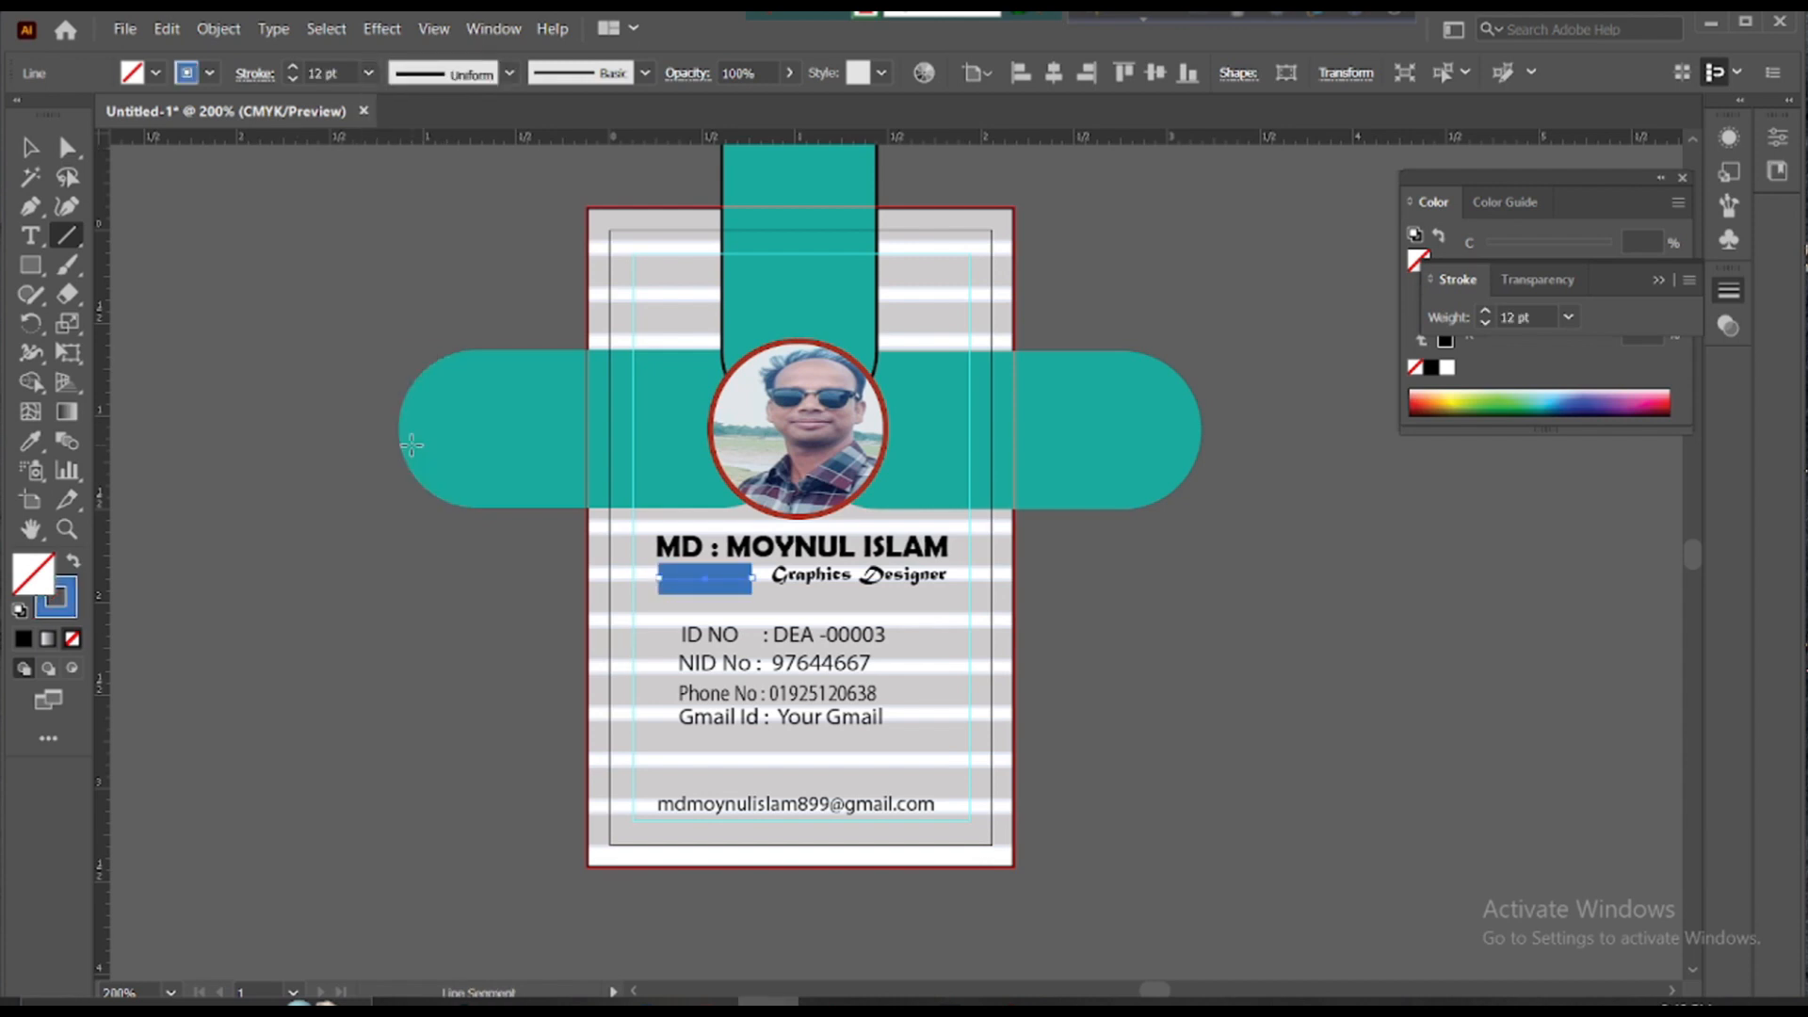
{"action": "left_click", "coordinate": [369, 73]}
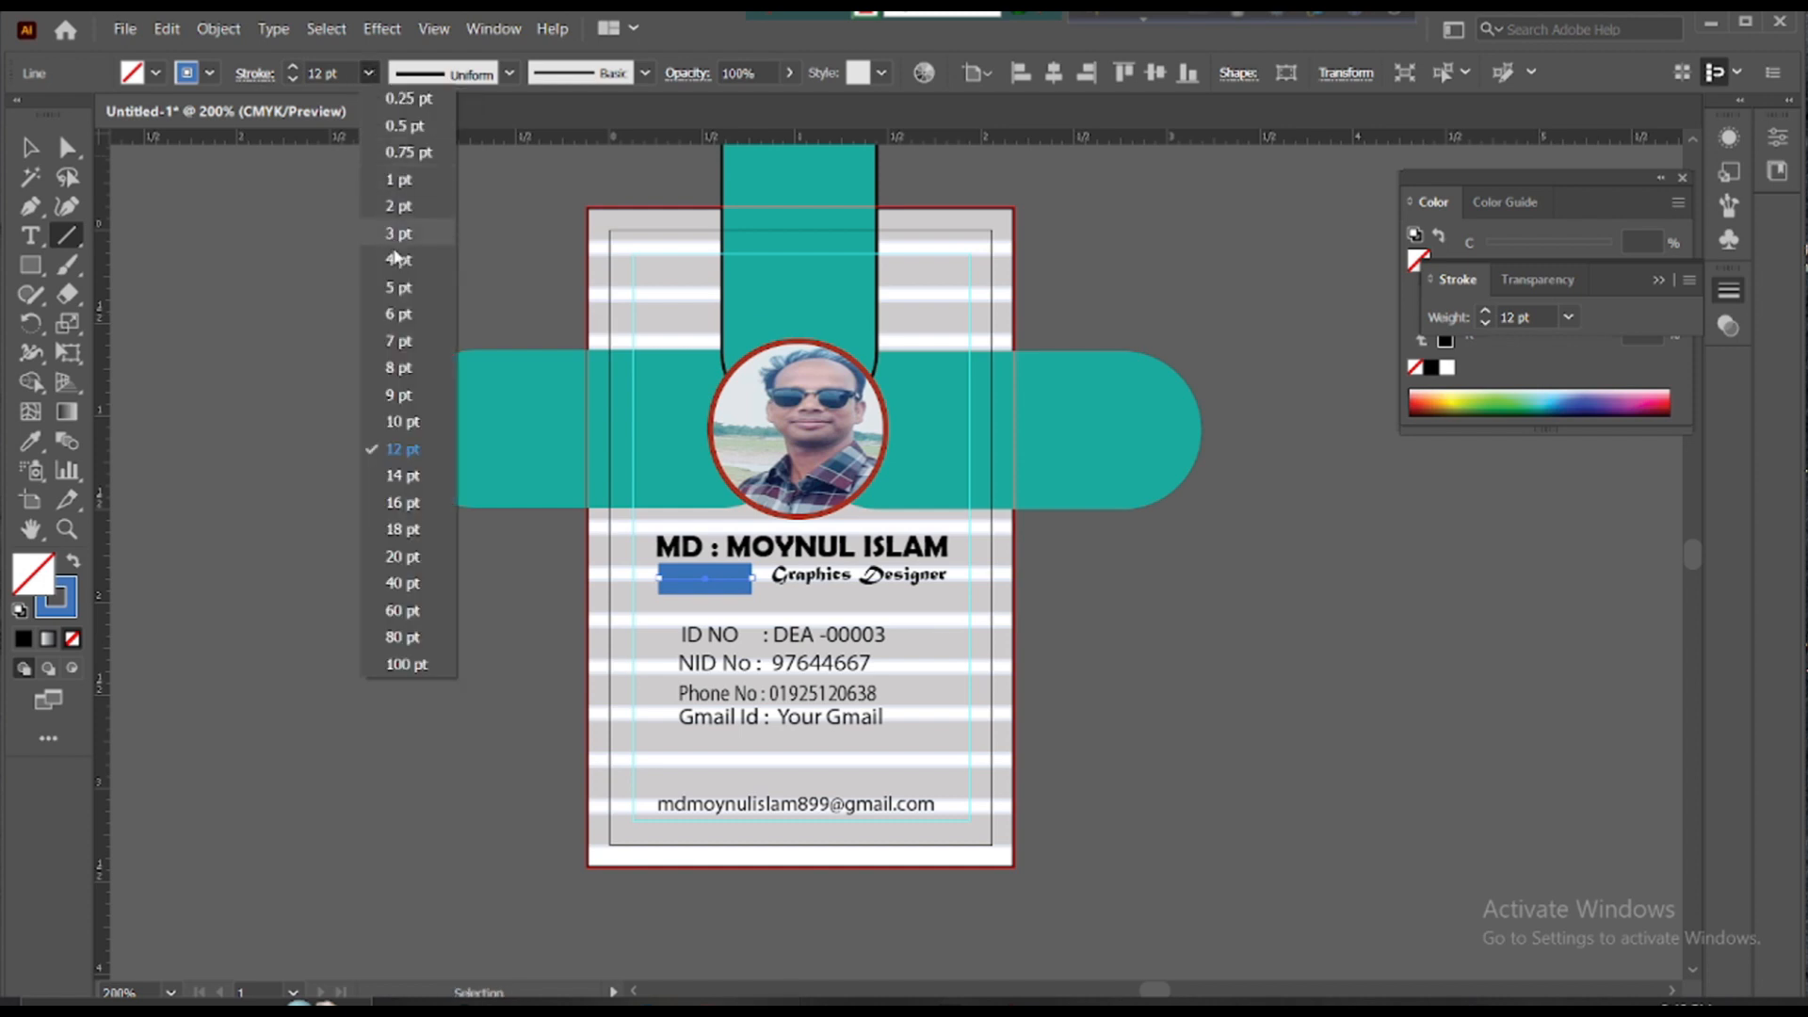
{"action": "left_click", "coordinate": [395, 282]}
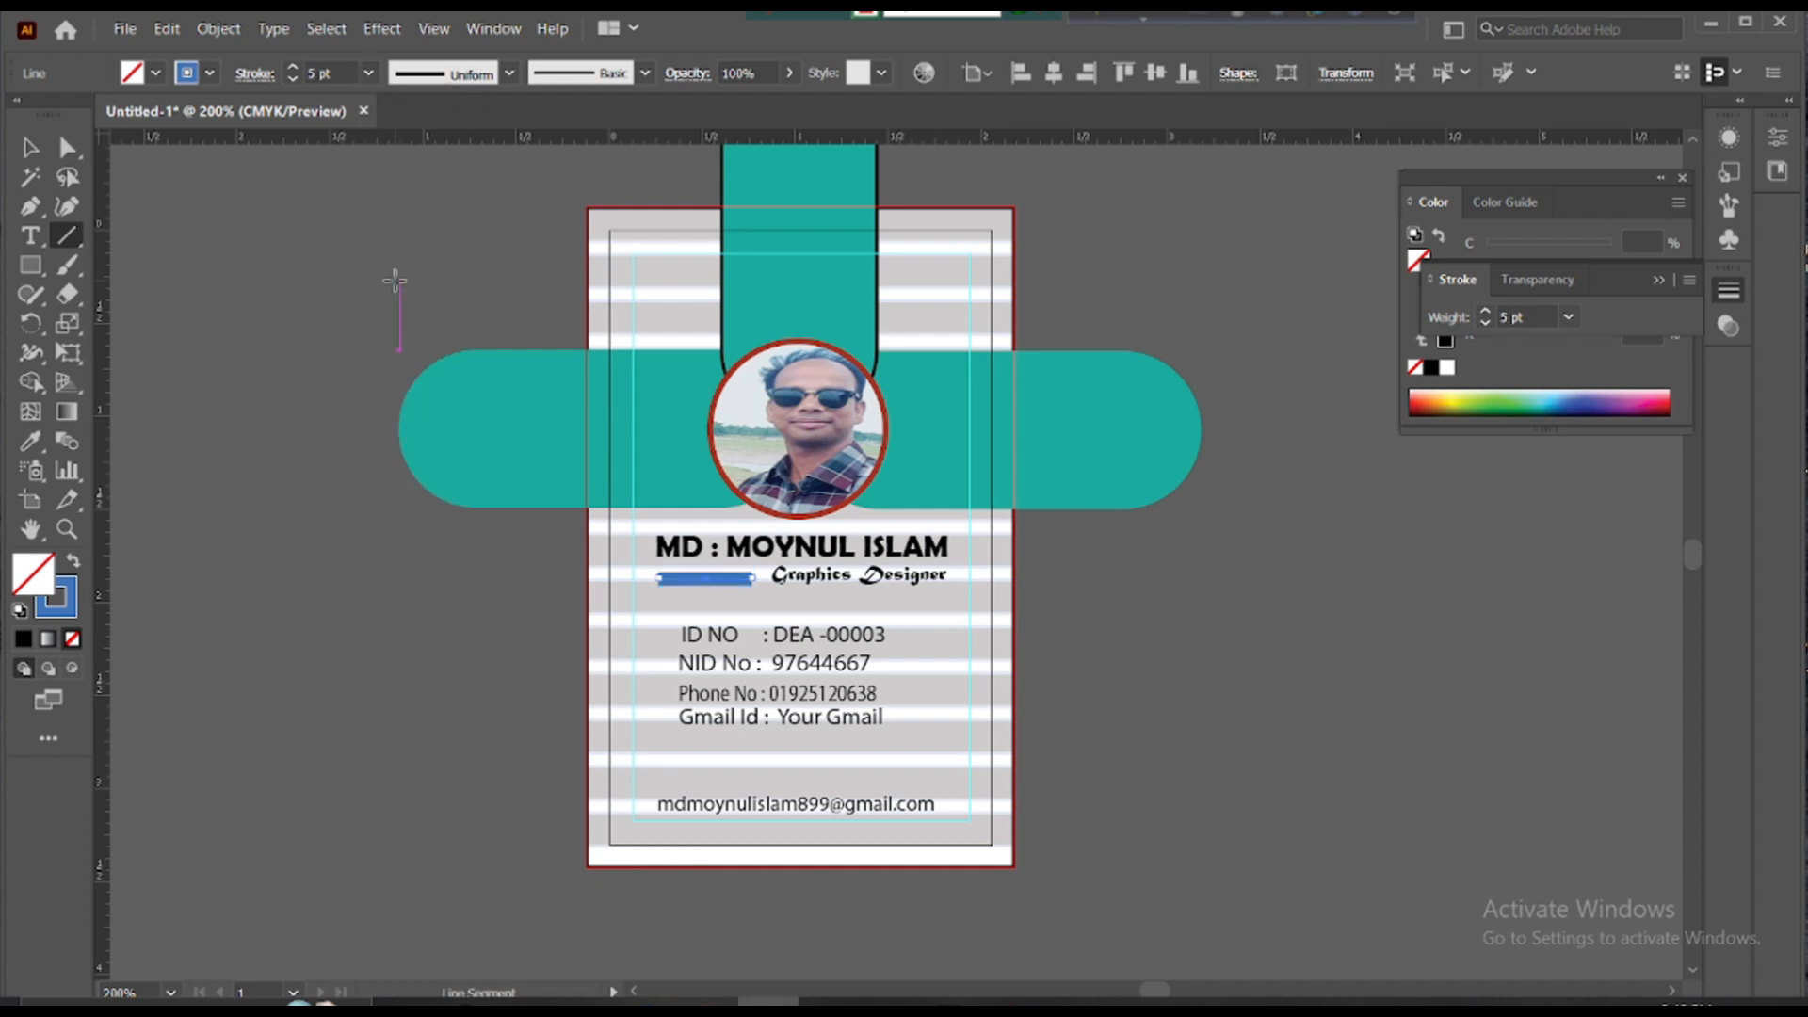
{"action": "left_click", "coordinate": [366, 73]}
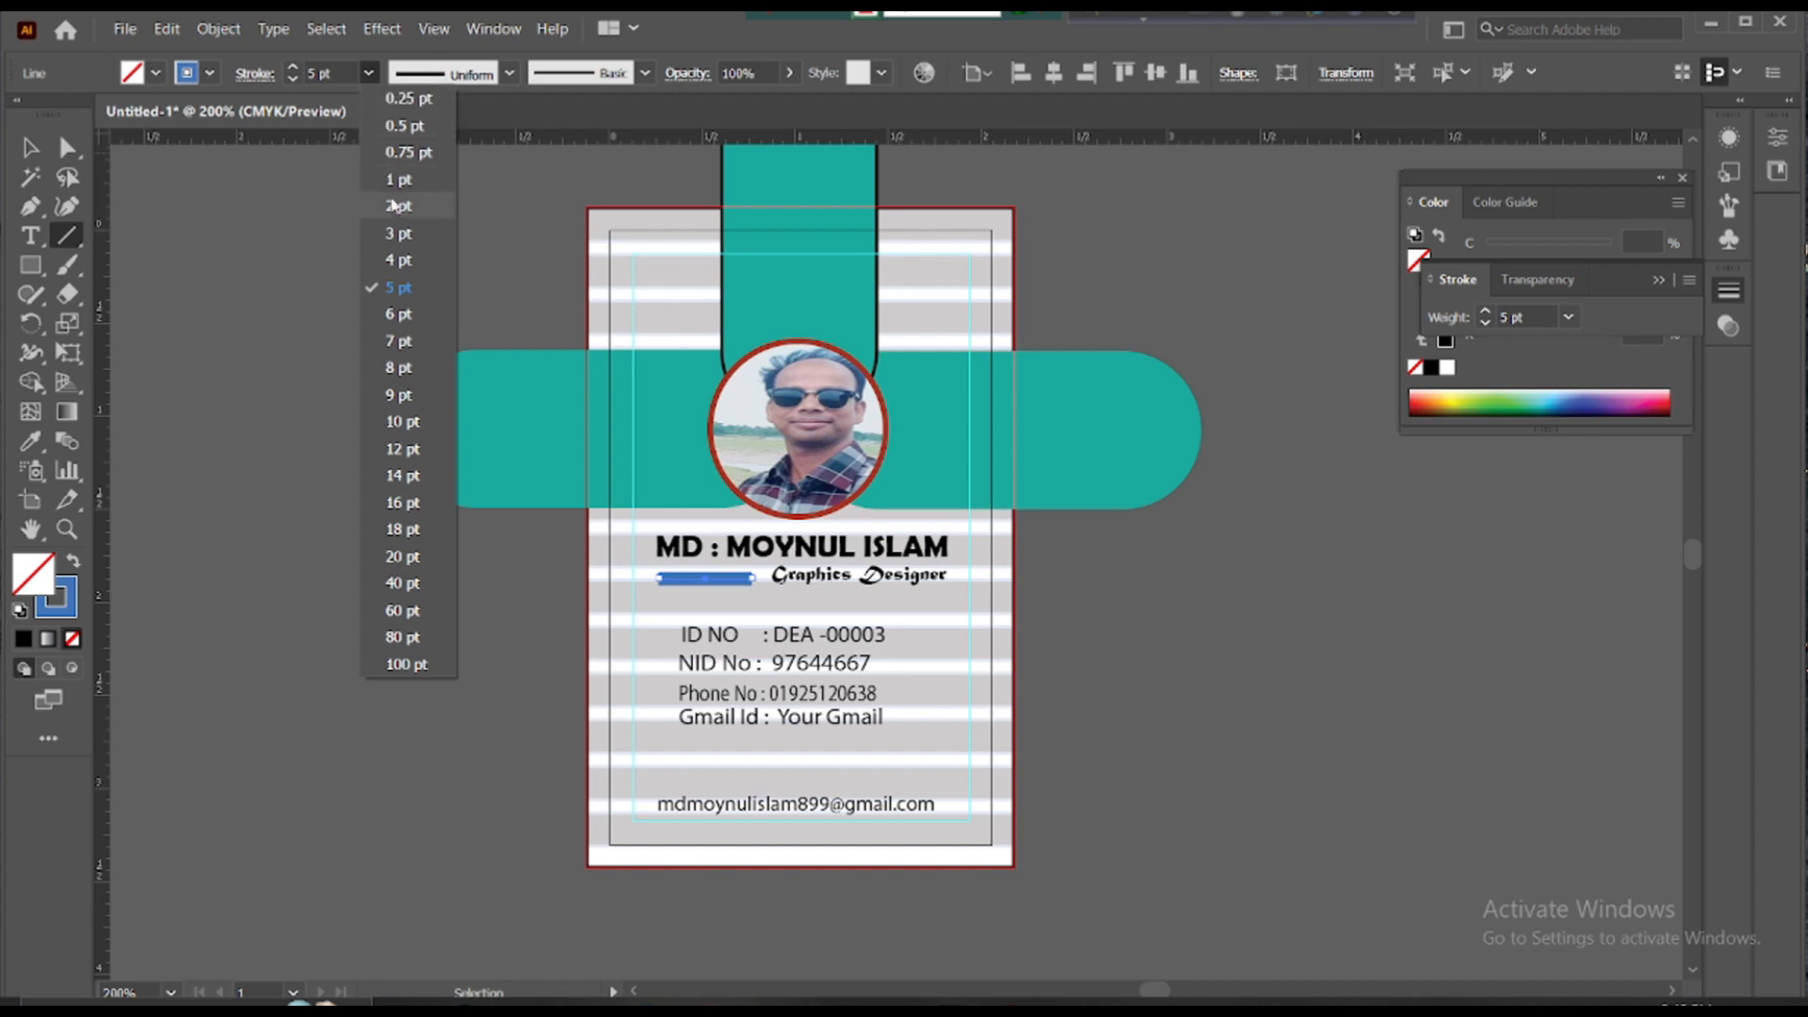
{"action": "left_click", "coordinate": [397, 241]}
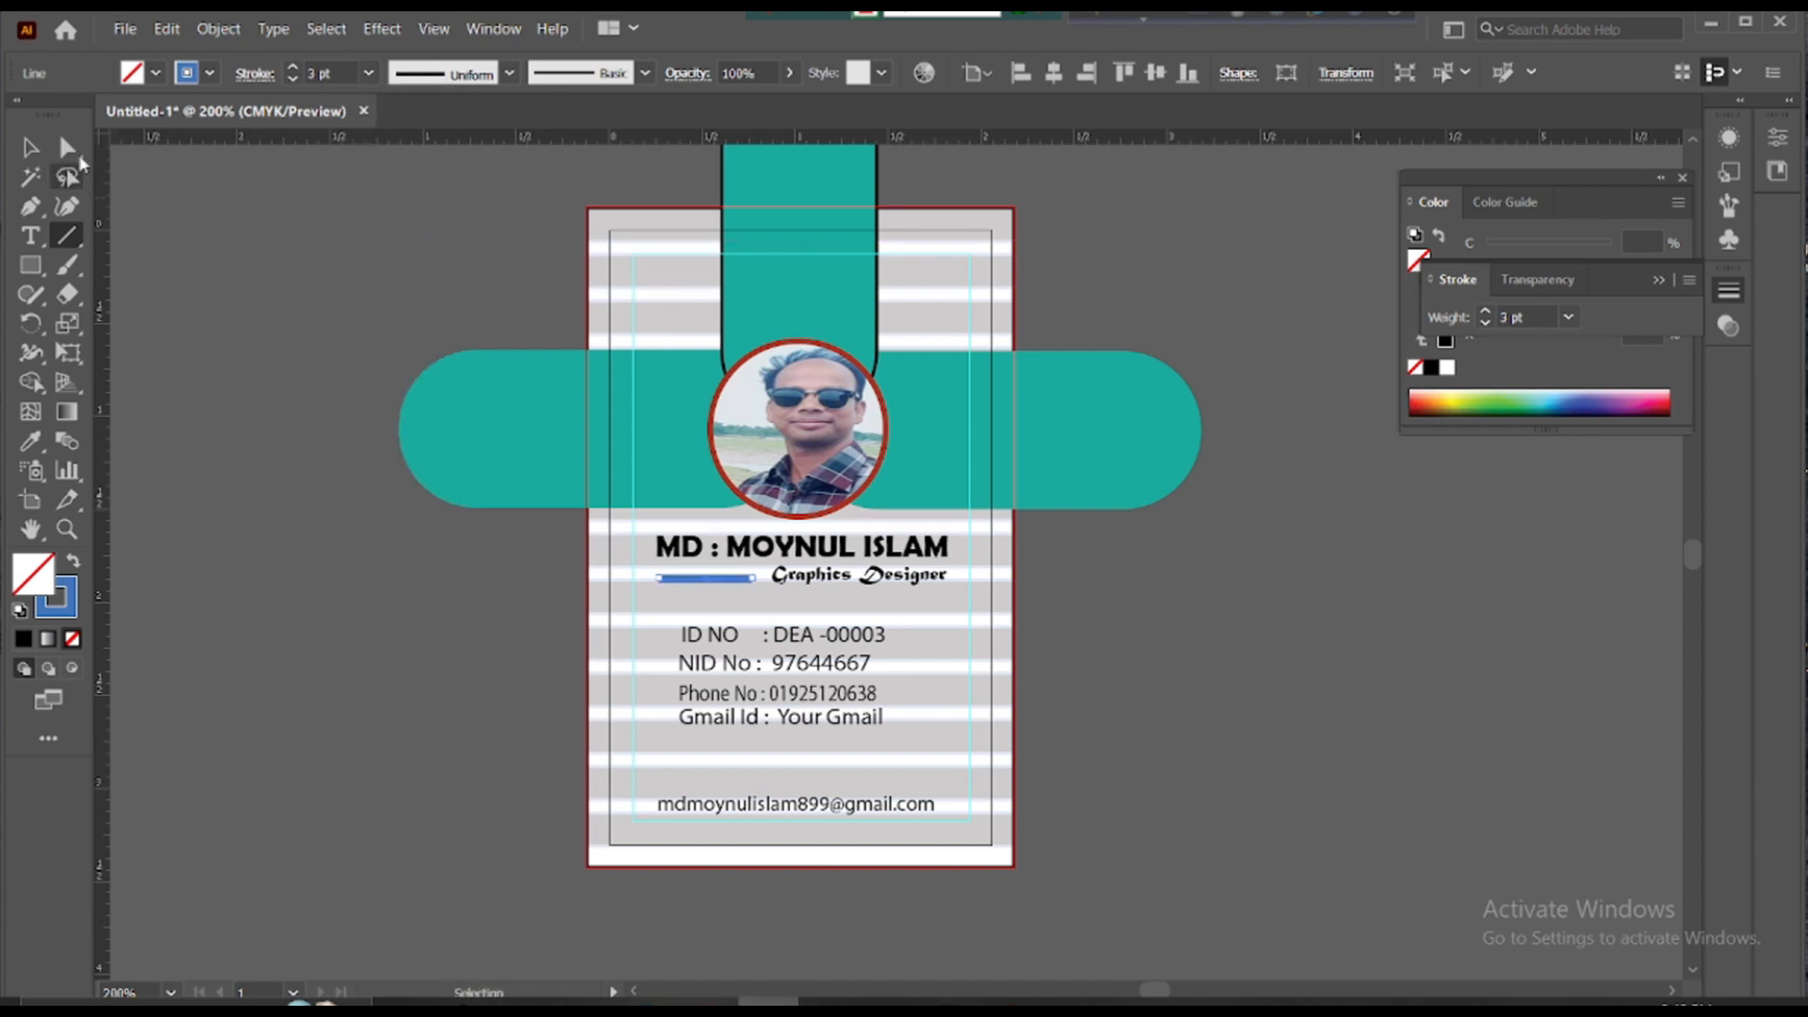
- Lengthen the blue line and position it under Graphics Designer
{"action": "left_click", "coordinate": [30, 147]}
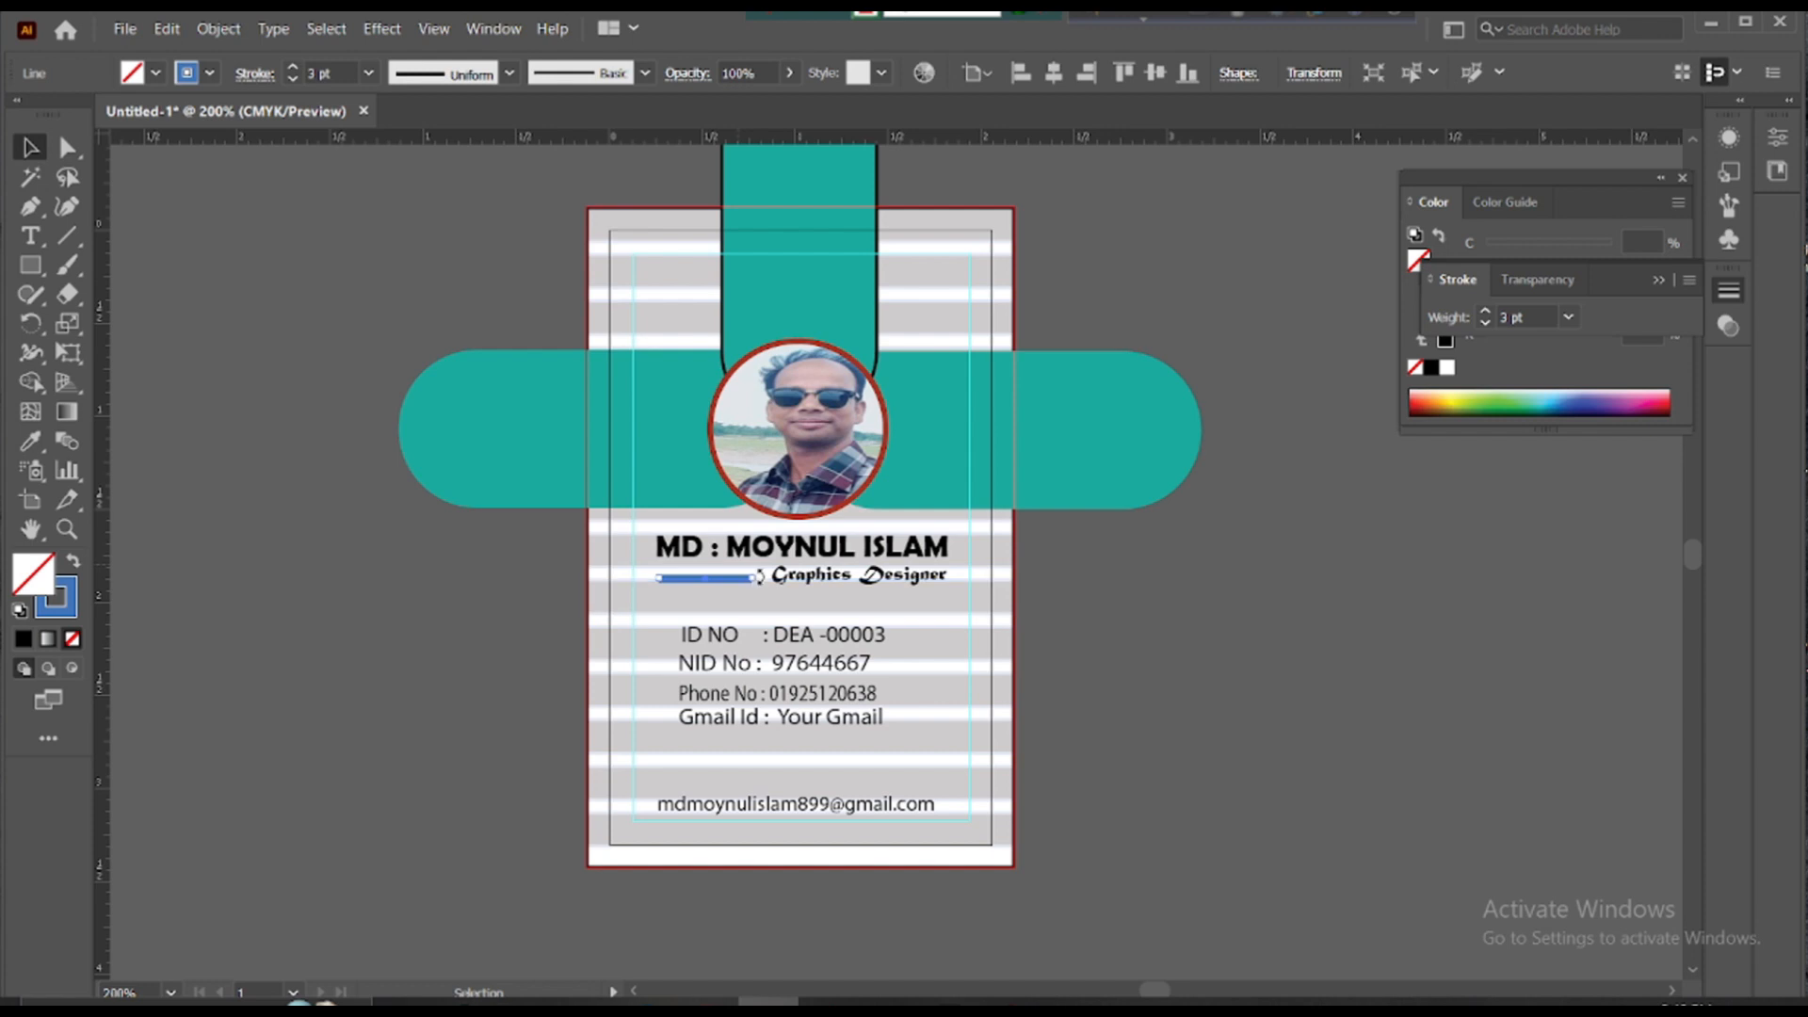
{"action": "left_click_drag", "start_coordinate": [750, 579], "coordinate": [762, 582]}
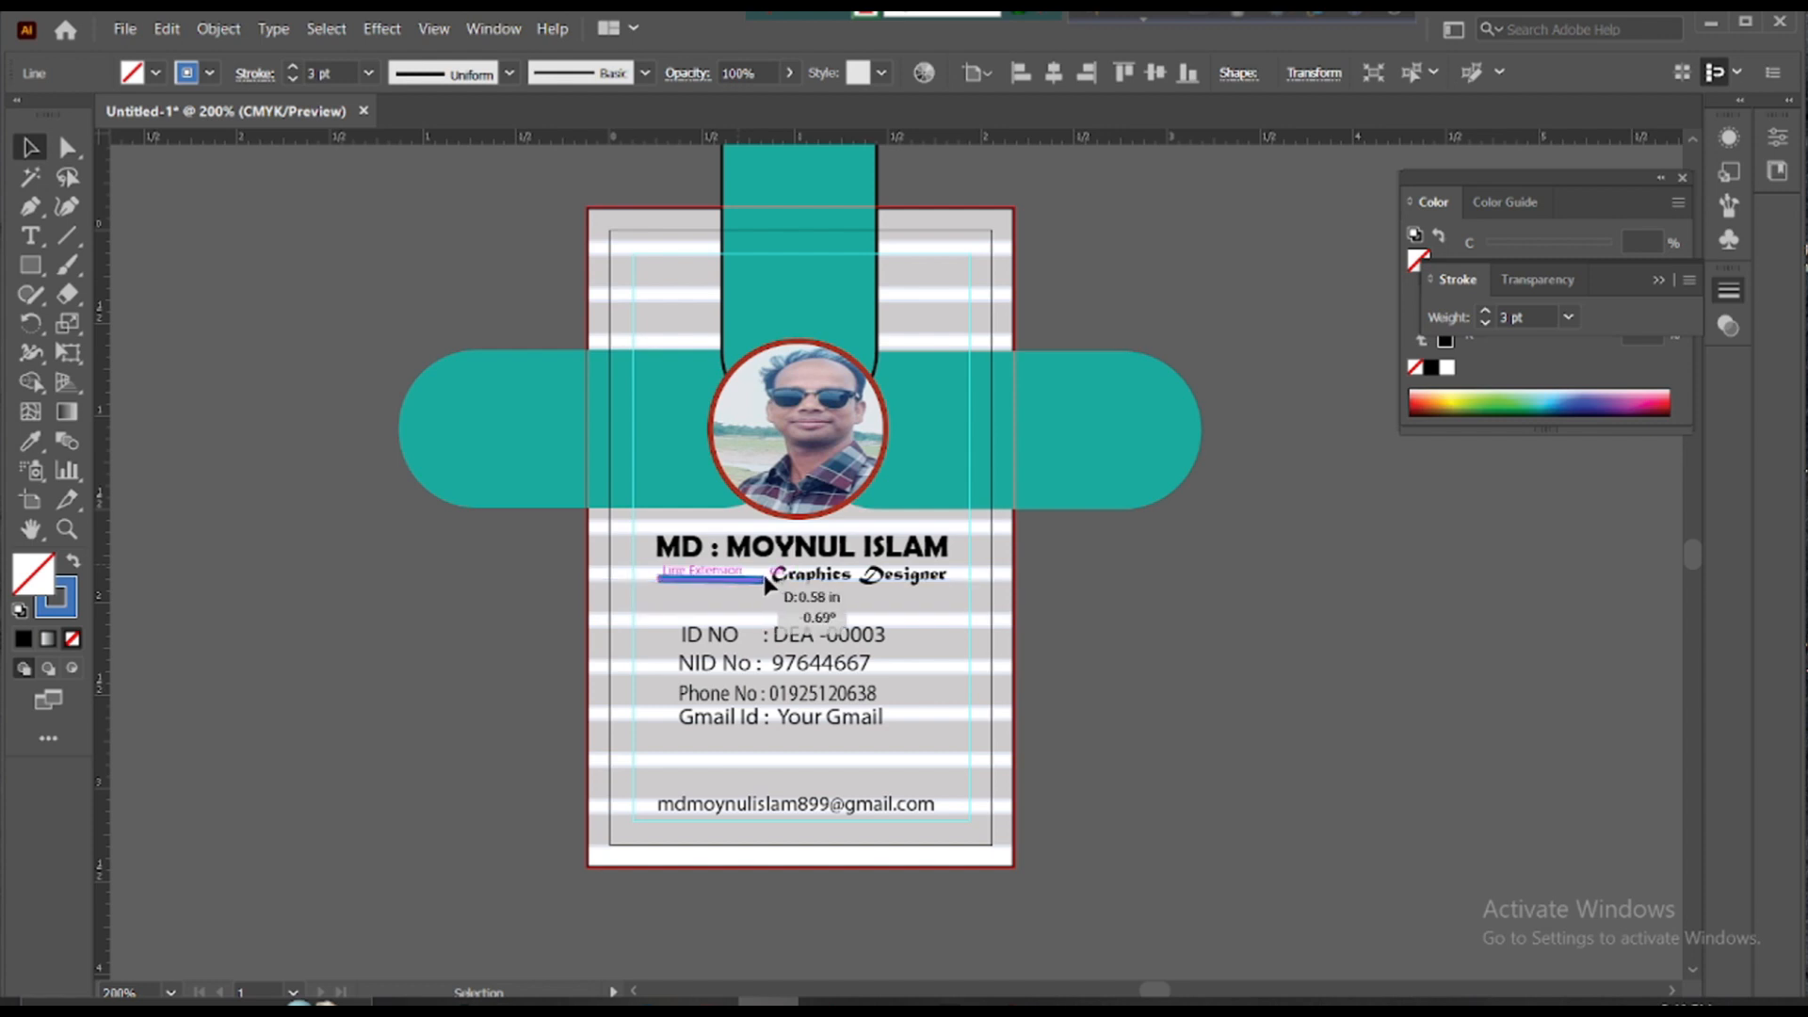
{"action": "left_click_drag", "start_coordinate": [765, 575], "coordinate": [764, 584]}
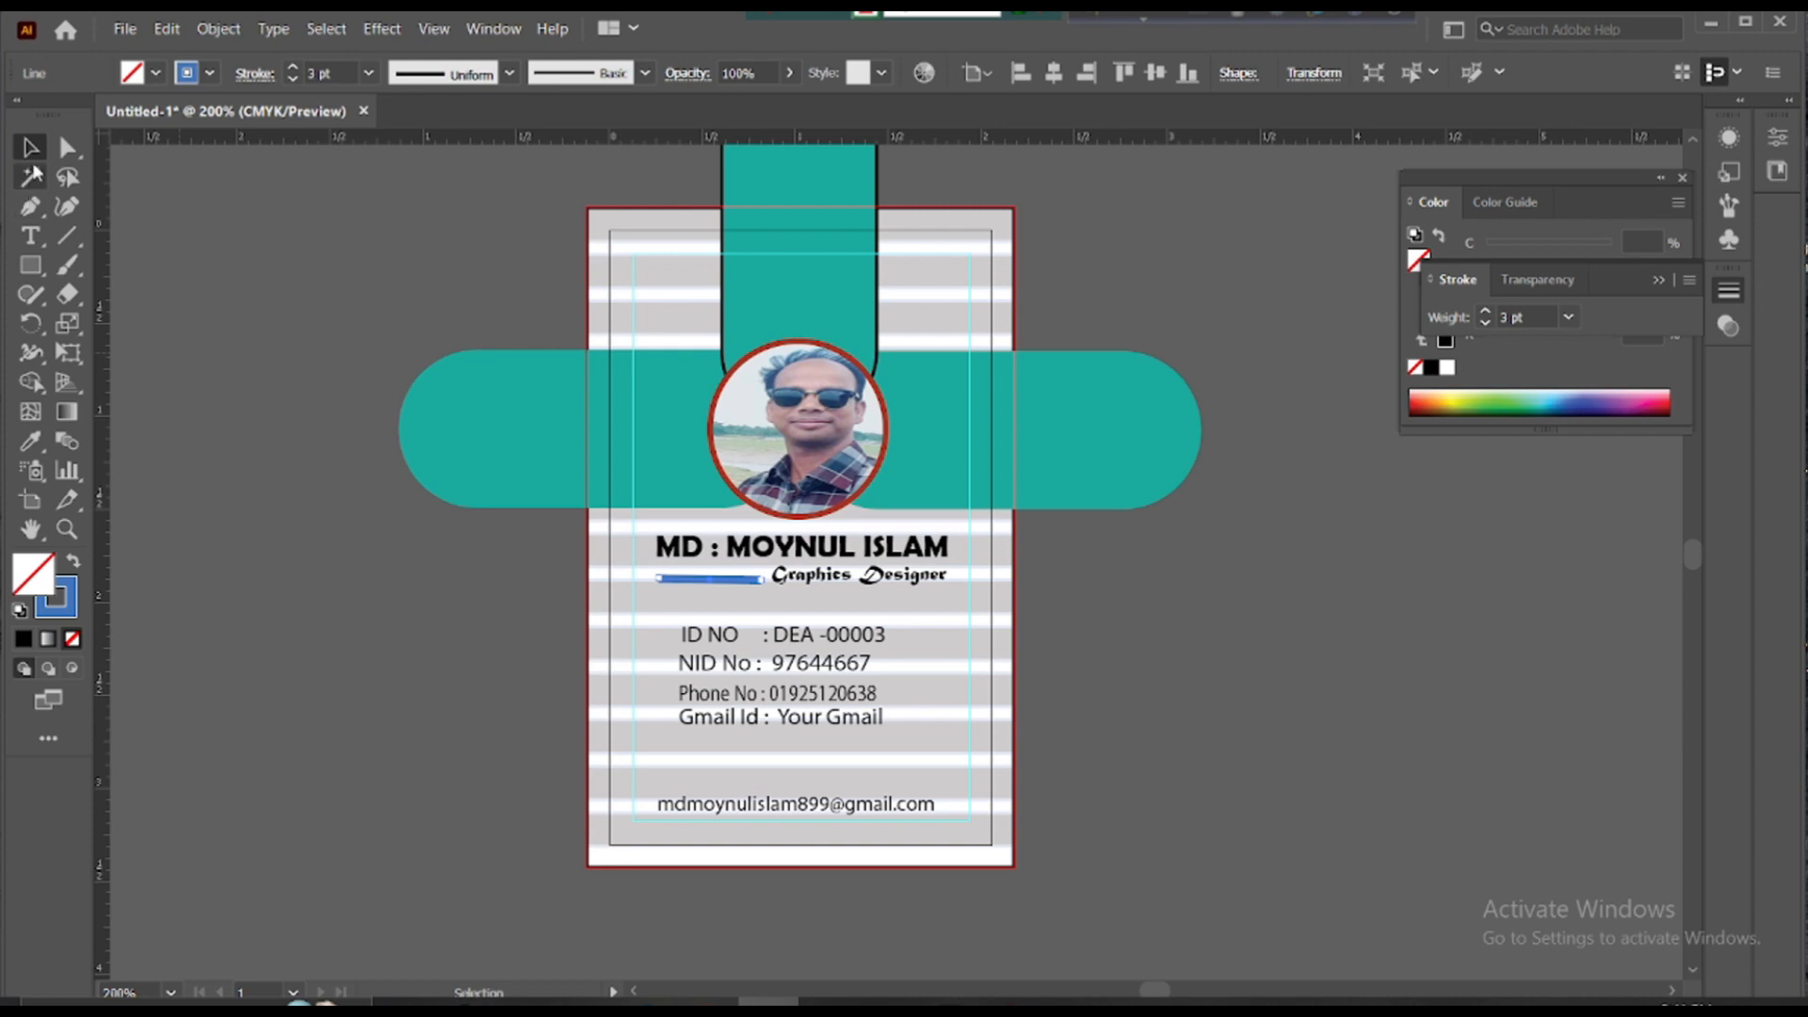
{"action": "left_click", "coordinate": [306, 263]}
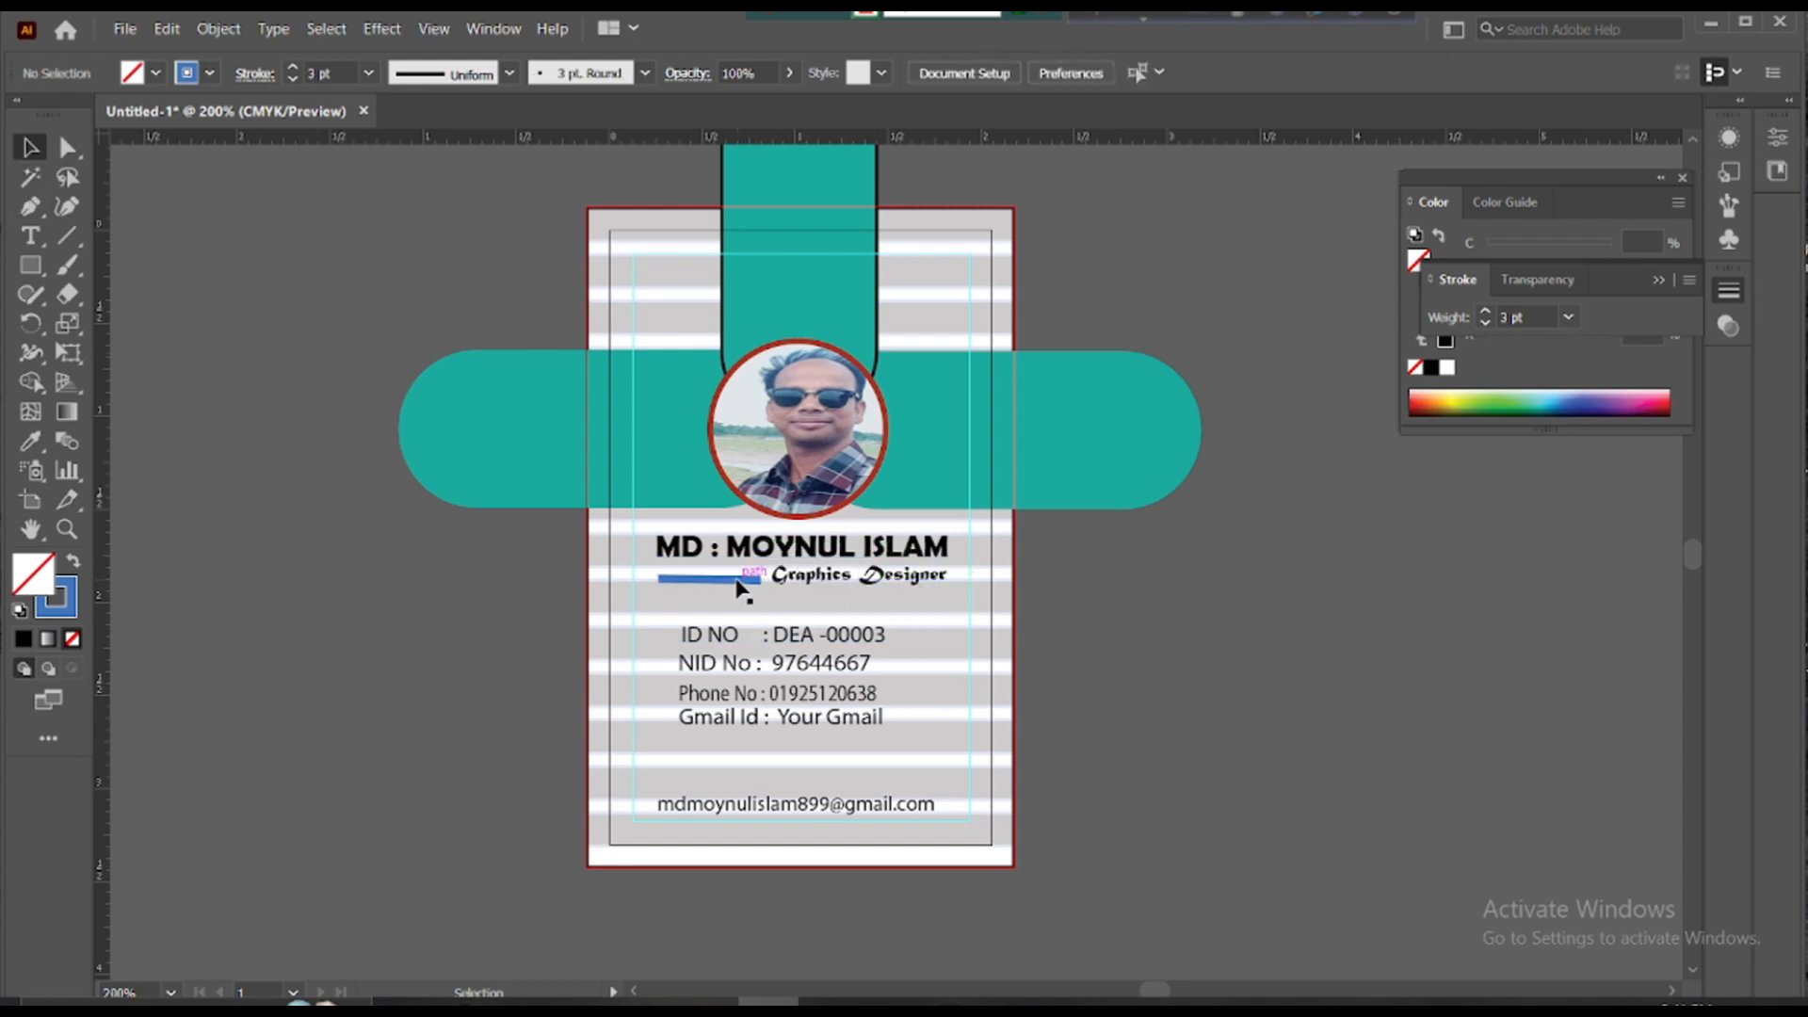
{"action": "left_click_drag", "start_coordinate": [737, 580], "coordinate": [833, 589]}
{"action": "left_click", "coordinate": [1077, 563]}
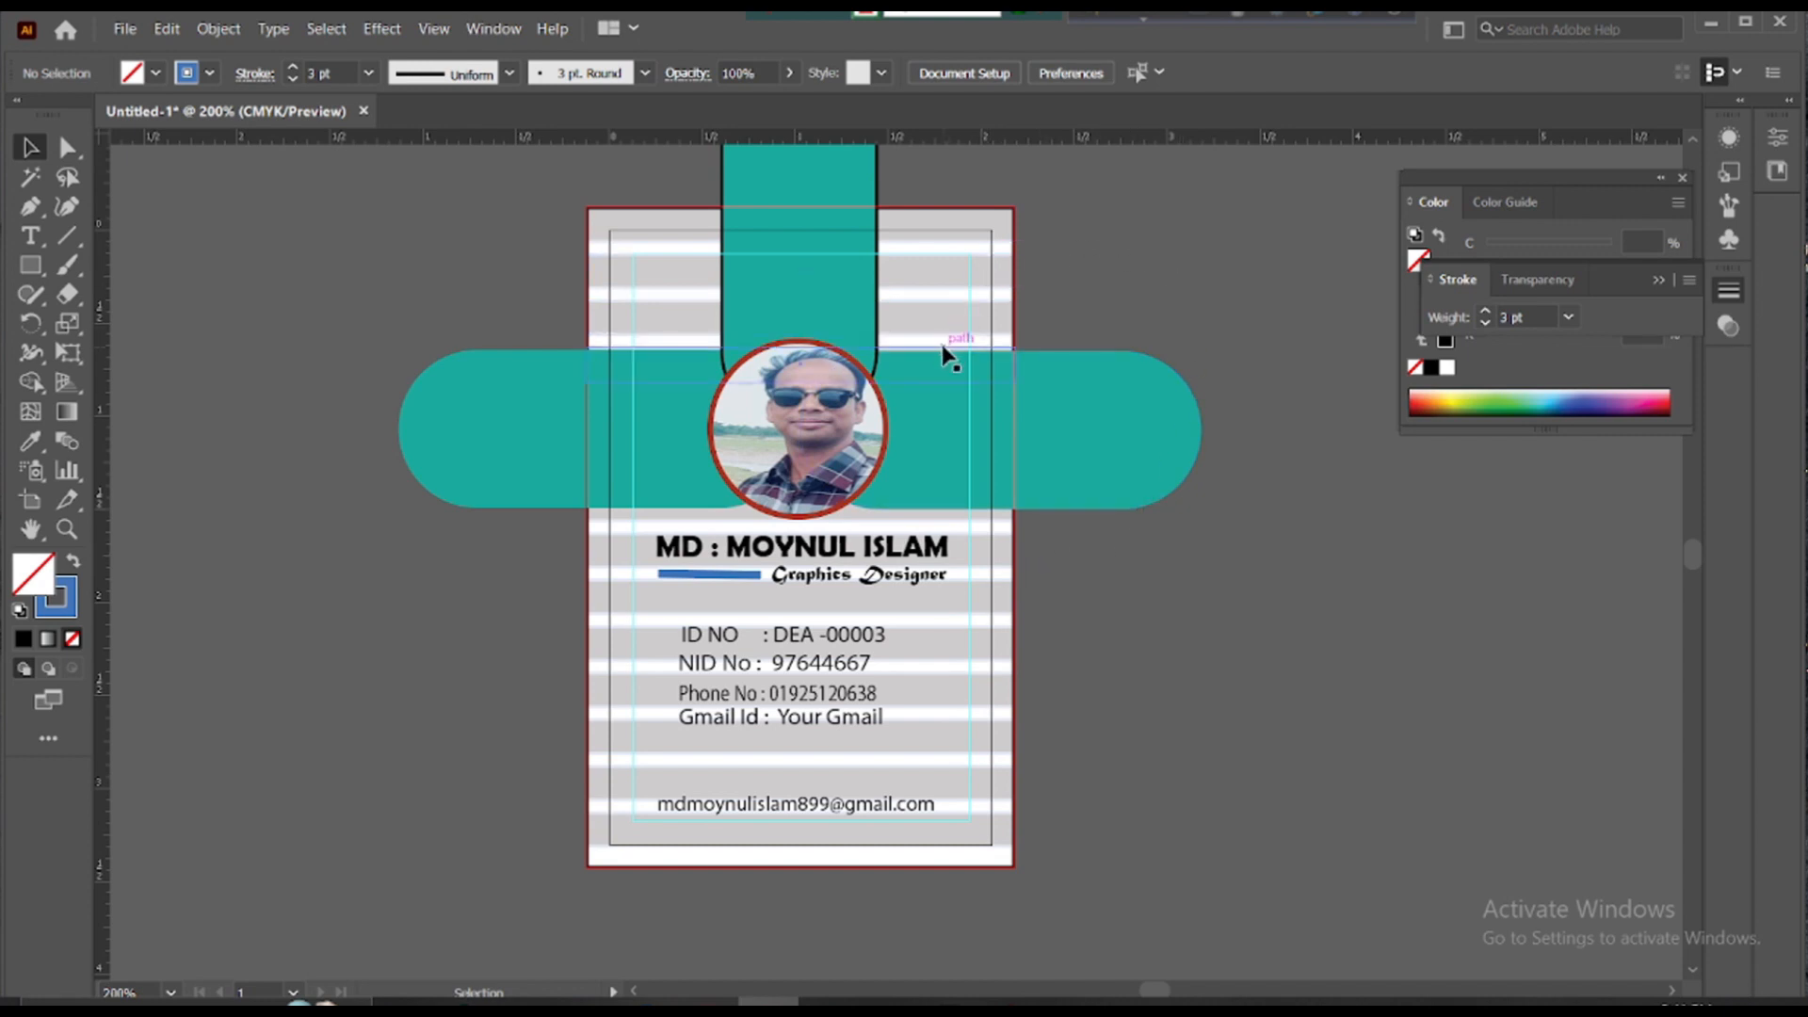
- Give the right teal rounded shape a dark blue outline from the CMYK spectrum
{"action": "left_click", "coordinate": [1087, 359]}
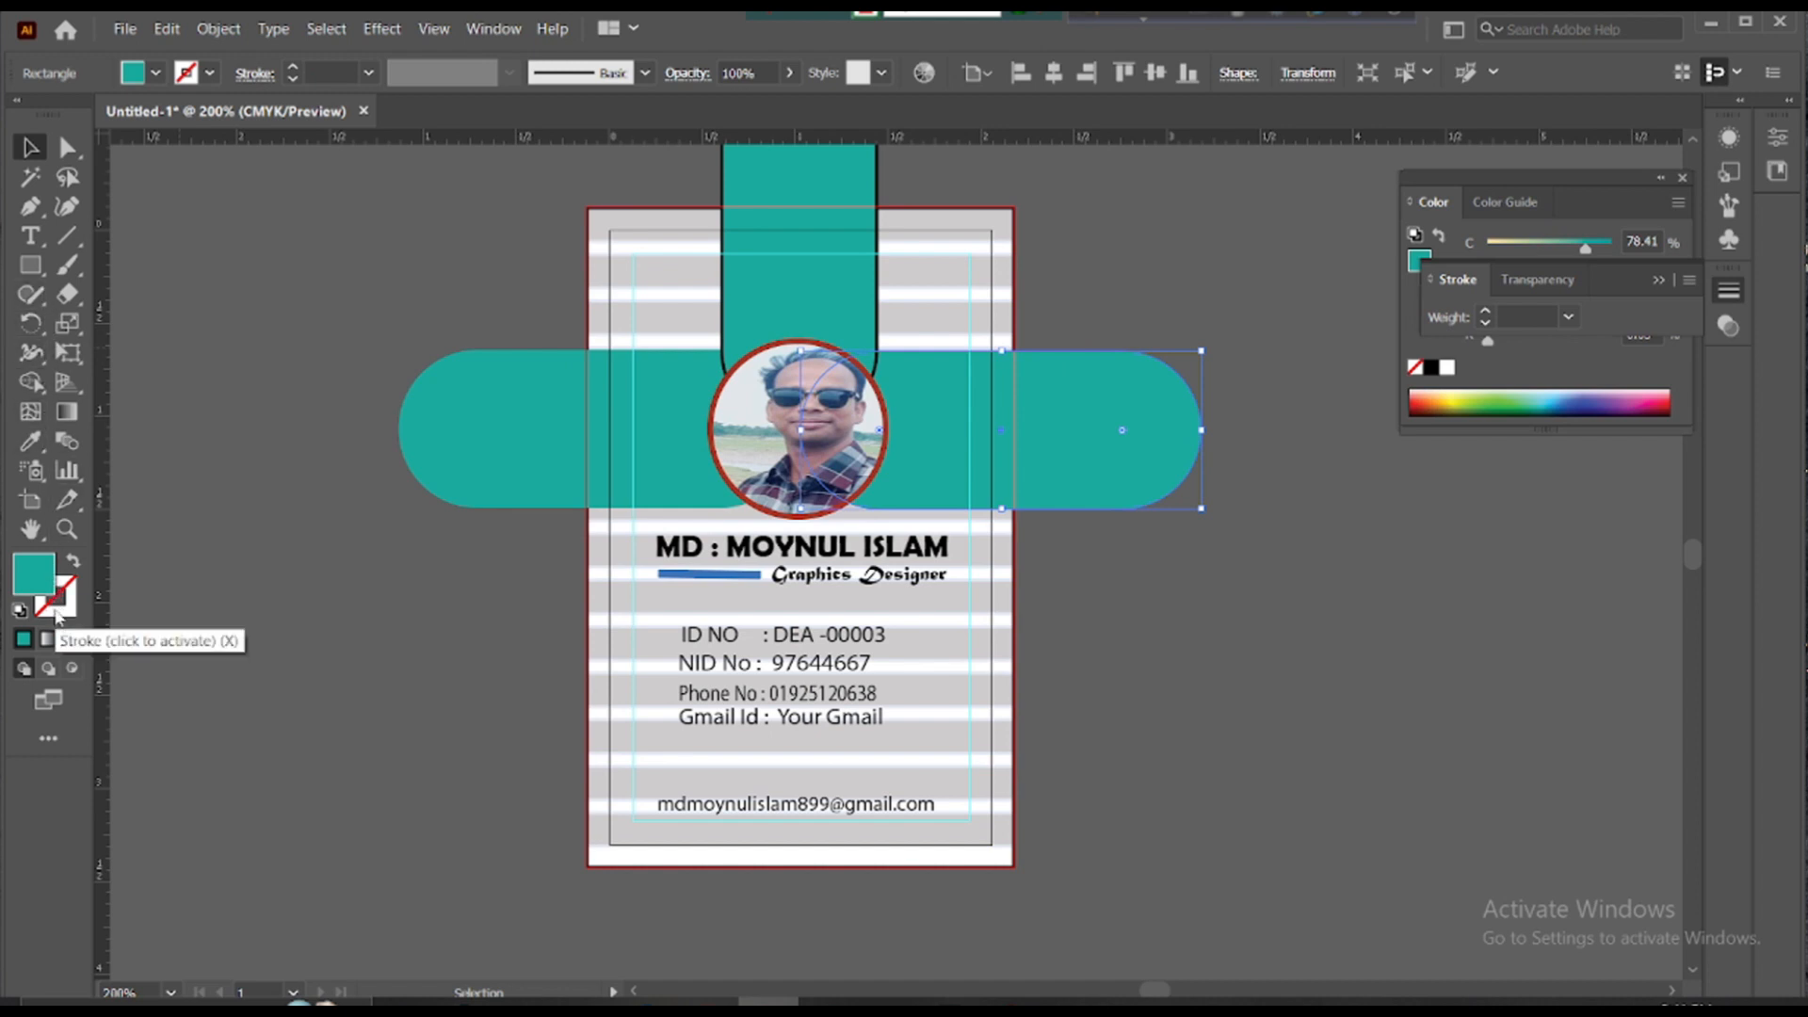
{"action": "left_click", "coordinate": [56, 610]}
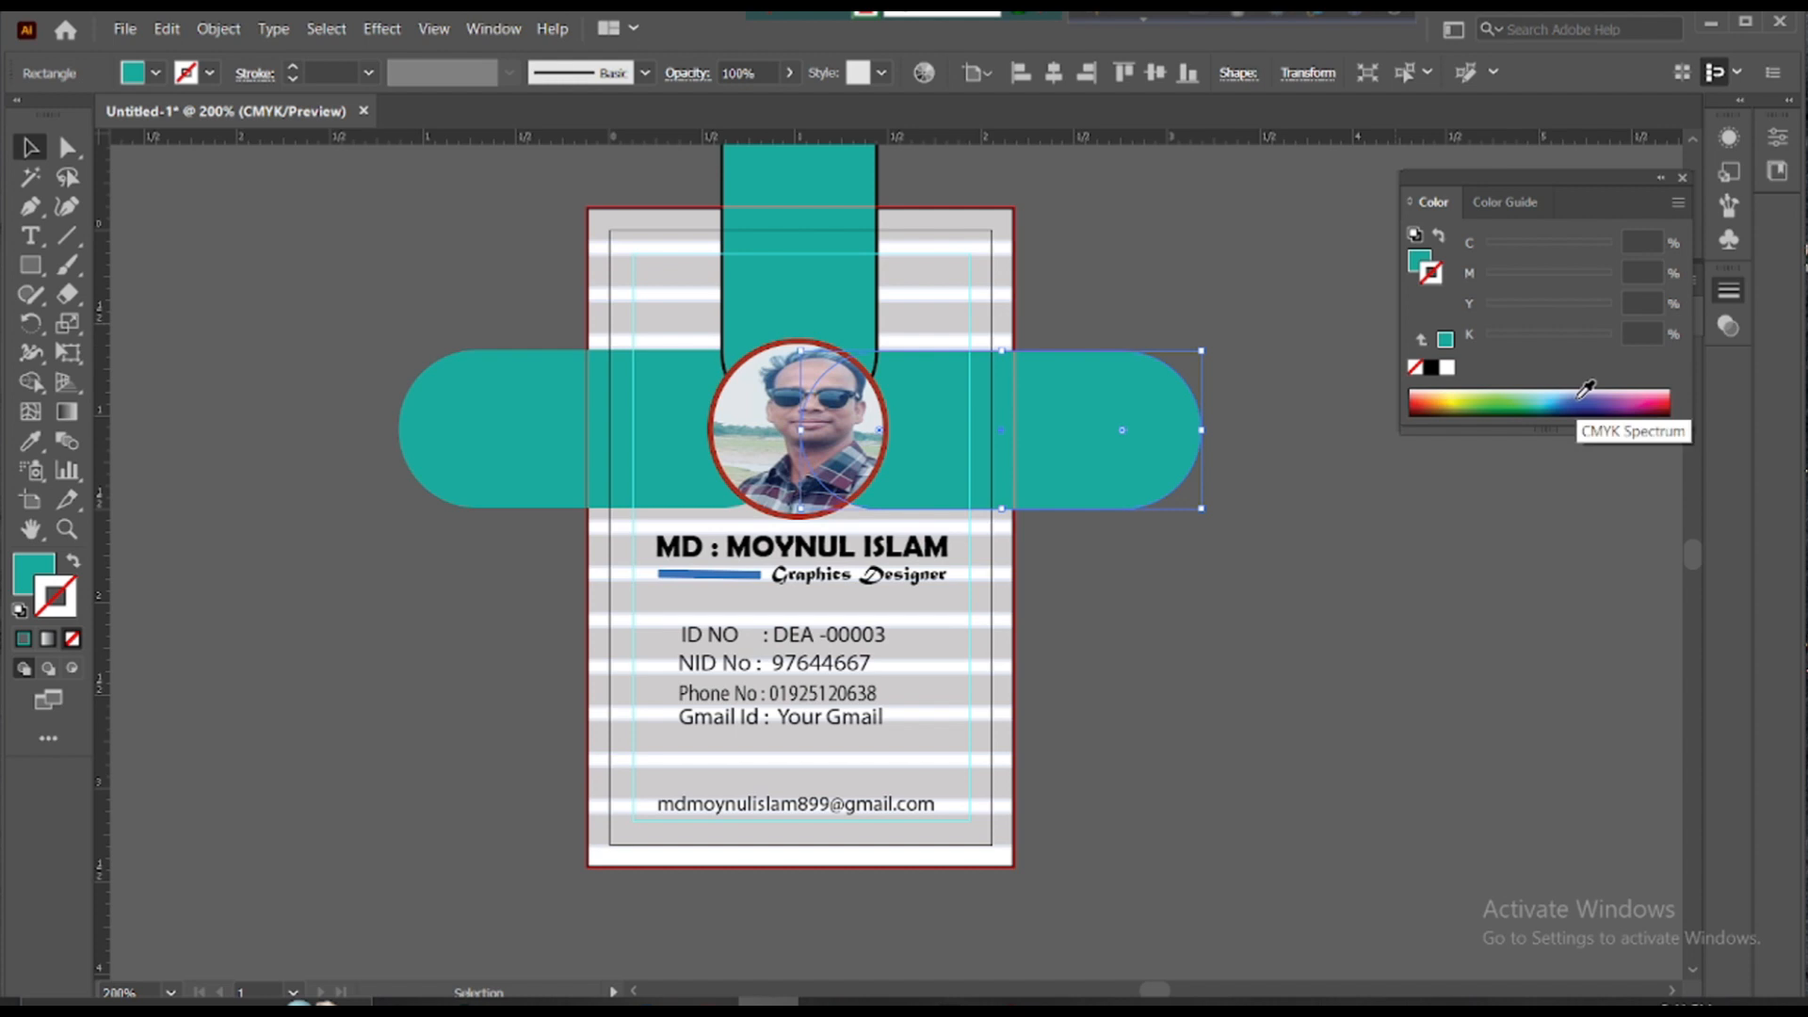
{"action": "left_click", "coordinate": [1587, 396]}
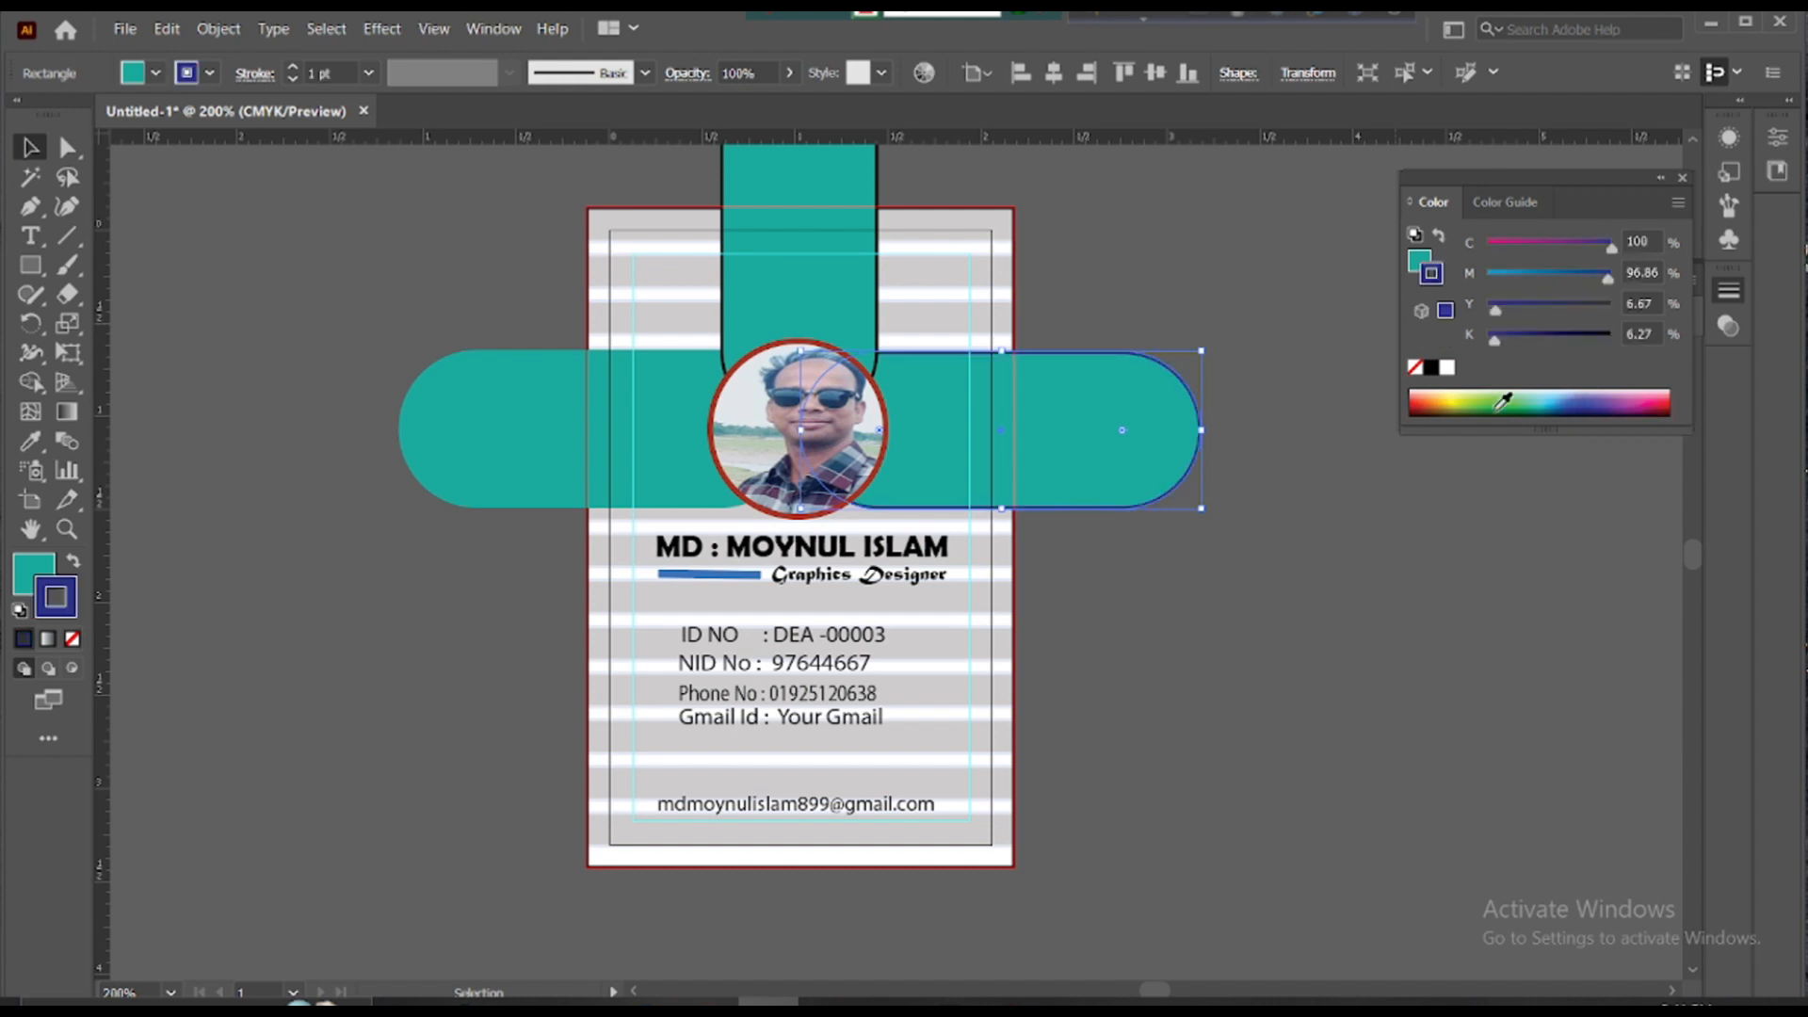
- Copy the right shape's dark blue outline onto the left teal shape with the Eyedropper
{"action": "left_click", "coordinate": [562, 362]}
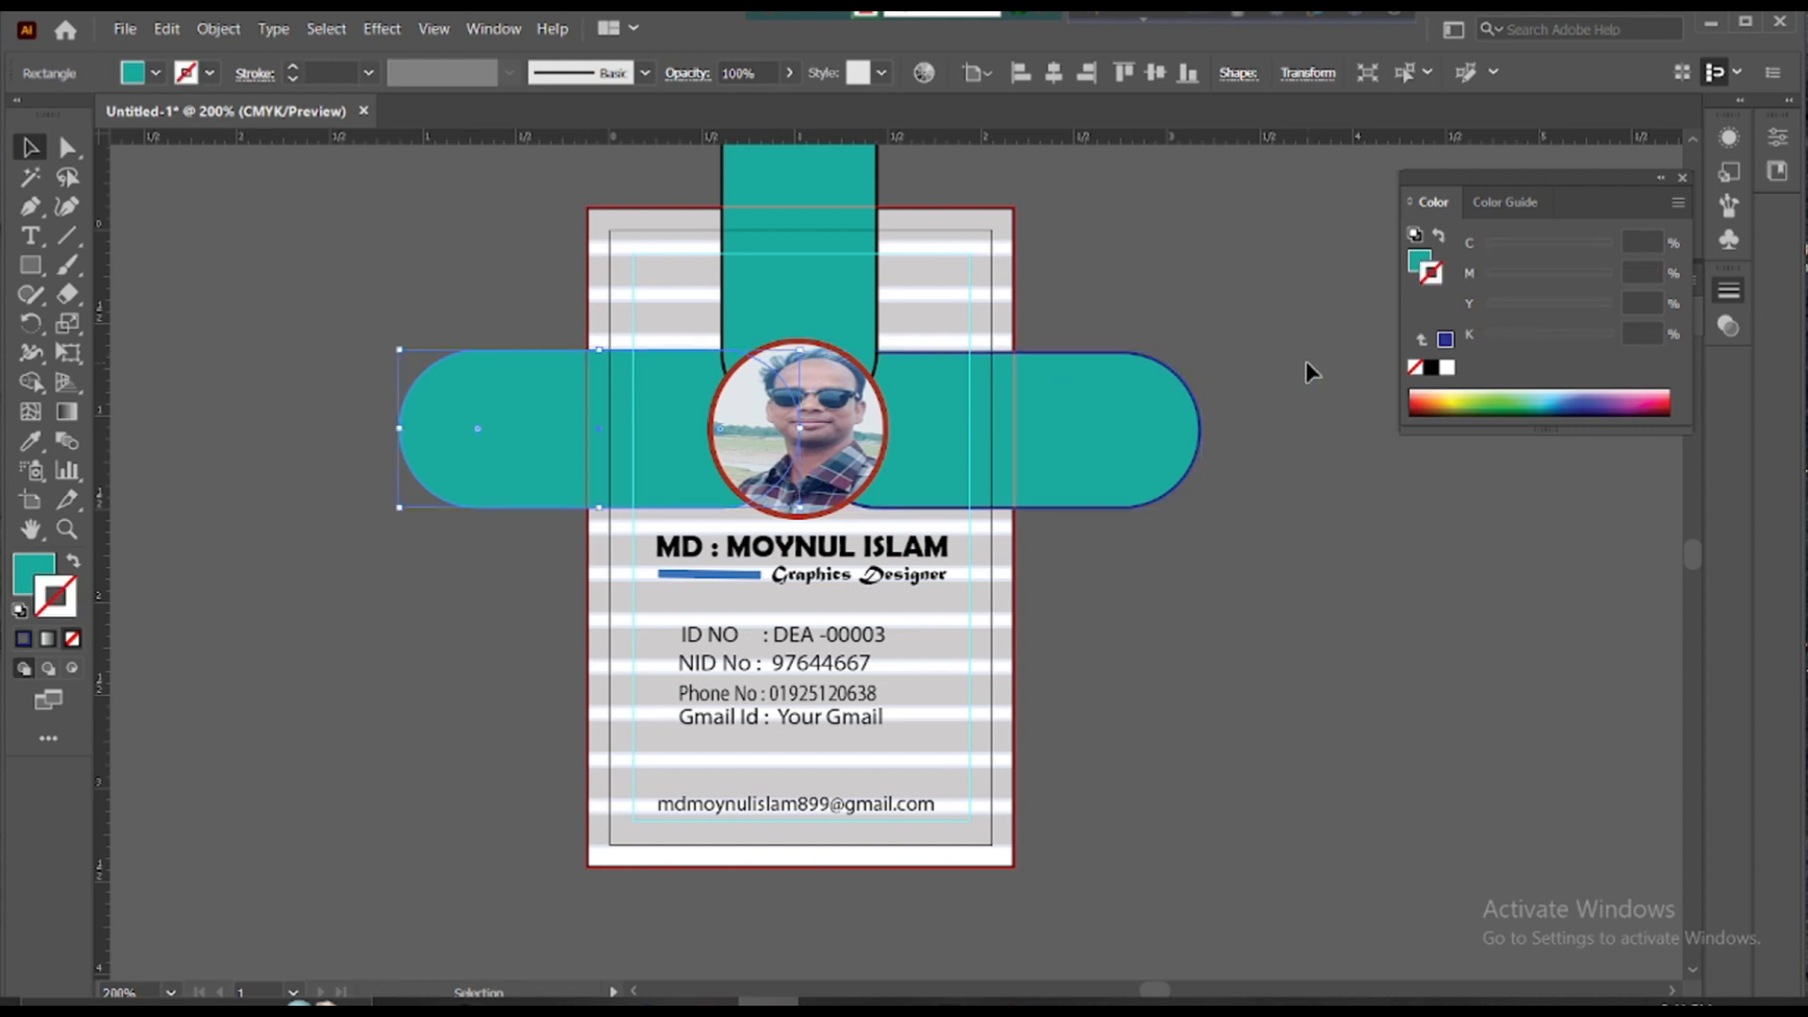
{"action": "left_click", "coordinate": [30, 441]}
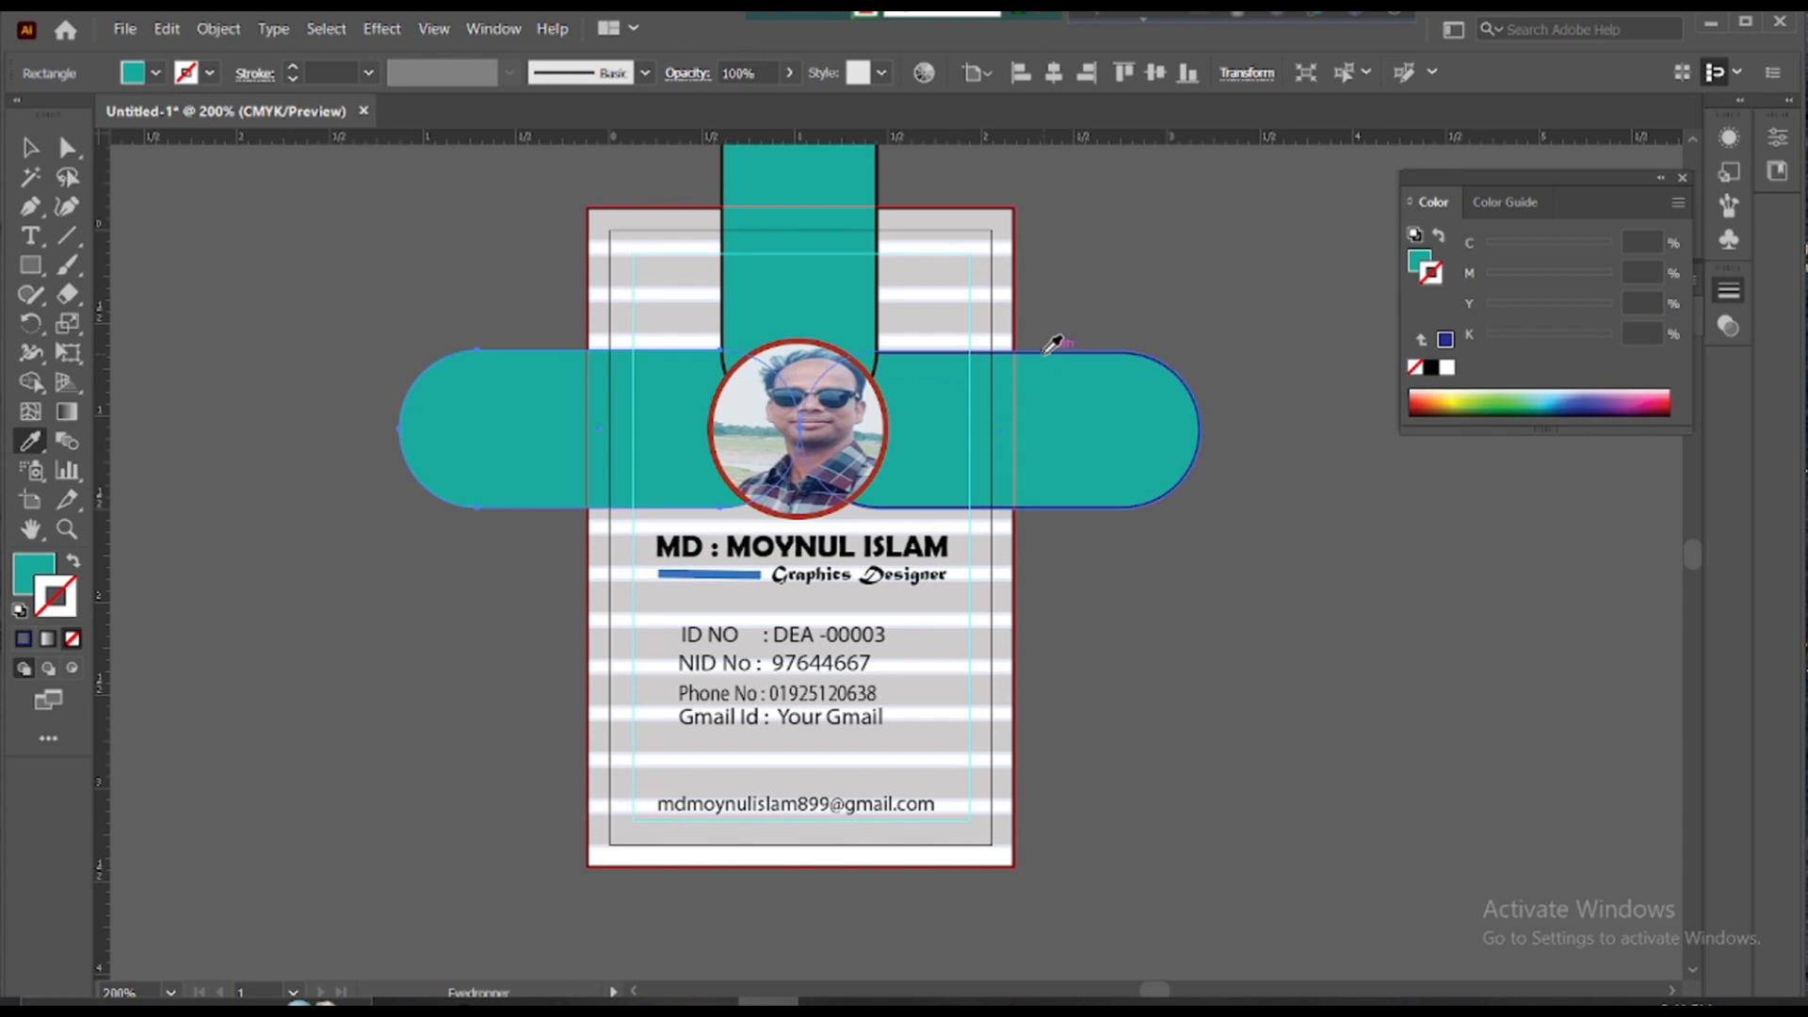
{"action": "left_click", "coordinate": [1045, 354]}
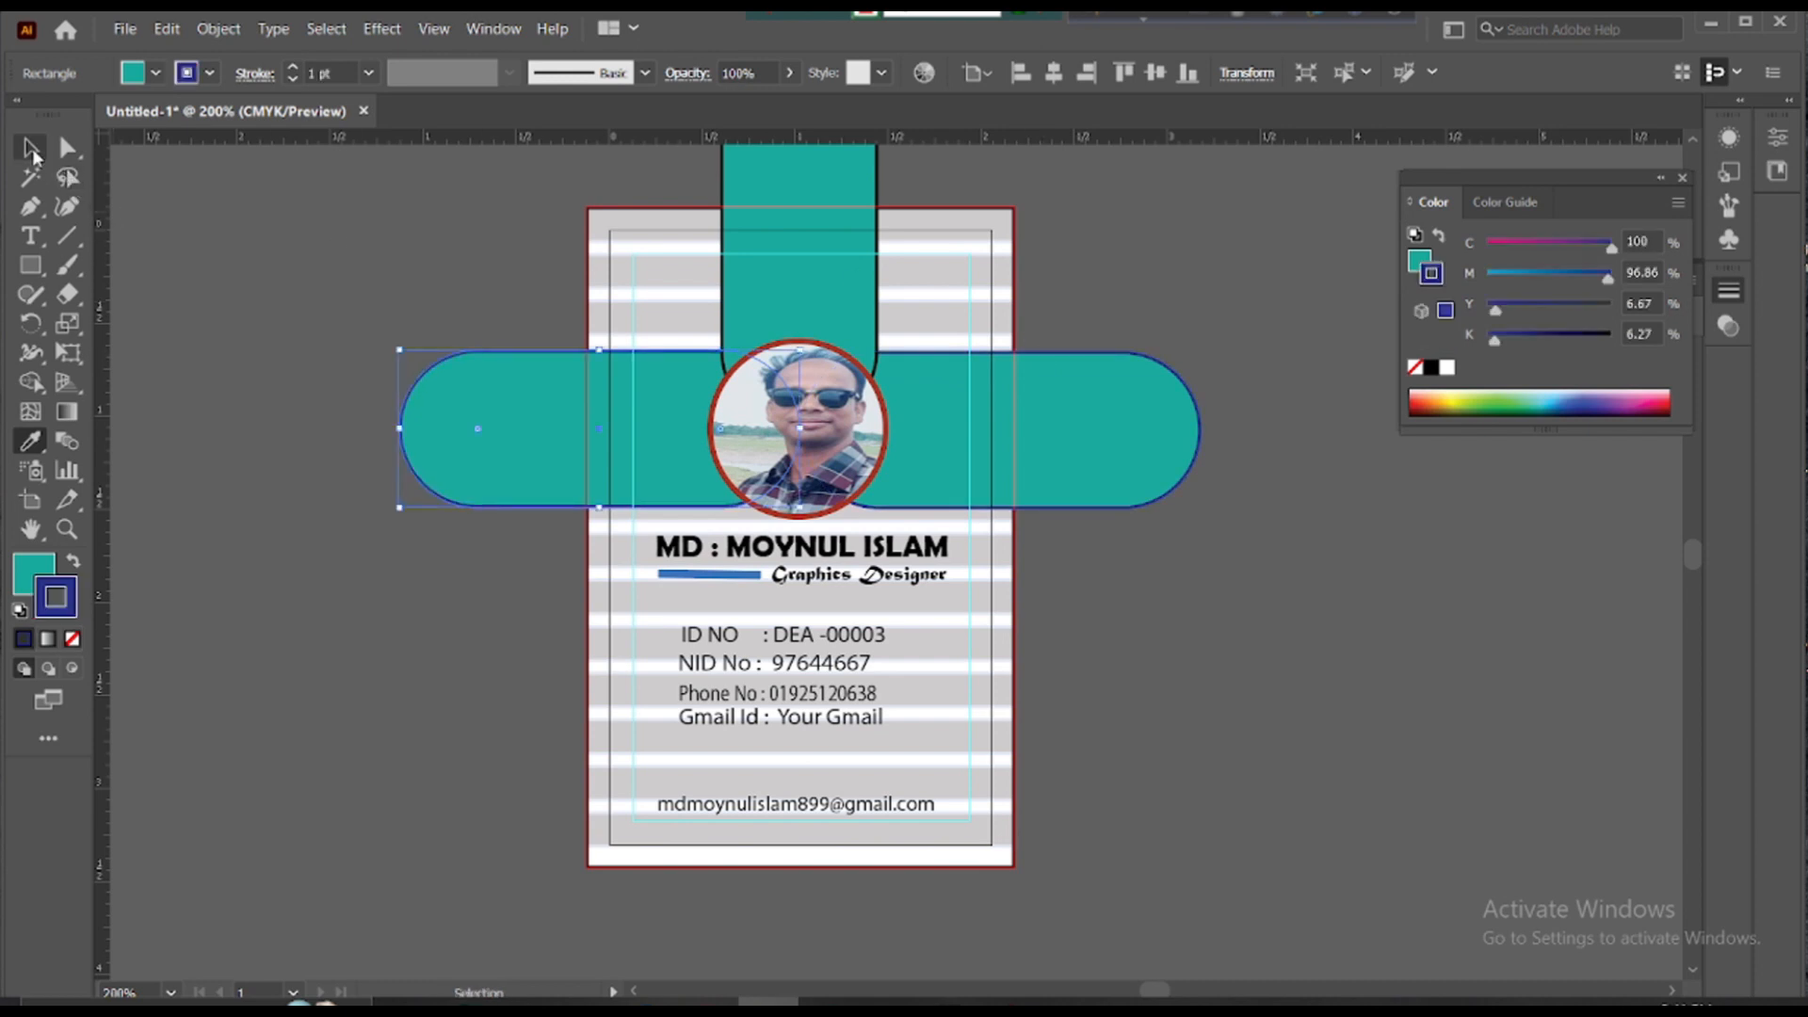
{"action": "left_click", "coordinate": [30, 147]}
{"action": "left_click", "coordinate": [266, 224]}
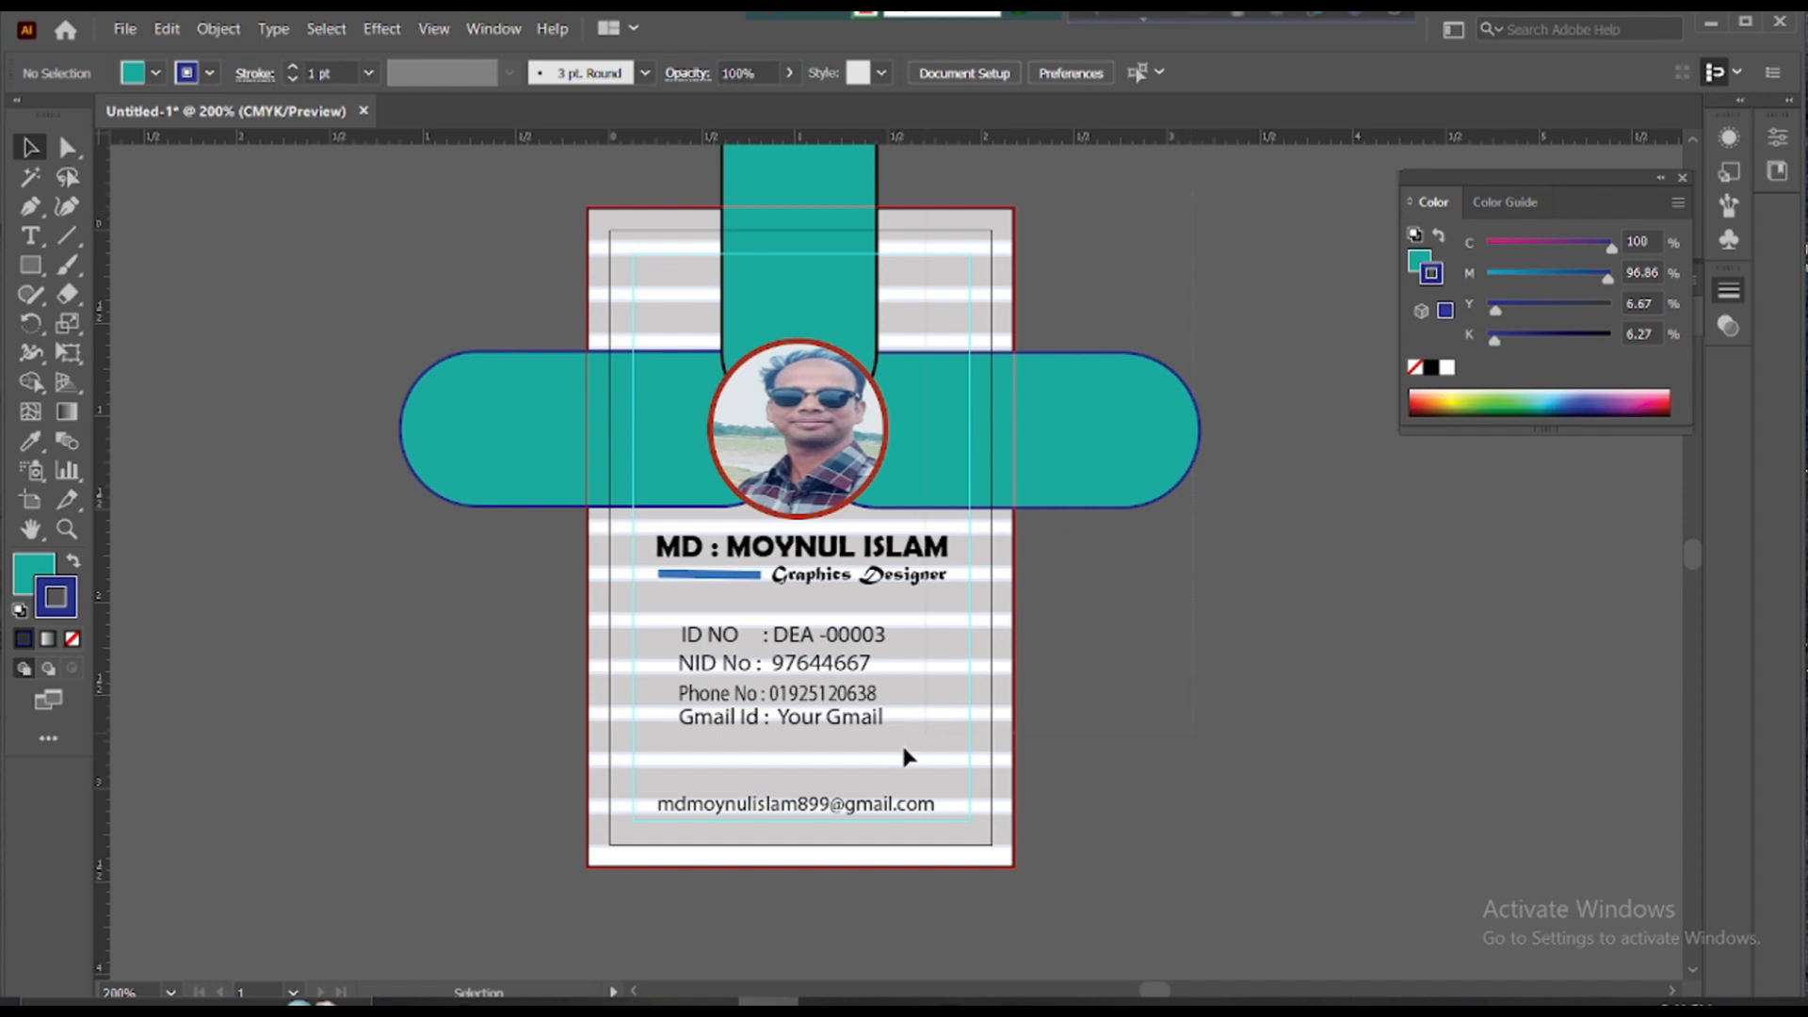
- Select all and use Shape Builder to erase the left lobe, right lobe and strap top outside the card
{"action": "key", "text": "ctrl+a"}
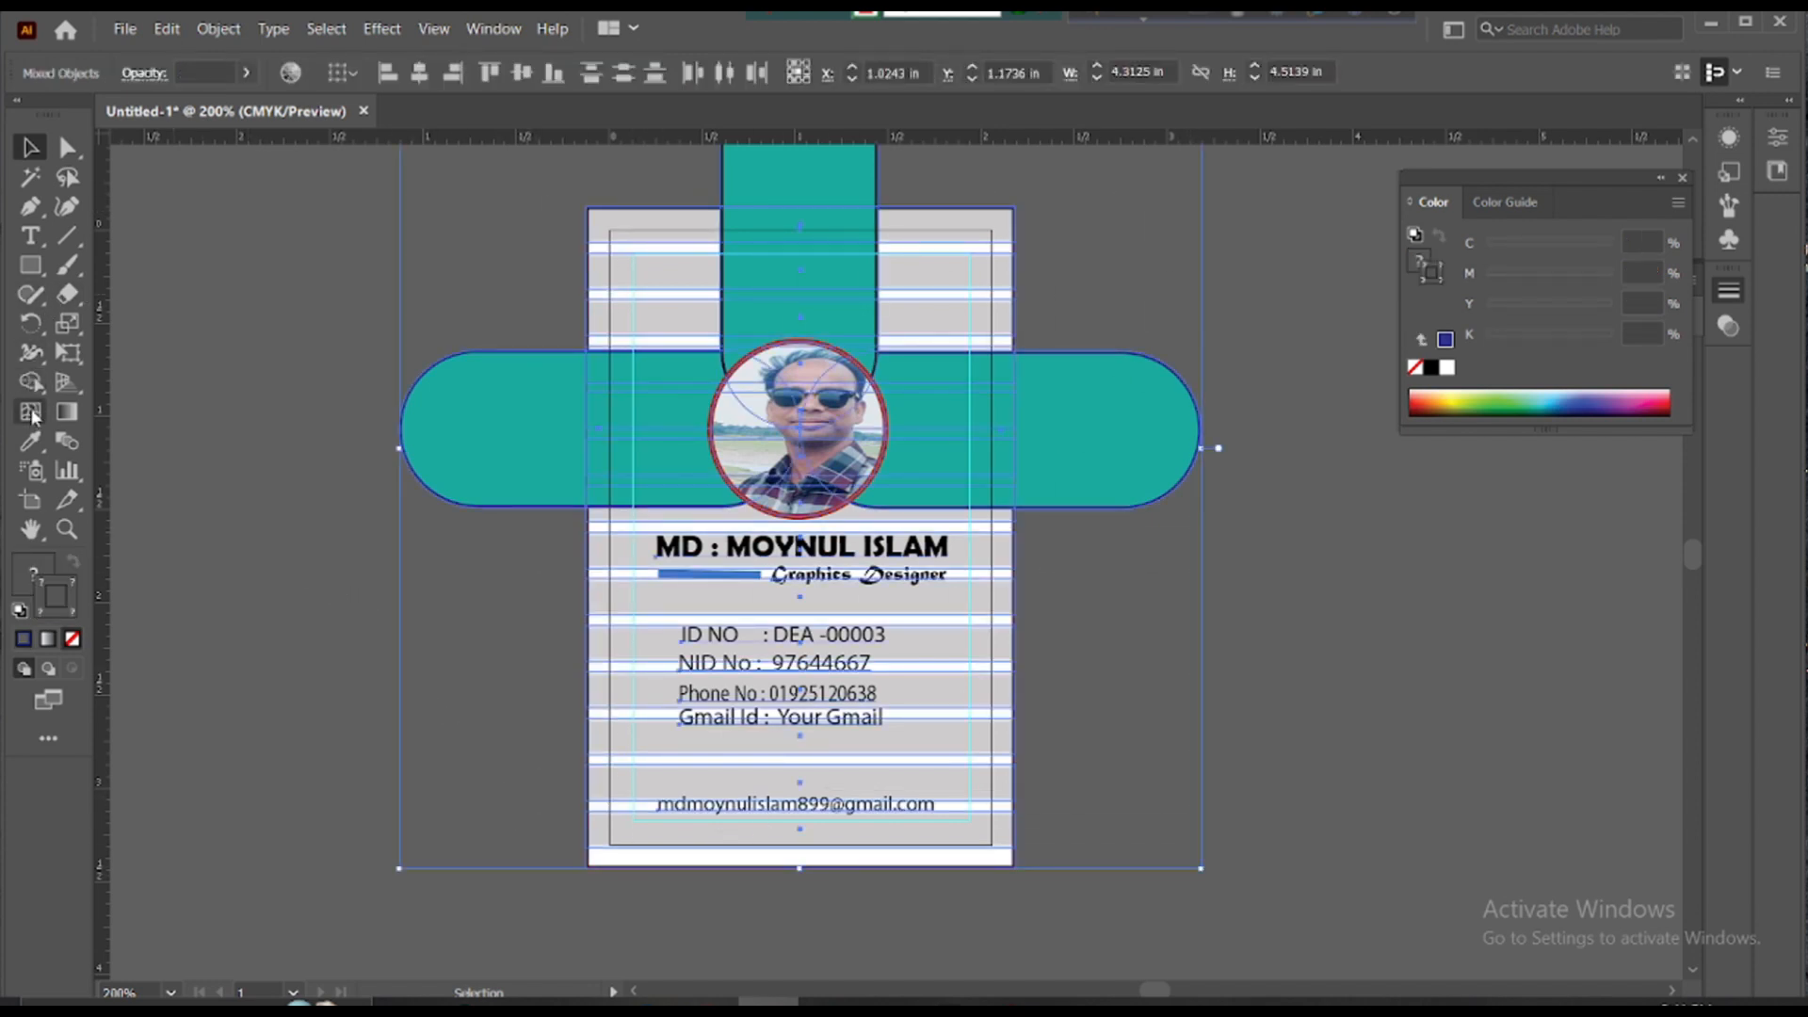
{"action": "left_click", "coordinate": [31, 382]}
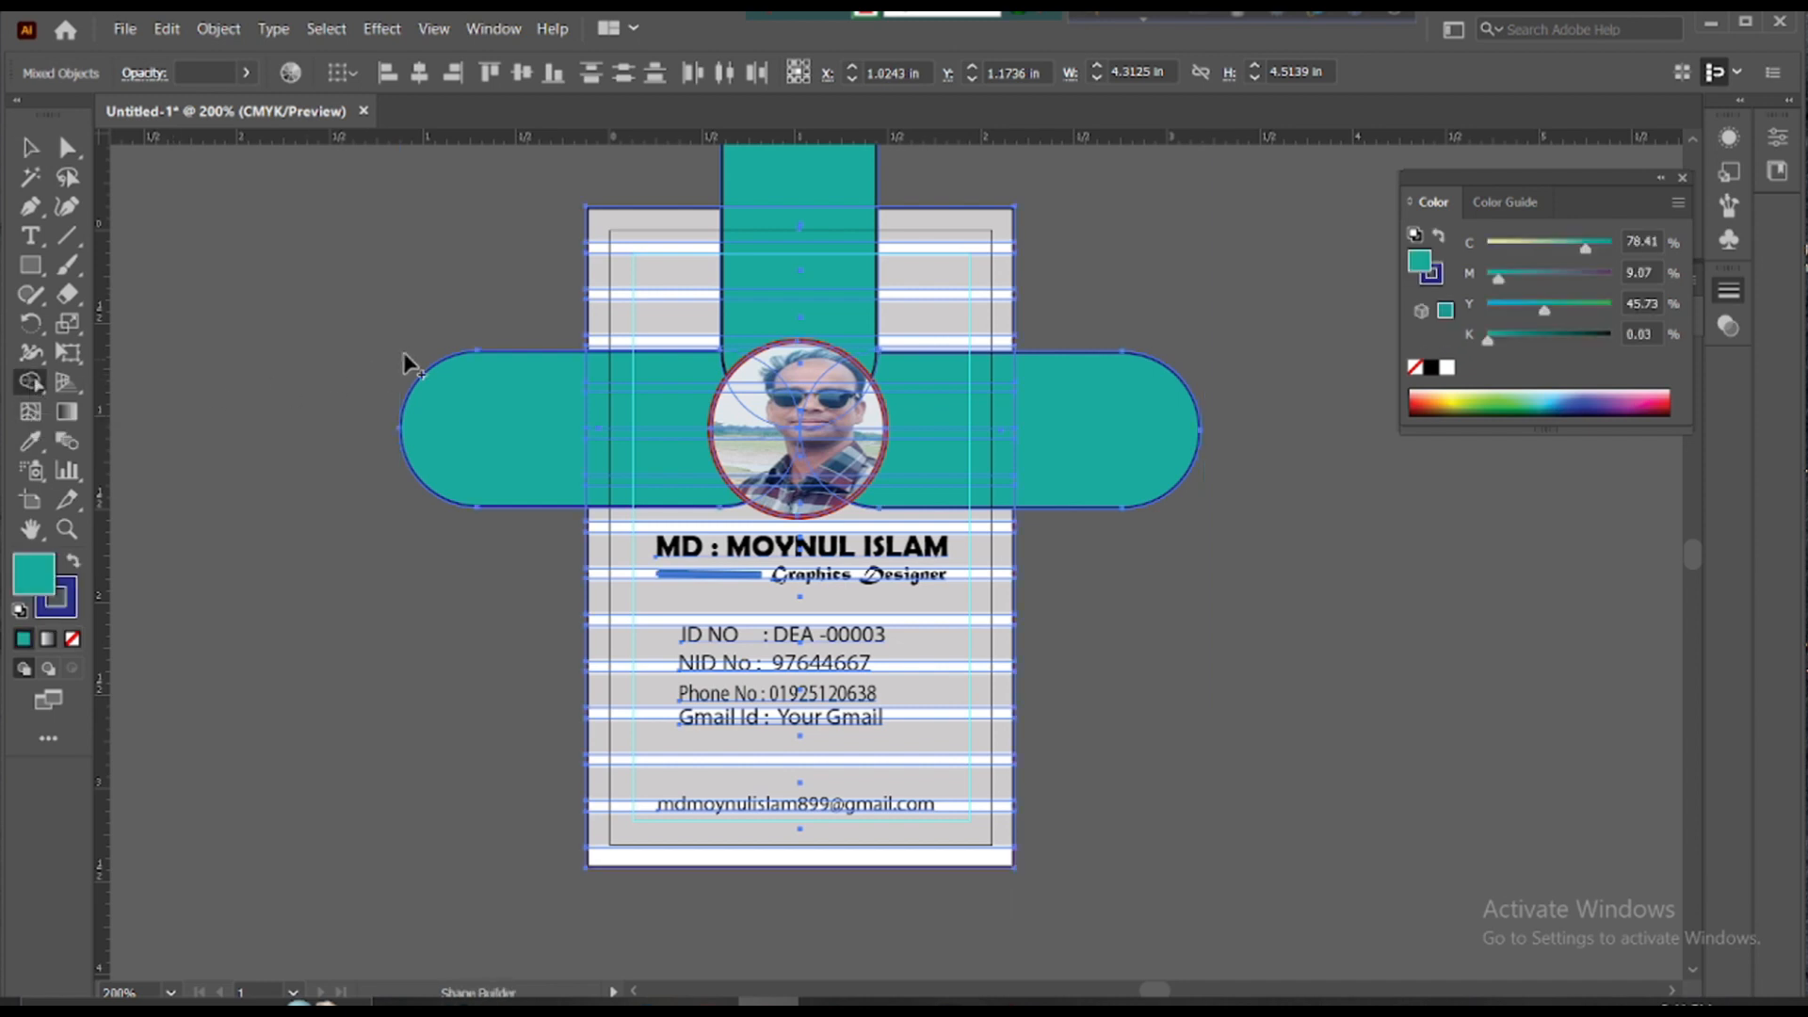
{"action": "left_click", "coordinate": [509, 369], "text": "alt"}
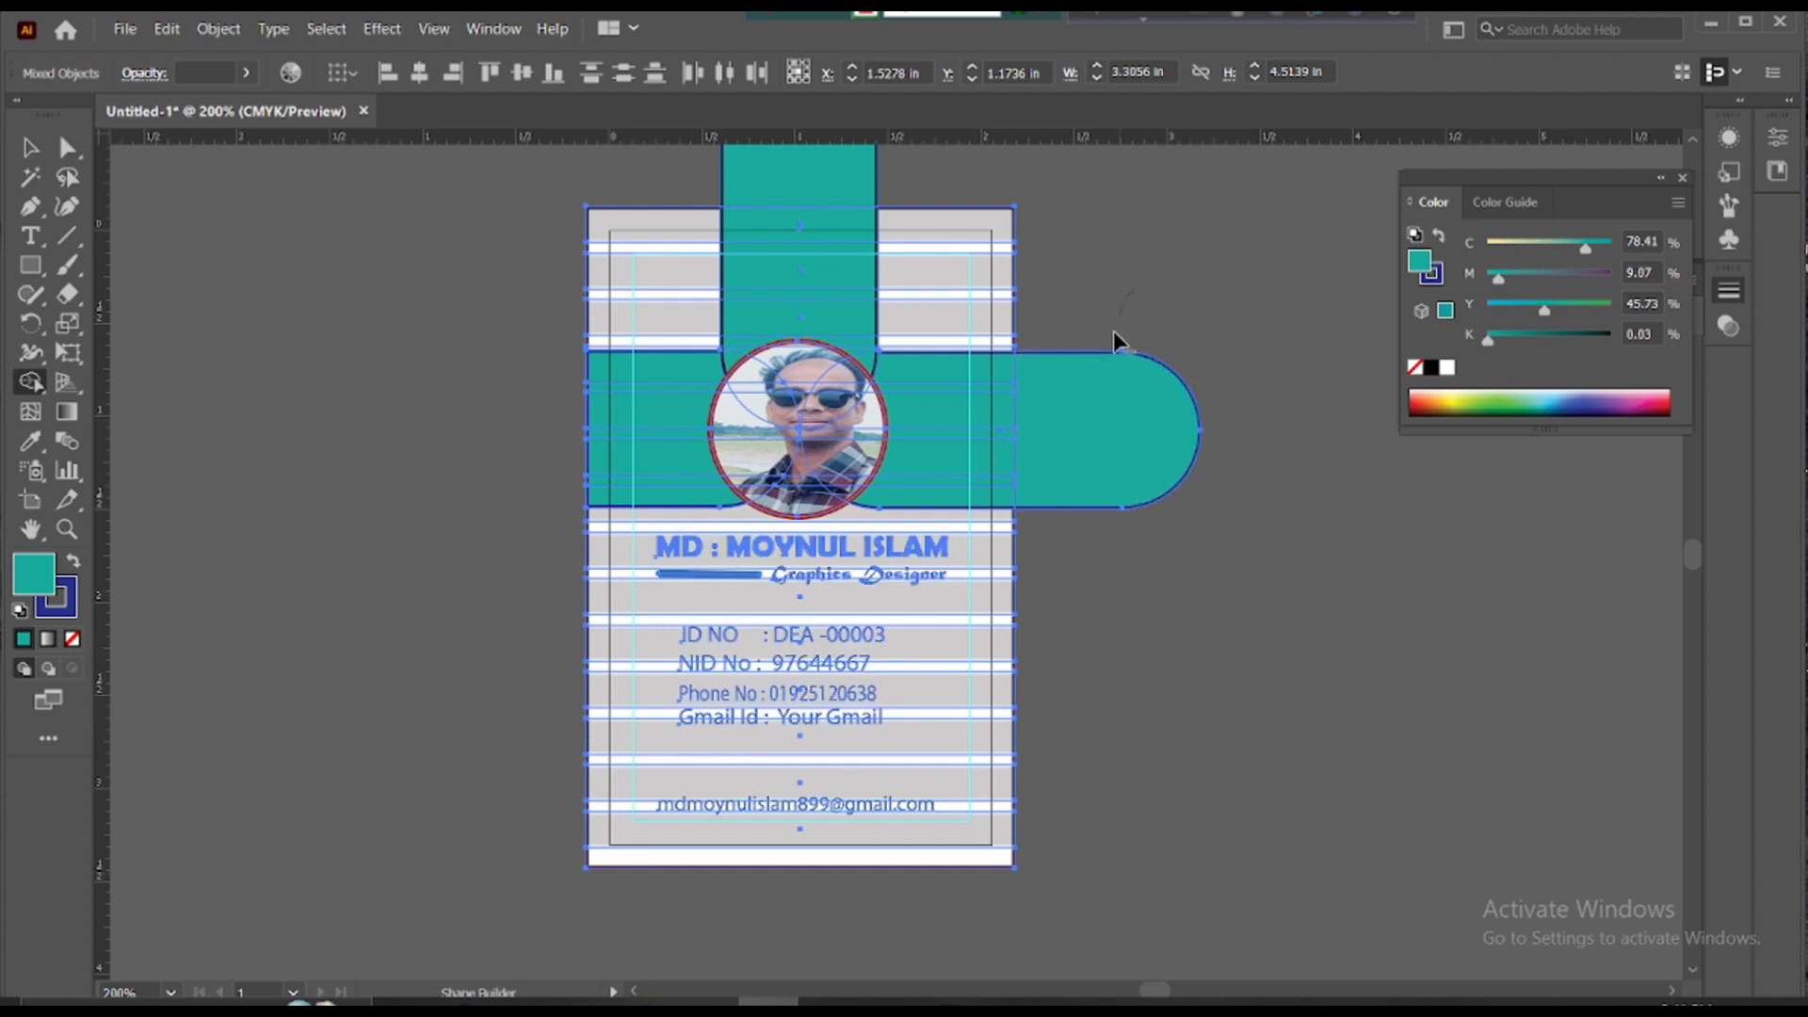
{"action": "left_click", "coordinate": [1070, 399], "text": "alt"}
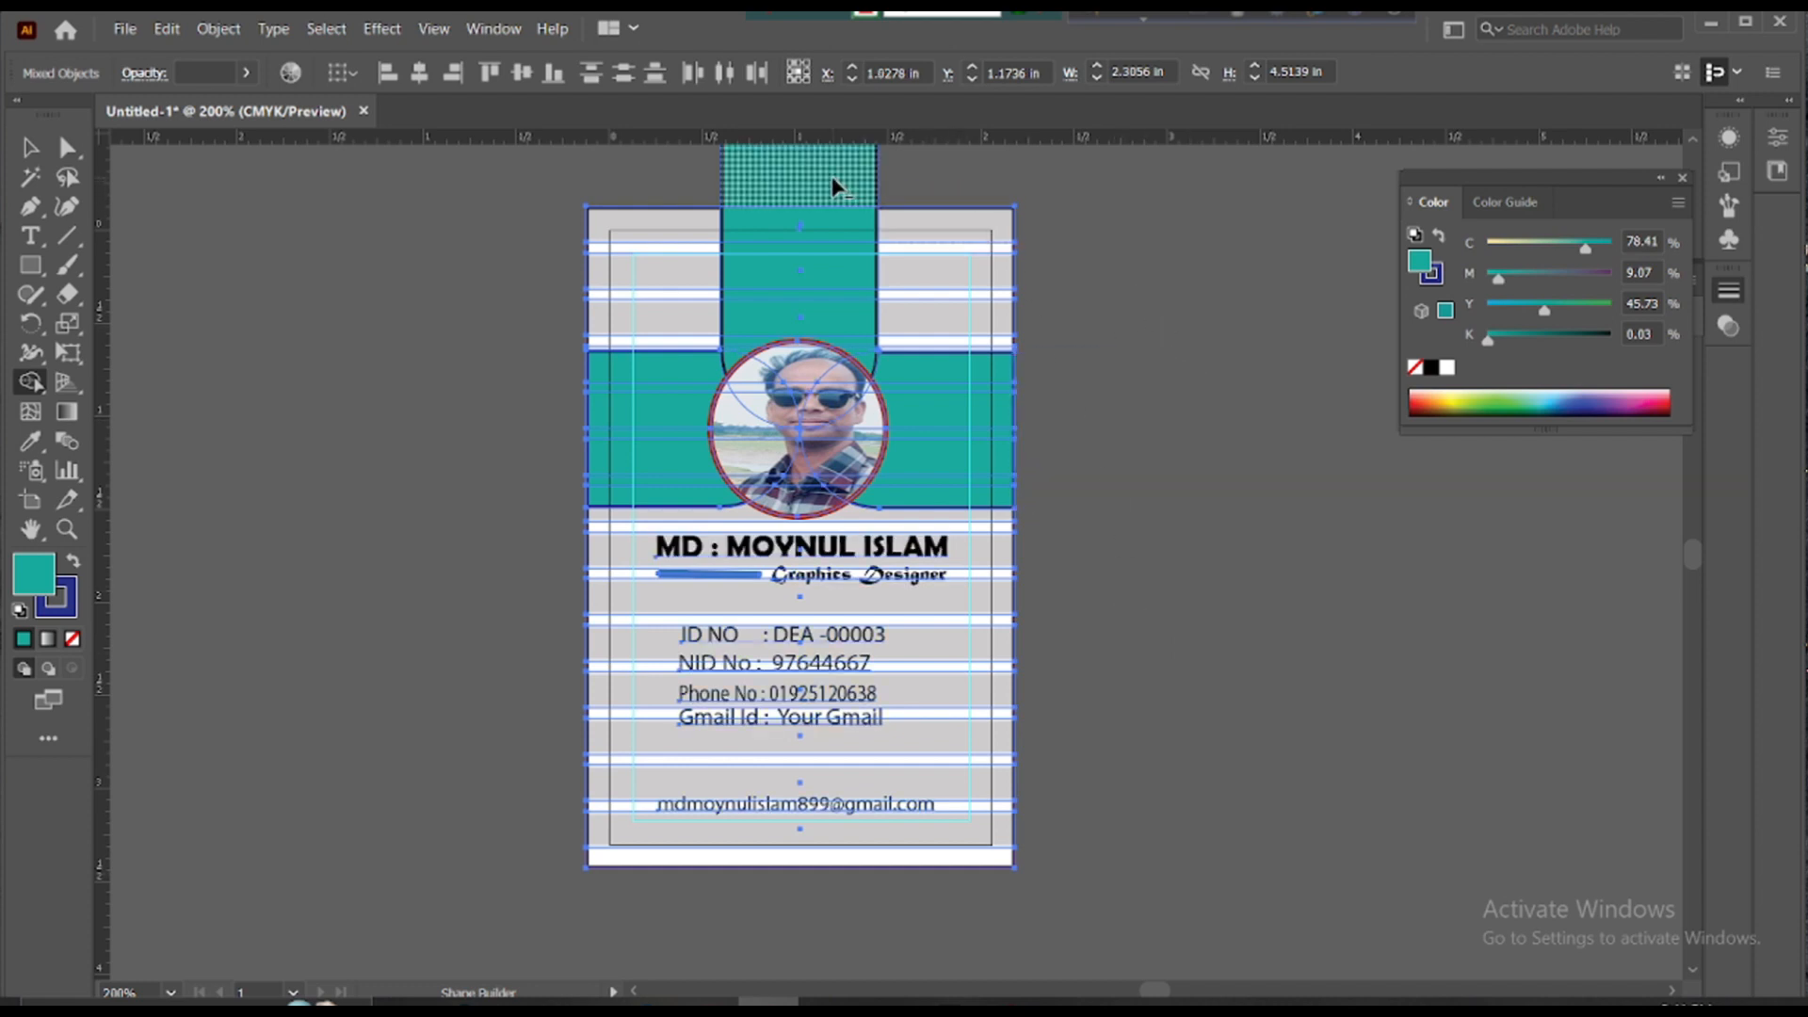
{"action": "left_click", "coordinate": [721, 183], "text": "alt"}
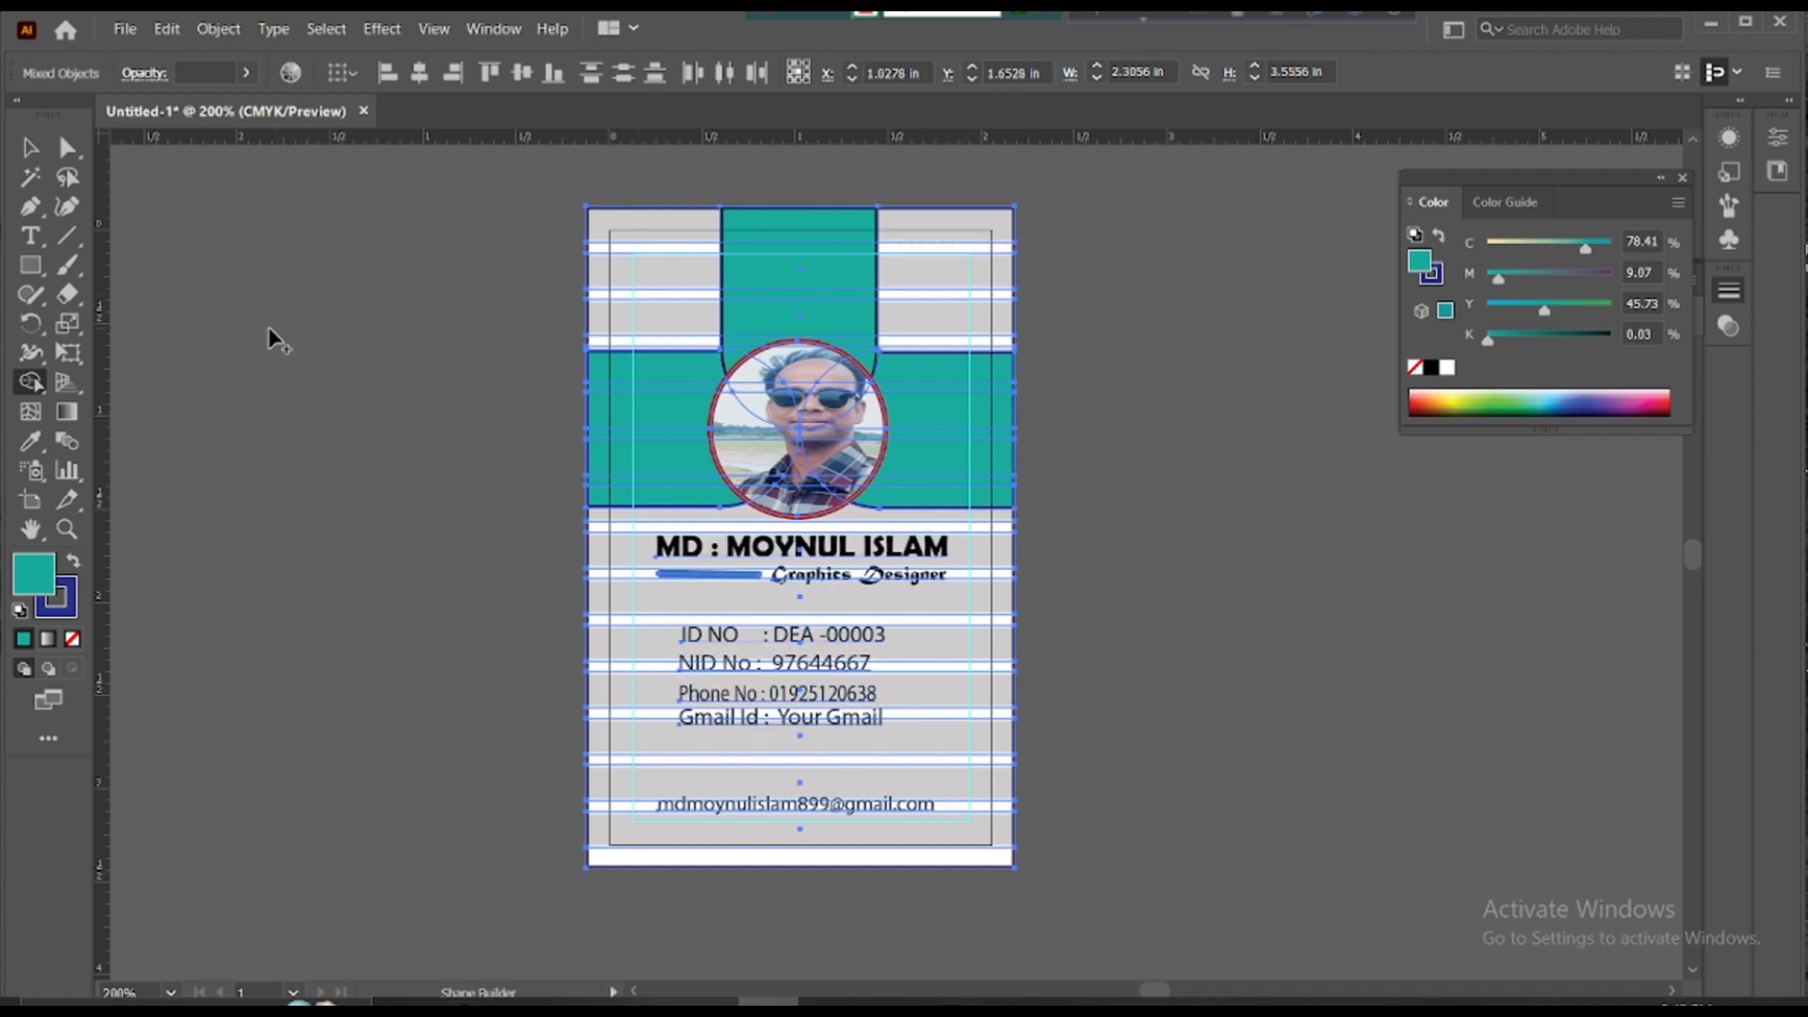
{"action": "left_click", "coordinate": [29, 148]}
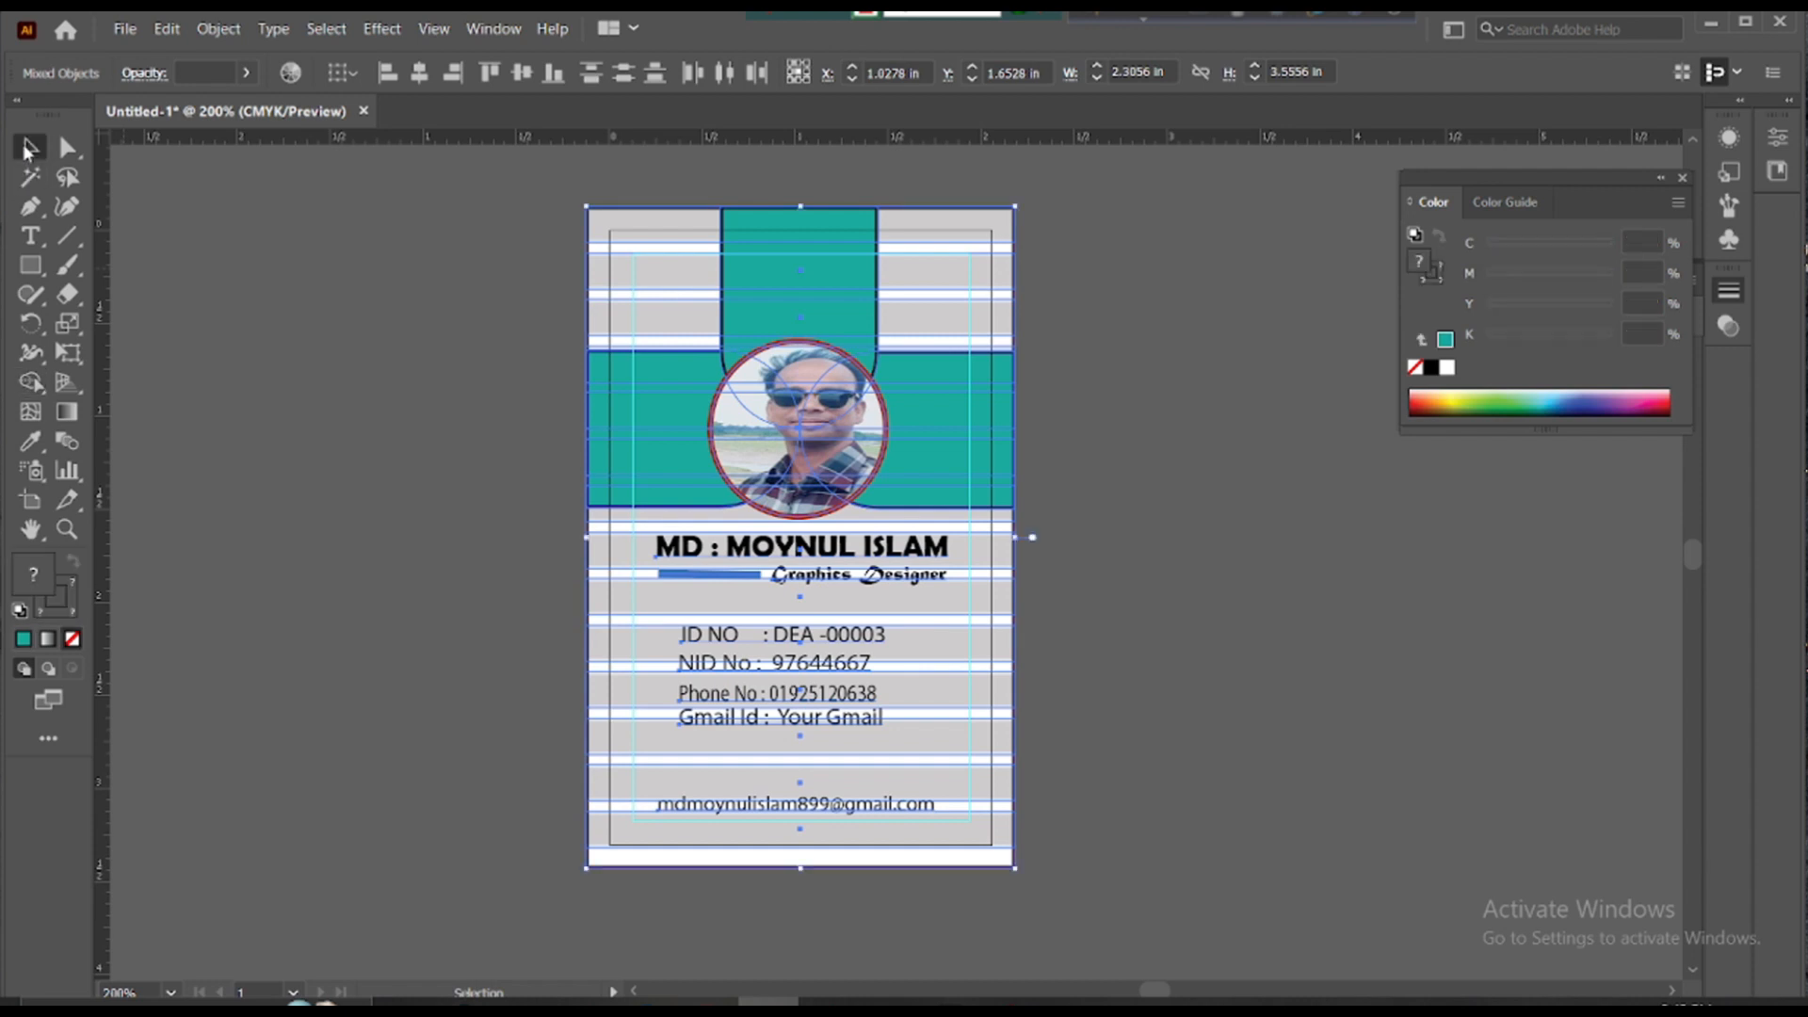
{"action": "left_click", "coordinate": [336, 319]}
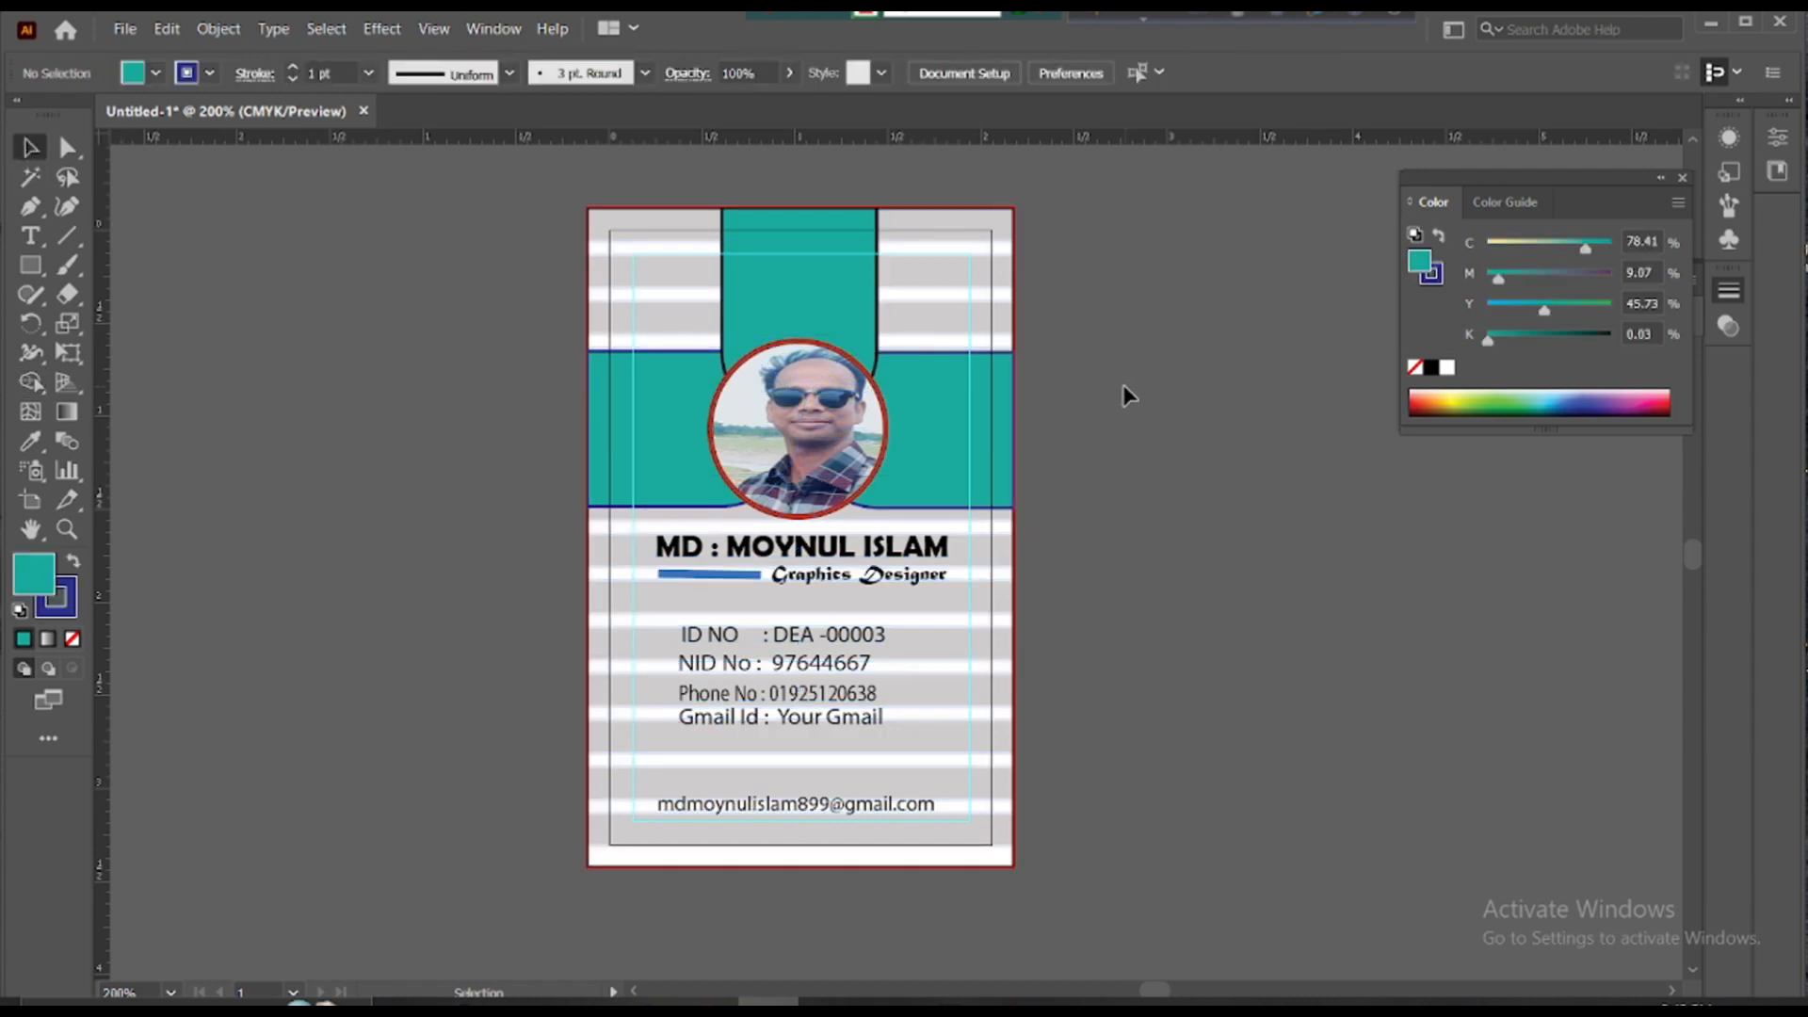
- Group all the card objects and try moving them, then undo the move and grouping
{"action": "scroll", "coordinate": [1125, 393], "scroll_direction": "up", "scroll_amount": 3}
{"action": "scroll", "coordinate": [1125, 393], "scroll_direction": "down", "scroll_amount": 2}
{"action": "scroll", "coordinate": [1123, 393], "scroll_direction": "up", "scroll_amount": 2}
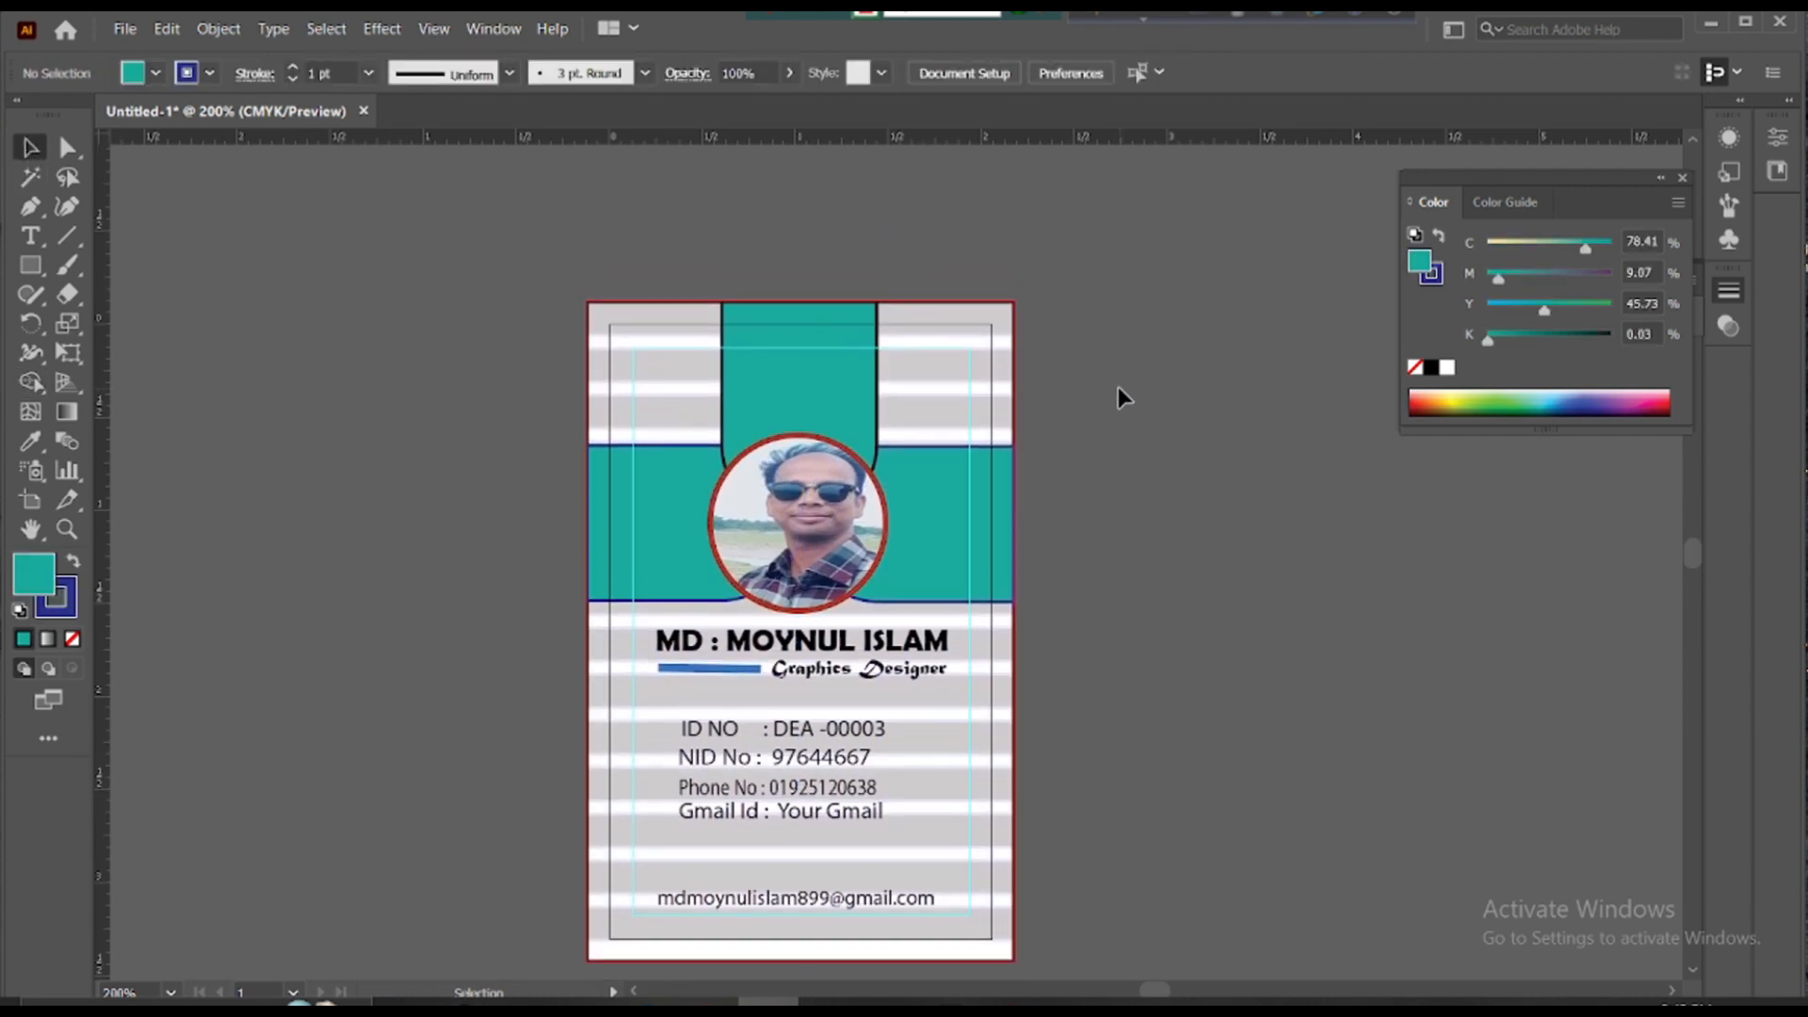
{"action": "scroll", "coordinate": [1123, 394], "scroll_direction": "down", "scroll_amount": 3}
{"action": "scroll", "coordinate": [1123, 396], "scroll_direction": "up", "scroll_amount": 1}
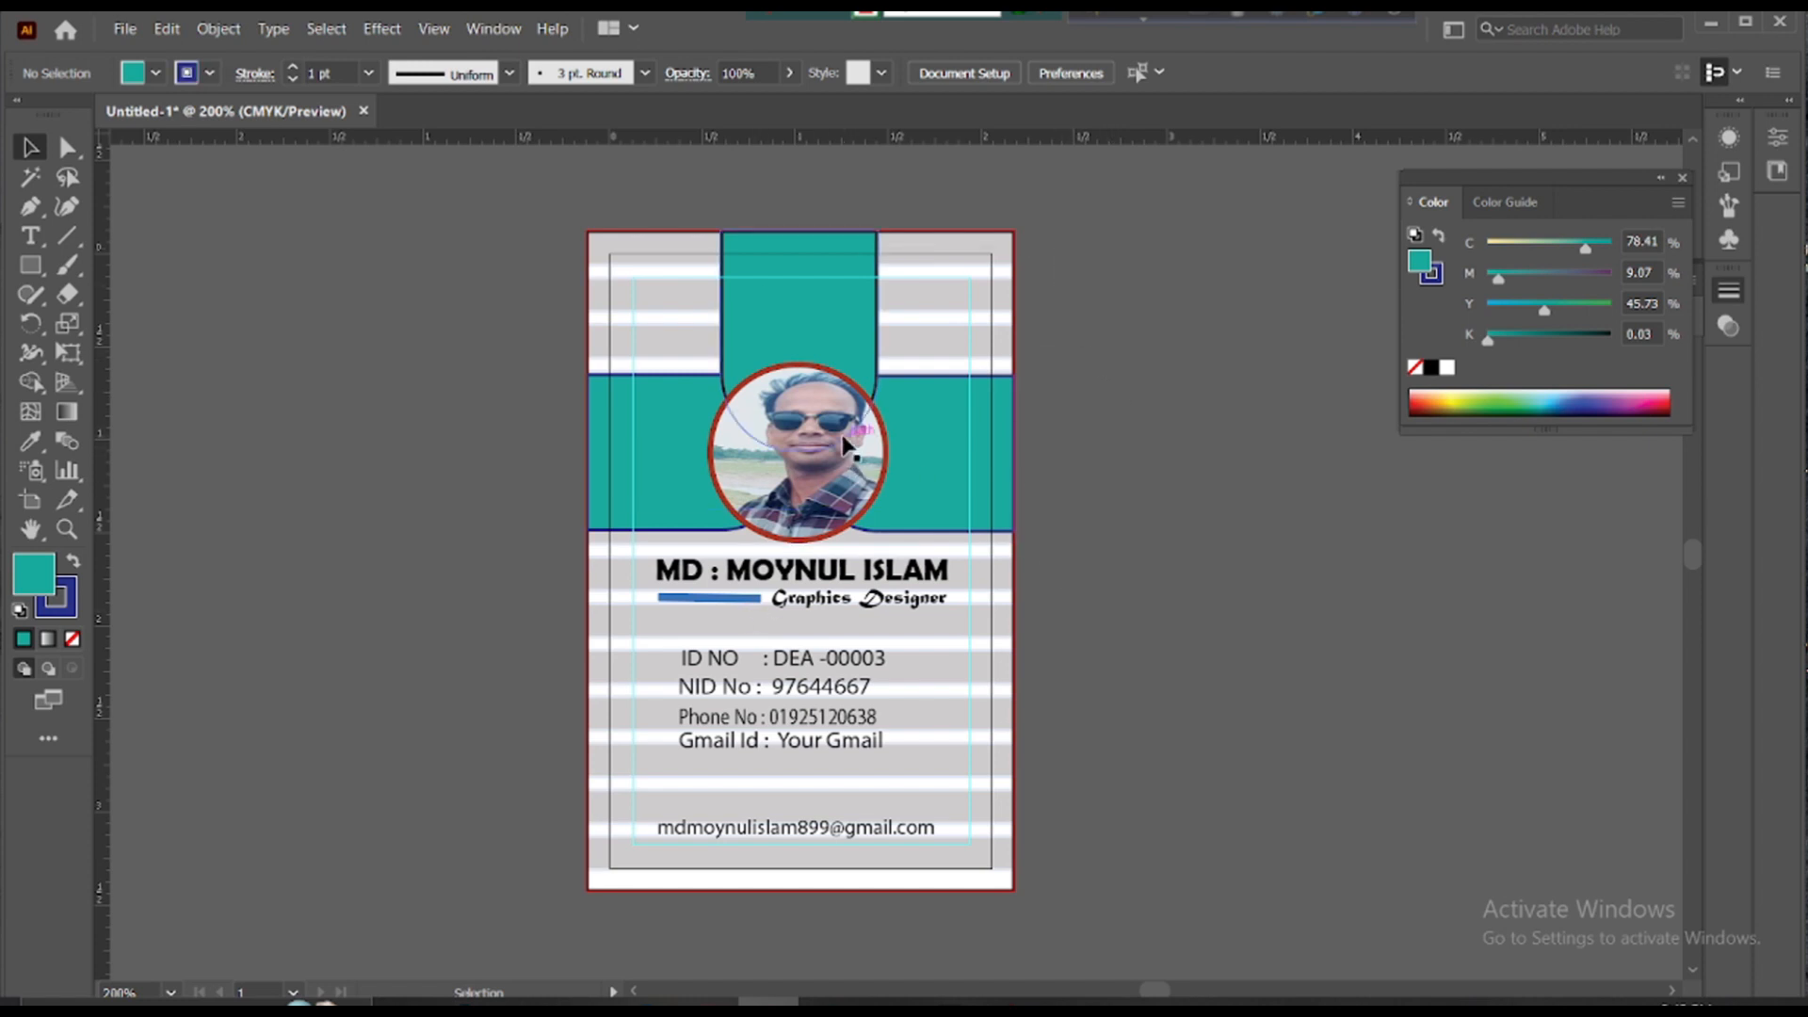
{"action": "left_click_drag", "start_coordinate": [1068, 311], "coordinate": [613, 781]}
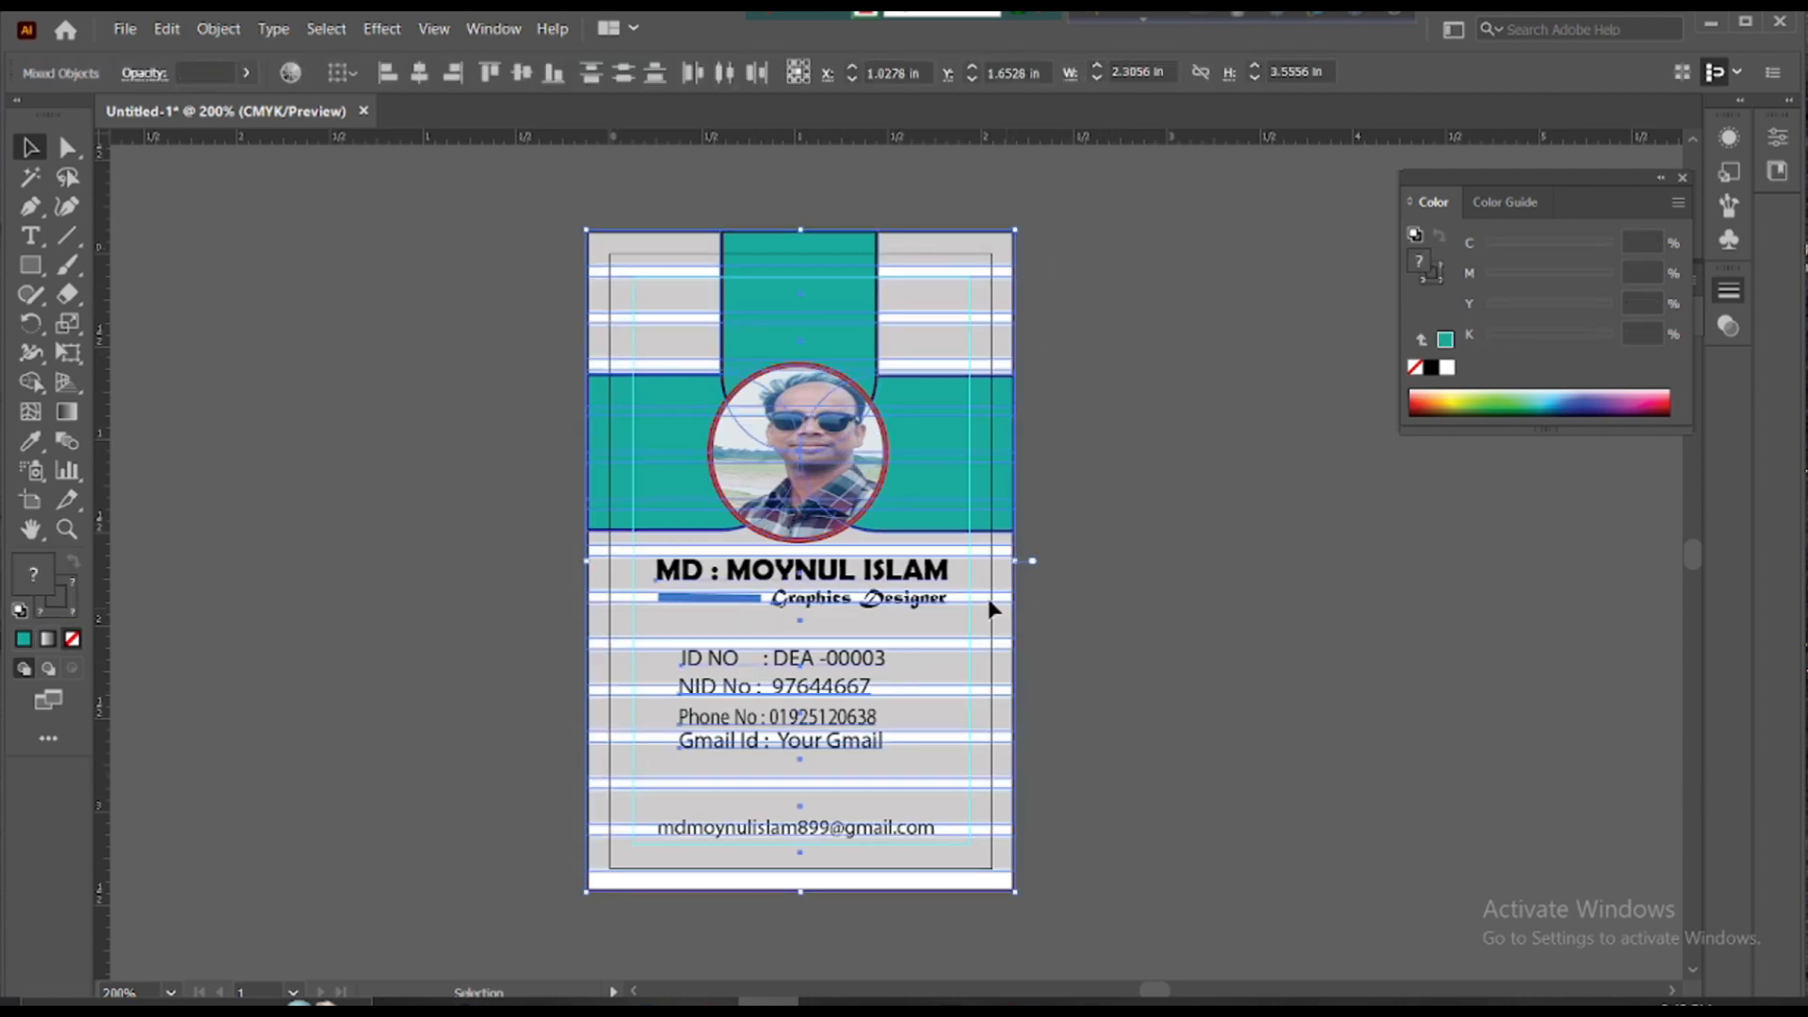
{"action": "left_click", "coordinate": [1038, 279]}
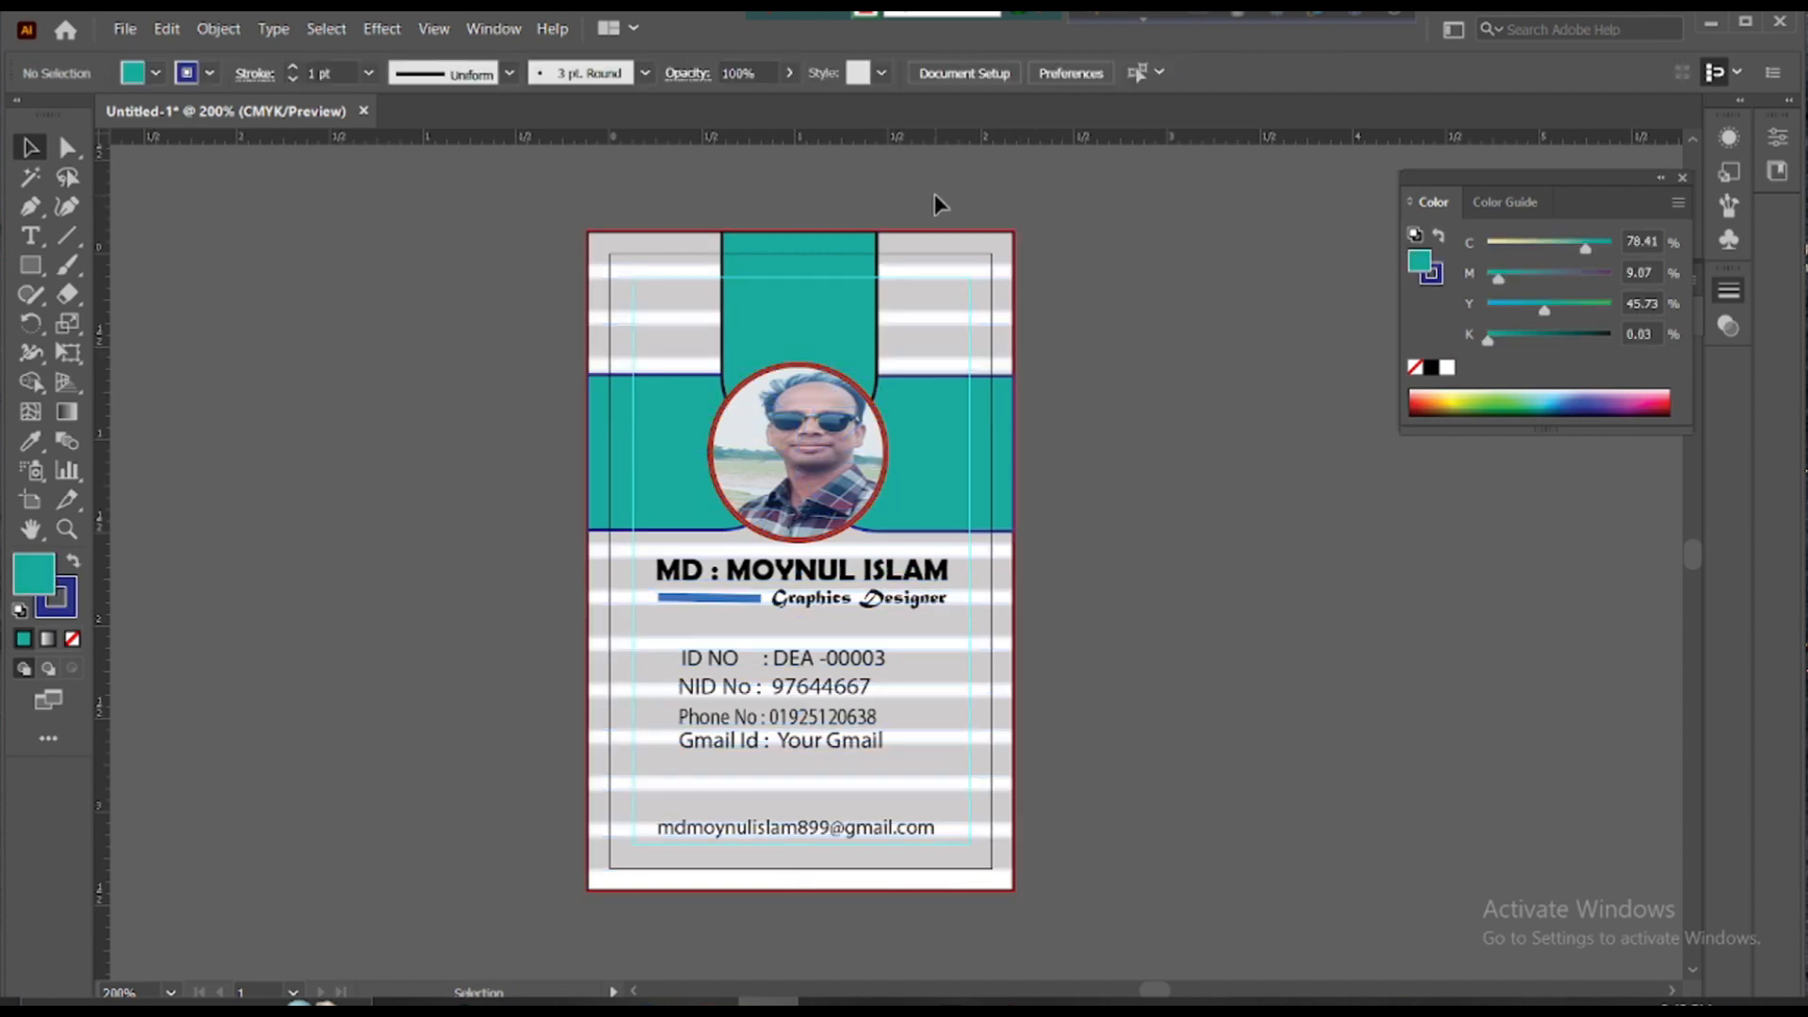
{"action": "key", "text": "ctrl+a"}
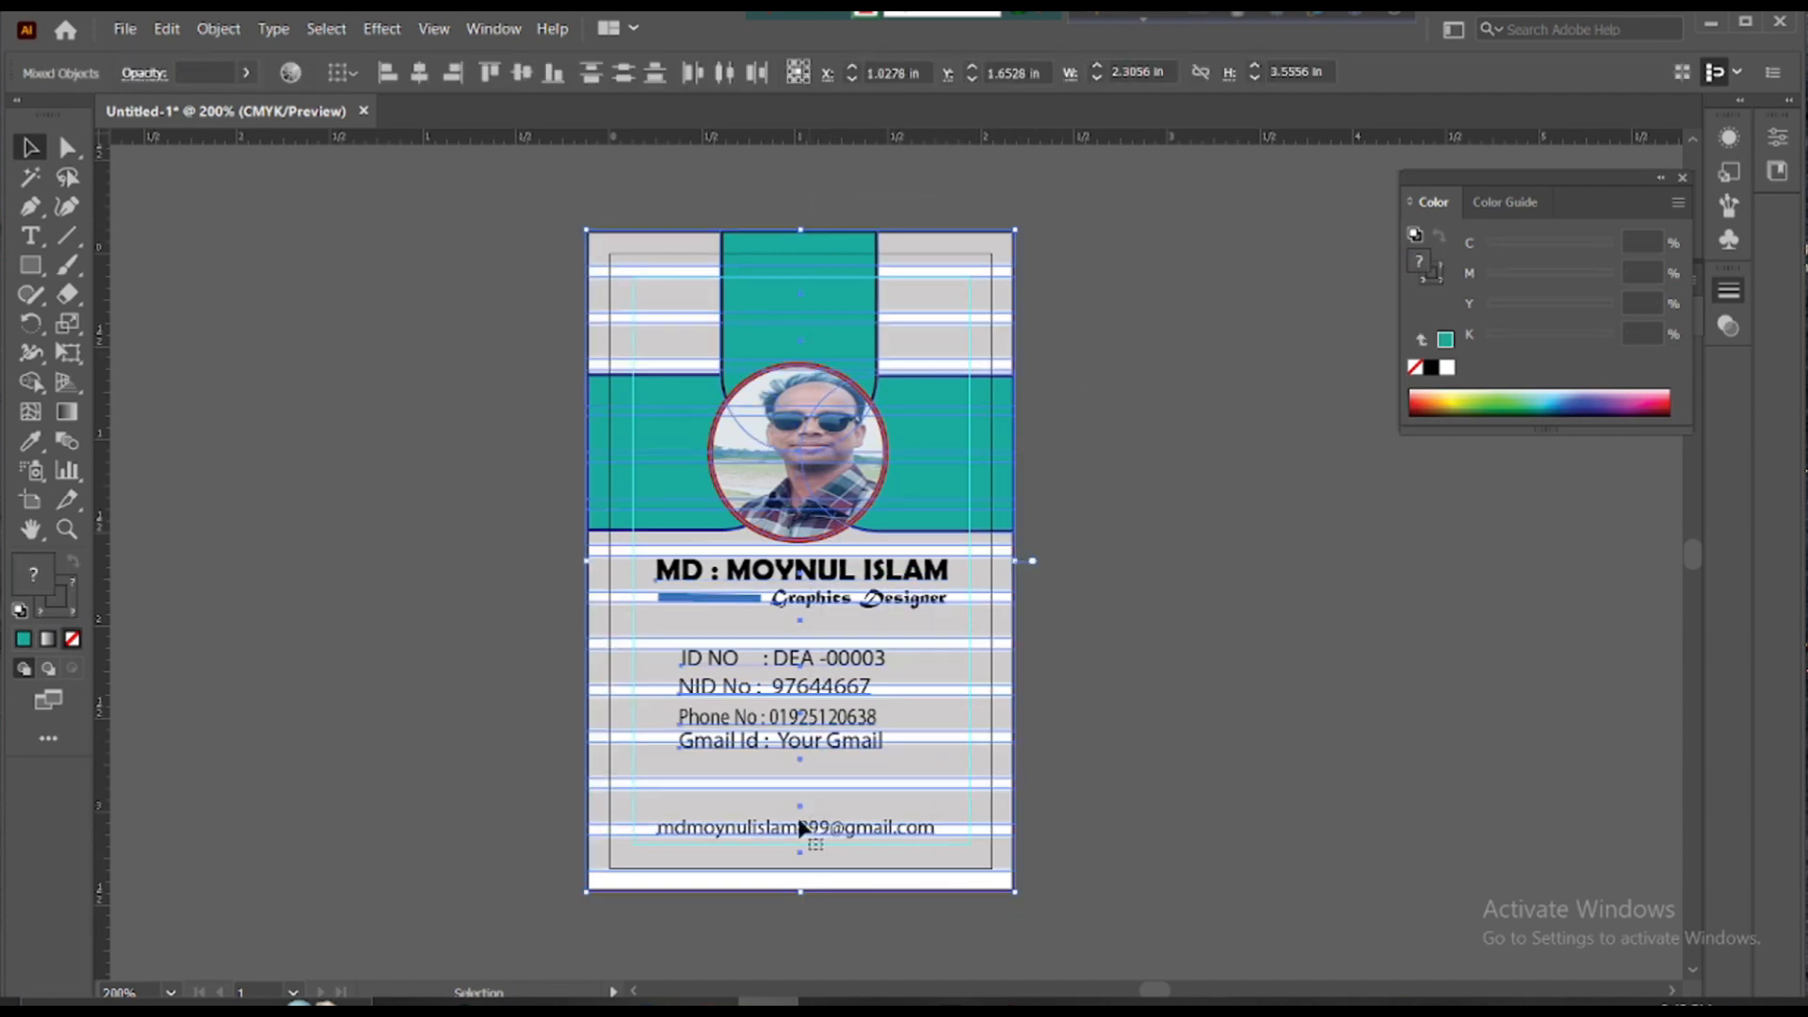
{"action": "right_click", "coordinate": [766, 608]}
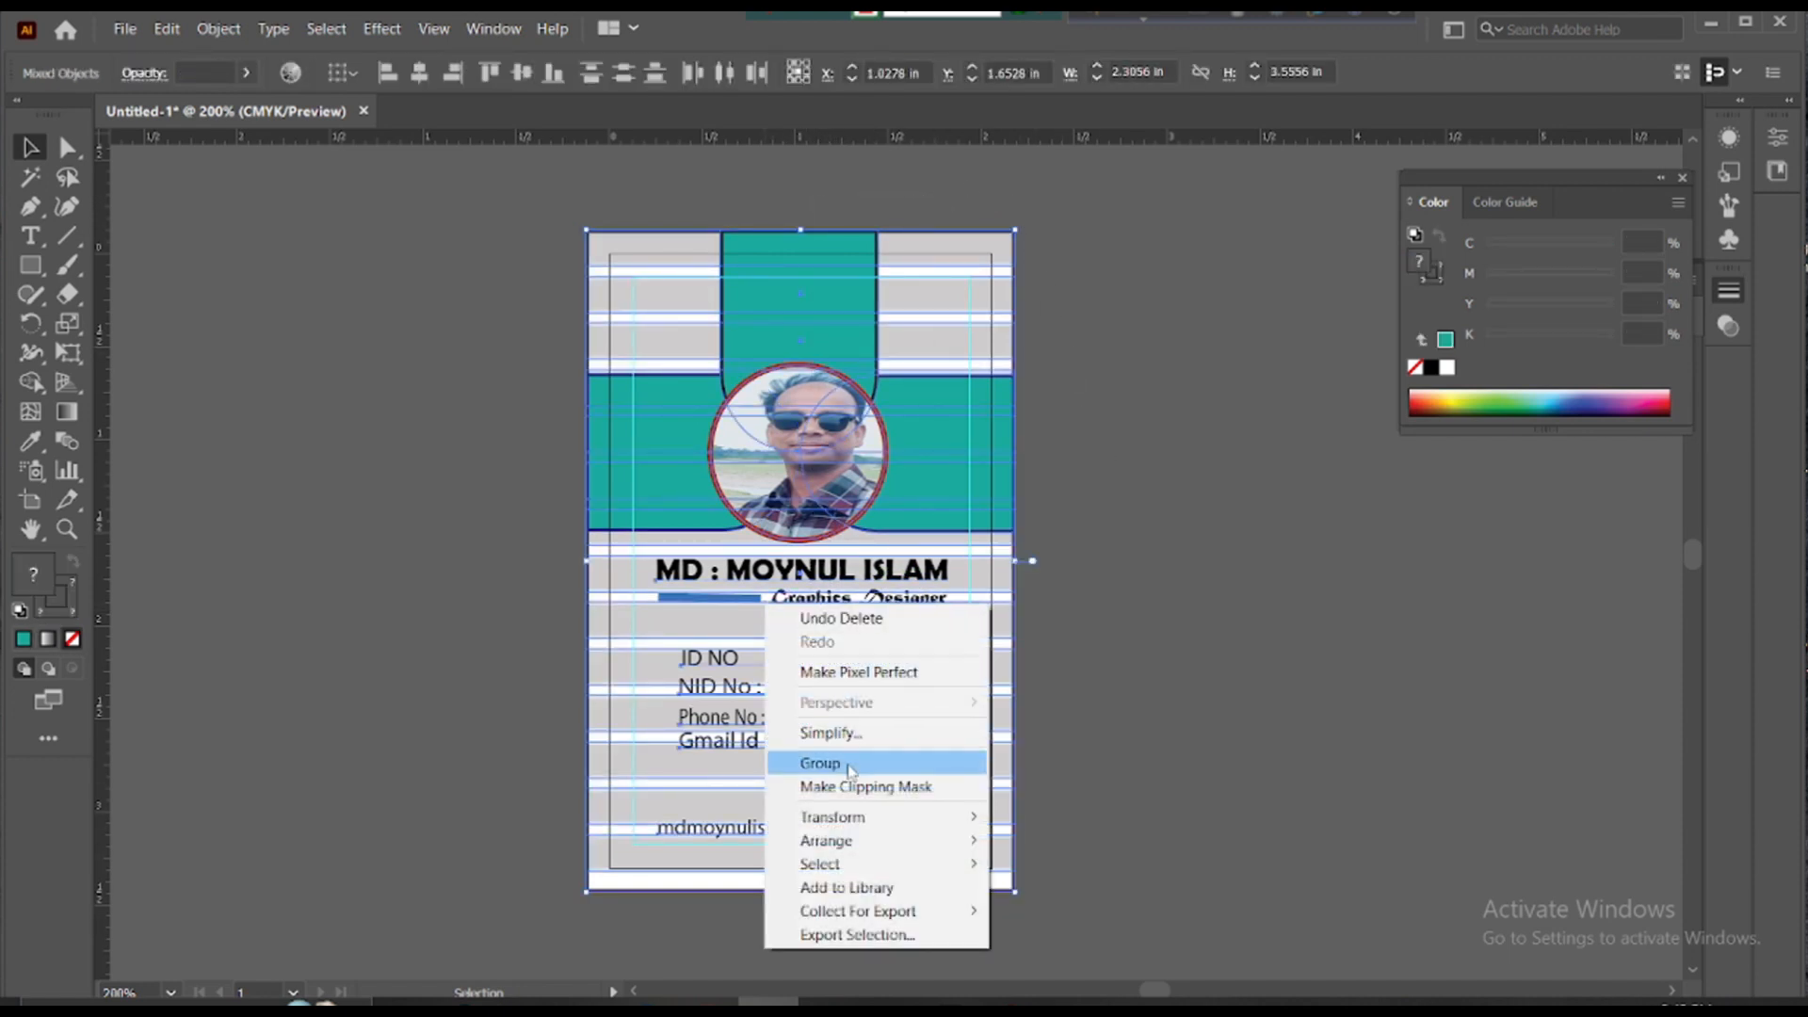
{"action": "left_click", "coordinate": [824, 763]}
{"action": "left_click", "coordinate": [1083, 585]}
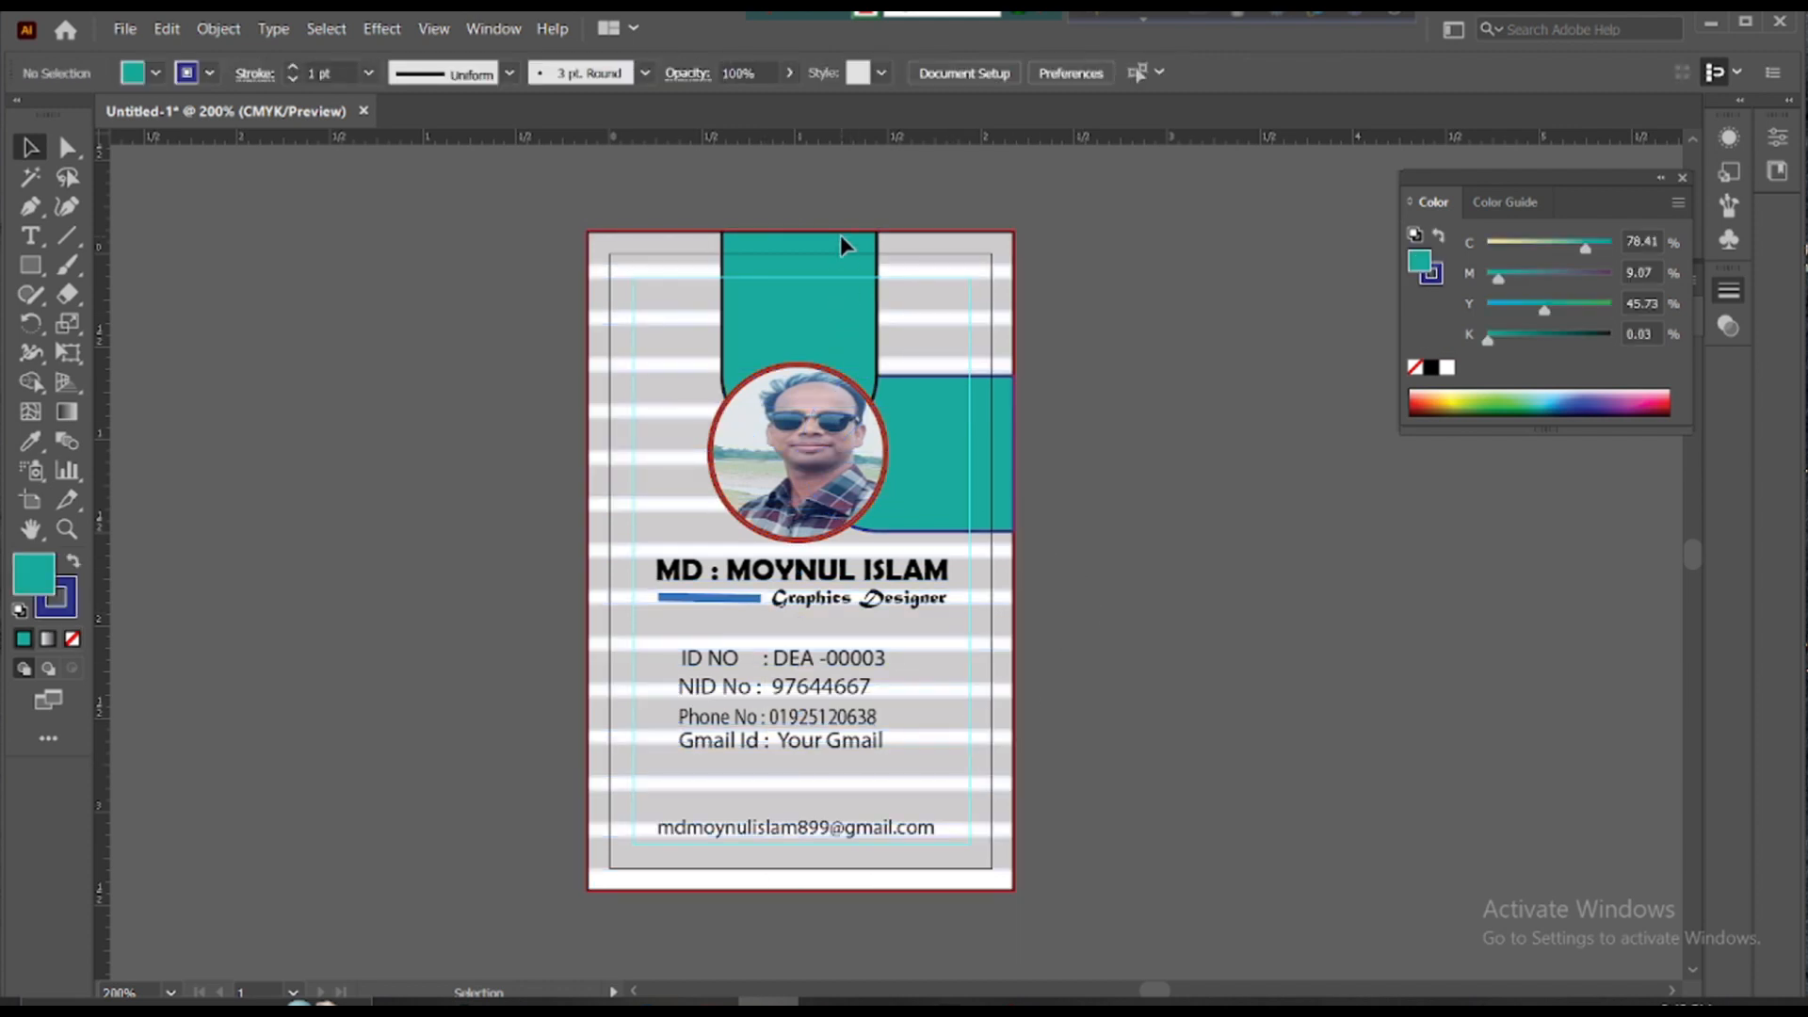
{"action": "mouse_move", "coordinate": [843, 243]}
{"action": "left_mouse_down"}
{"action": "mouse_move", "coordinate": [859, 245]}
{"action": "mouse_move", "coordinate": [841, 245]}
{"action": "left_mouse_up"}
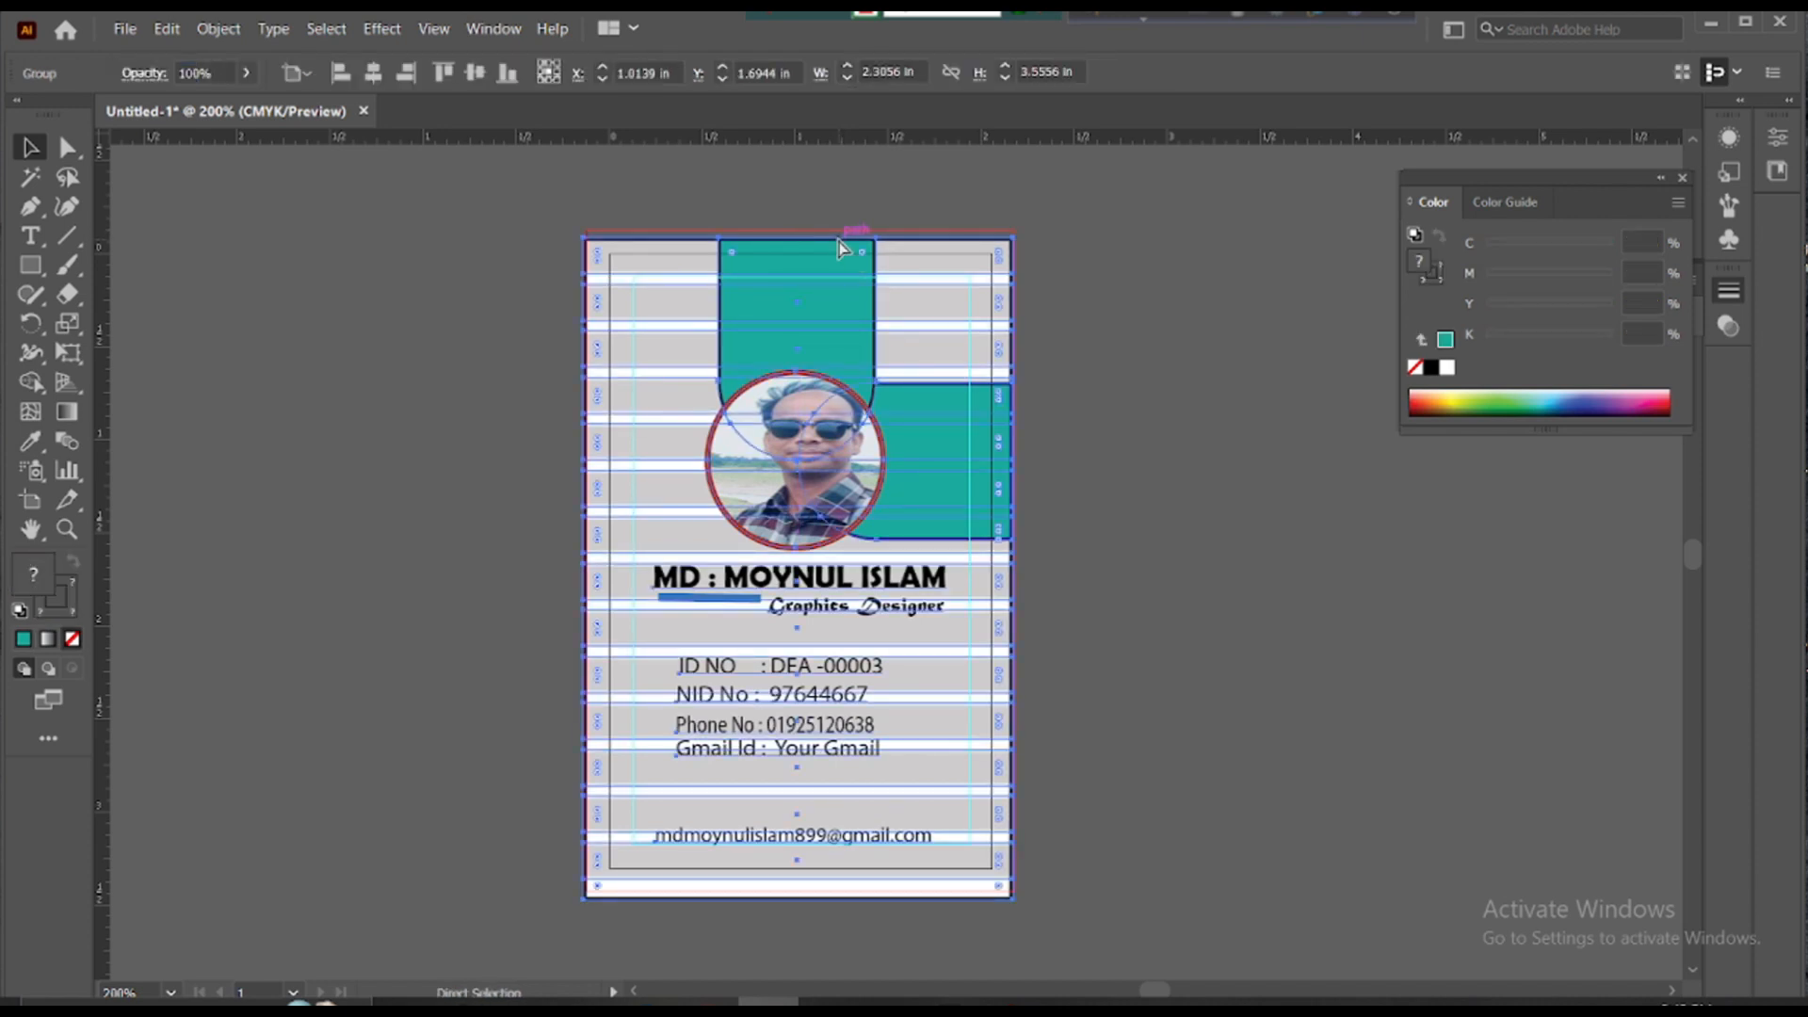
{"action": "key", "text": "ctrl+z"}
{"action": "key", "text": "ctrl+z"}
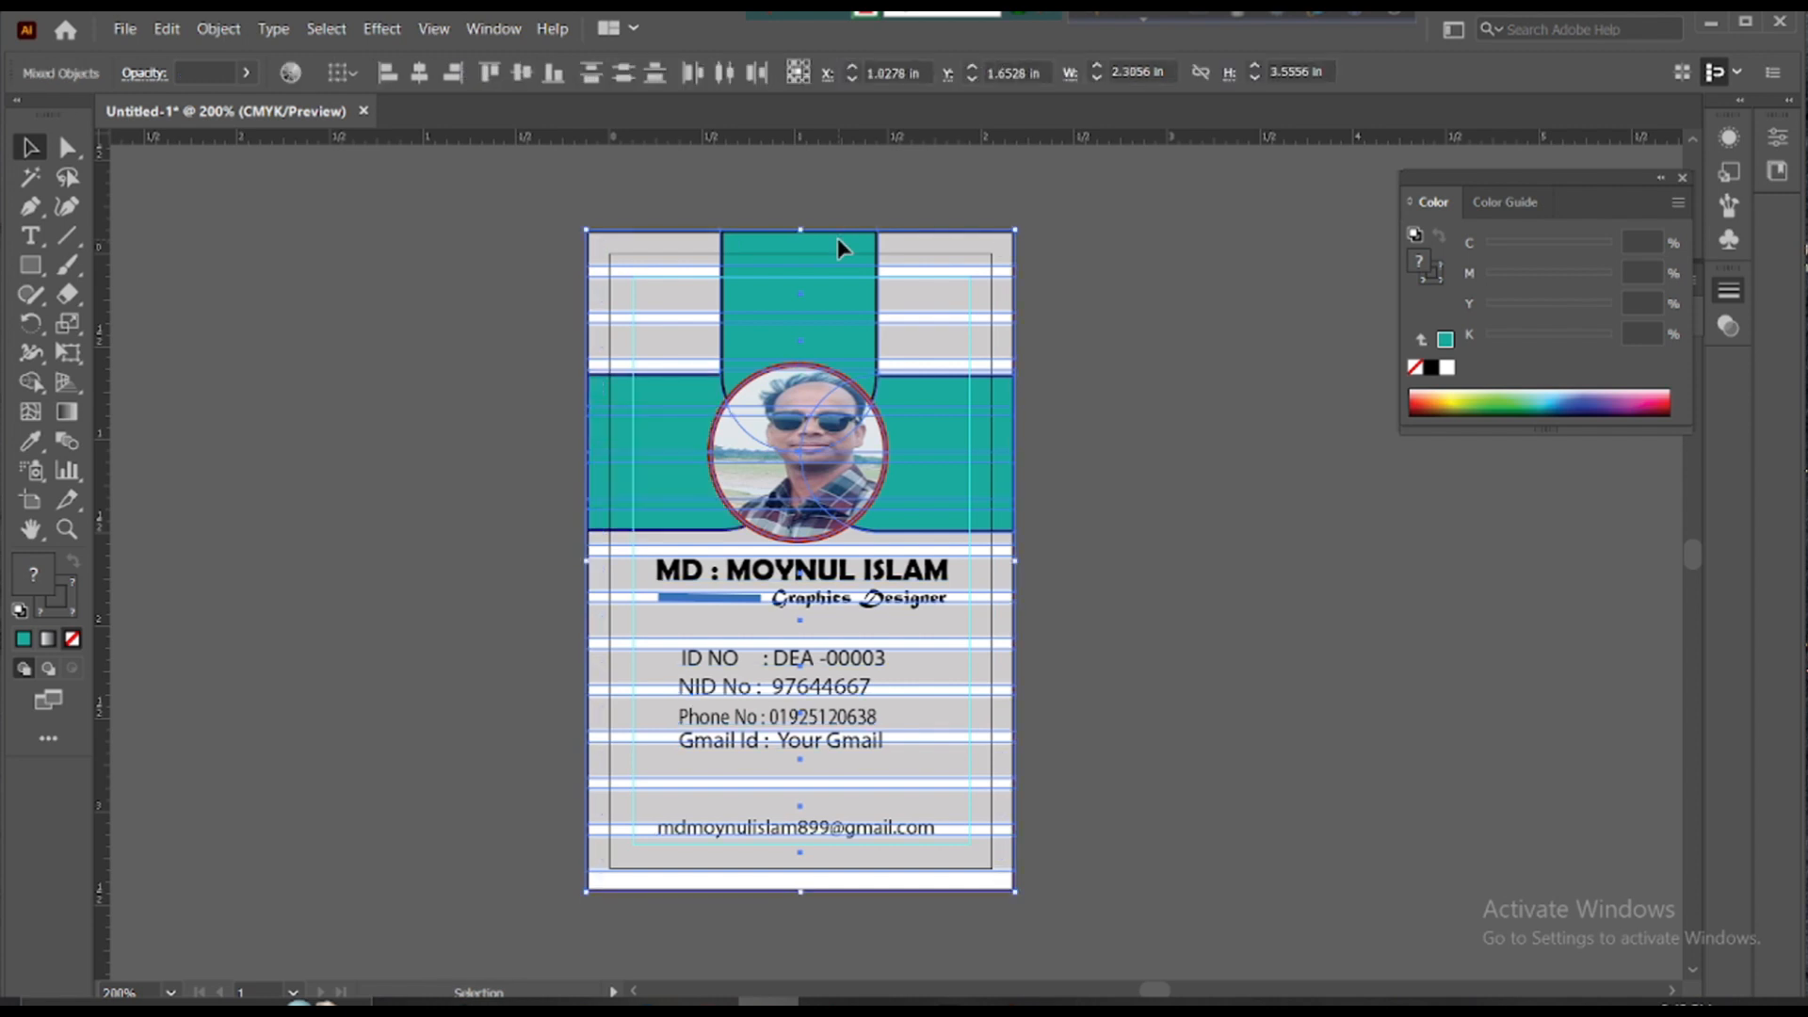
{"action": "left_click", "coordinate": [1141, 267]}
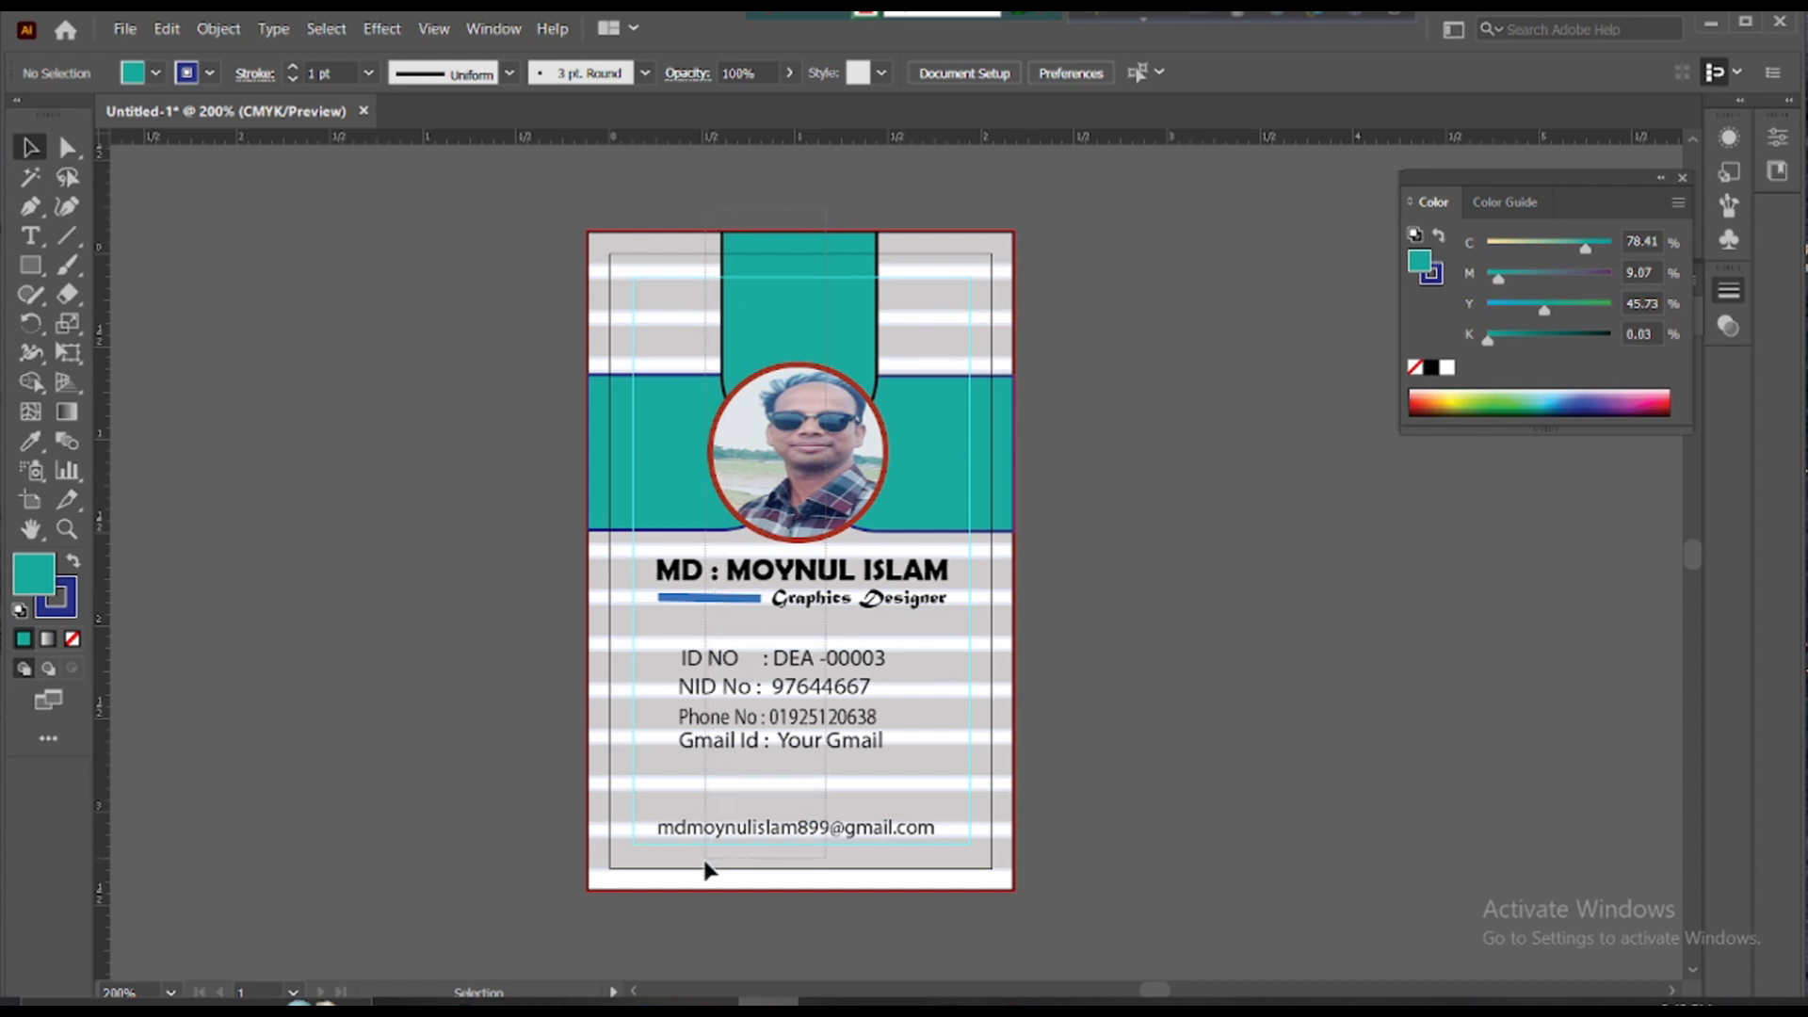
- Regroup all card objects and drag the ID card slightly up and left
{"action": "key", "text": "ctrl+a"}
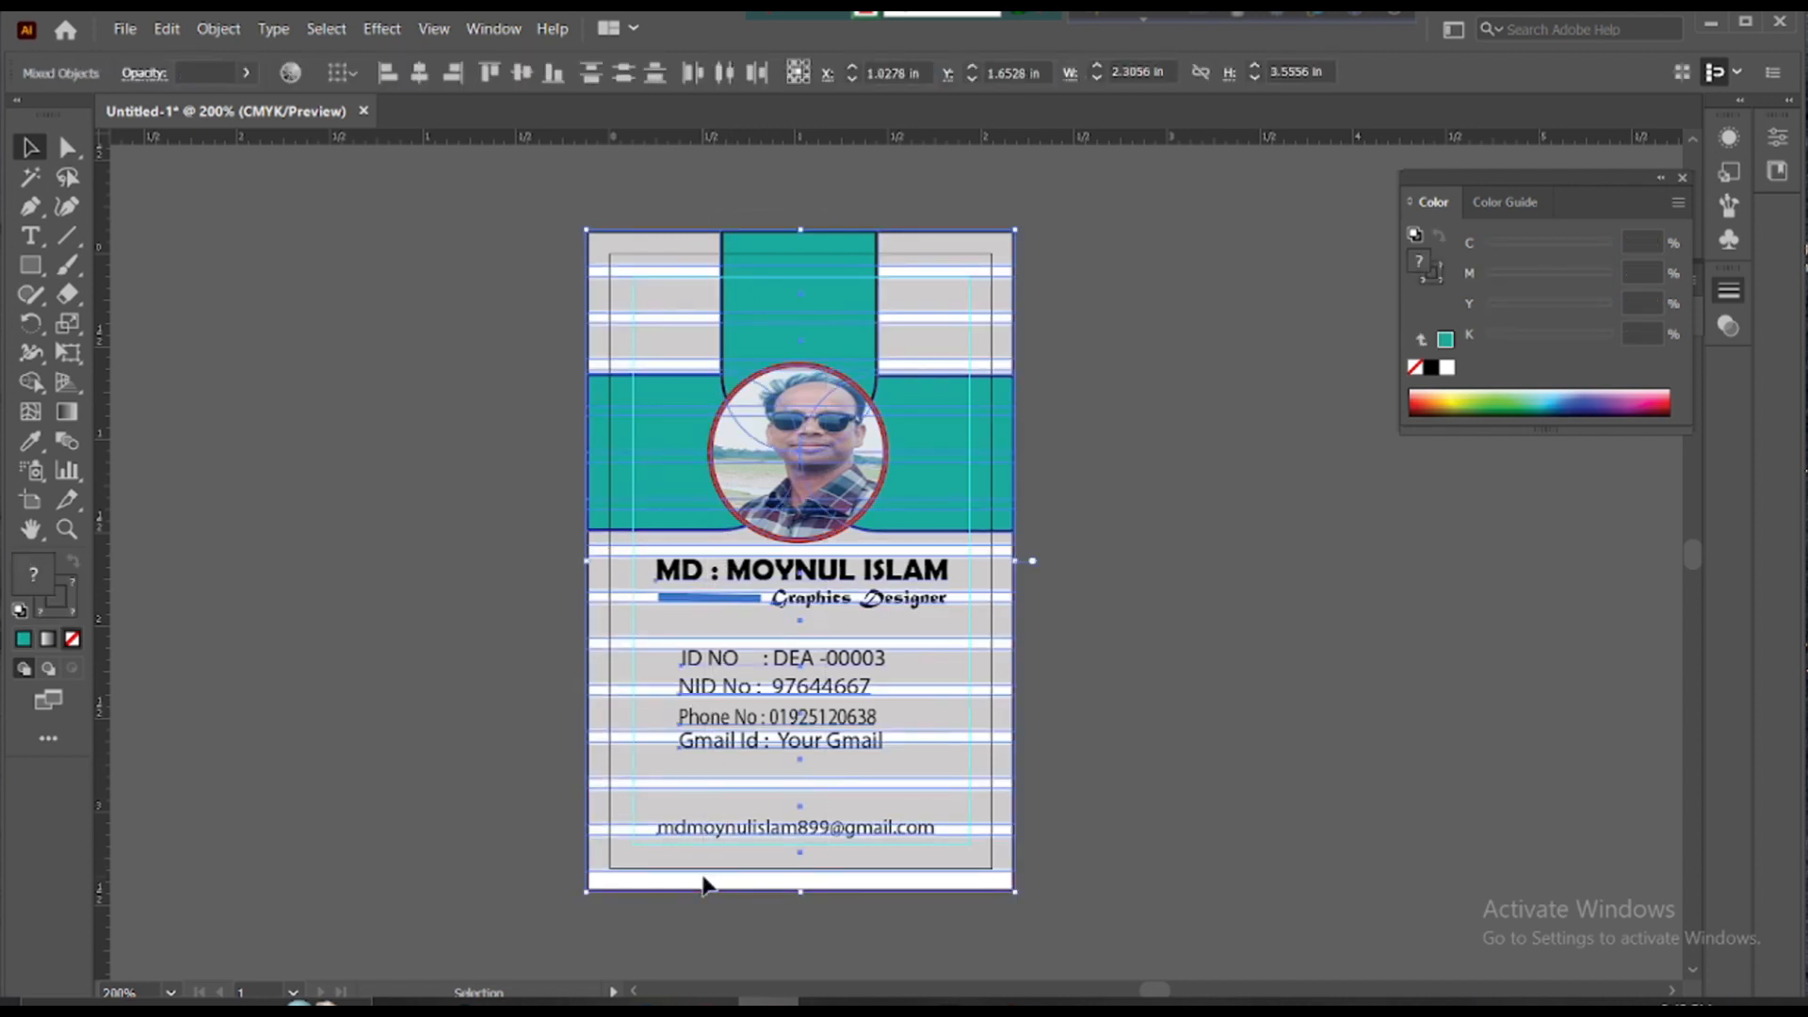
{"action": "right_click", "coordinate": [737, 446]}
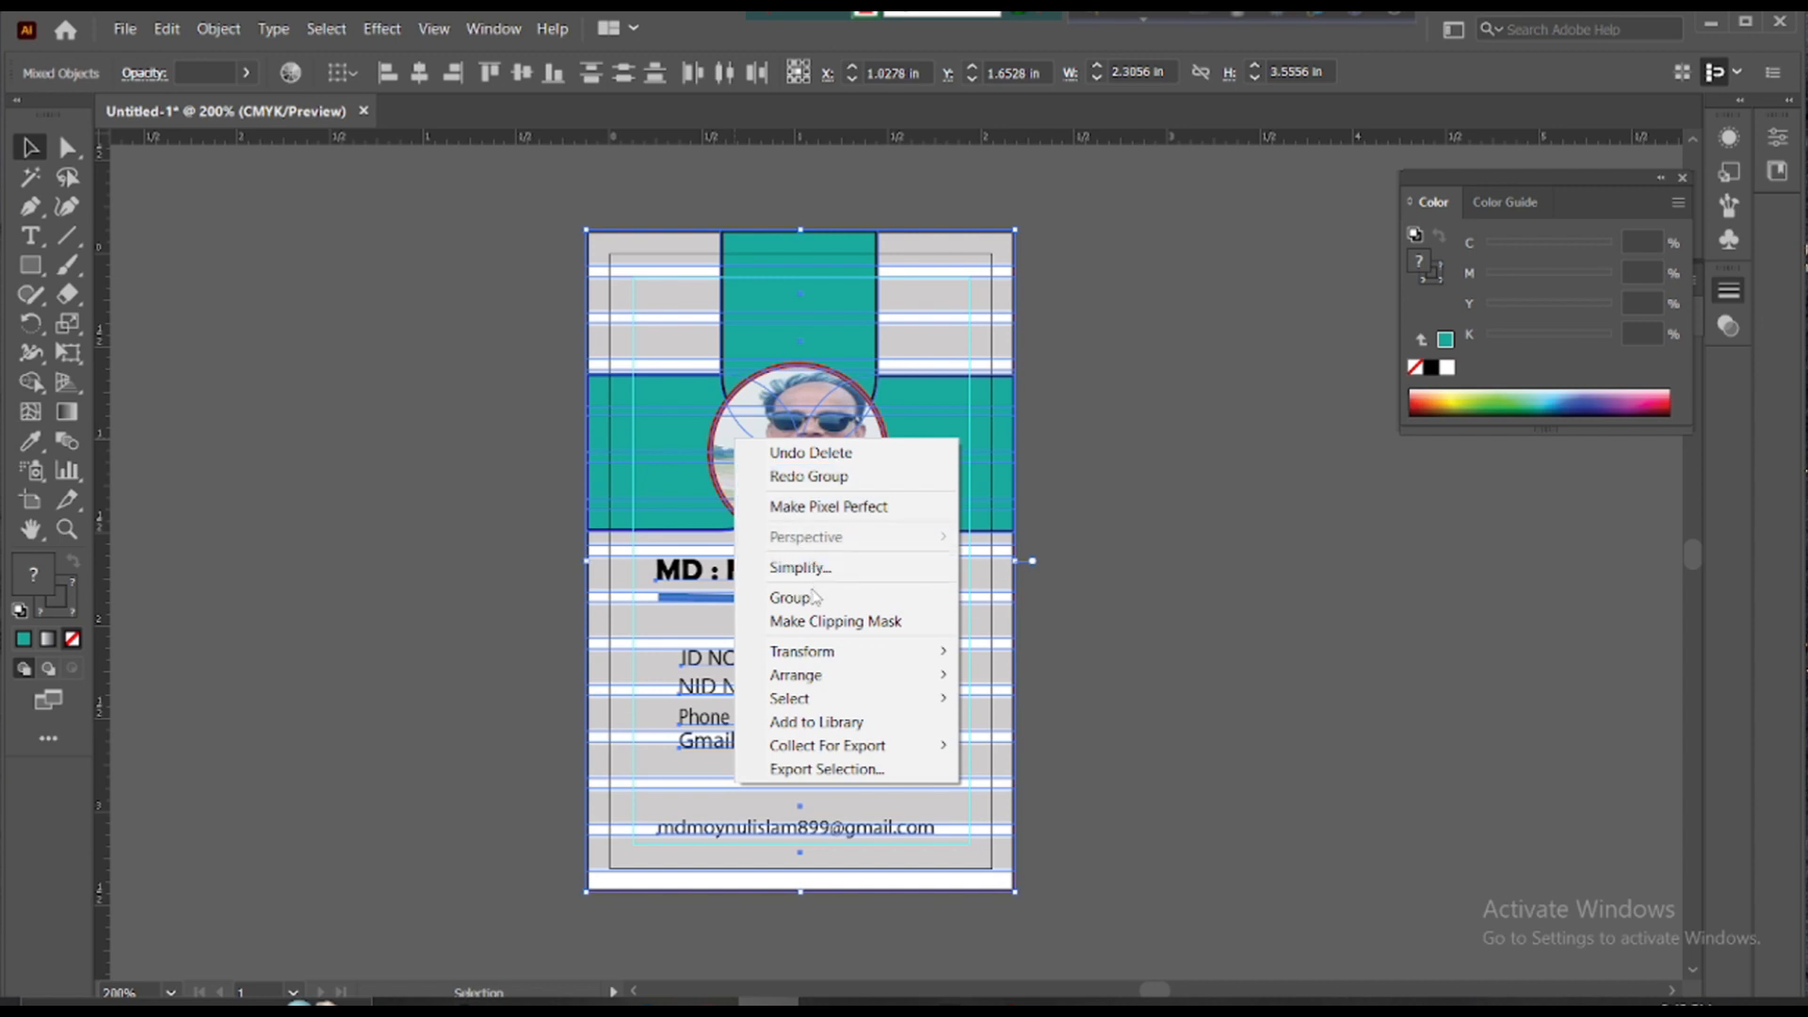
{"action": "left_click", "coordinate": [817, 597]}
{"action": "left_click", "coordinate": [1107, 471]}
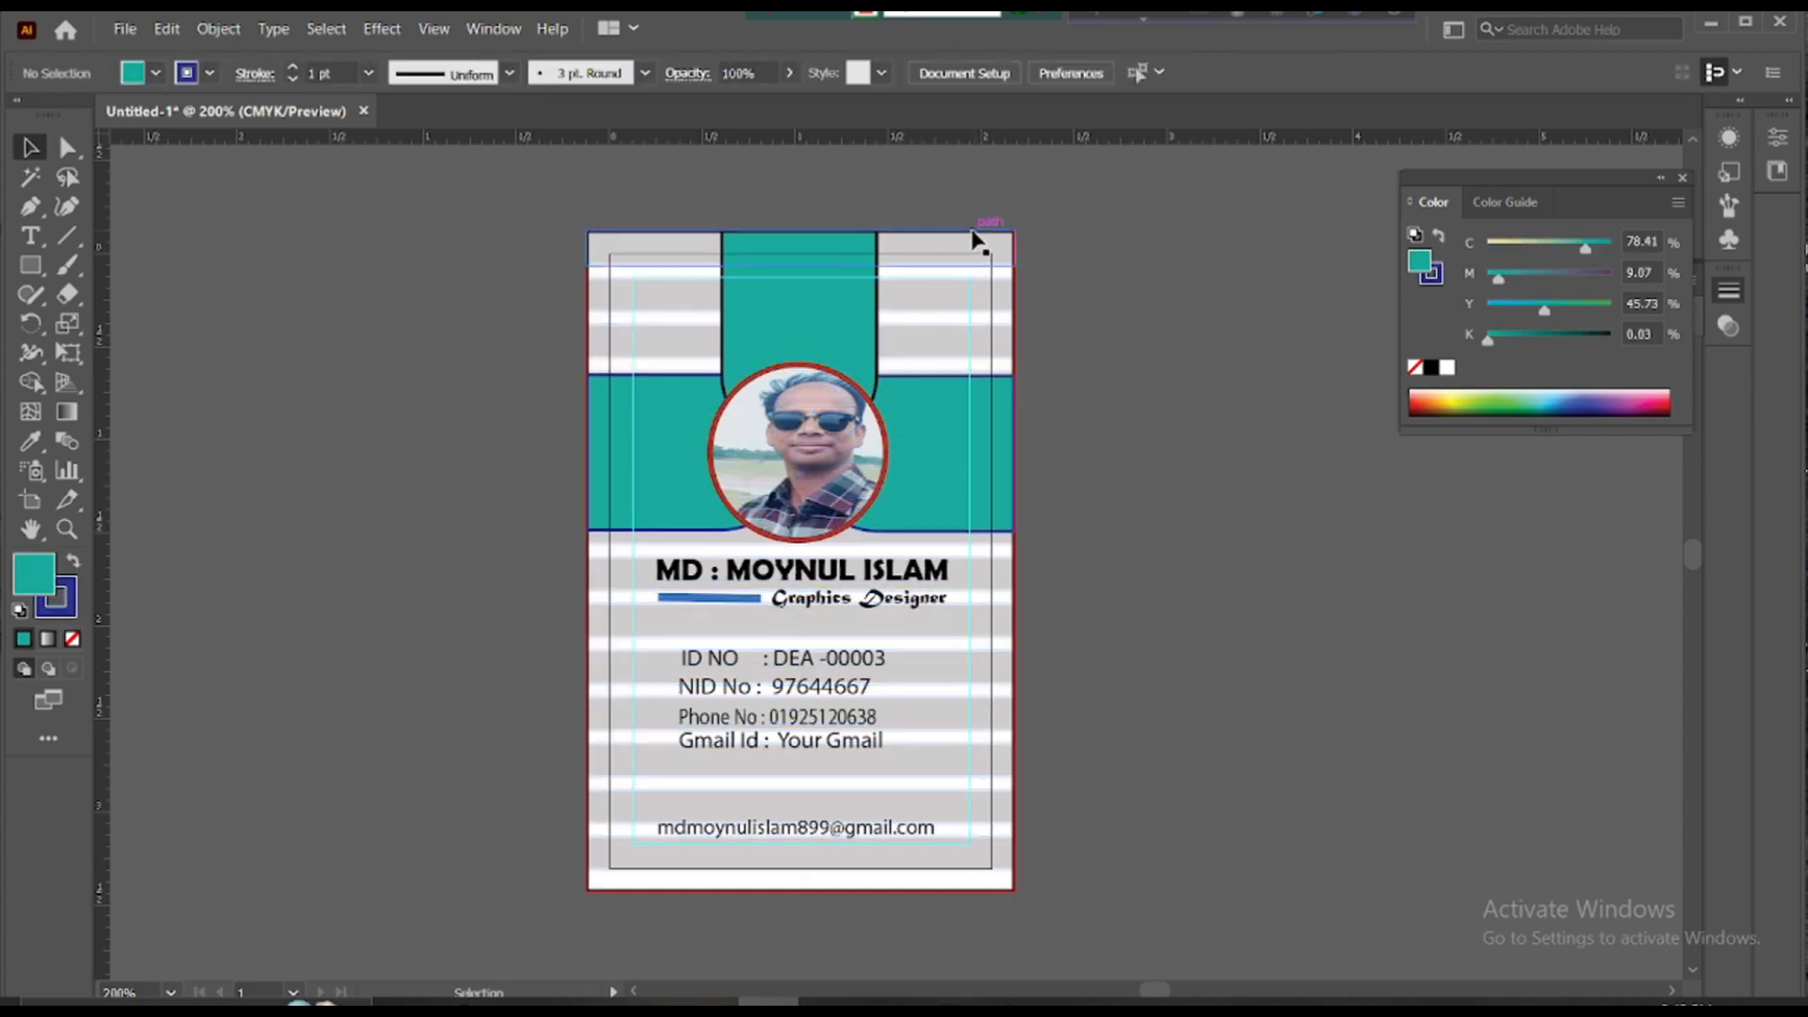
{"action": "left_click_drag", "start_coordinate": [974, 242], "coordinate": [899, 221]}
- Export the artwork as a PNG named 'ID card Design' at High 300 ppi resolution
{"action": "left_click", "coordinate": [125, 31]}
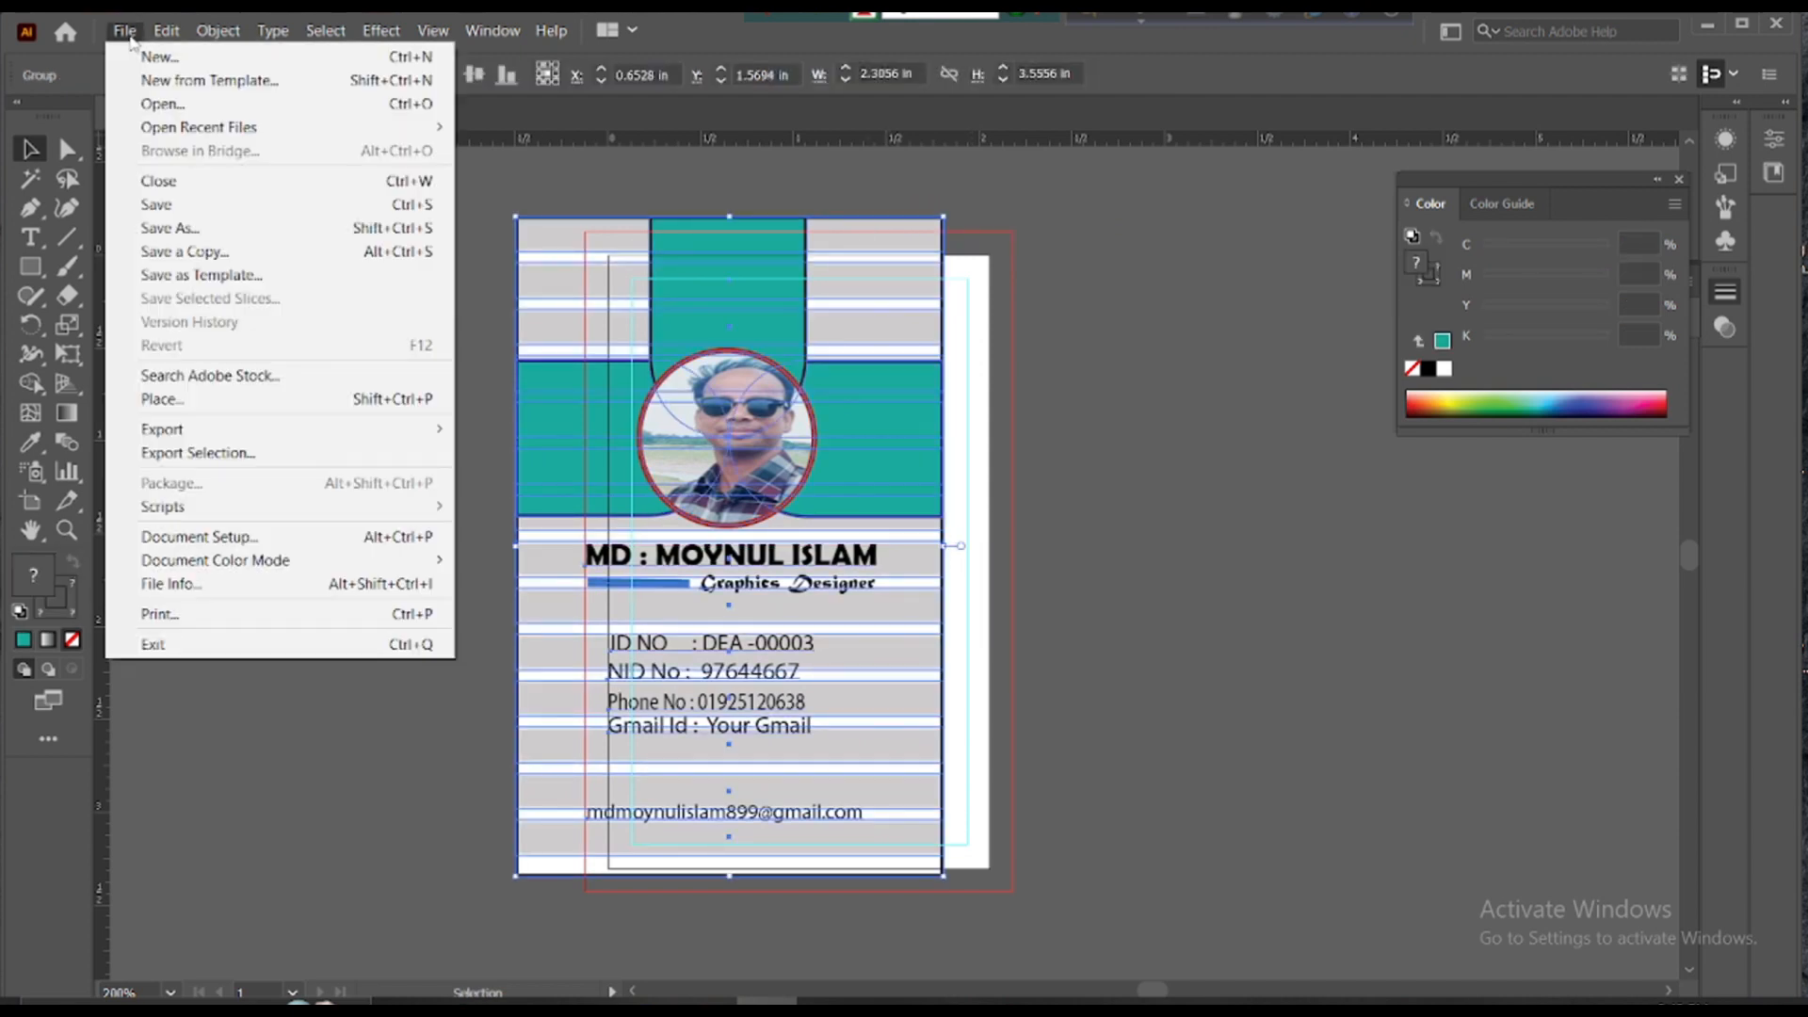
{"action": "mouse_move", "coordinate": [189, 438]}
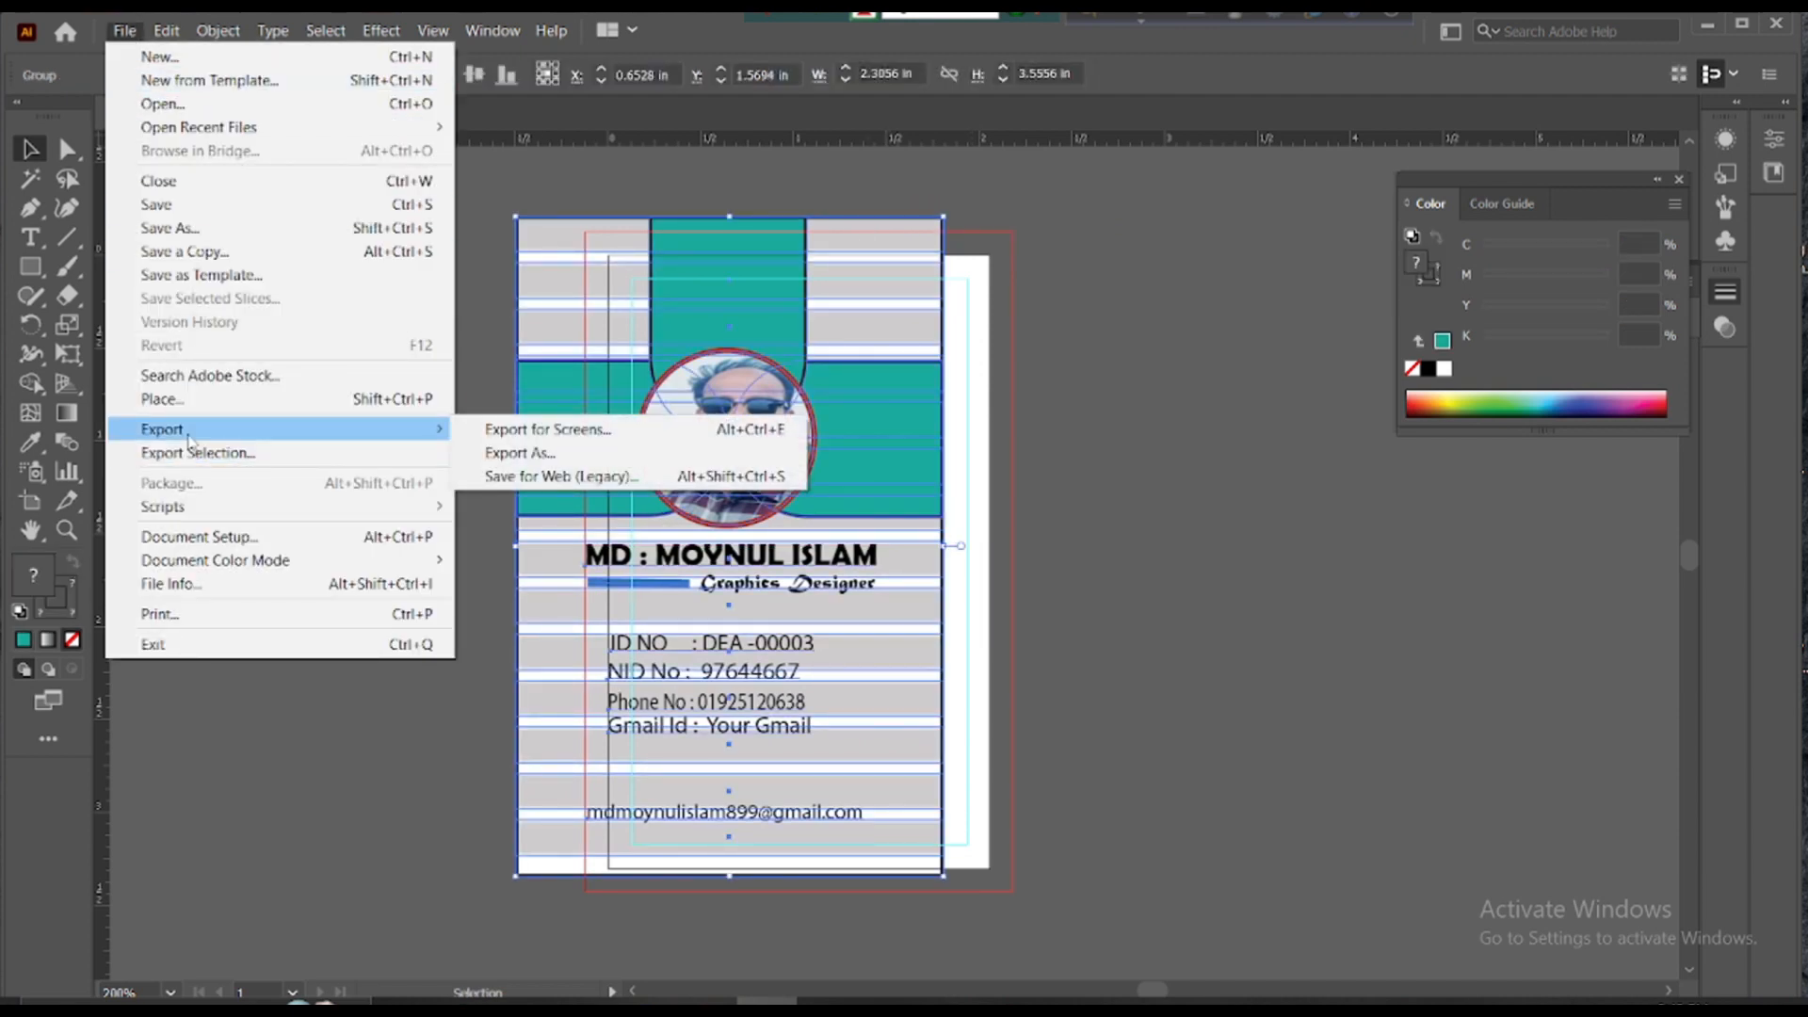
{"action": "left_click", "coordinate": [538, 454]}
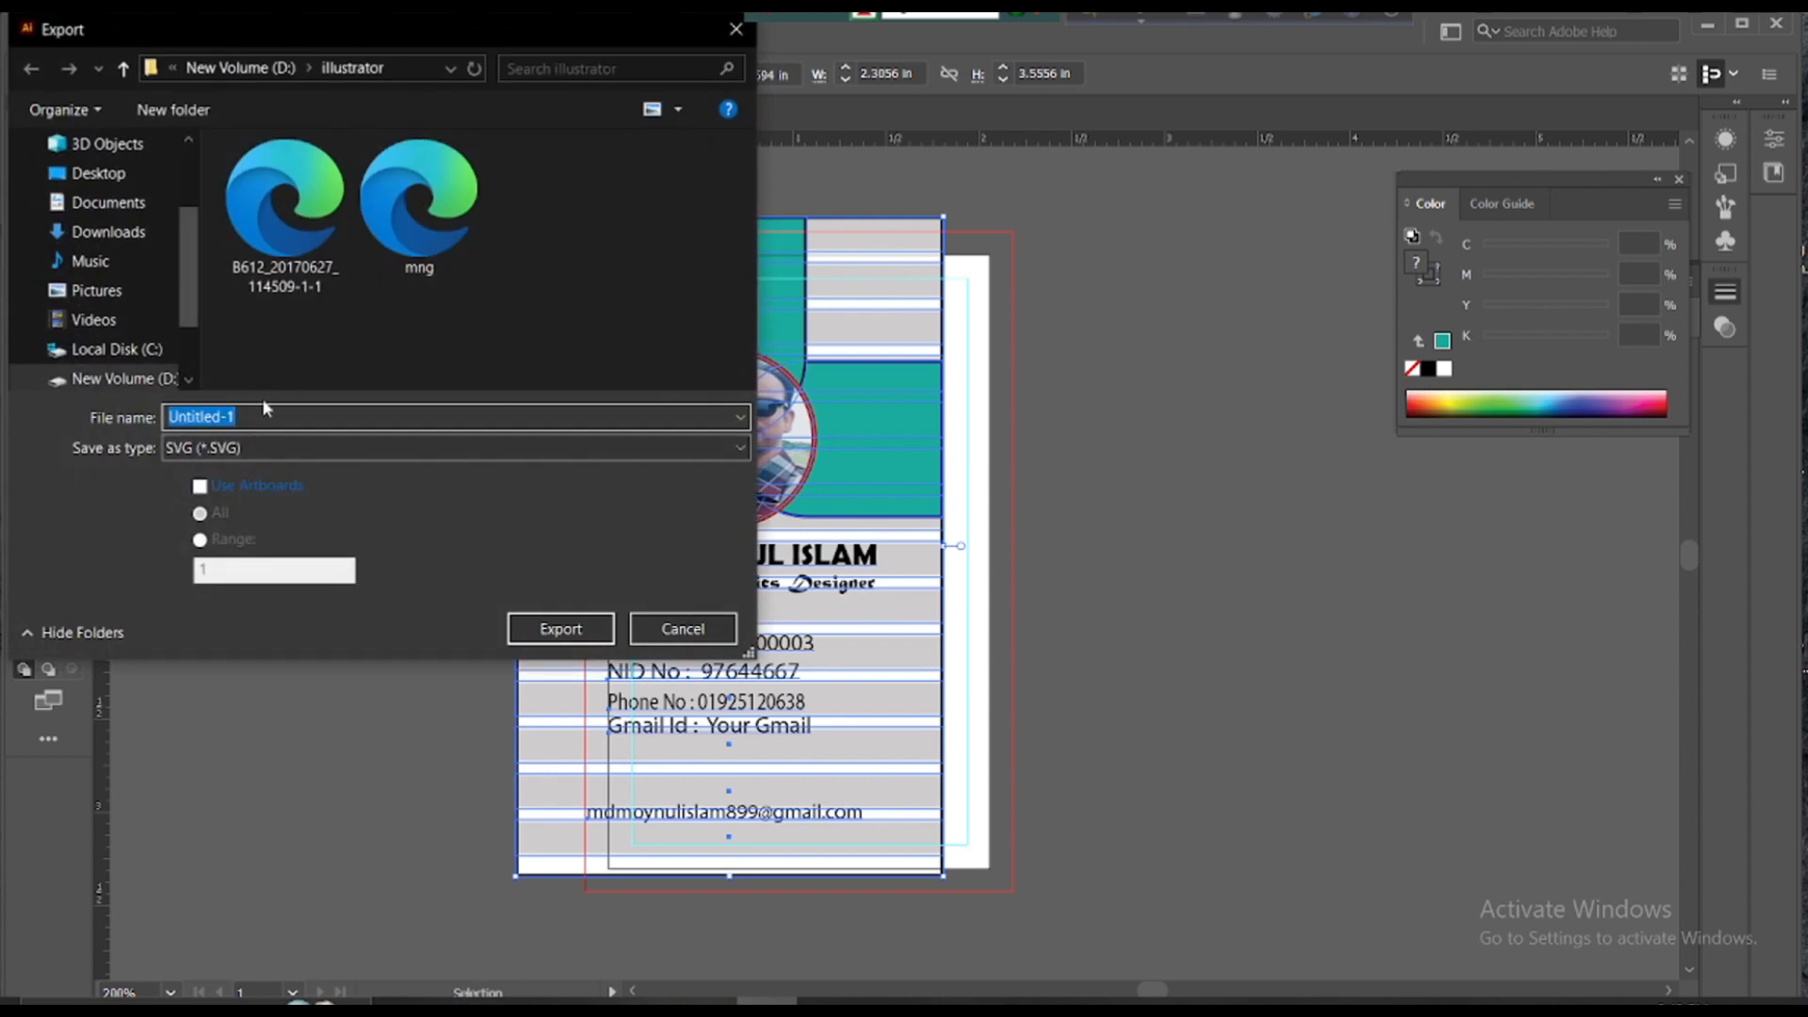
{"action": "left_click", "coordinate": [284, 448]}
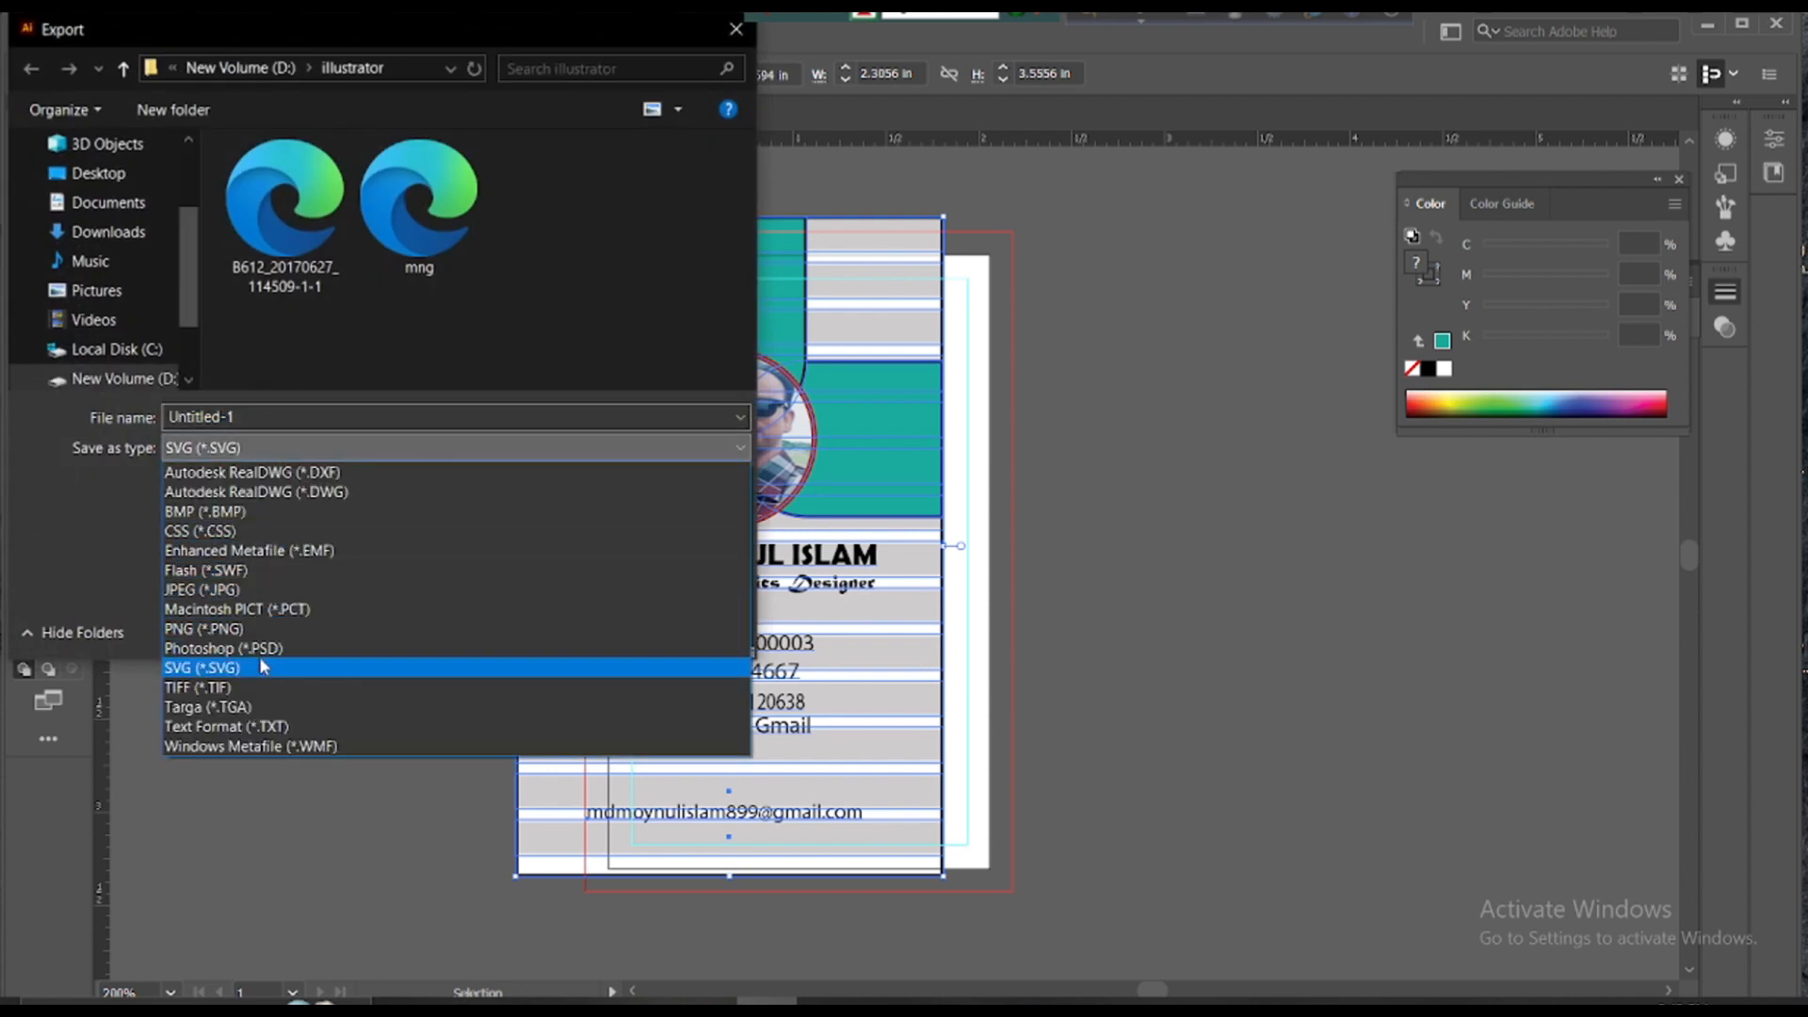
{"action": "left_click", "coordinate": [254, 629]}
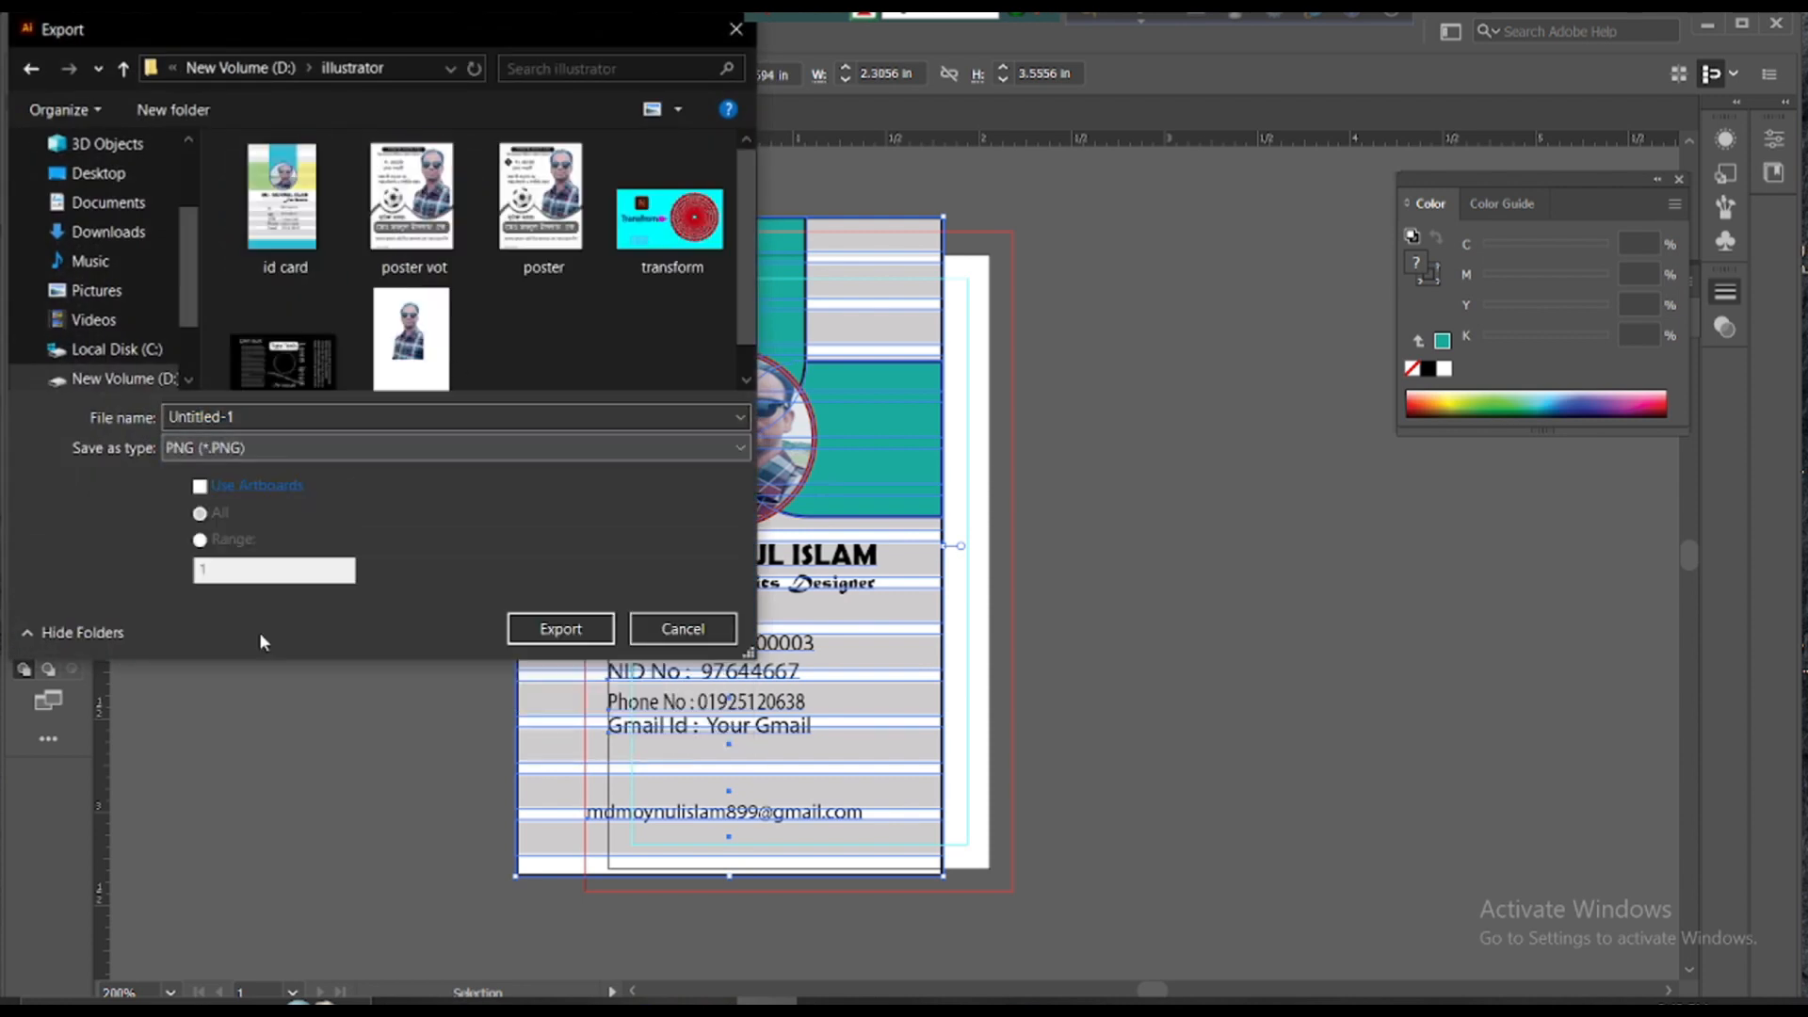
{"action": "double_click", "coordinate": [296, 408]}
{"action": "key", "text": "BackSpace"}
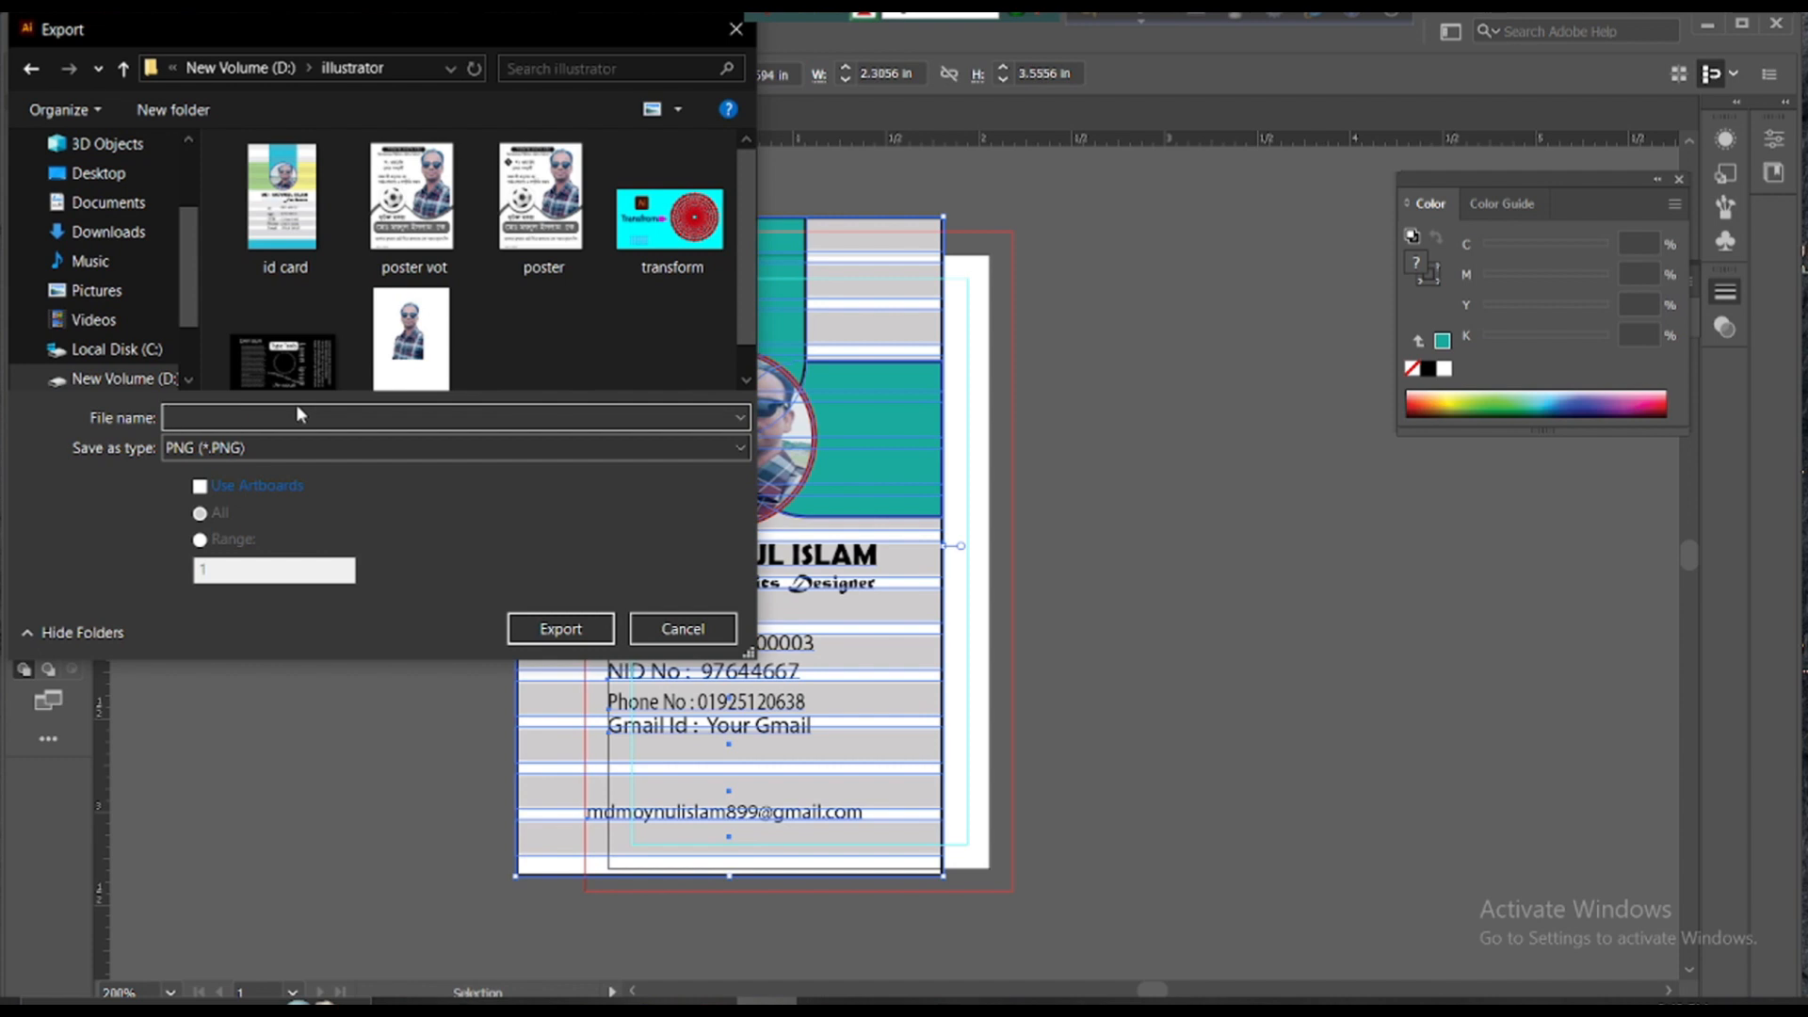
{"action": "type", "text": "iD "}
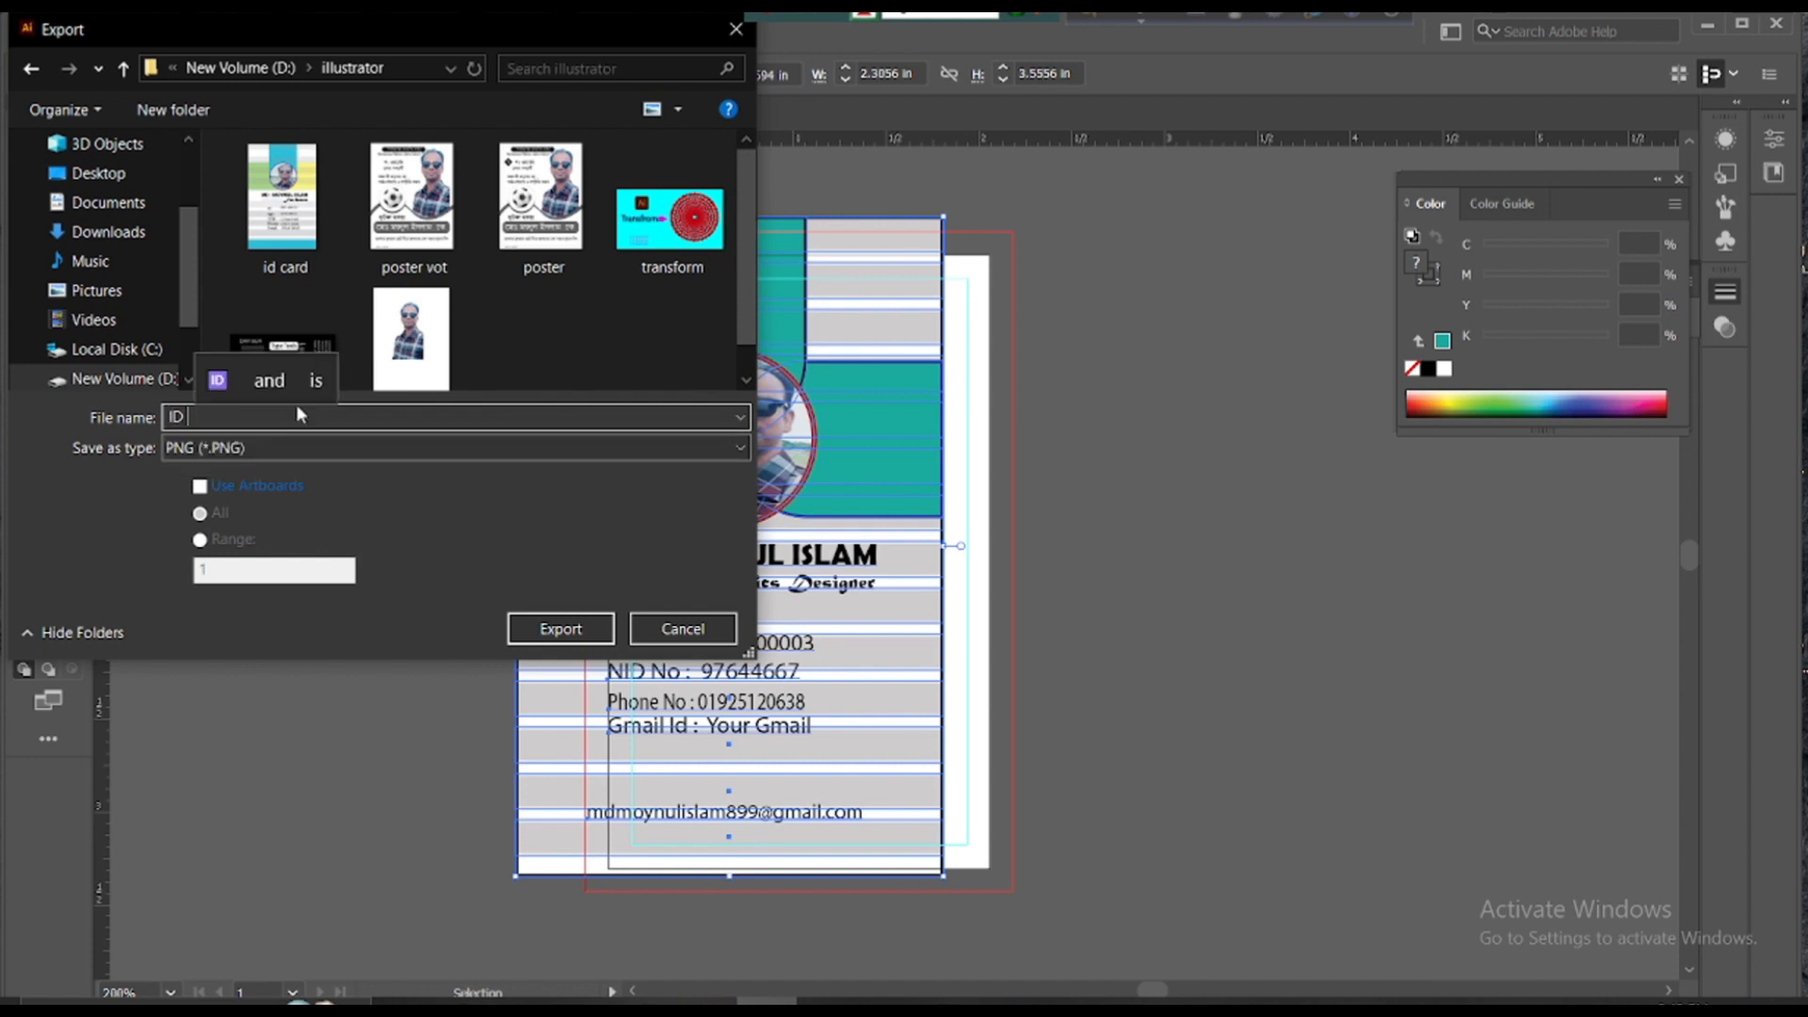
{"action": "type", "text": "card Design"}
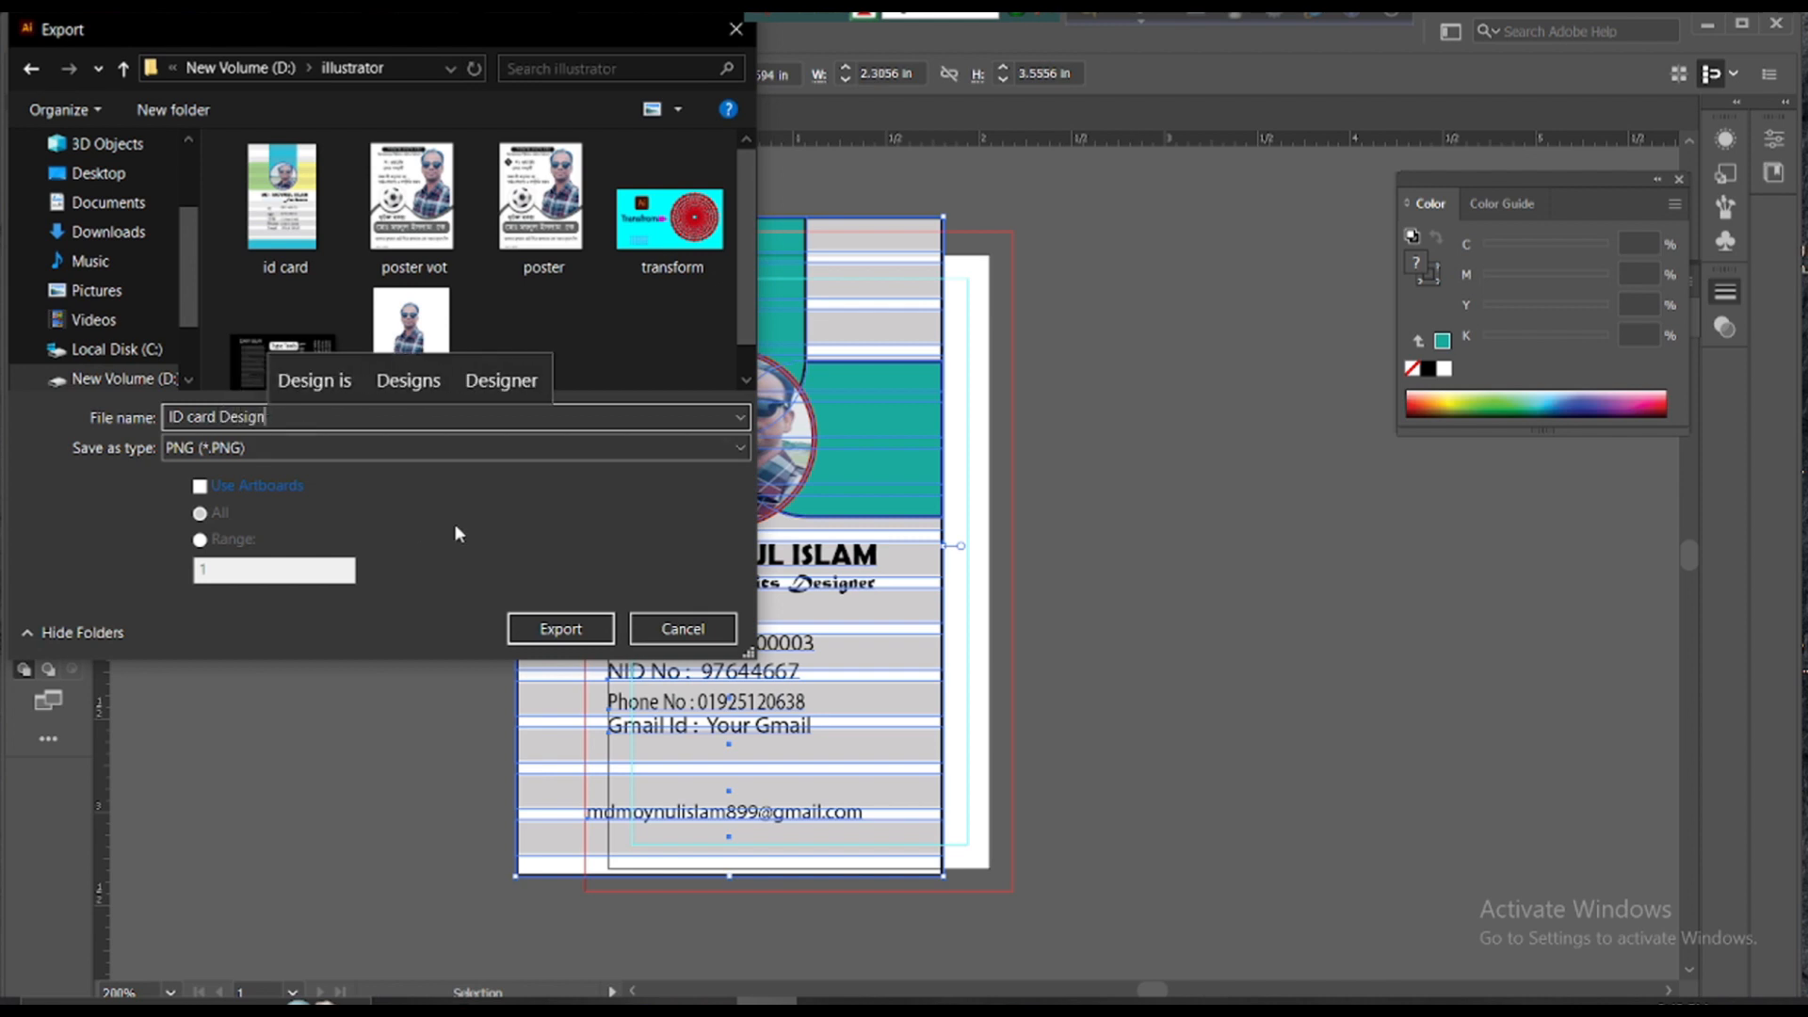
{"action": "left_click", "coordinate": [569, 628]}
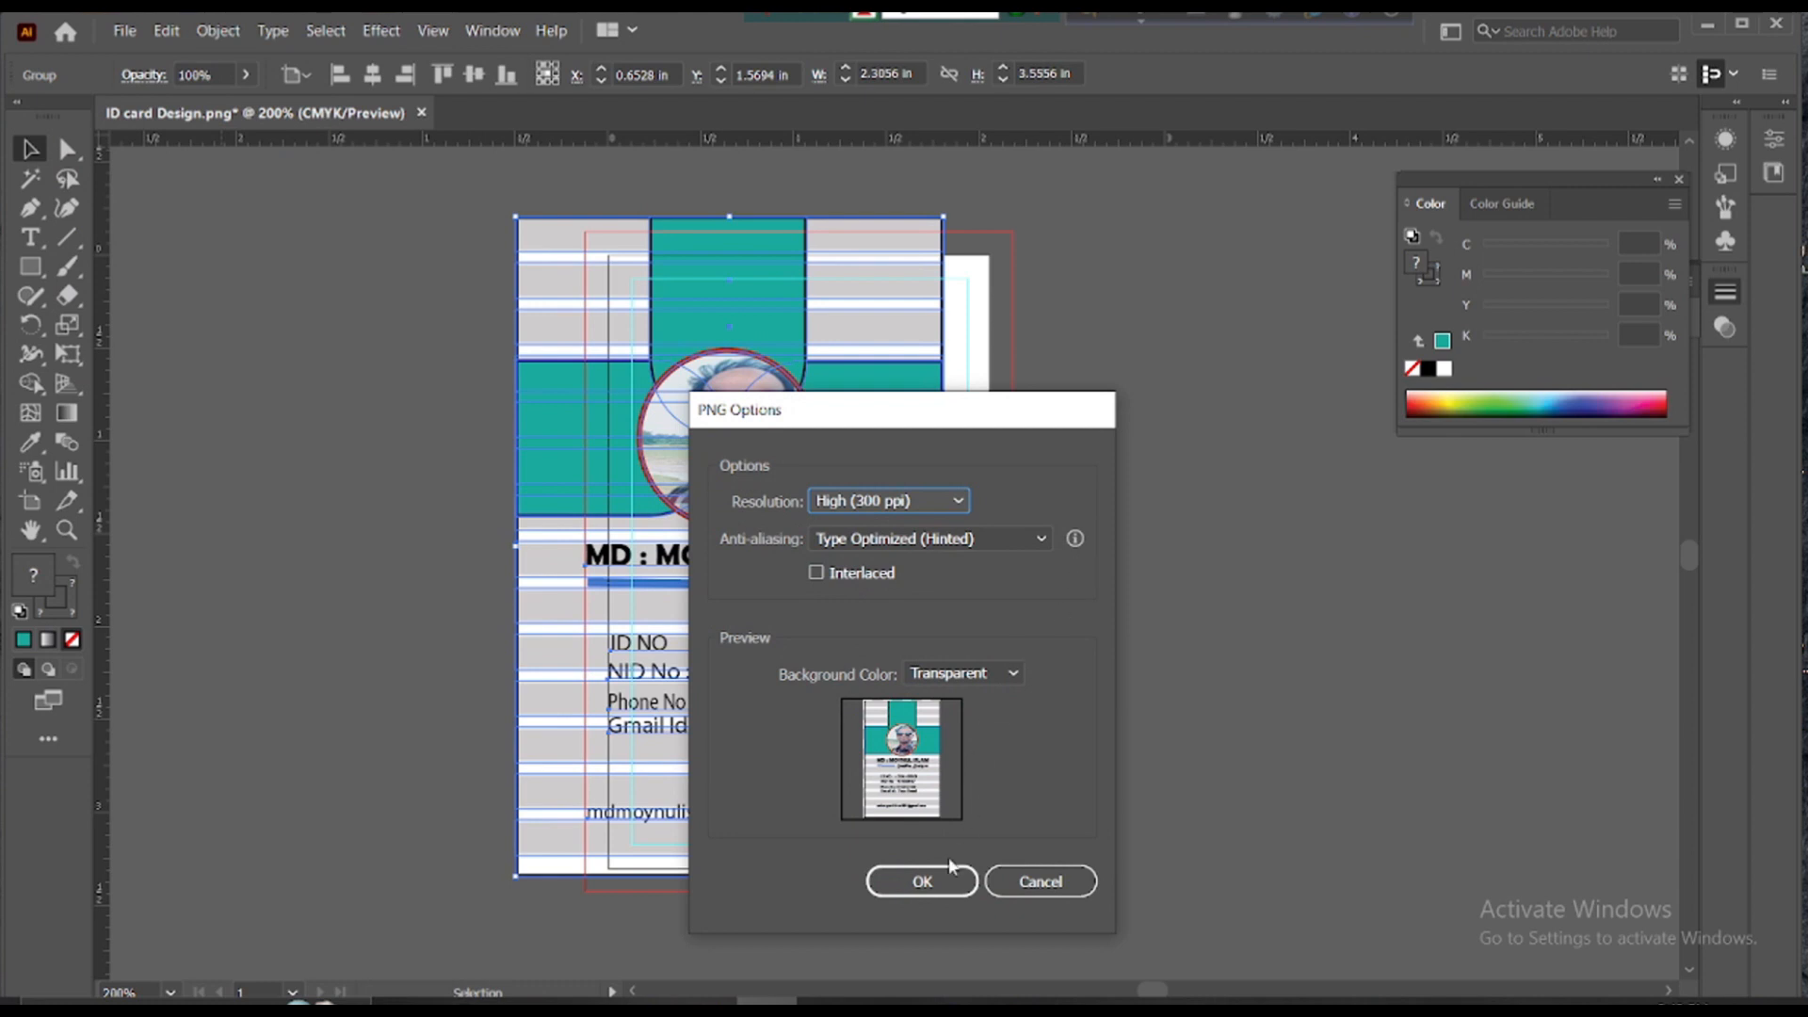
{"action": "left_click", "coordinate": [947, 878]}
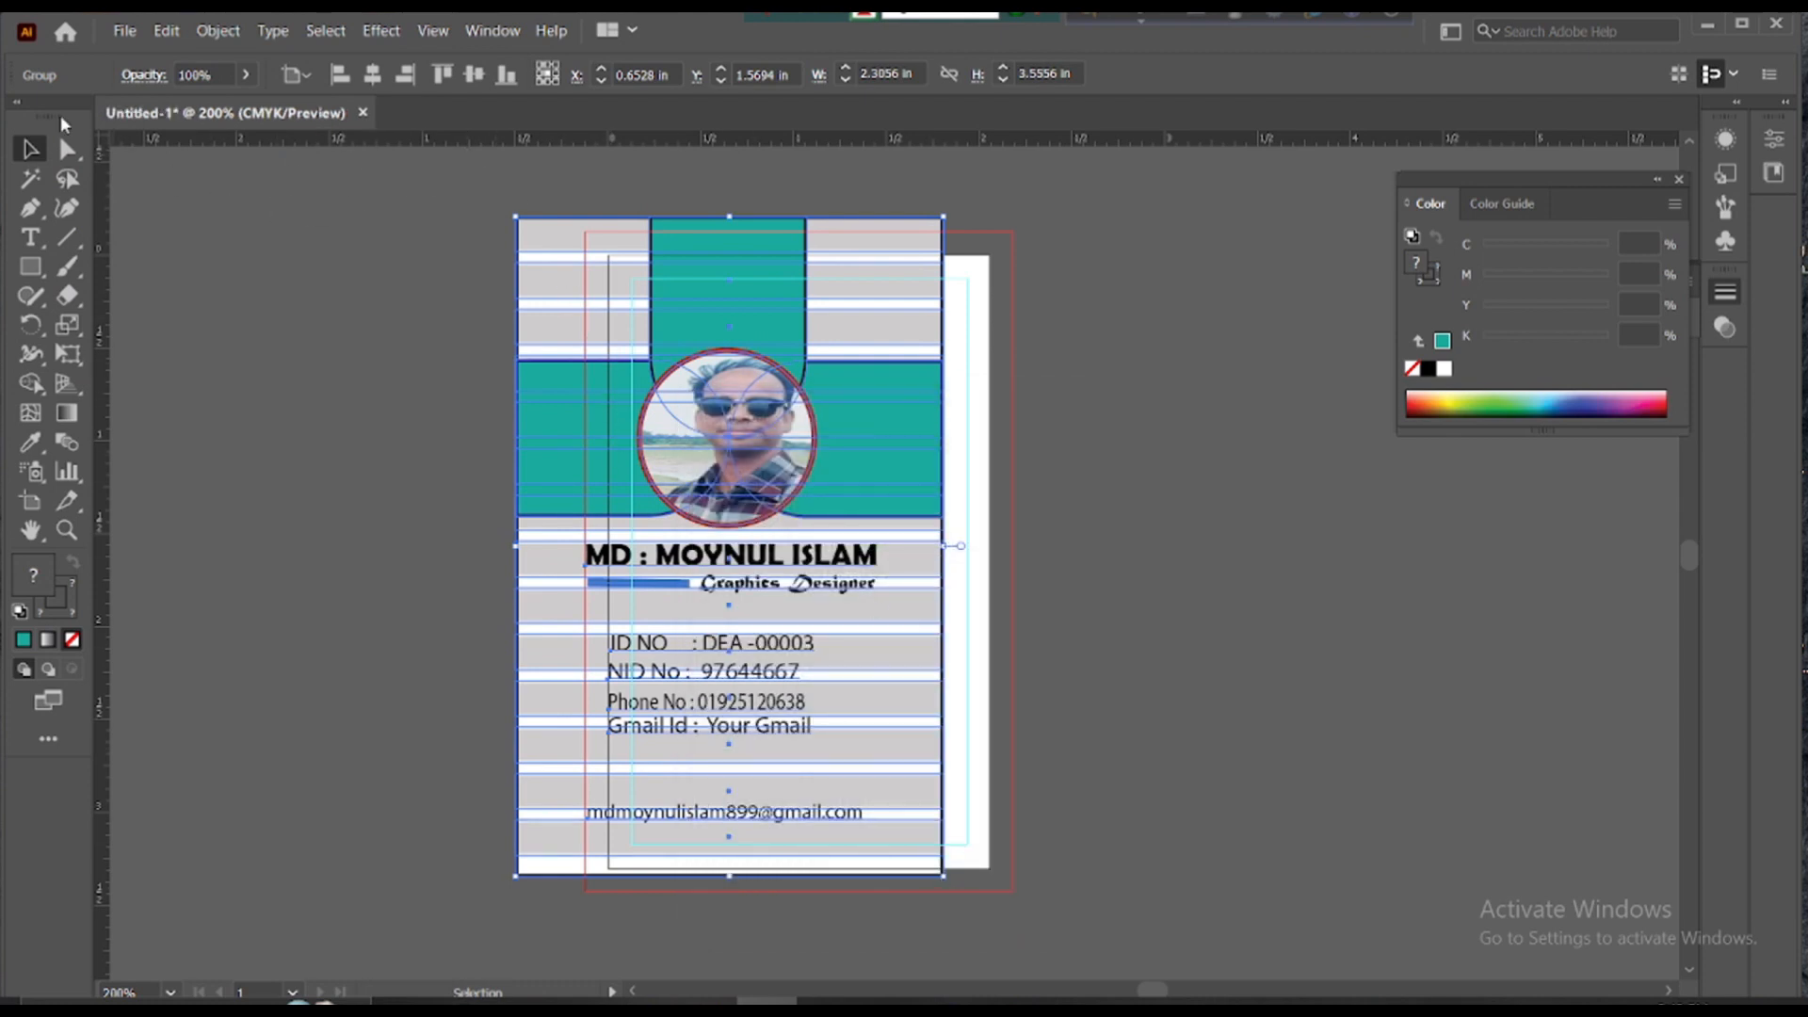
- Deselect the card, cancel the Open dialog, minimize Illustrator and launch Photoshop from the desktop
{"action": "left_click", "coordinate": [358, 179]}
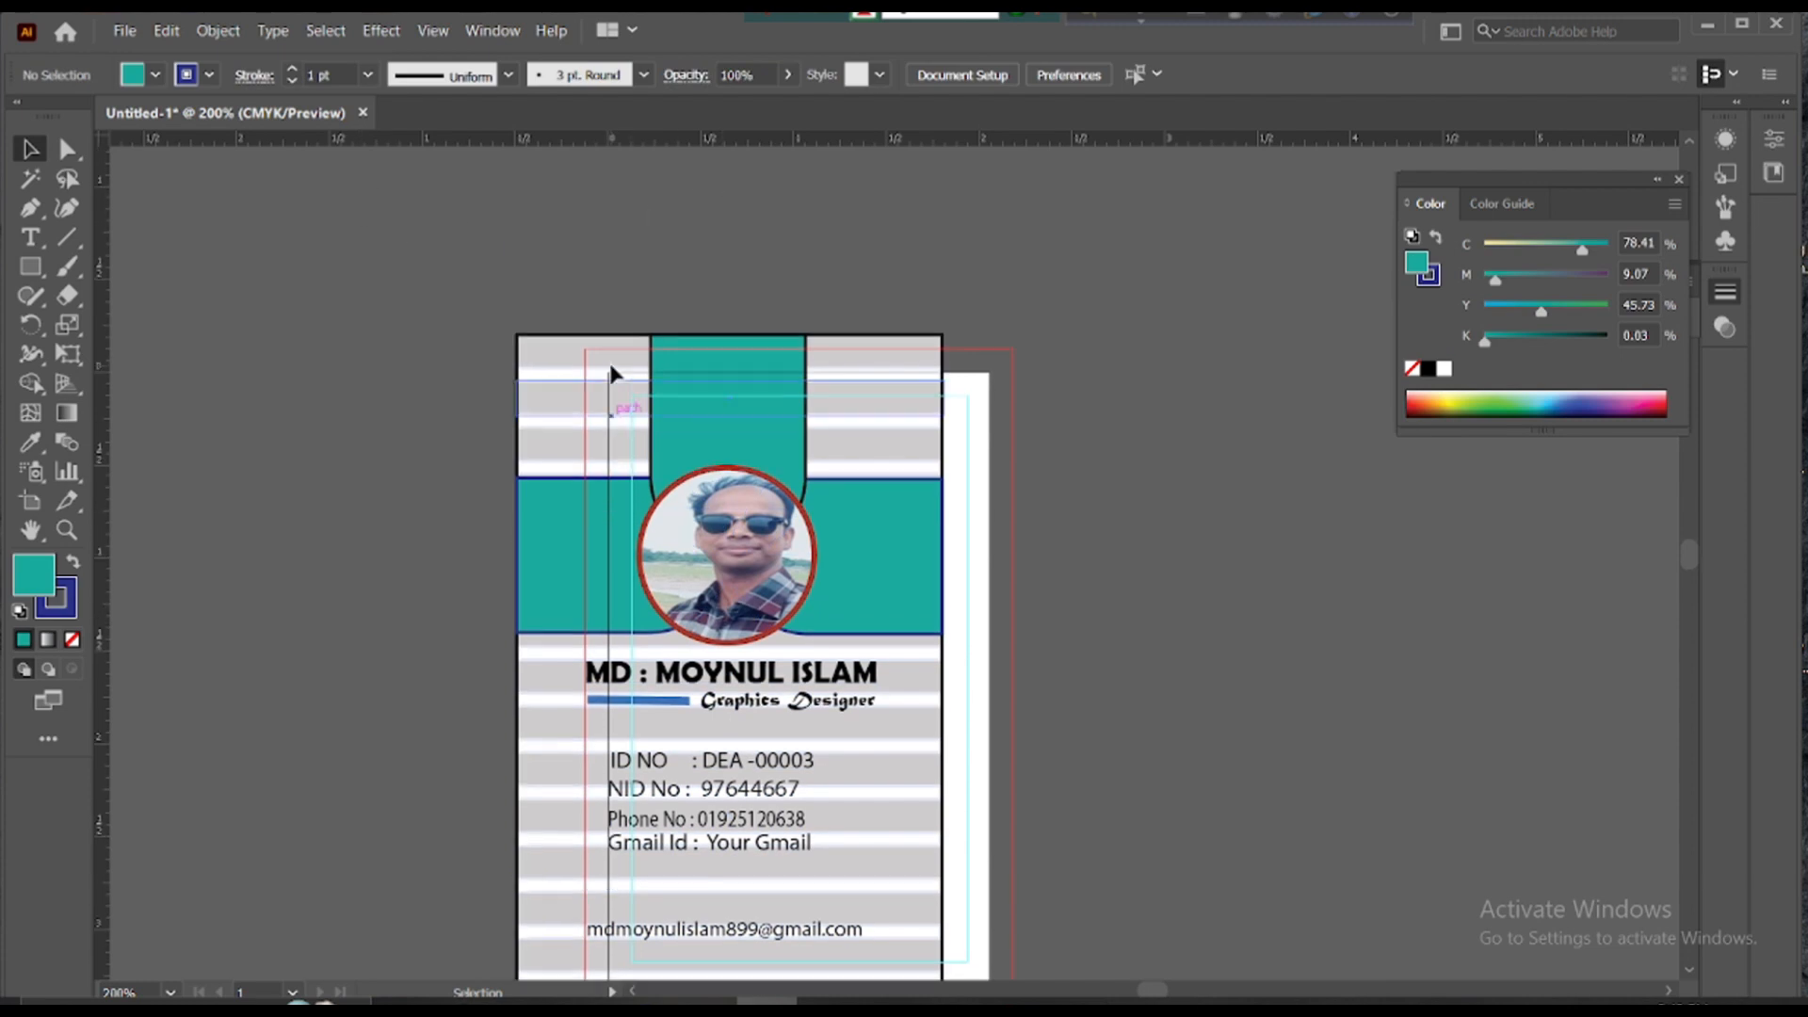
{"action": "left_click", "coordinate": [124, 31]}
{"action": "left_click", "coordinate": [162, 103]}
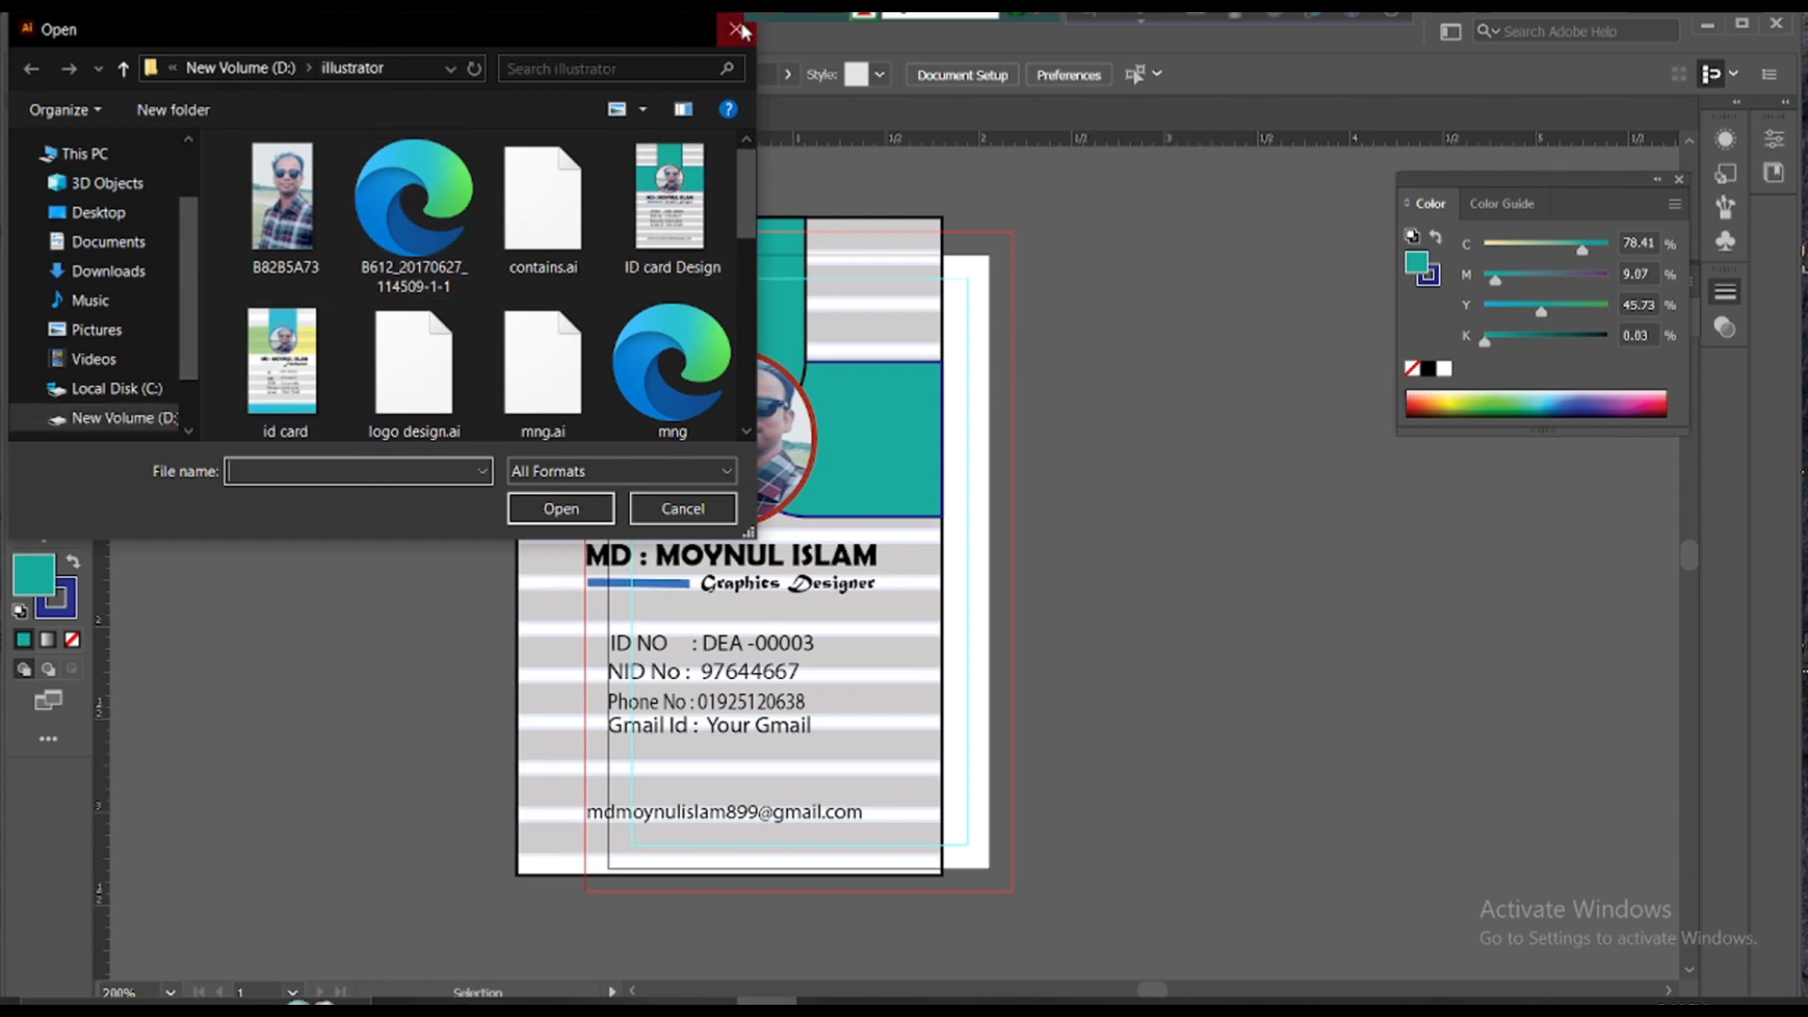
{"action": "left_click", "coordinate": [683, 509]}
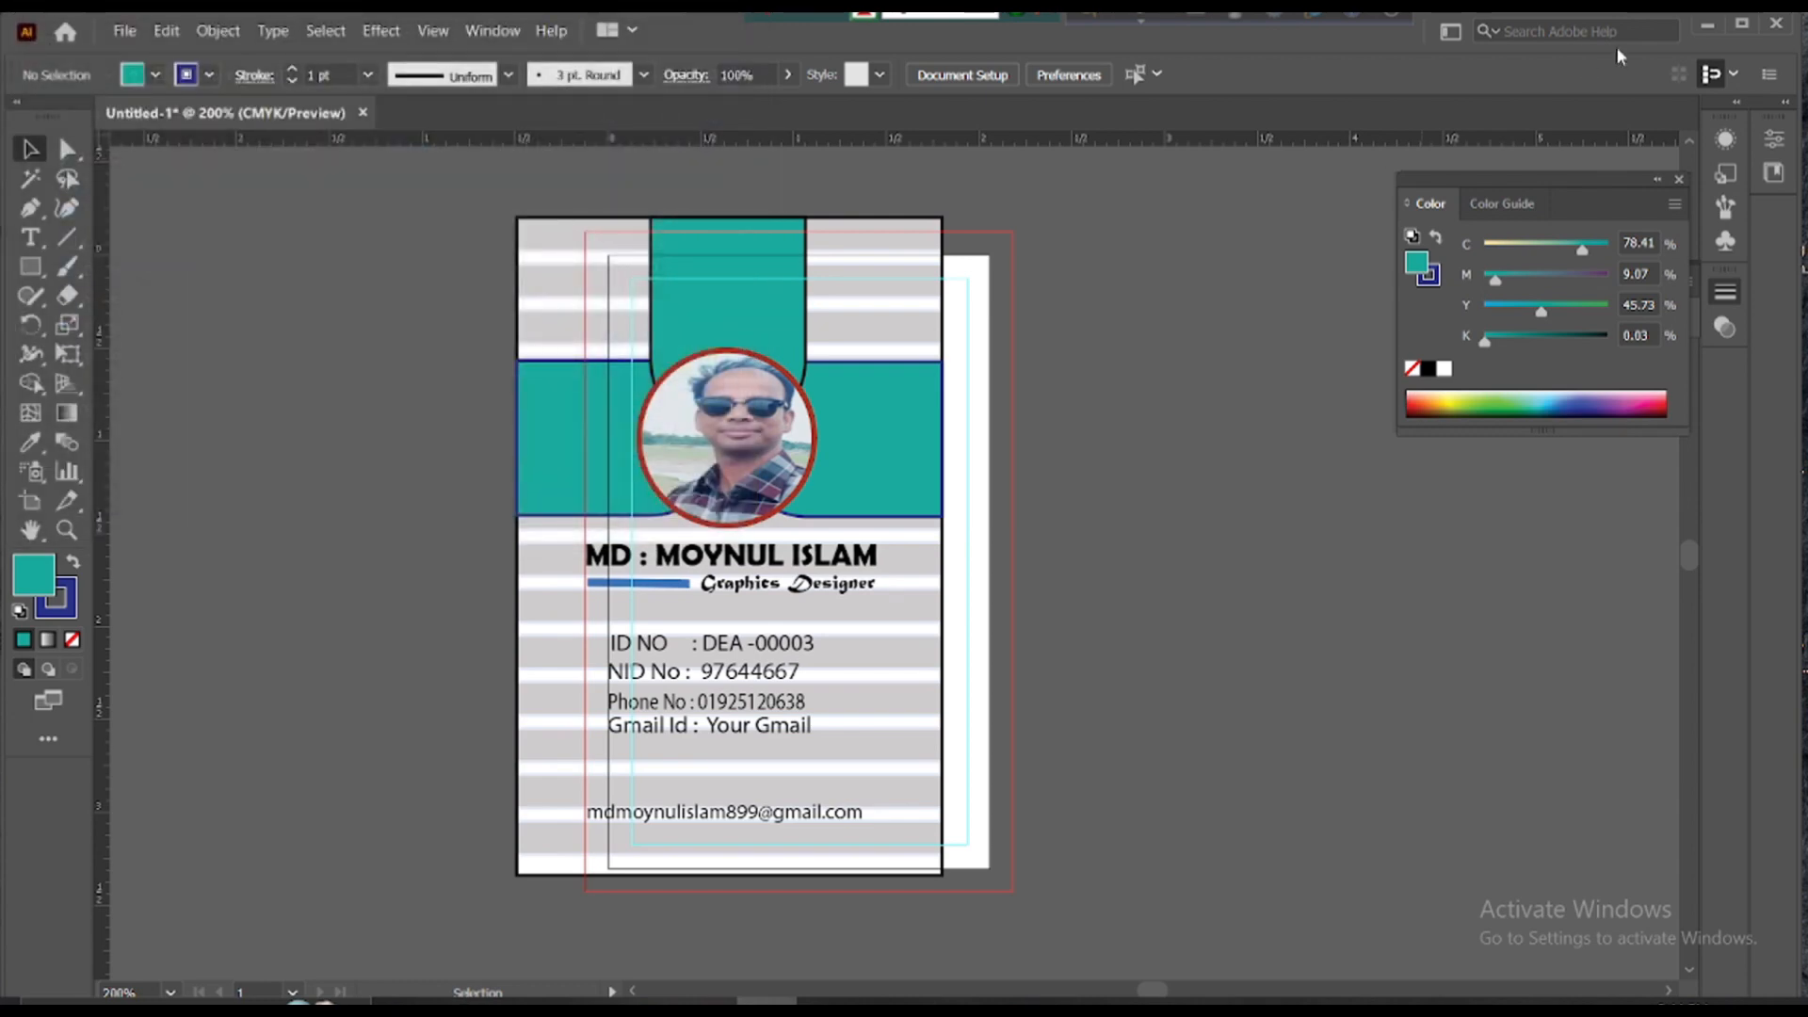
{"action": "left_click", "coordinate": [1707, 24]}
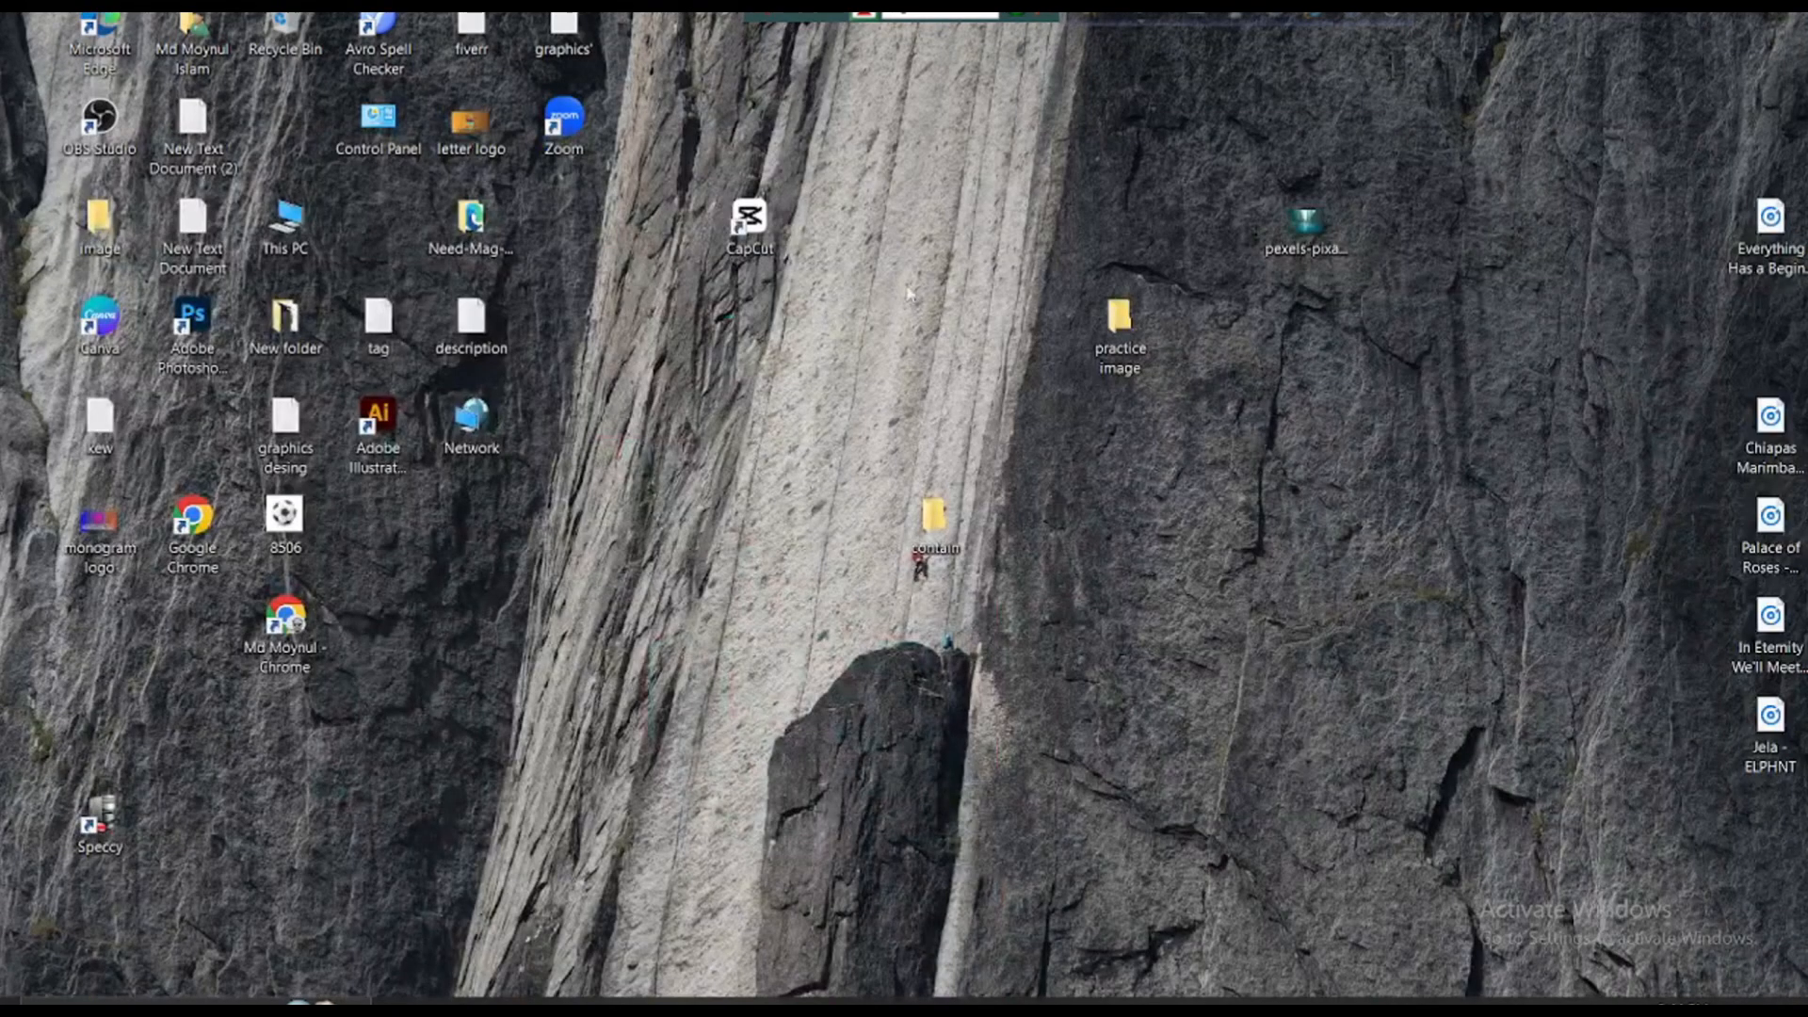
{"action": "double_click", "coordinate": [192, 332]}
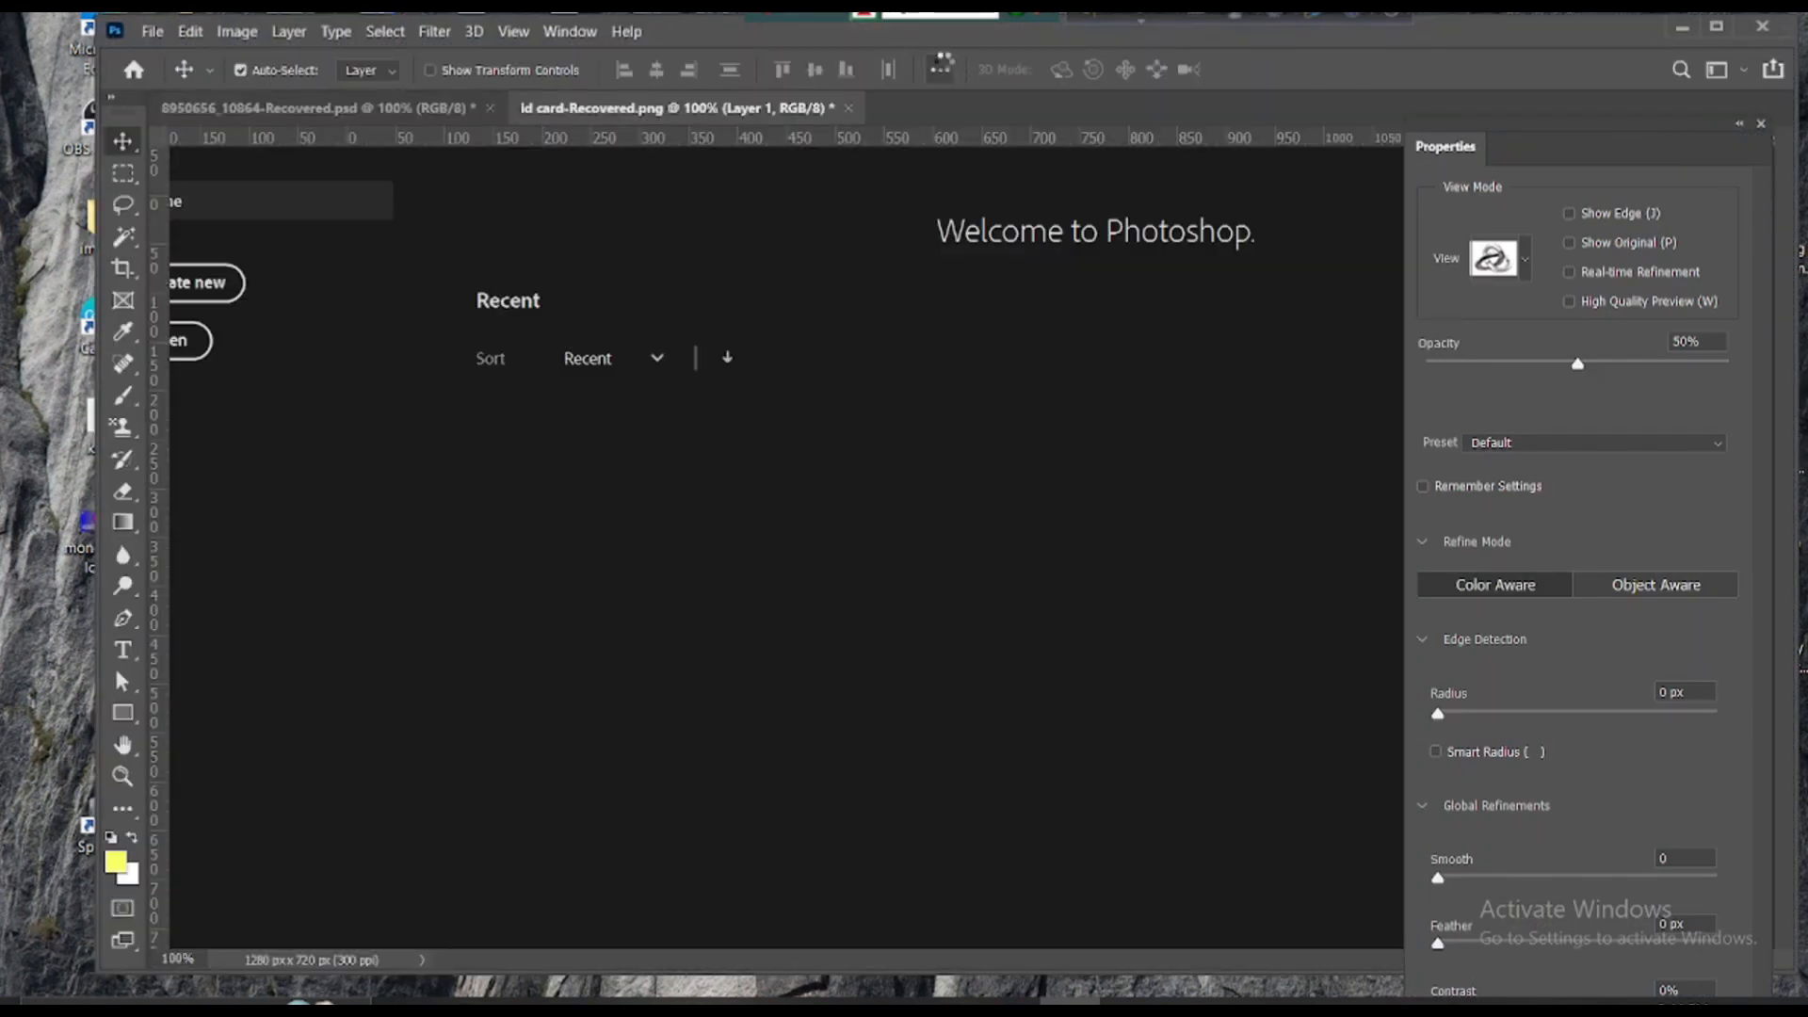
- Close the old ID card and mockup documents without saving changes
{"action": "left_click_drag", "start_coordinate": [1080, 19], "coordinate": [1009, 34]}
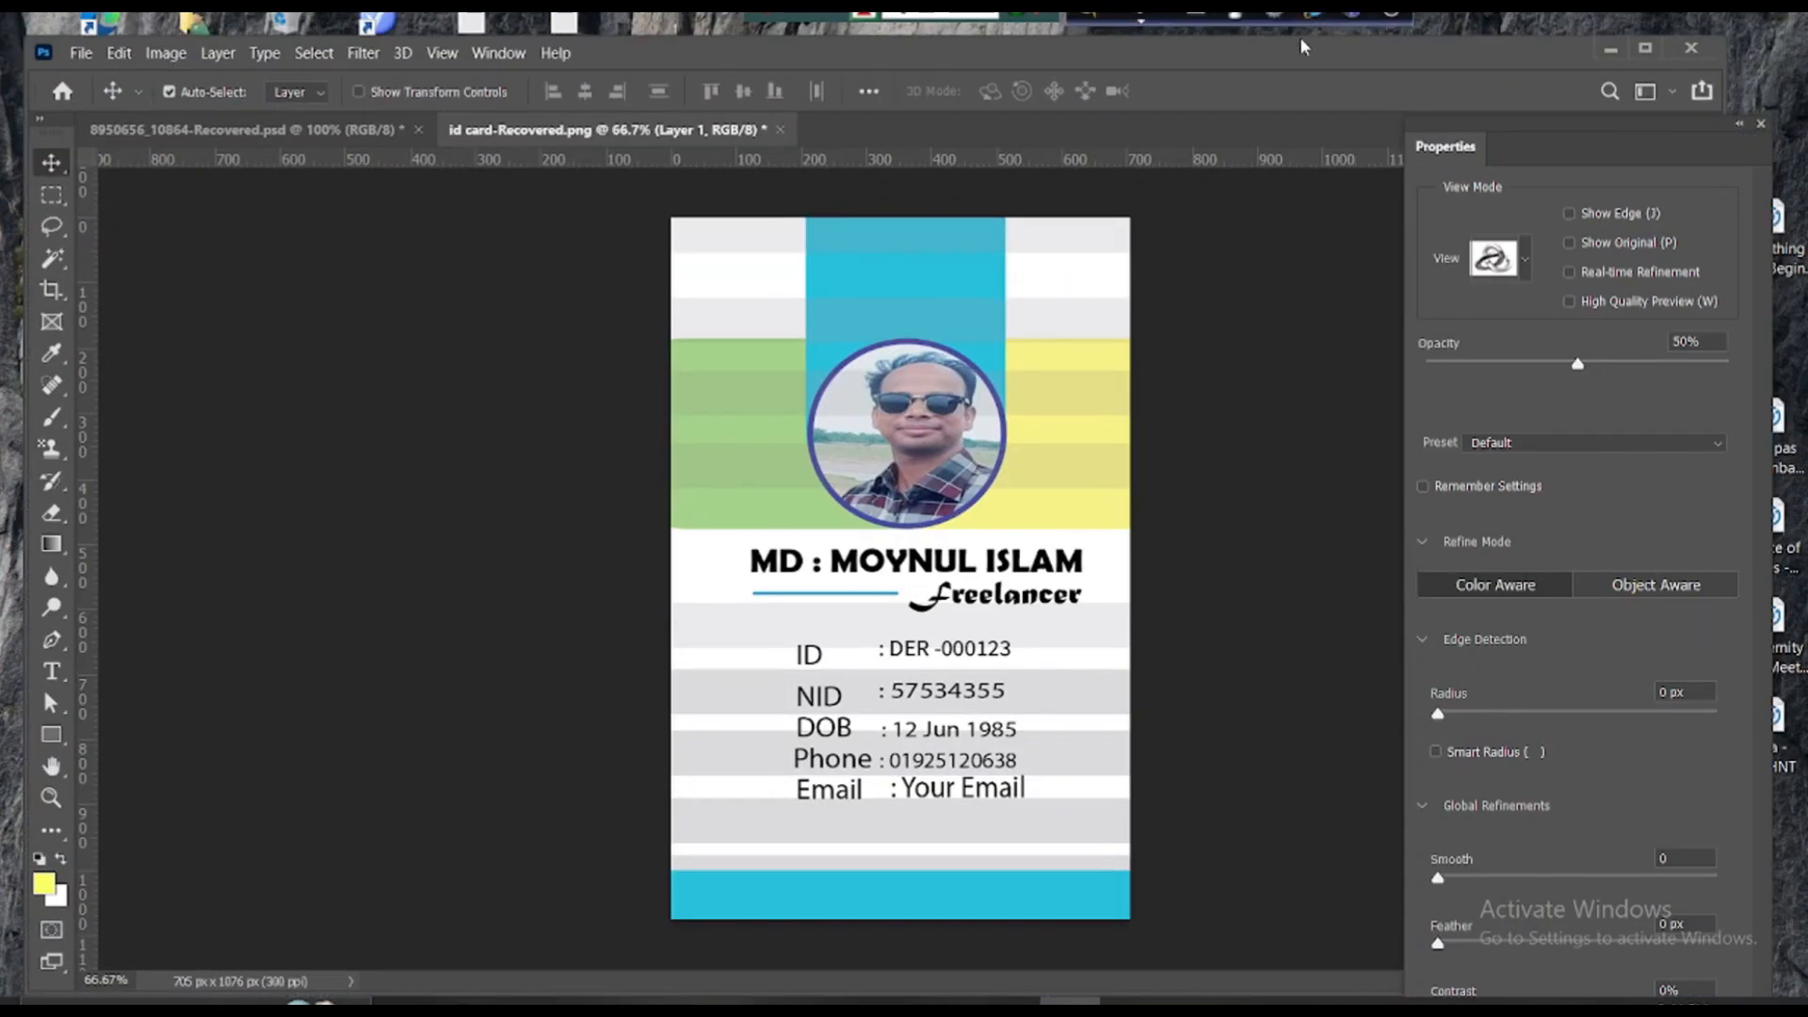
{"action": "left_click_drag", "start_coordinate": [1267, 40], "coordinate": [1222, 65]}
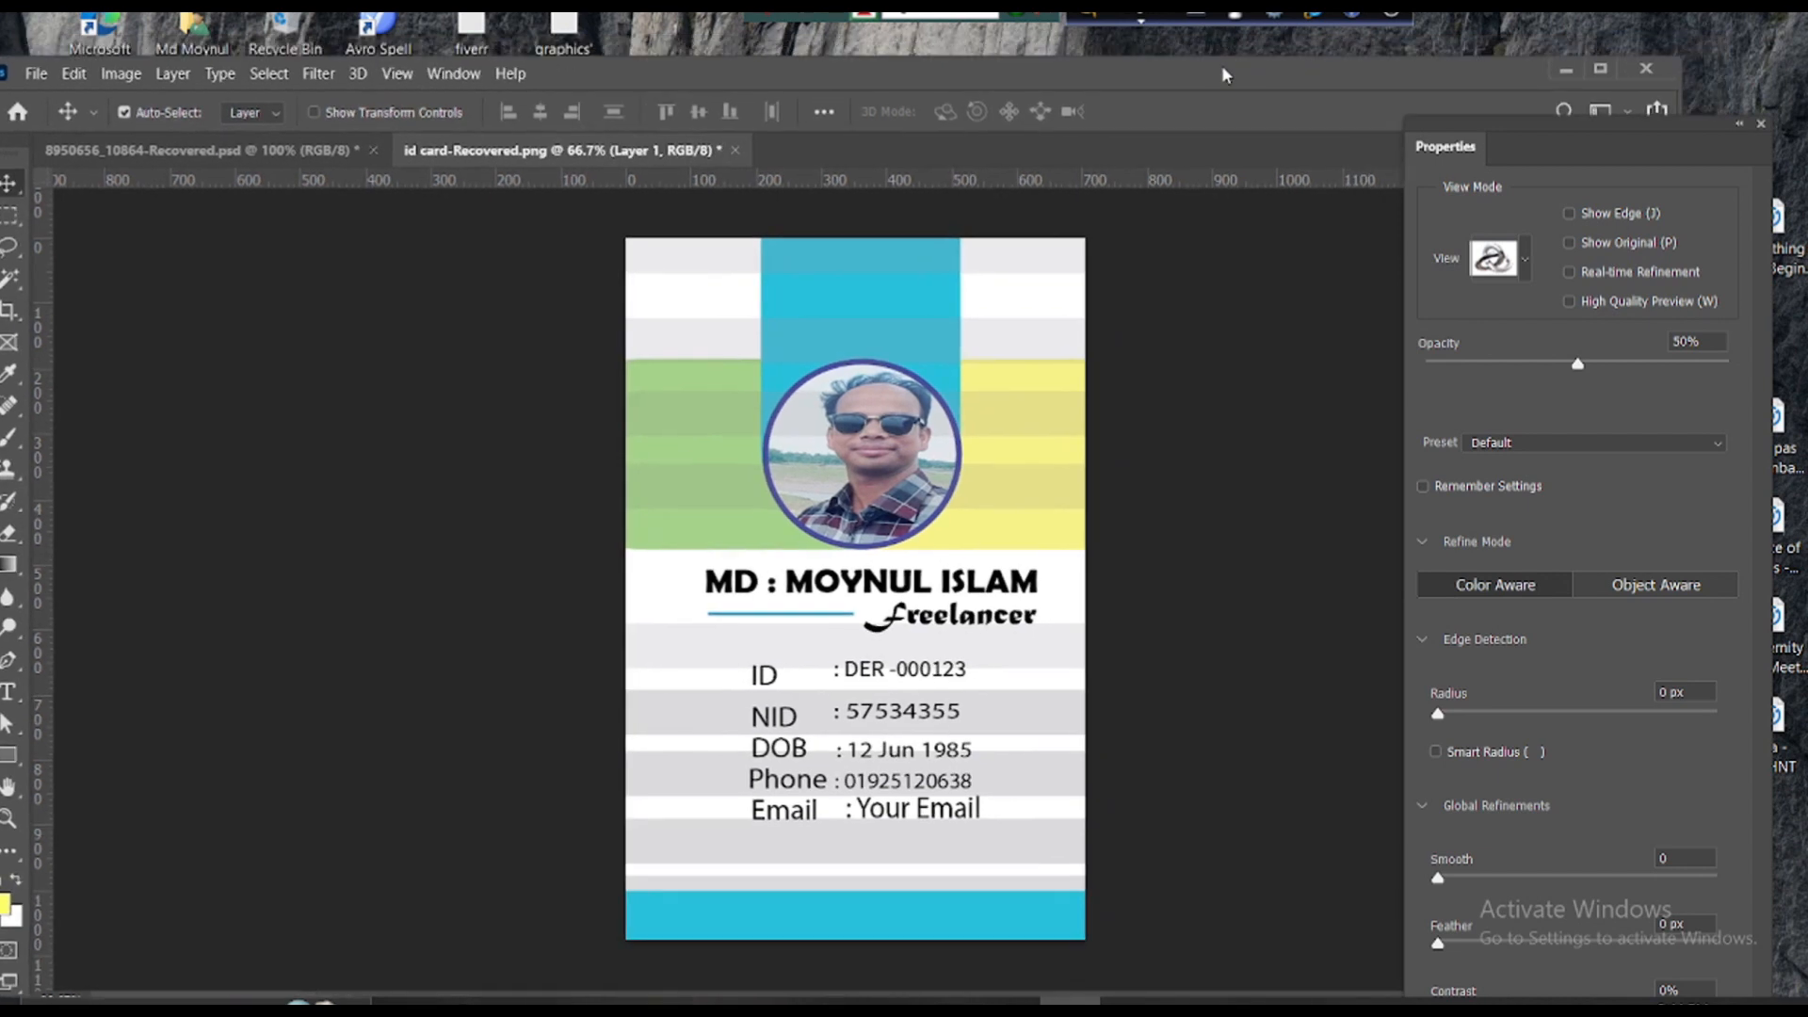
{"action": "left_click", "coordinate": [735, 151]}
{"action": "left_click", "coordinate": [857, 449]}
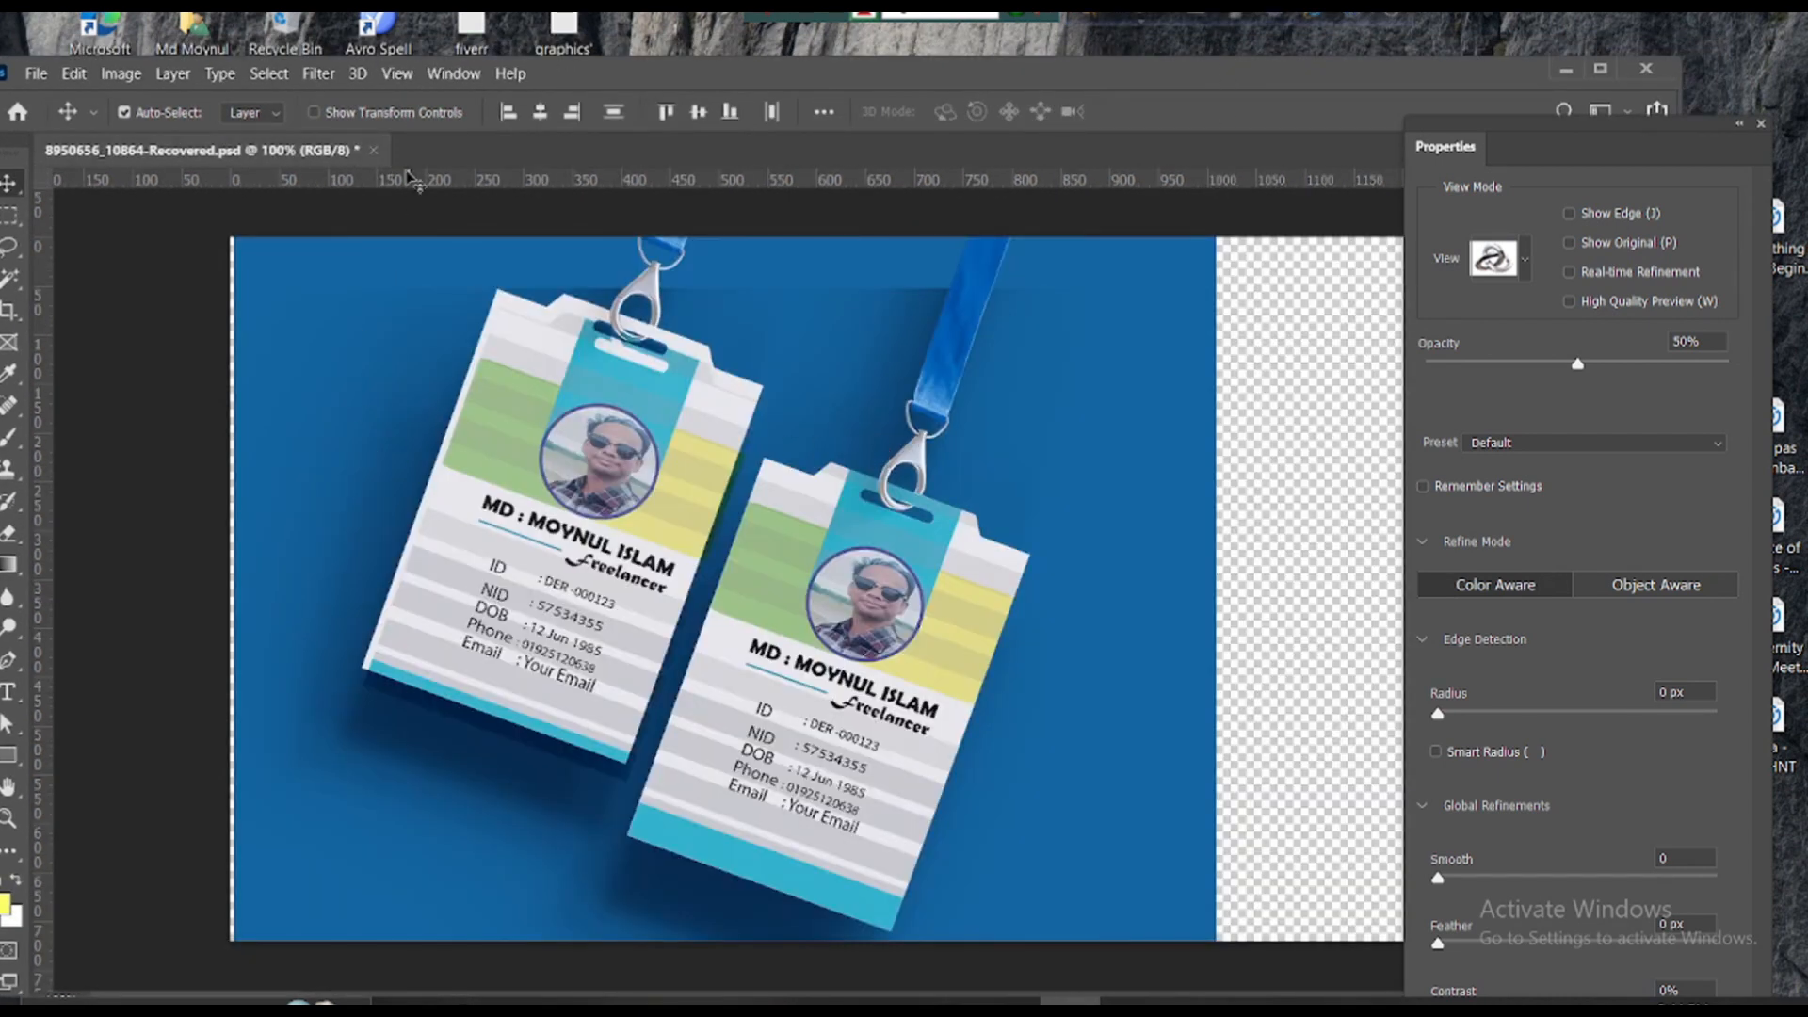
{"action": "left_click", "coordinate": [374, 151]}
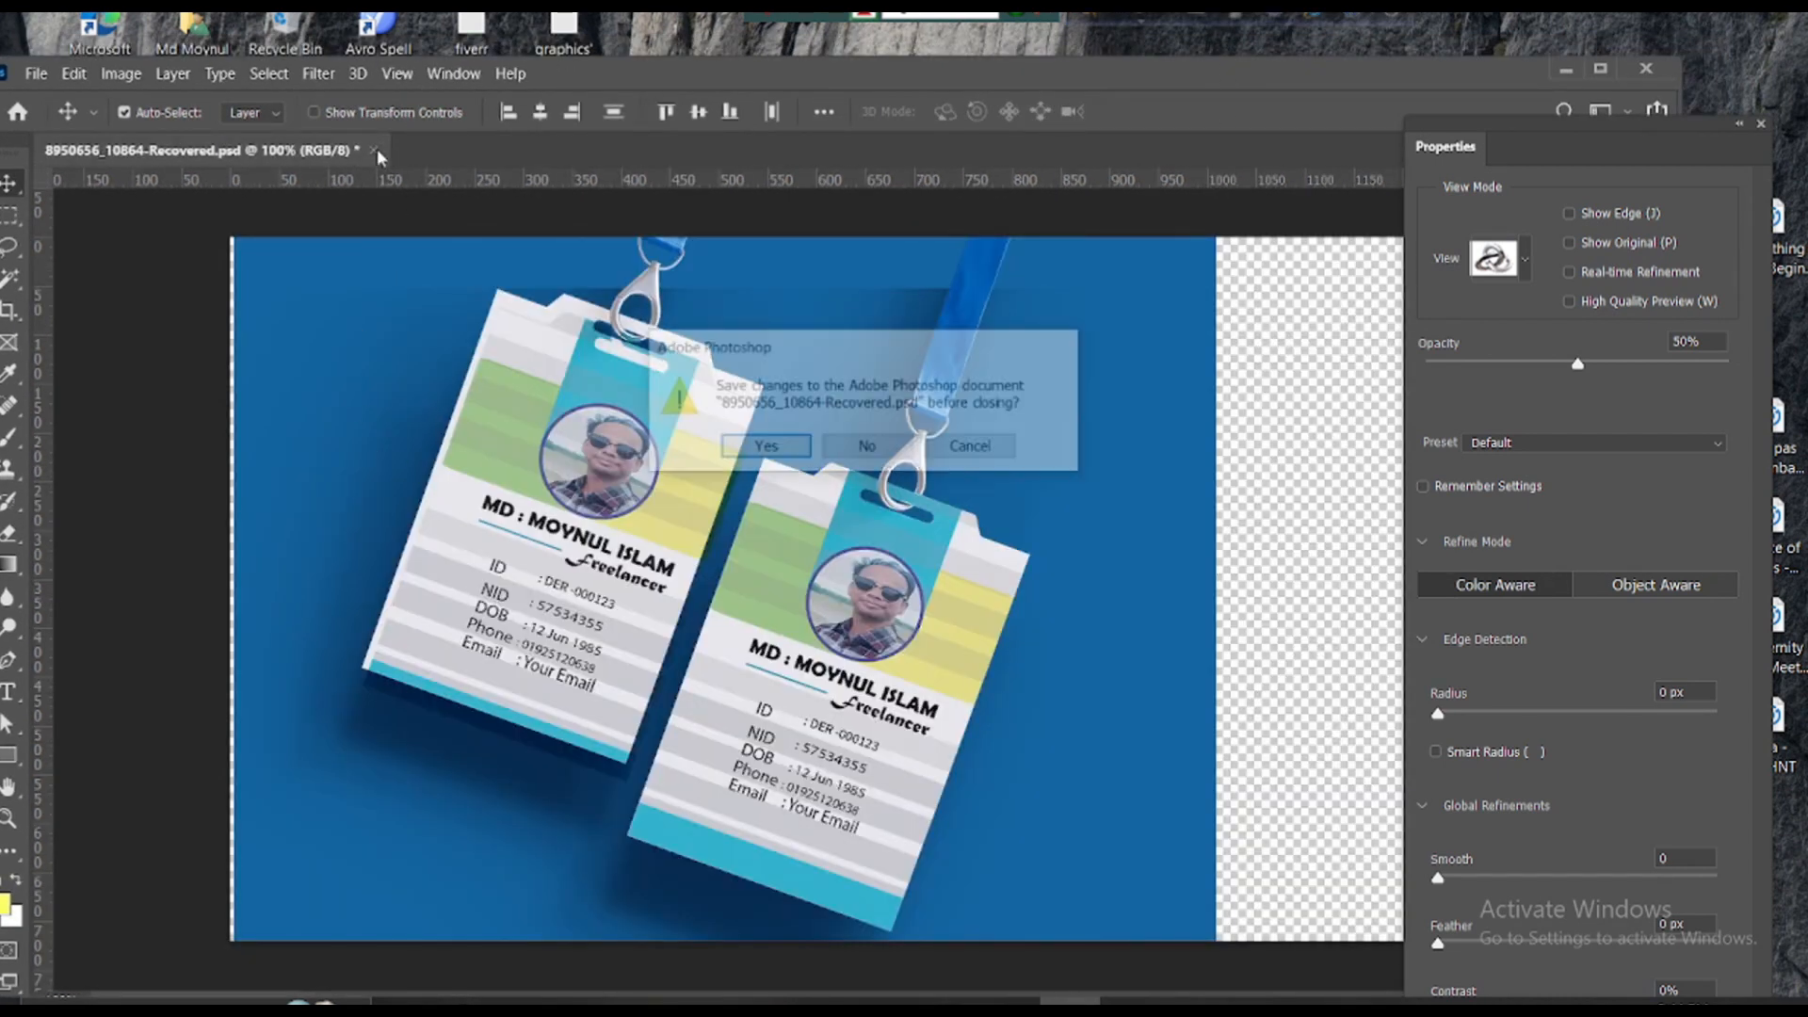
{"action": "left_click", "coordinate": [867, 448]}
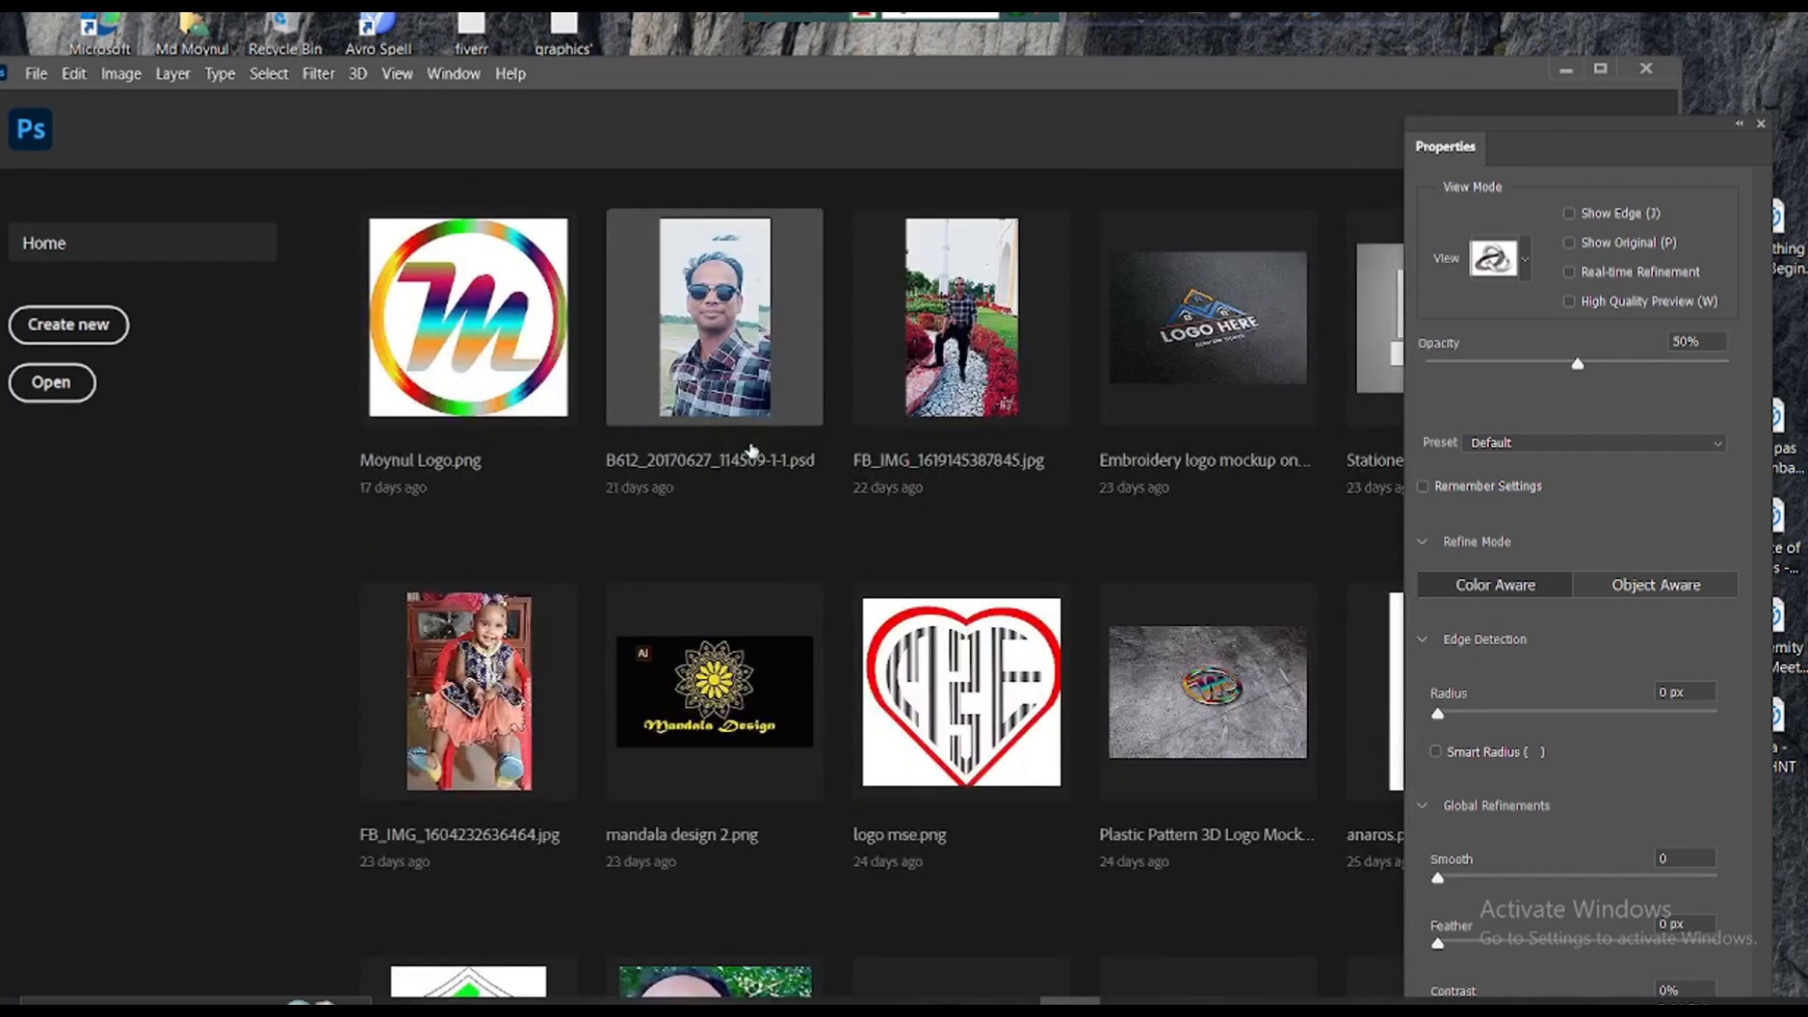
- Open the 8950656_10864.psd cardholder mockup from Downloads and close the Properties panel
{"action": "scroll", "coordinate": [751, 450], "scroll_direction": "up", "scroll_amount": 6}
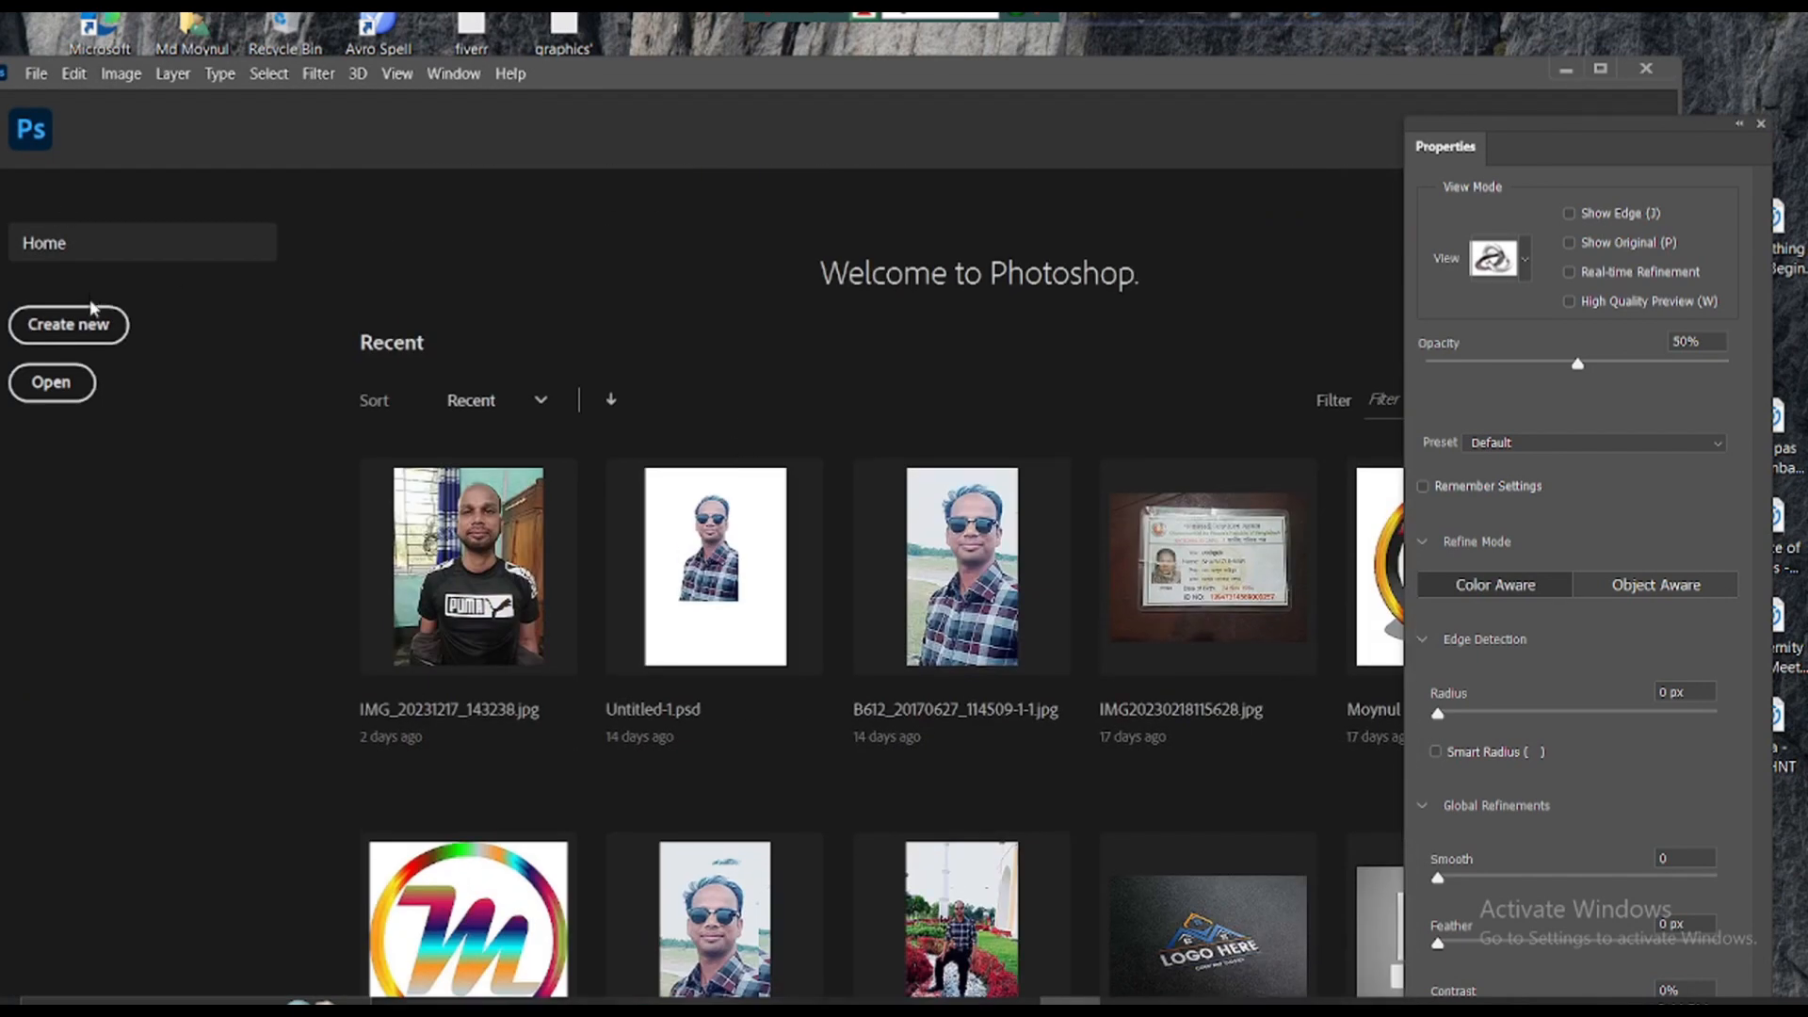
{"action": "left_click", "coordinate": [52, 383]}
{"action": "left_click", "coordinate": [86, 316]}
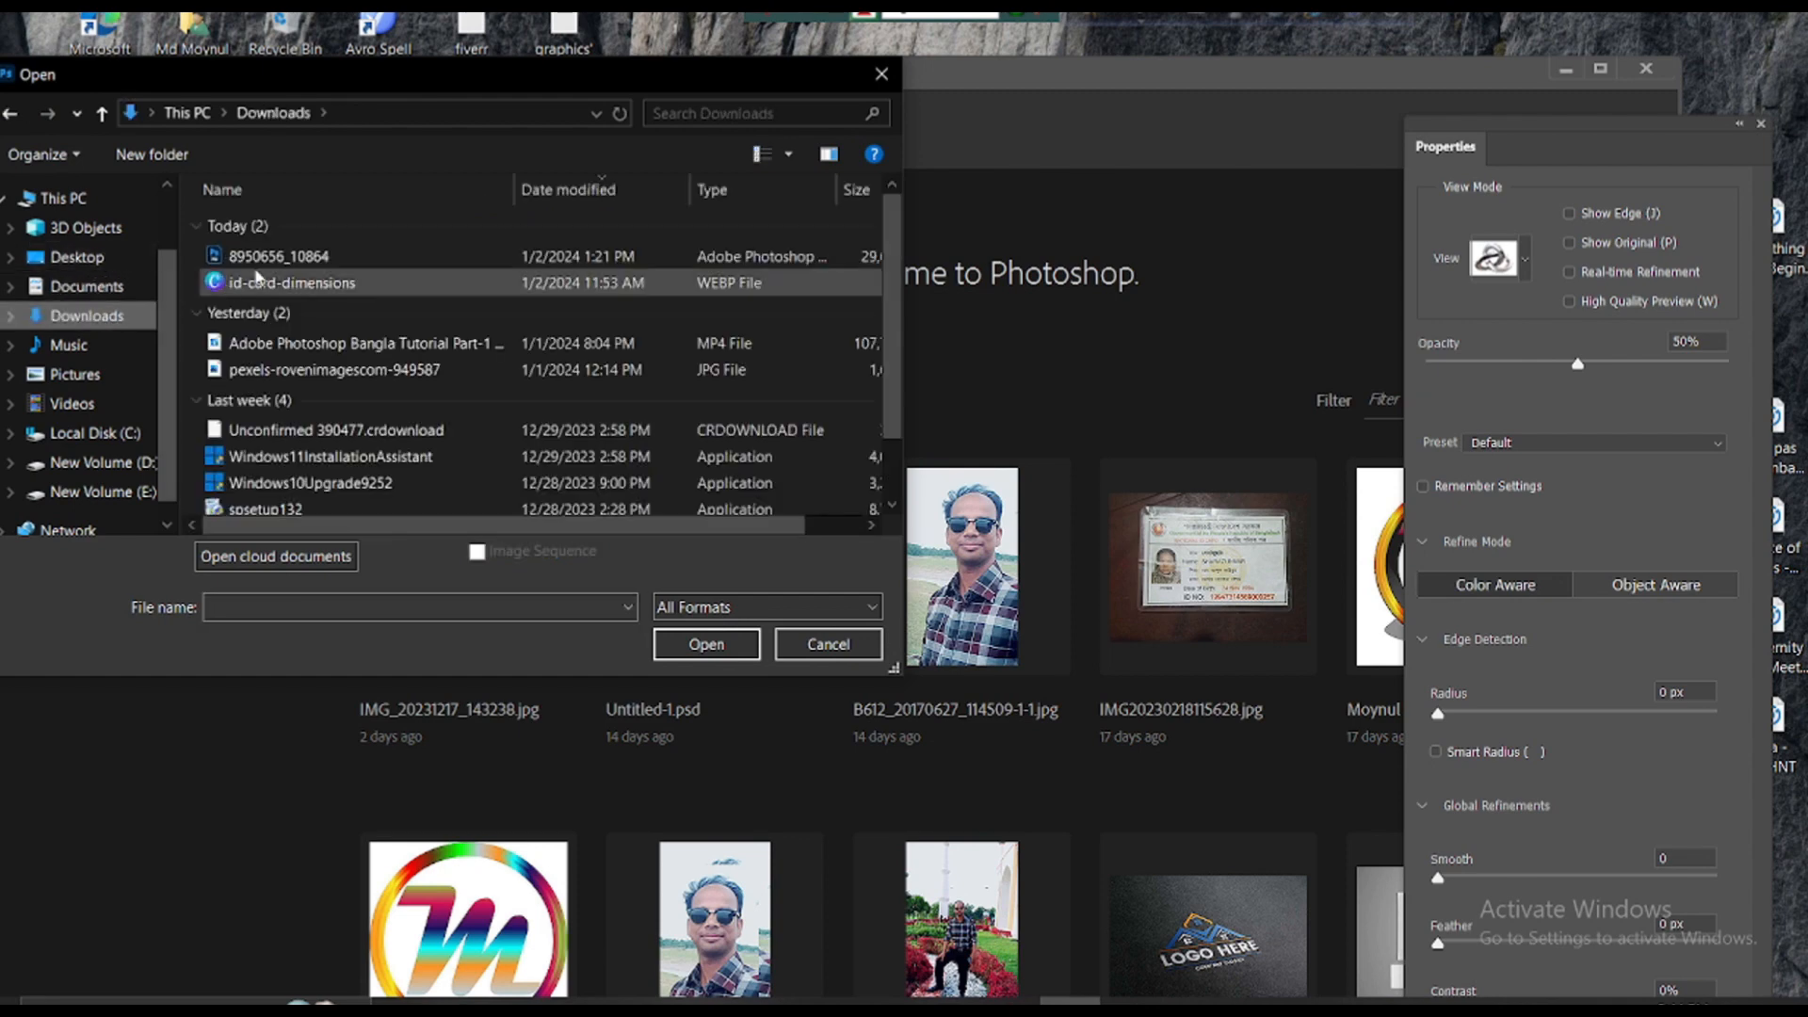
{"action": "left_click", "coordinate": [278, 256]}
{"action": "left_click", "coordinate": [706, 645]}
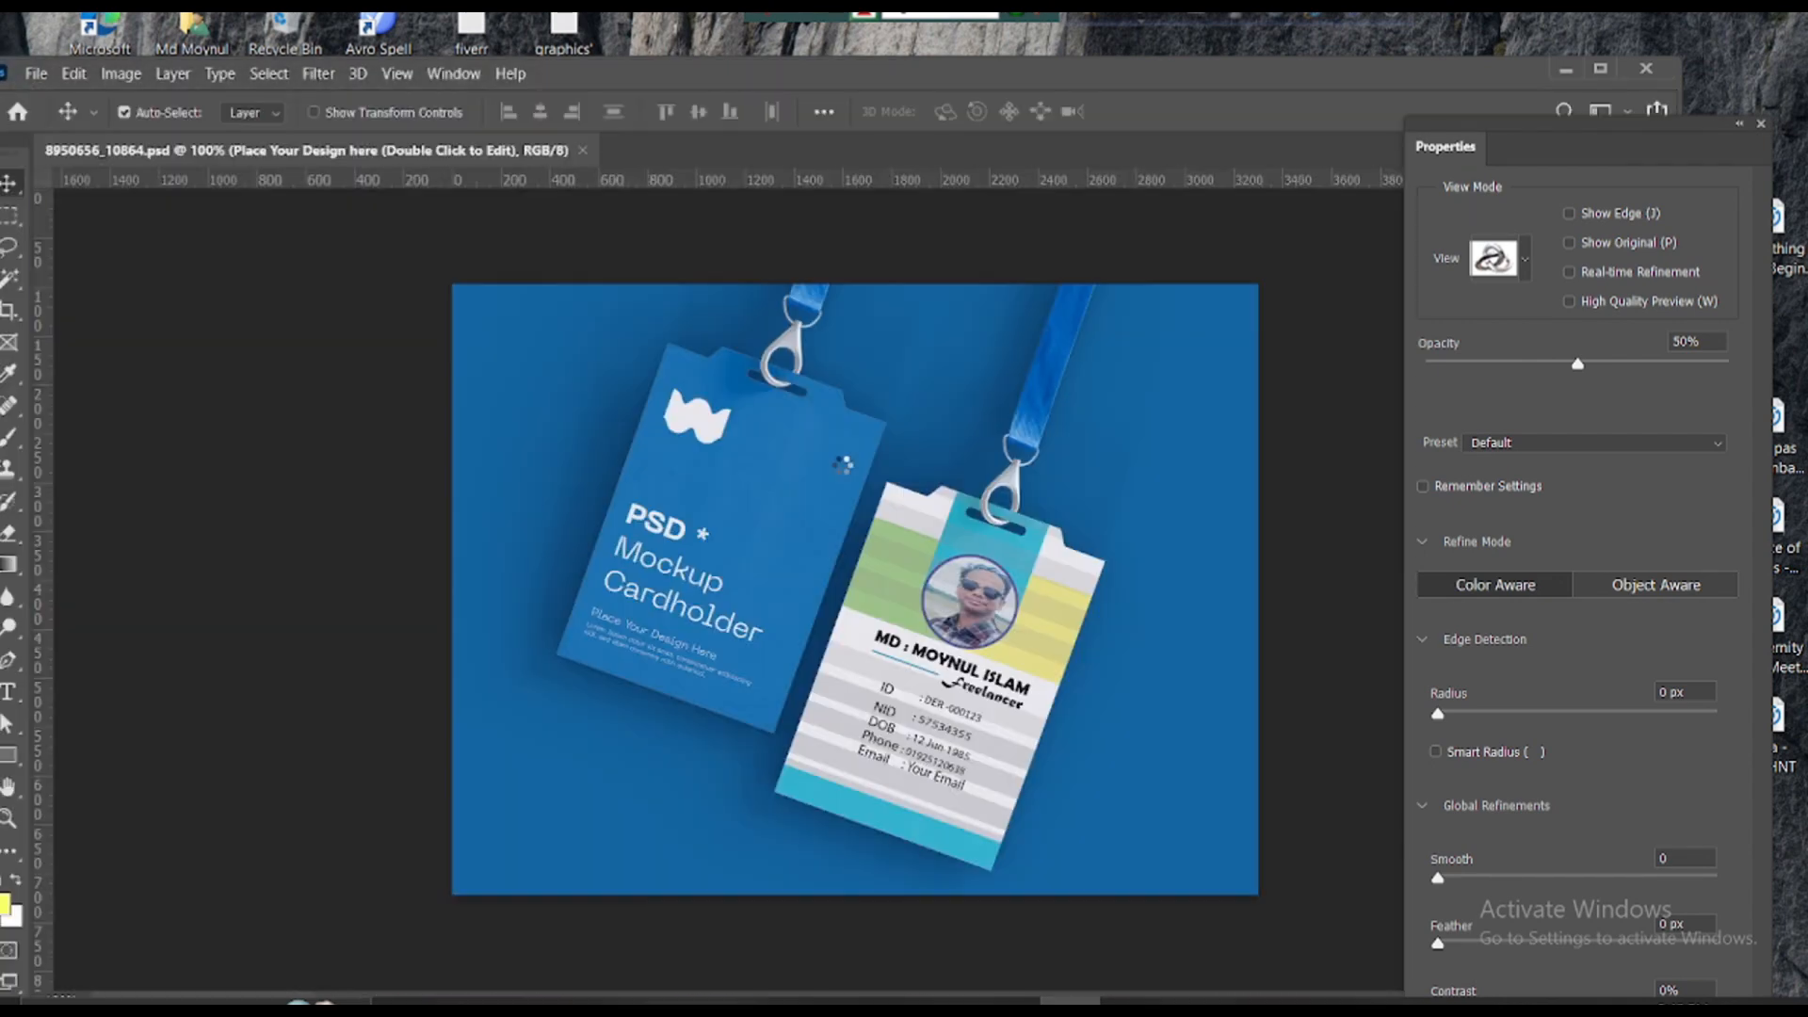
{"action": "left_click", "coordinate": [1757, 124]}
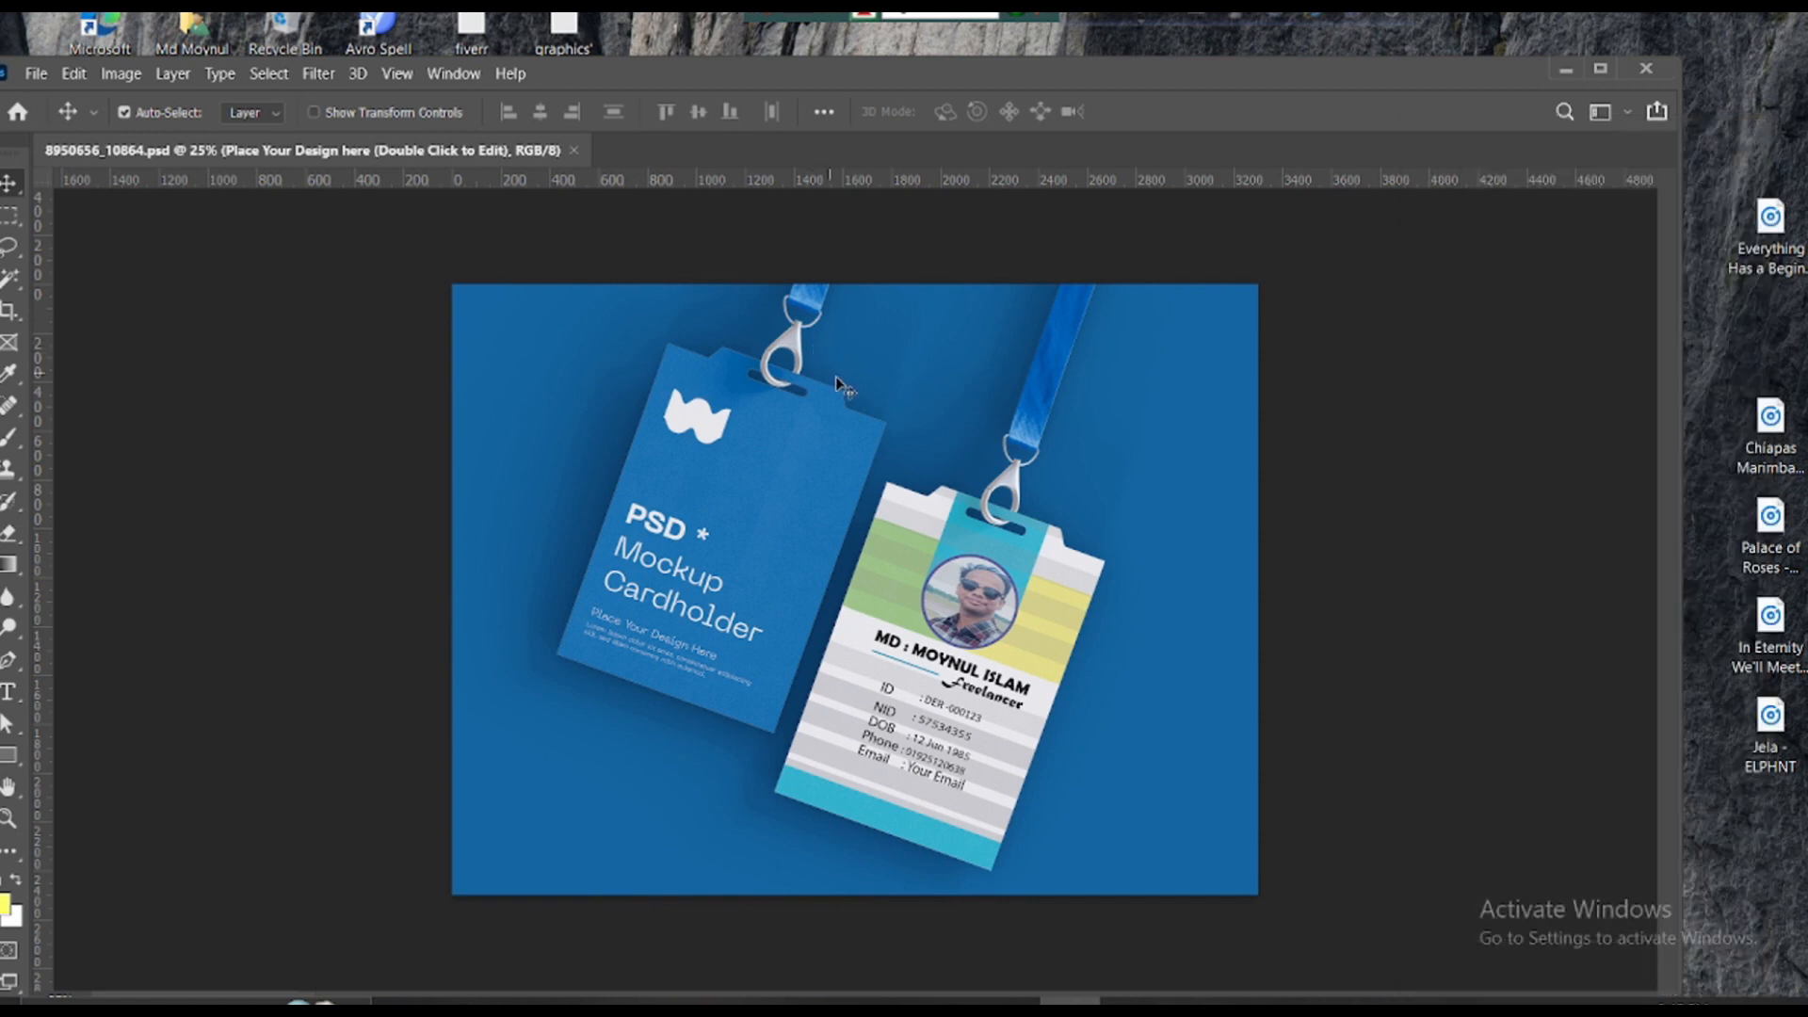
- Open ID card Design.png from the D:\illustrator folder
{"action": "left_click", "coordinate": [36, 74]}
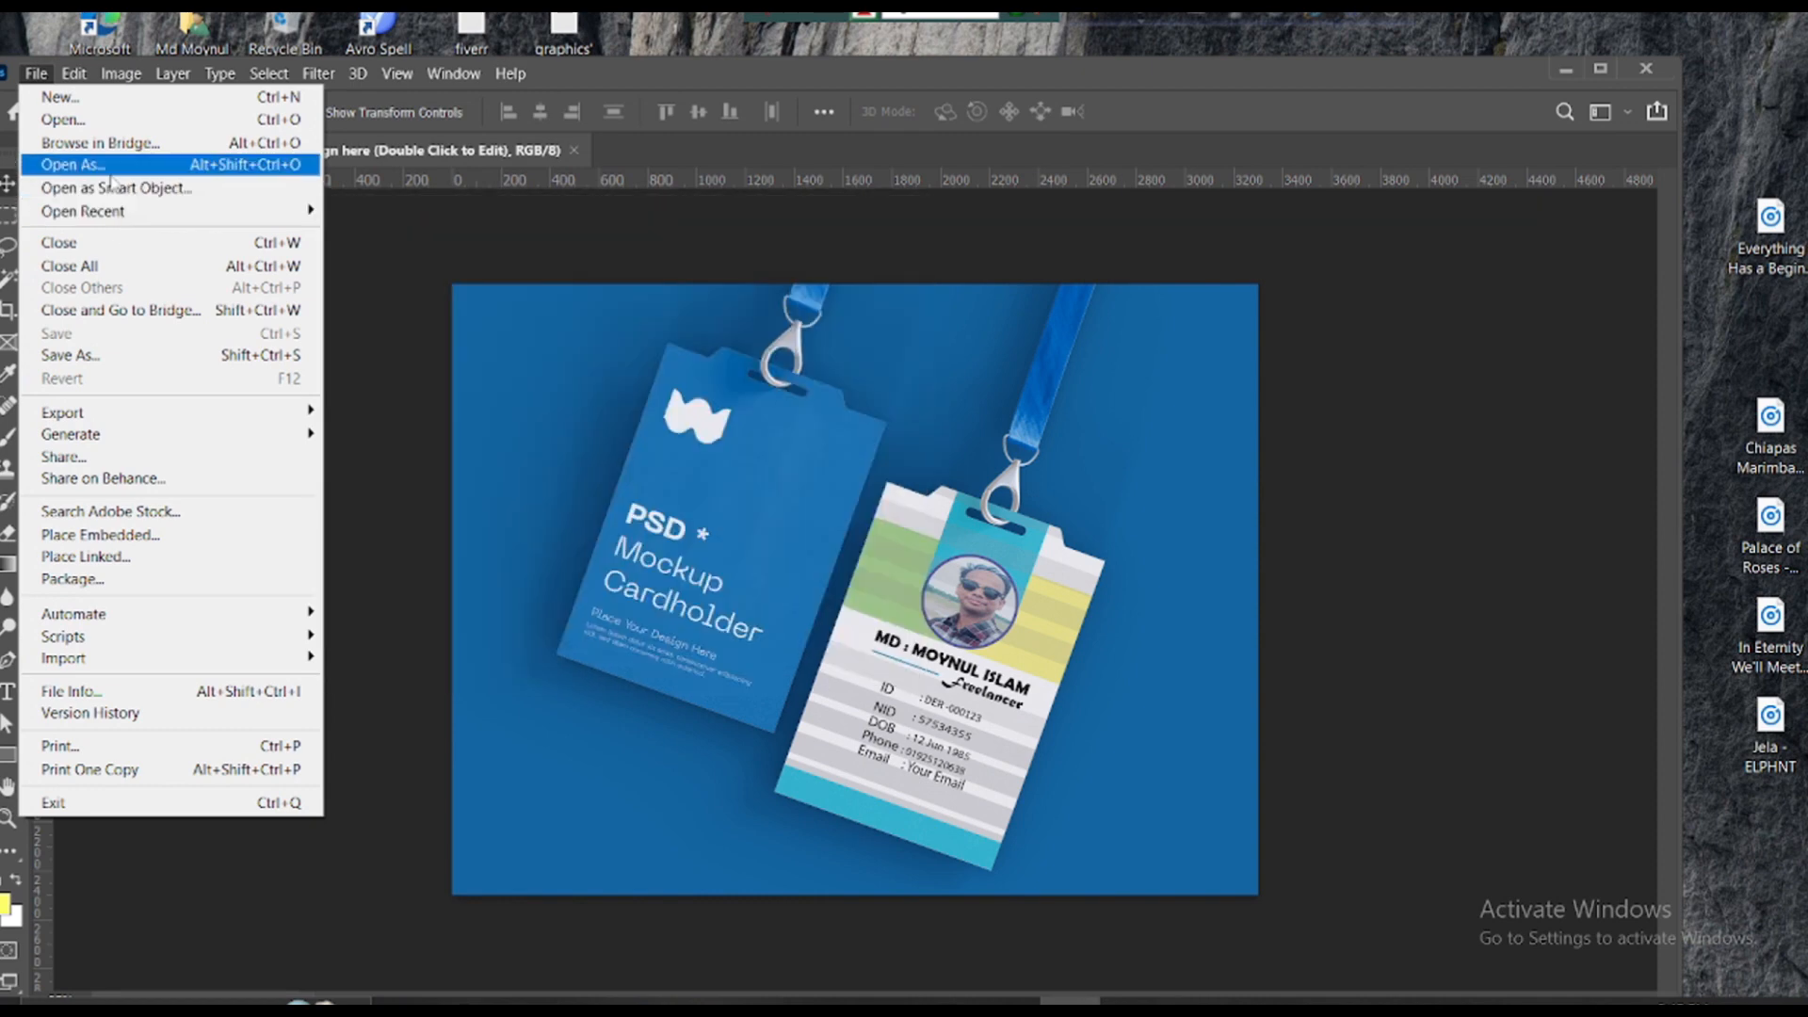
{"action": "left_click", "coordinate": [111, 126]}
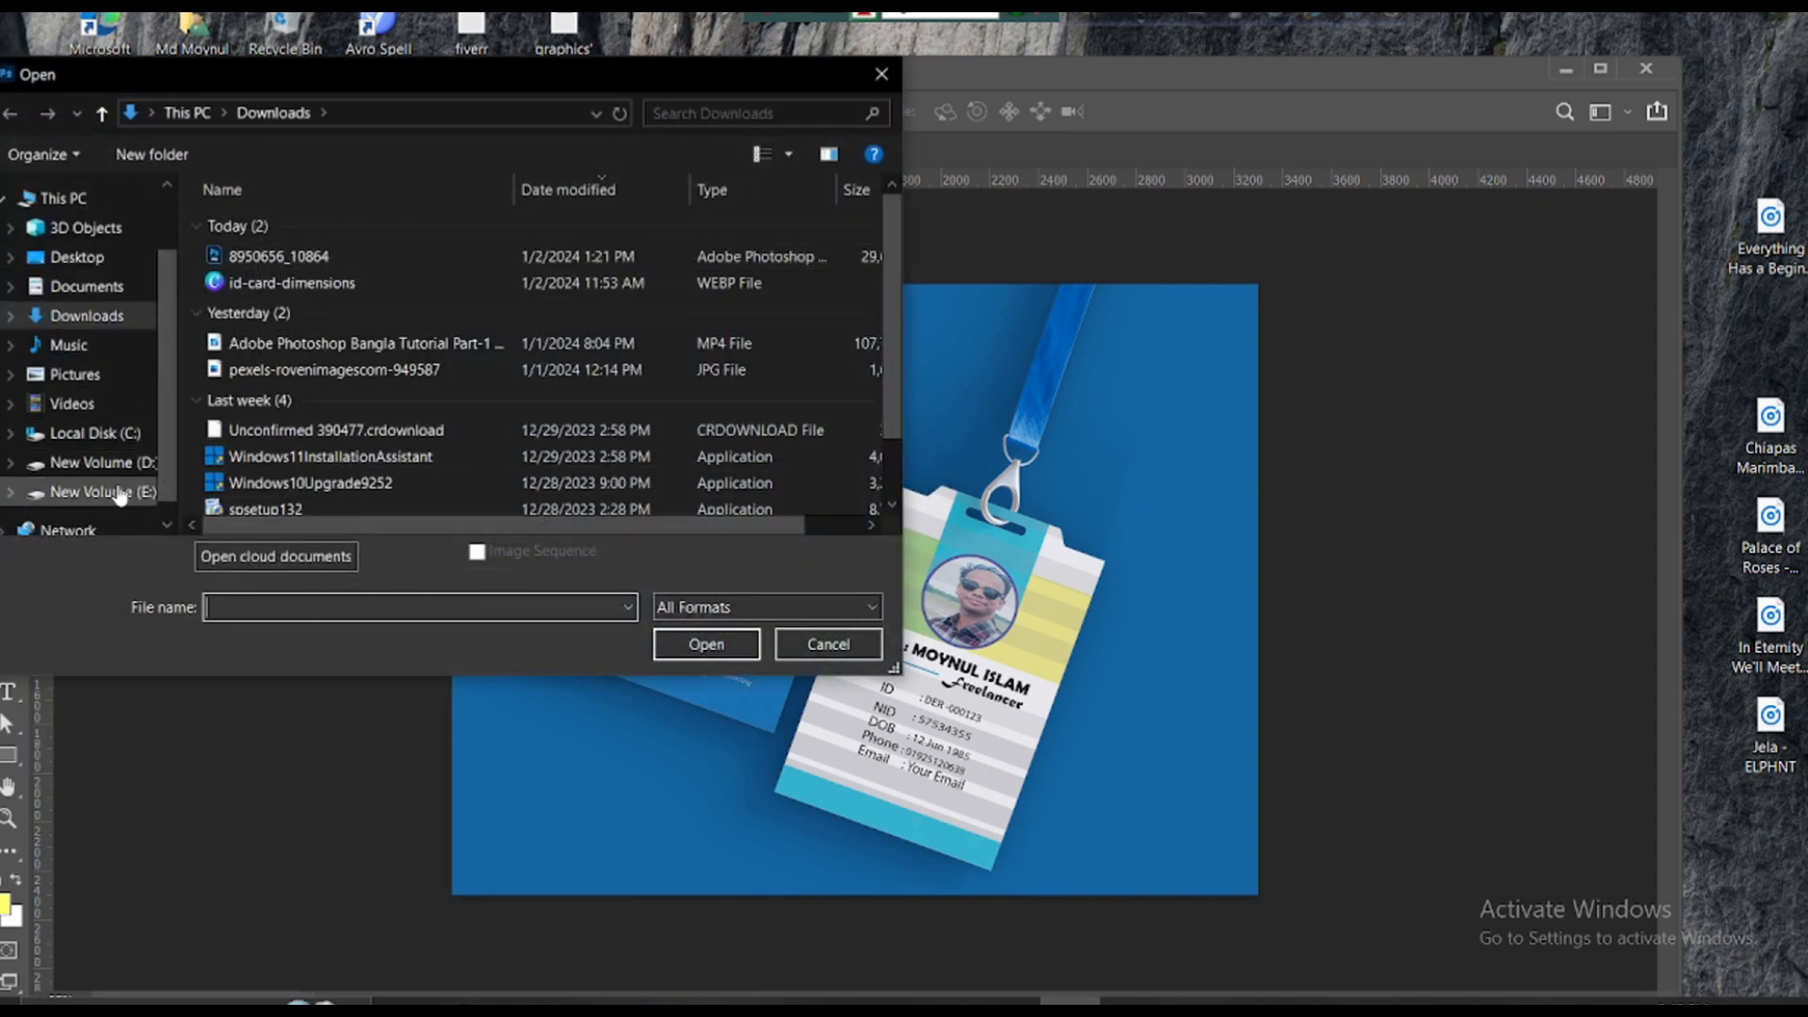
{"action": "left_click", "coordinate": [141, 462]}
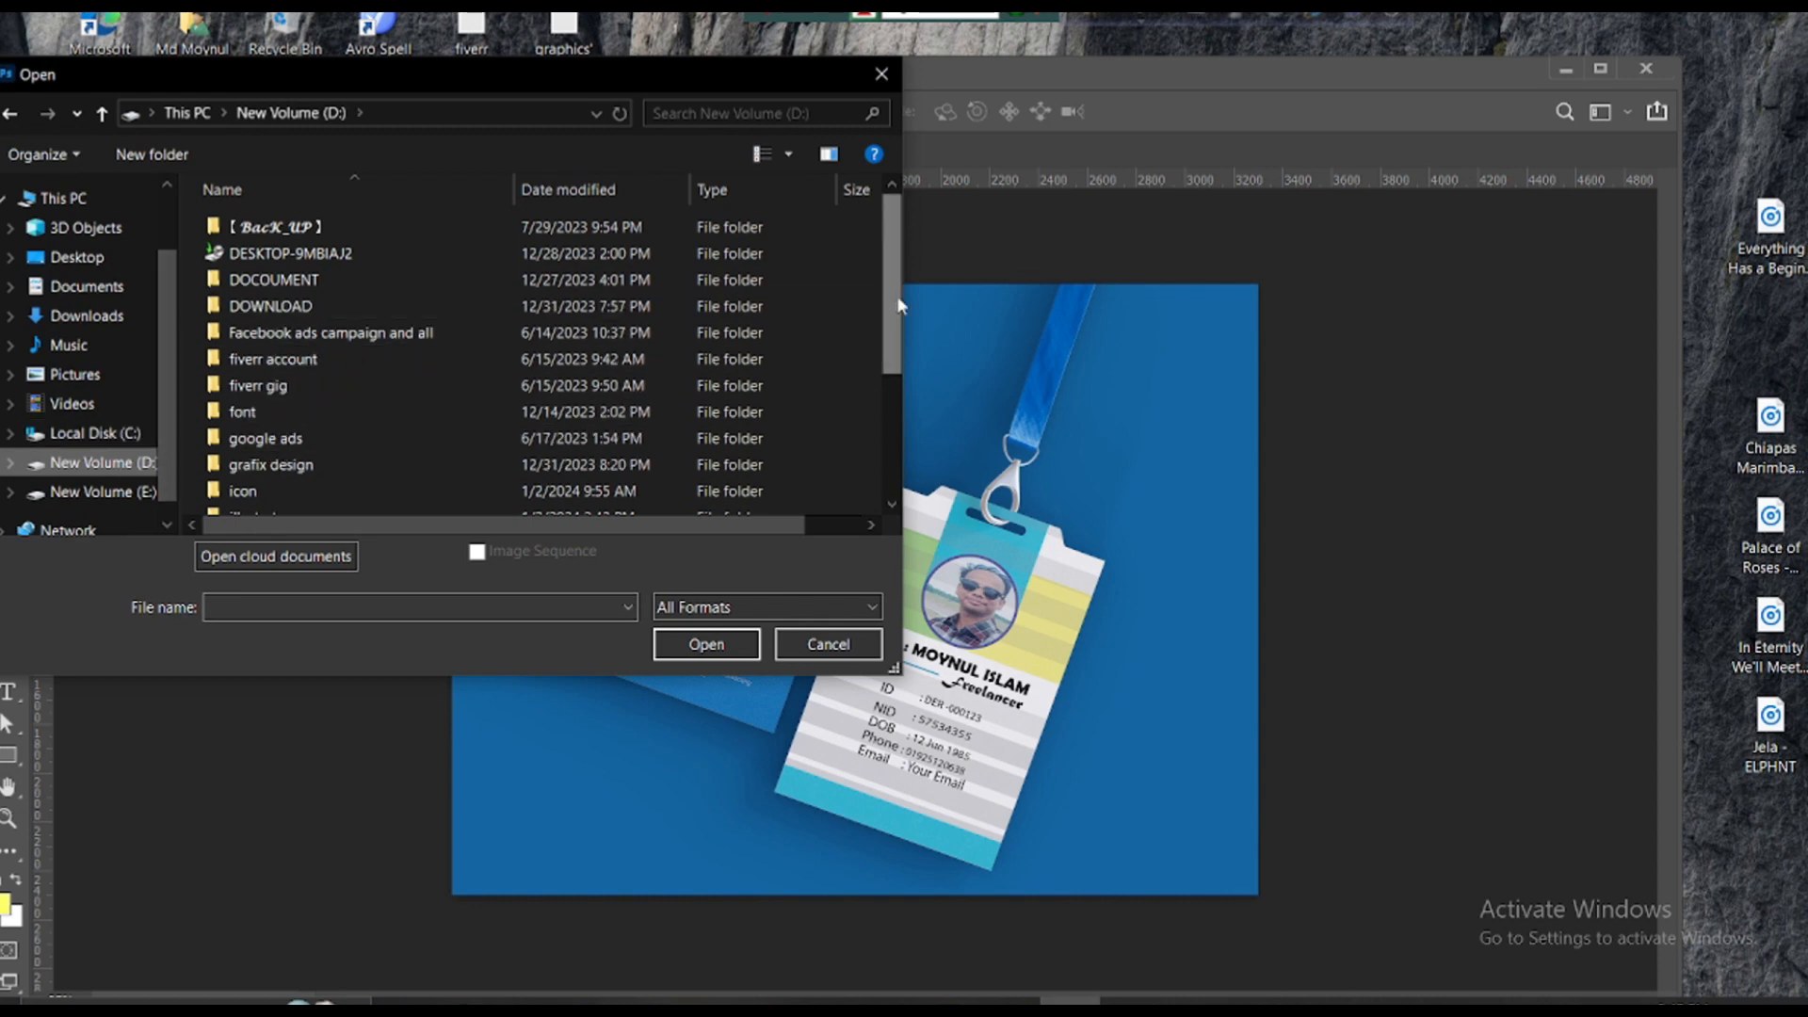
{"action": "scroll", "coordinate": [320, 377], "scroll_direction": "down", "scroll_amount": 2}
{"action": "double_click", "coordinate": [343, 365]}
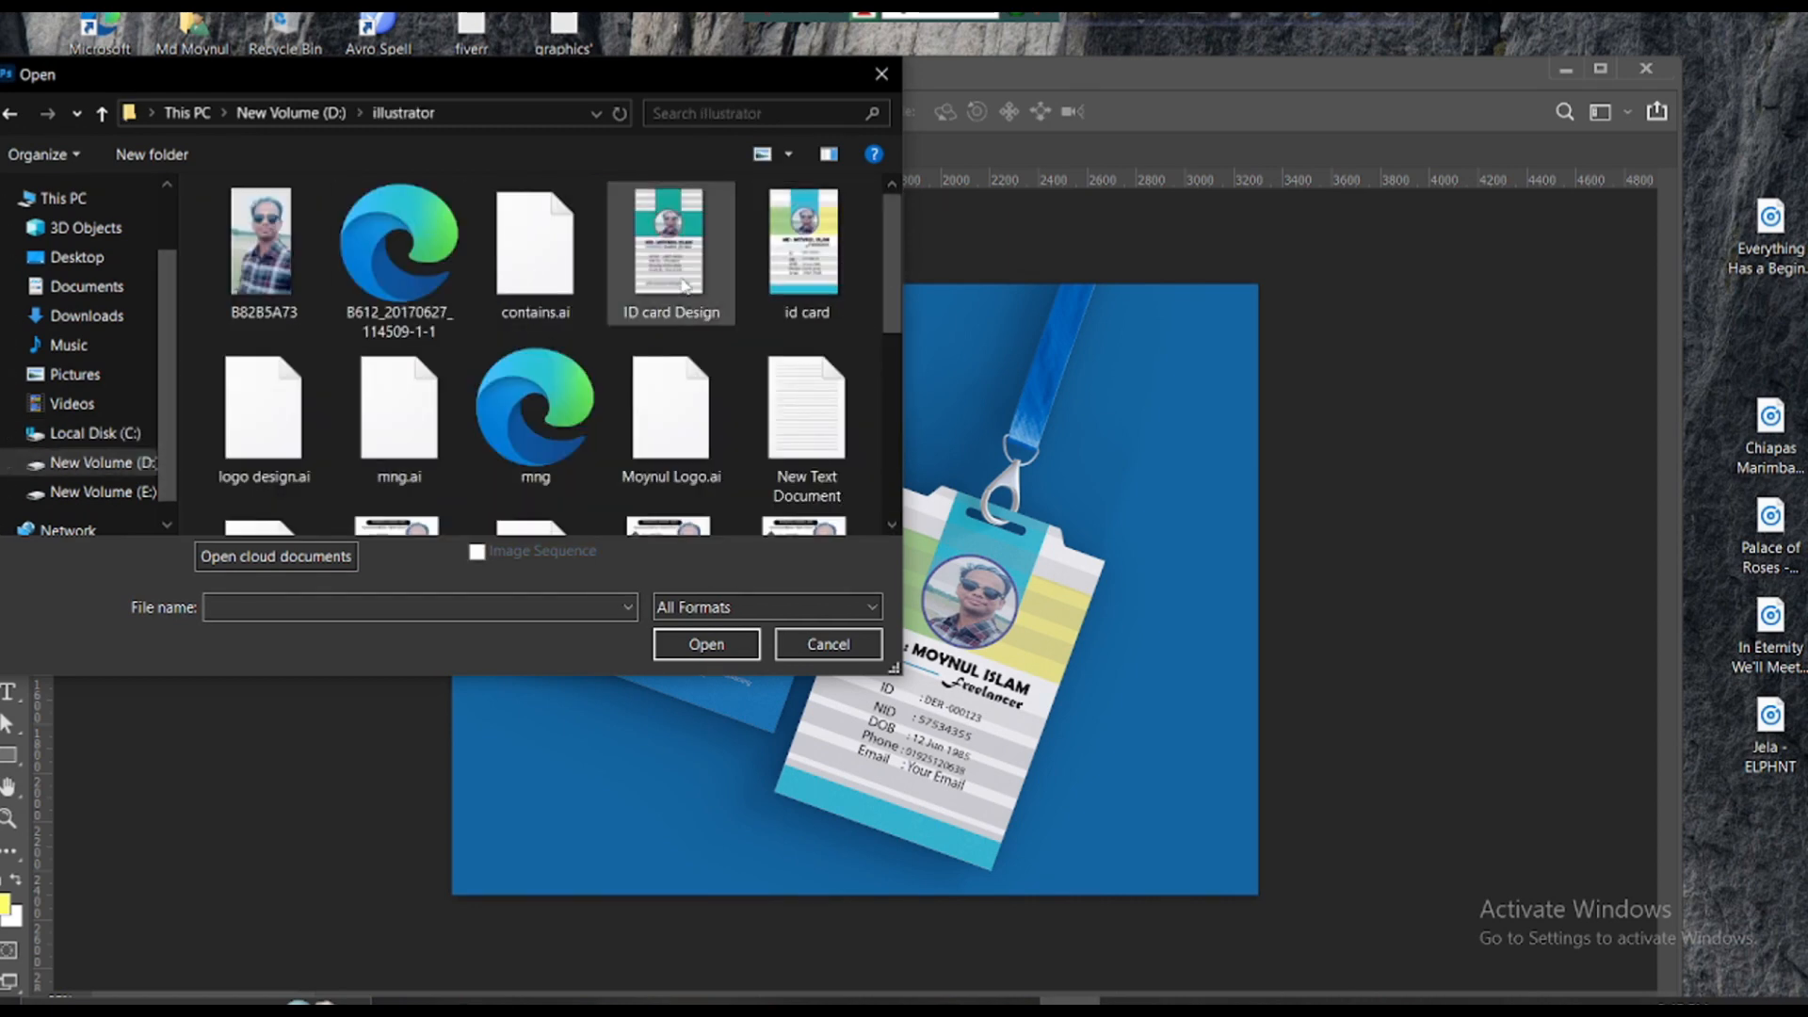
{"action": "left_click", "coordinate": [674, 273]}
{"action": "left_click", "coordinate": [706, 644]}
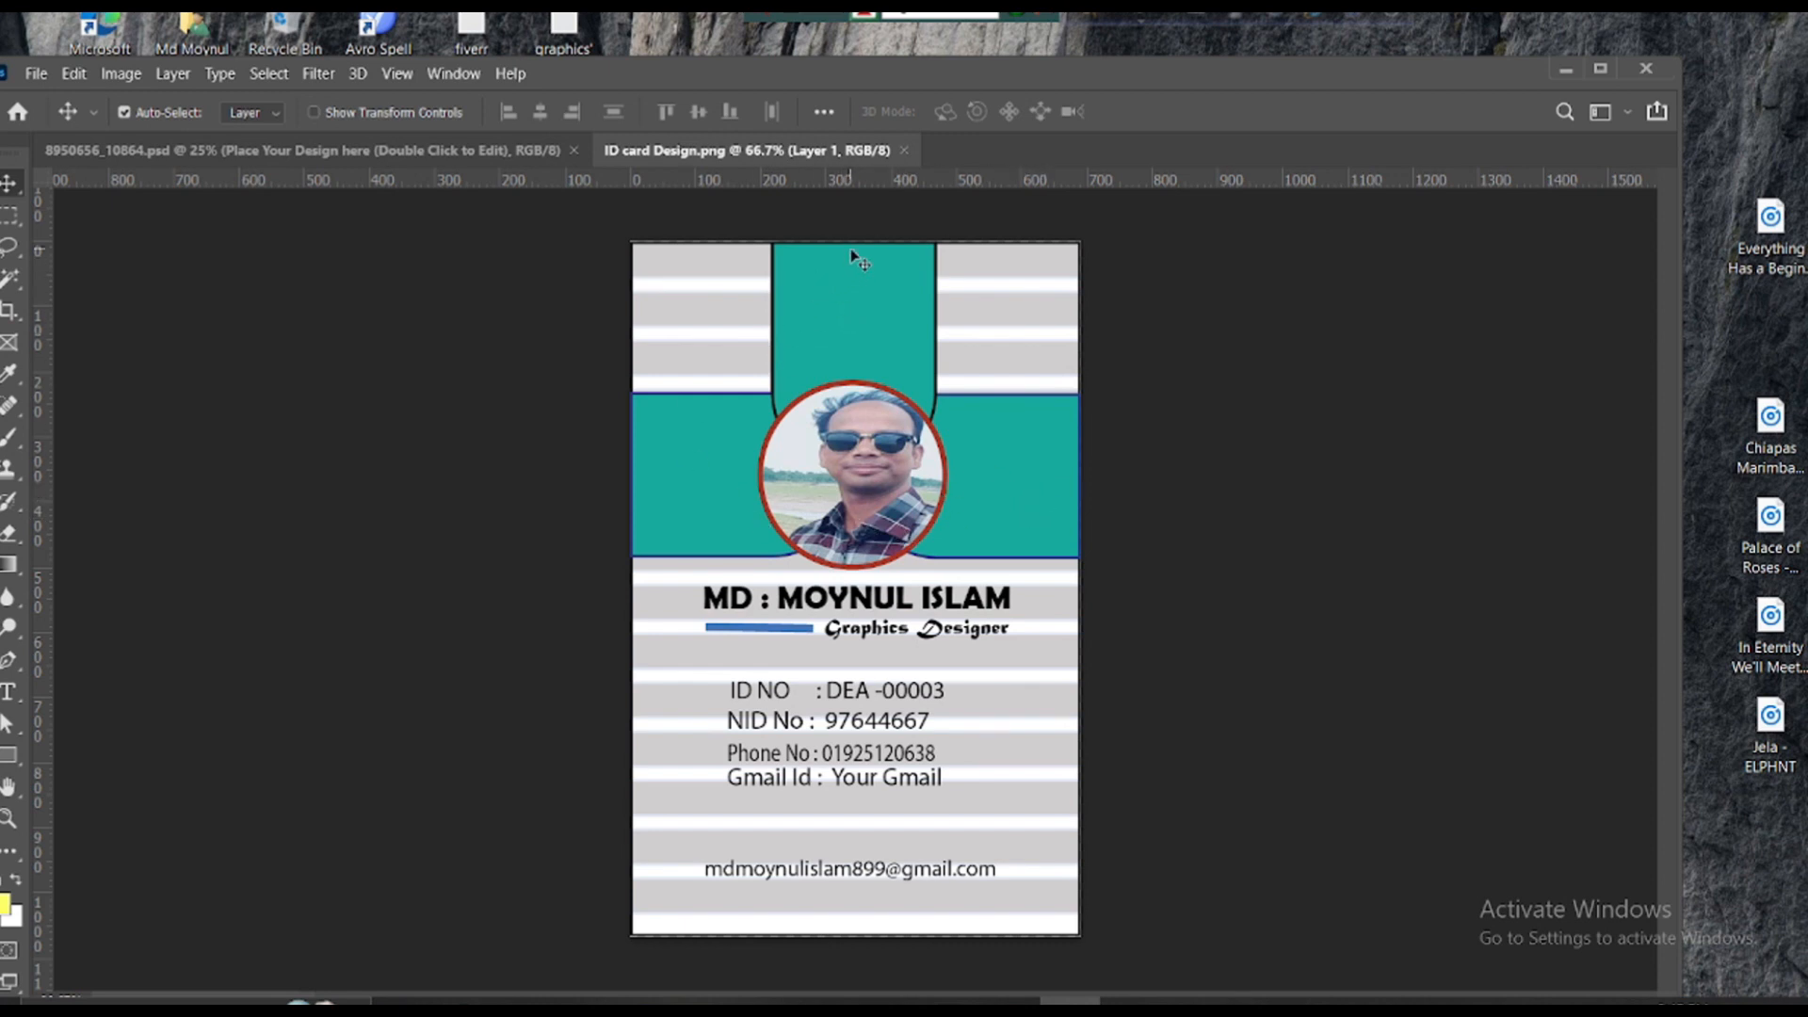
- Nudge the ID card layer down and right, then show an enlarged Layers panel
{"action": "left_click_drag", "start_coordinate": [852, 257], "coordinate": [452, 153]}
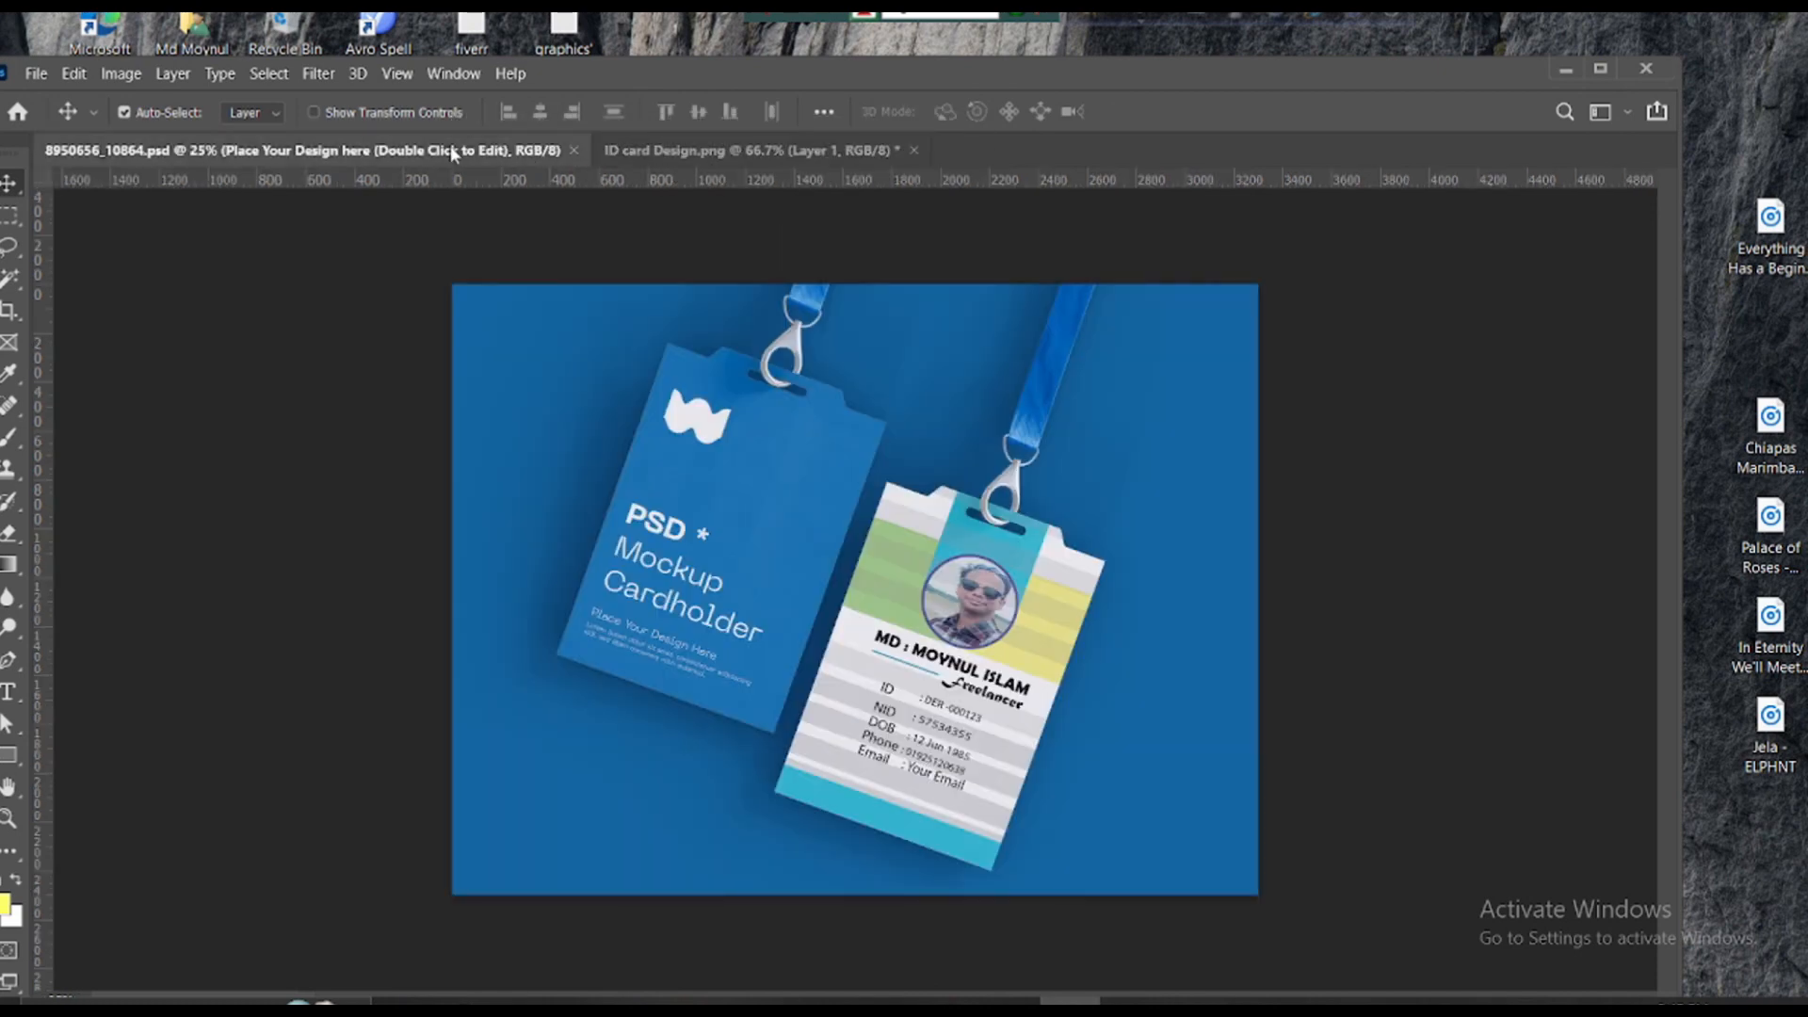
{"action": "left_click", "coordinate": [453, 73]}
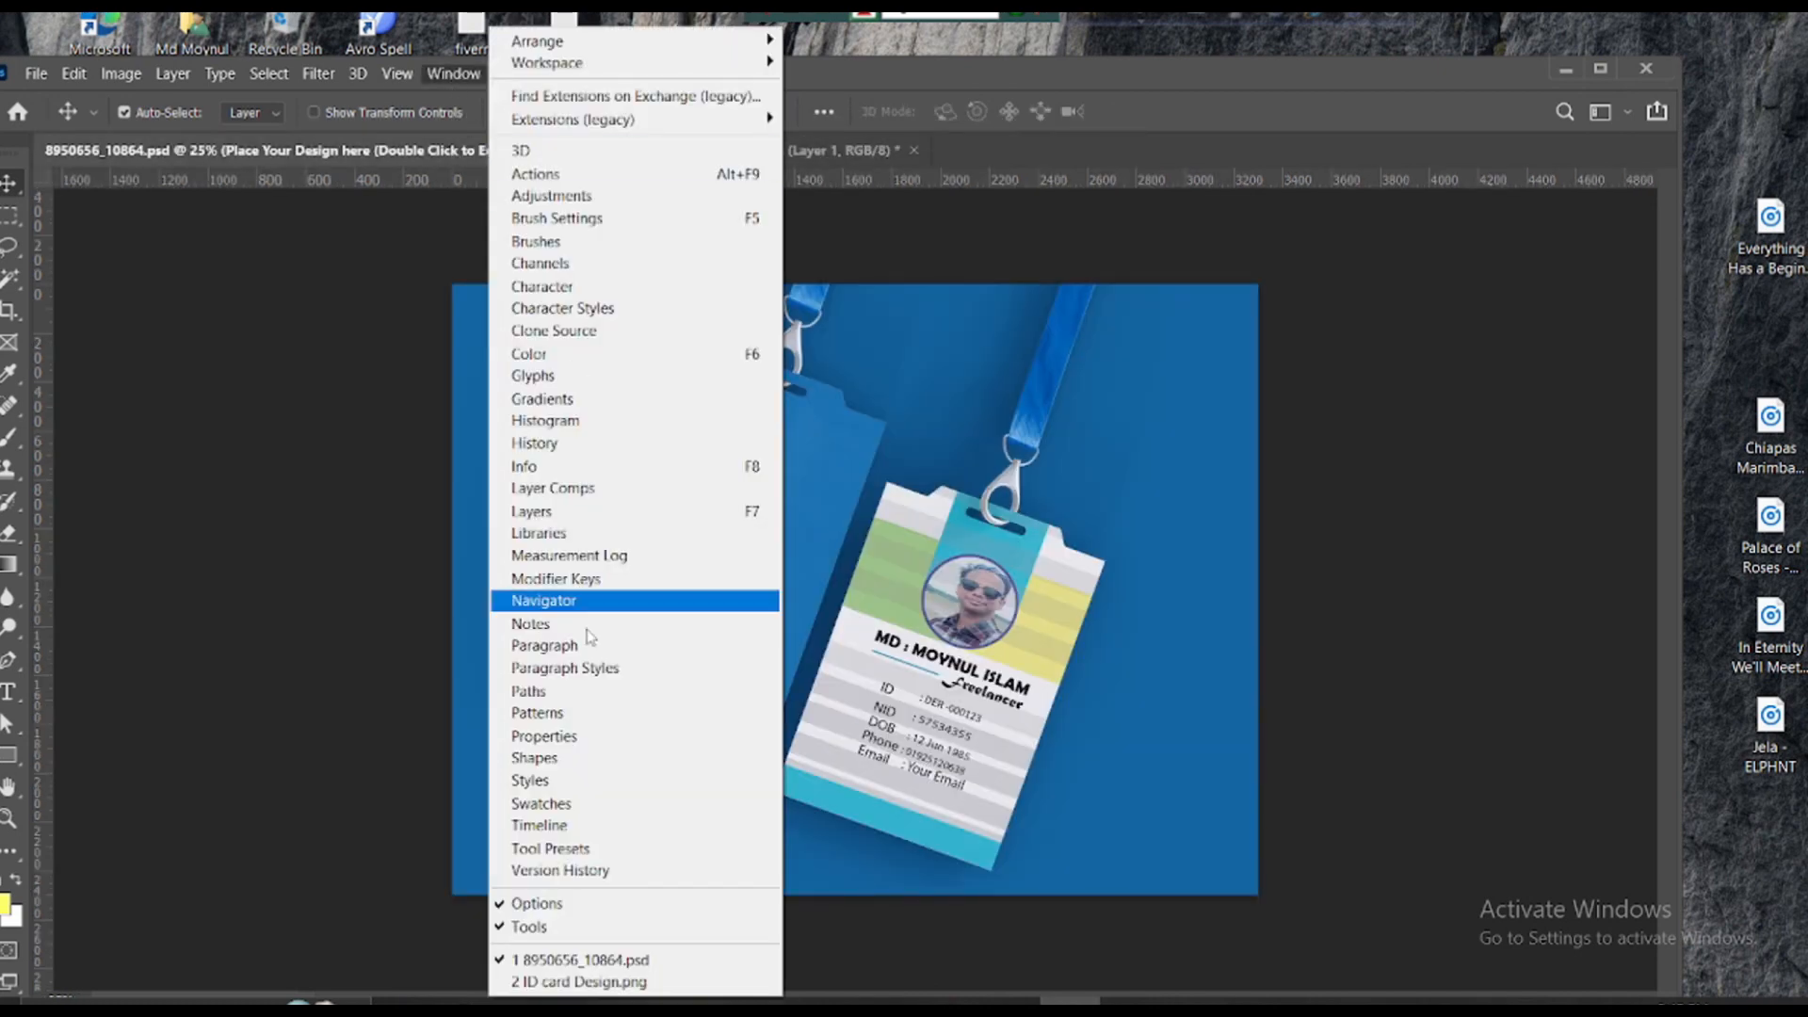
{"action": "left_click", "coordinate": [533, 511]}
{"action": "left_click_drag", "start_coordinate": [1483, 435], "coordinate": [1527, 806]}
- Open the right card's placeholder smart object and drag the ID card image into it
{"action": "double_click", "coordinate": [1438, 390]}
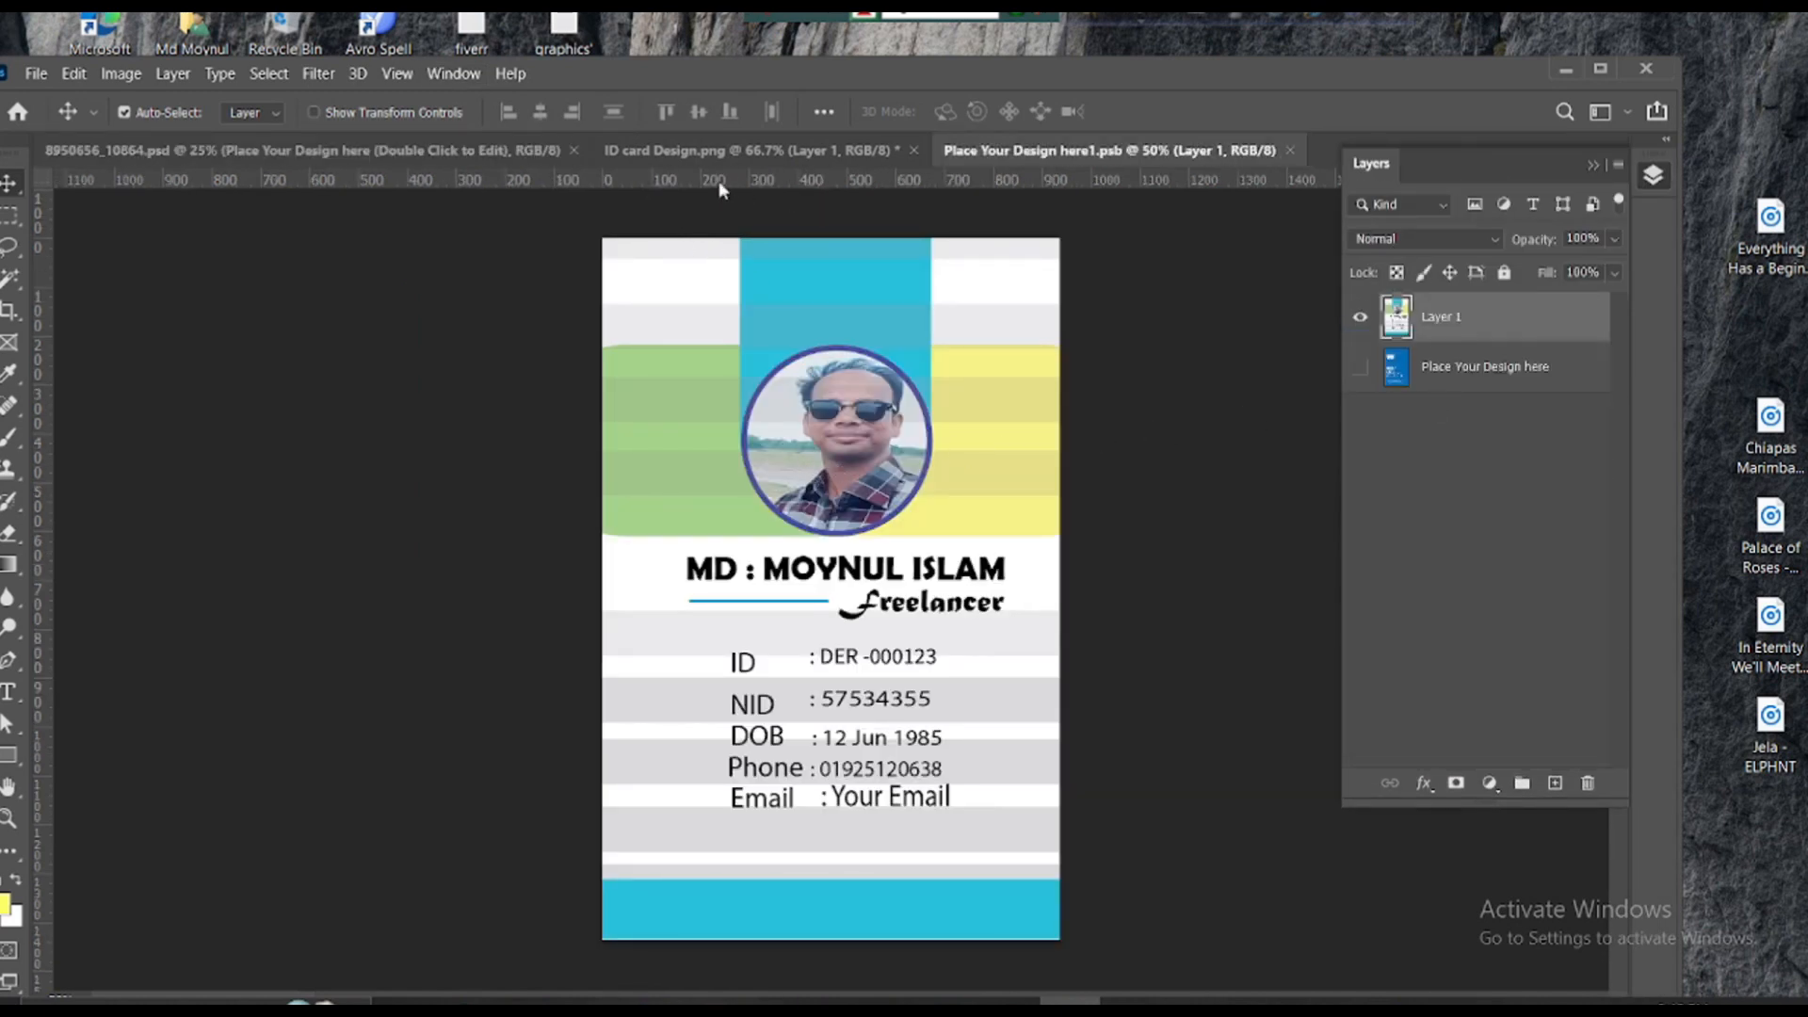
{"action": "left_click", "coordinate": [739, 151]}
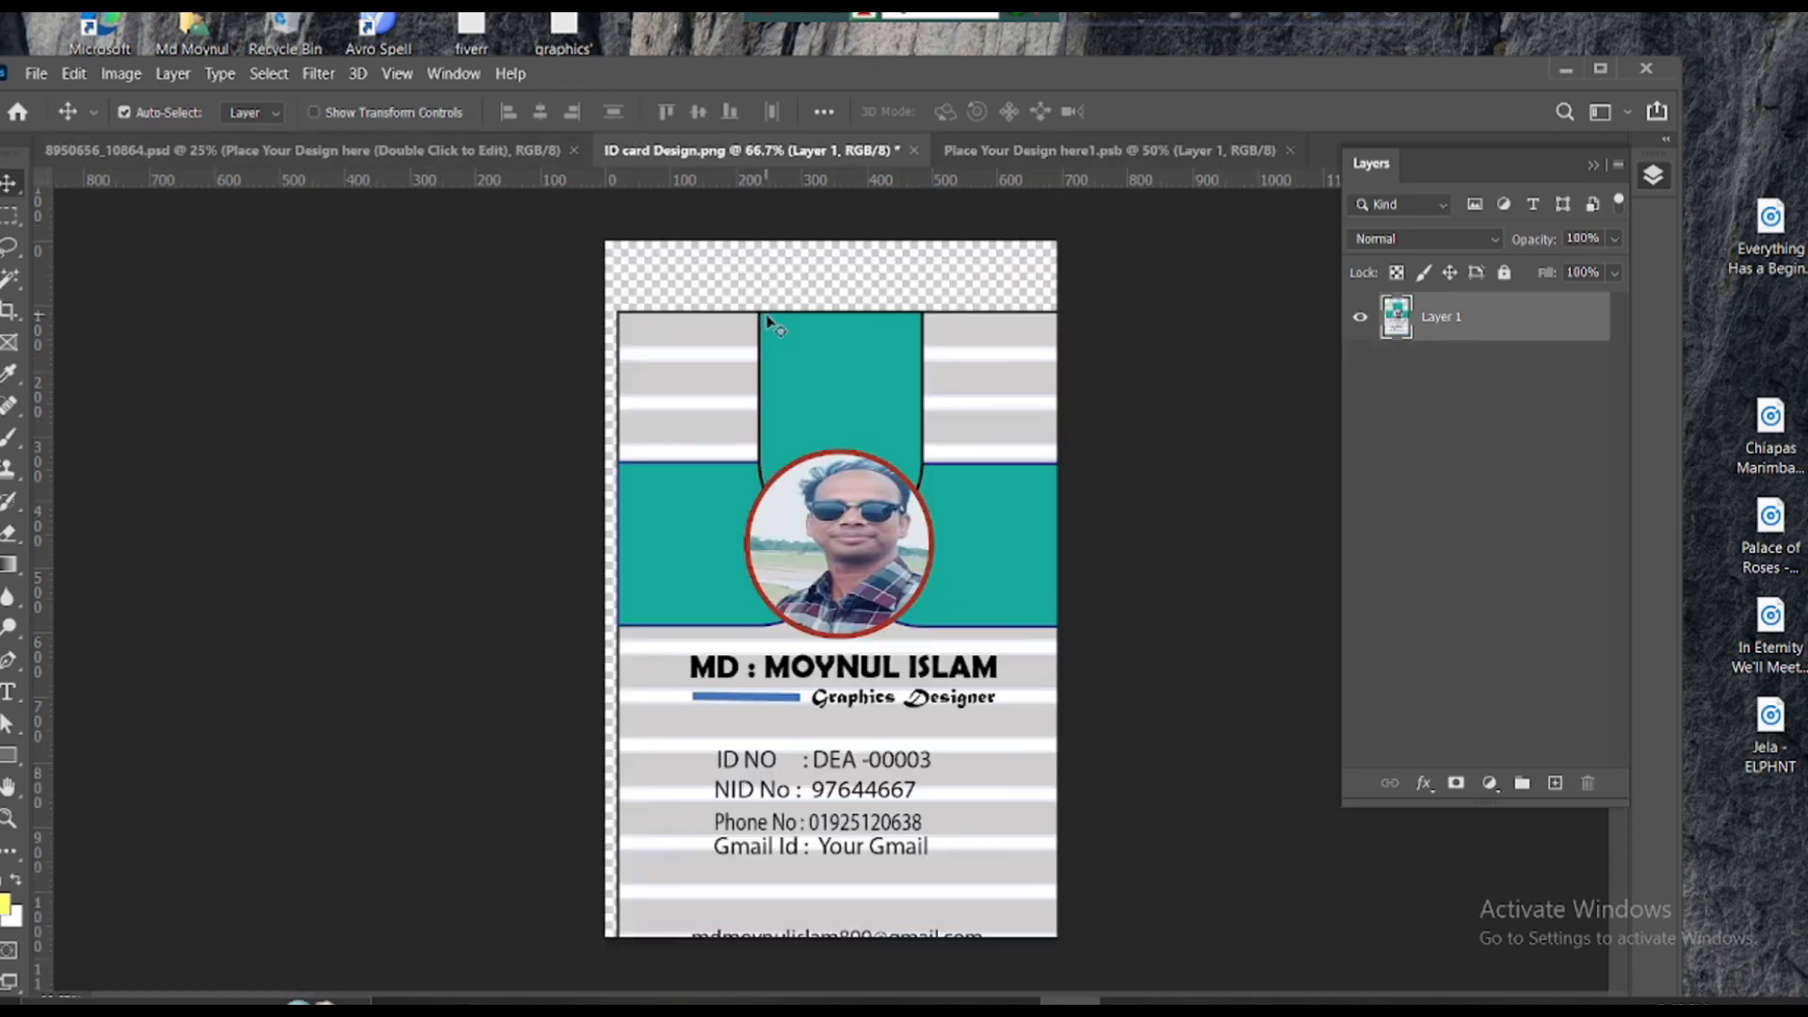
{"action": "left_click_drag", "start_coordinate": [767, 323], "coordinate": [811, 480]}
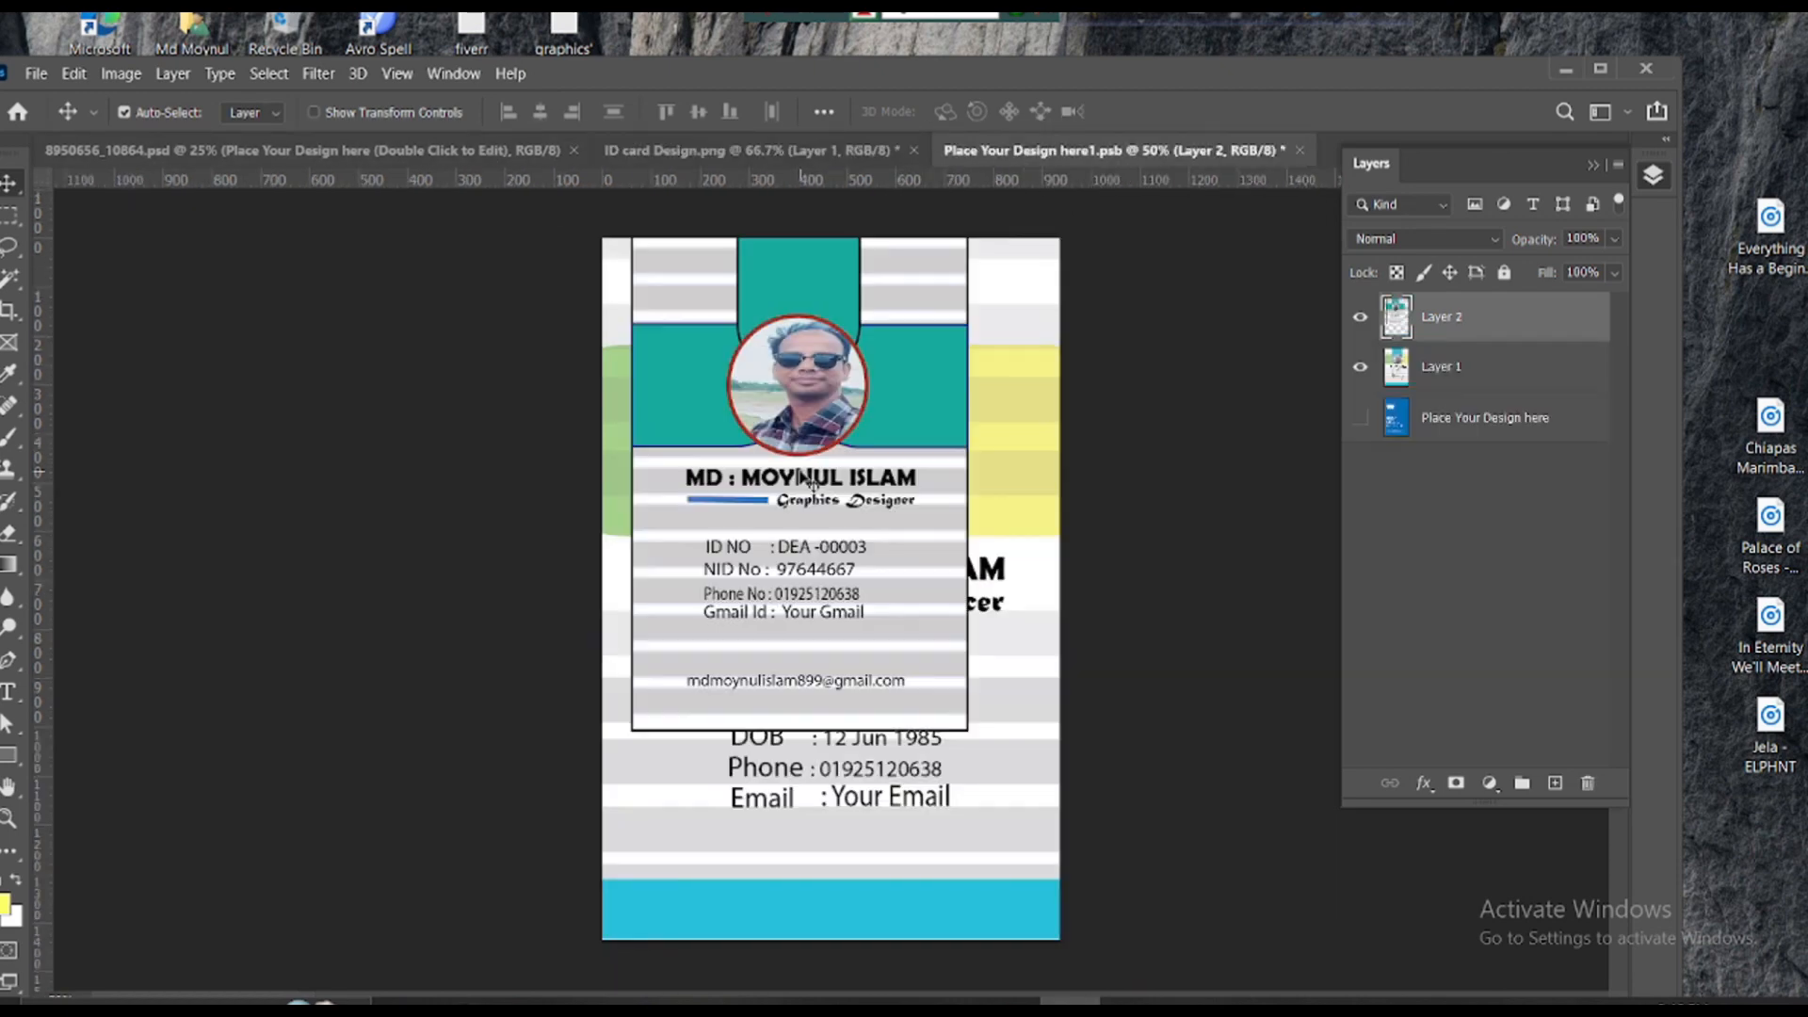
{"action": "left_click_drag", "start_coordinate": [805, 498], "coordinate": [822, 599]}
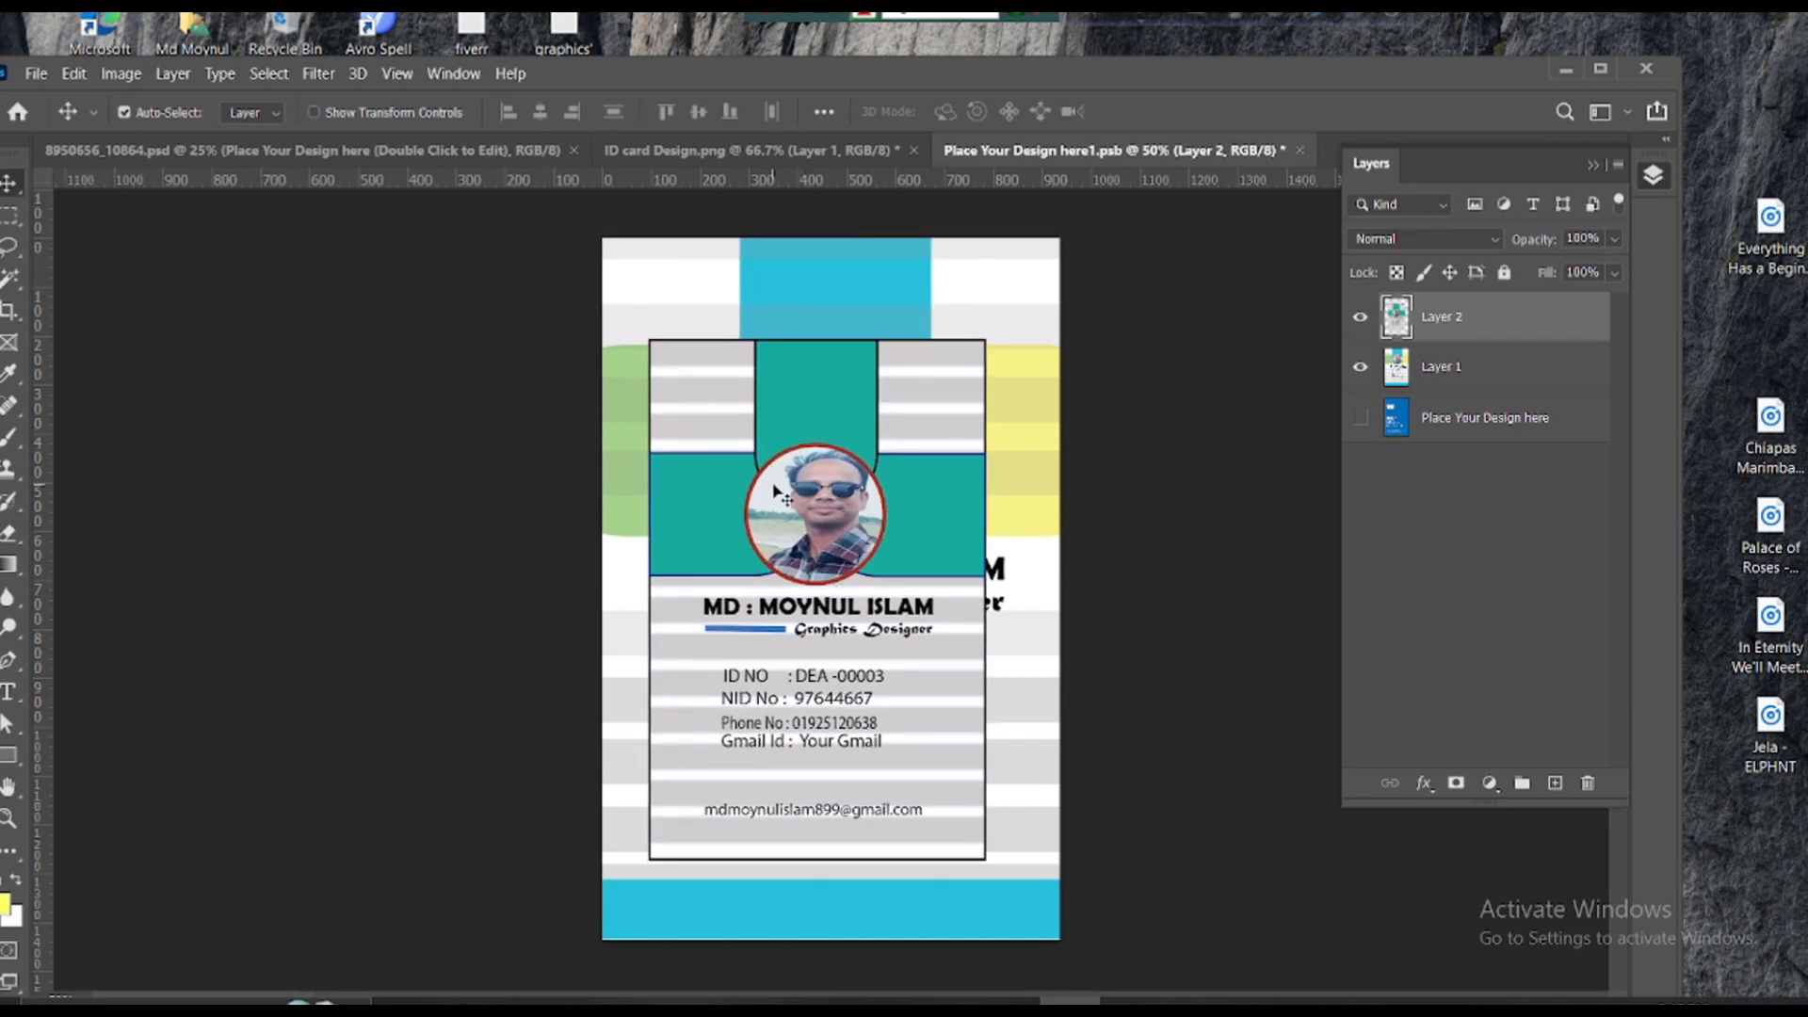
- Transform the ID card to fill the whole placeholder canvas, then close and save it
{"action": "key", "text": "ctrl+t"}
{"action": "left_click_drag", "start_coordinate": [993, 341], "coordinate": [1059, 238]}
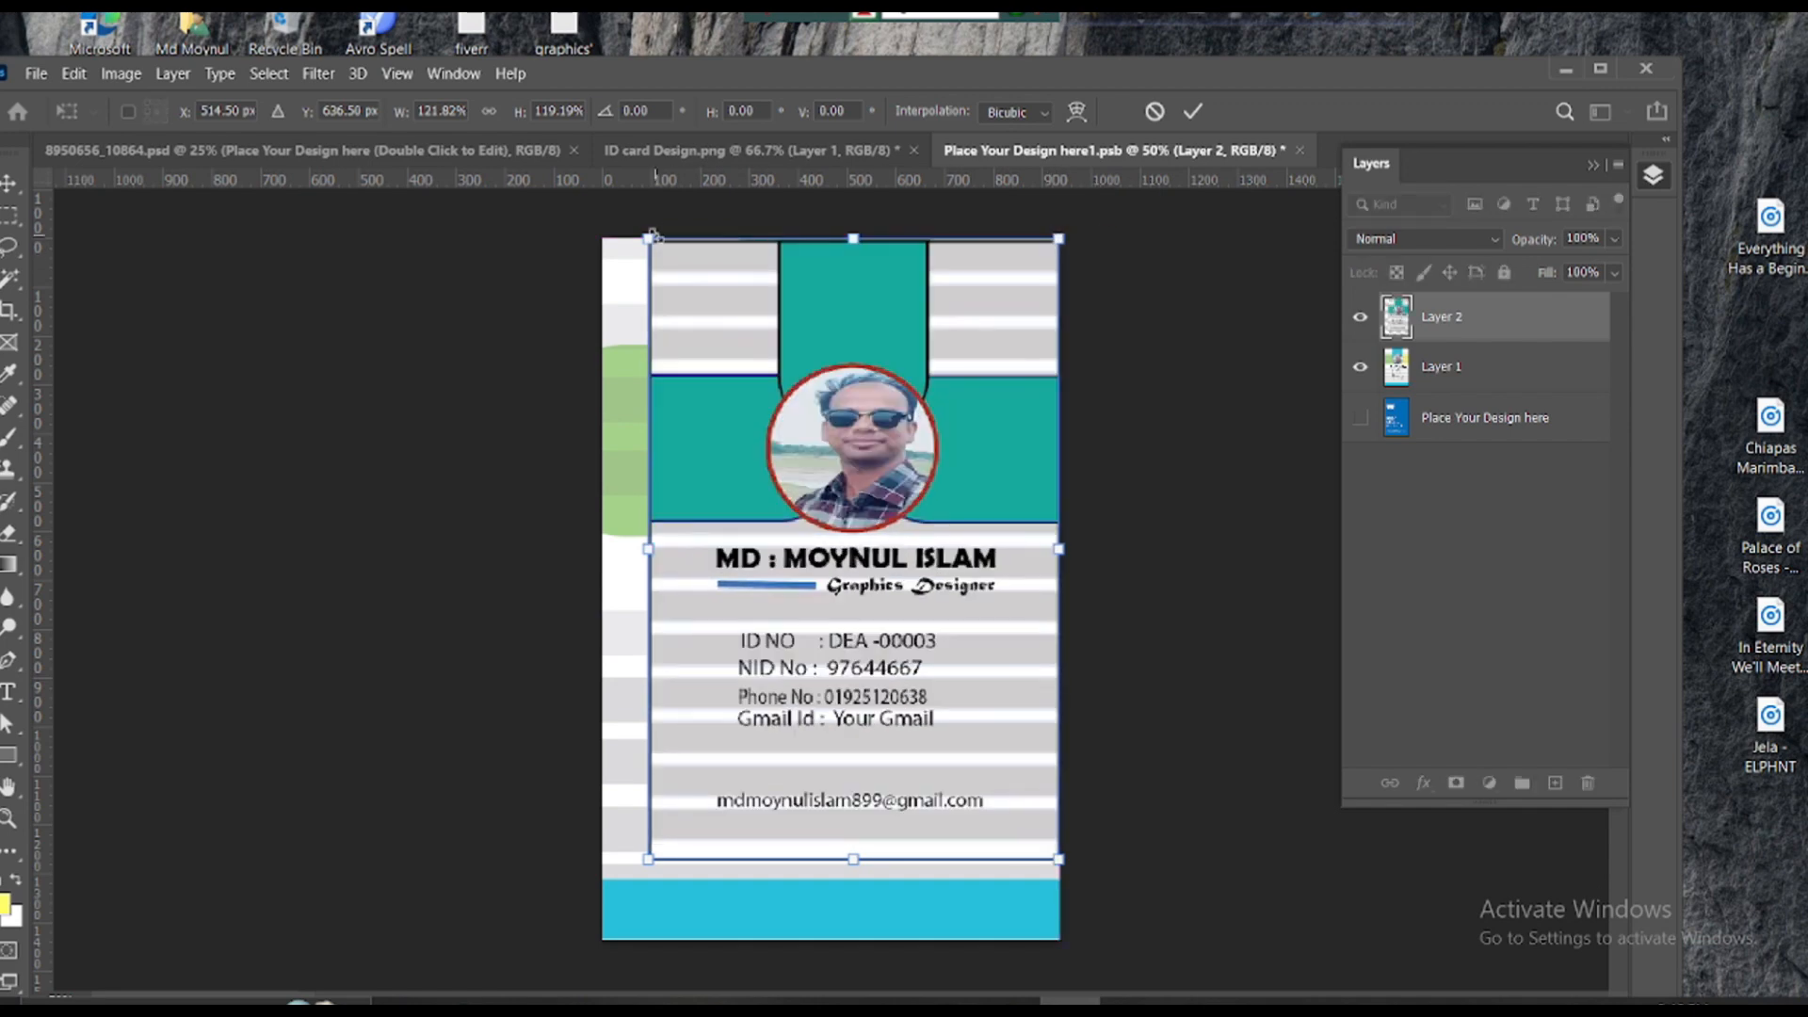
{"action": "left_click_drag", "start_coordinate": [647, 250], "coordinate": [594, 246]}
{"action": "left_click_drag", "start_coordinate": [833, 852], "coordinate": [828, 939]}
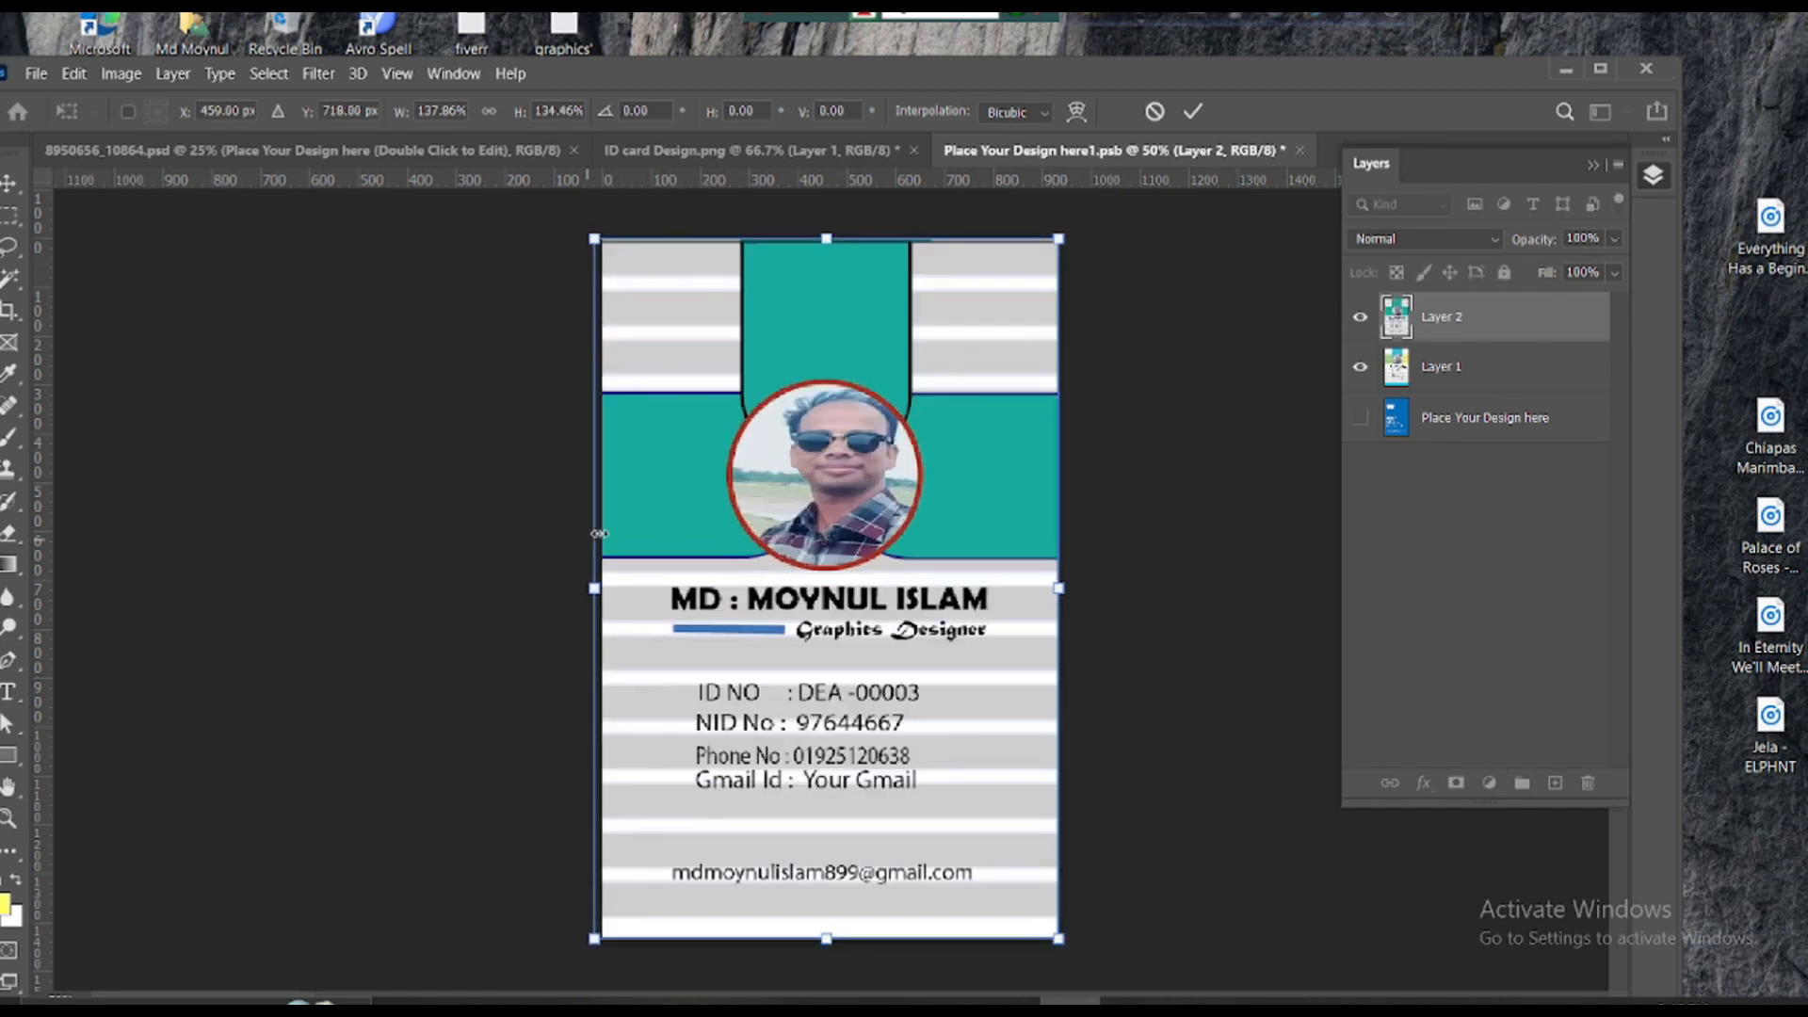
{"action": "left_click_drag", "start_coordinate": [1072, 597], "coordinate": [1082, 597]}
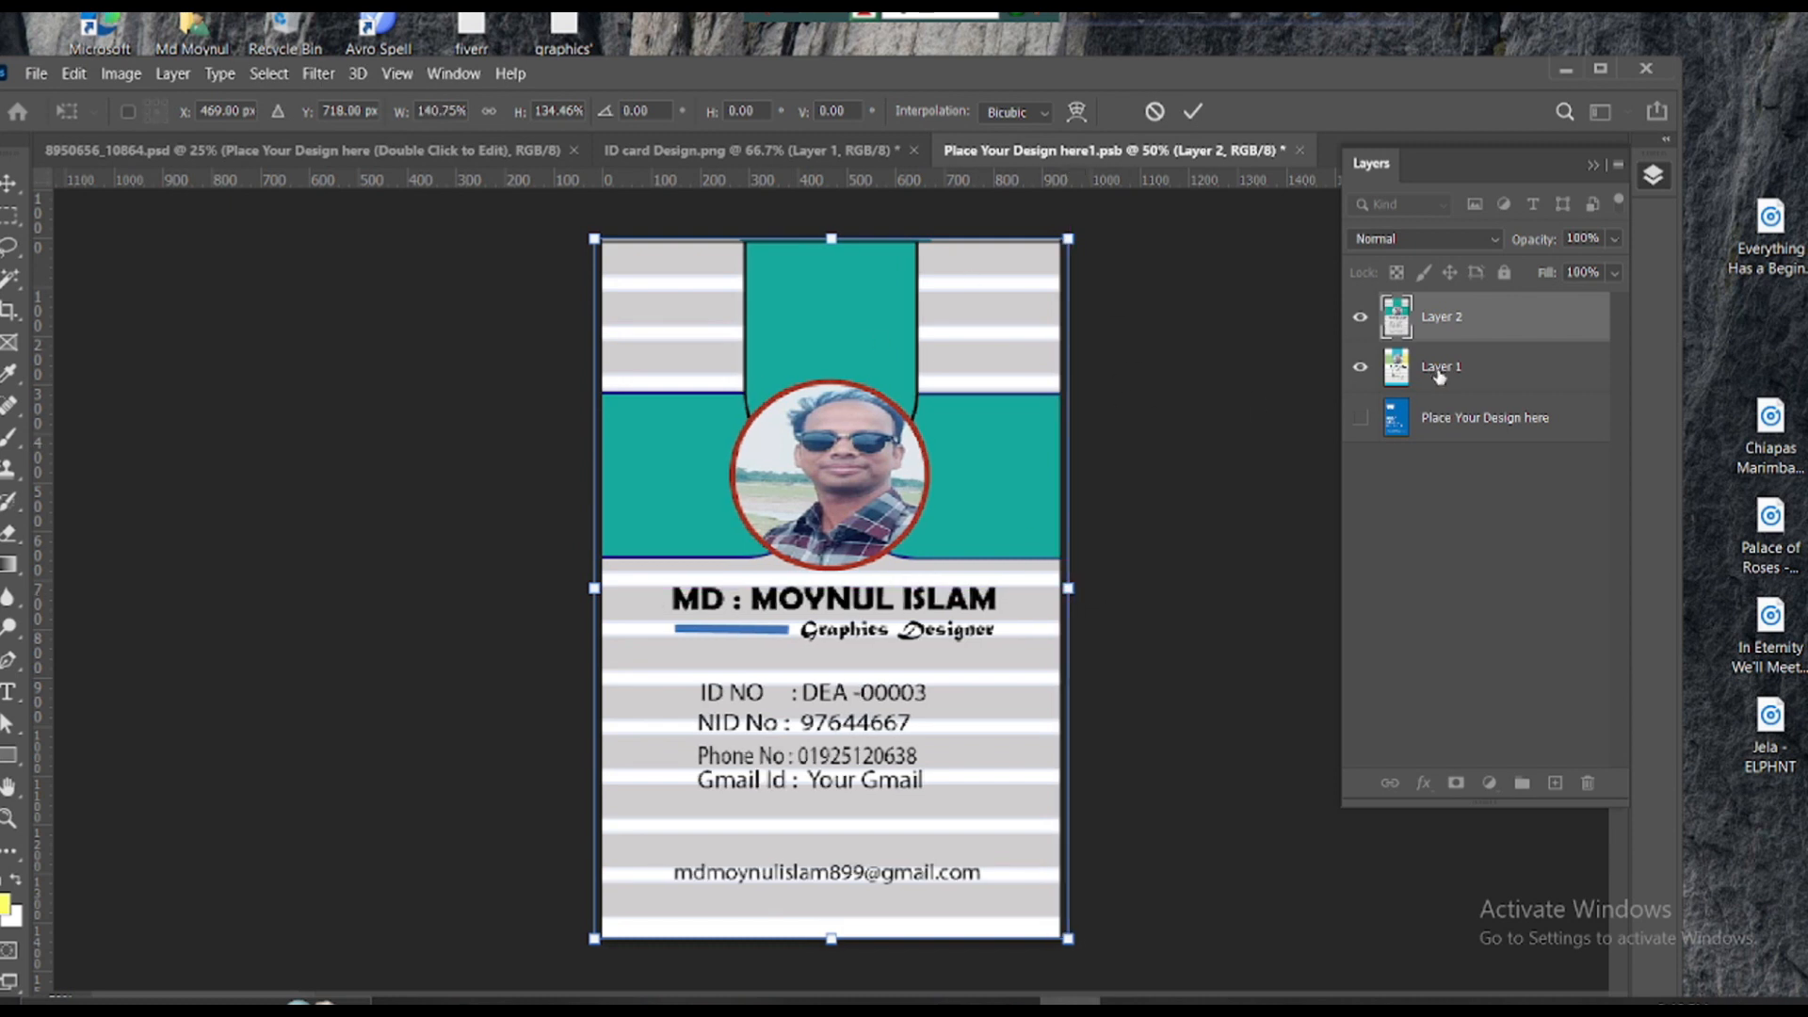
{"action": "left_click", "coordinate": [1360, 370]}
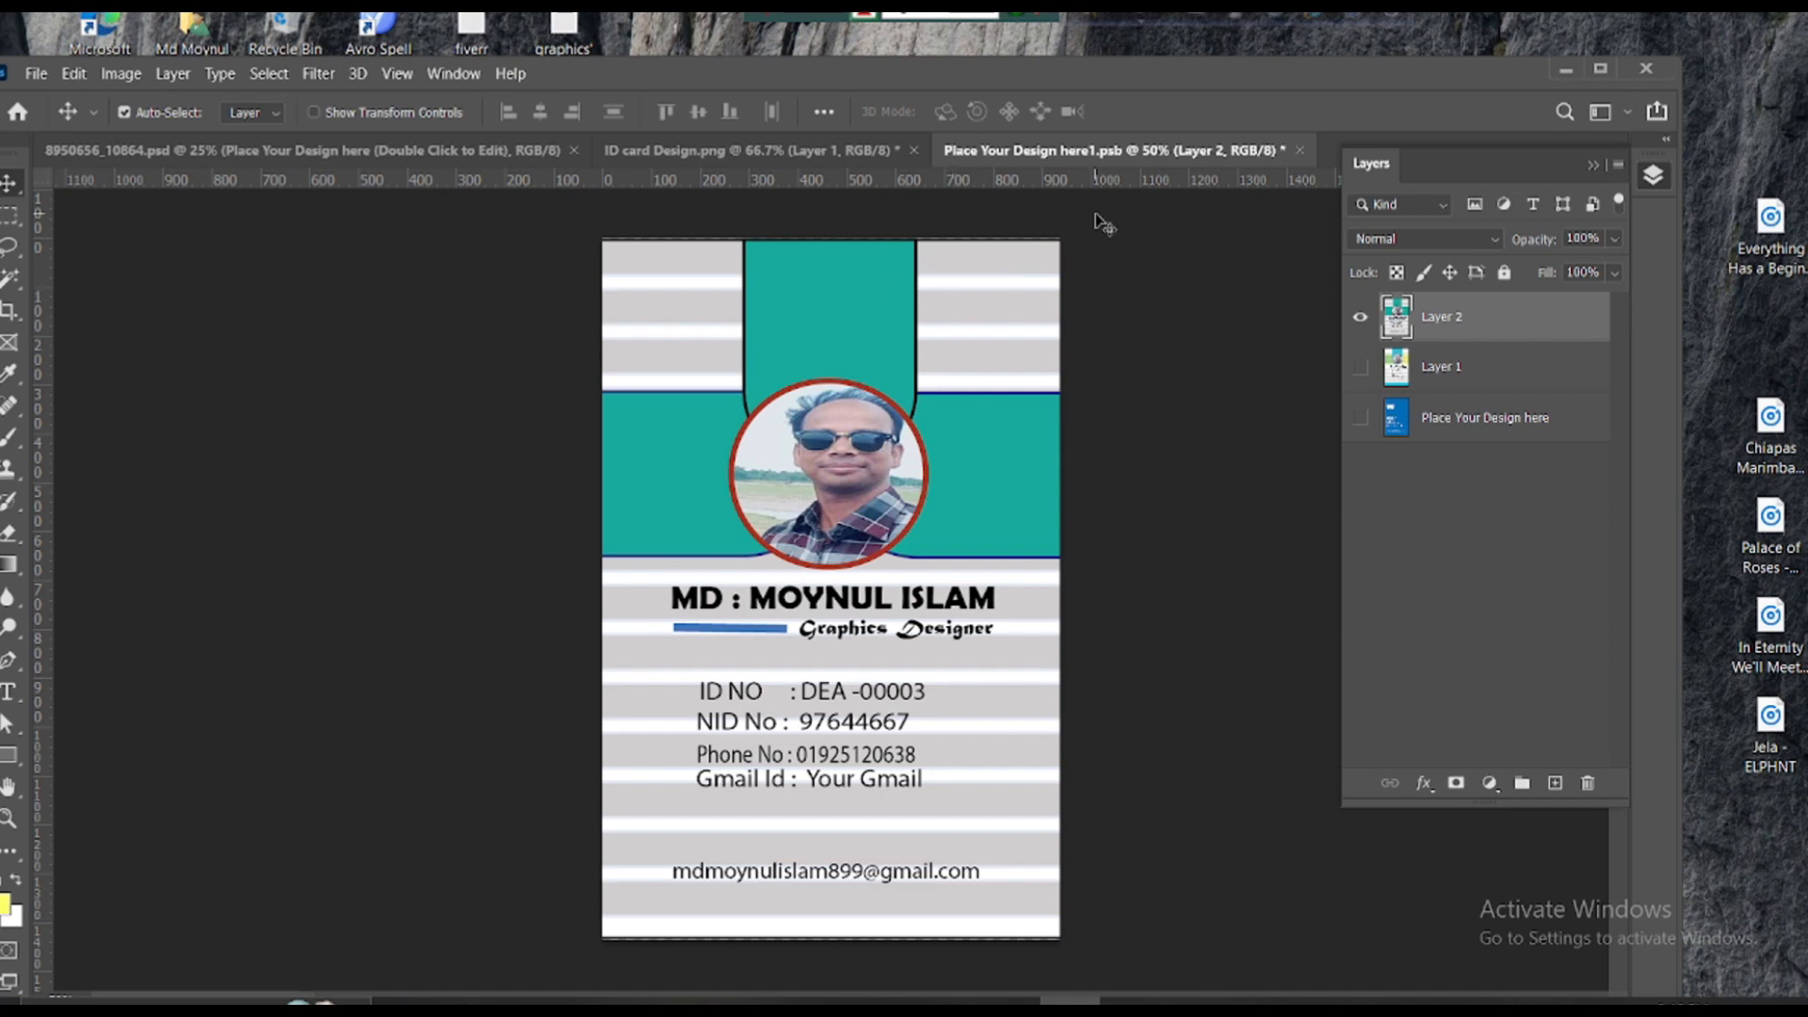
{"action": "left_click", "coordinate": [1299, 150]}
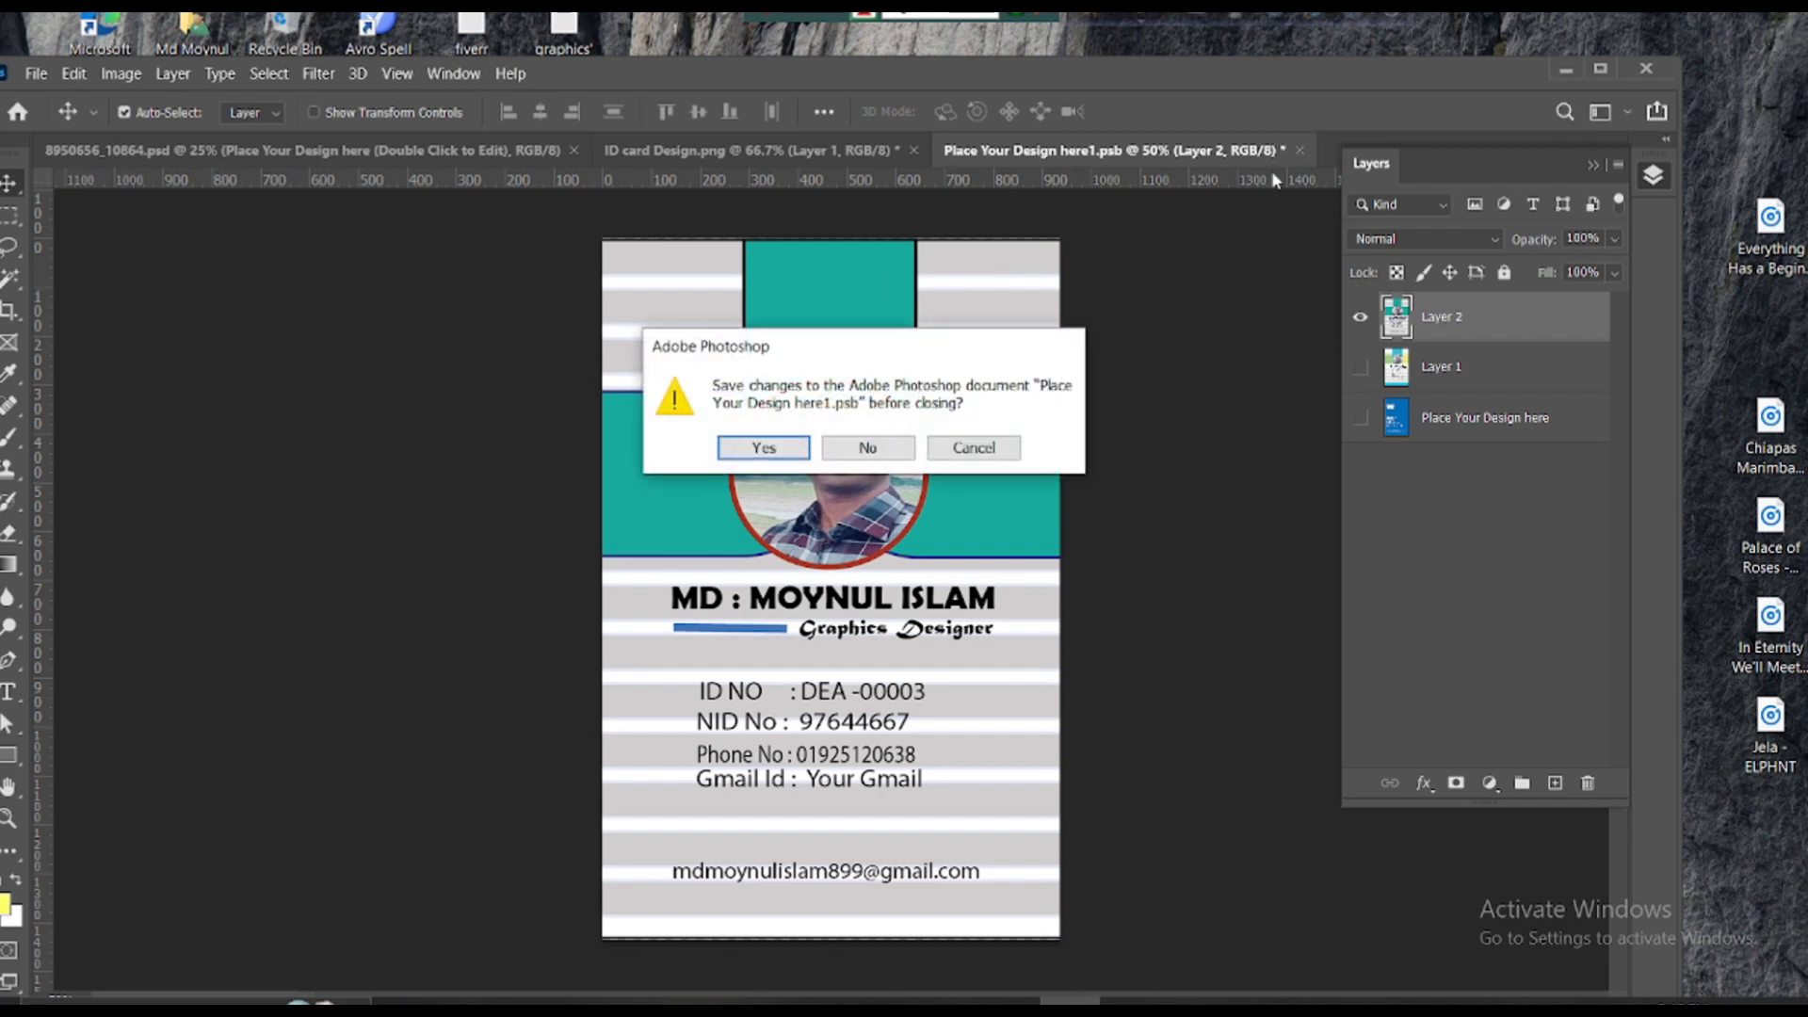
{"action": "left_click", "coordinate": [780, 450]}
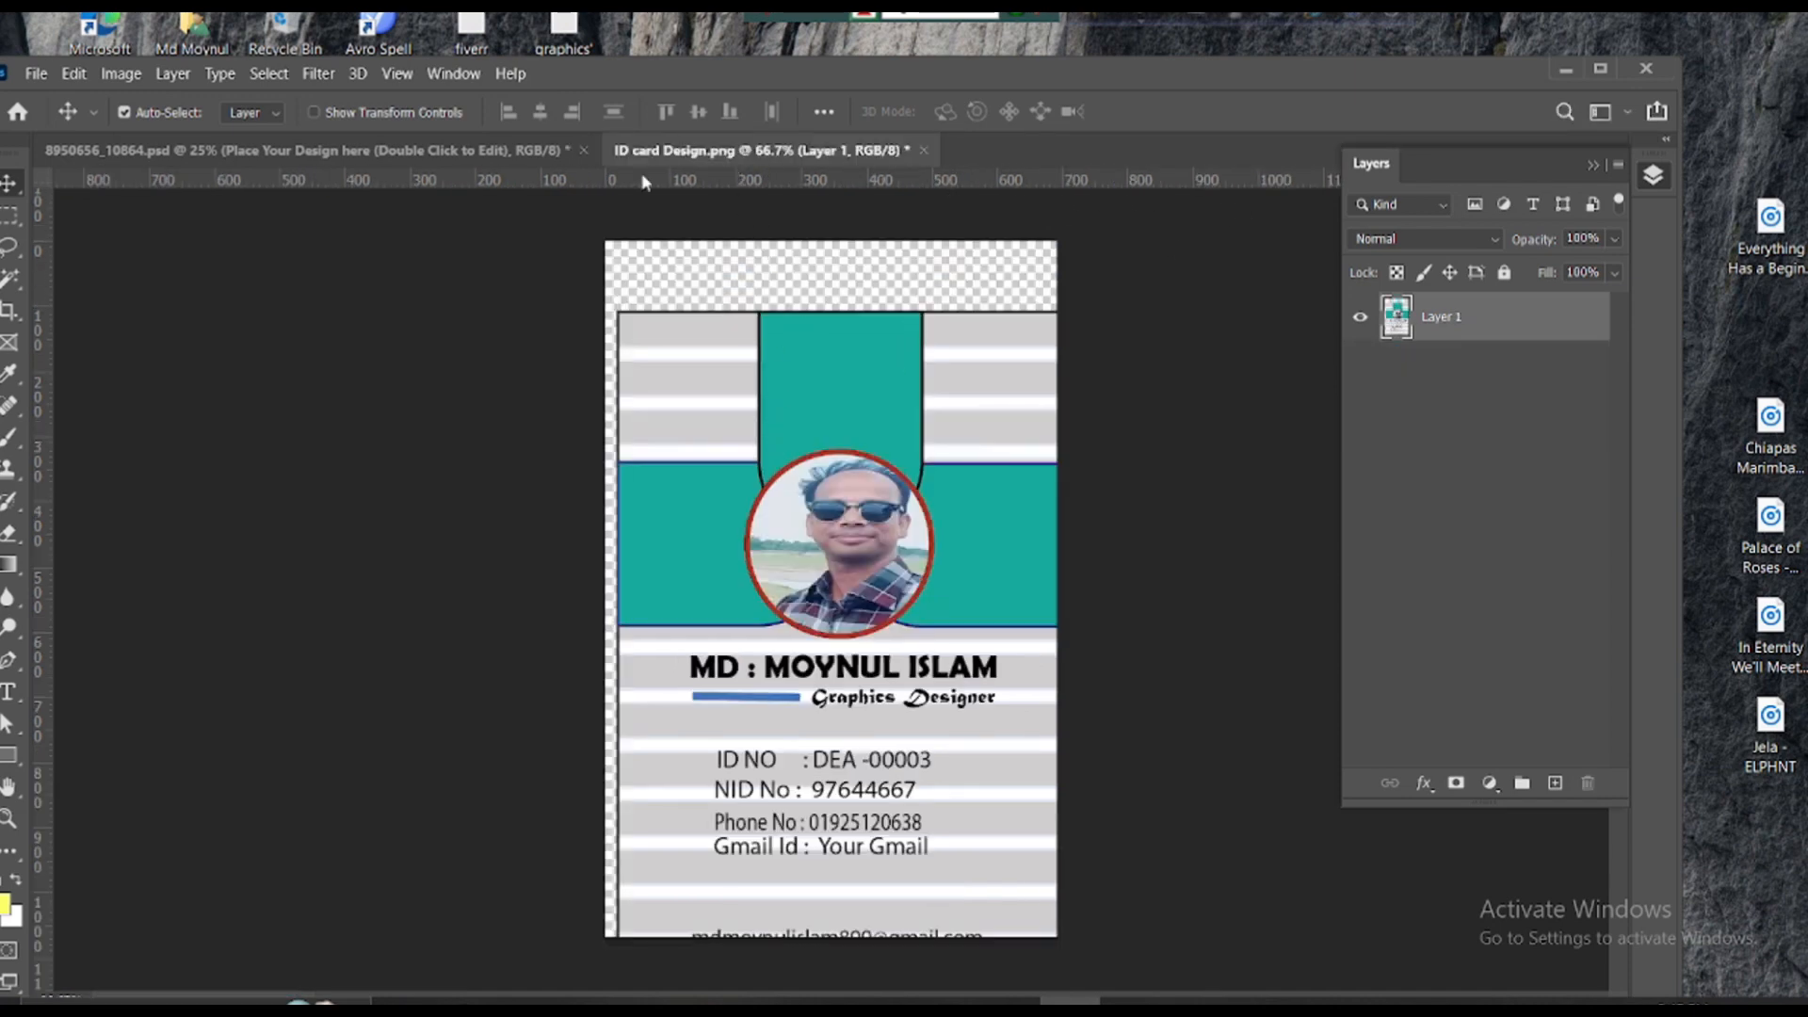
- Check the mockup, then open the left card's placeholder and drag the ID card in
{"action": "left_click", "coordinate": [443, 150]}
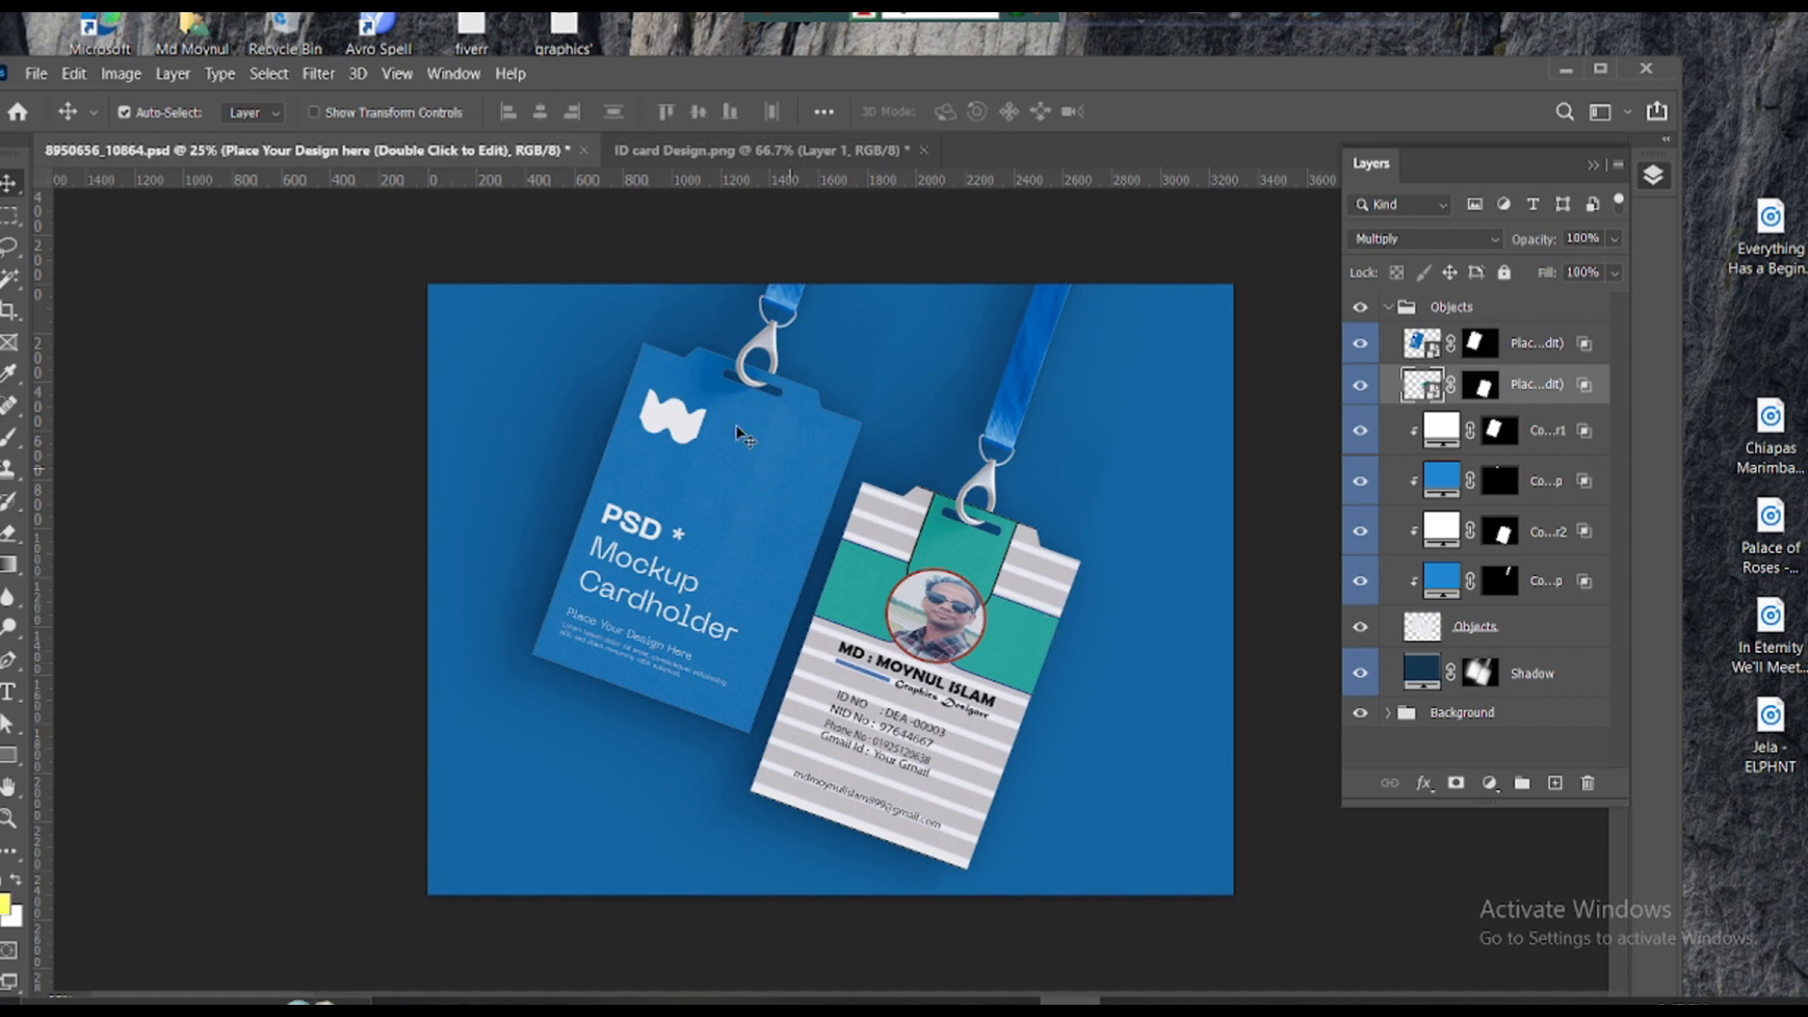
{"action": "left_click", "coordinate": [661, 151]}
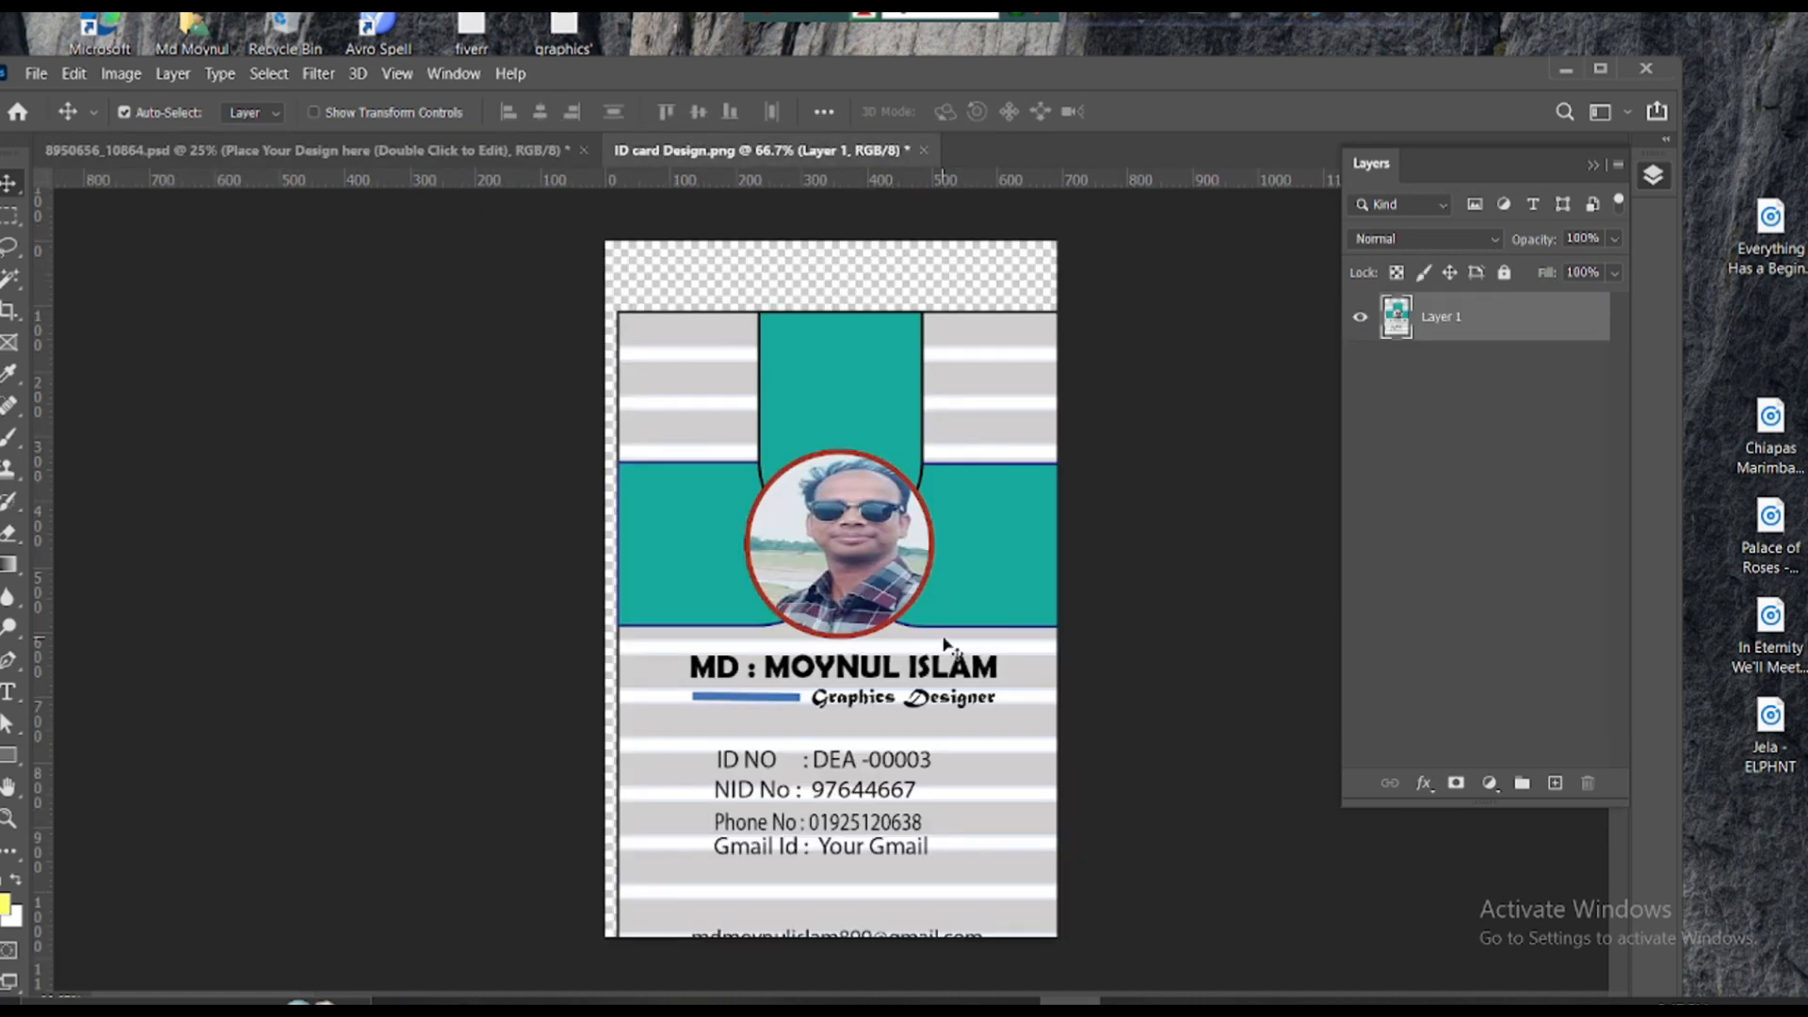
{"action": "left_click", "coordinate": [456, 152]}
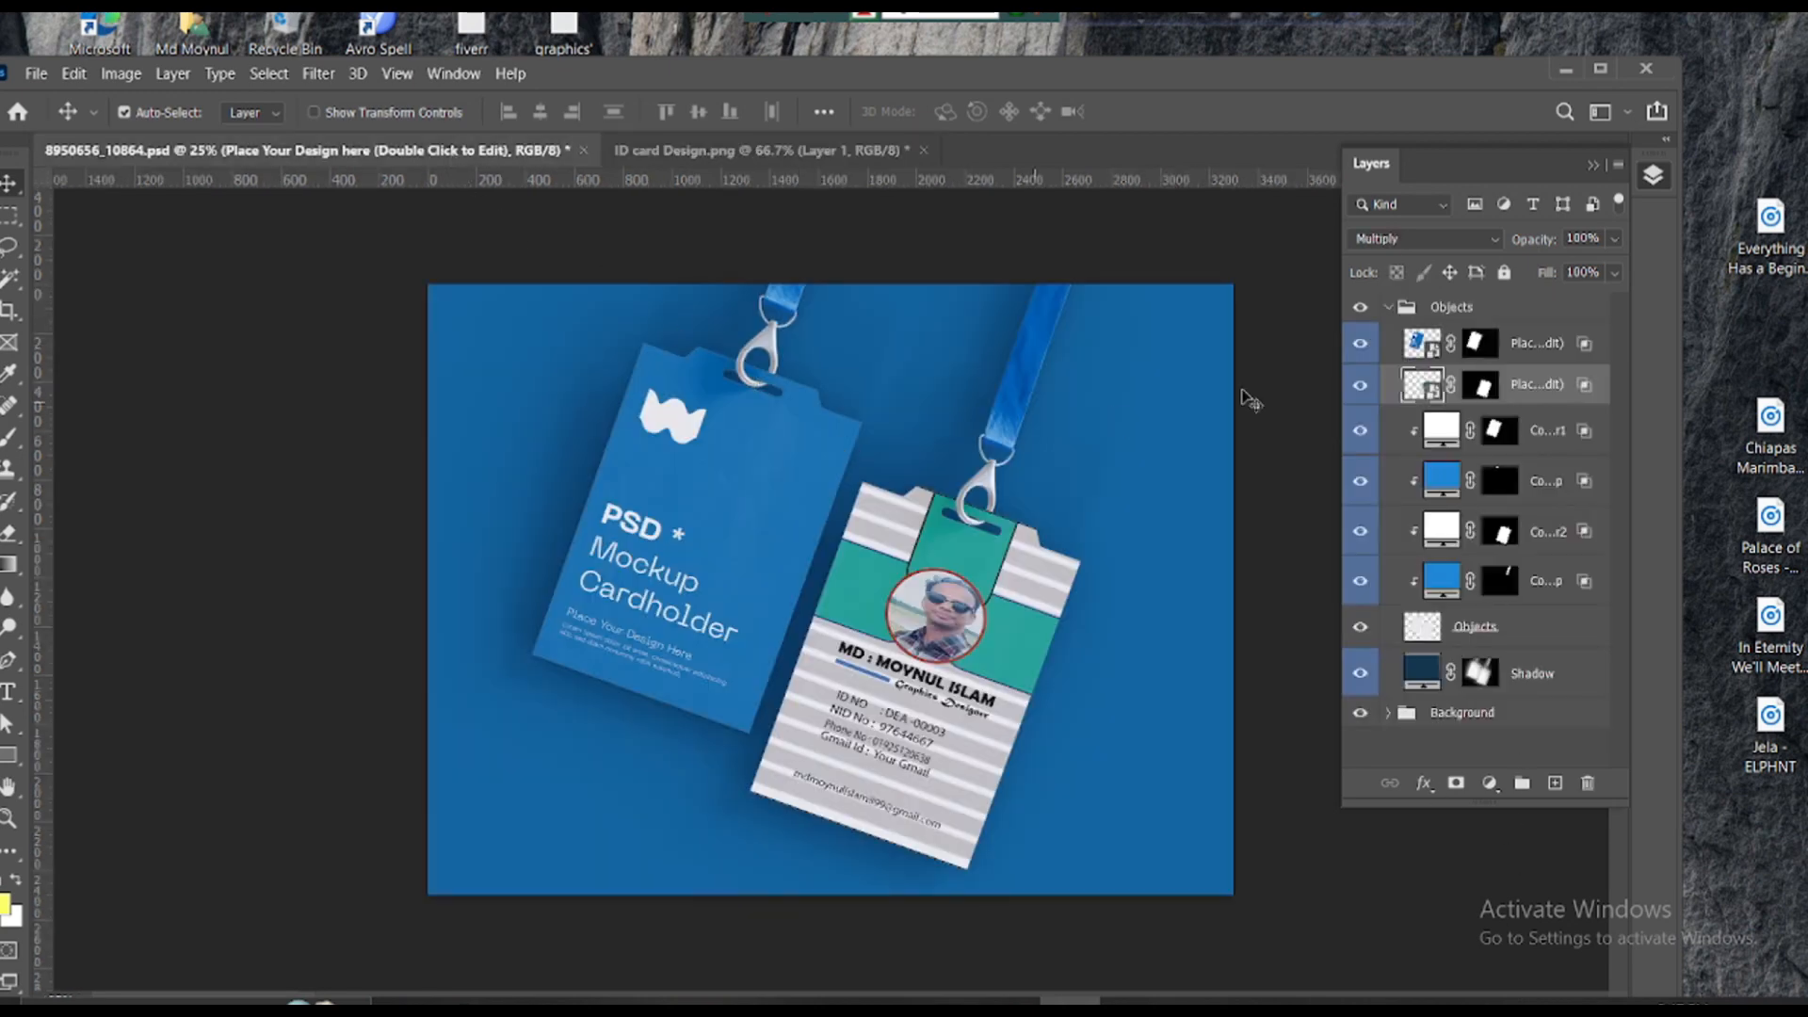
{"action": "double_click", "coordinate": [1436, 354]}
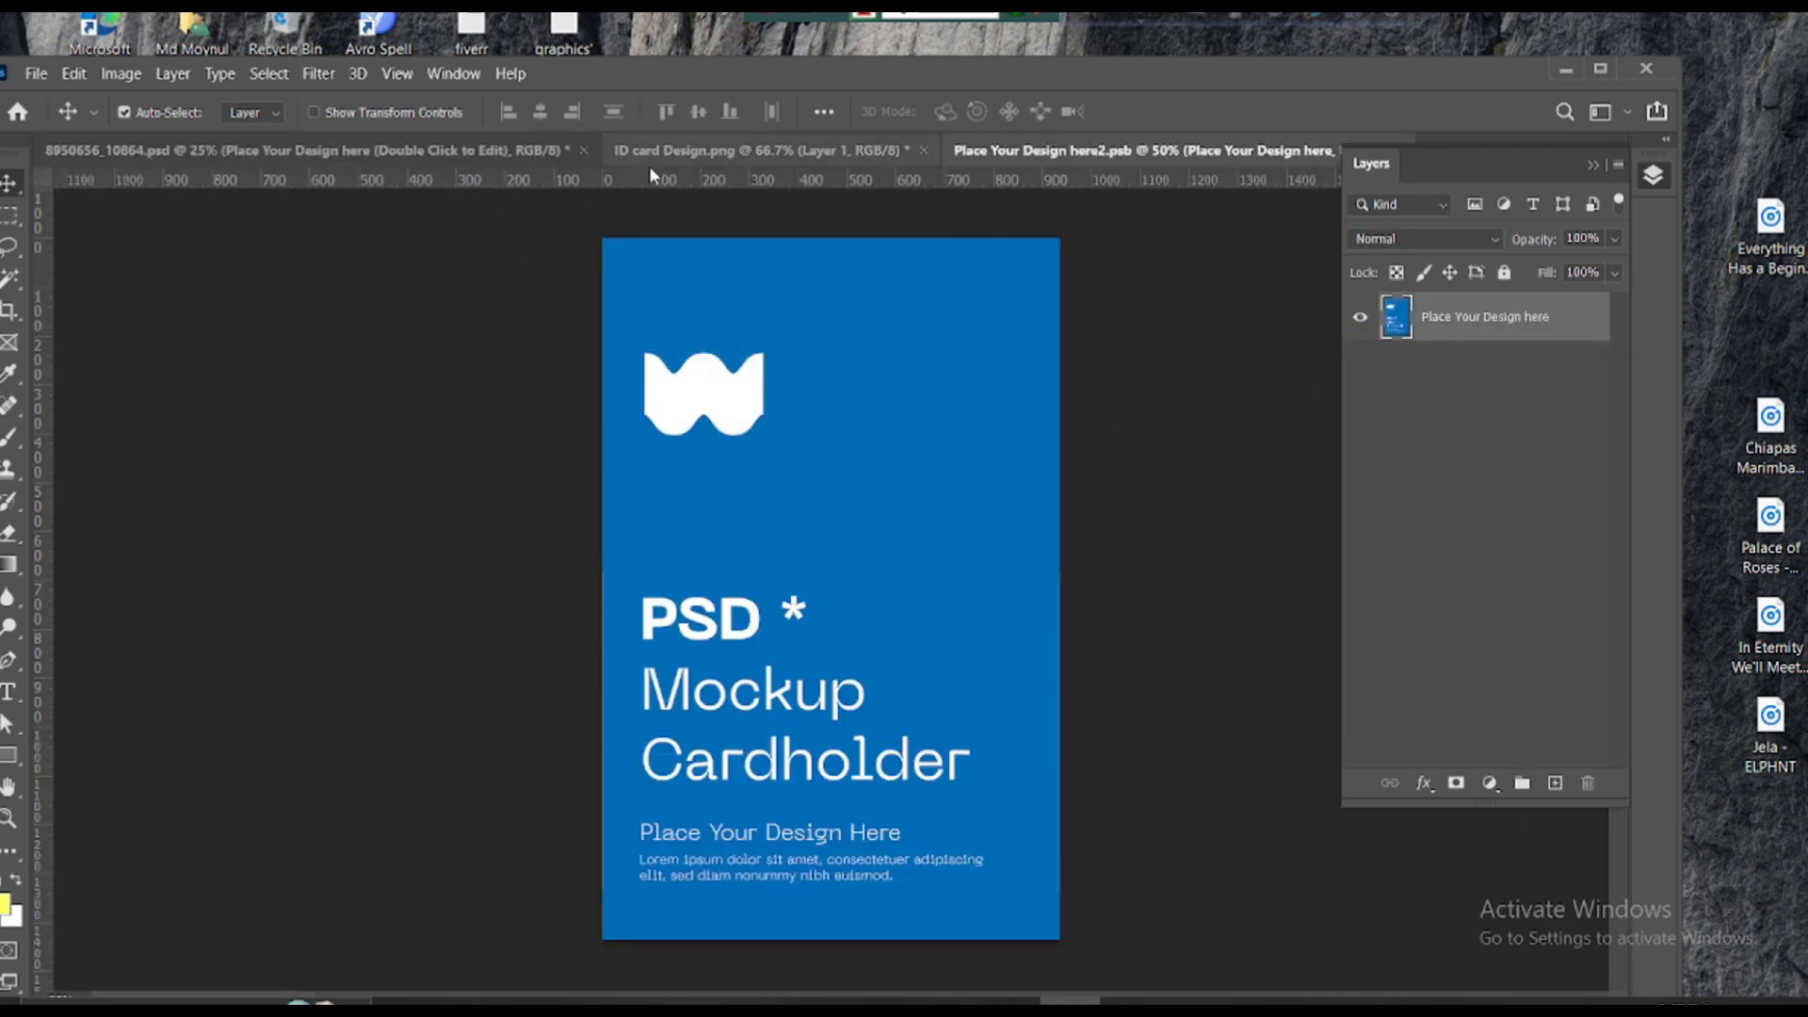
{"action": "left_click", "coordinate": [736, 152]}
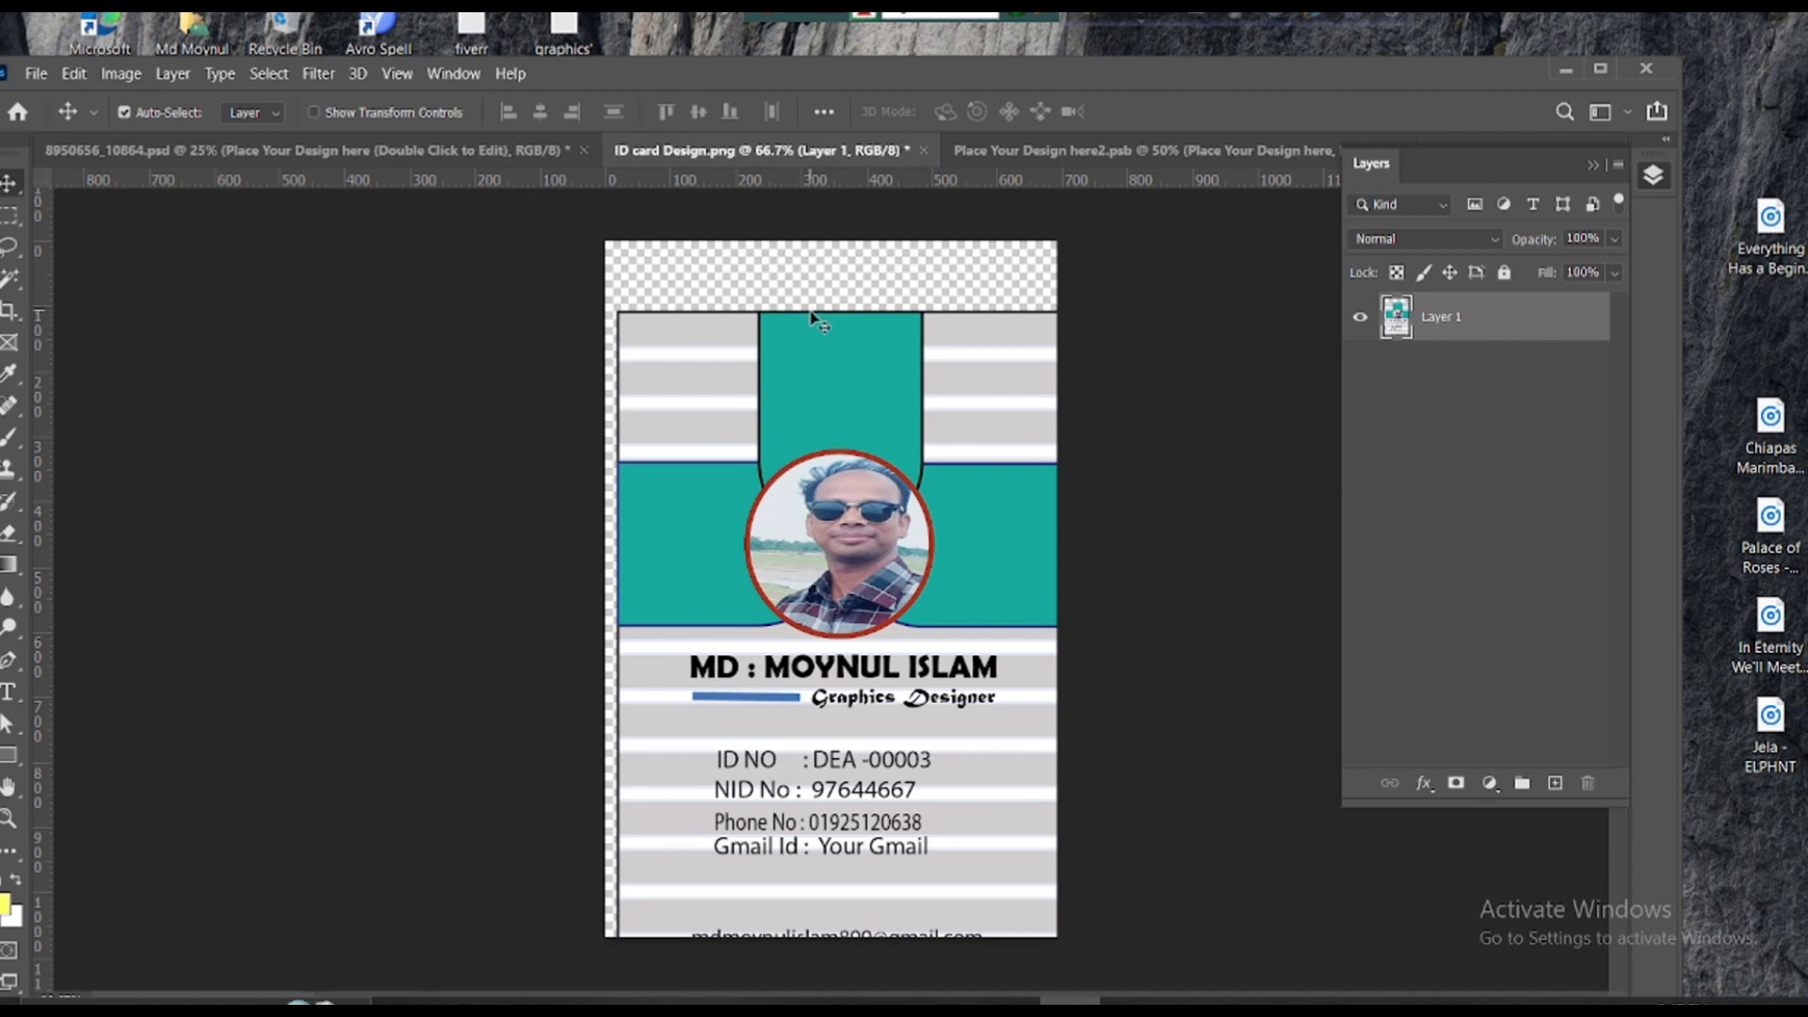
{"action": "left_click_drag", "start_coordinate": [815, 320], "coordinate": [833, 437]}
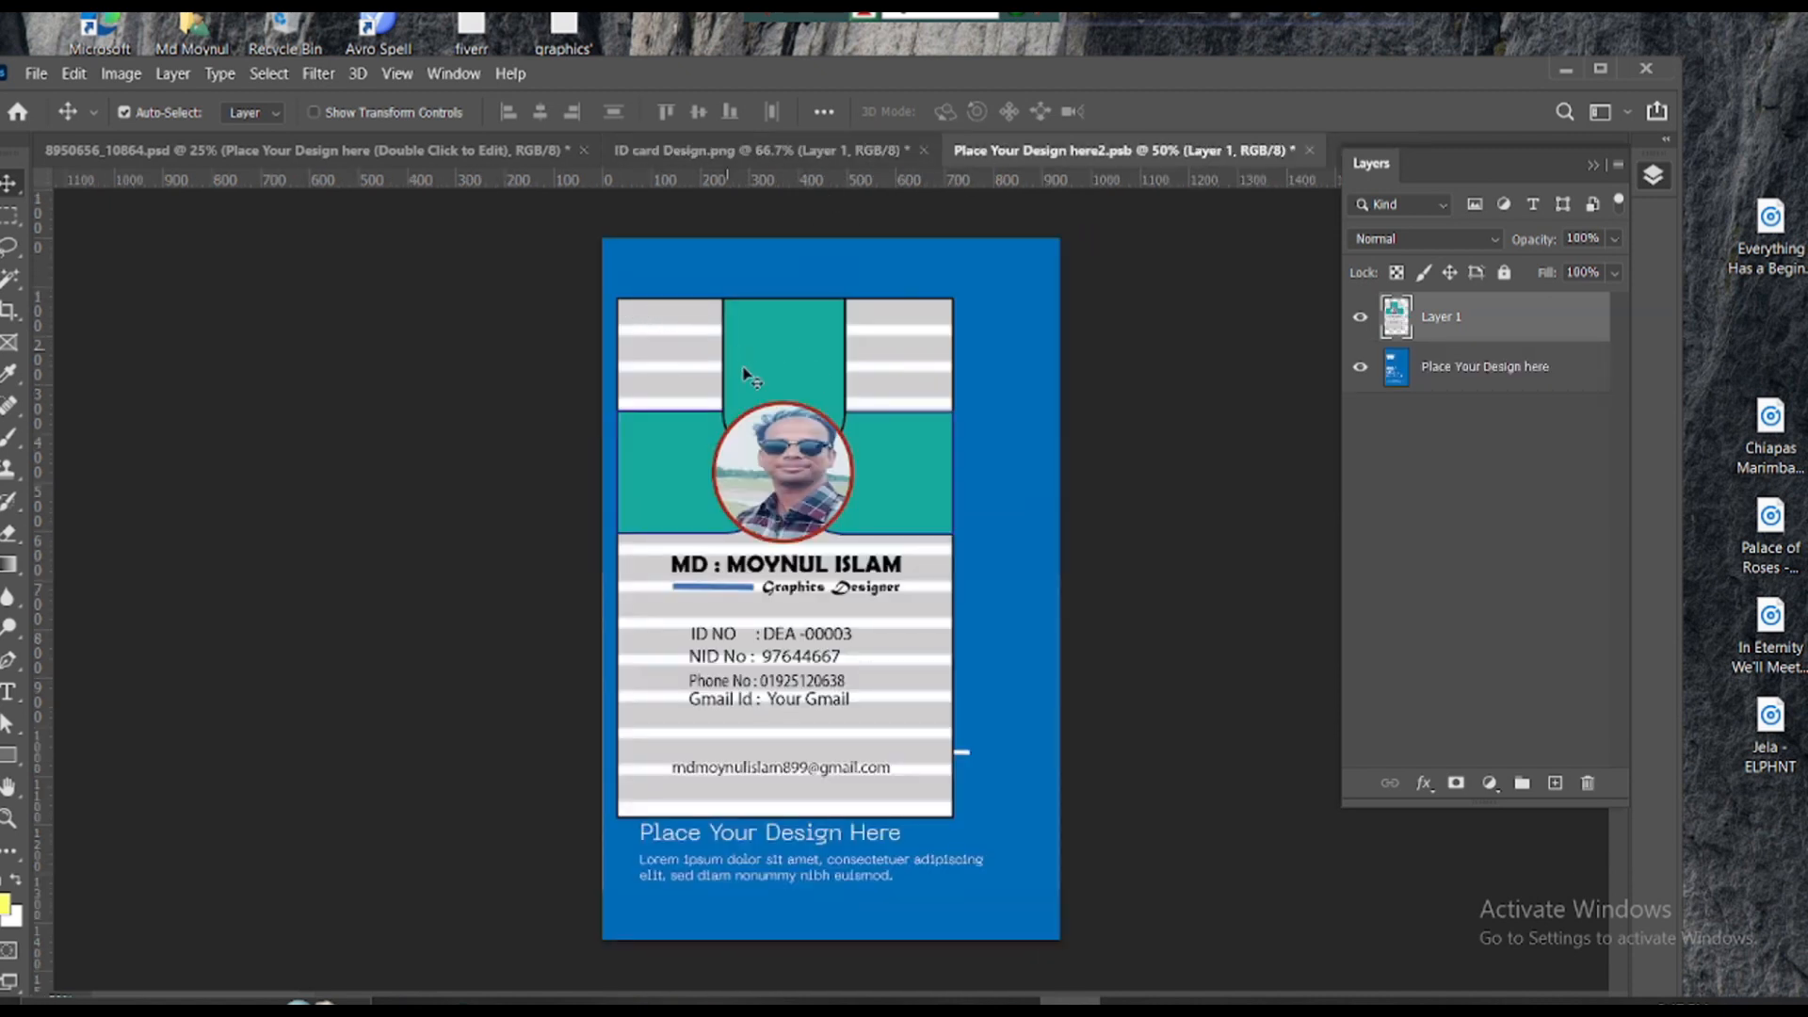
{"action": "left_click_drag", "start_coordinate": [744, 374], "coordinate": [788, 407]}
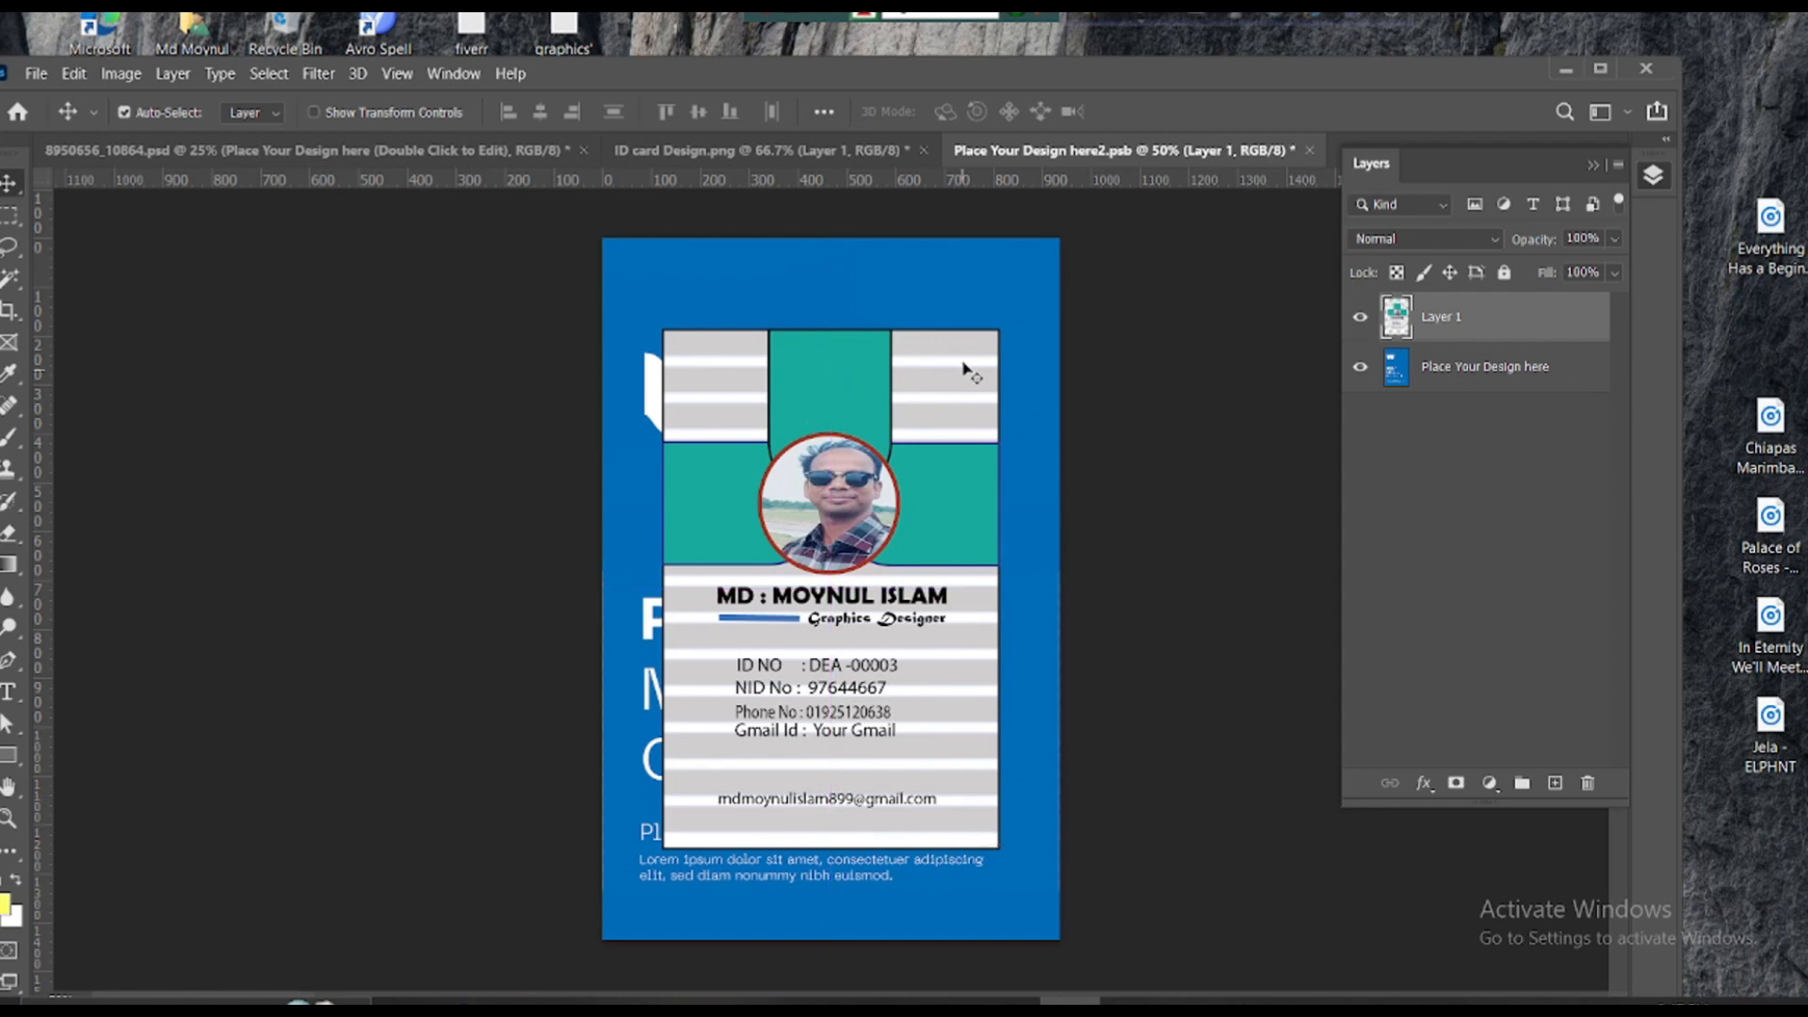
- Stretch the ID card edge to edge over the left card, then close and save it
{"action": "key", "text": "ctrl+t"}
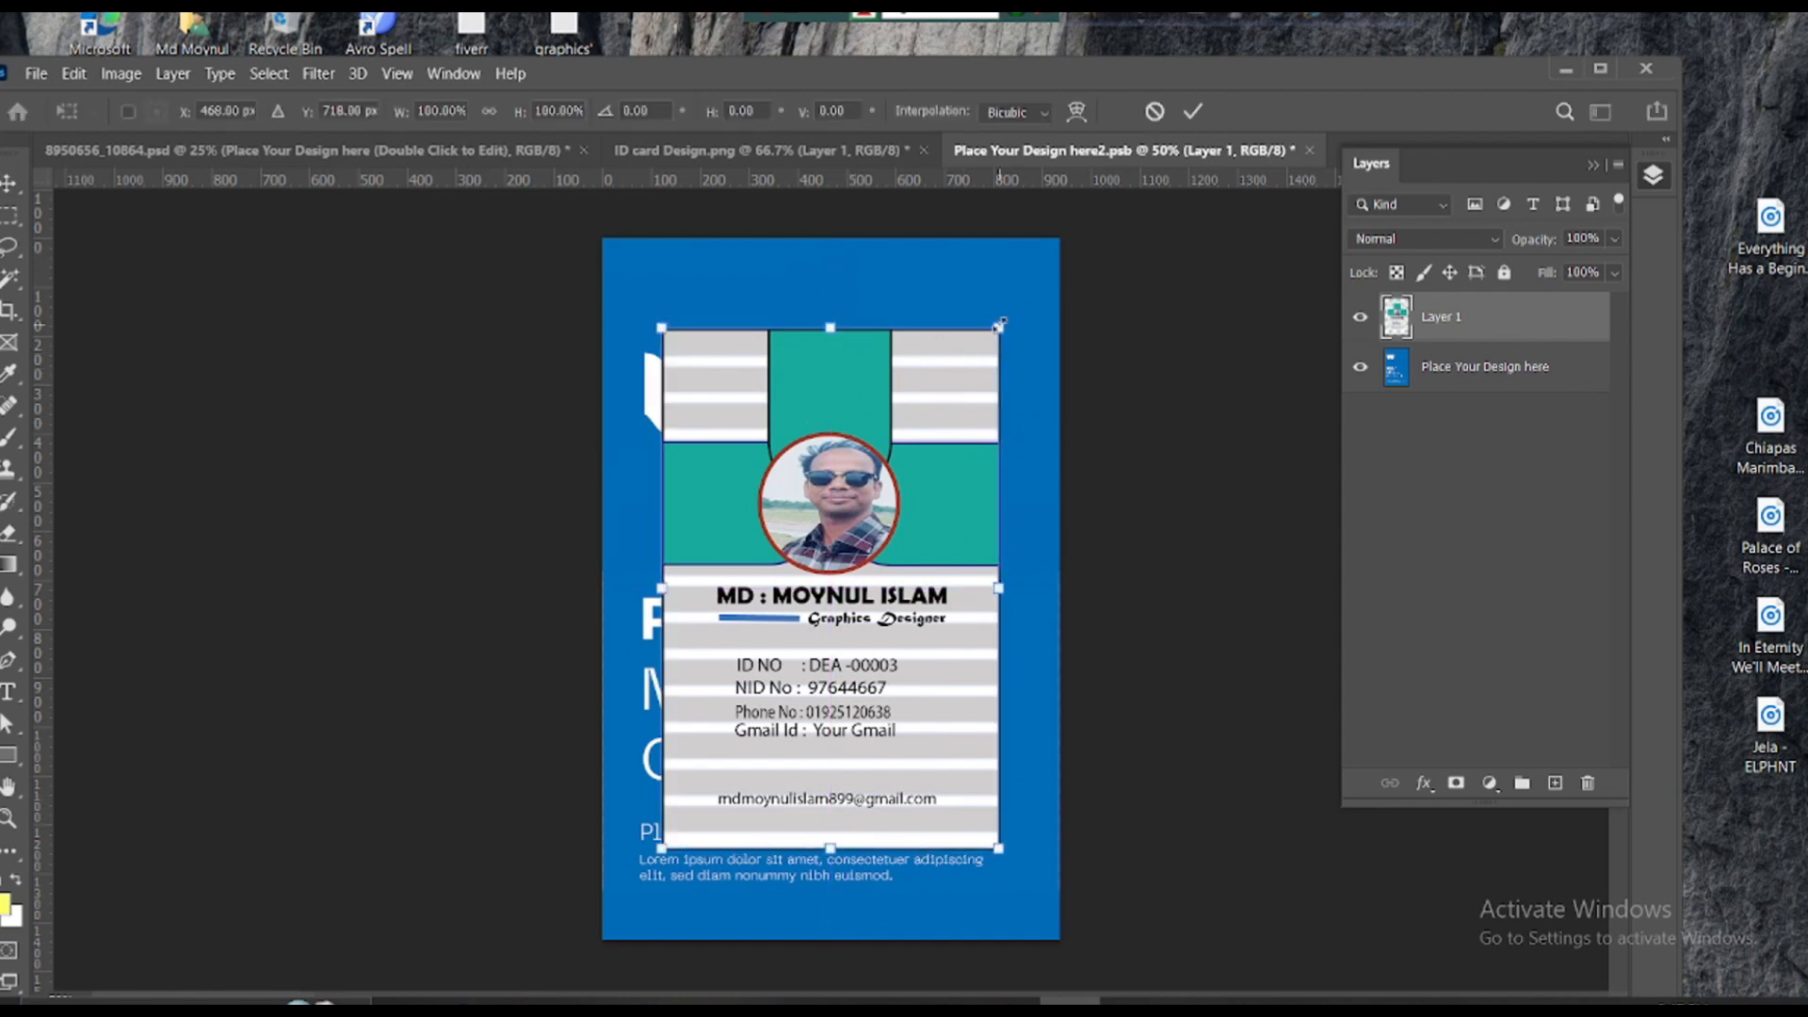
{"action": "left_click_drag", "start_coordinate": [999, 326], "coordinate": [1058, 237]}
{"action": "left_click_drag", "start_coordinate": [659, 544], "coordinate": [603, 544]}
{"action": "left_click_drag", "start_coordinate": [830, 850], "coordinate": [830, 942]}
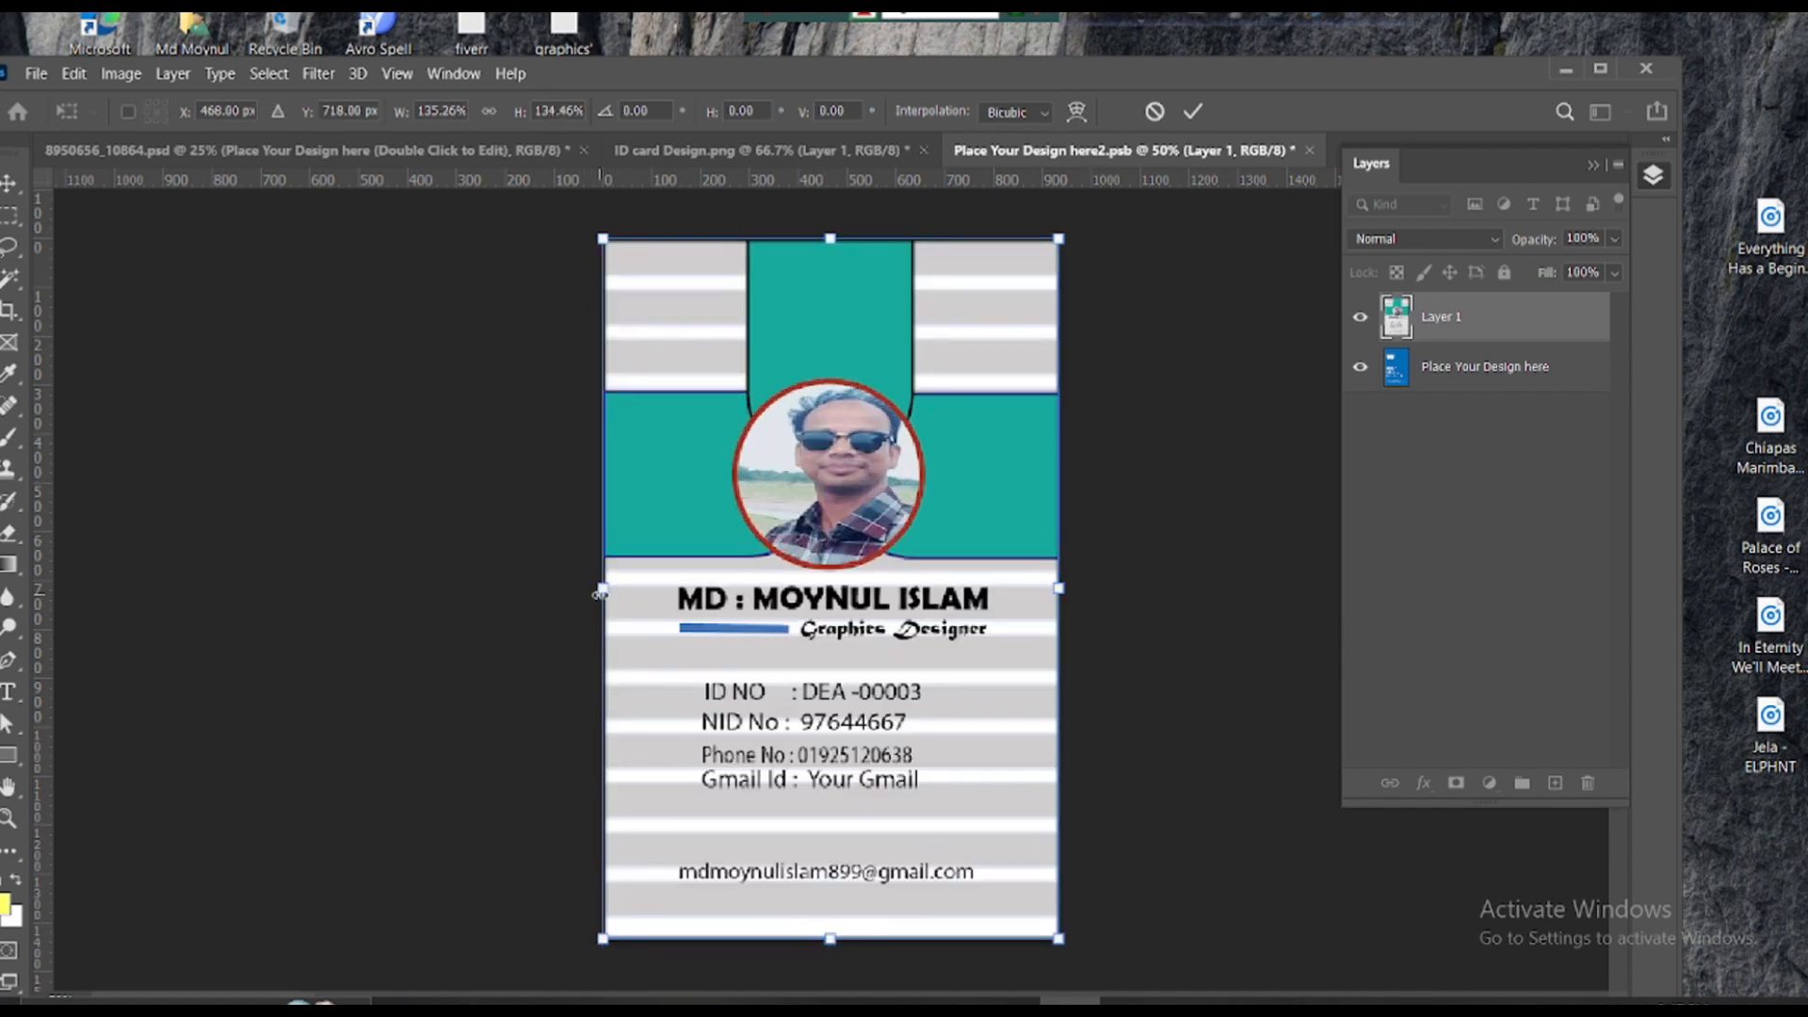
{"action": "left_click_drag", "start_coordinate": [601, 594], "coordinate": [601, 598]}
{"action": "left_click_drag", "start_coordinate": [1067, 592], "coordinate": [1061, 592]}
{"action": "left_click", "coordinate": [1360, 368]}
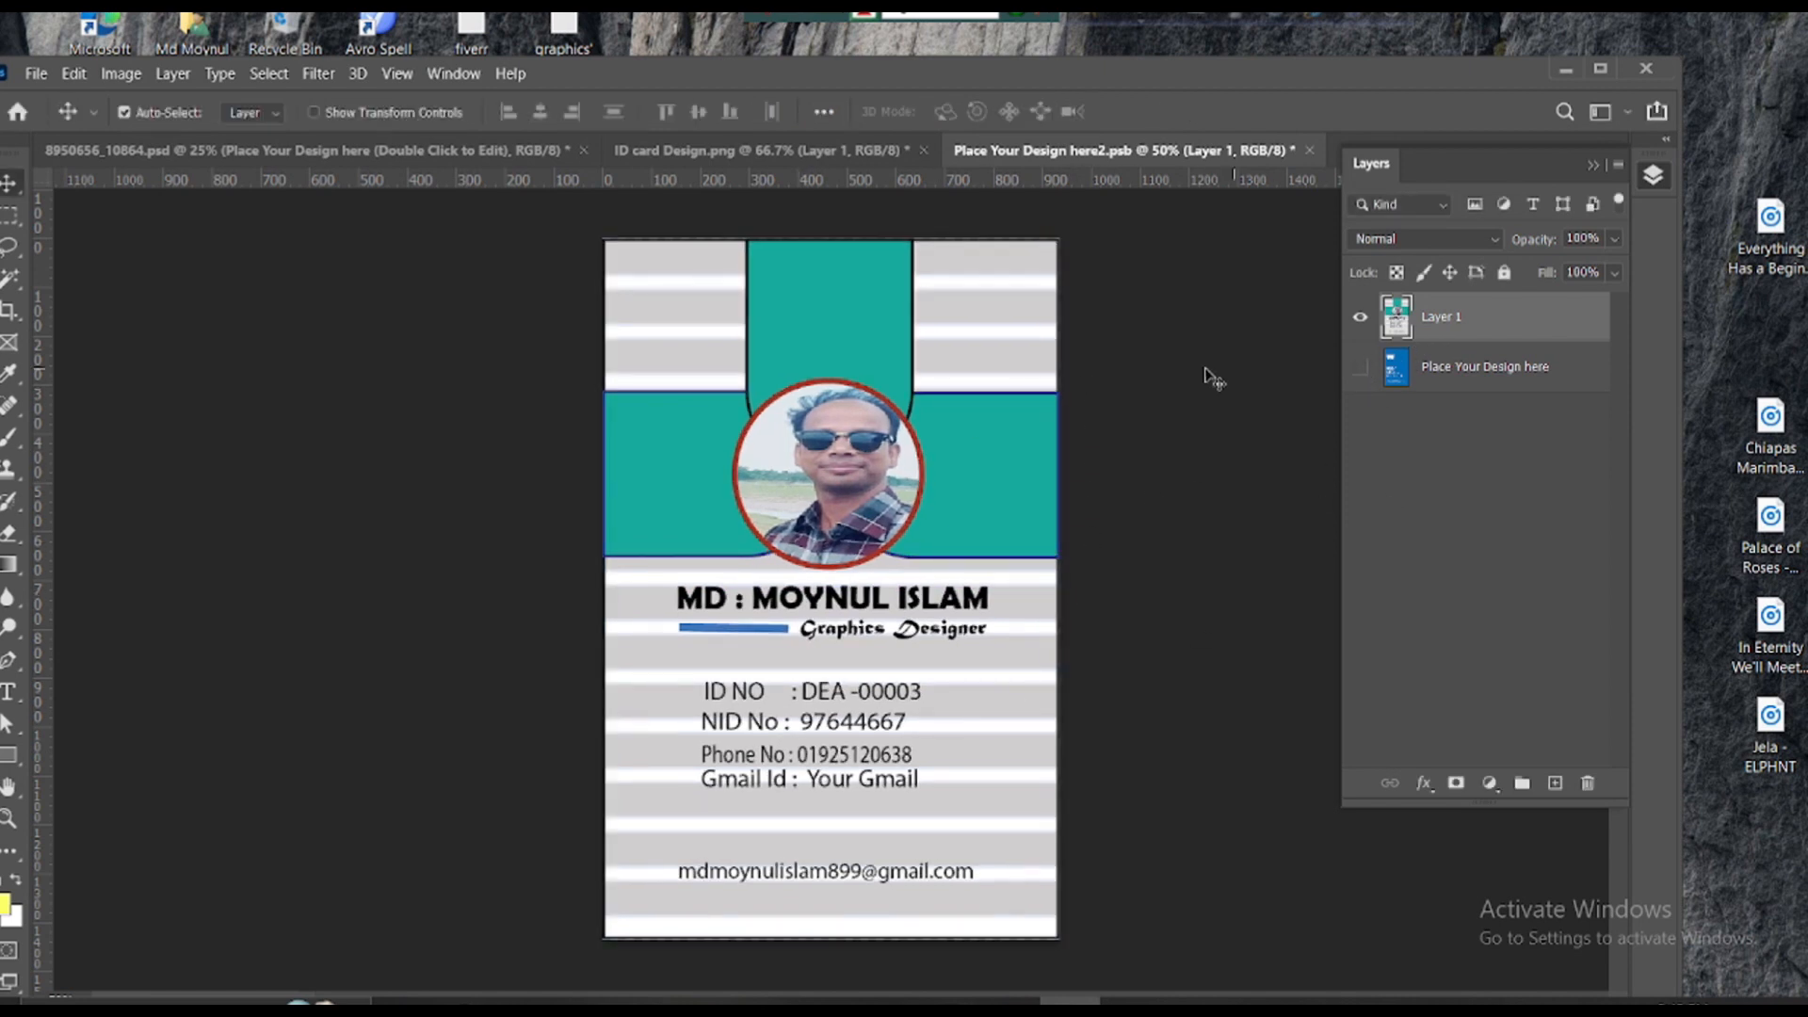
{"action": "left_click", "coordinate": [1308, 152]}
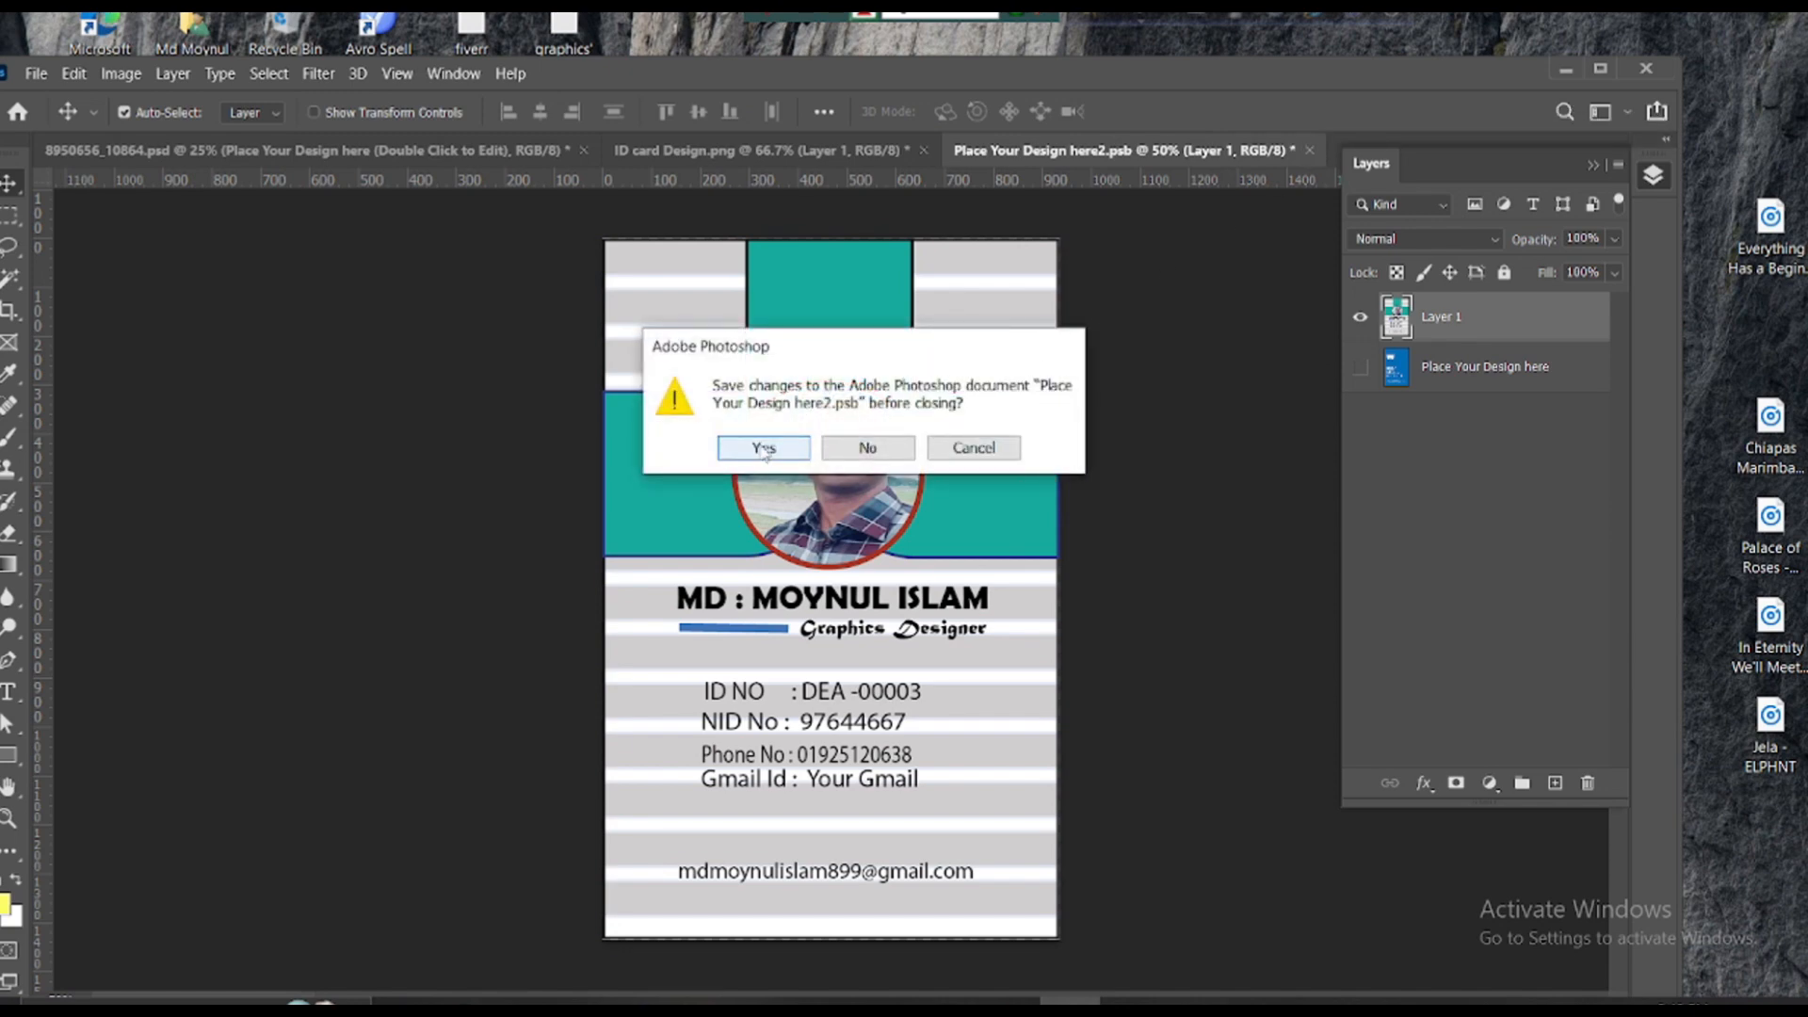
{"action": "key", "text": "Return"}
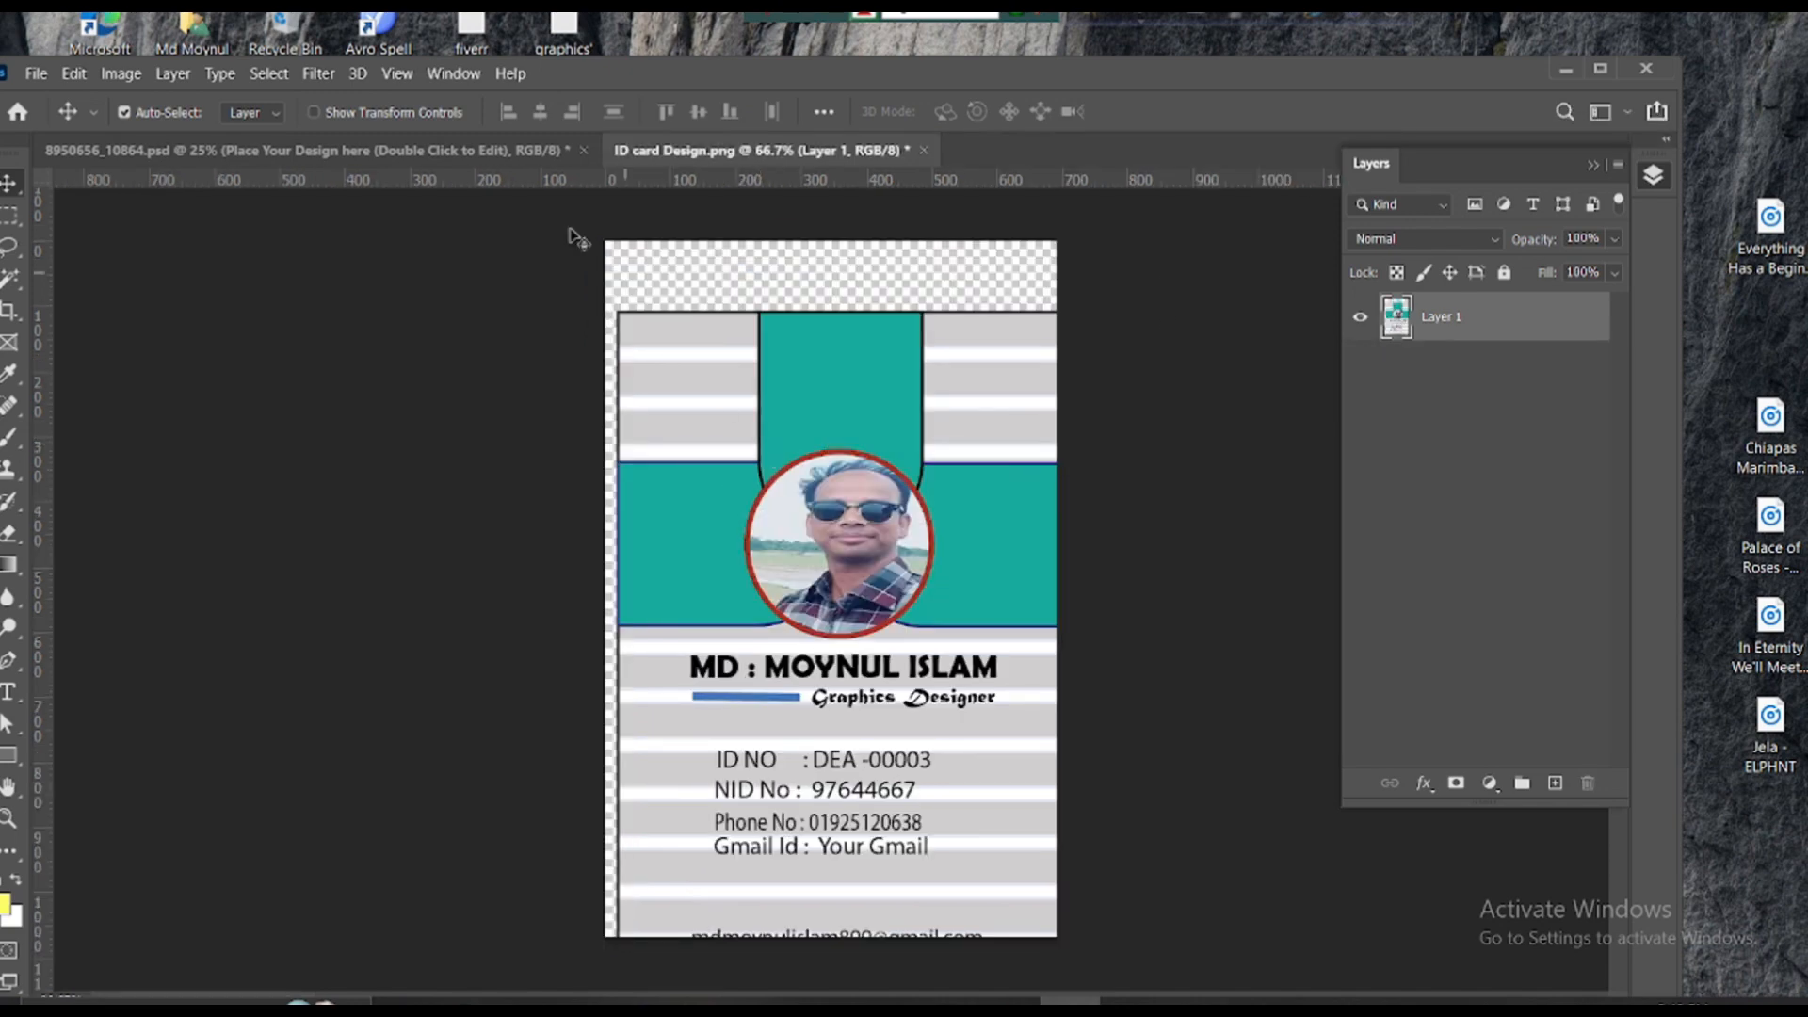
- Return to the 8950656_10864.psd mockup showing both cards and open the File menu
{"action": "left_click", "coordinate": [480, 156]}
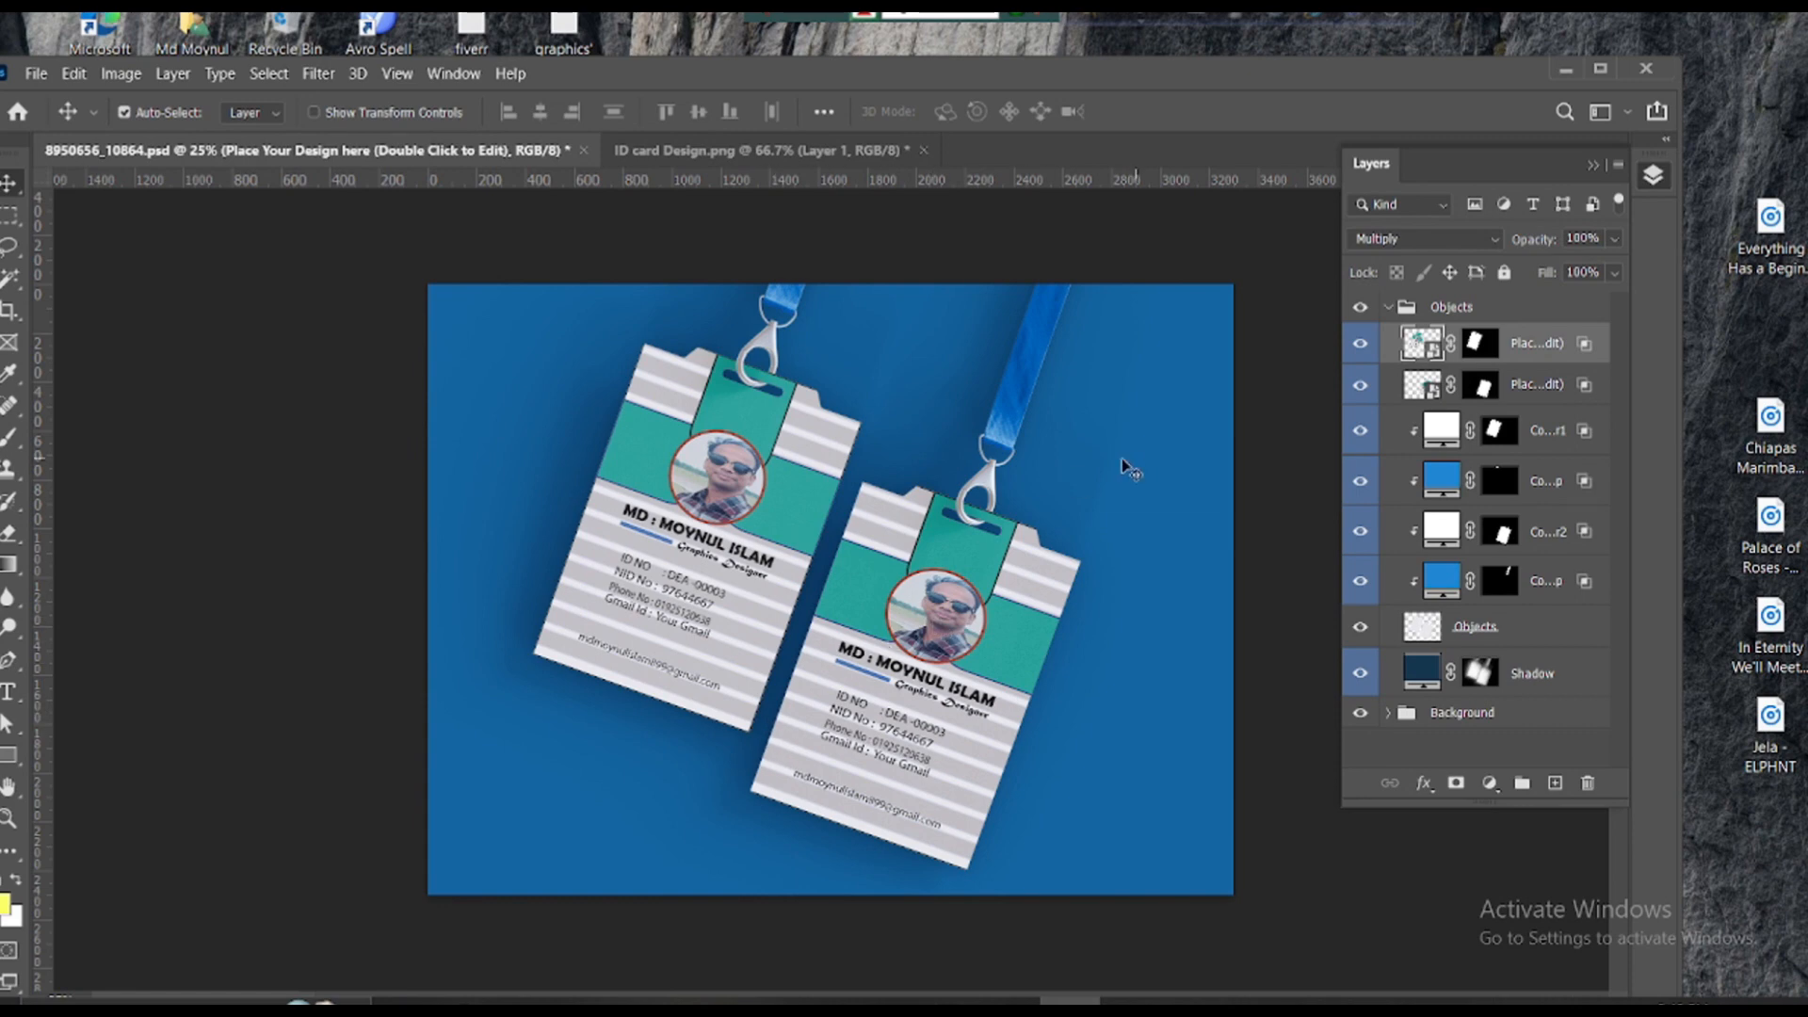
{"action": "double_click", "coordinate": [36, 73]}
{"action": "left_click", "coordinate": [36, 73]}
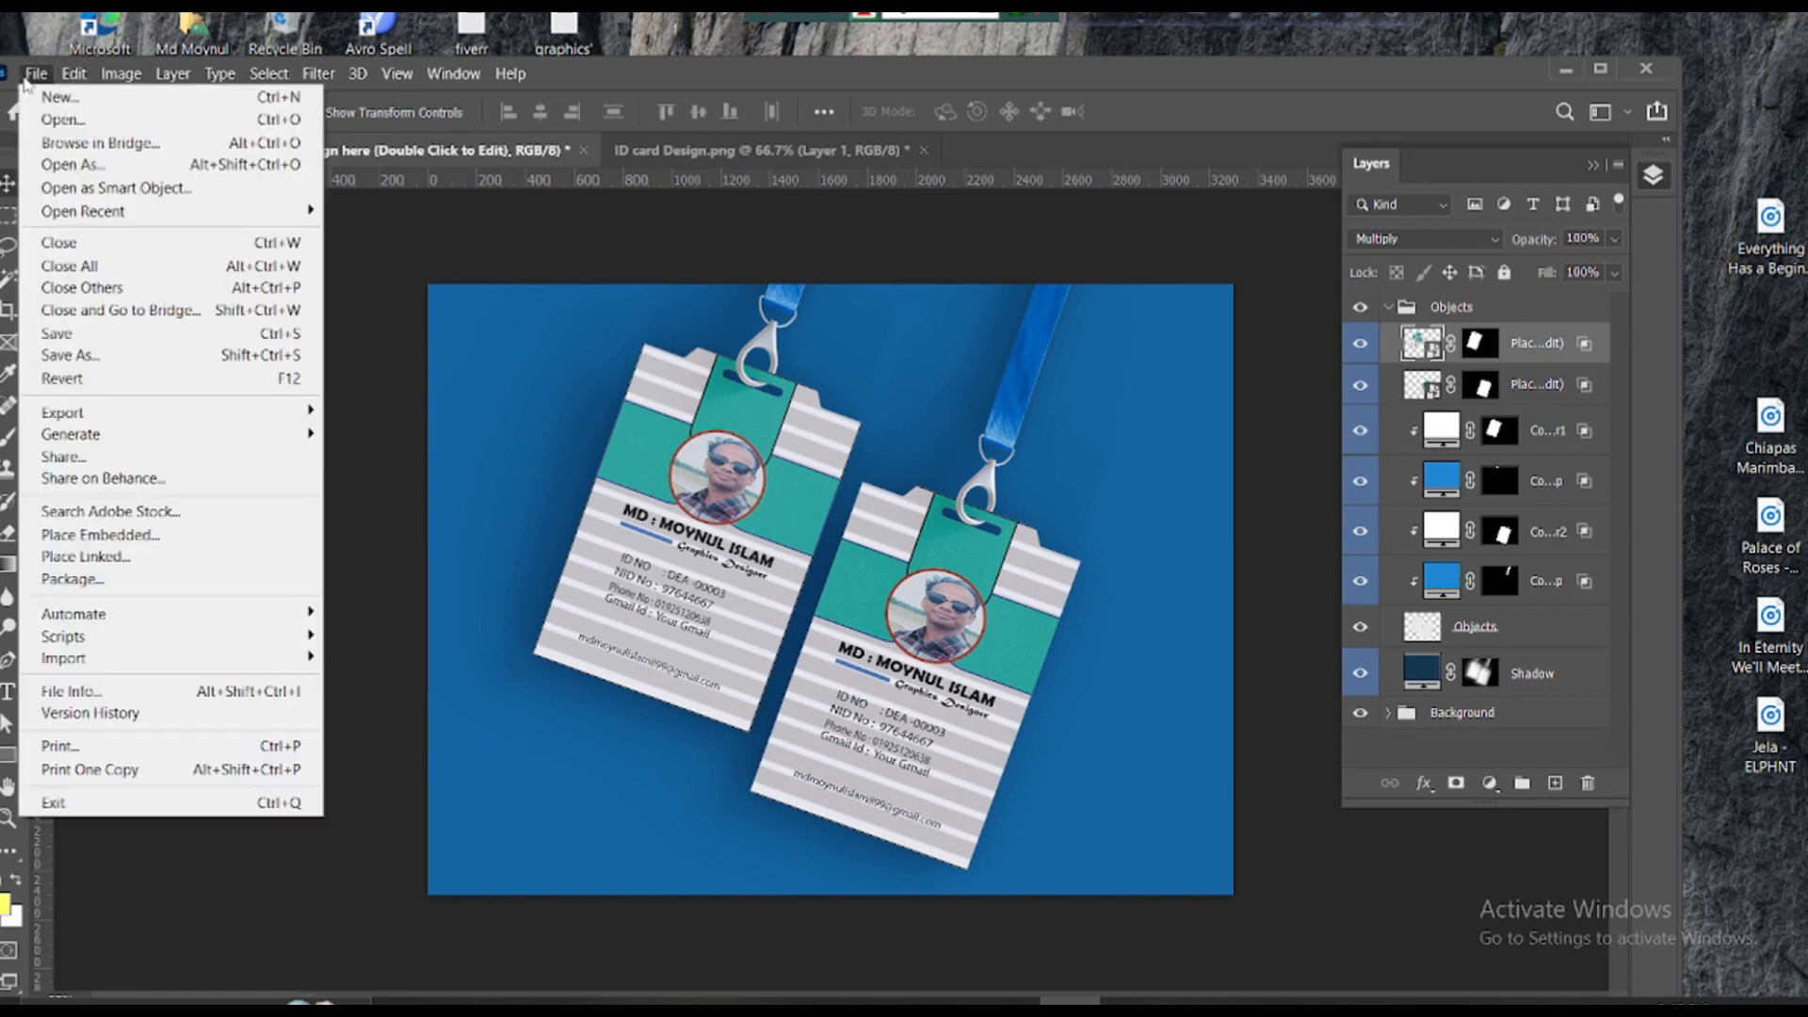